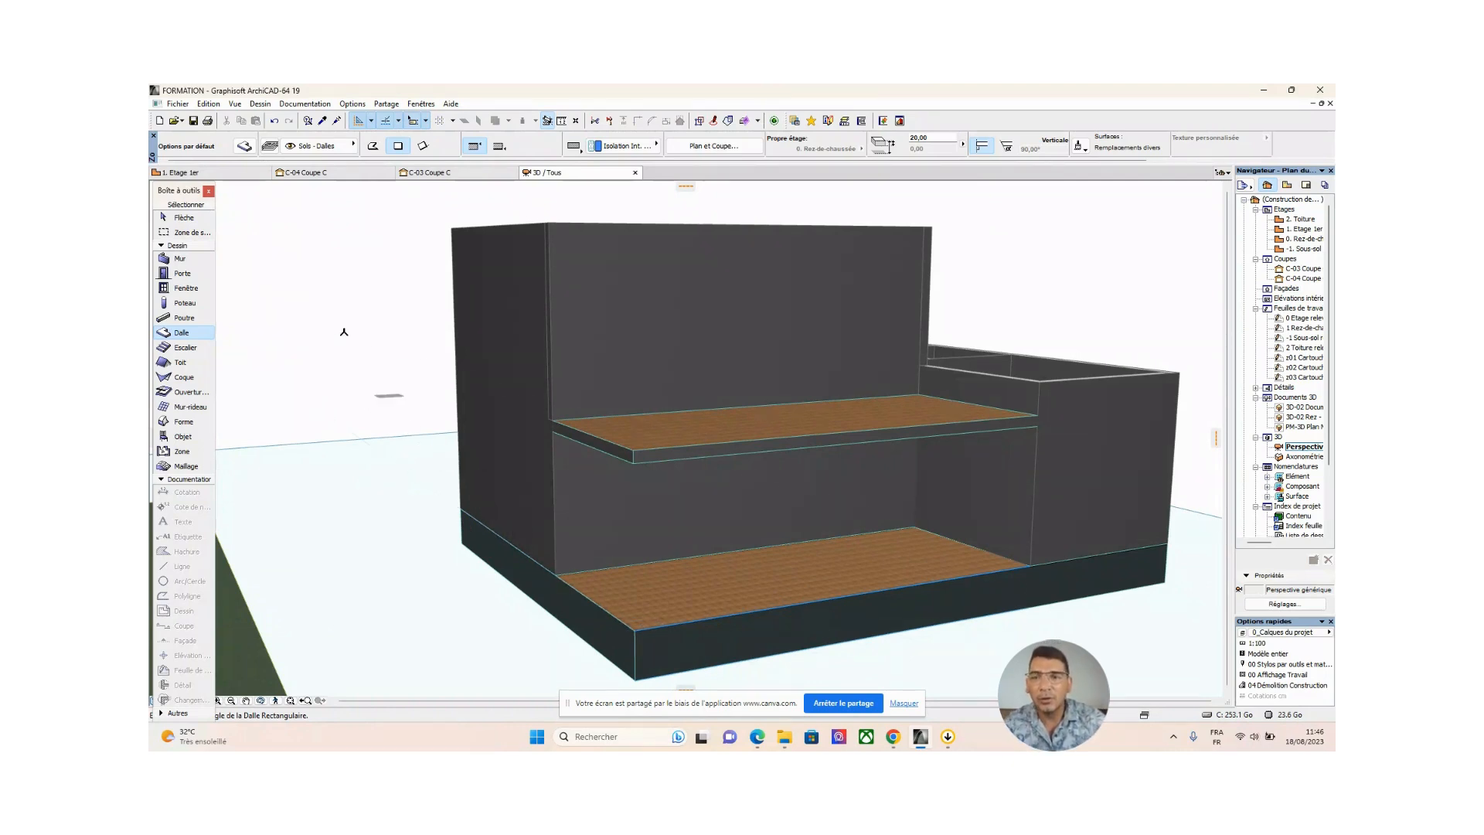
Switch to selection mode and review the floor plans of the 1. Etage 1er and Rez-de-chaussée storeys
left_click(190, 219)
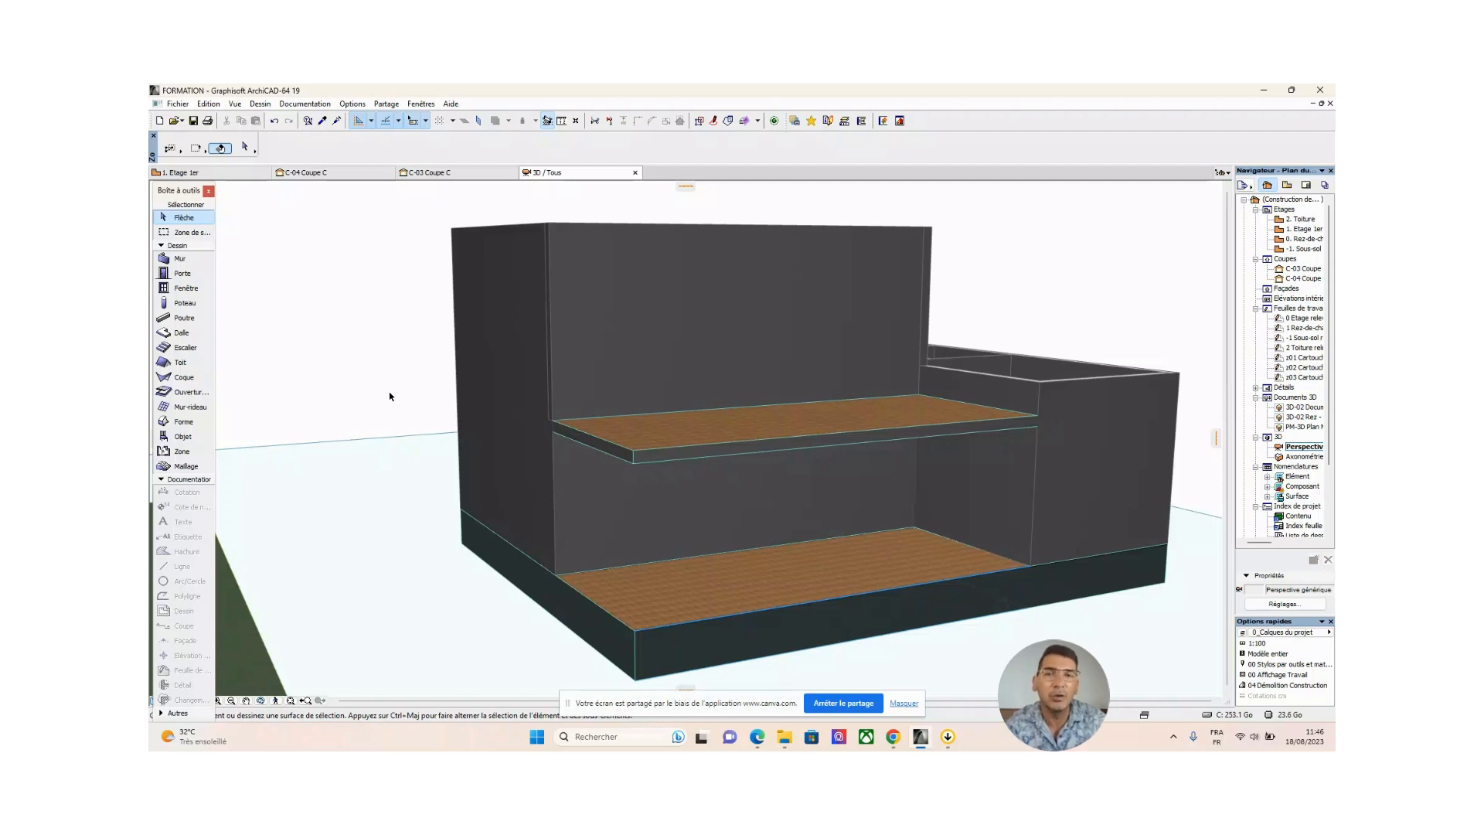
left_click(221, 179)
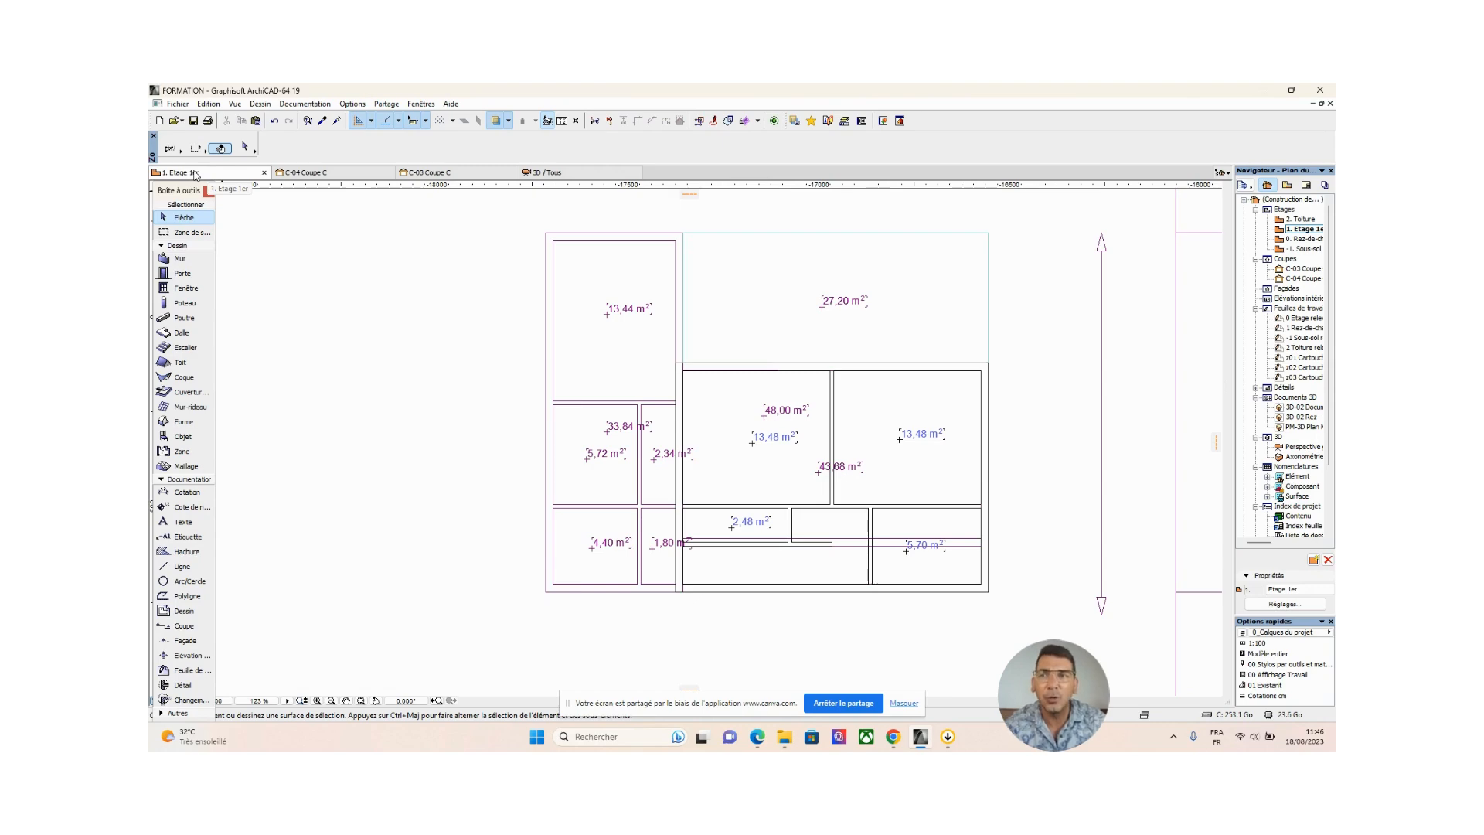
double_click(1305, 240)
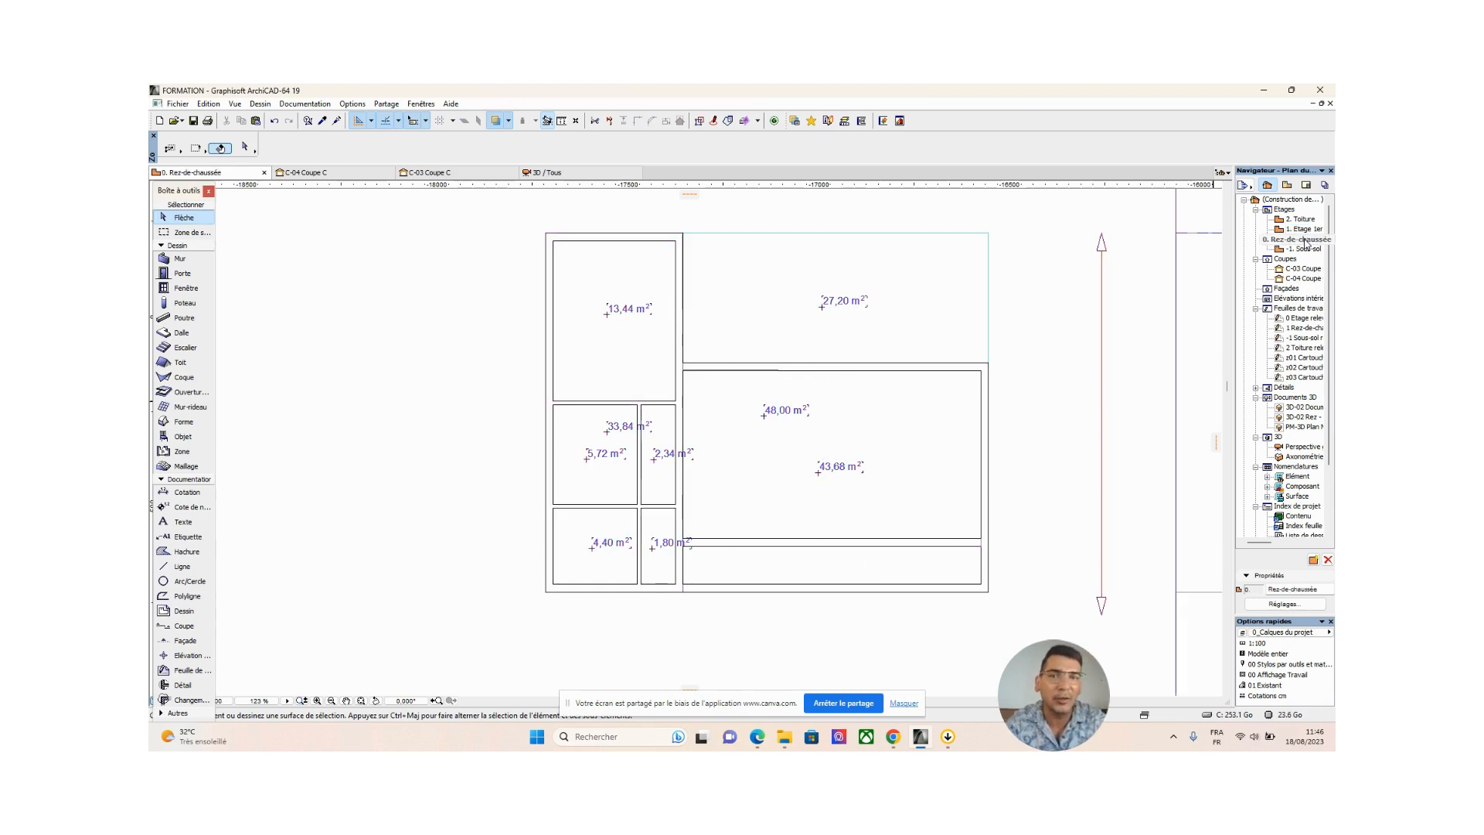
scroll(773, 432, "down", 1)
middle_click_drag(772, 432, 735, 414)
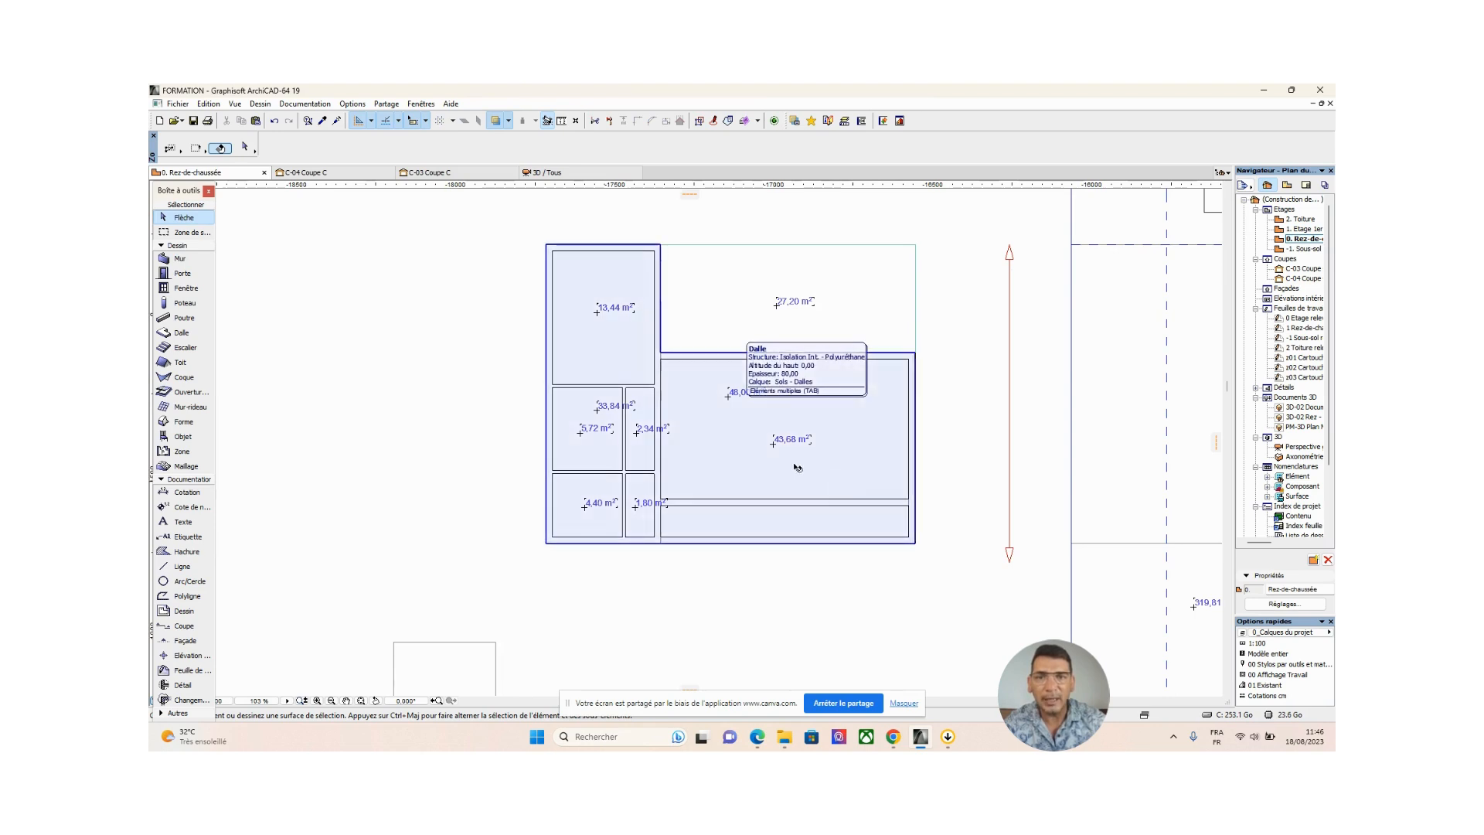
middle_click_drag(797, 467, 793, 487)
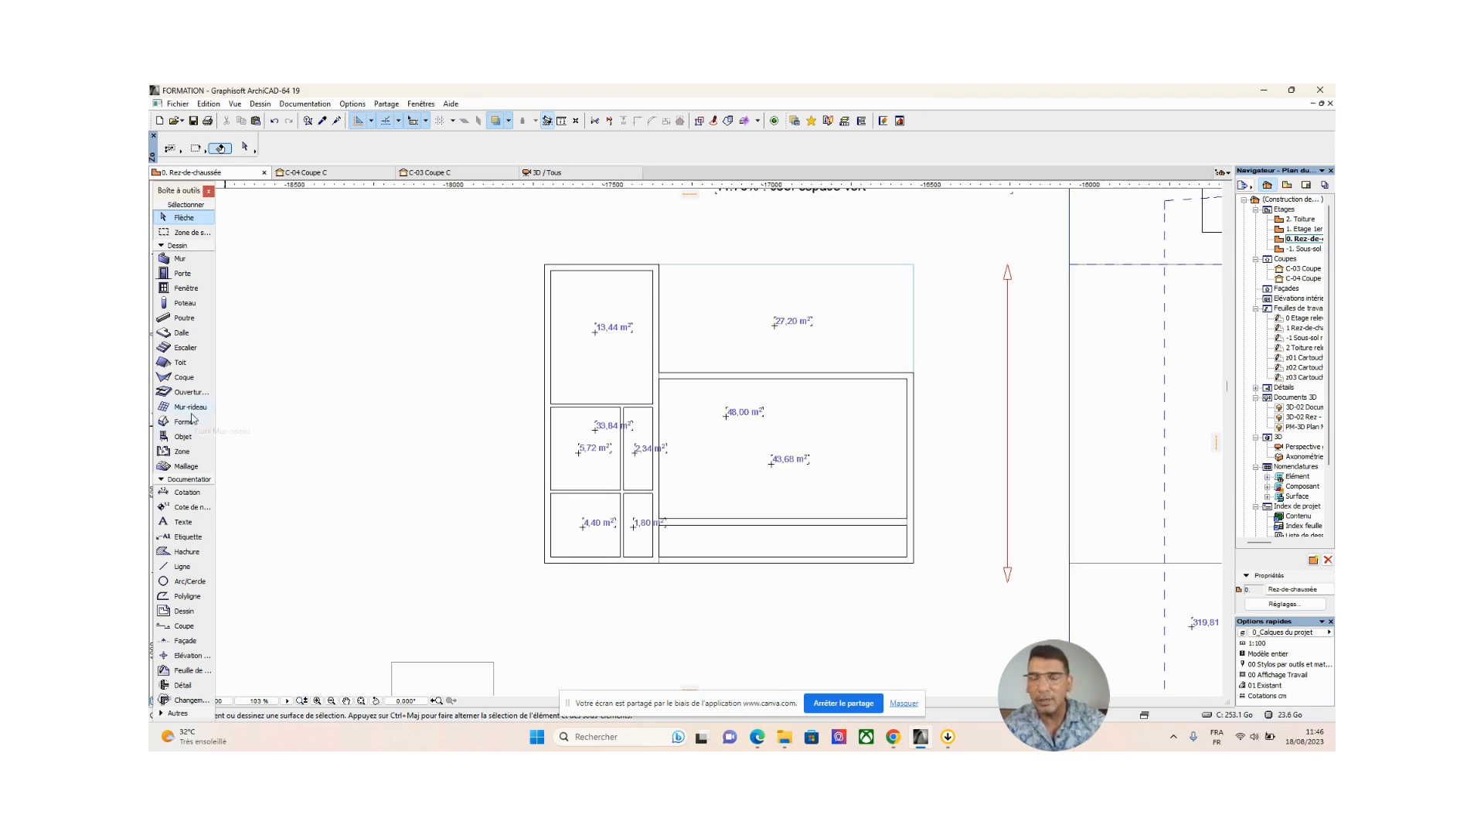
Open the floor plan of the 2. Toiture storey
double_click(1302, 220)
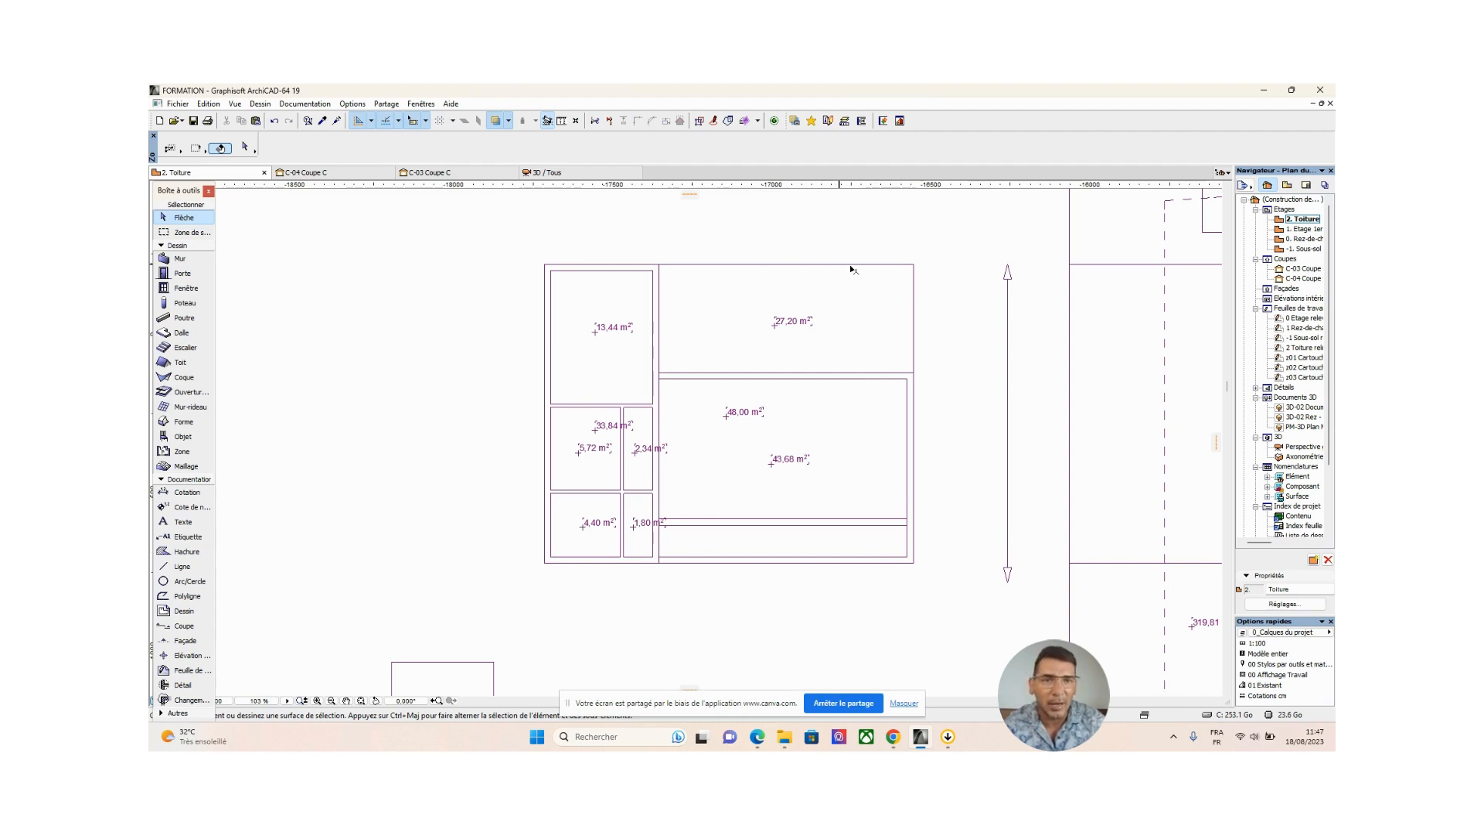
middle_click_drag(636, 444, 838, 463)
scroll(750, 460, "down", 2)
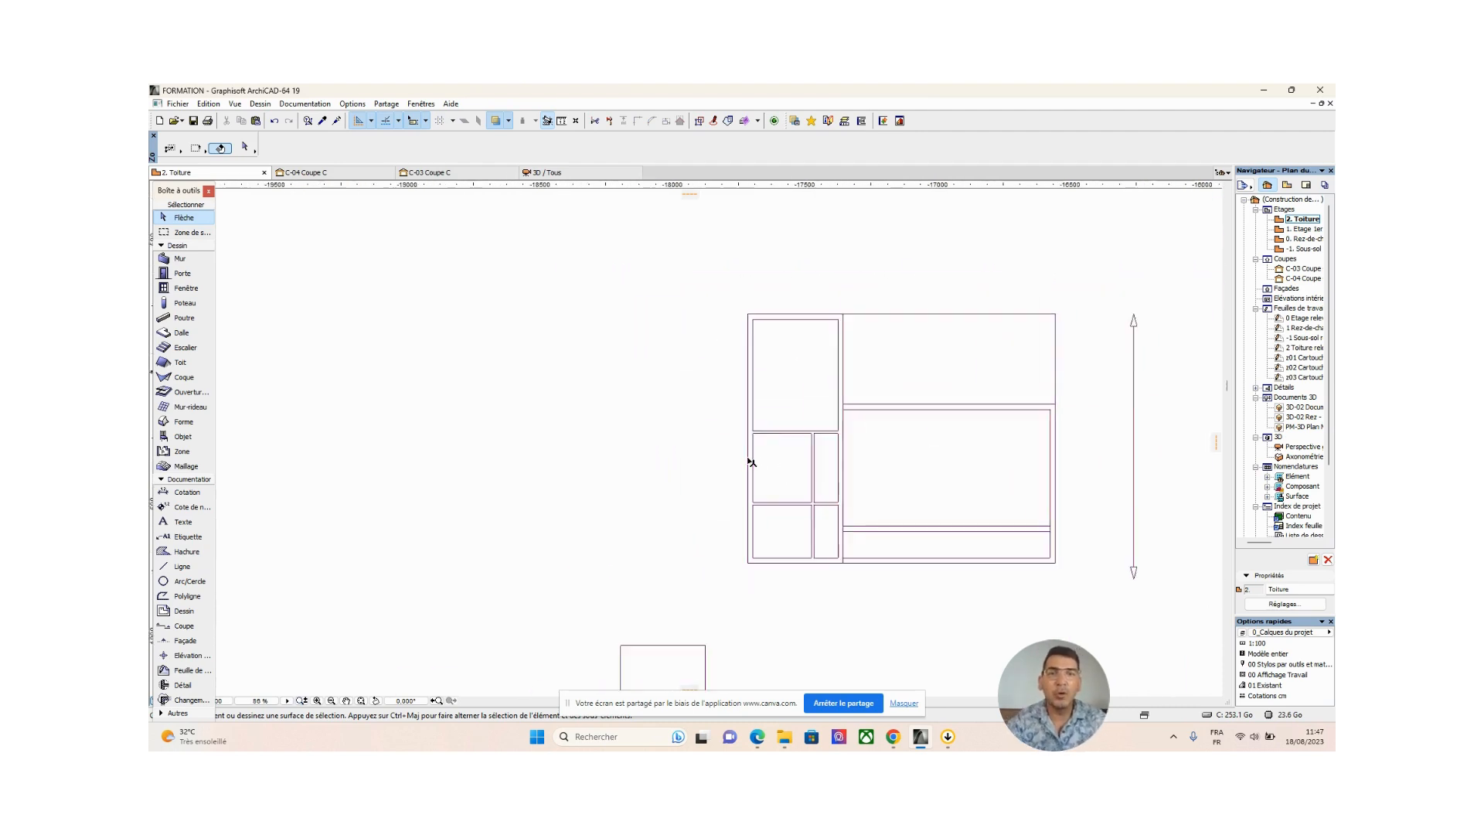
middle_click_drag(748, 459, 579, 389)
middle_click_drag(757, 313, 858, 387)
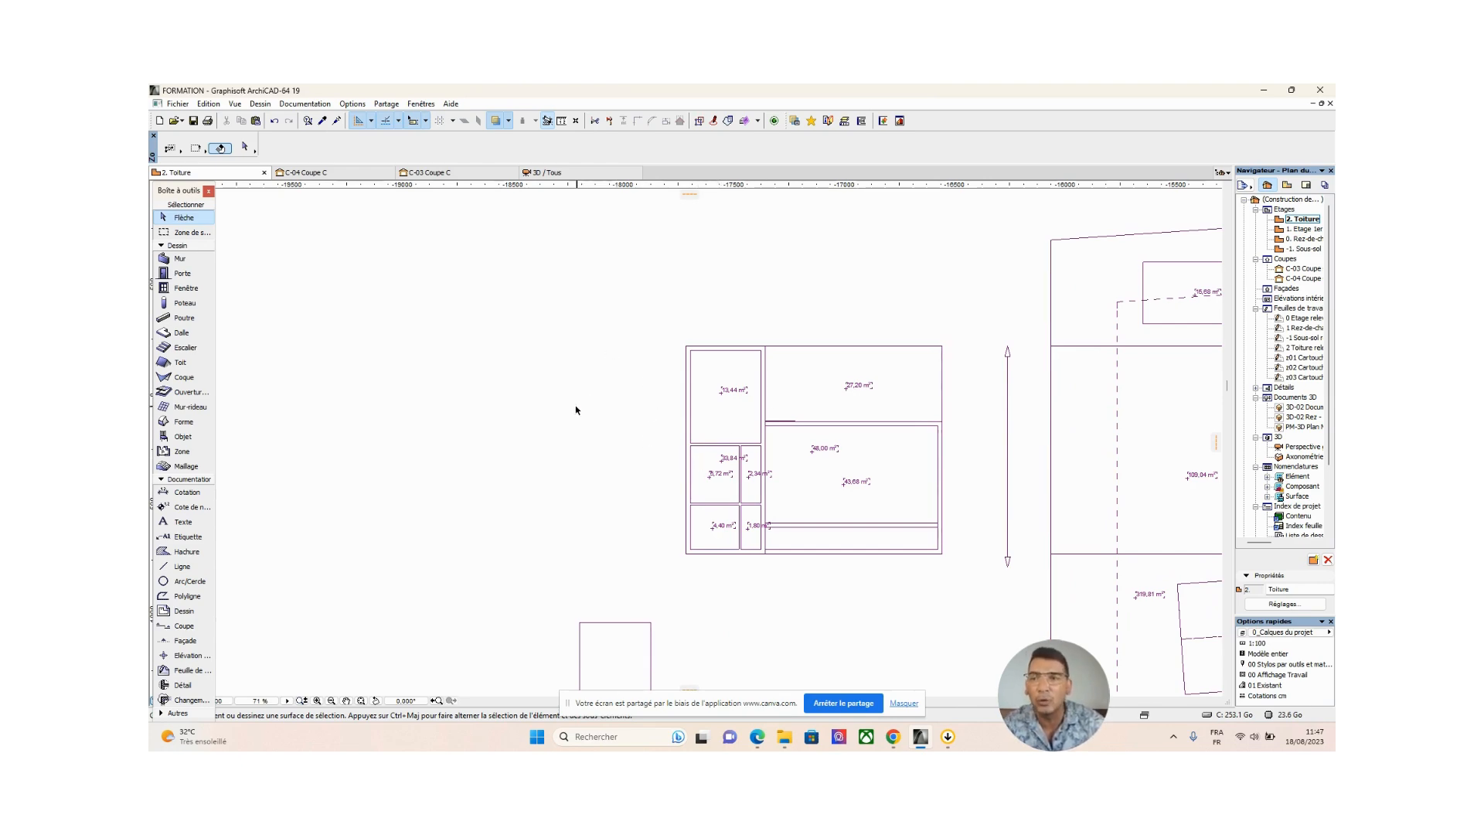
Open the Roof tool's default settings and examine its reference line height, home storey and elevation to project zero
double_click(179, 363)
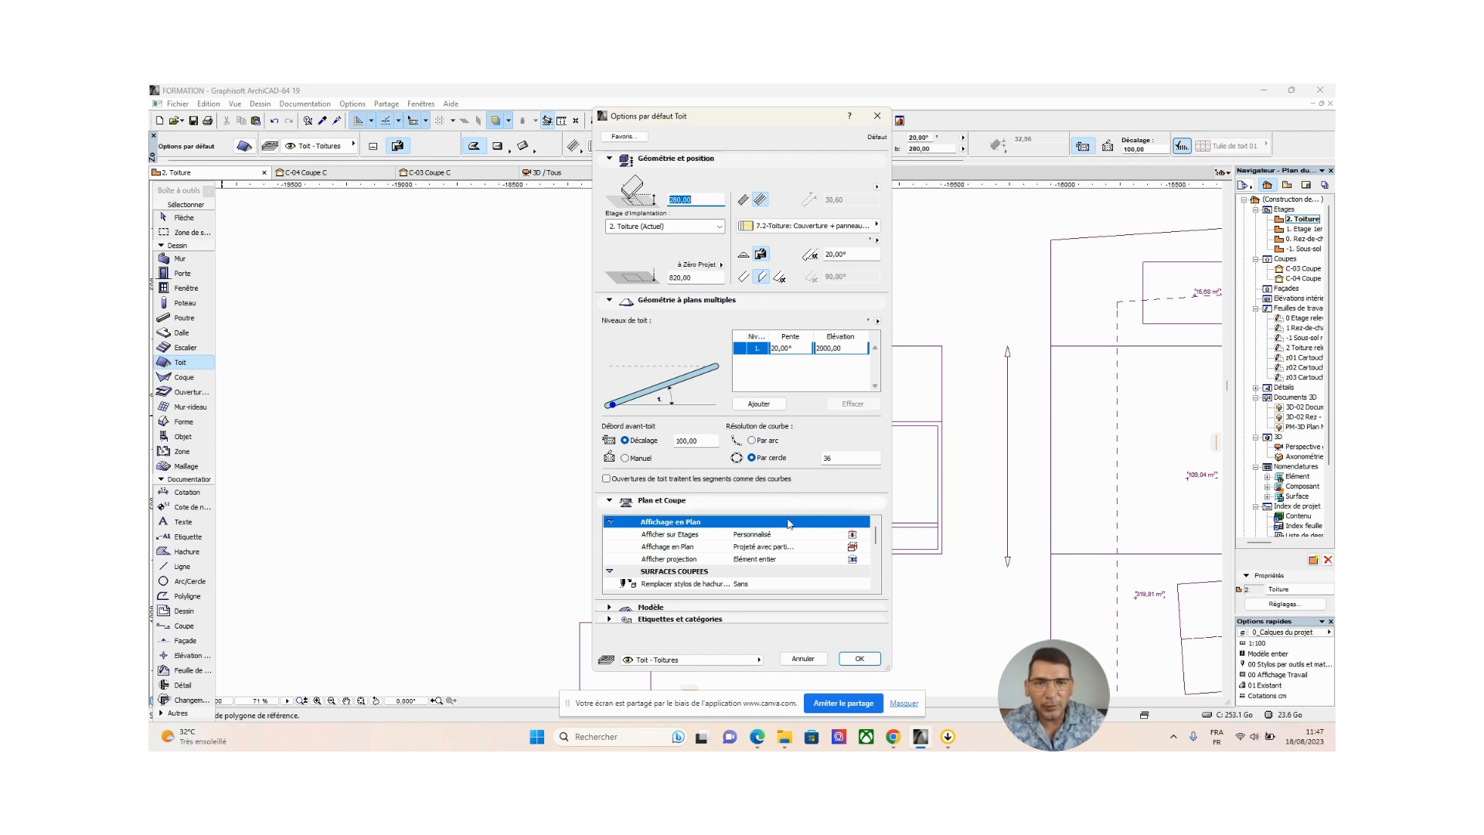
left_click(703, 199)
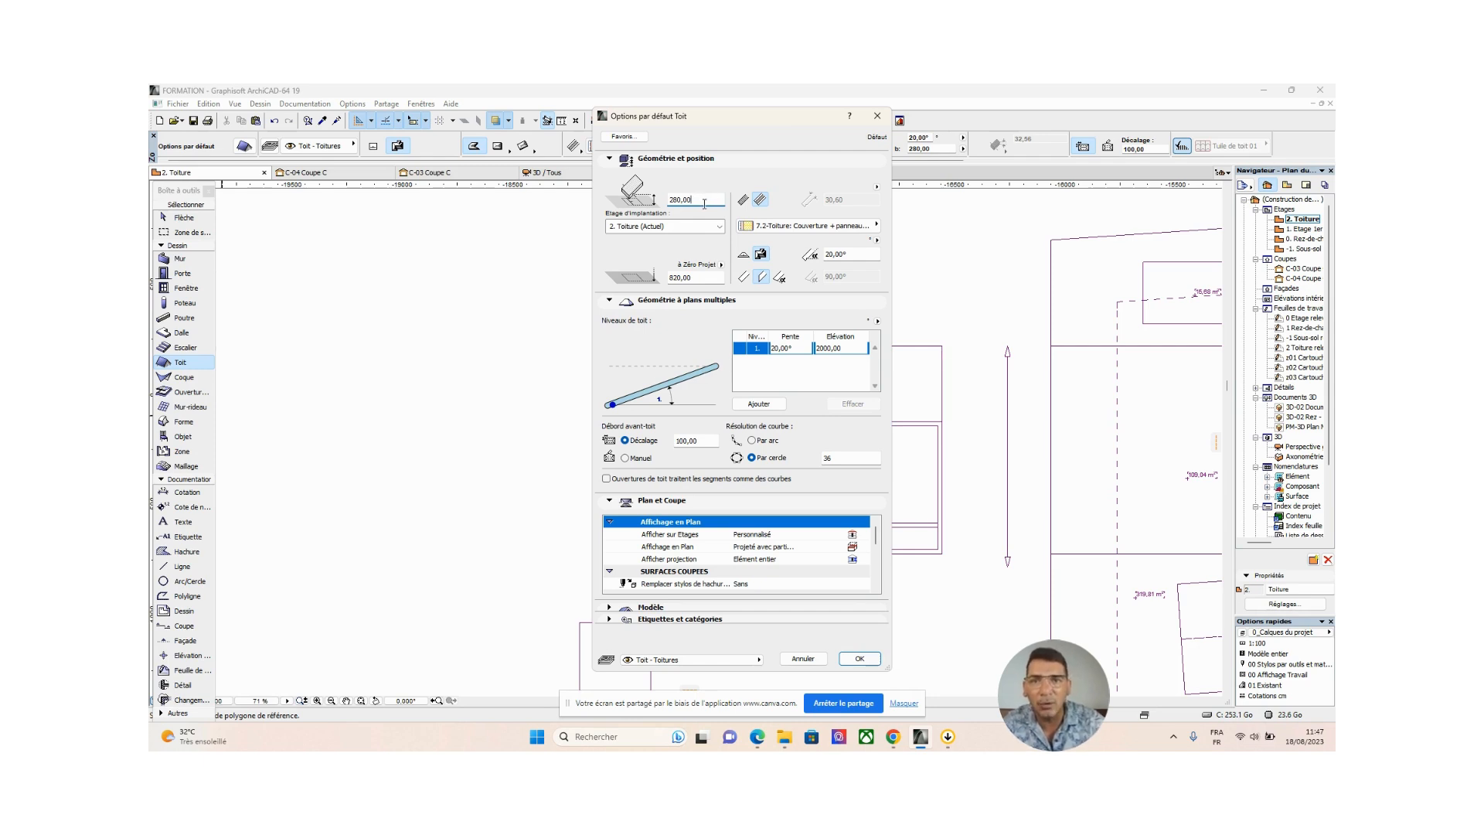
left_click(693, 231)
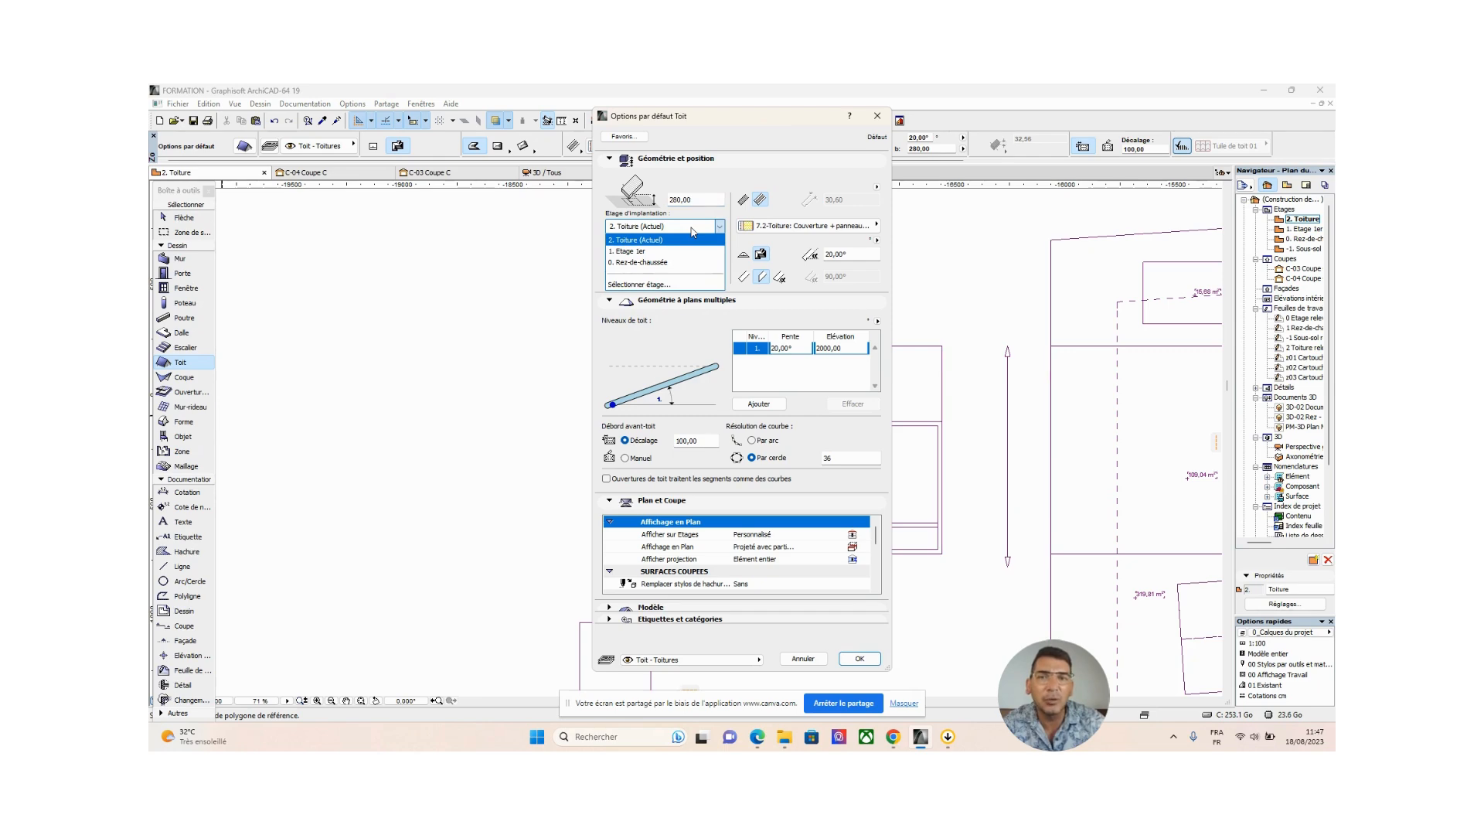
left_click(693, 230)
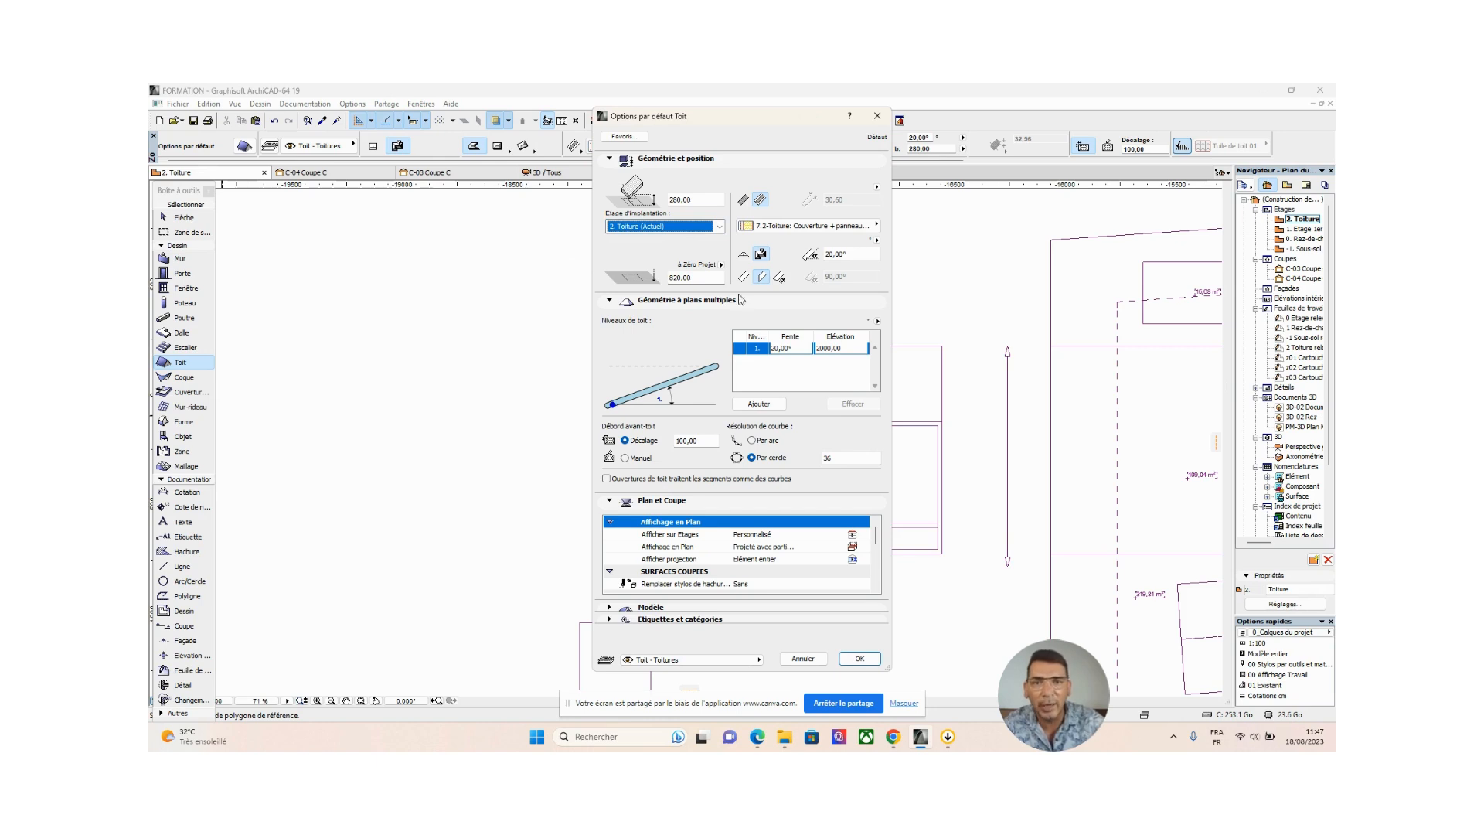
left_click(706, 278)
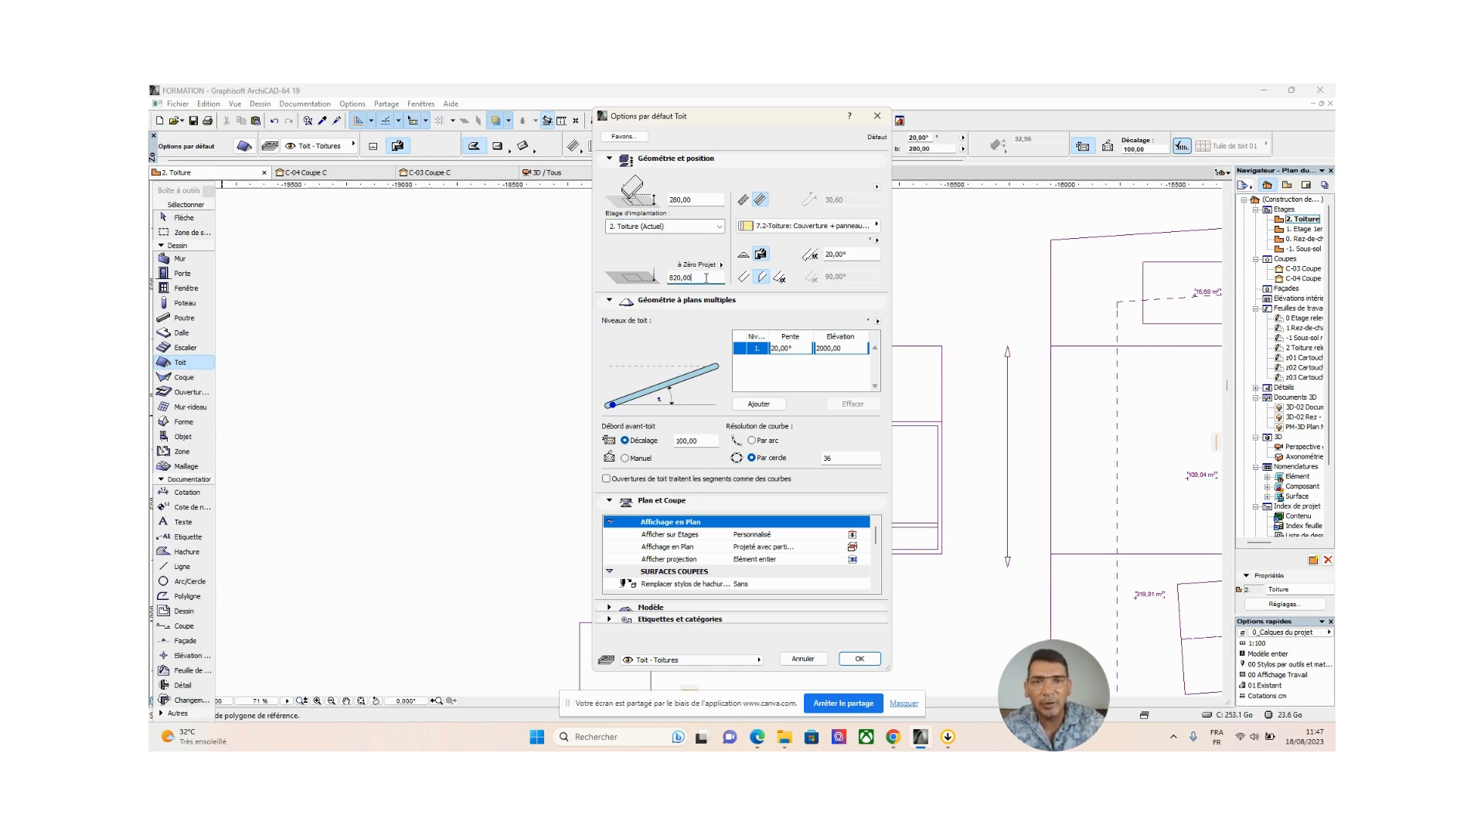
left_click_drag(706, 277, 661, 282)
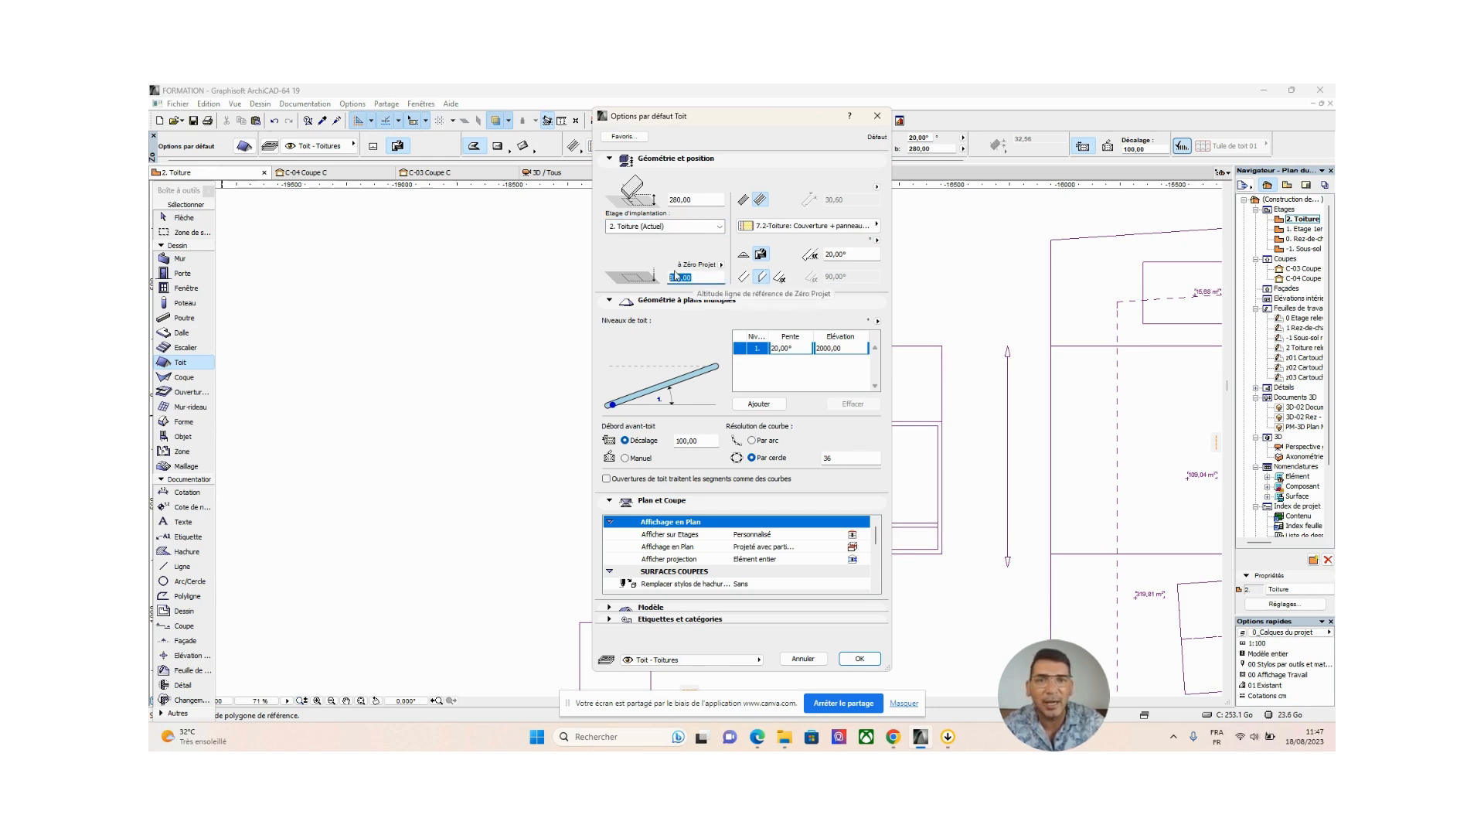
left_click(698, 278)
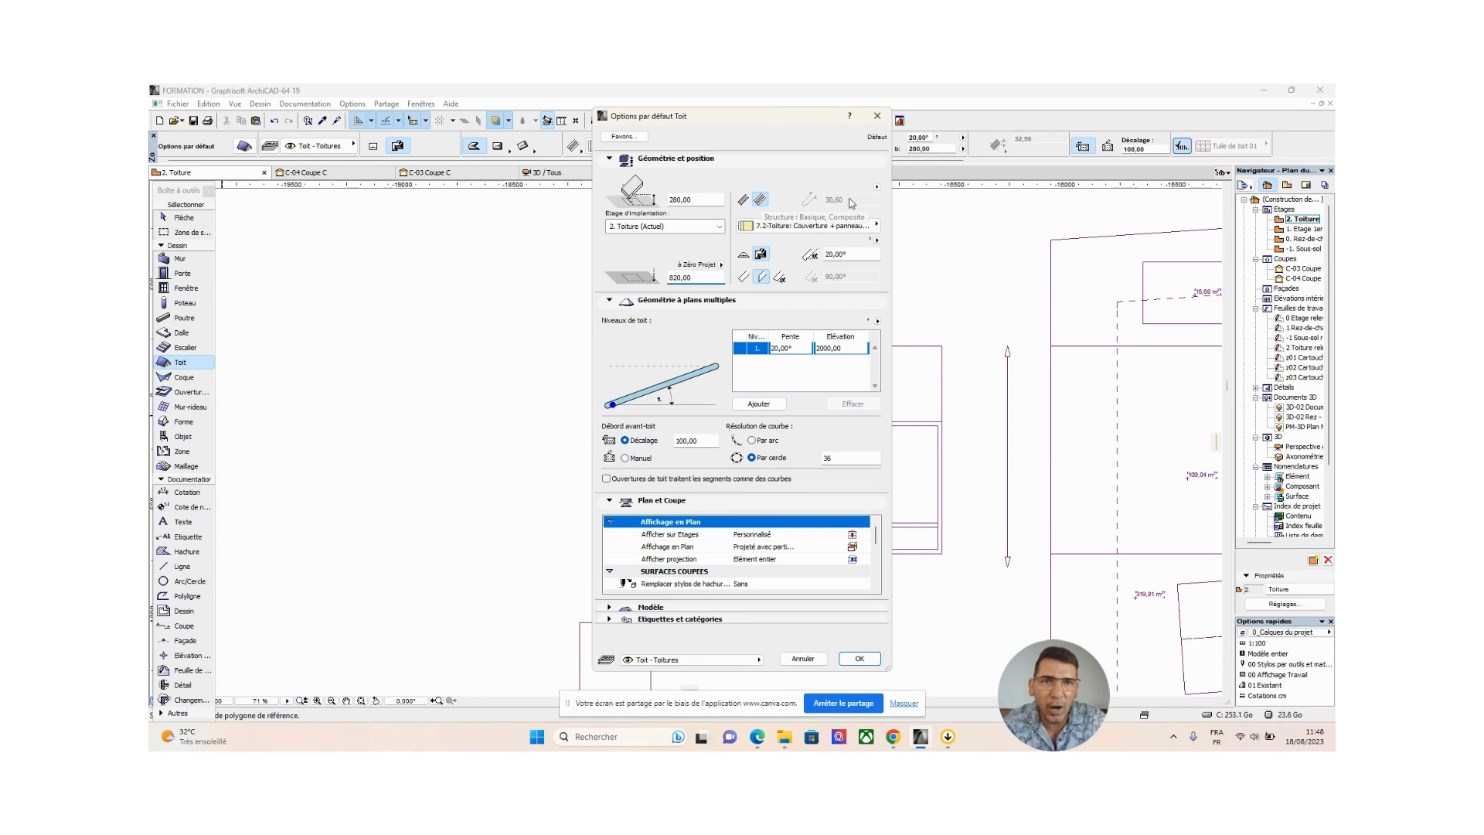
Compare the roof's basic and composite structure types and look through the available composites
left_click(743, 200)
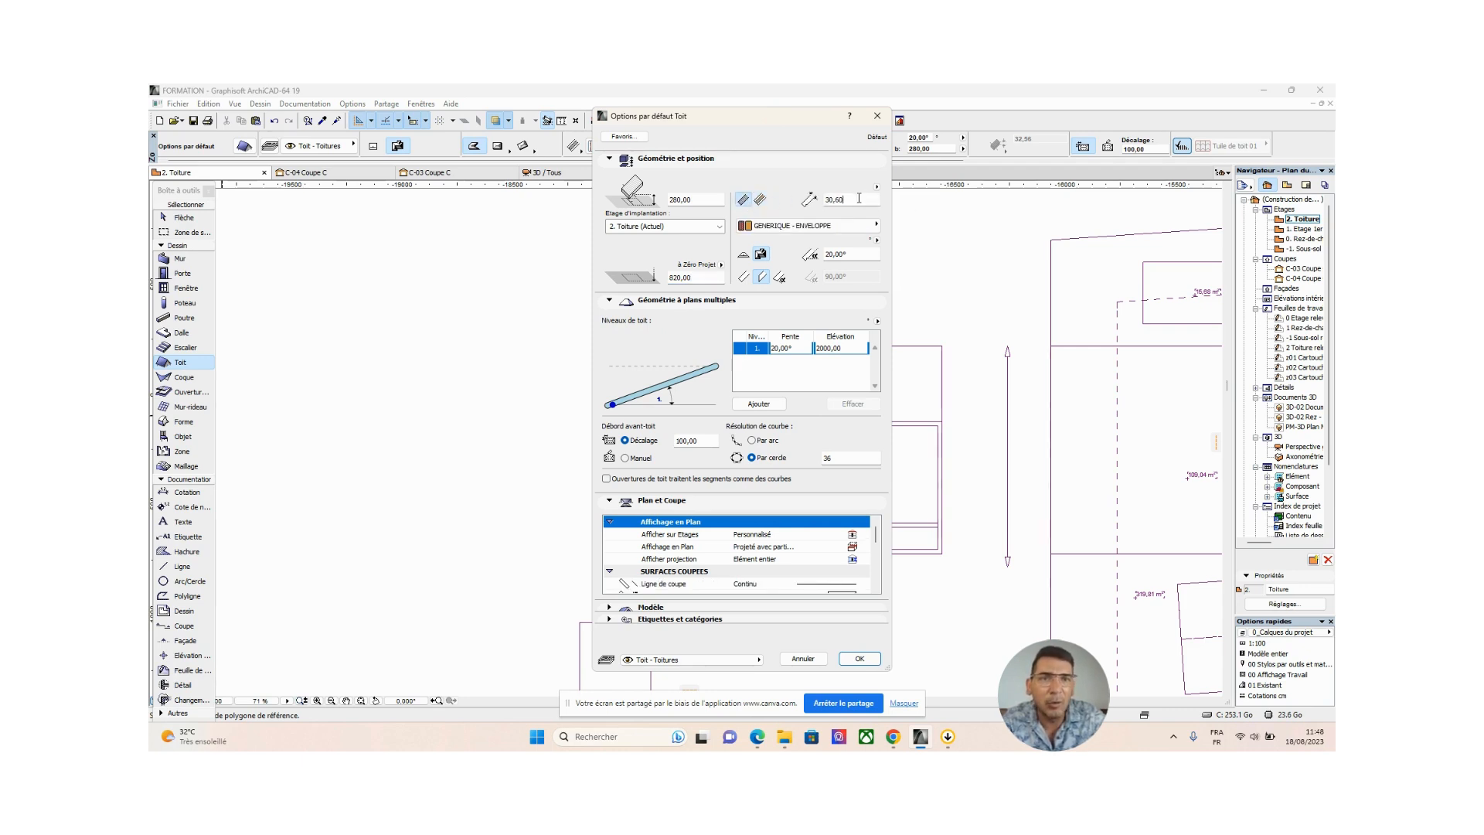
left_click(856, 200)
left_click_drag(856, 200, 822, 200)
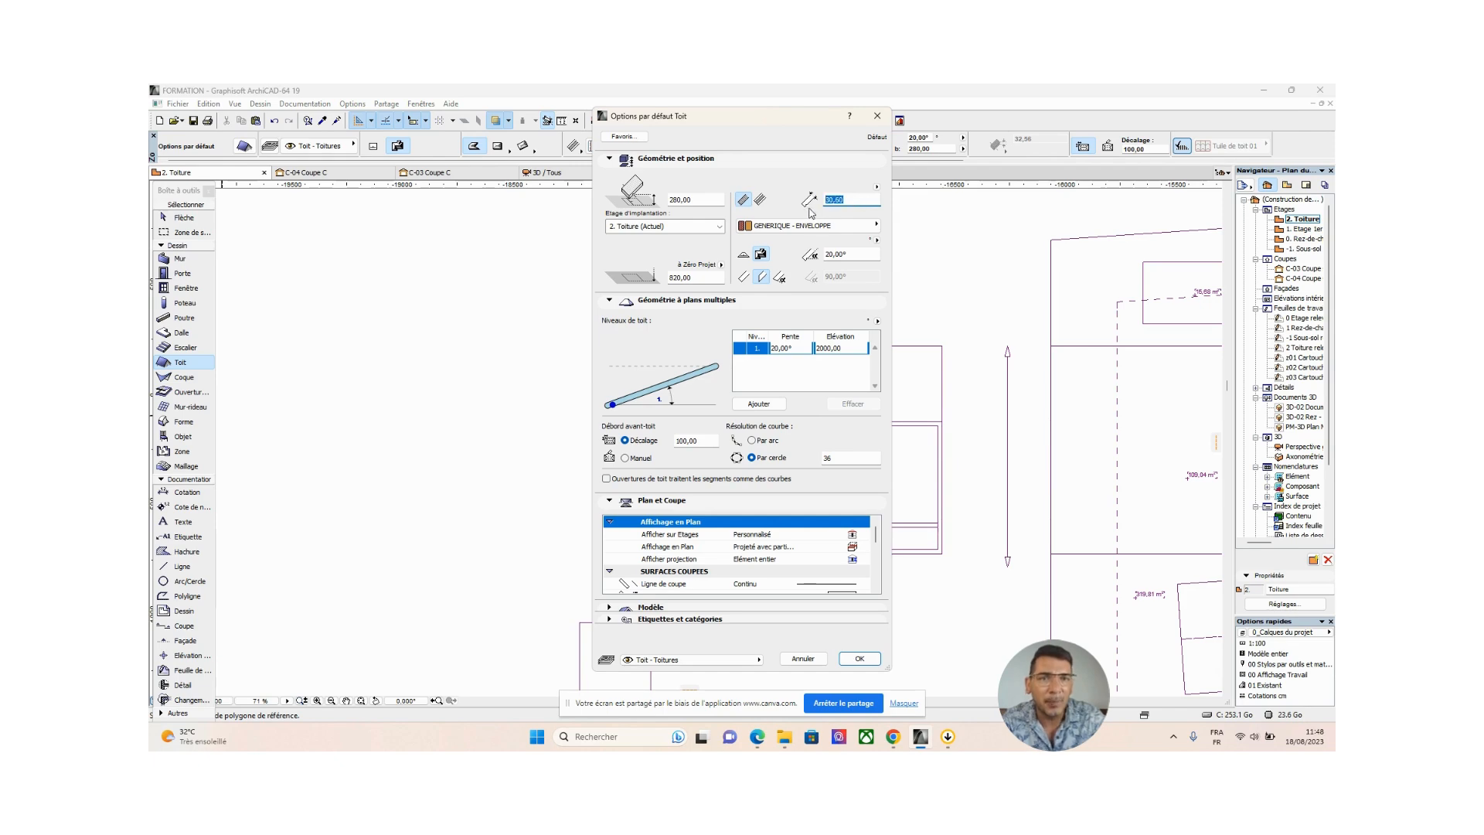
left_click(761, 203)
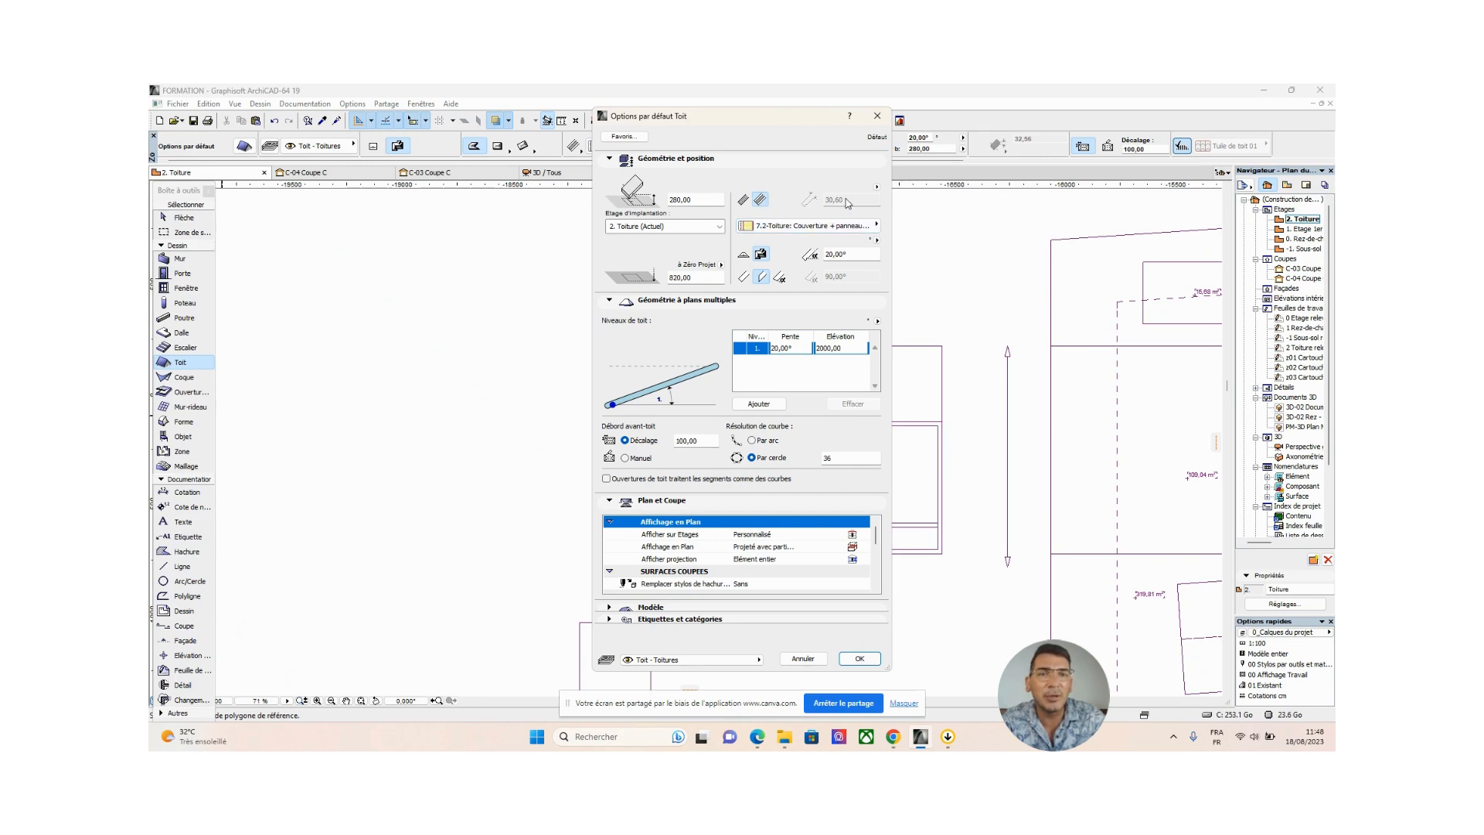
left_click(809, 227)
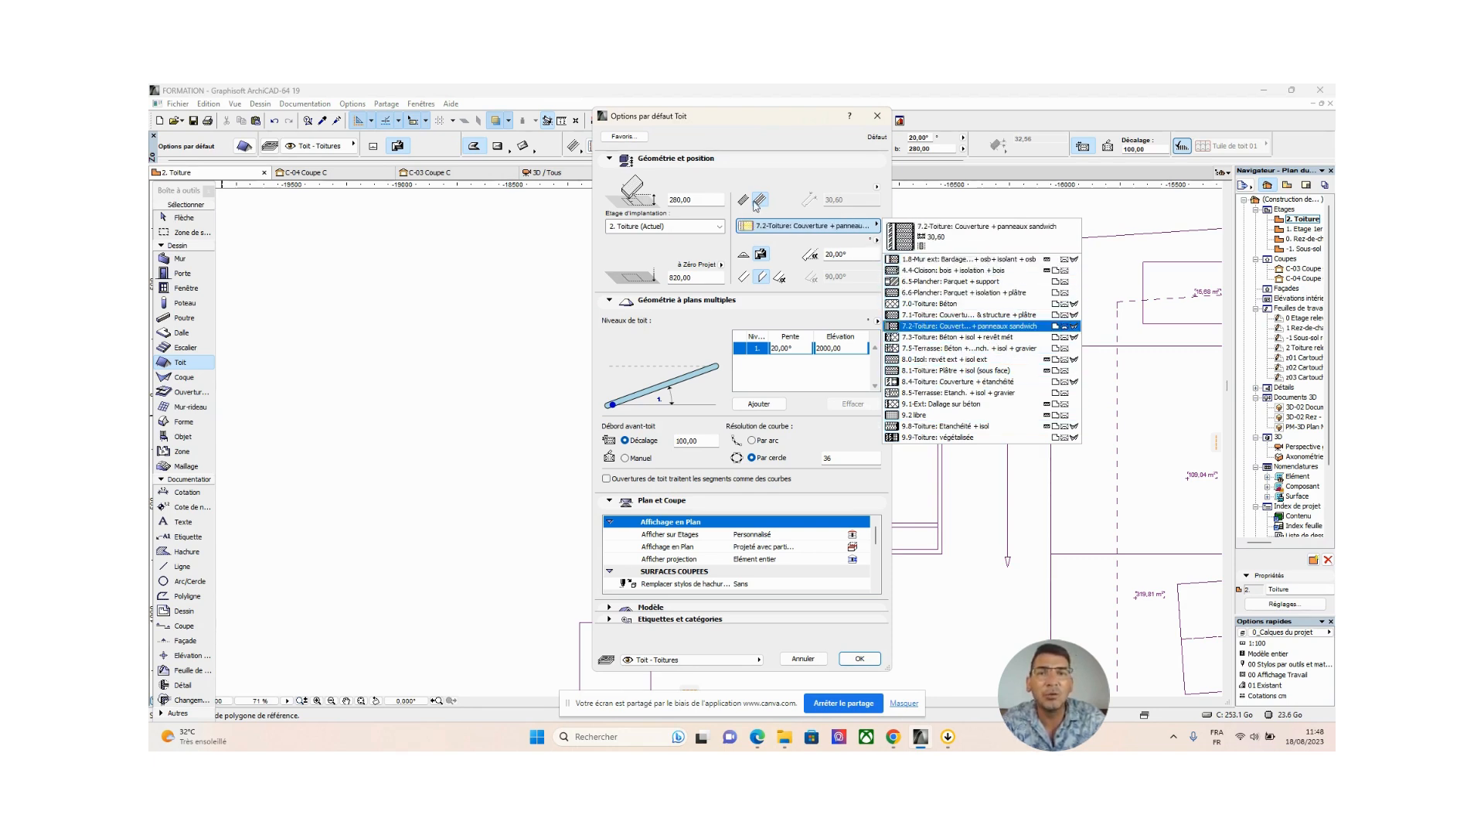
left_click(851, 204)
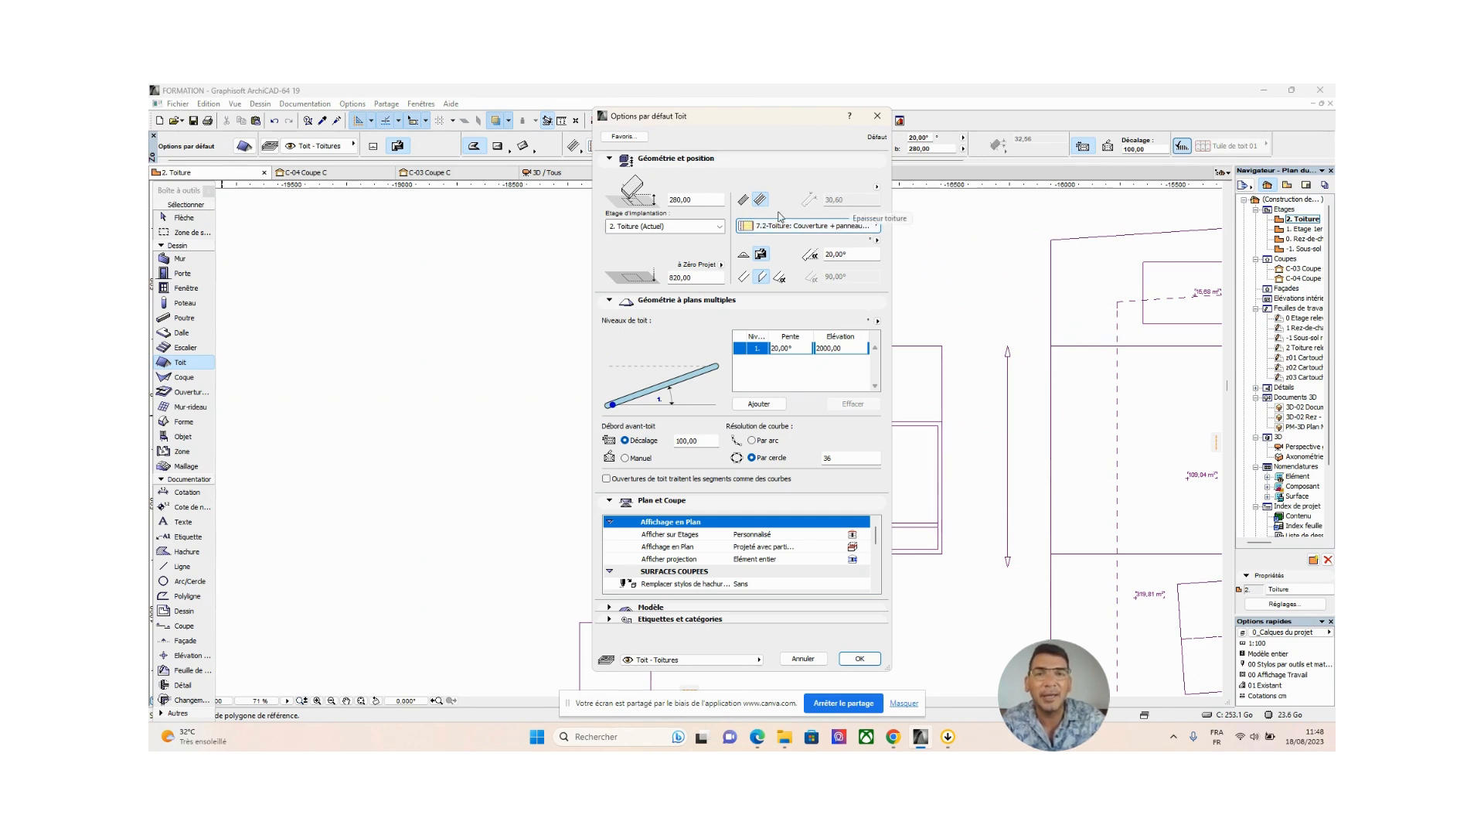
Set the roof to a basic structure with a thickness of 20
left_click(744, 201)
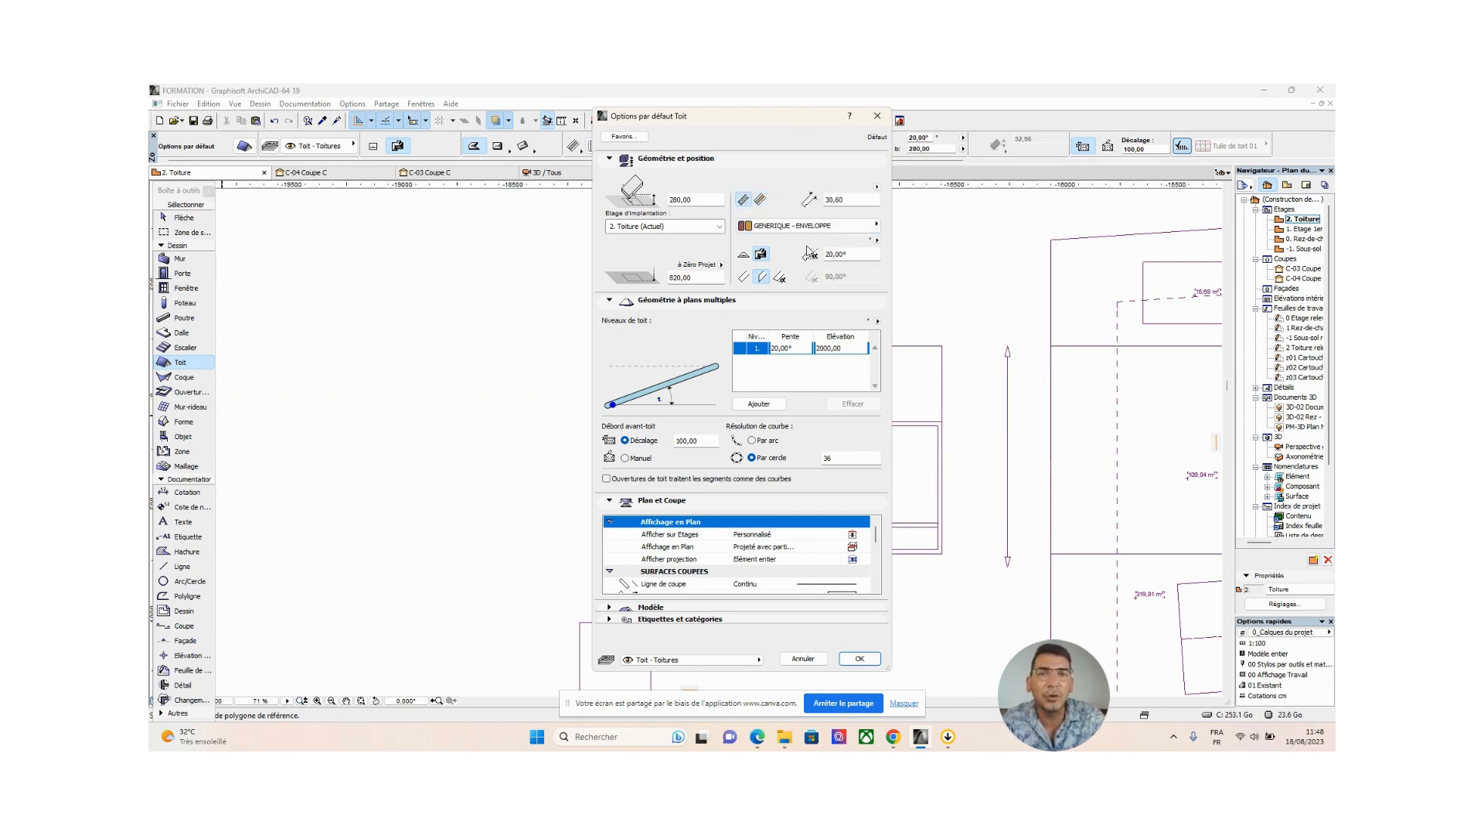
double_click(846, 199)
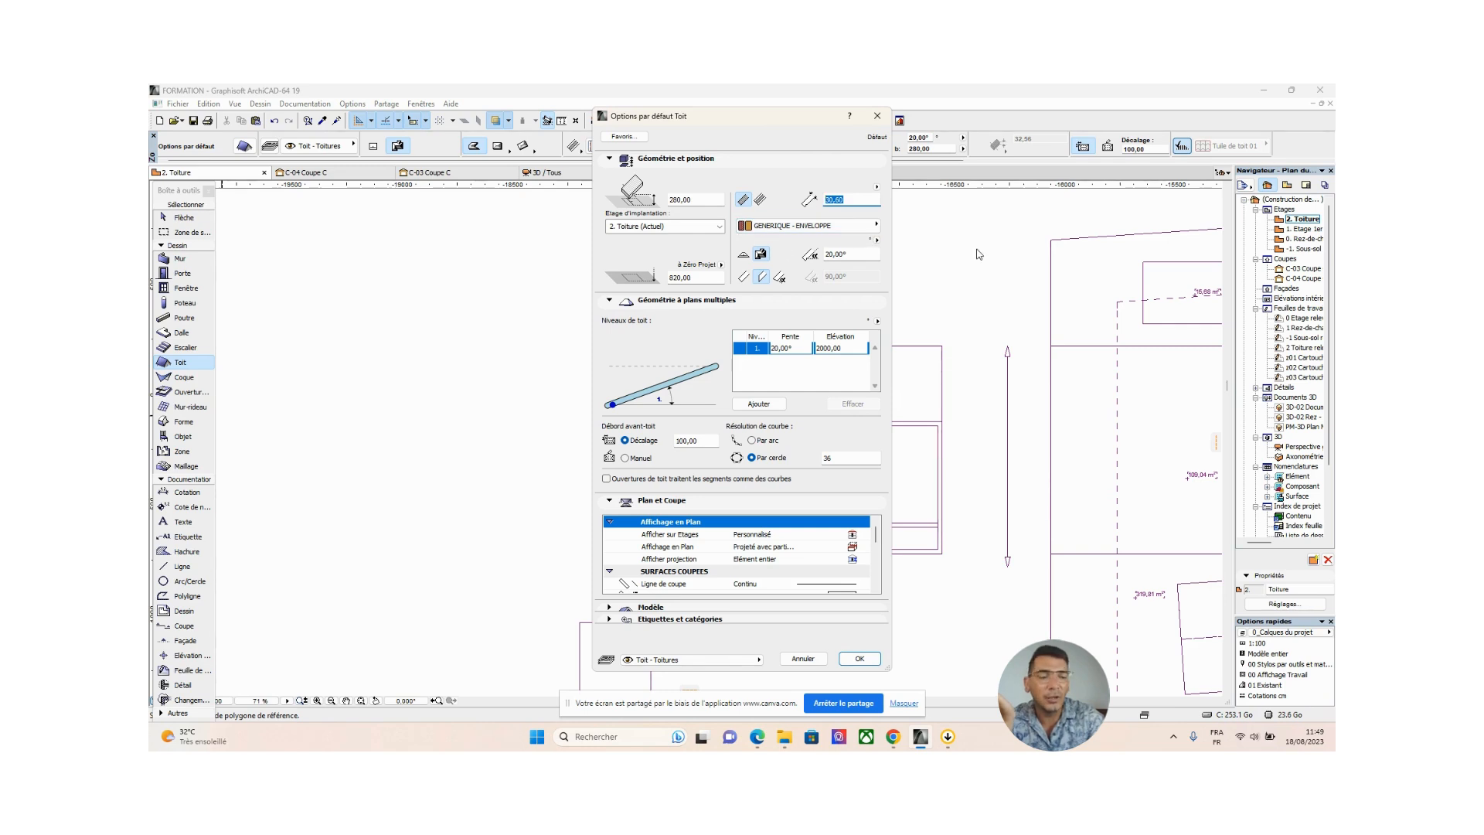
type("20")
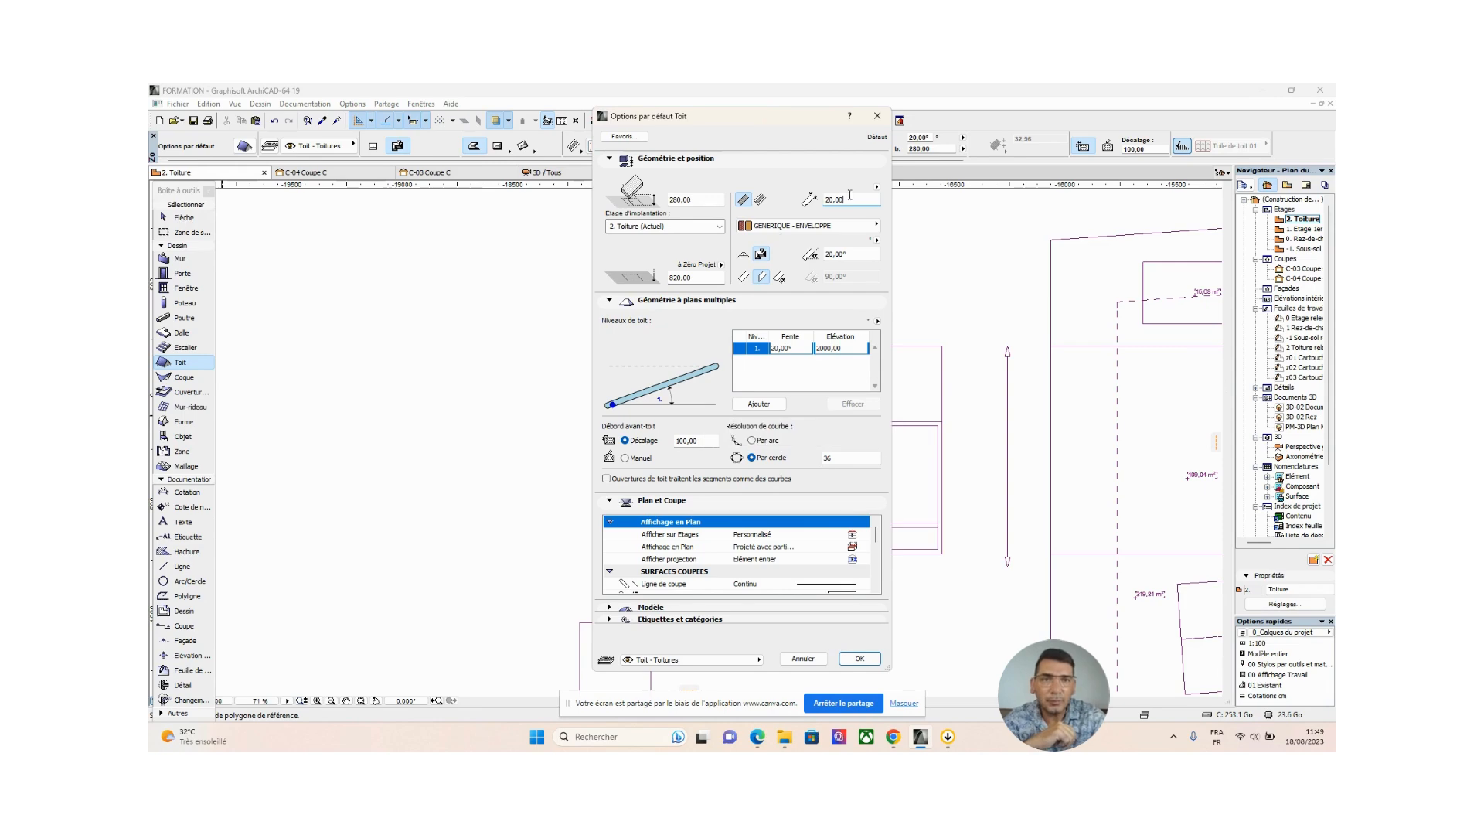
Assign the building material Divers - Vide to the roof
left_click(810, 226)
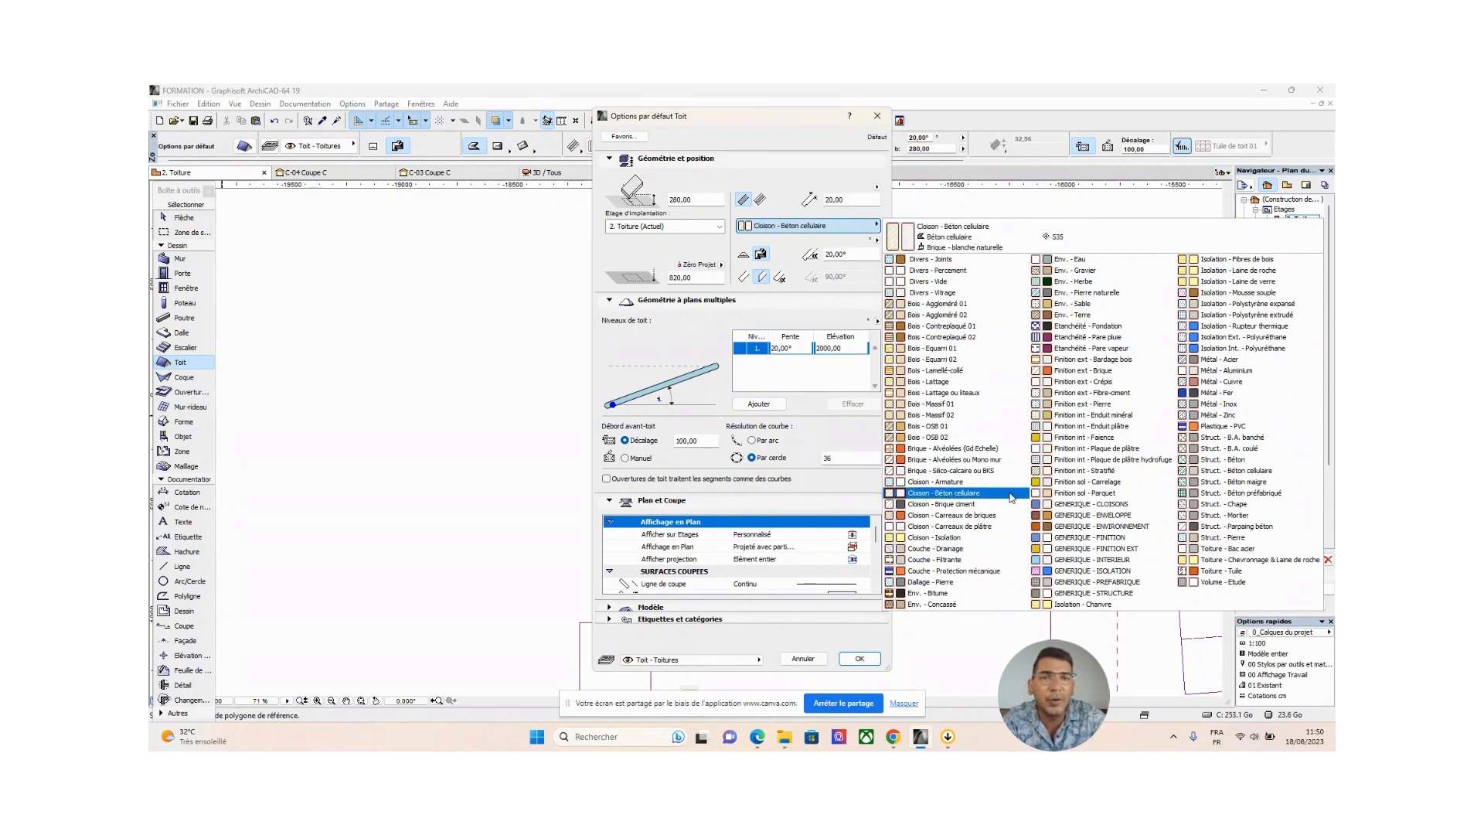
left_click(931, 282)
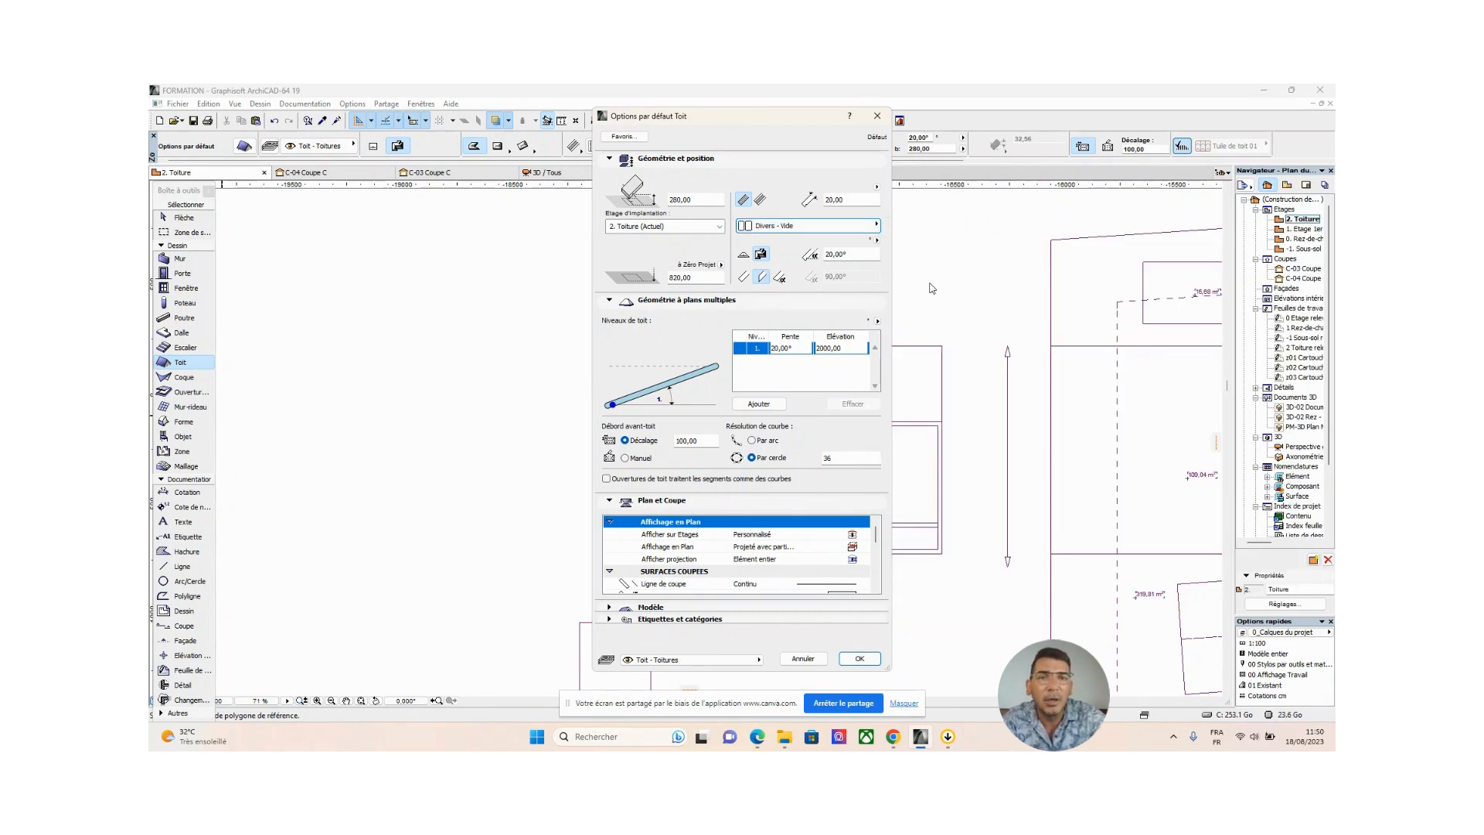
left_click(802, 229)
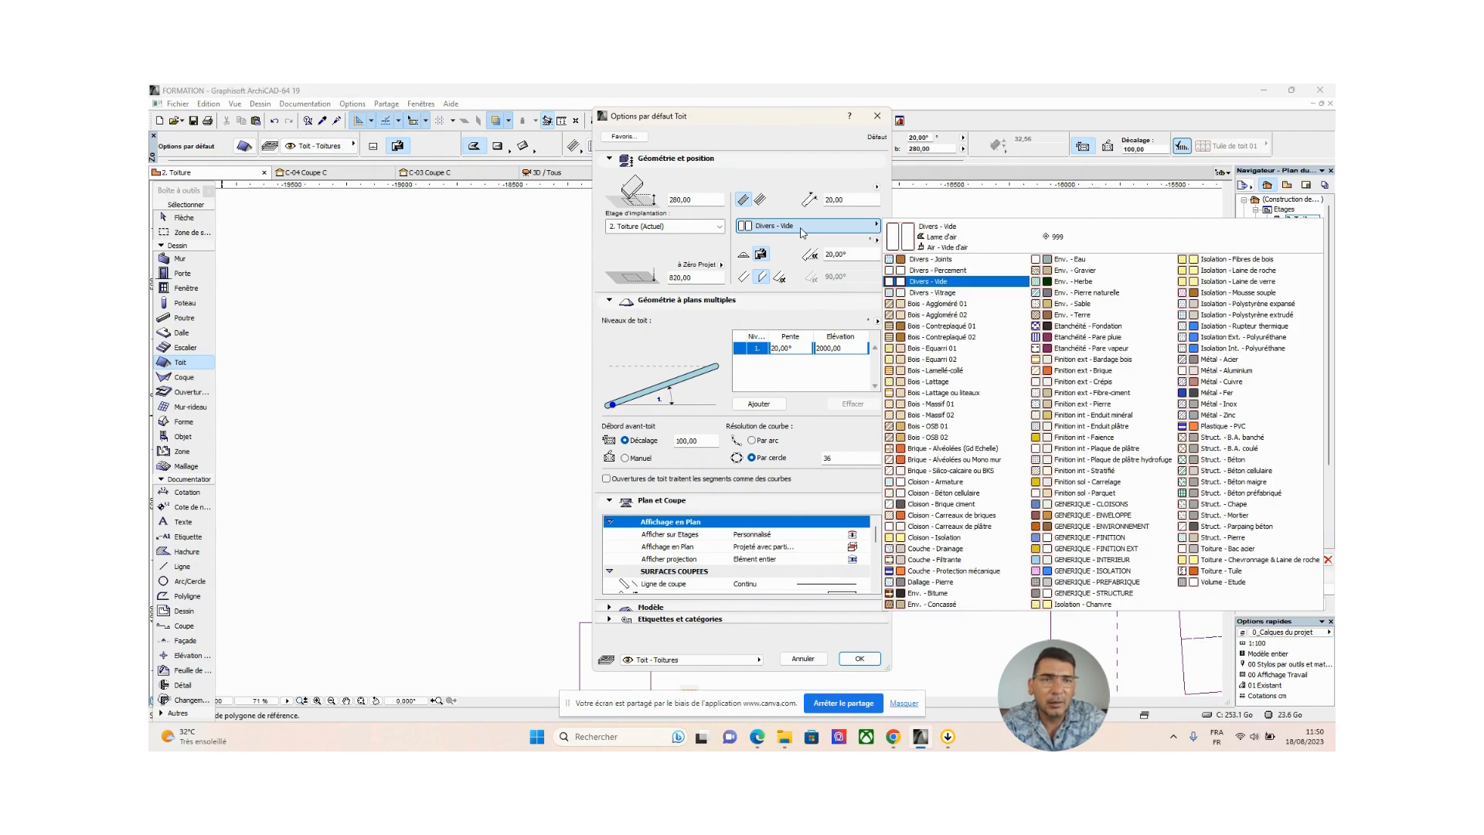
left_click(805, 230)
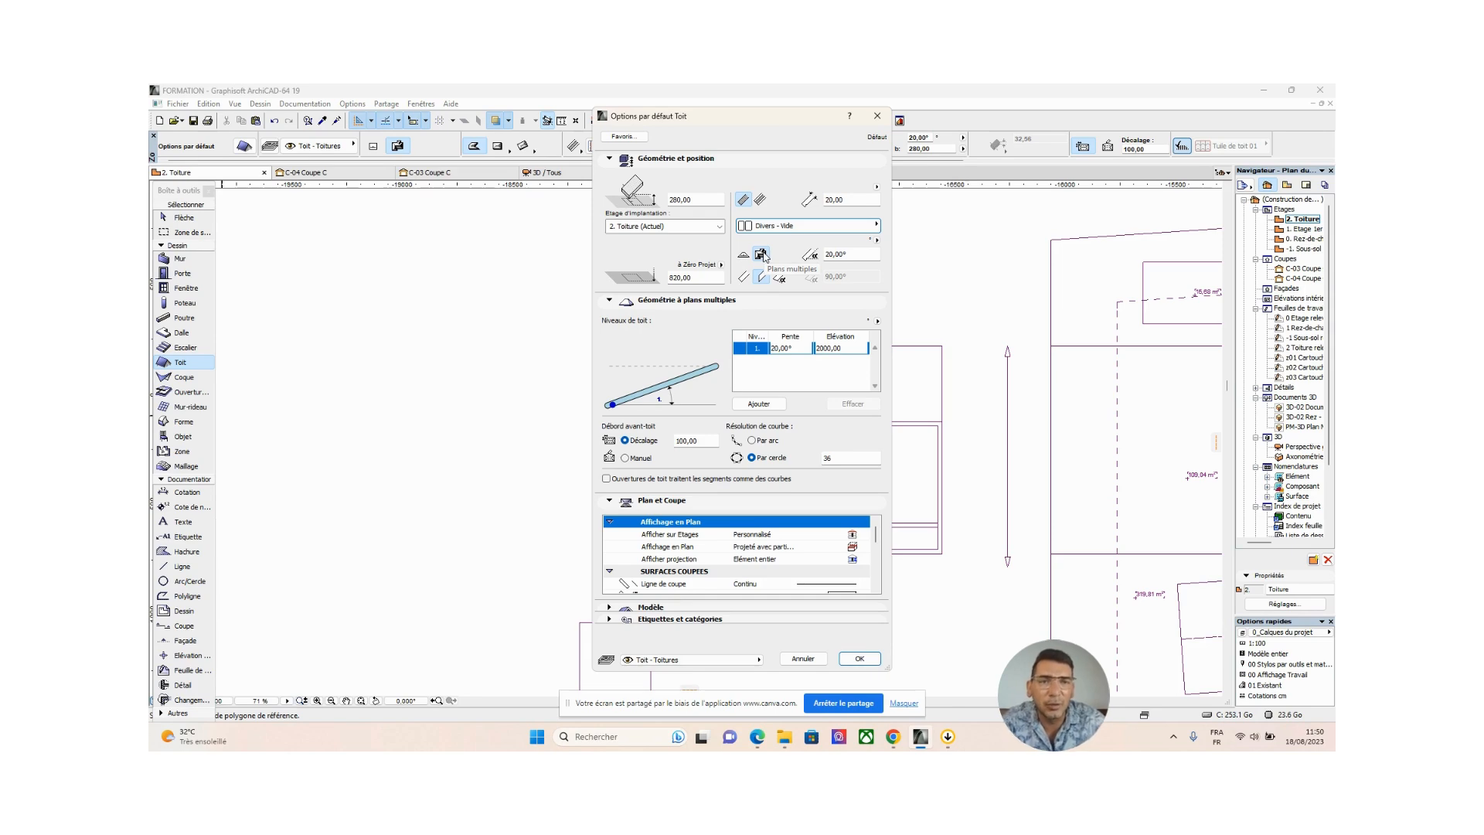
Change the roof slope unit from degrees to percent
left_click(859, 253)
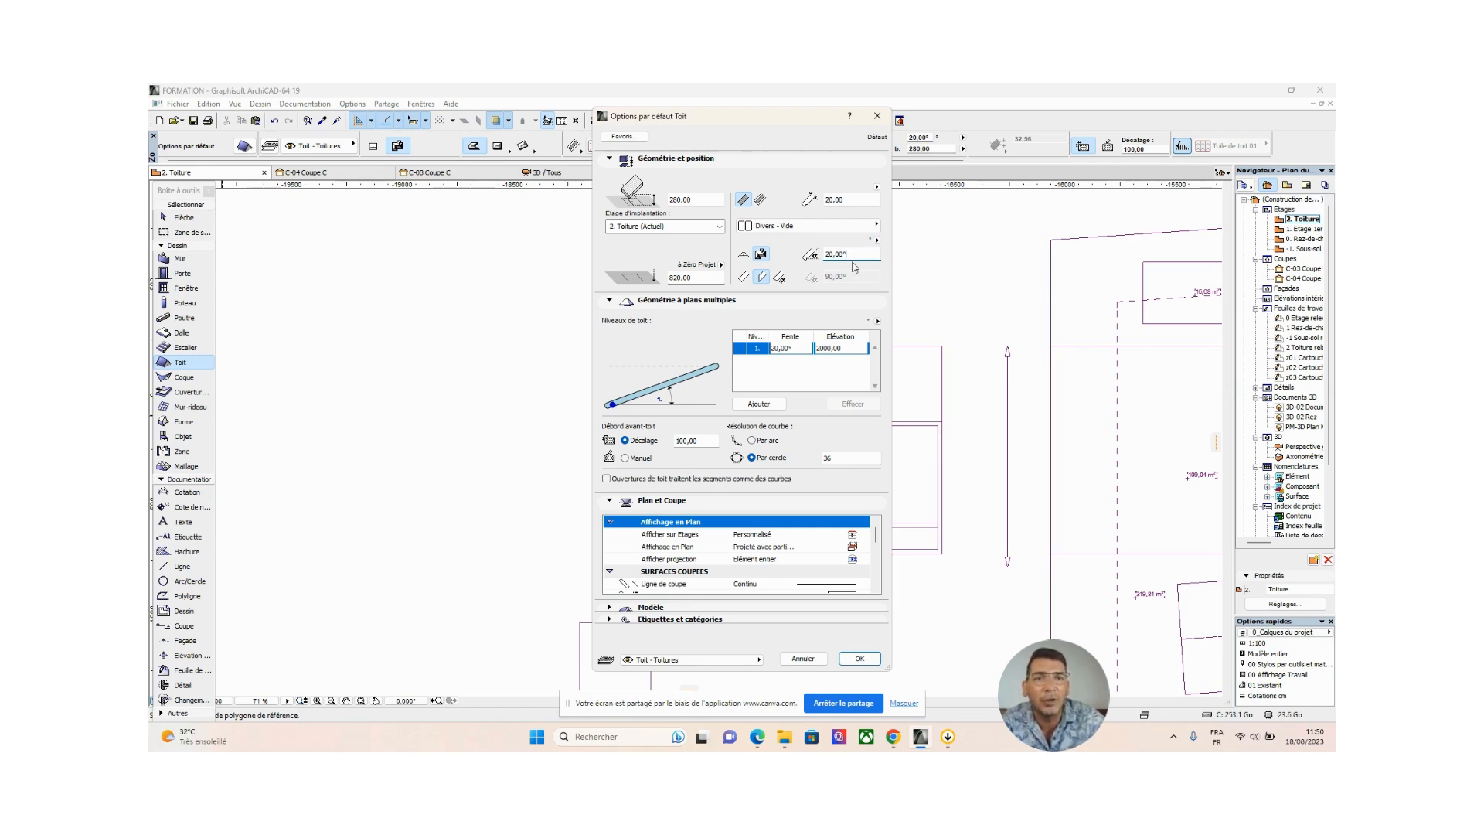
left_click_drag(851, 256, 824, 256)
left_click(877, 241)
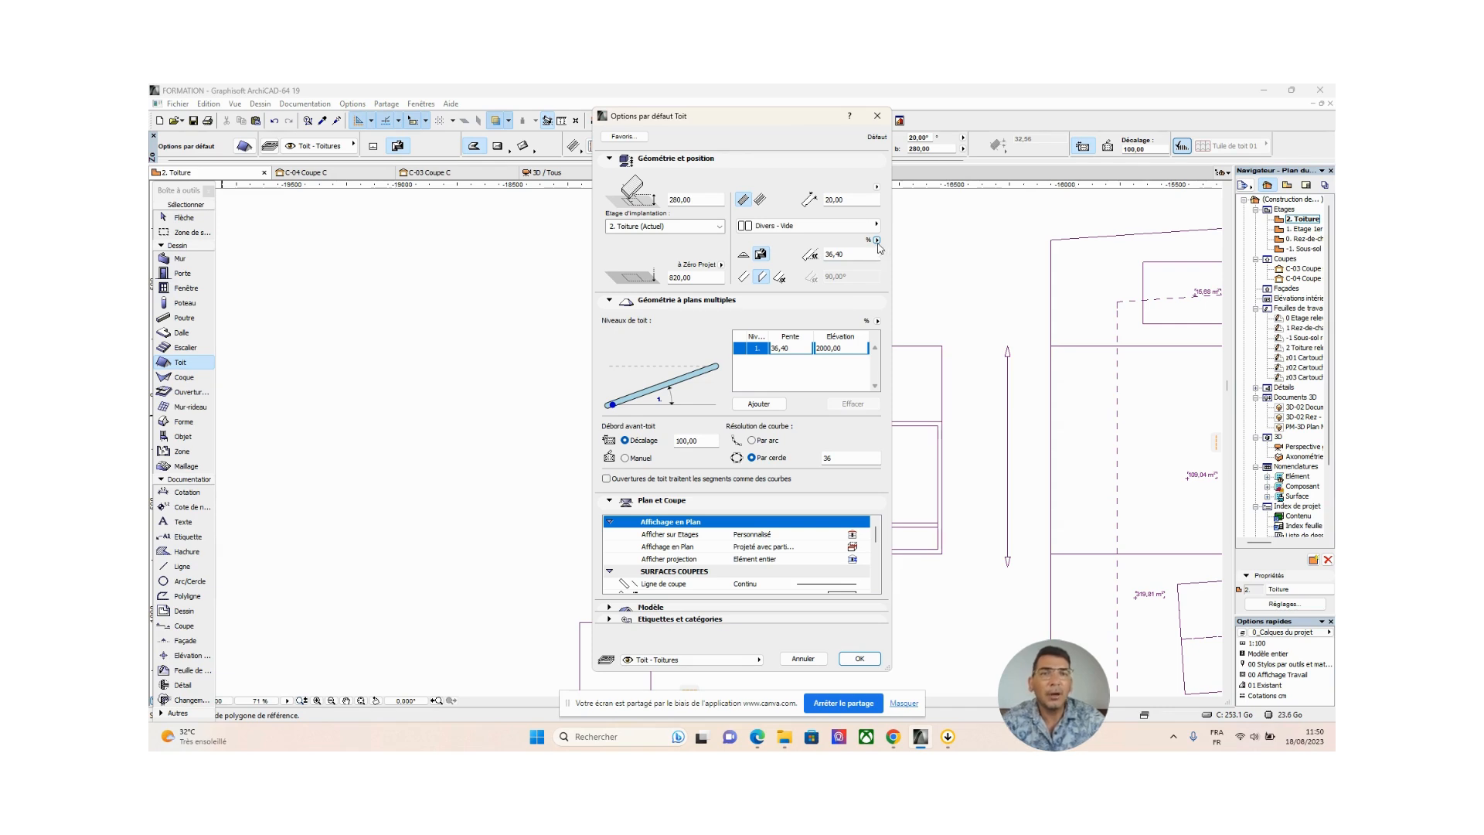
left_click(878, 242)
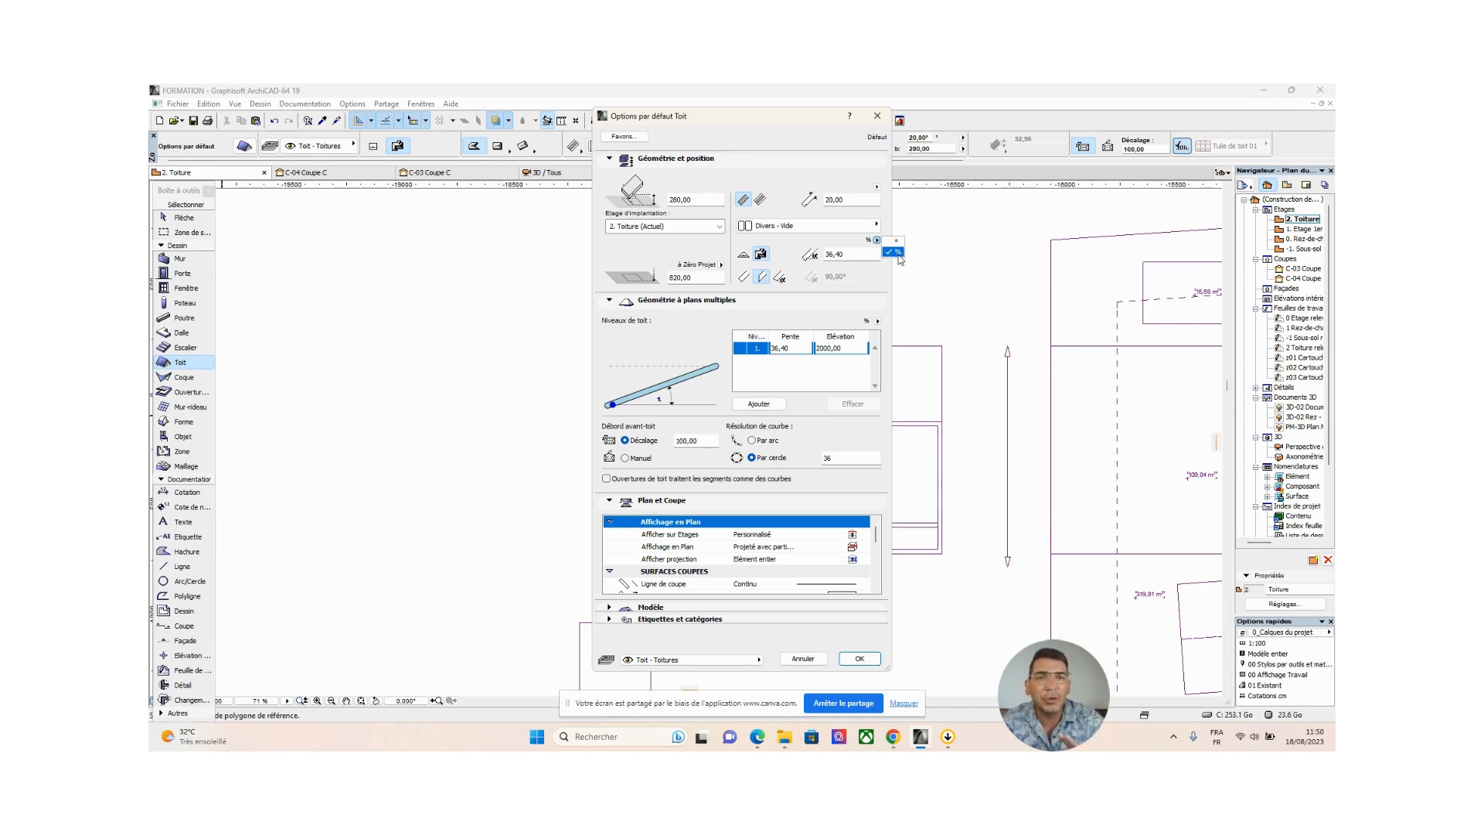
left_click(898, 252)
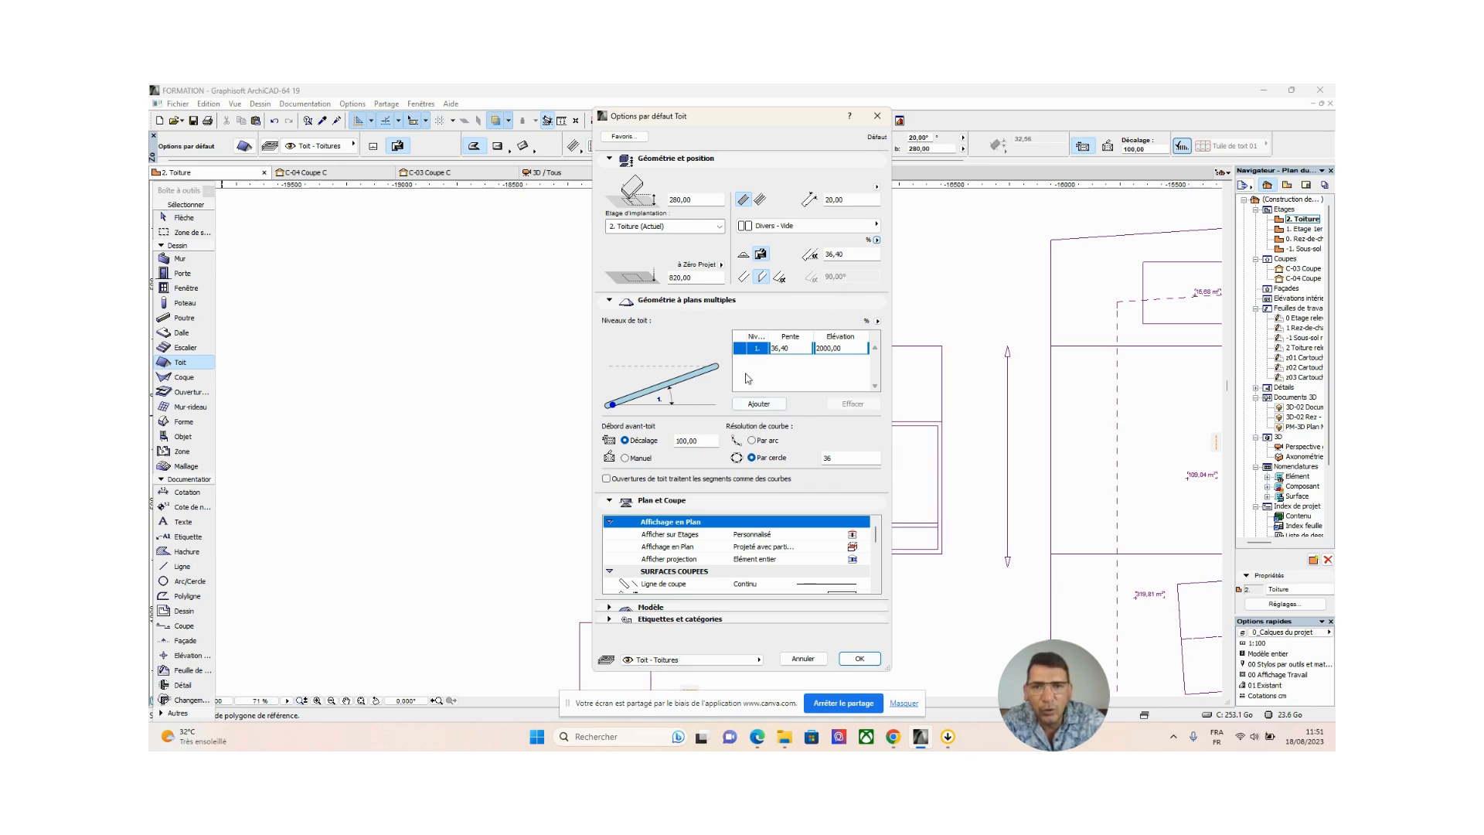
Set the multi-plane roof's eaves overhang offset to 40
double_click(696, 440)
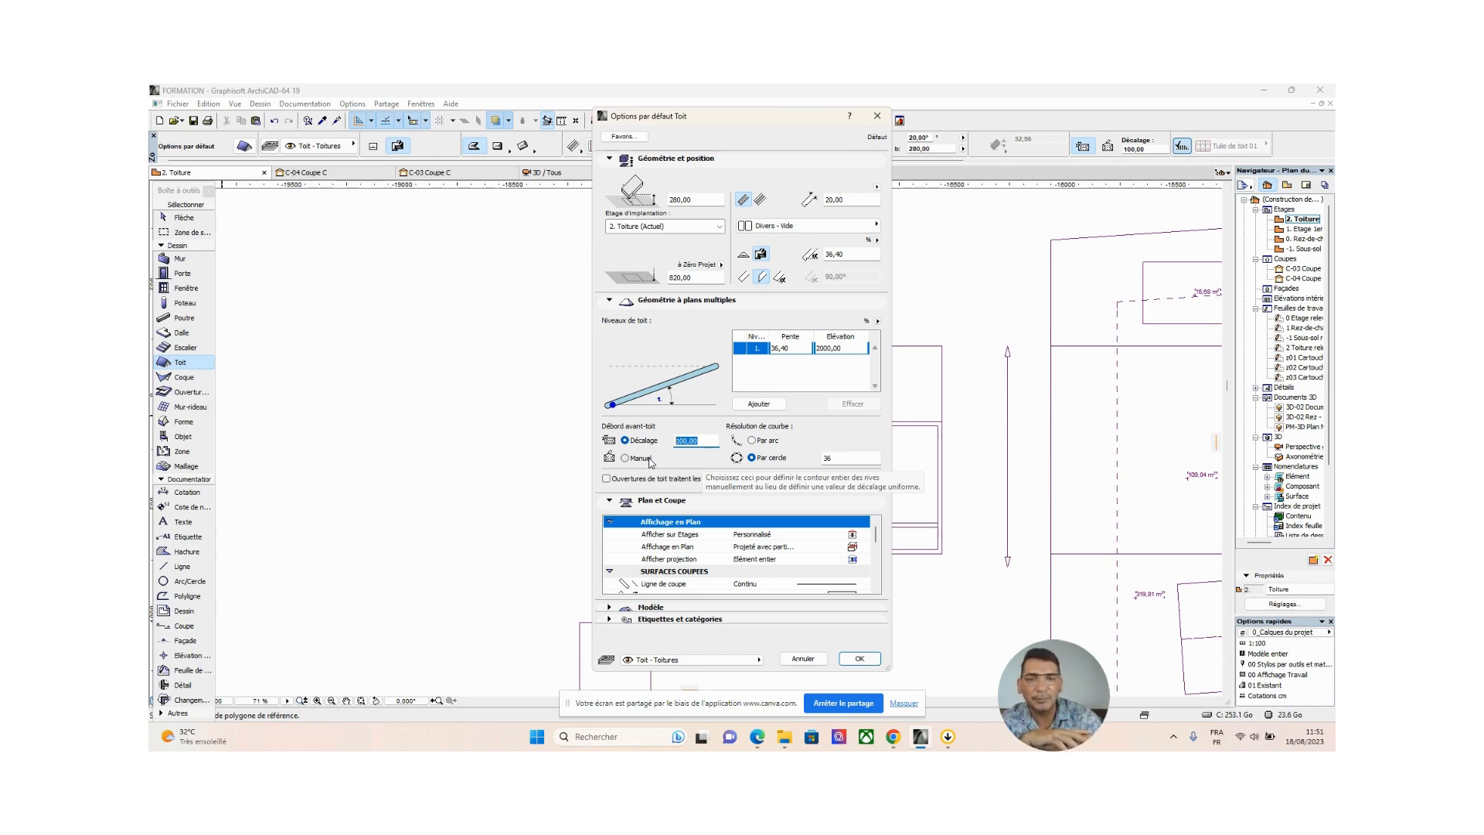
left_click(708, 441)
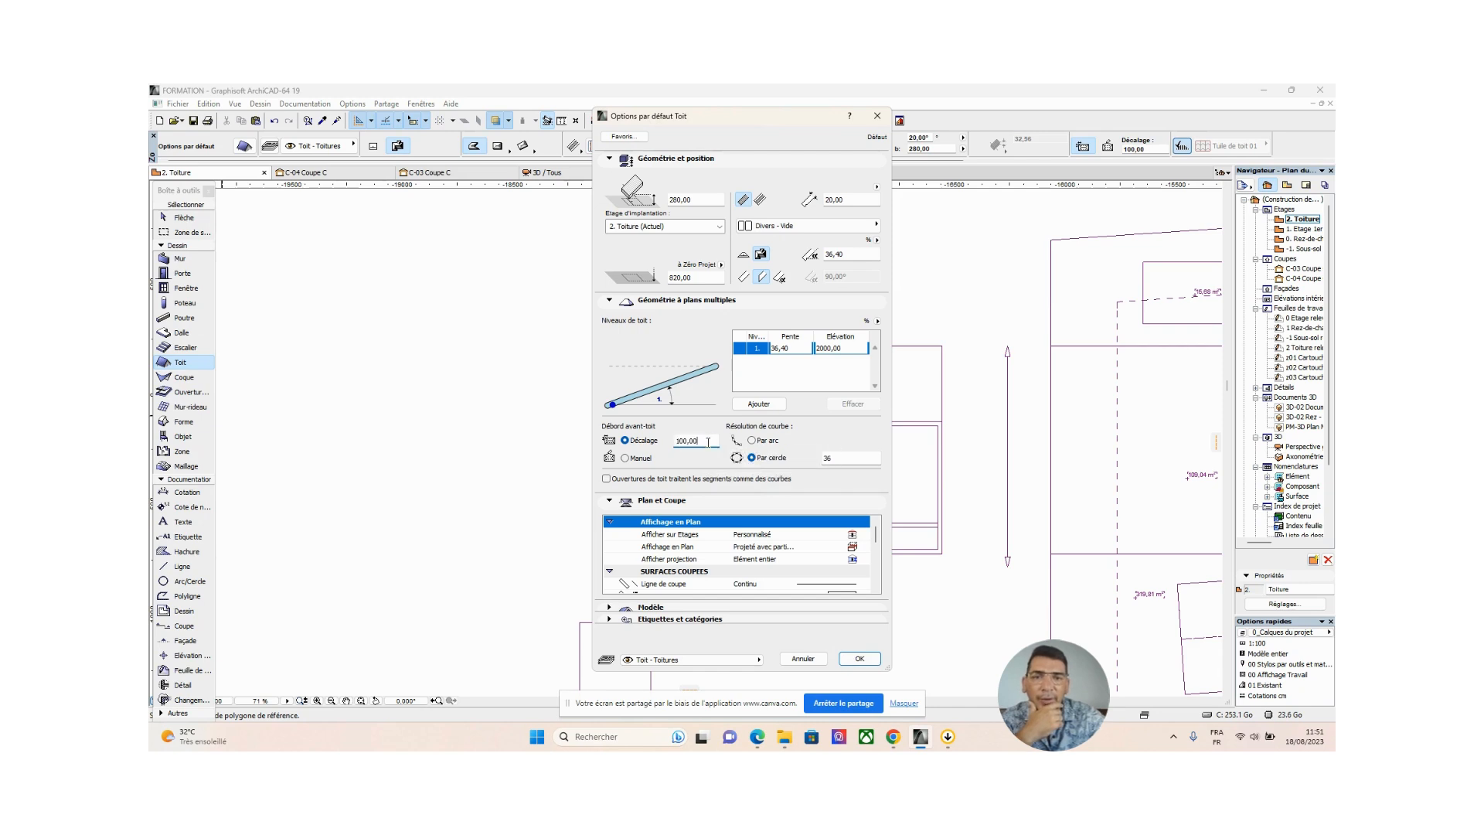
left_click_drag(708, 441, 659, 440)
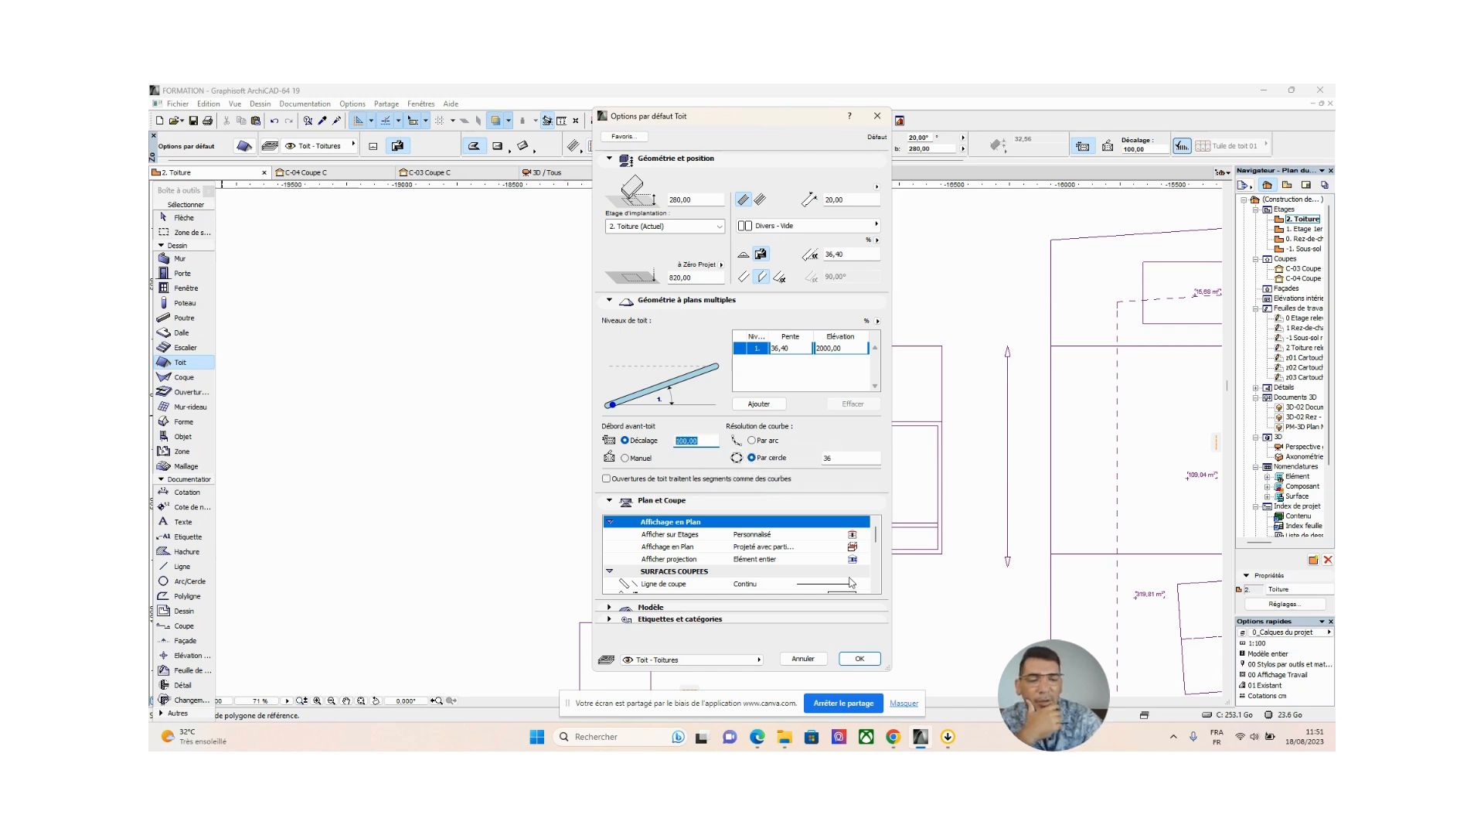
type("40,00")
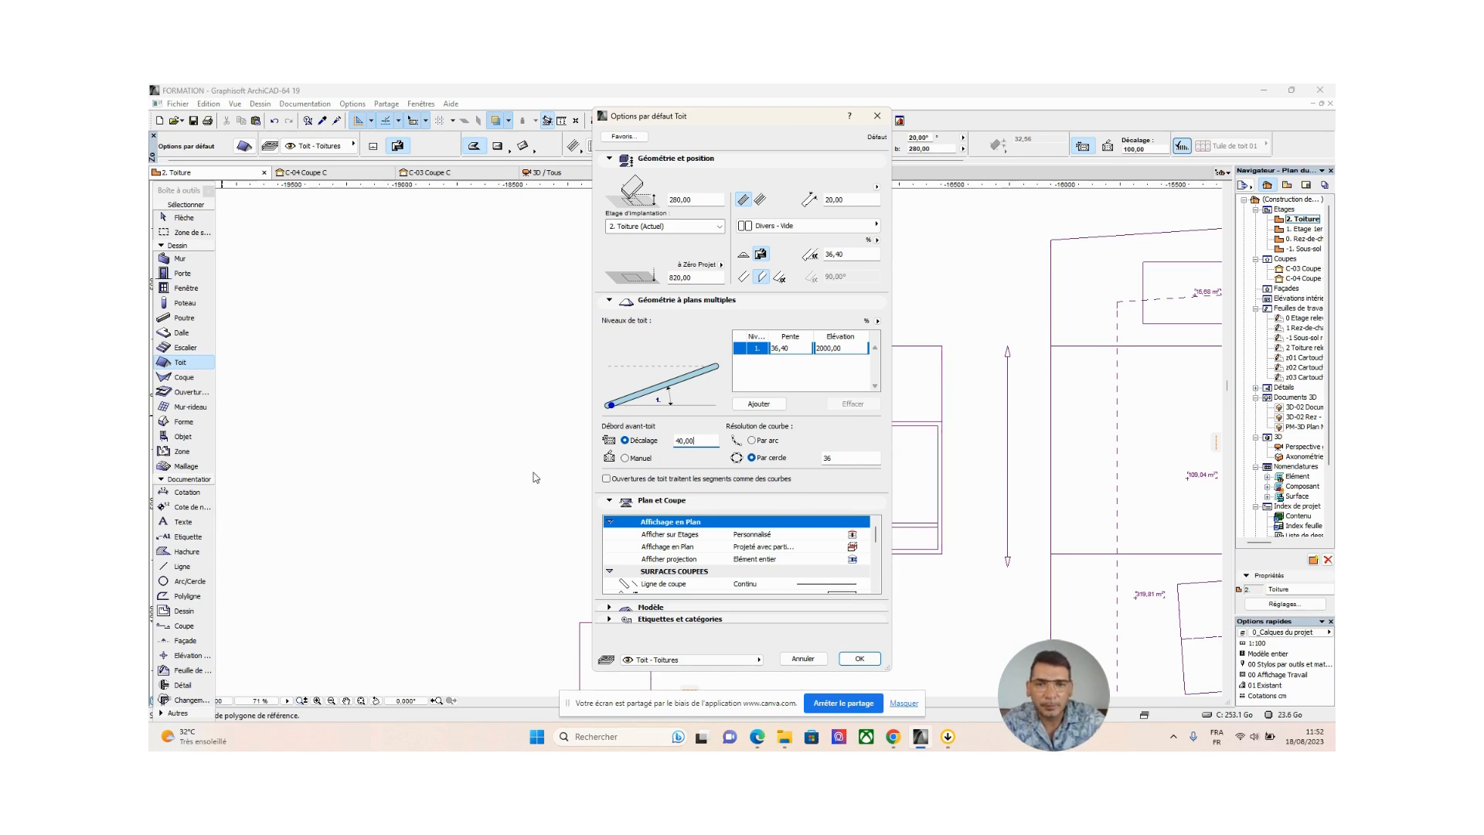
Review the roof's floor plan and section settings, including its contours, cover hatching and slope alignment options
scroll(836, 543, "down", 3)
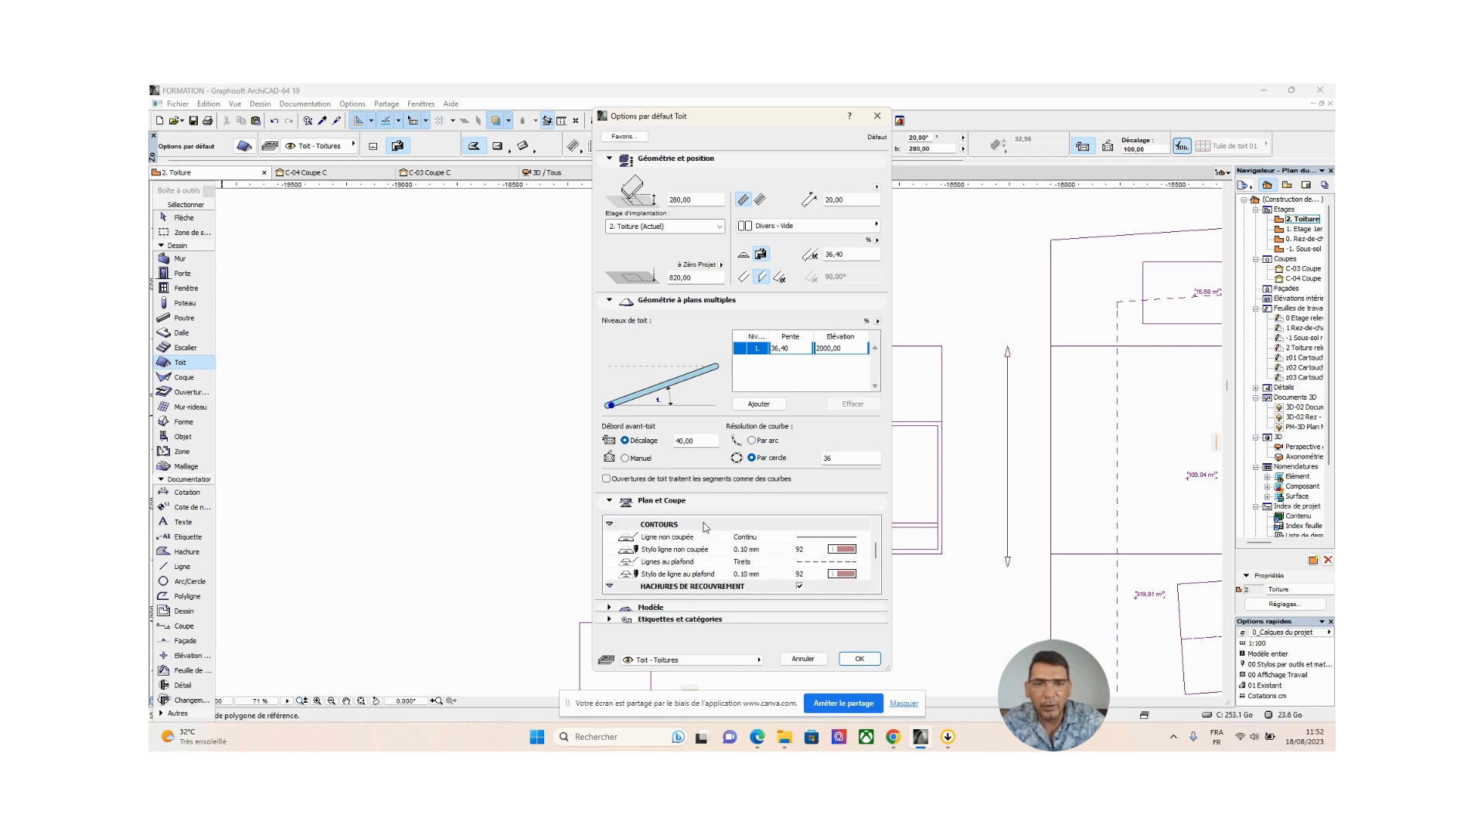
scroll(706, 527, "down", 5)
scroll(707, 528, "up", 2)
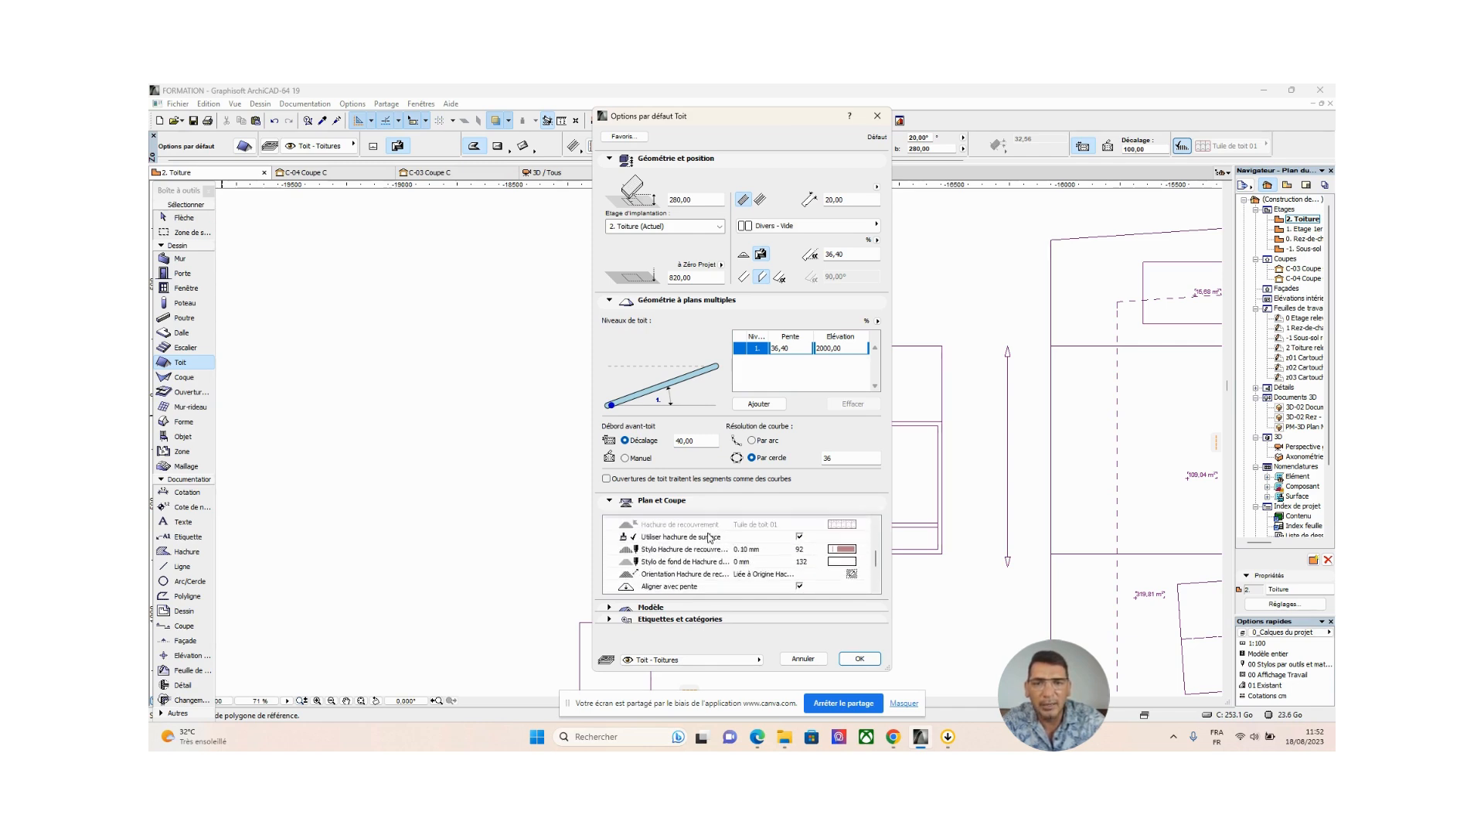
scroll(708, 534, "down", 2)
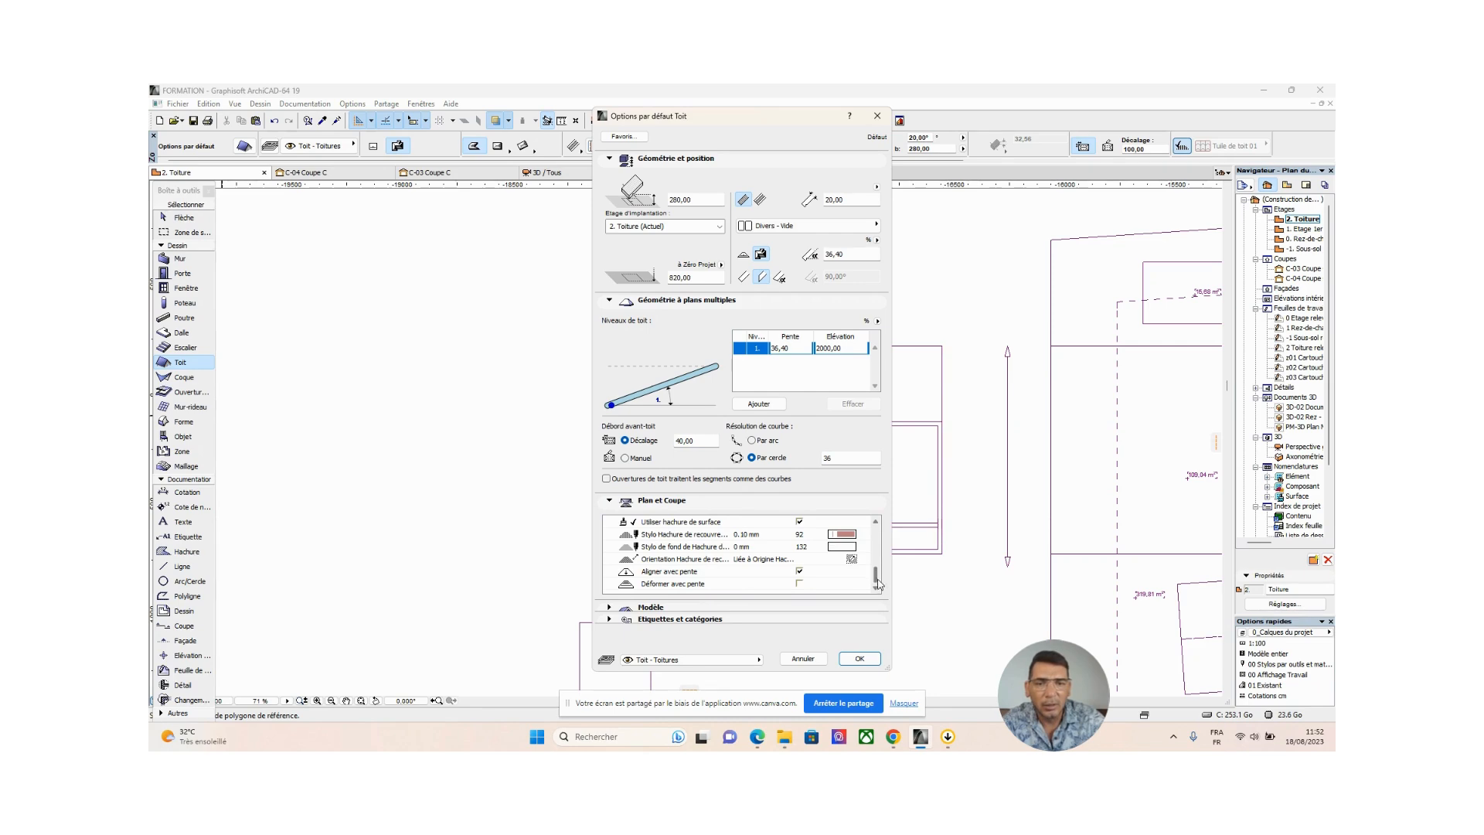
mouse_move(876, 578)
left_mouse_down()
mouse_move(876, 530)
mouse_move(877, 580)
left_mouse_up()
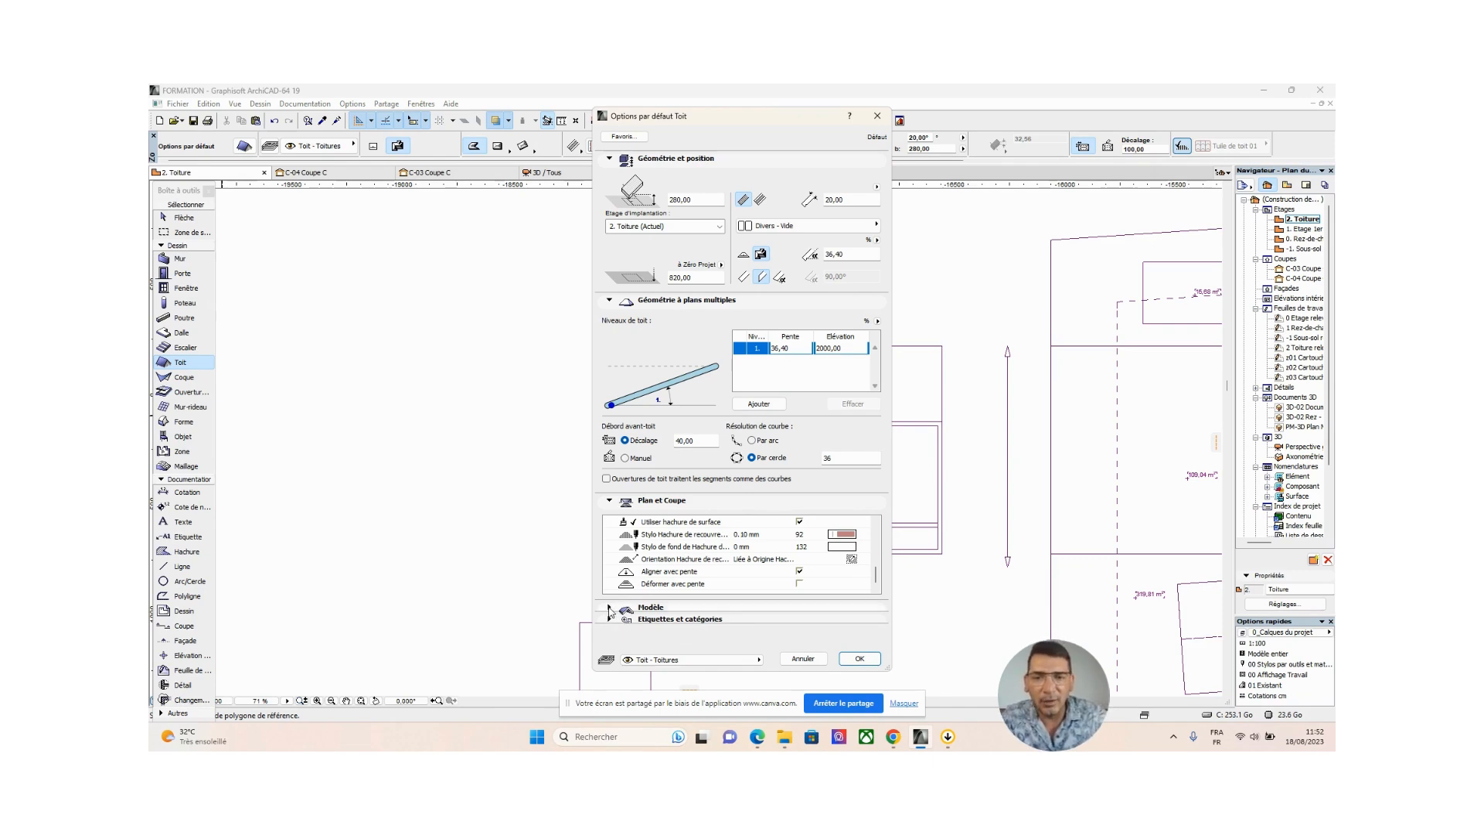
Enable the surface overrides for the roof's upper face, edges and underside in the model settings
left_click_drag(725, 122, 595, 89)
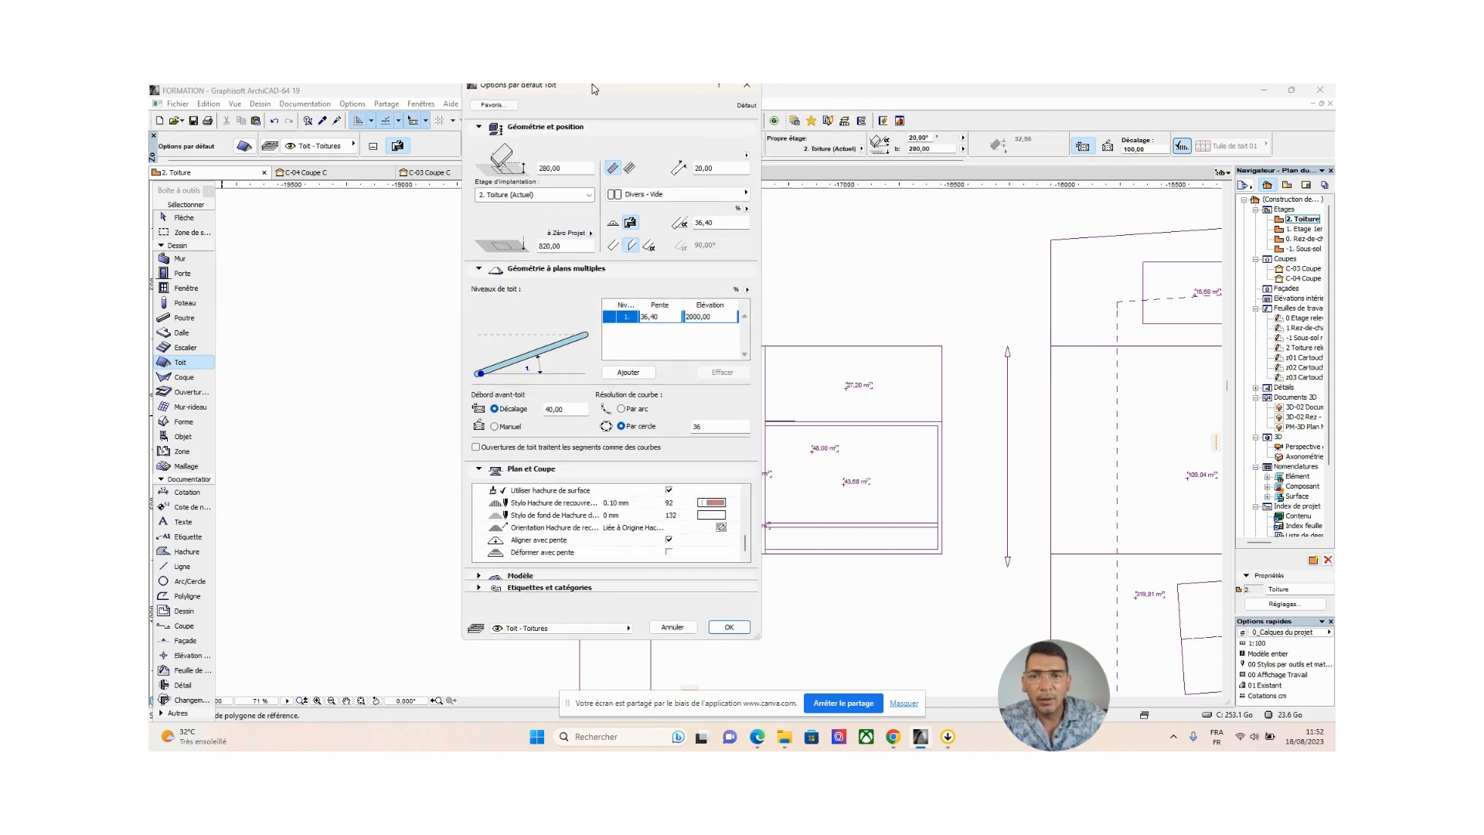
left_click(479, 585)
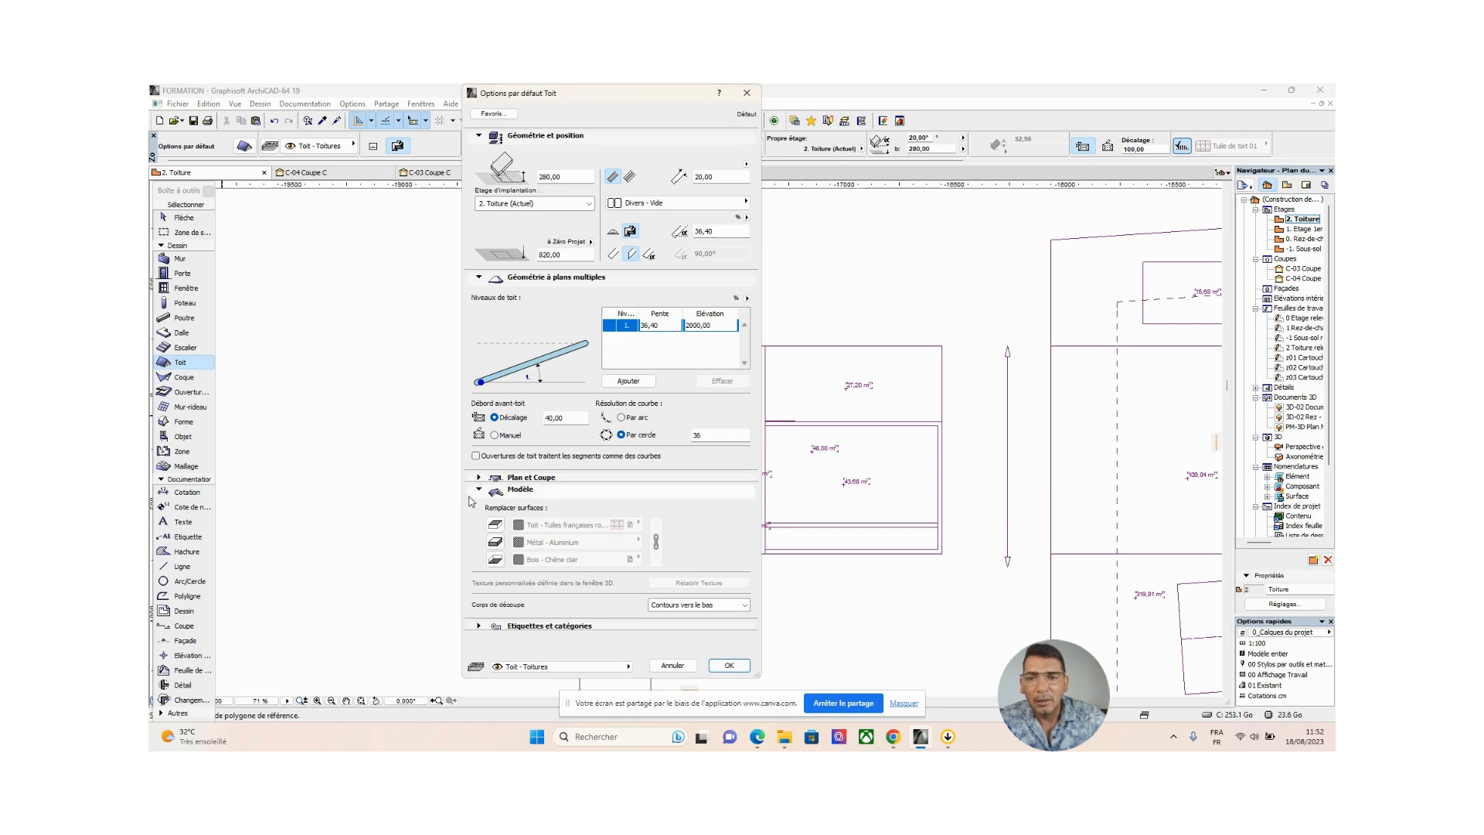
left_click(494, 525)
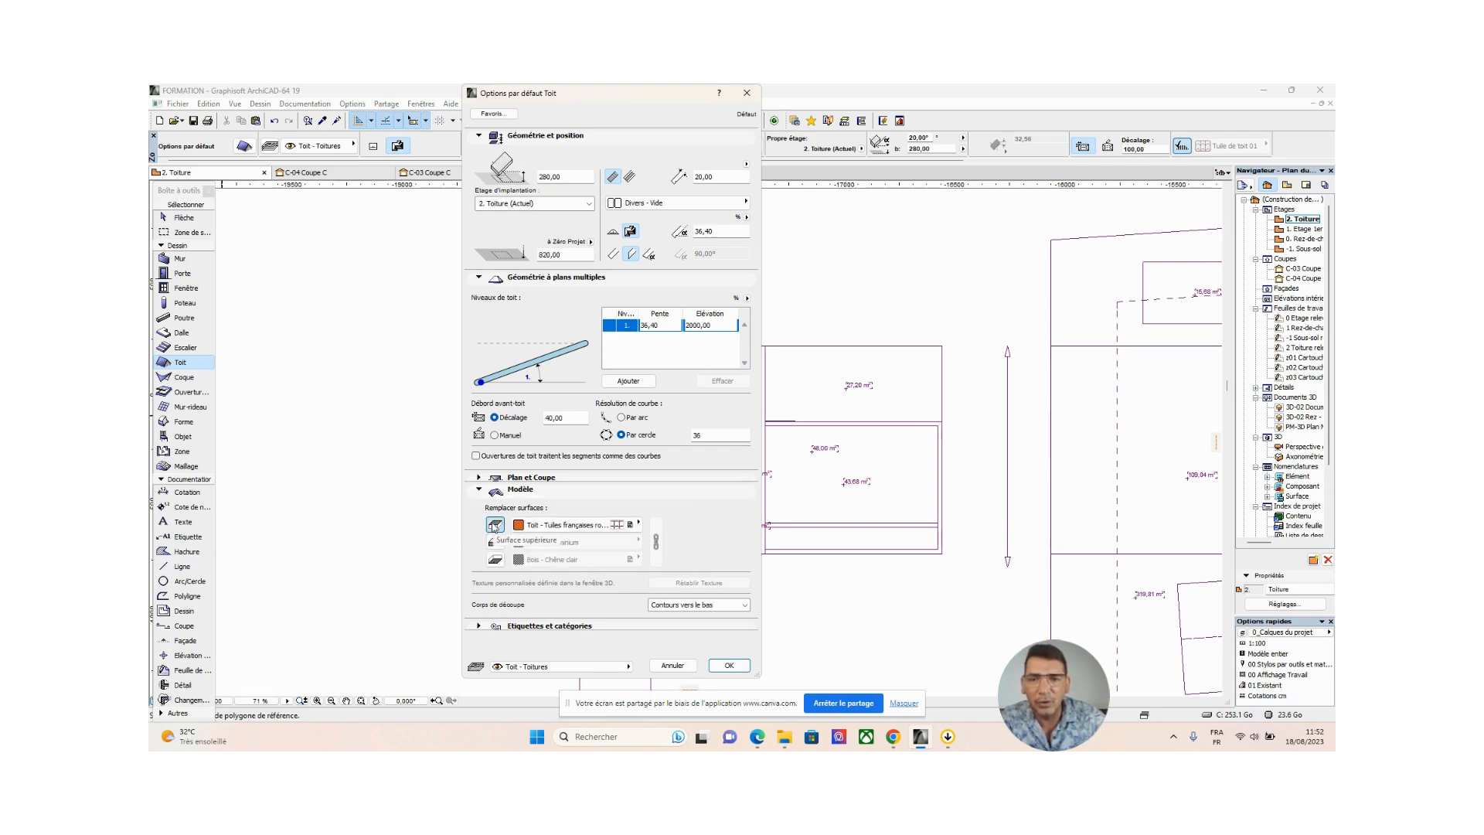
left_click(494, 541)
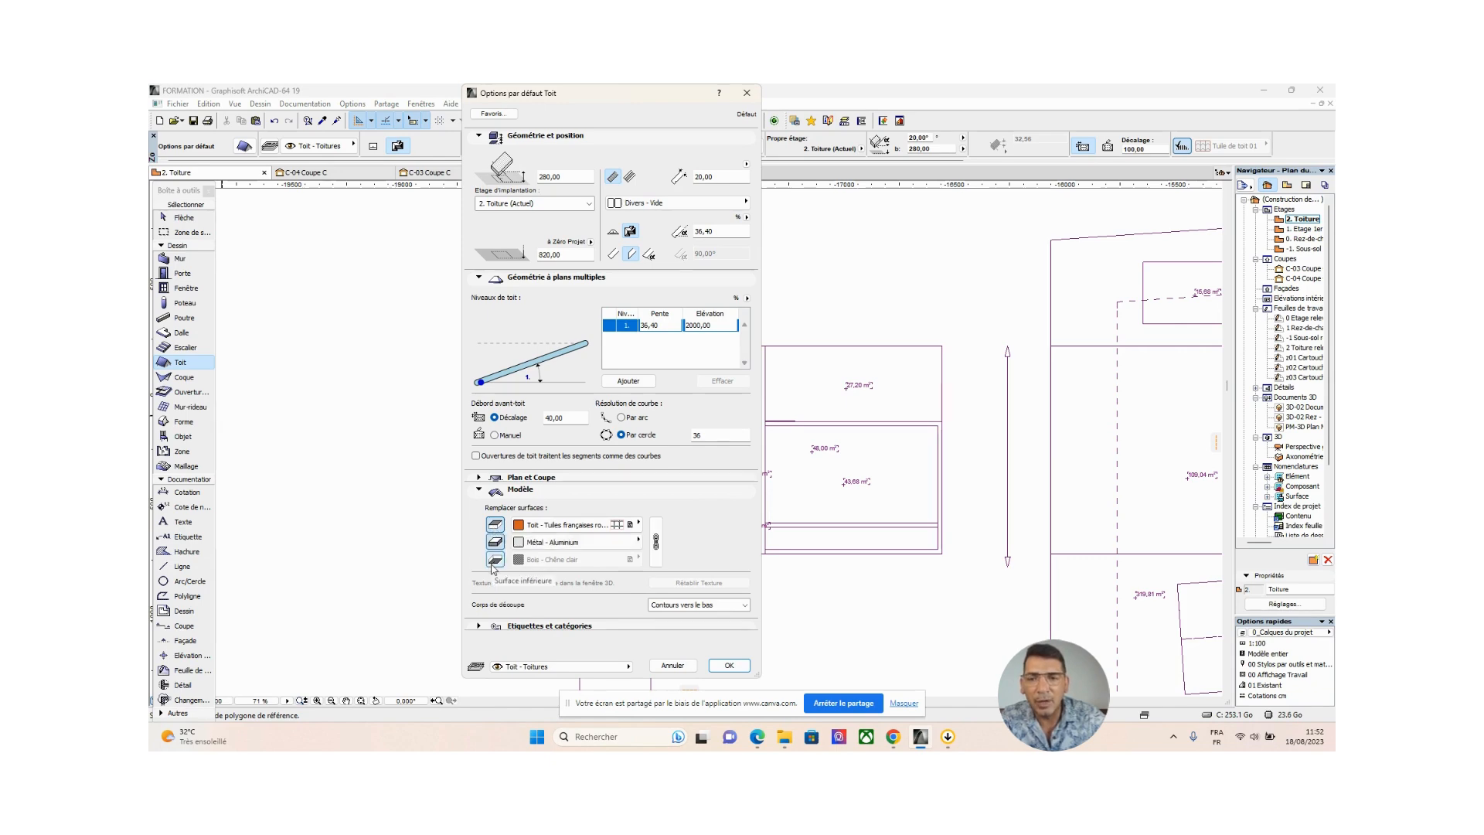
left_click(494, 560)
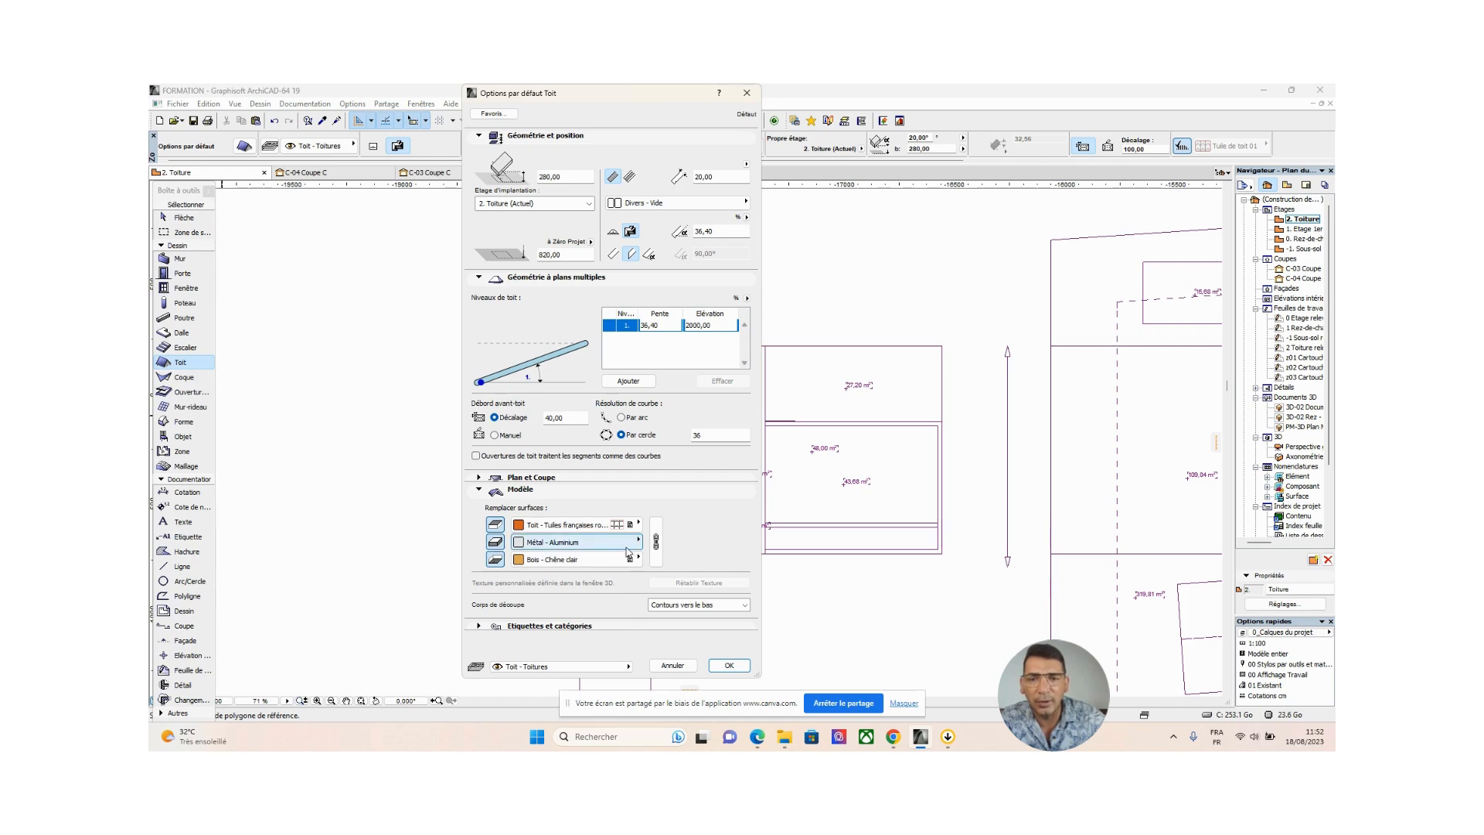
Set the roof's upper surface to Toit - Plaque ondulée matte
left_click(558, 527)
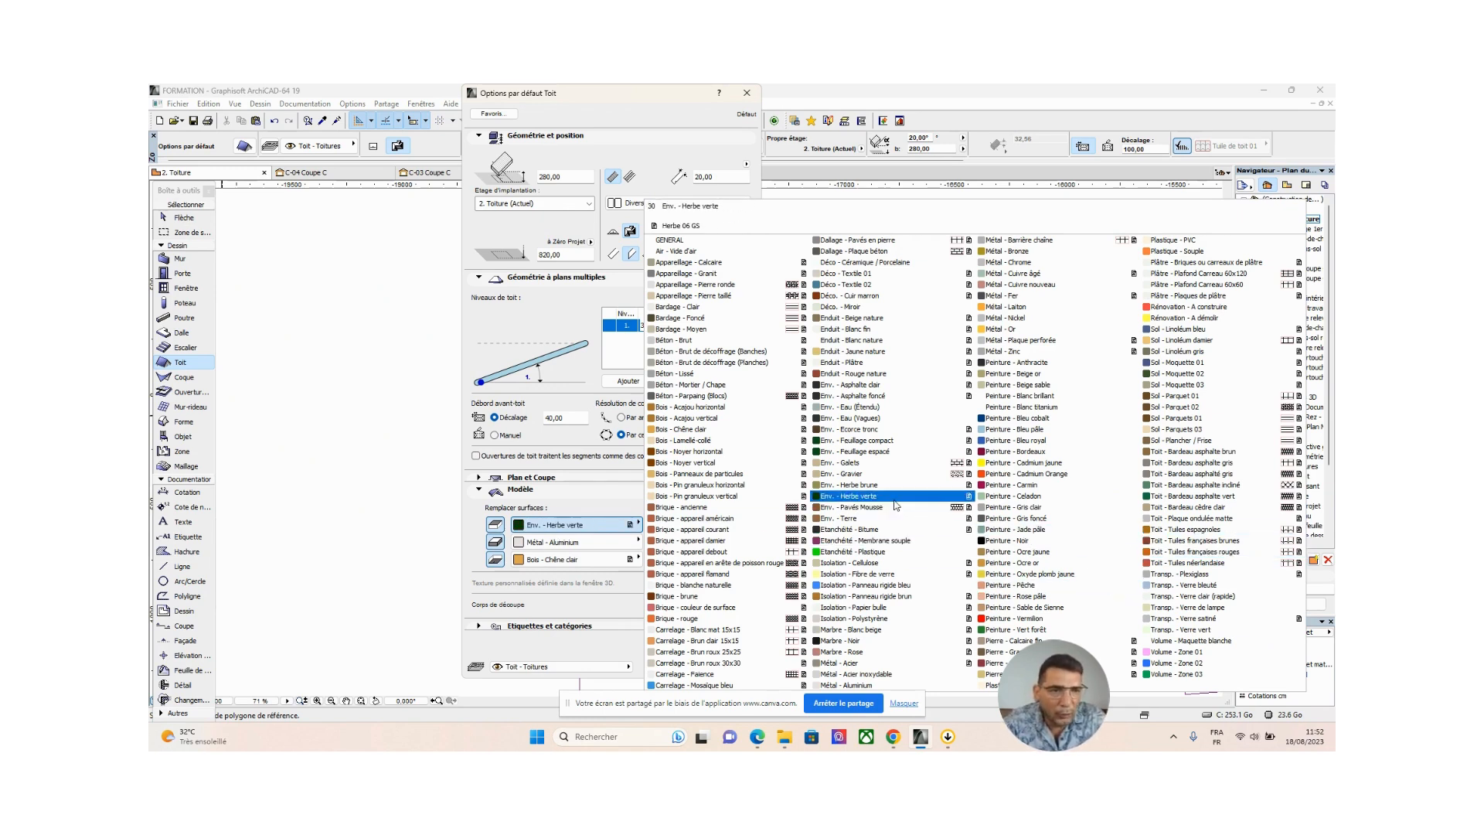
left_click(983, 214)
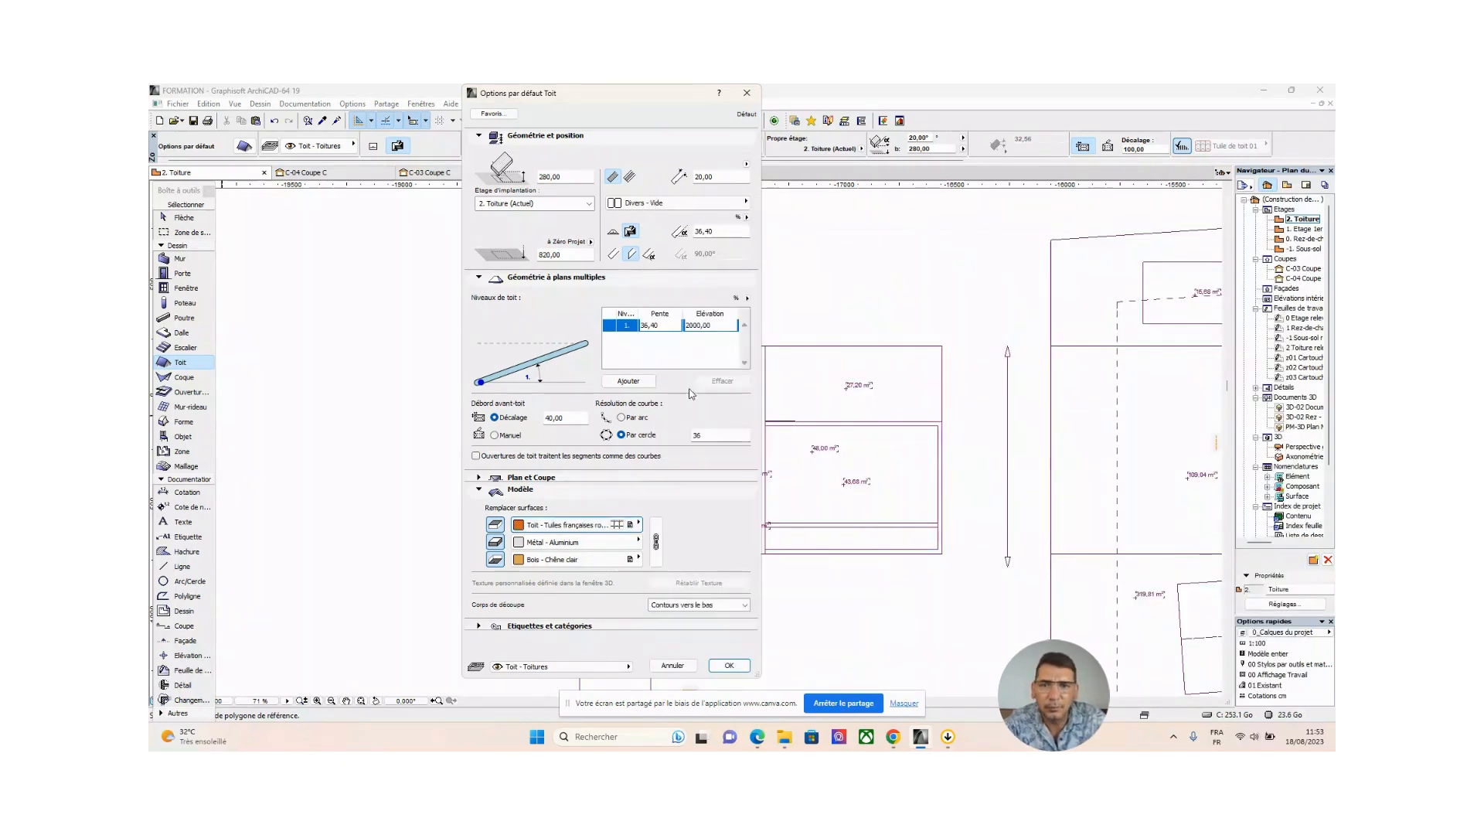
left_click(571, 524)
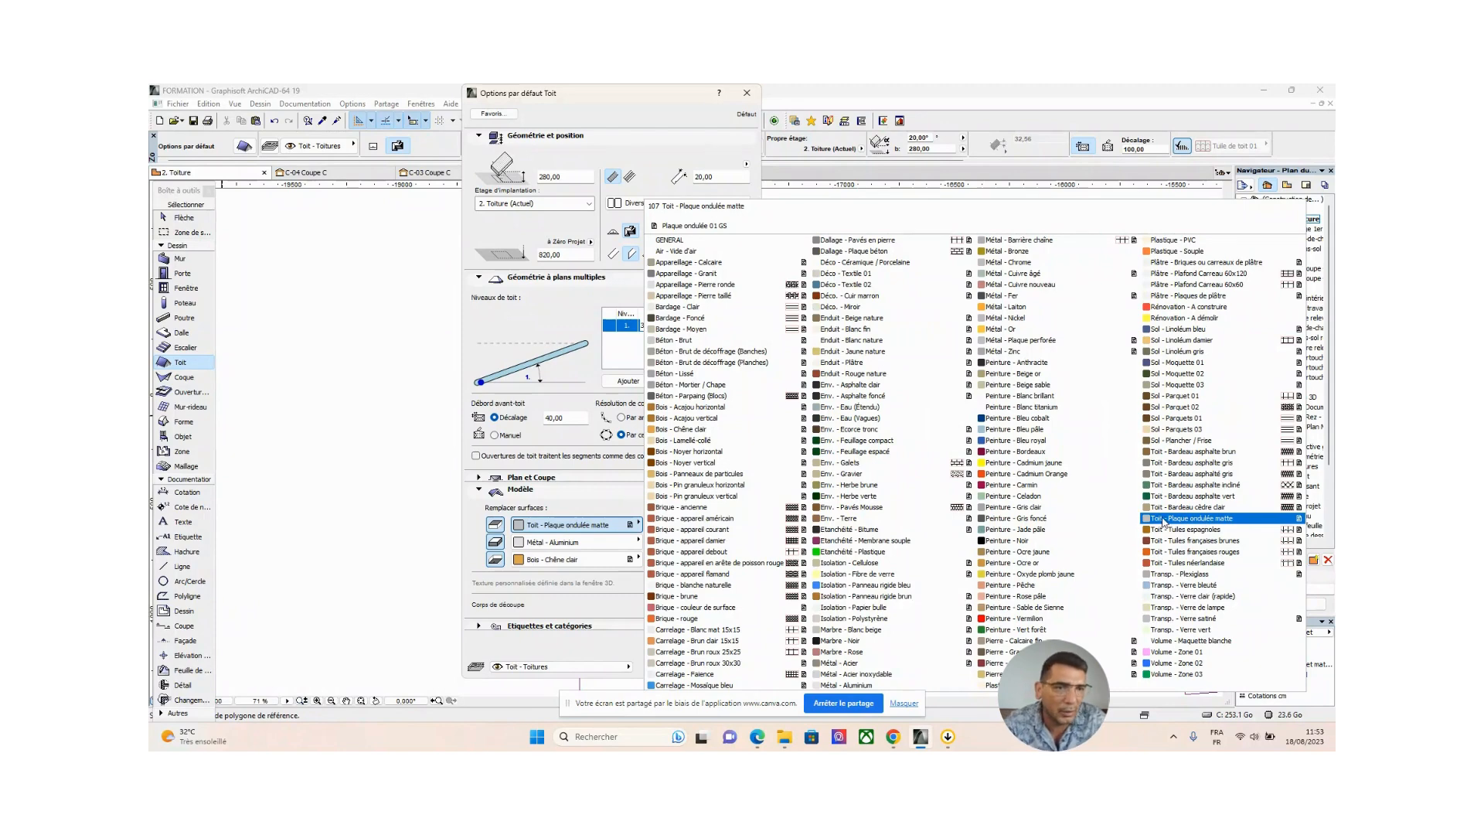
left_click(1200, 524)
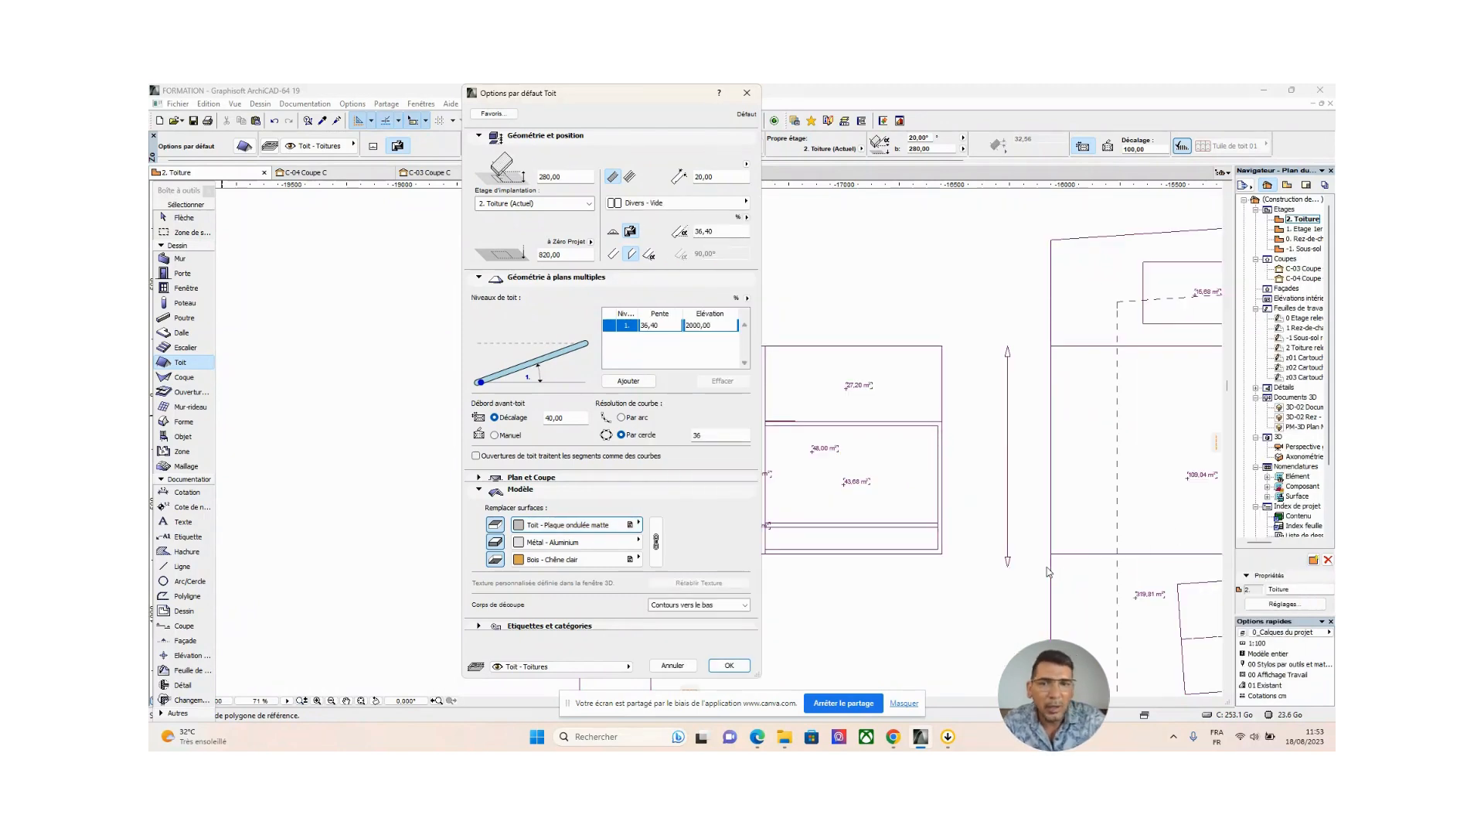
left_click(545, 529)
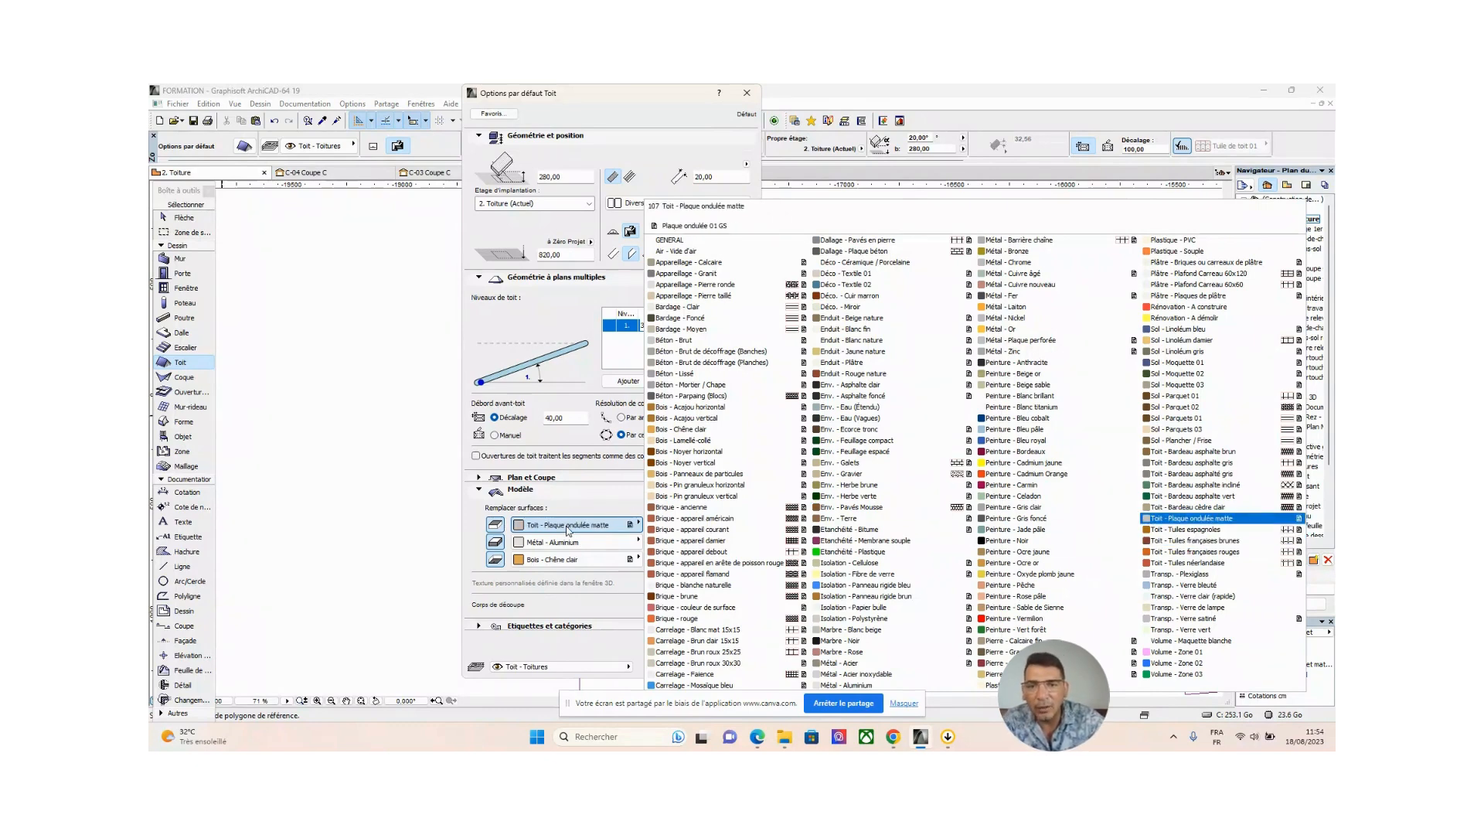
left_click(568, 530)
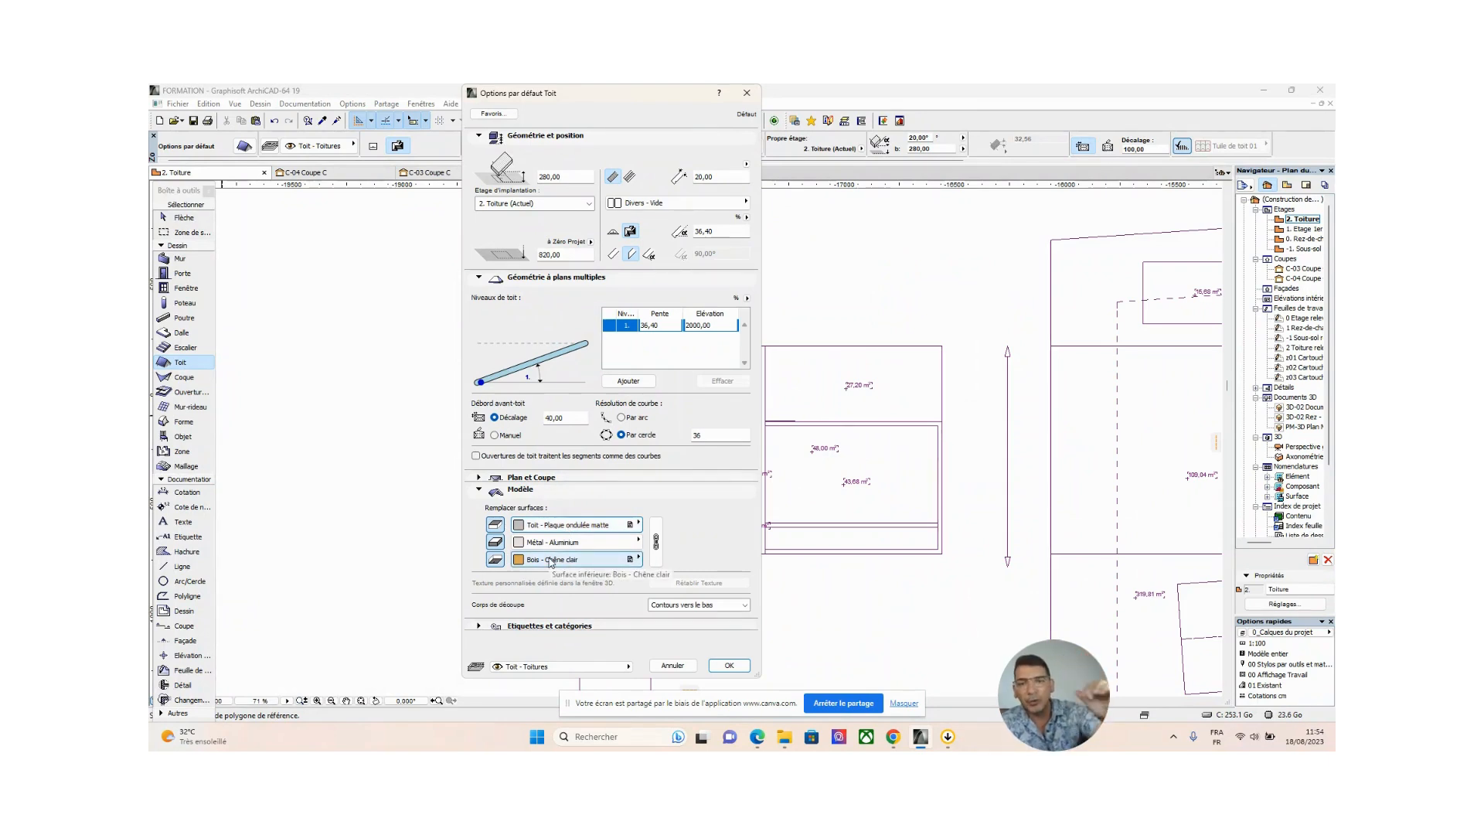
Set the roof's edge surface to Métal - Acier and its underside to Peinture - Blanc titanium, and apply the default settings
left_click(553, 543)
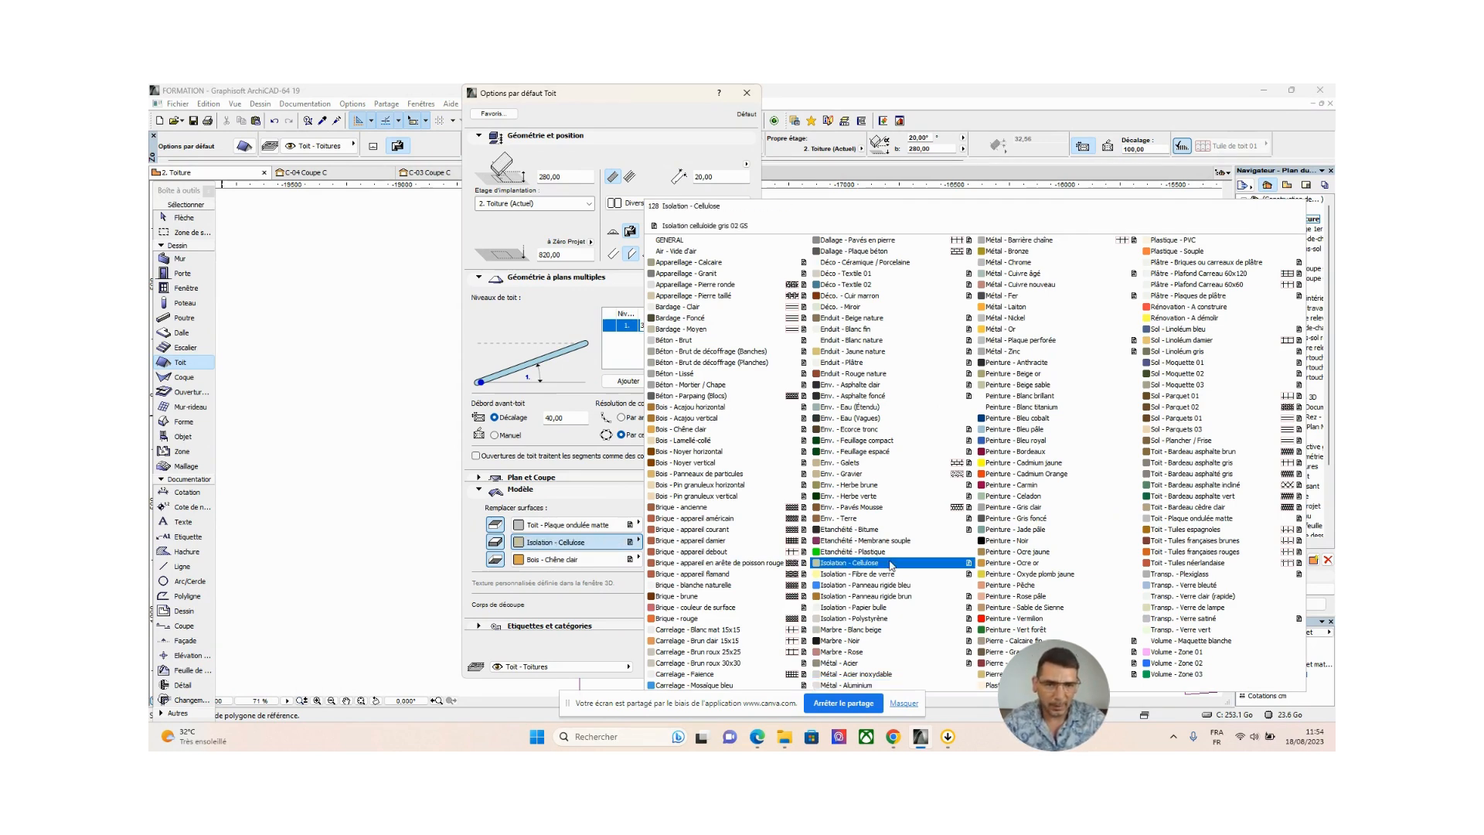
left_click(844, 664)
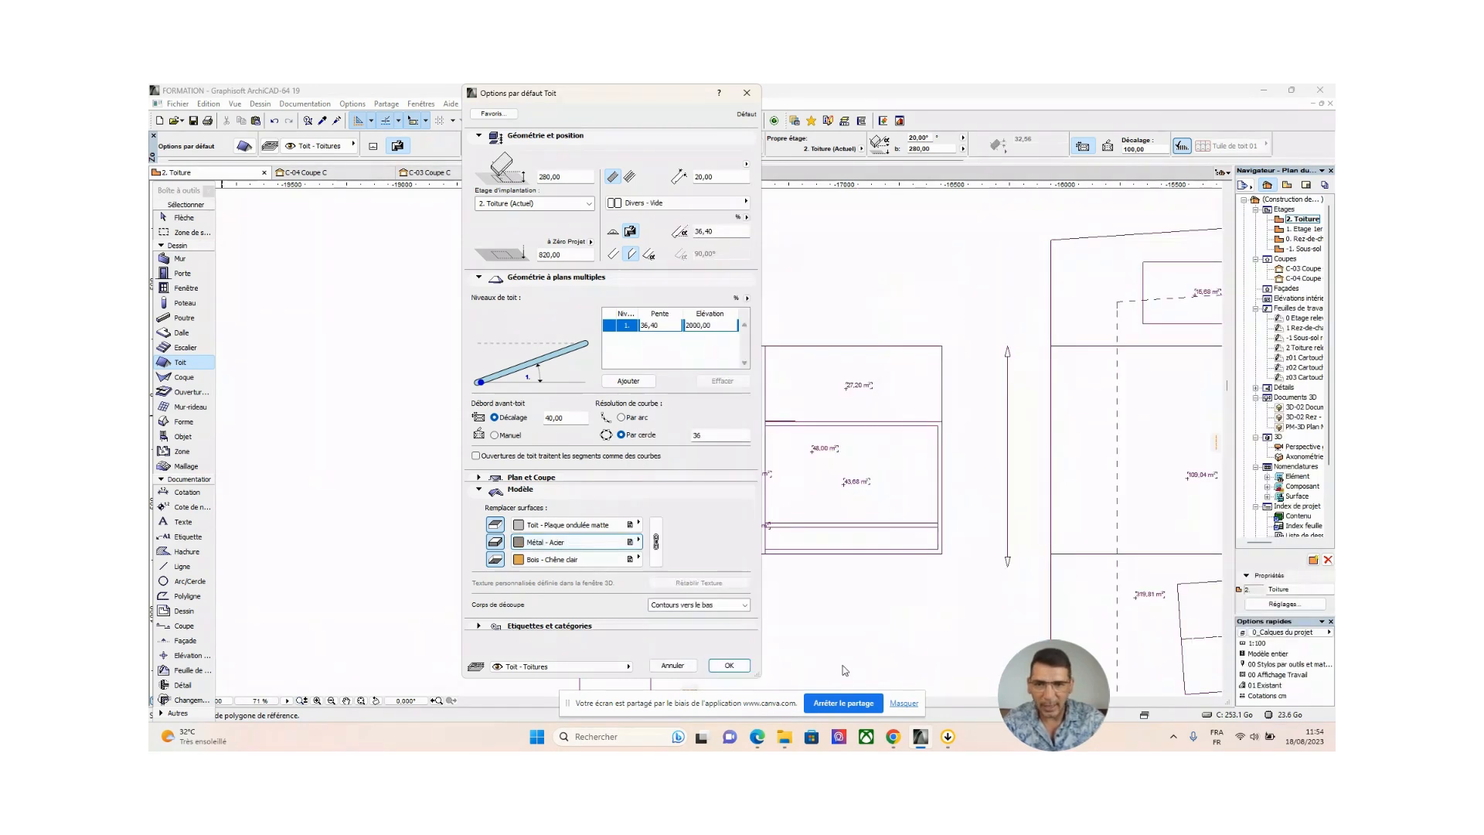
left_click(578, 562)
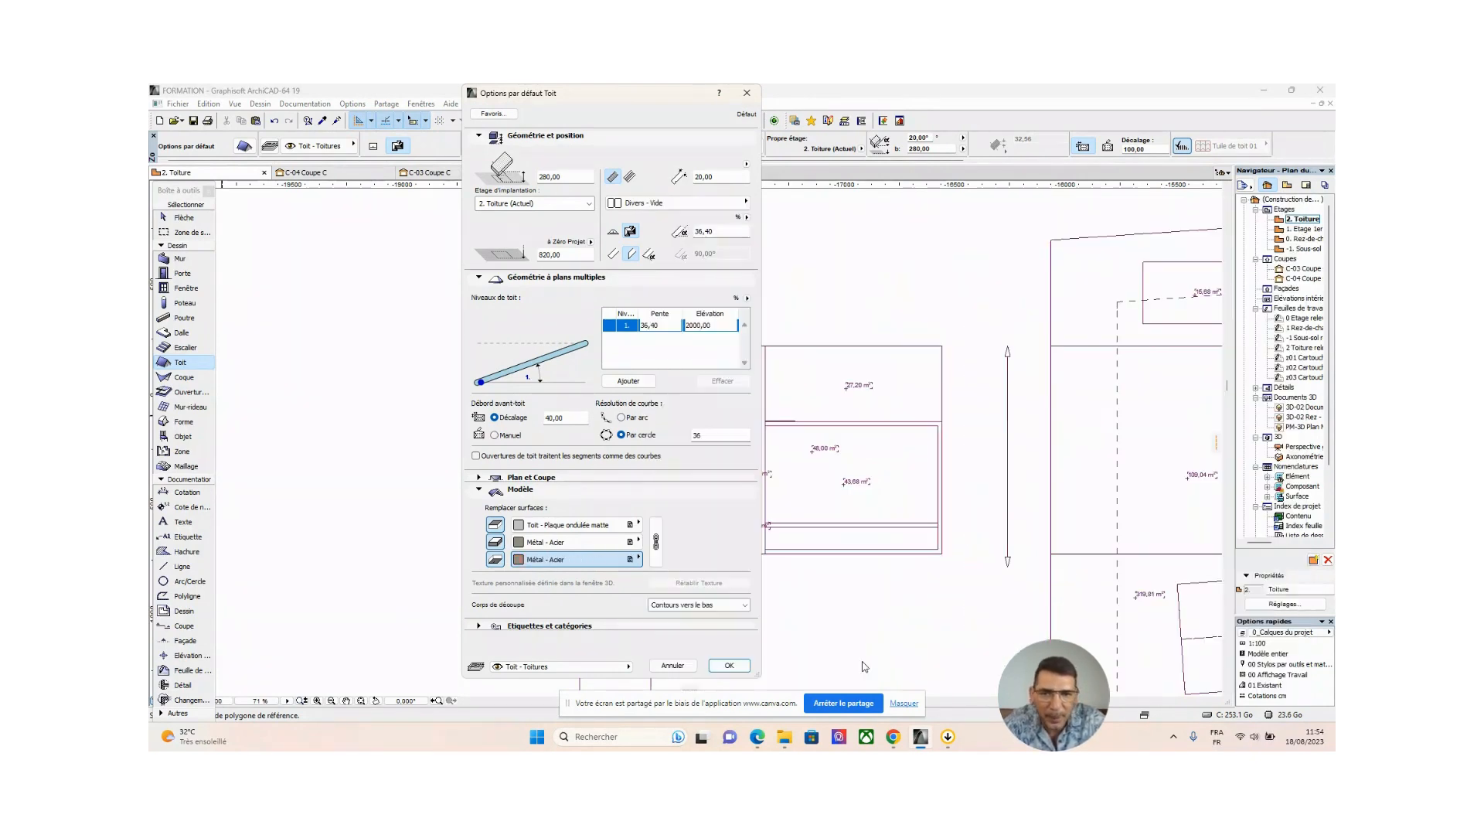
left_click(827, 662)
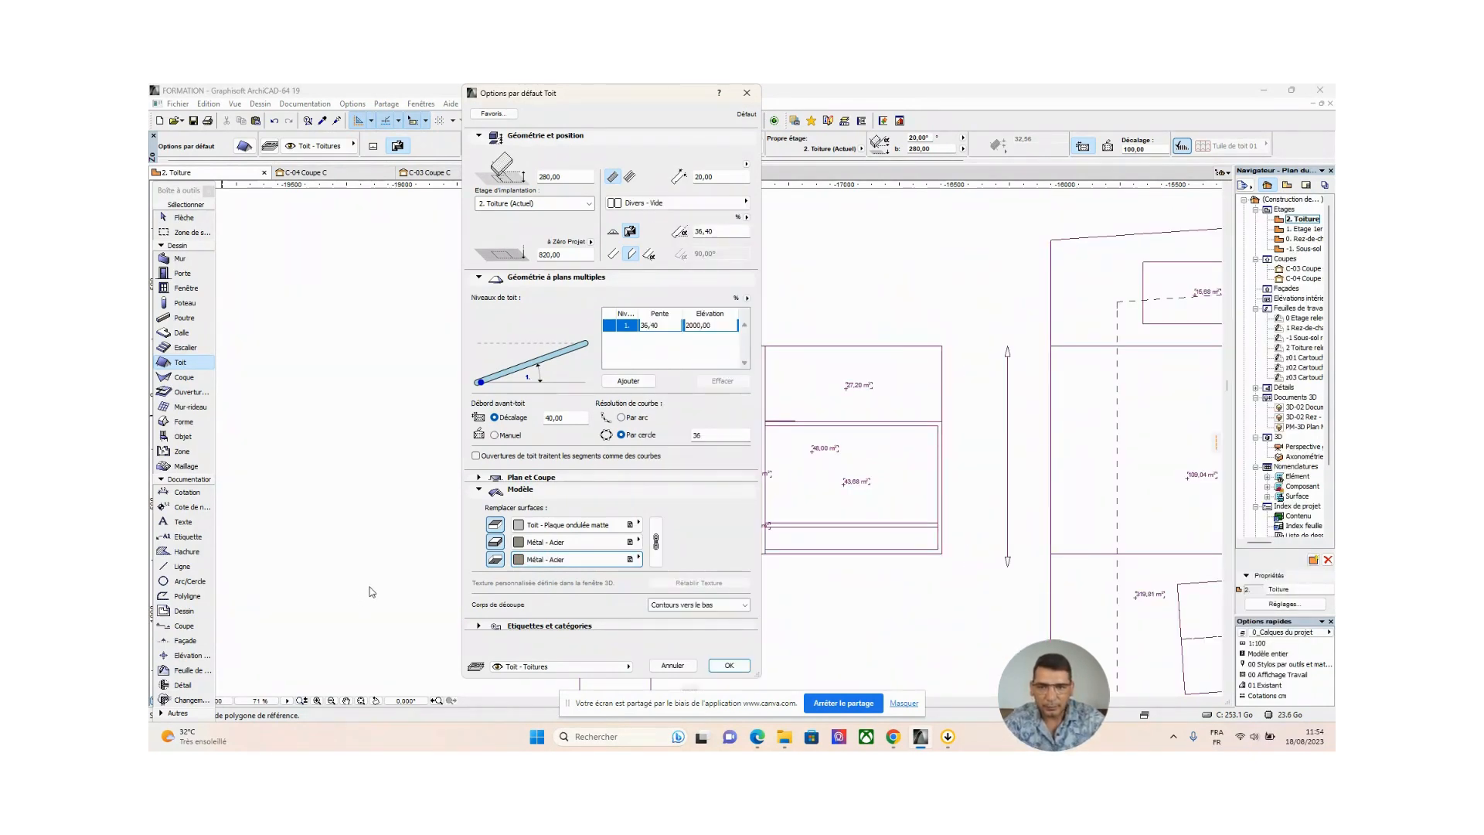
left_click(570, 559)
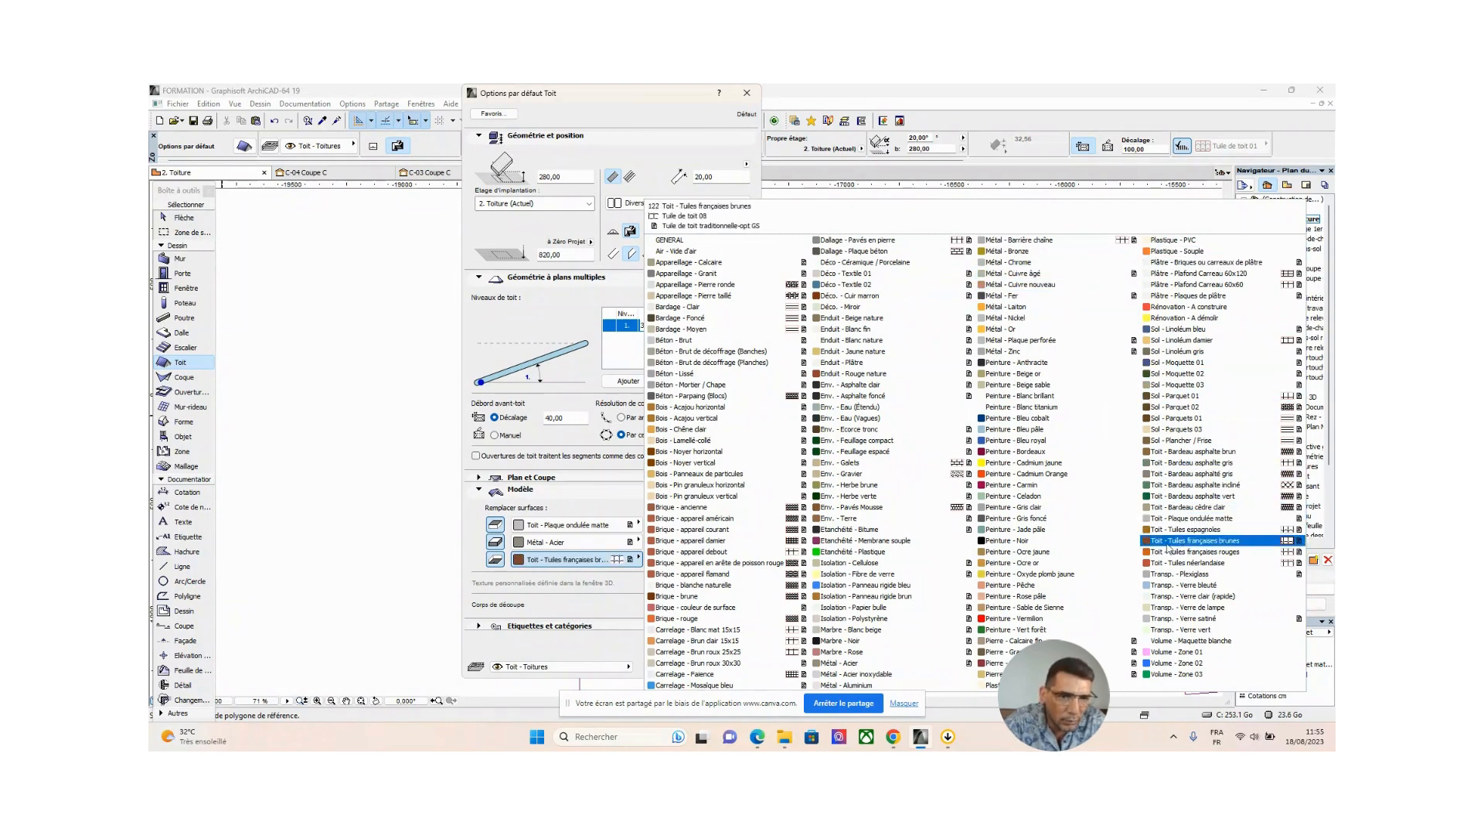
left_click(1027, 413)
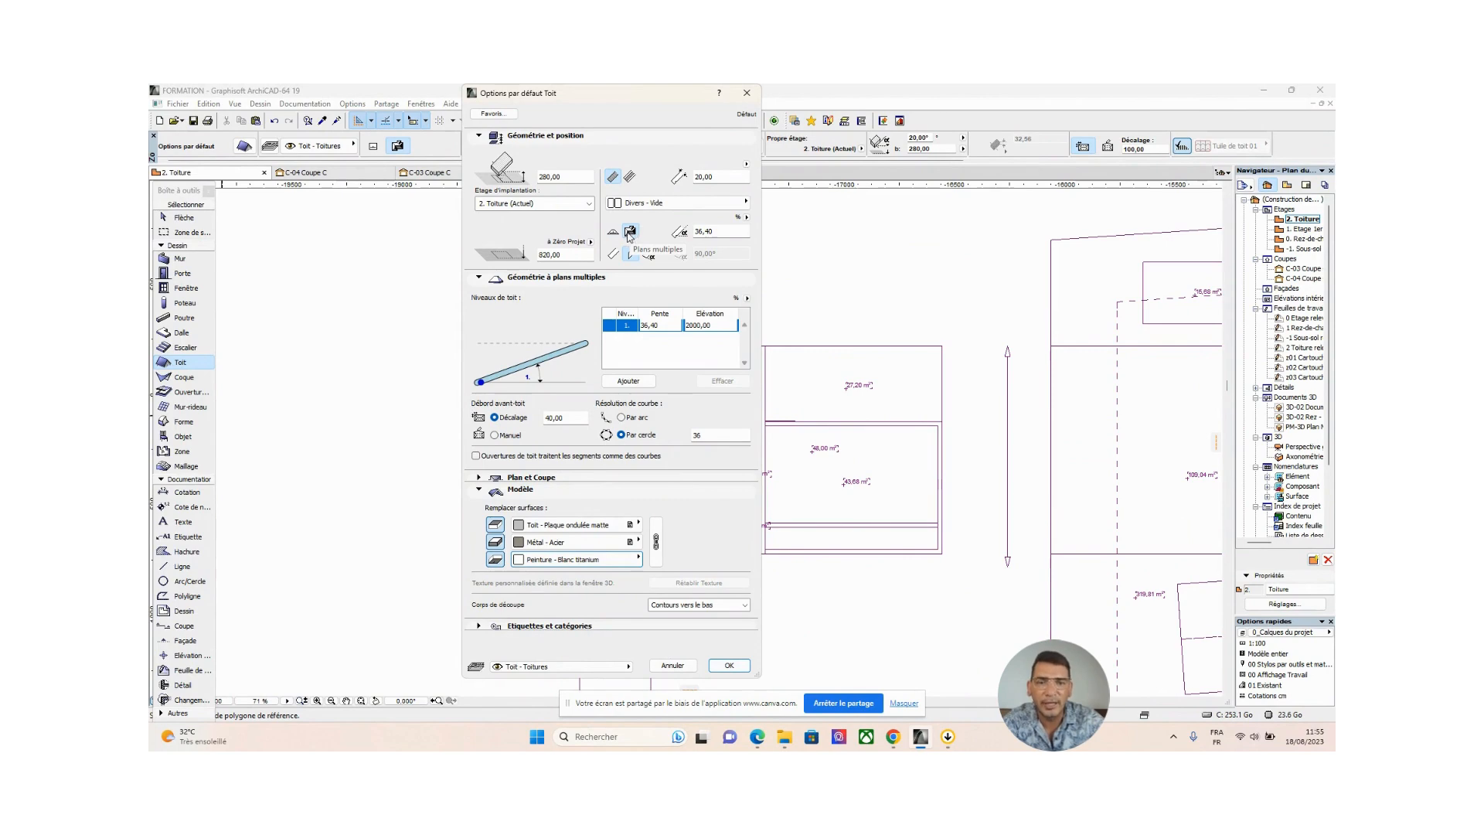
left_click(729, 665)
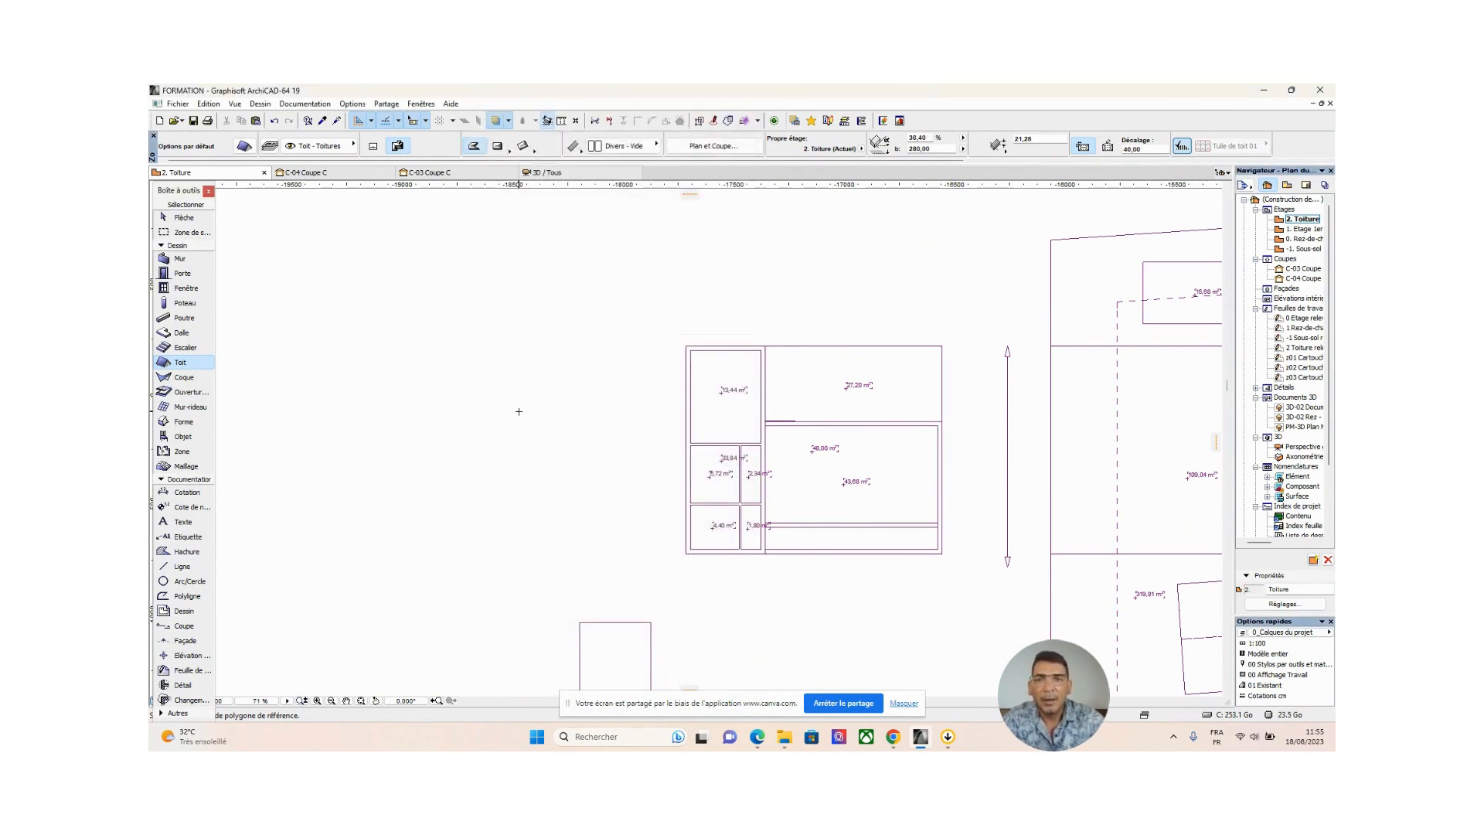
Draw a closed six-corner, L-shaped multi-plane roof with square corners in the empty area beside the house plan
middle_click_drag(518, 411, 889, 382)
middle_click_drag(787, 380, 659, 471)
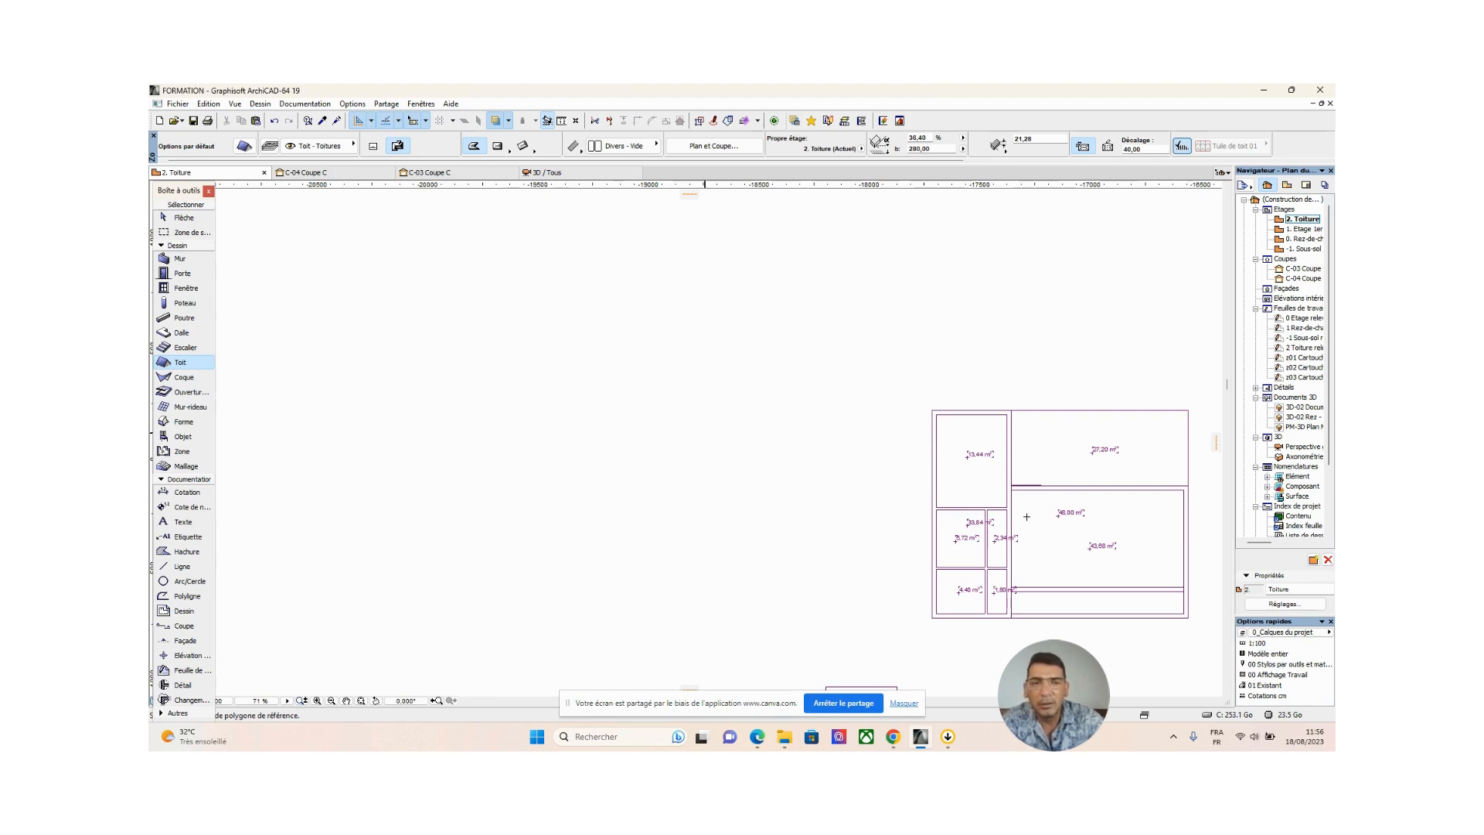
mouse_move(1117, 536)
middle_mouse_down()
mouse_move(1142, 492)
mouse_move(1161, 500)
middle_mouse_up()
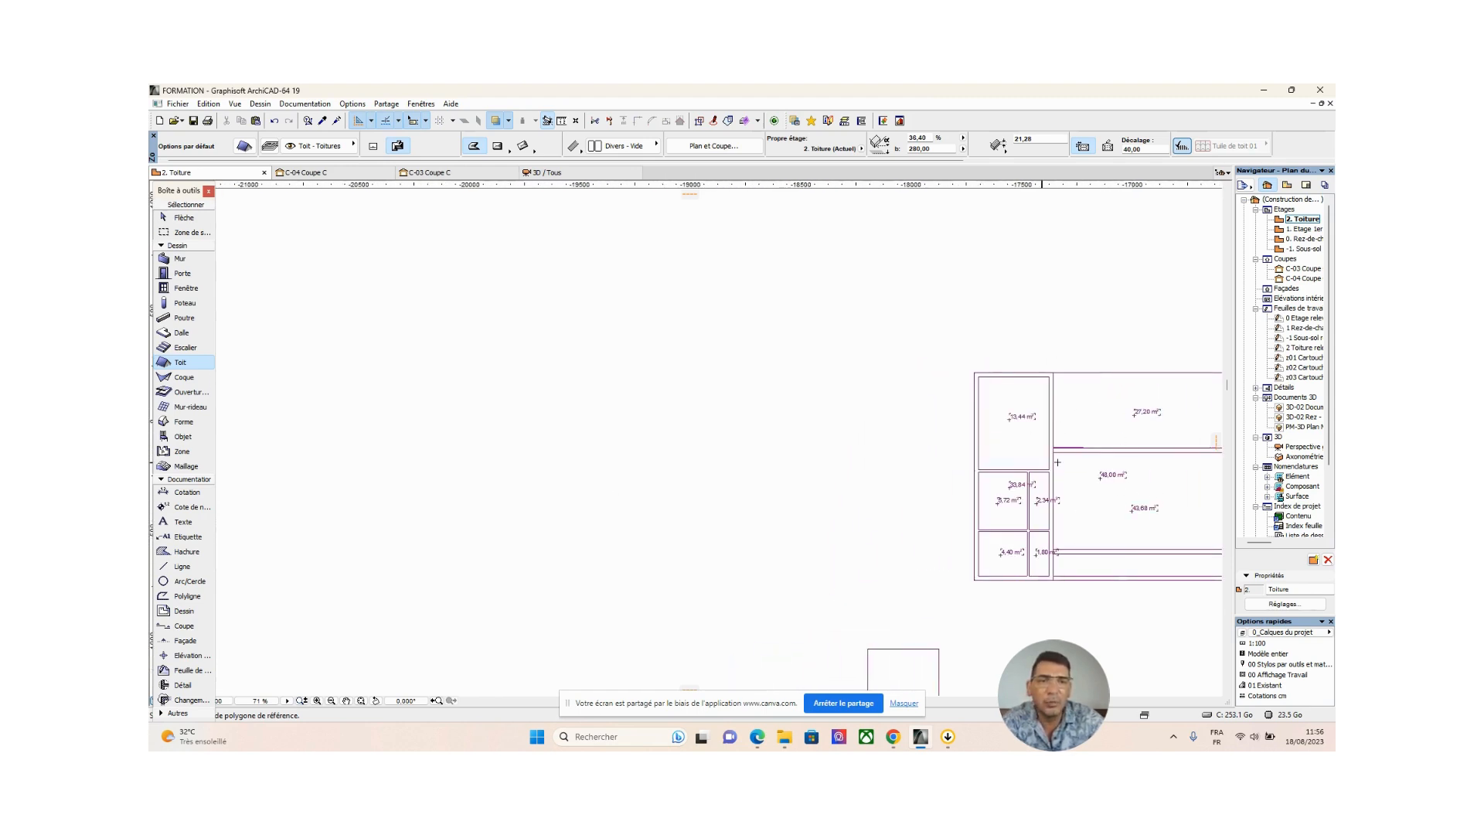
middle_click_drag(945, 462, 826, 460)
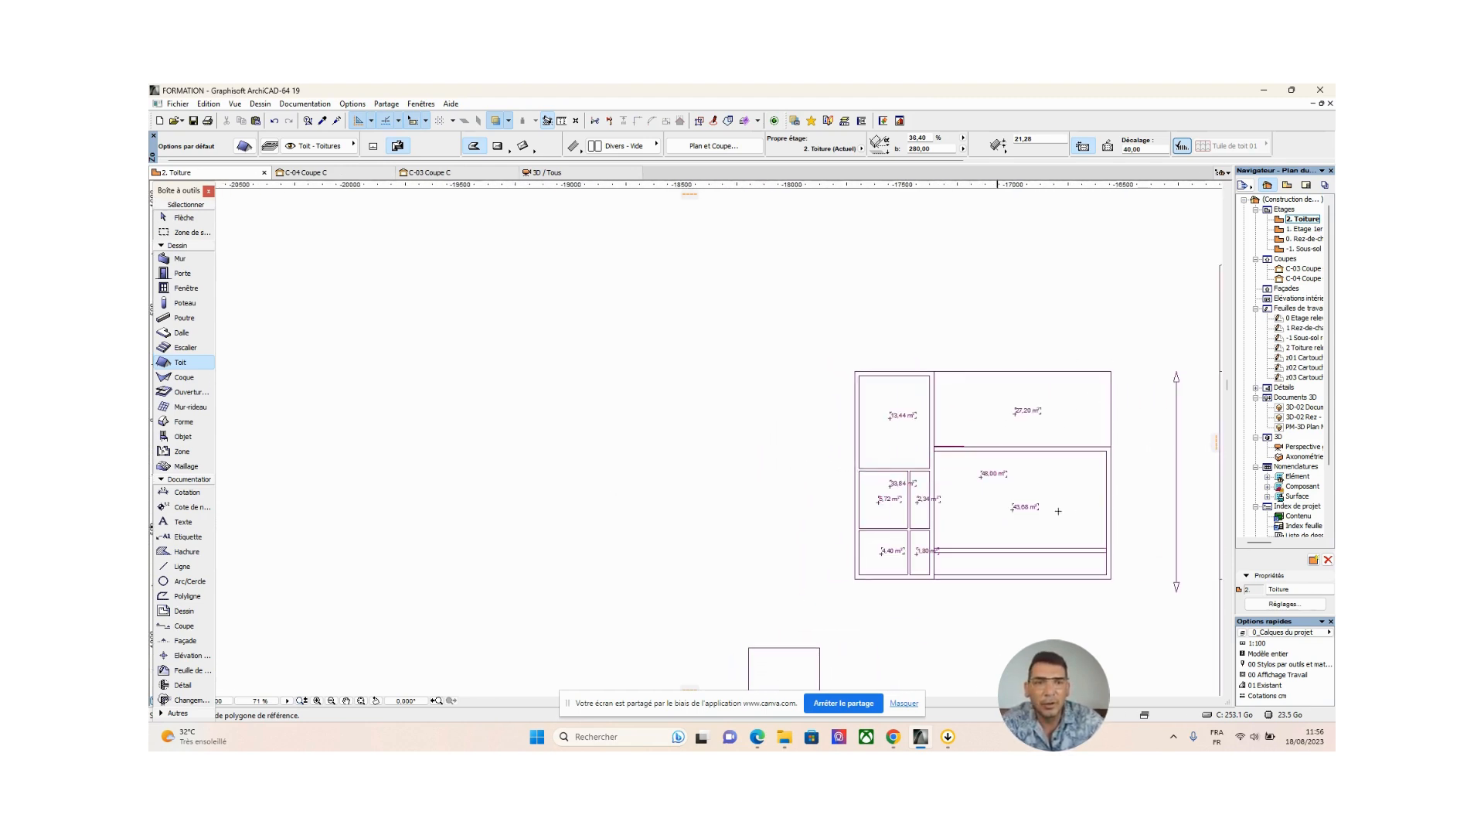
middle_click_drag(425, 411, 530, 380)
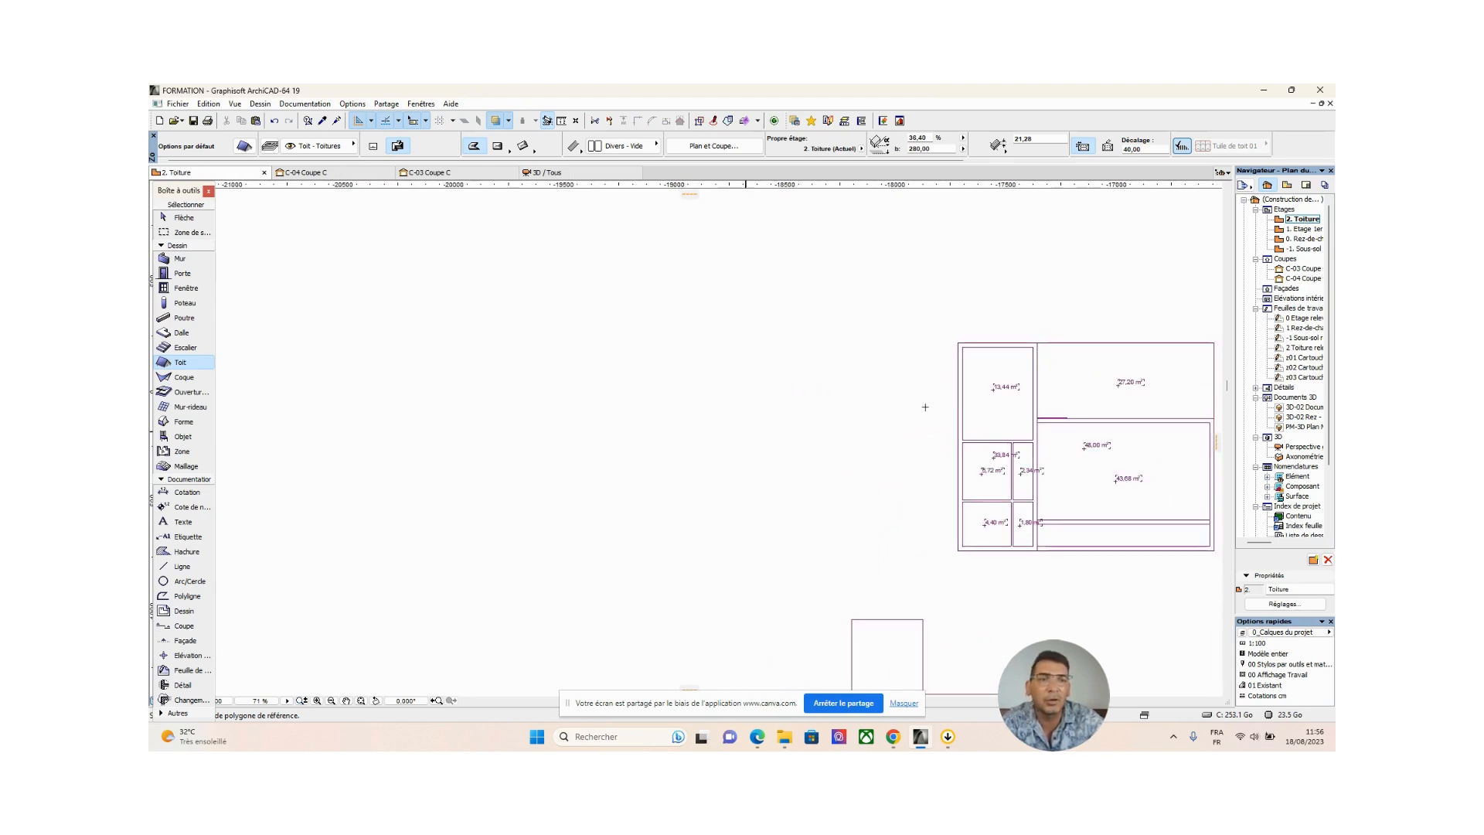
middle_click_drag(965, 490, 841, 466)
left_click(396, 300)
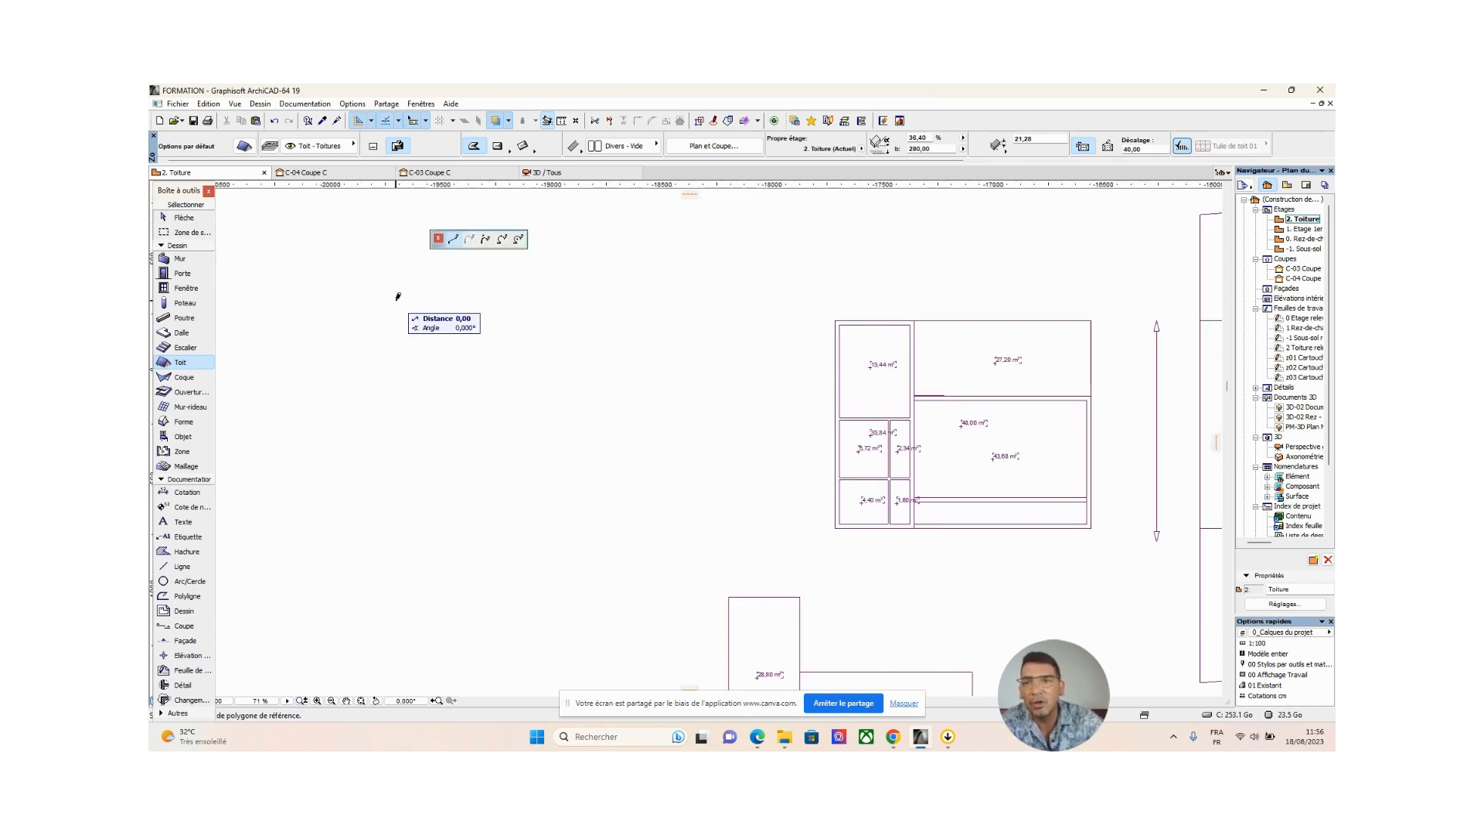
left_click(397, 506)
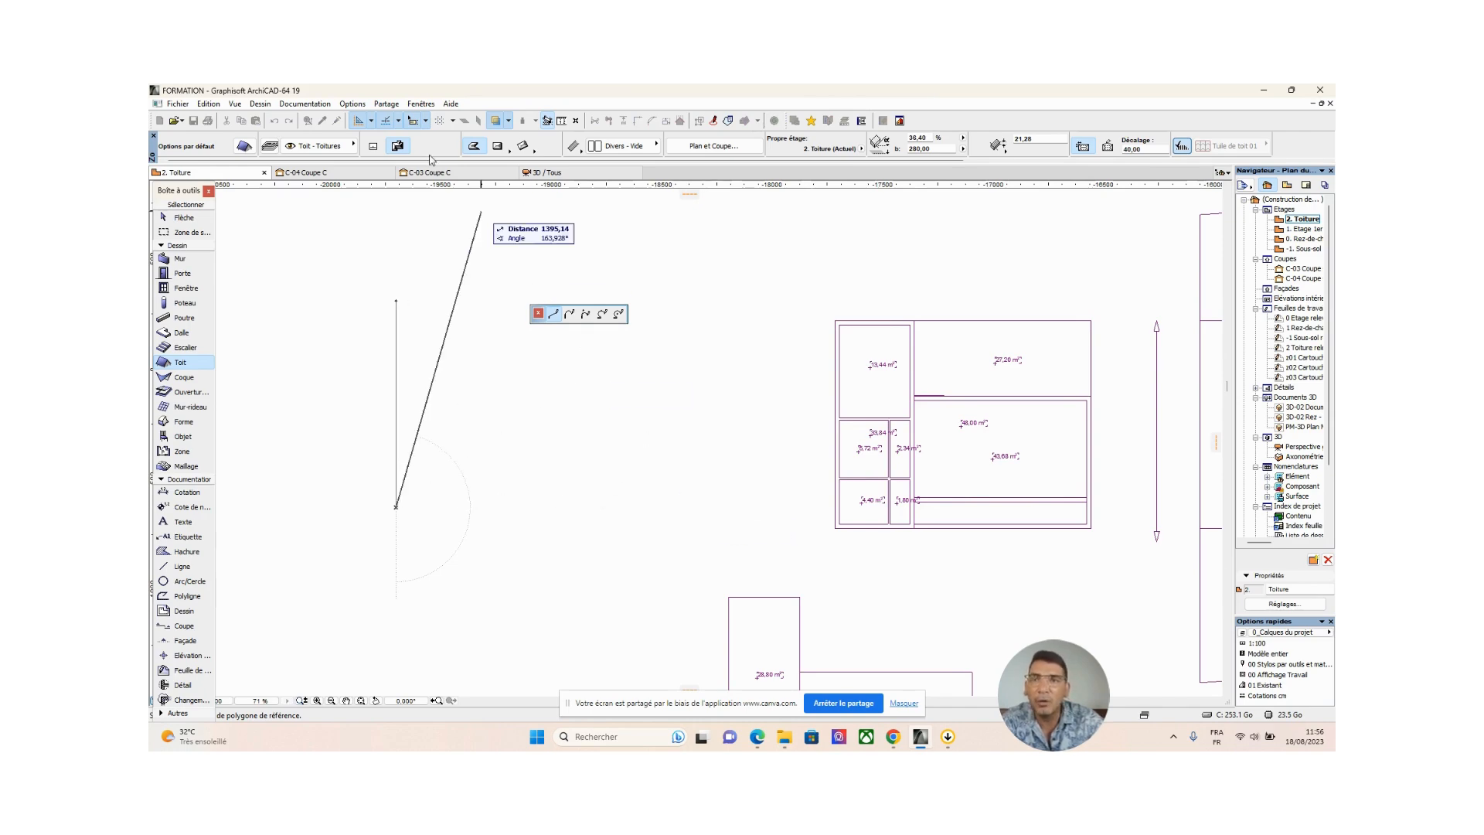
left_click(730, 506)
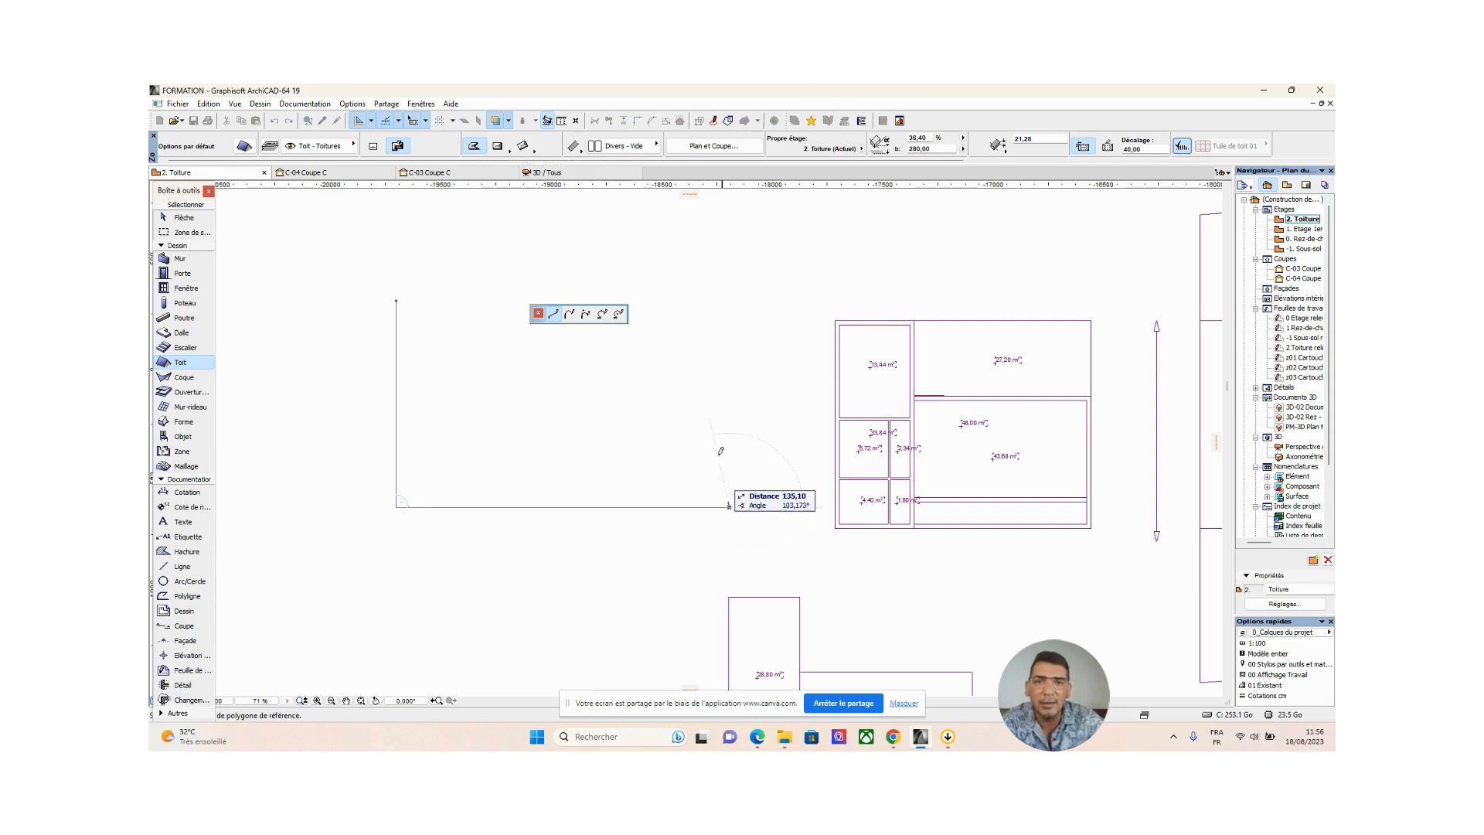
left_click(730, 373)
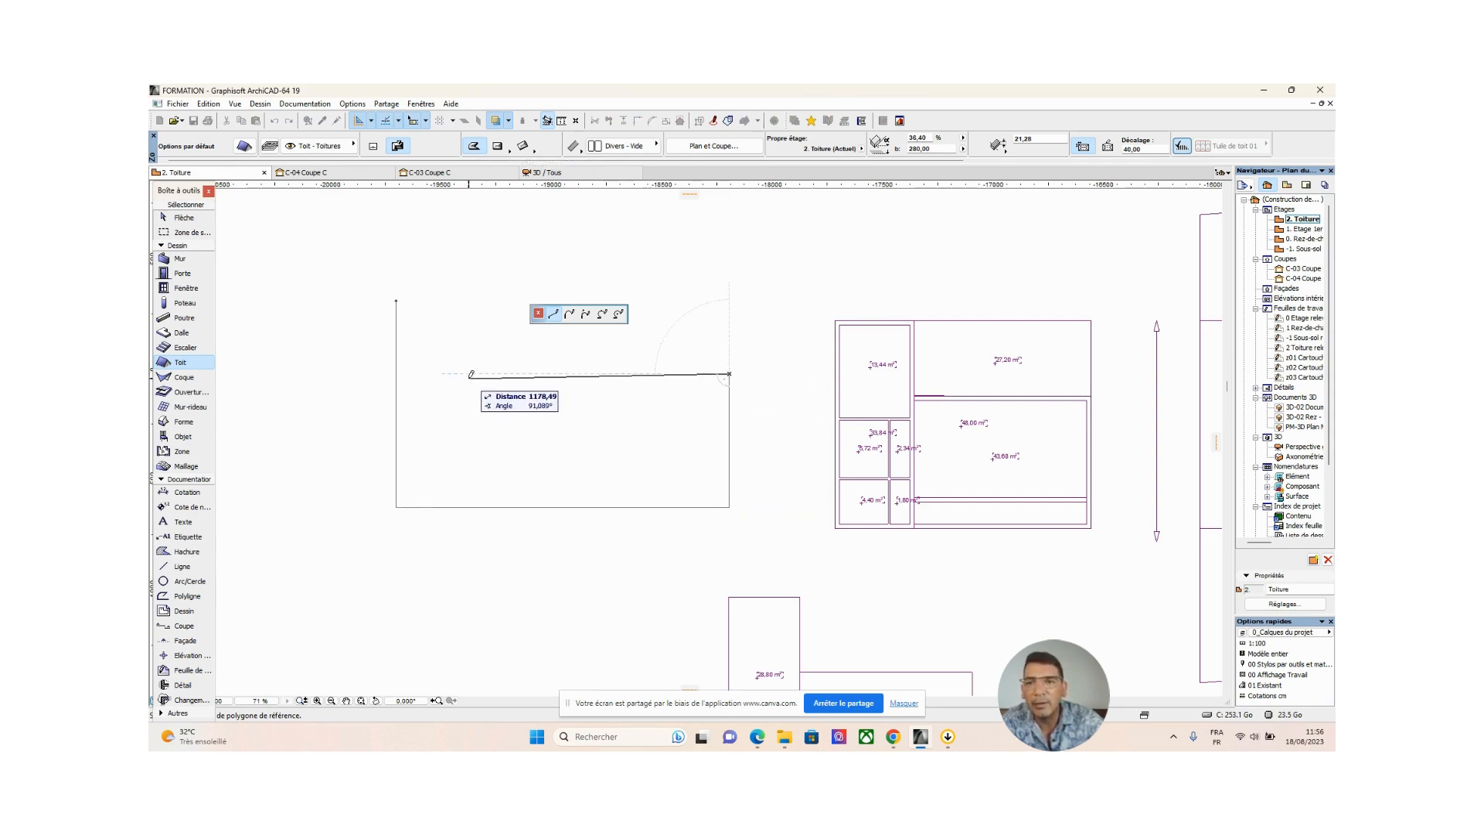
left_click(506, 373)
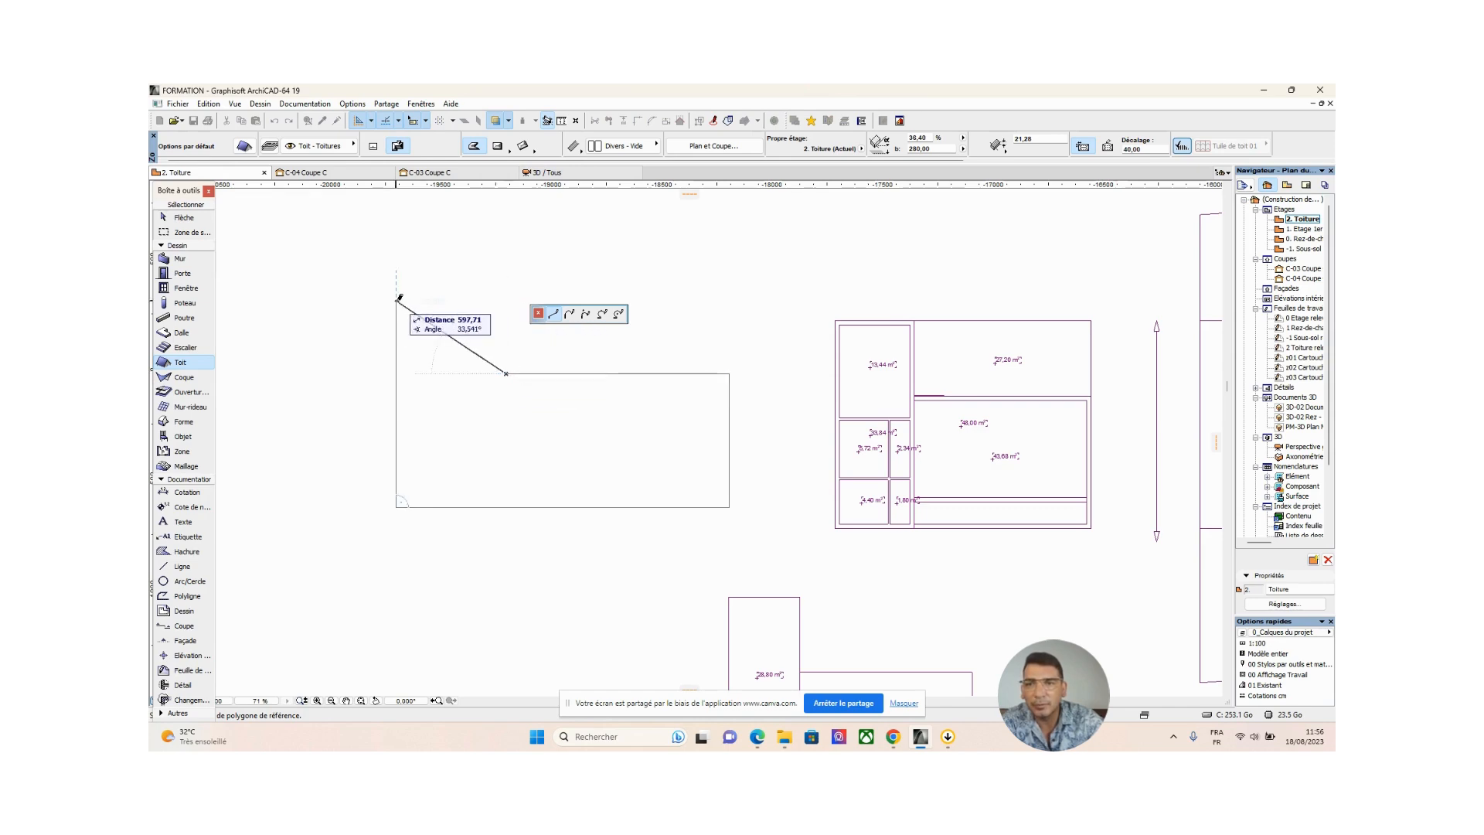
left_click(507, 300)
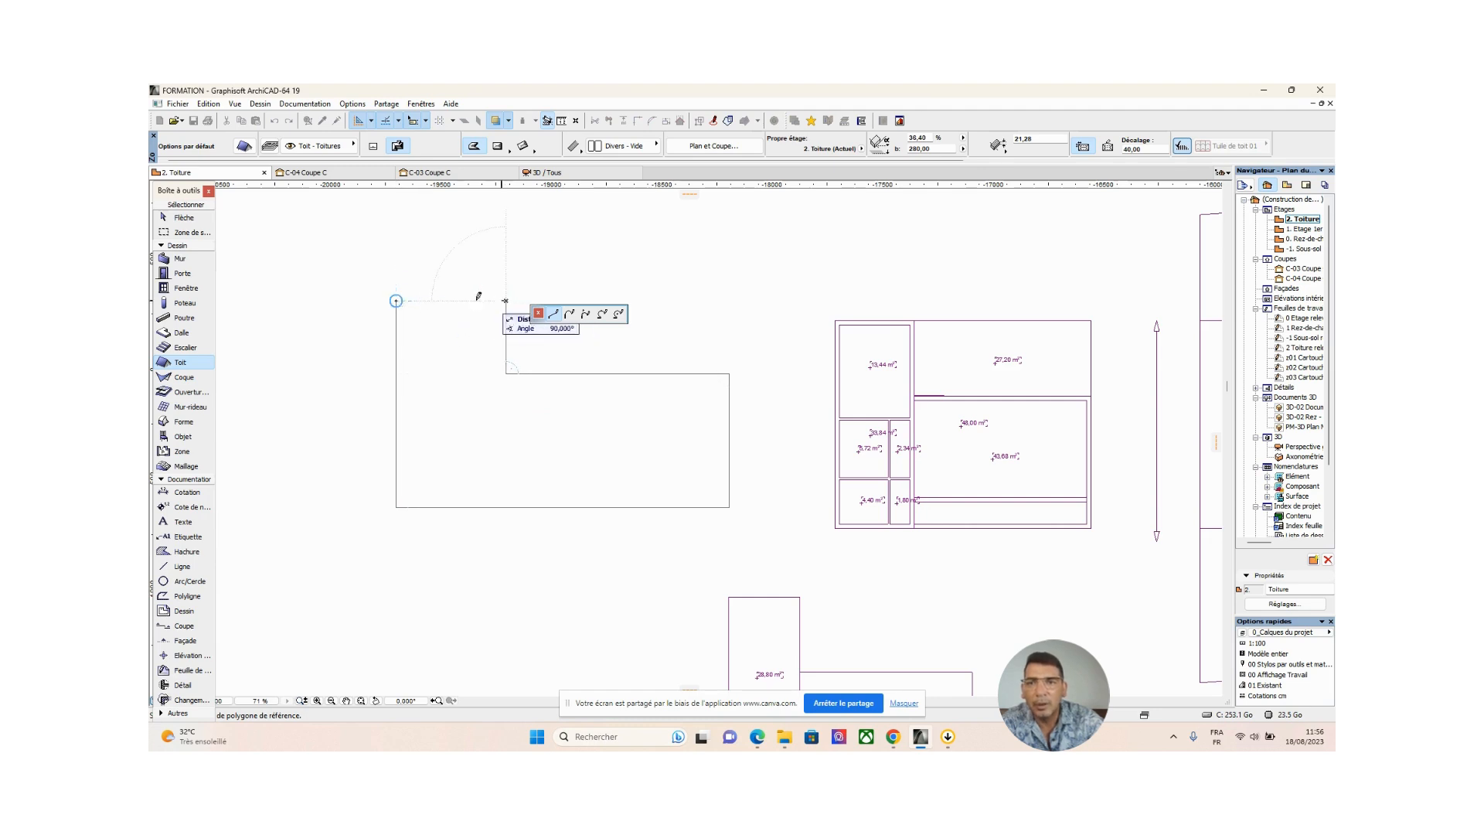
left_click(396, 300)
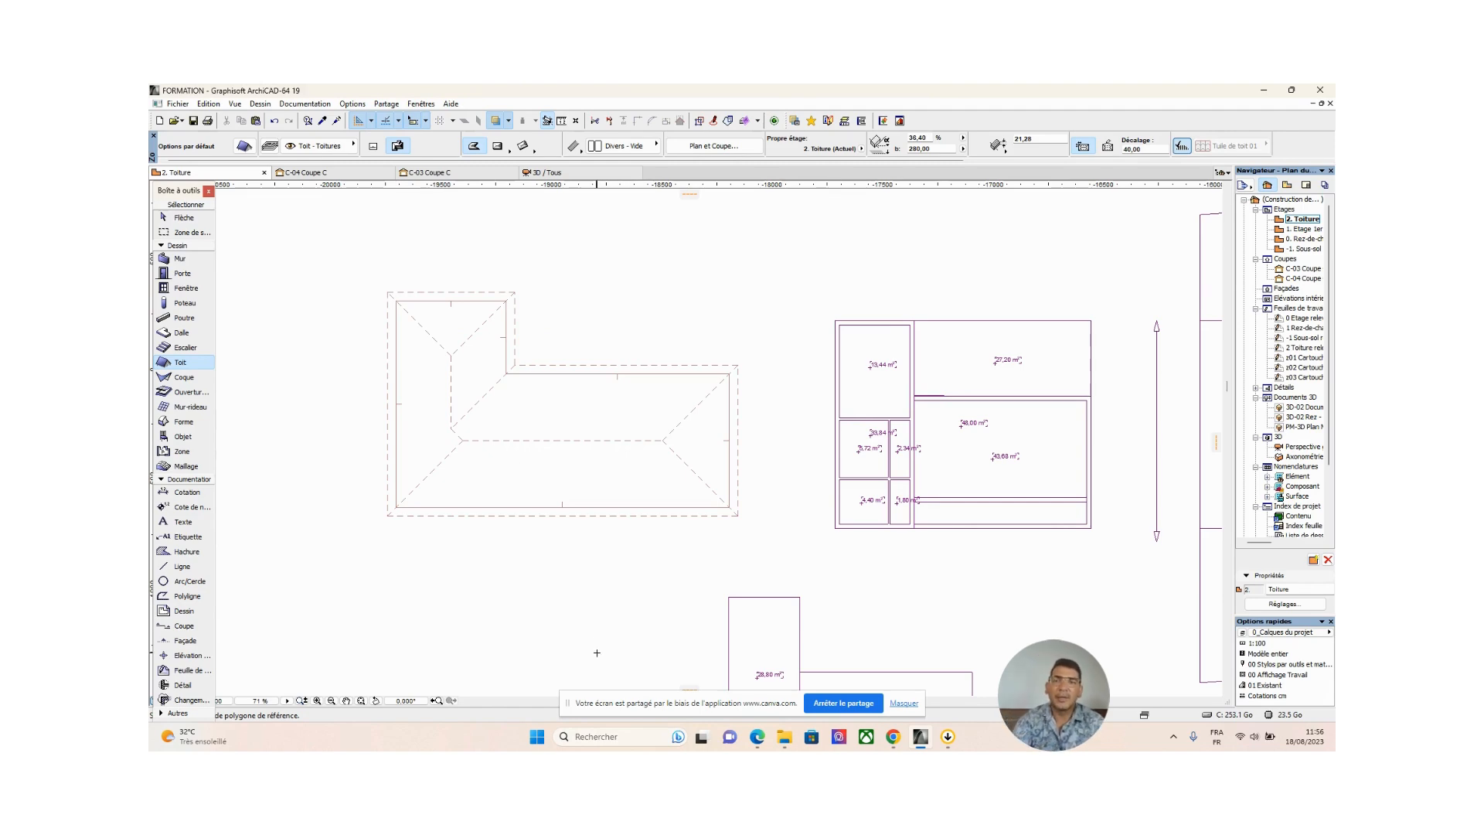
left_click(194, 218)
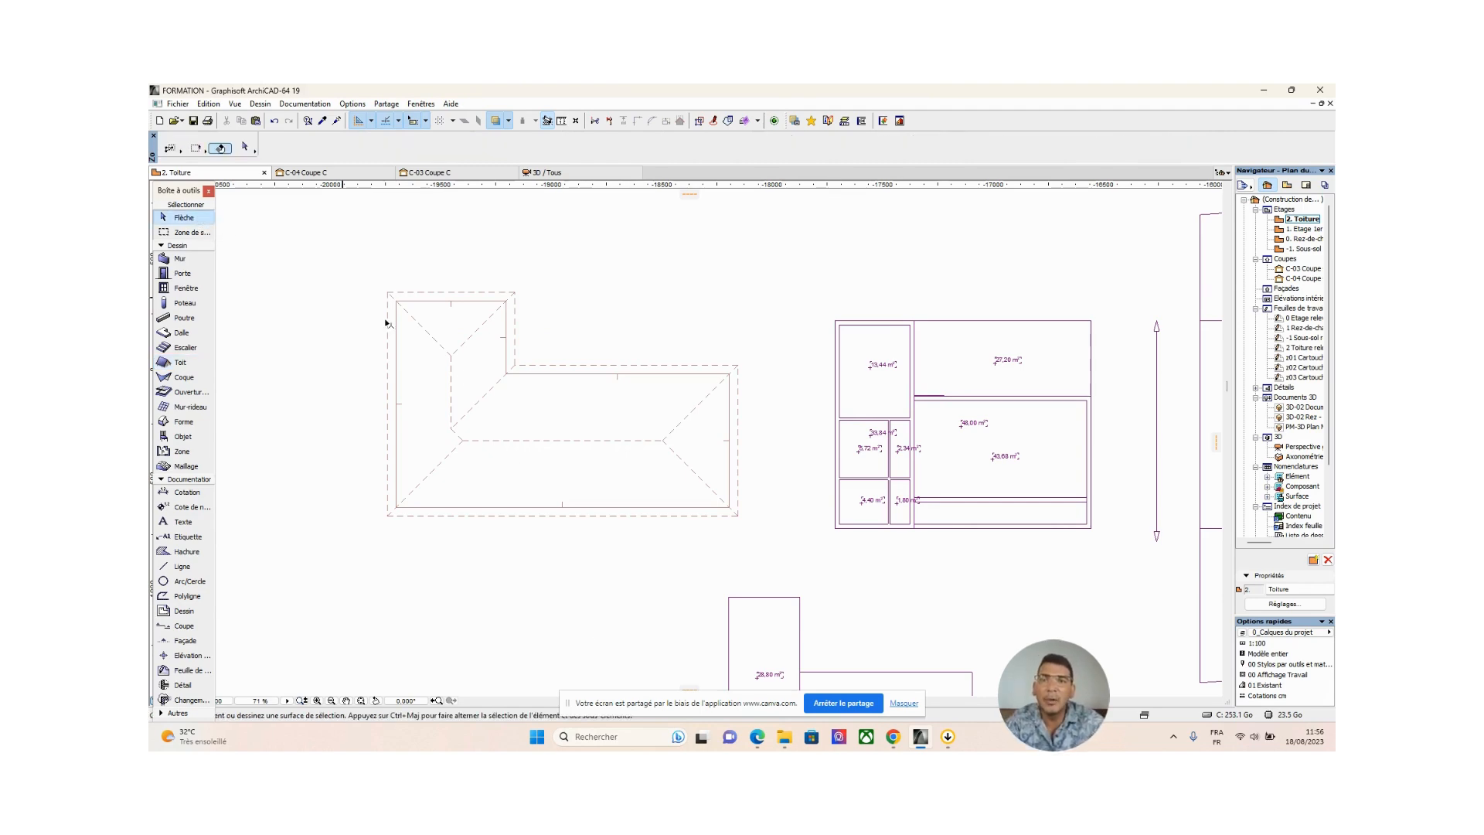
left_click_drag(344, 271, 785, 555)
left_click(331, 464)
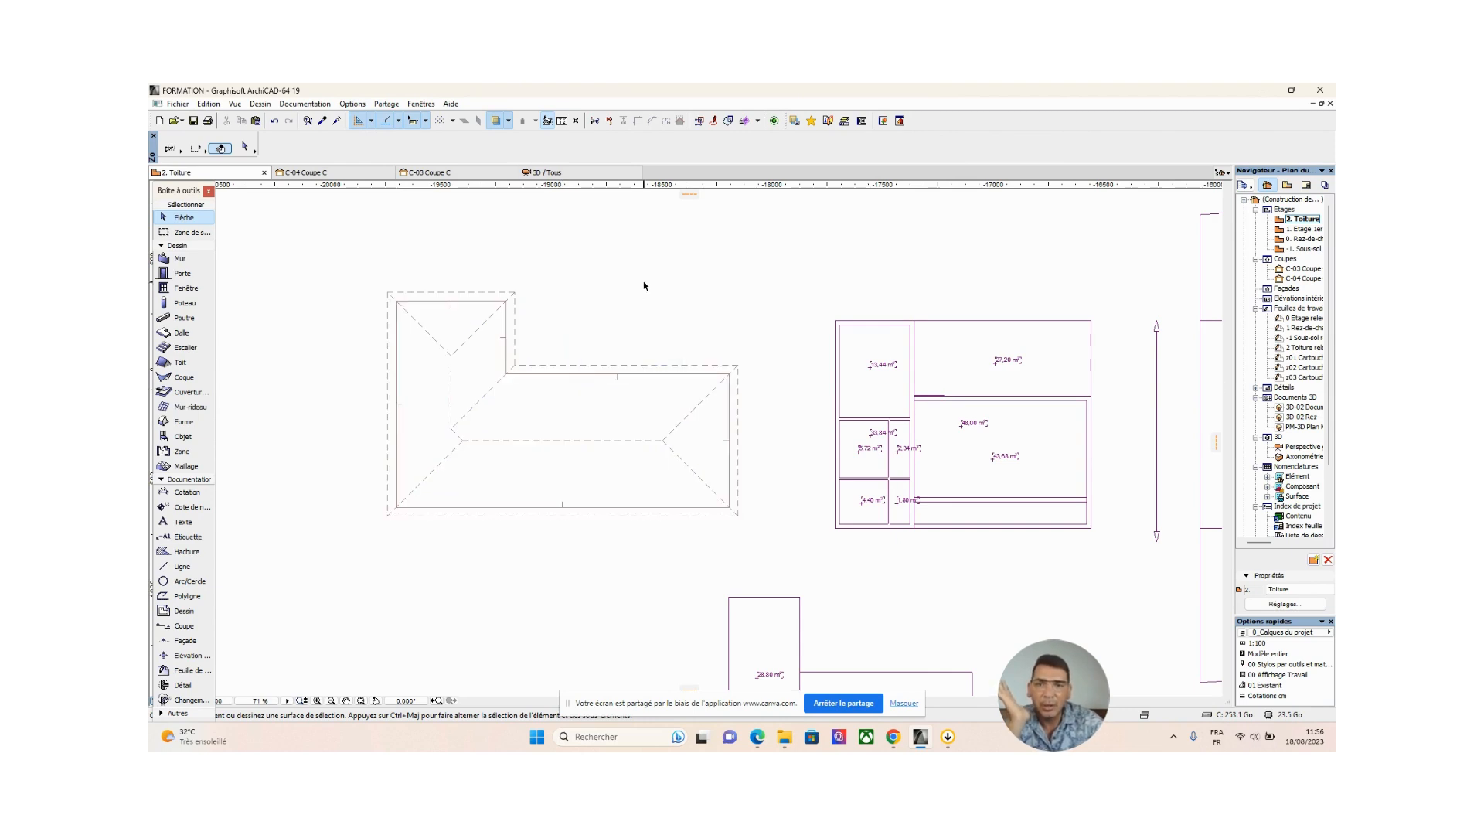
Move the eave corner at the free end of the L-shaped roof's short wing outward, and shift its reference-line corner to follow
left_click(517, 294)
left_click(515, 293)
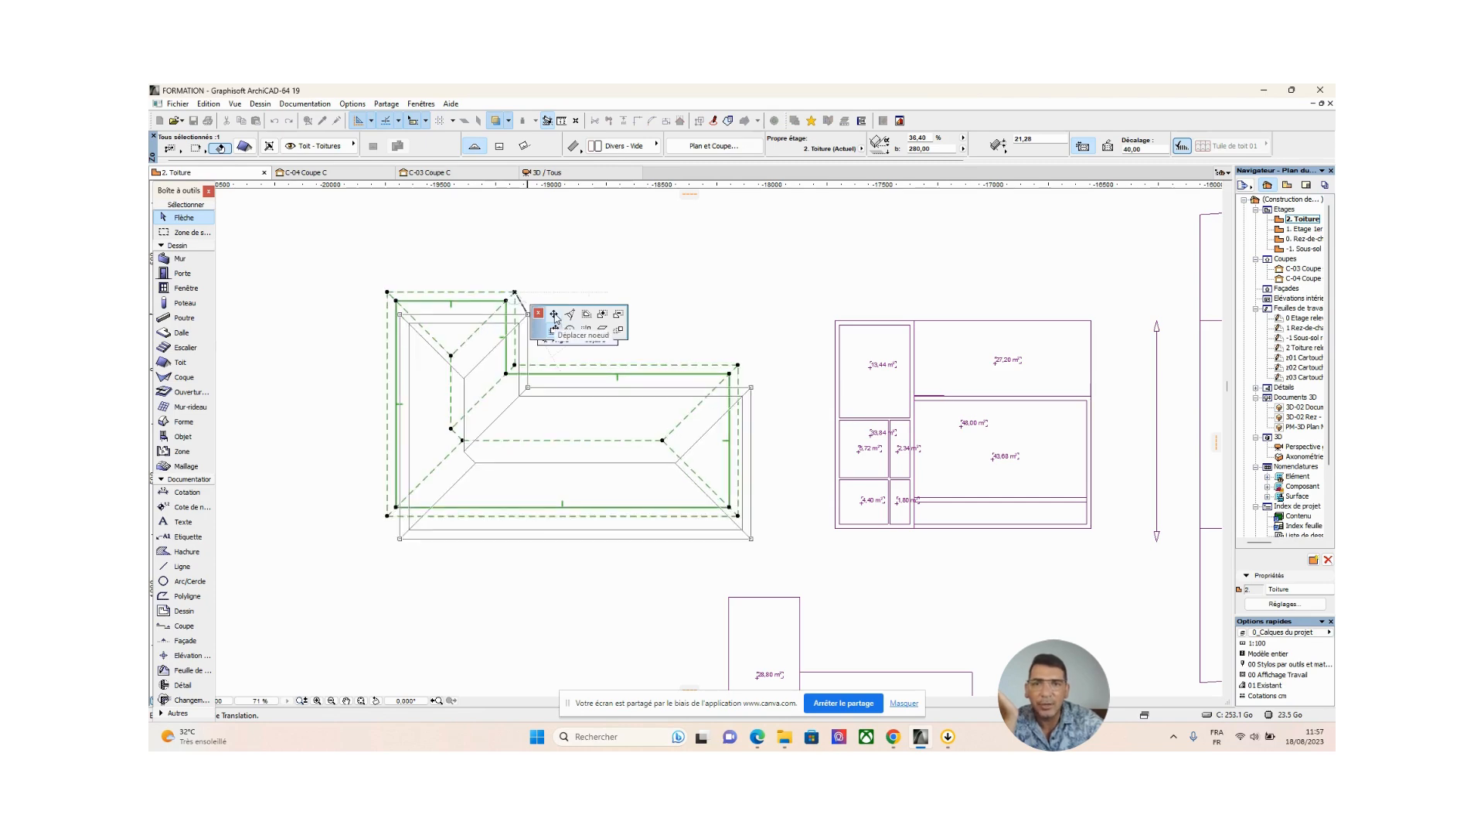
left_click(555, 317)
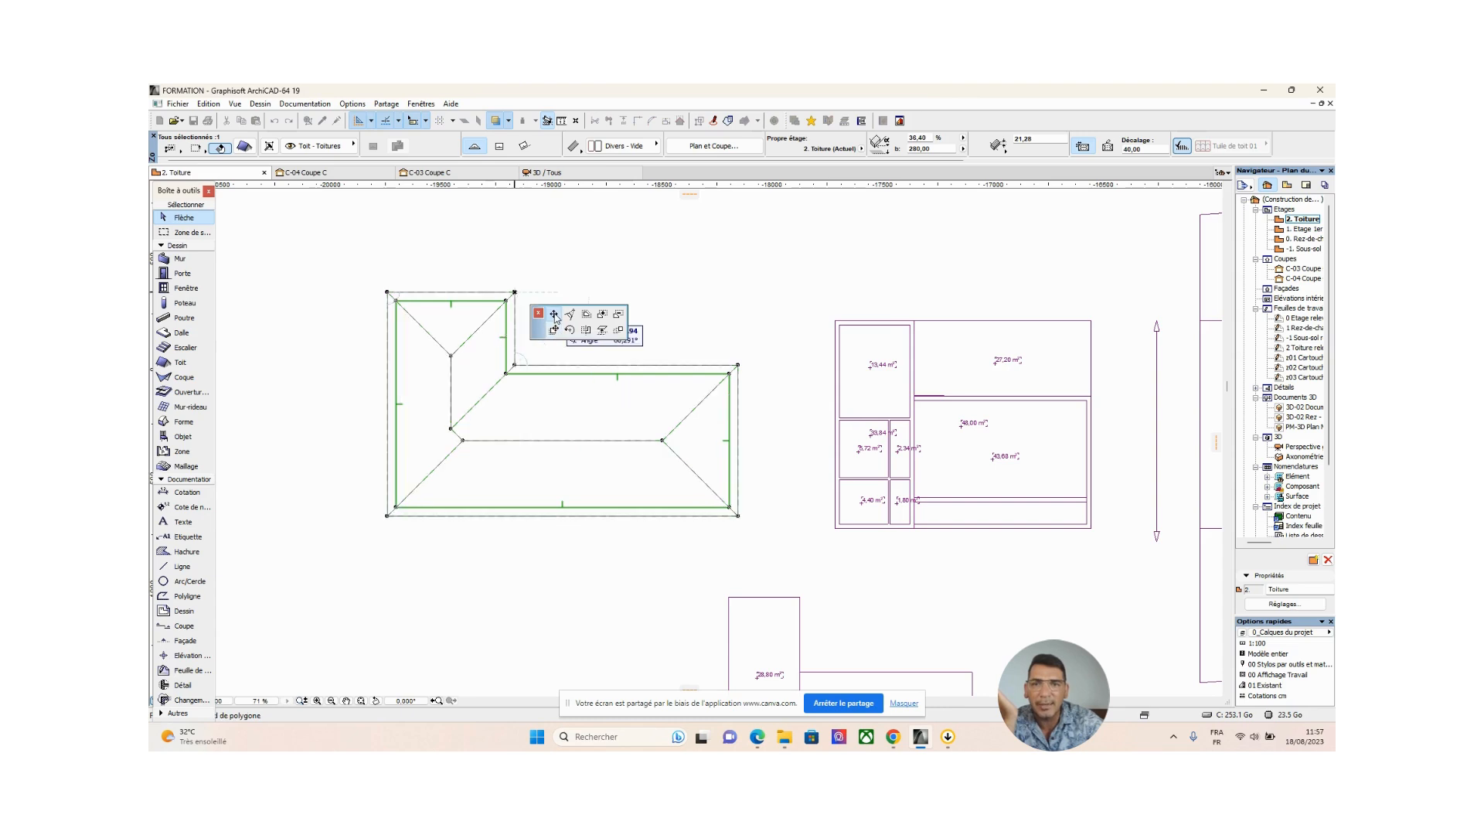
left_click(541, 241)
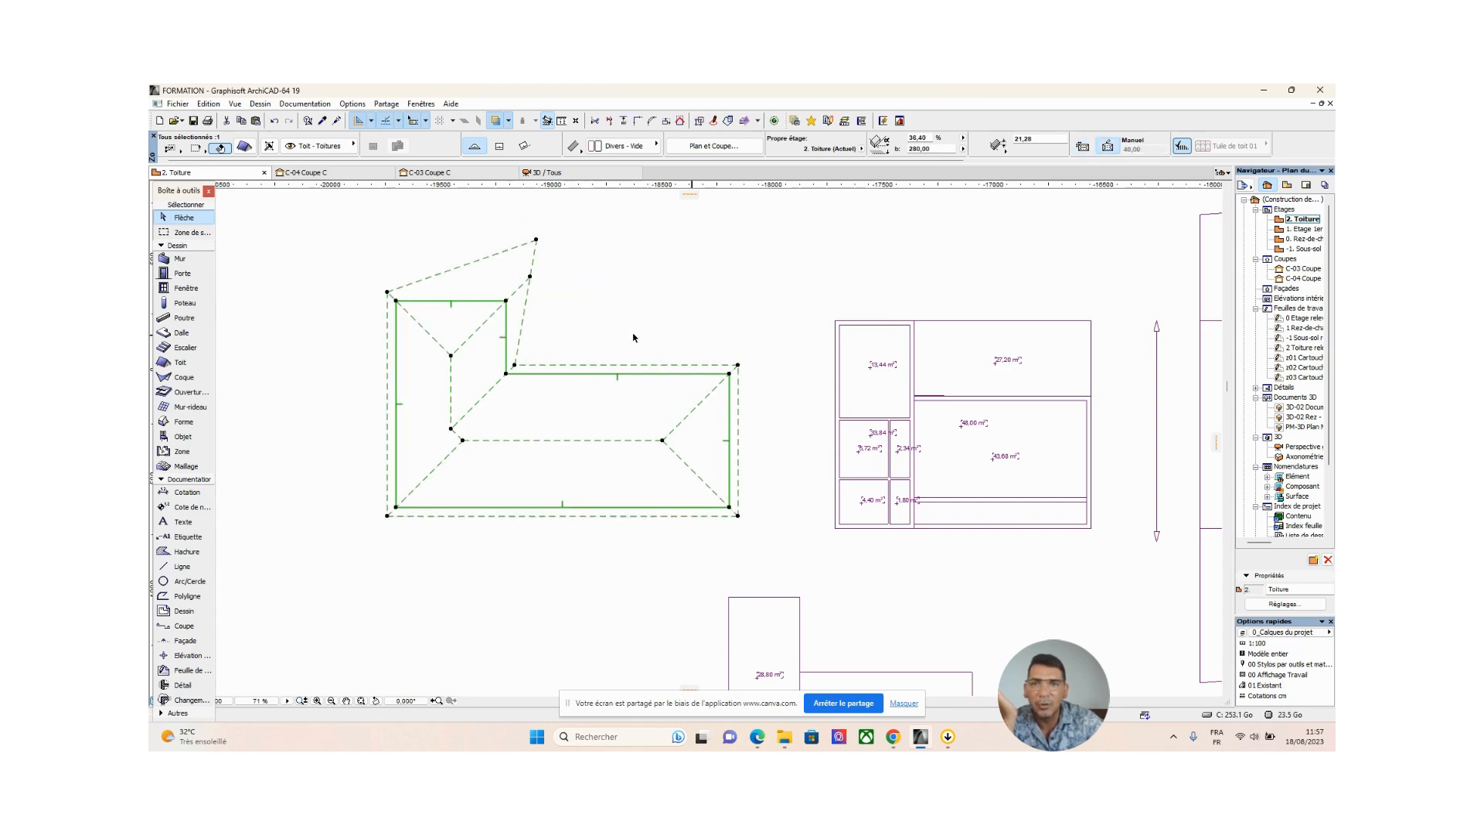
left_click(507, 302)
left_click(553, 313)
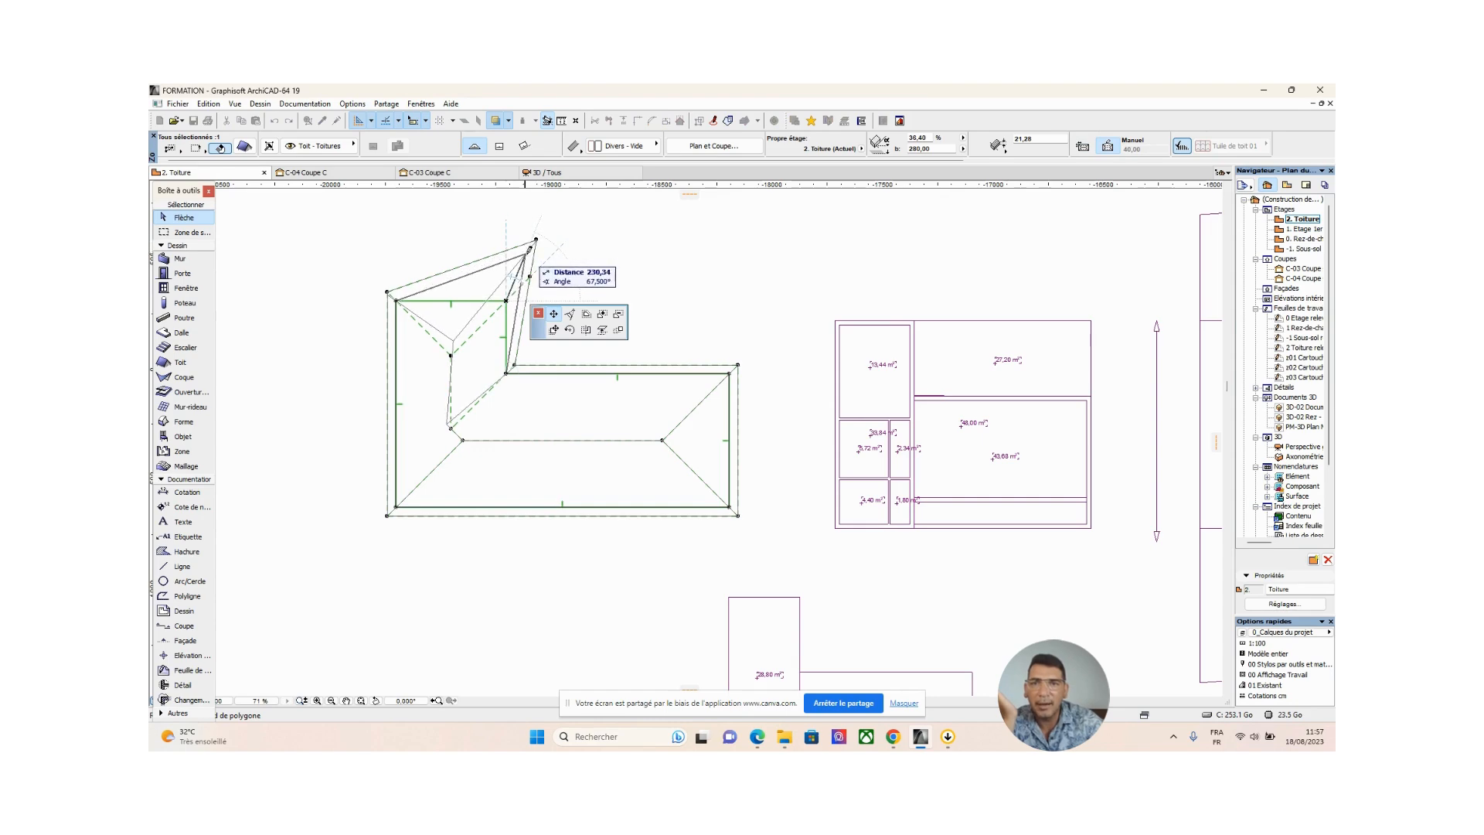
left_click(526, 253)
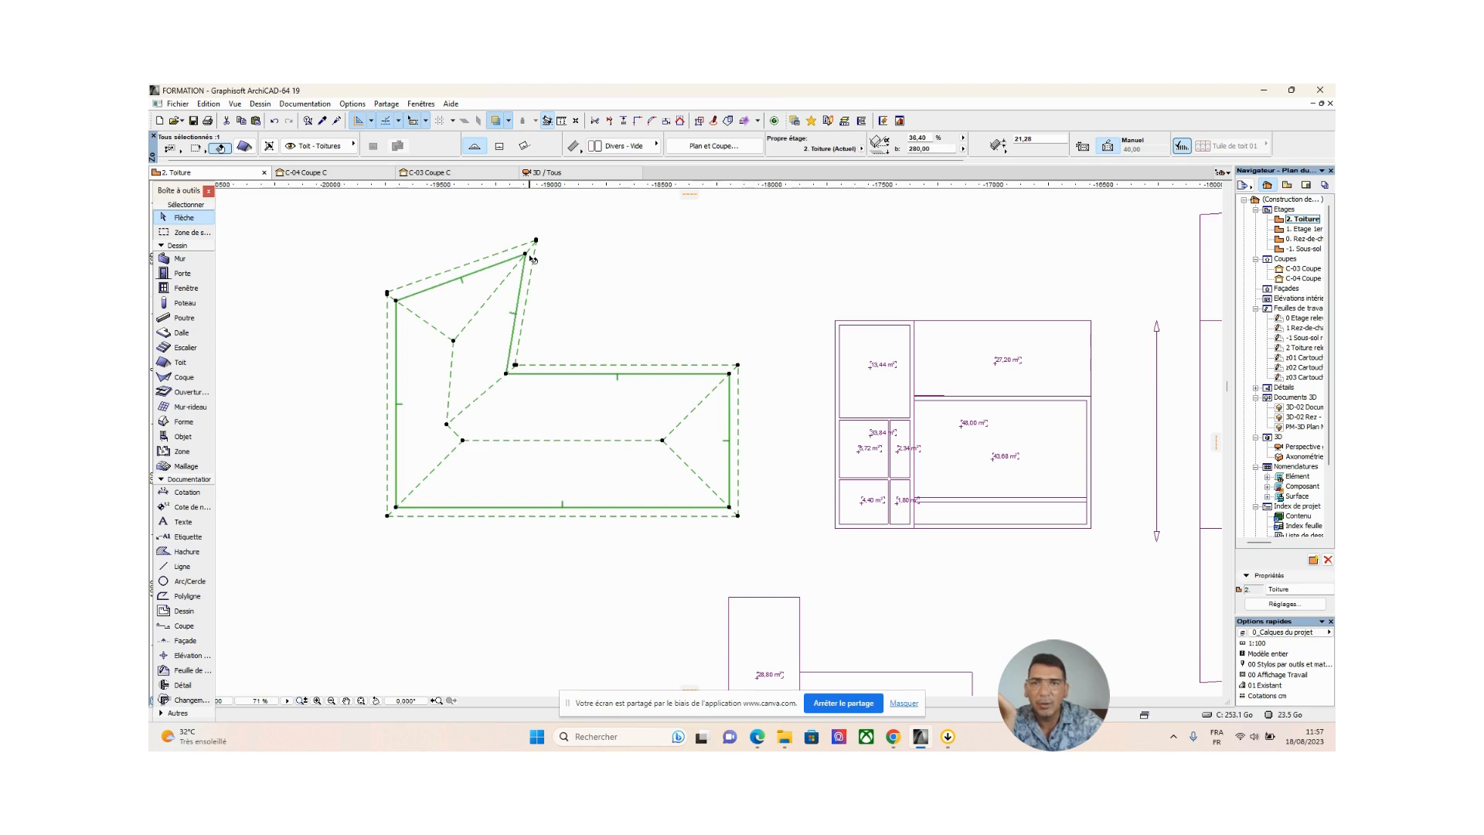
Pull the same wing's reference-line corner further out toward the house plan, and move the eave corner next to it
left_click(527, 255)
left_click(554, 313)
left_click(584, 280)
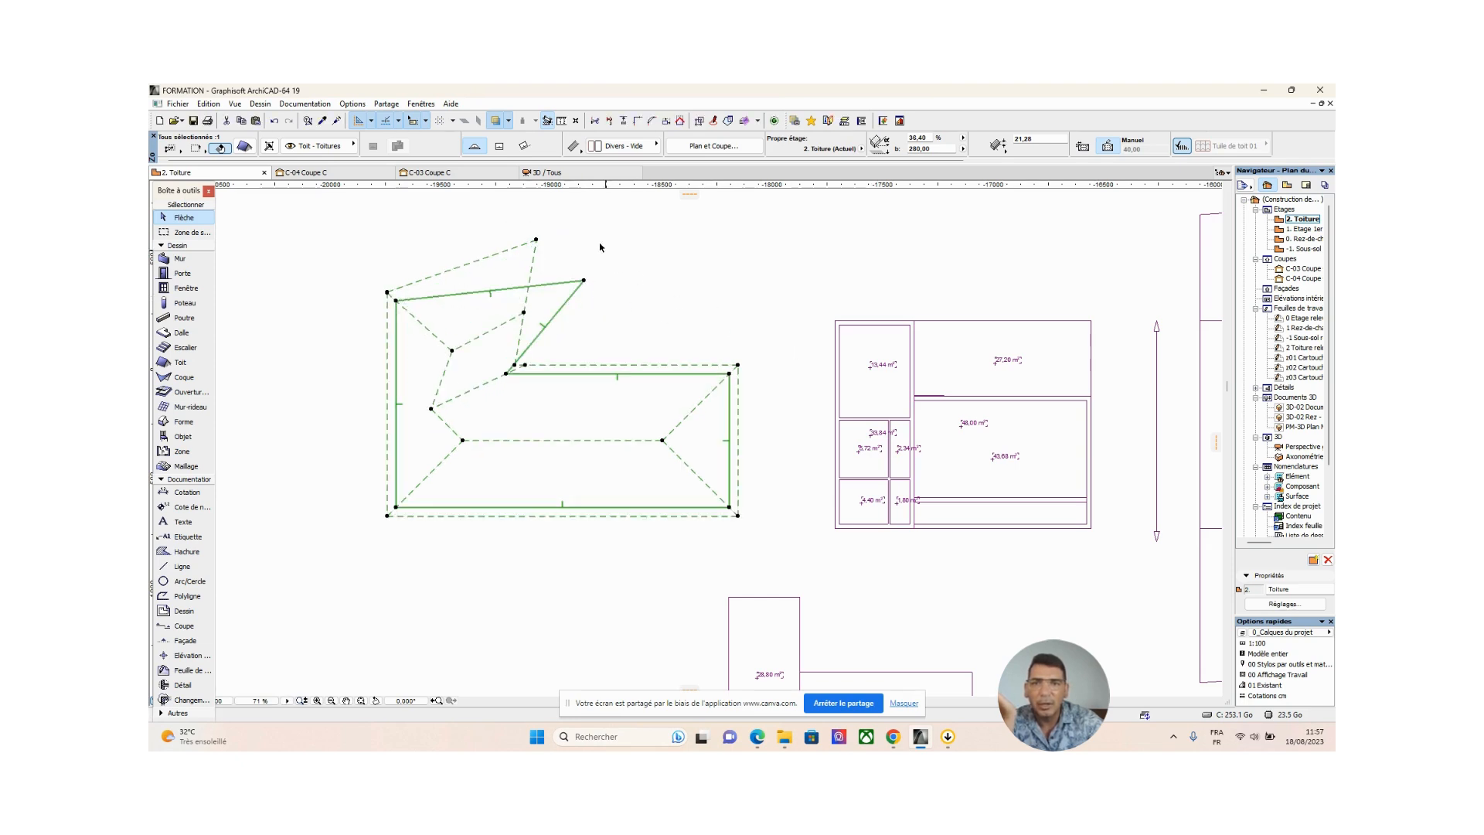
left_click(537, 239)
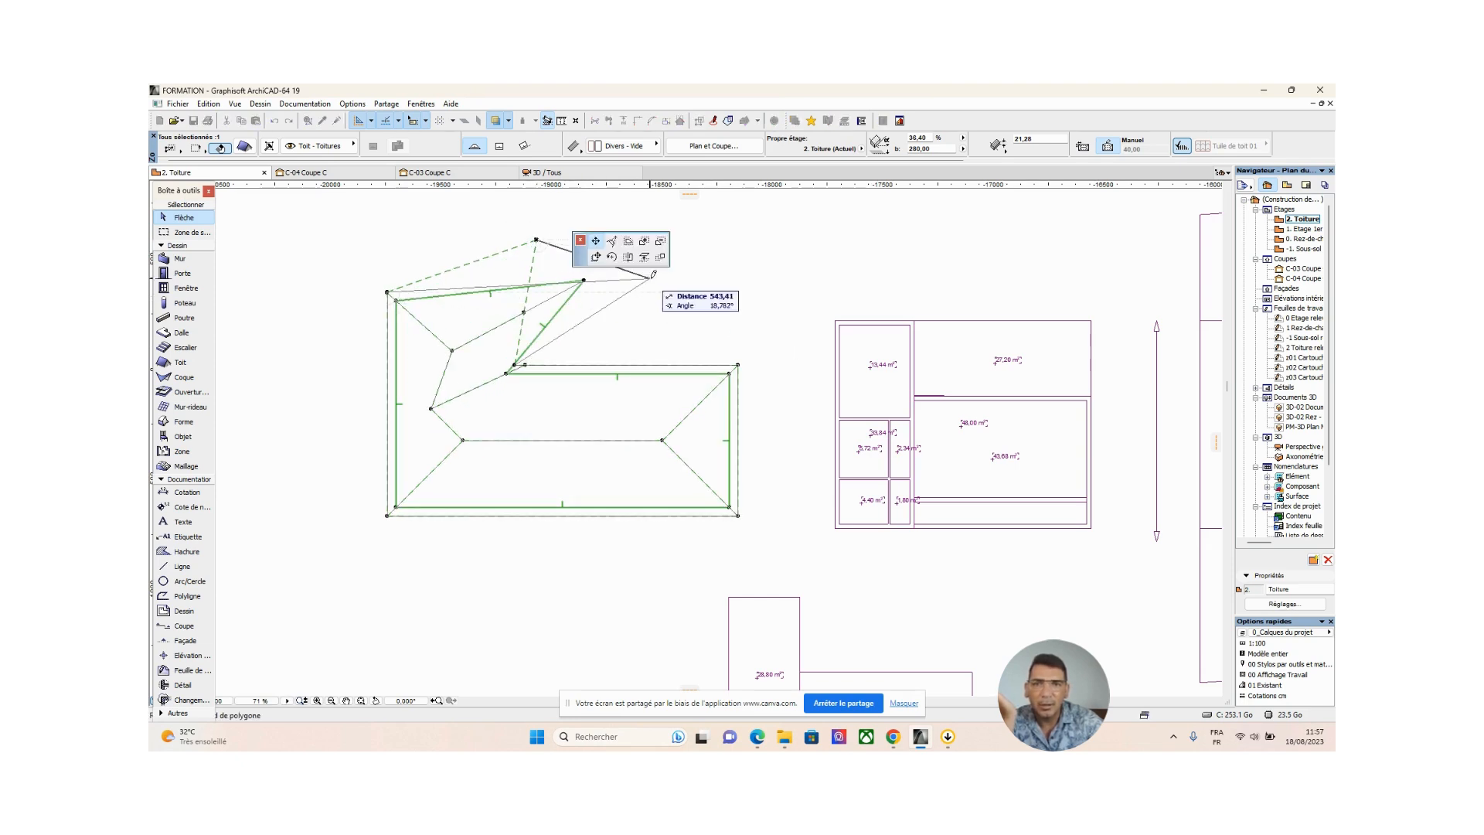
left_click(603, 271)
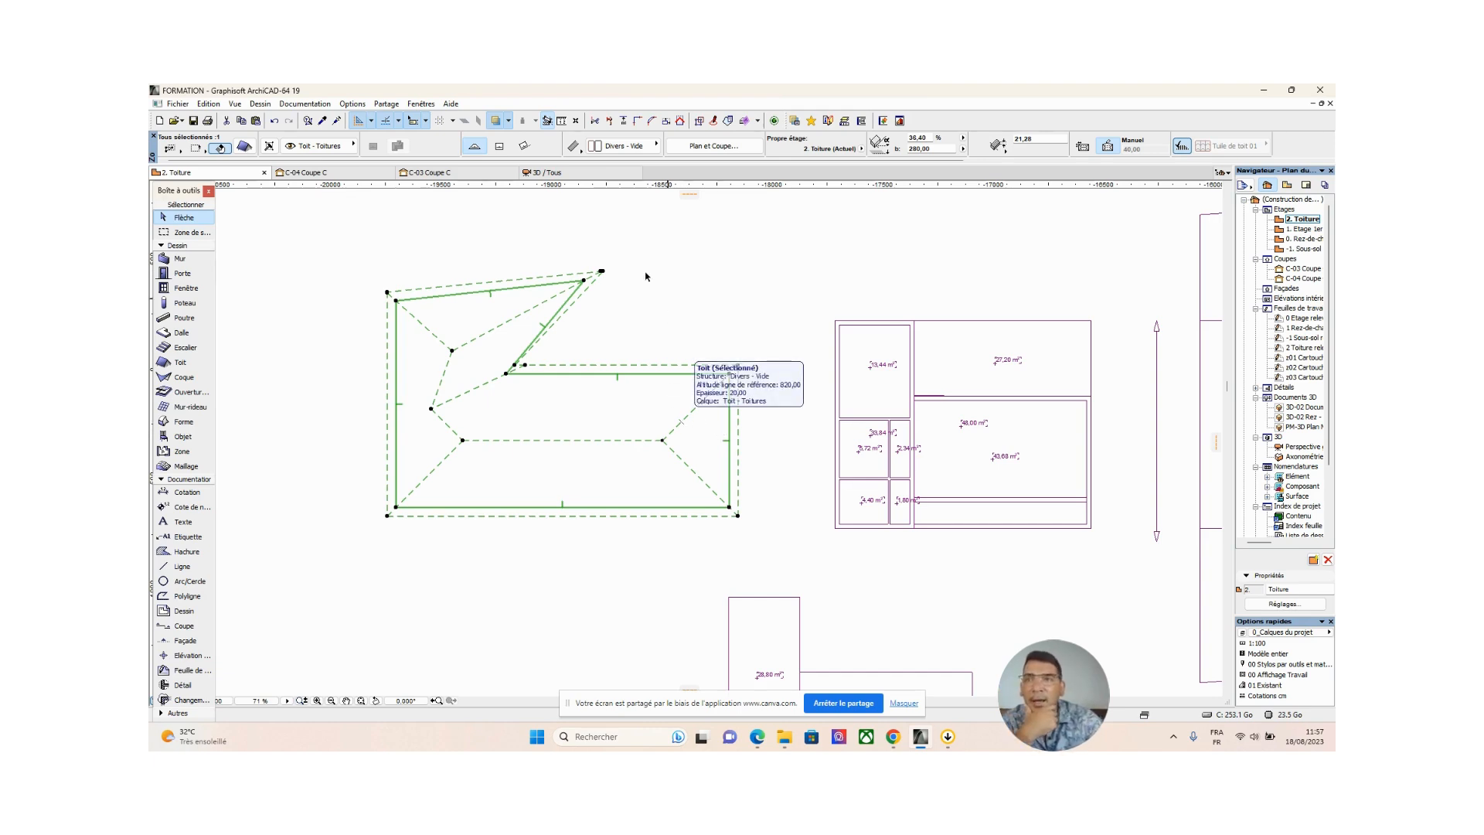
Undo all the corner moves on the L-shaped roof and deselect it
left_click(274, 121)
left_click(275, 121)
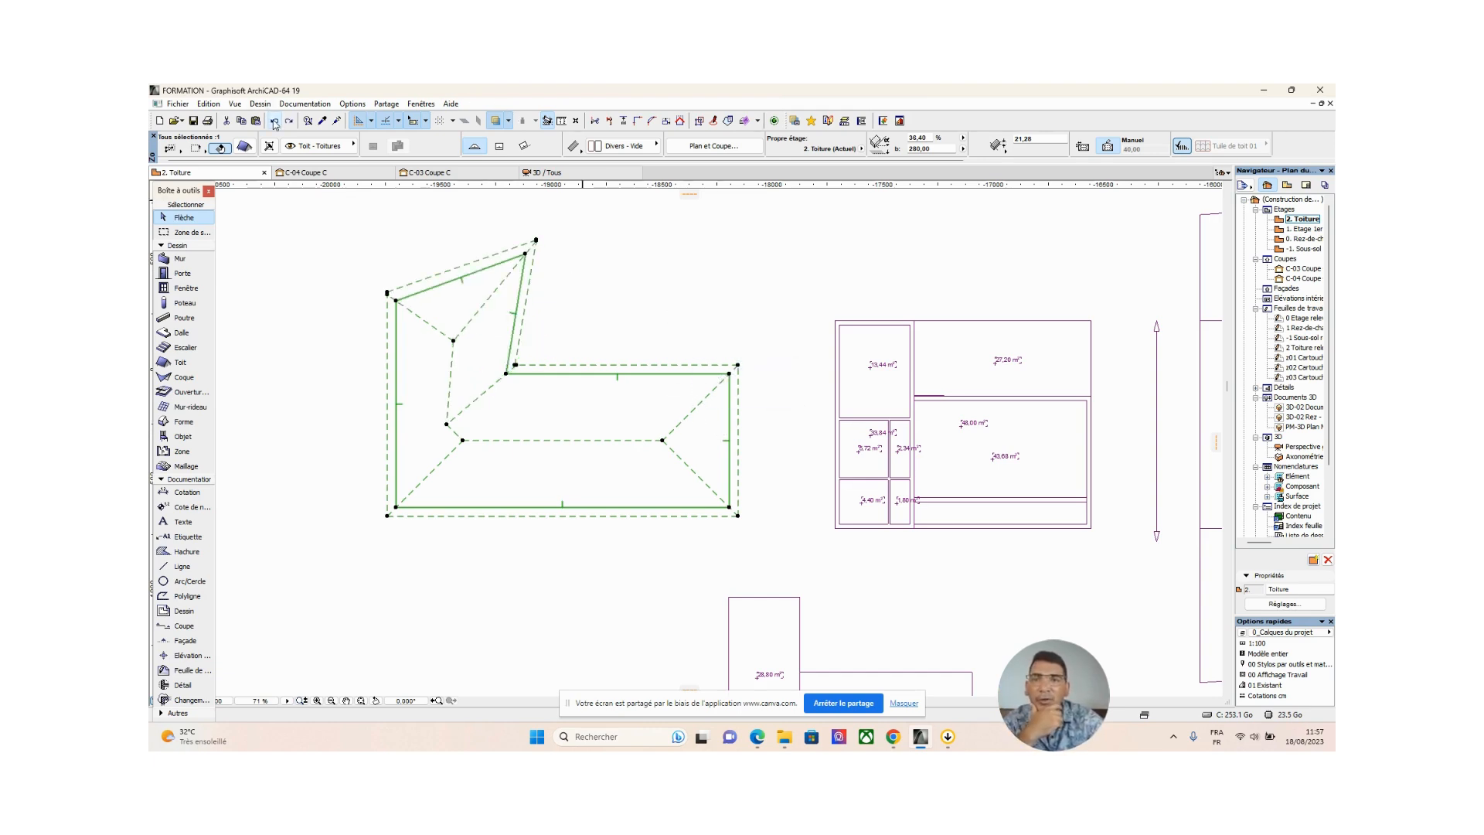
left_click(274, 121)
left_click(275, 121)
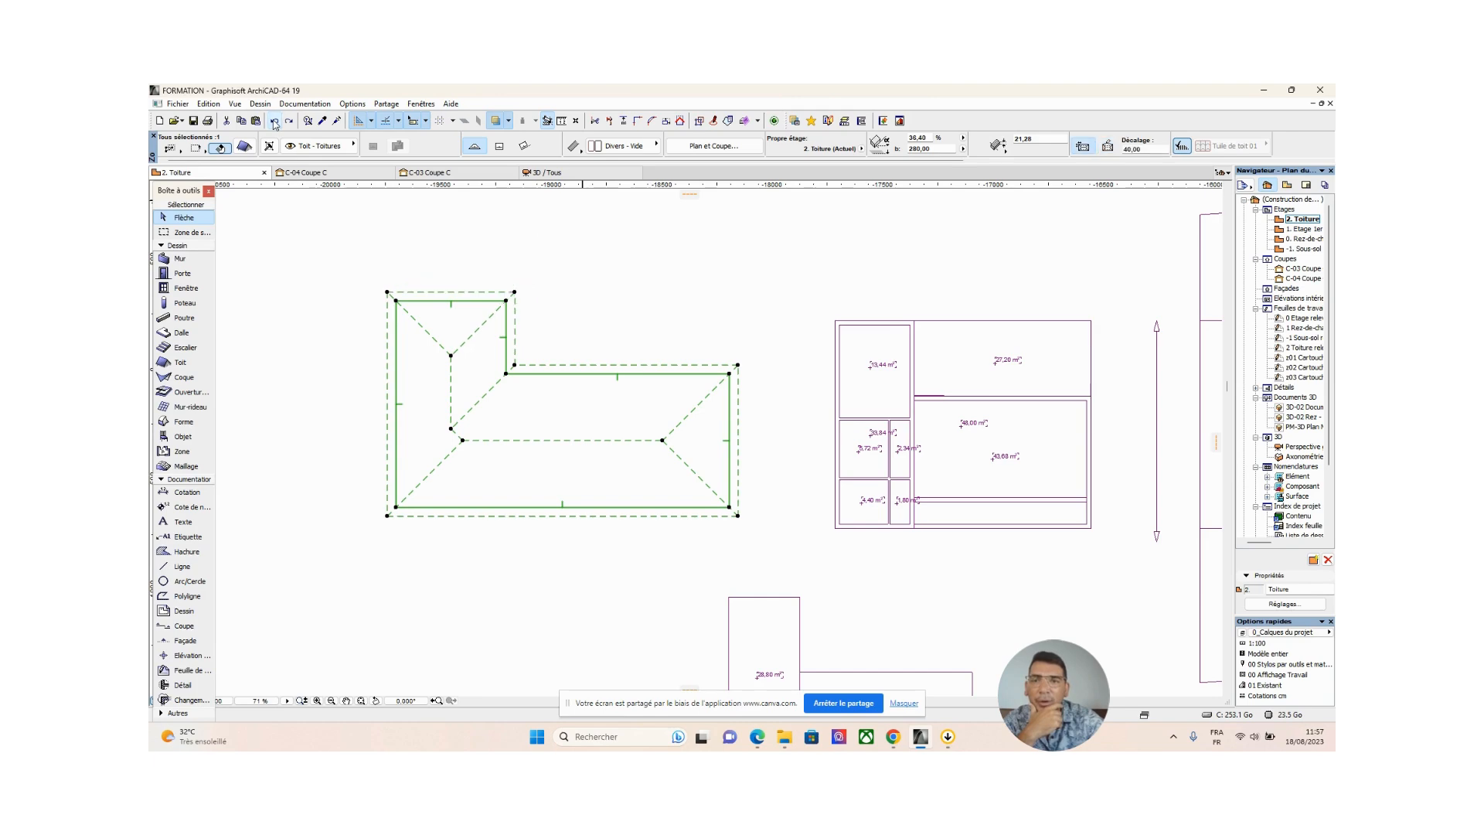
left_click(727, 290)
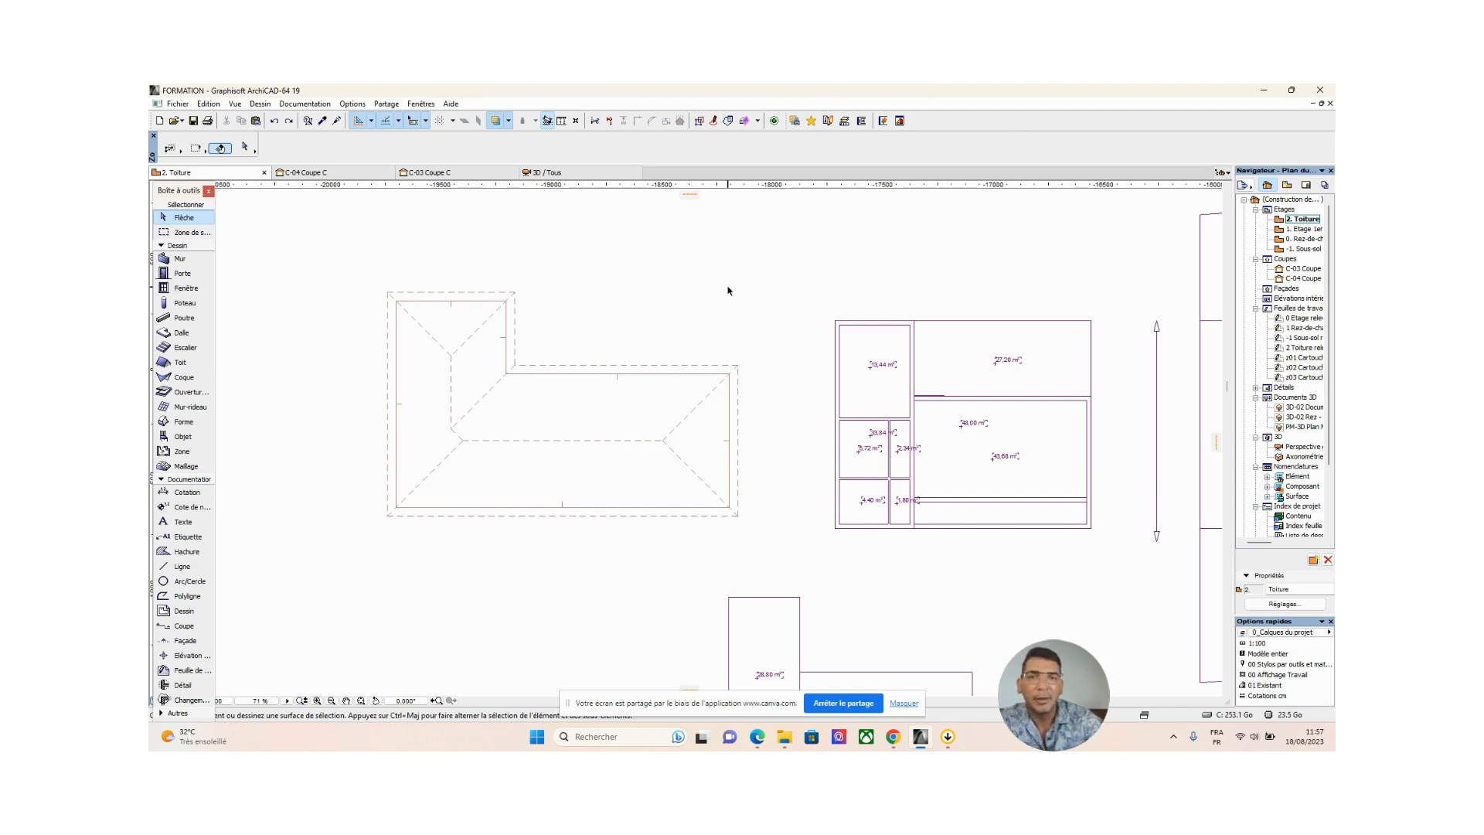
right_click(727, 290)
left_click(672, 288)
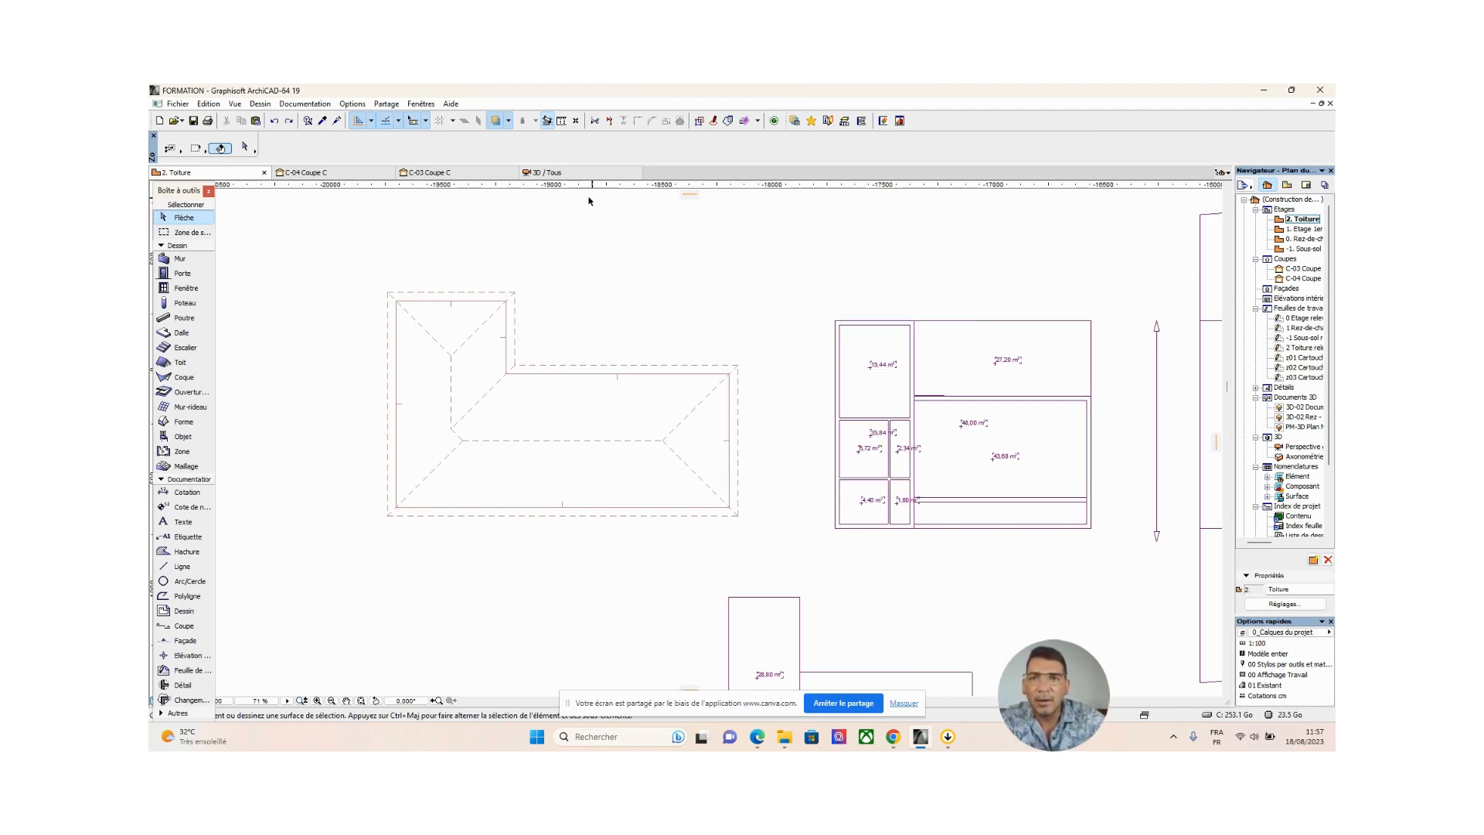
Open the 3D view of the whole model and select the L-shaped roof floating beside the house
left_click(567, 173)
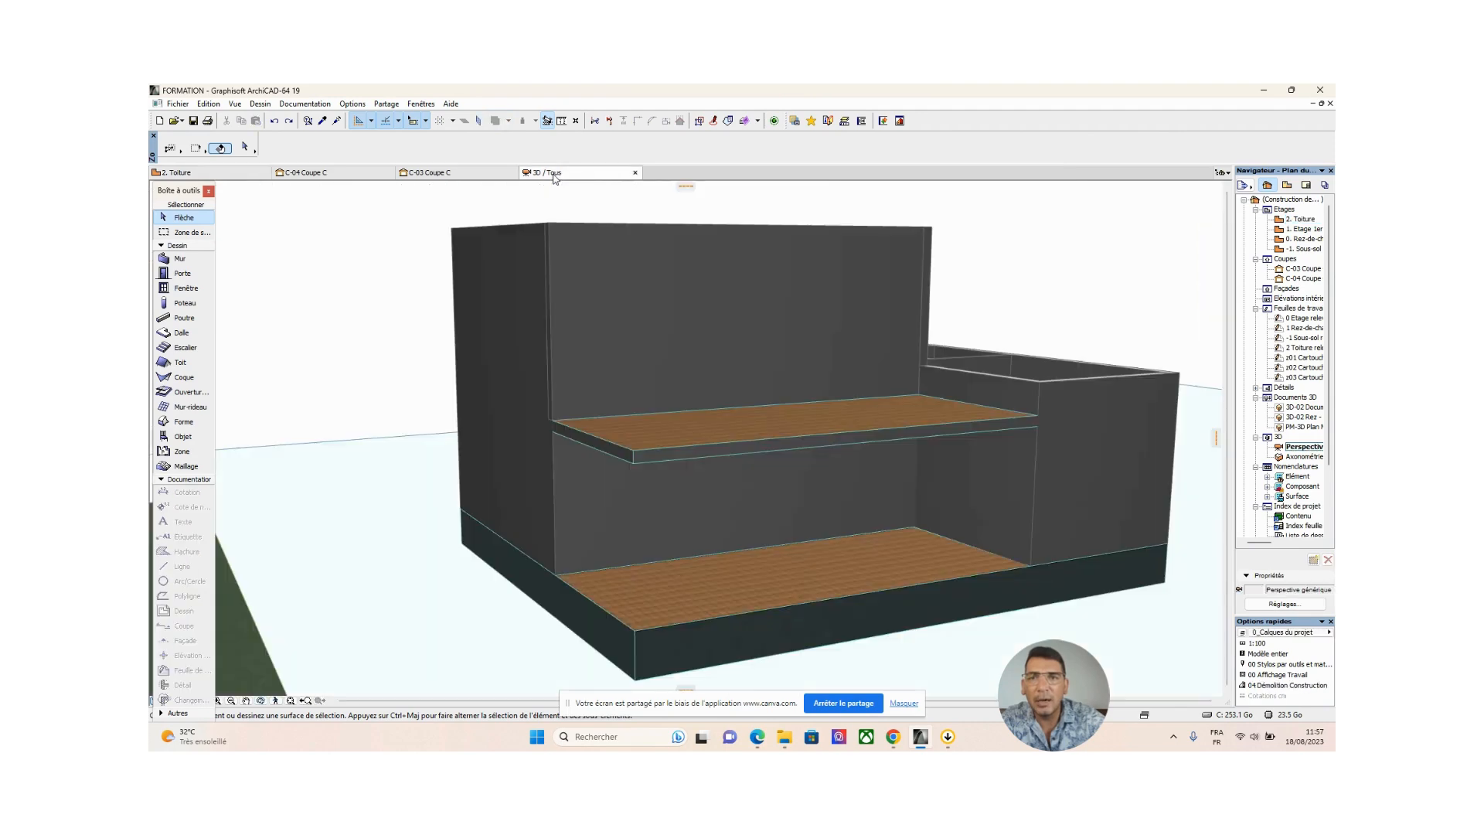
middle_click_drag(786, 446, 443, 444)
scroll(755, 382, "down", 3)
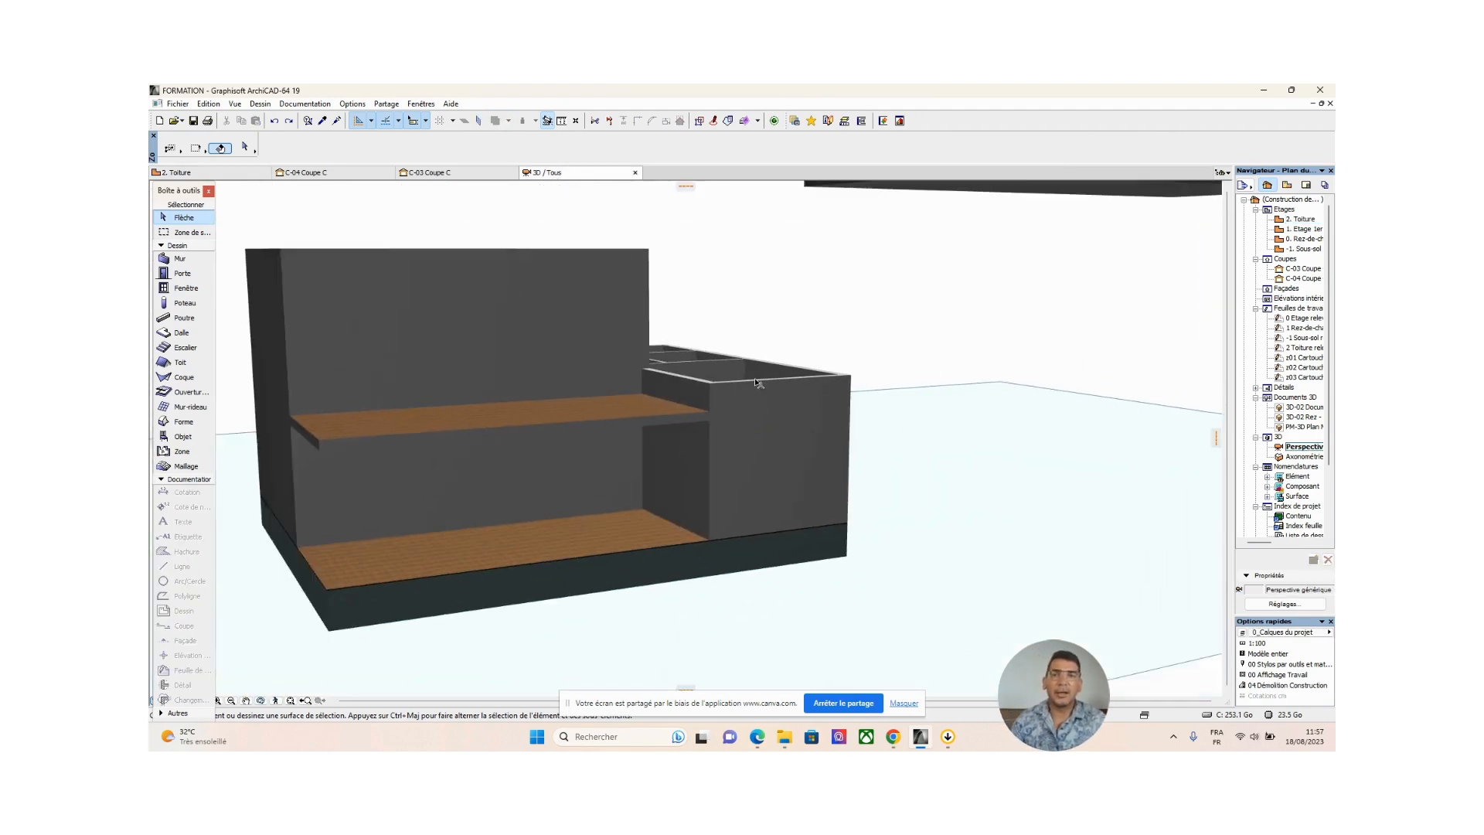
scroll(756, 385, "down", 3)
middle_click_drag(756, 386, 505, 491)
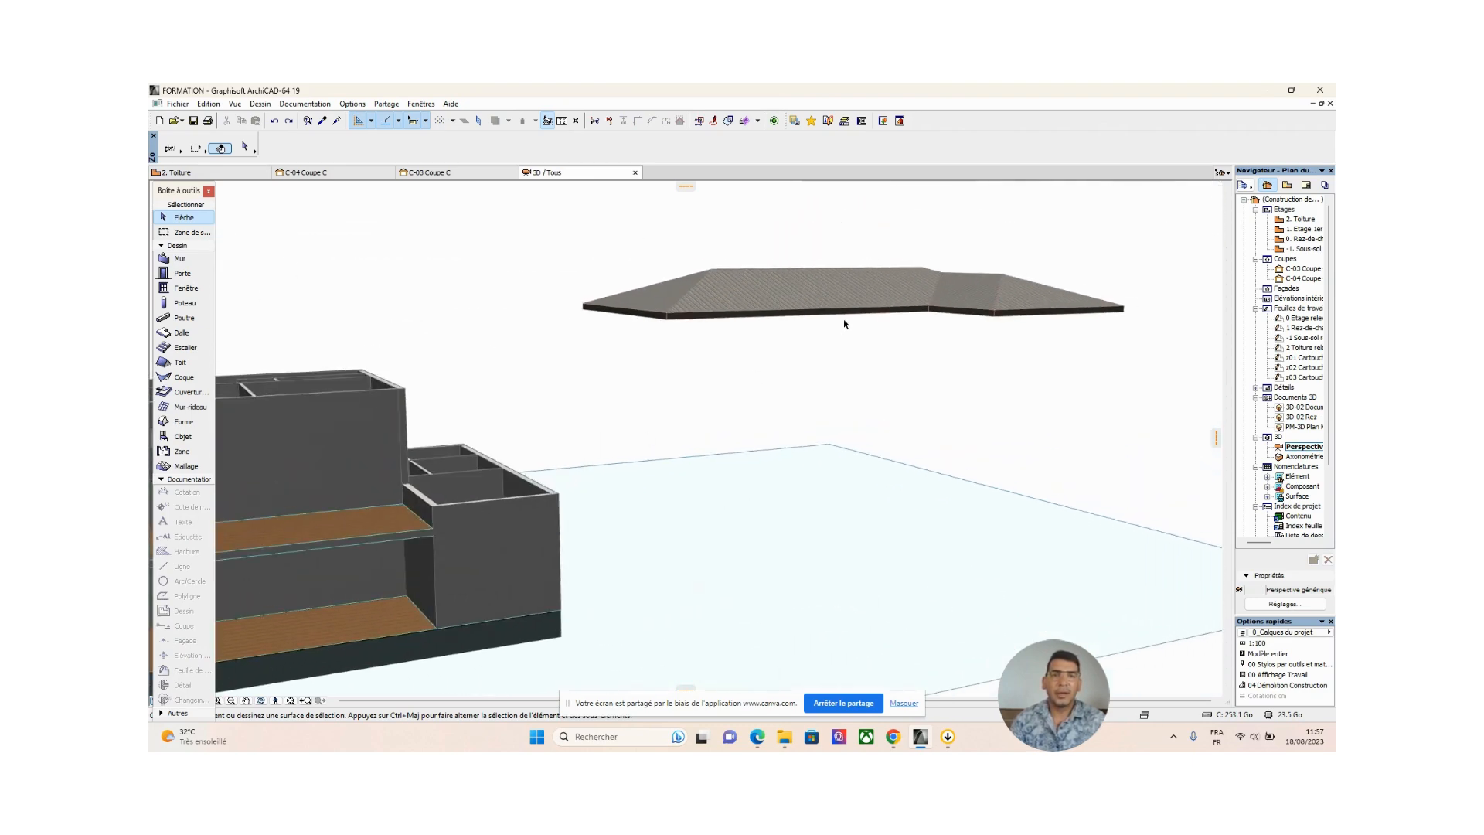
left_click(848, 296)
middle_click_drag(845, 414, 786, 551, "shift")
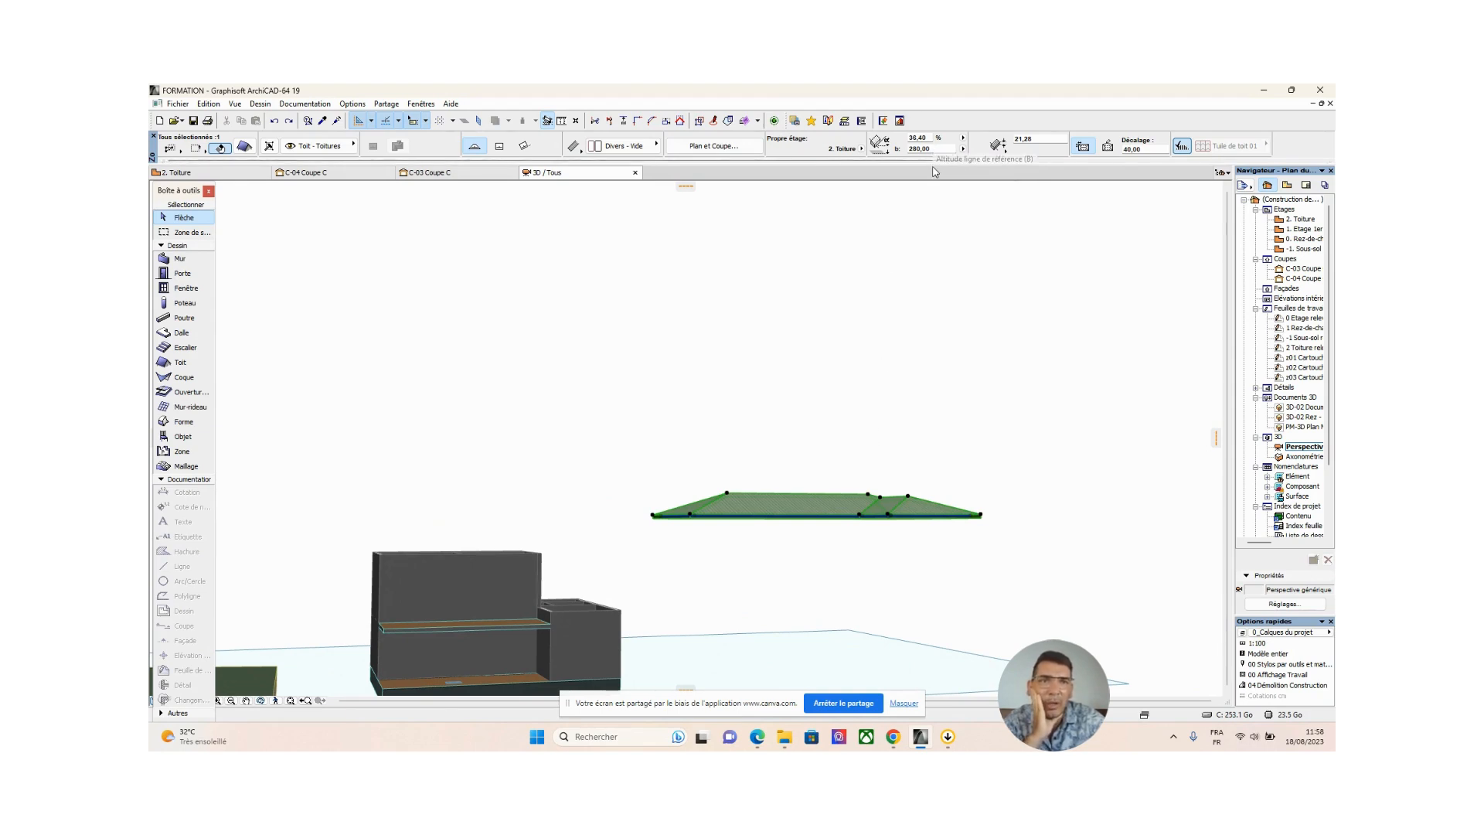
Review the selected roof's settings, try lowering the roof vertically in 3D by one corner, and undo that move
left_click(244, 148)
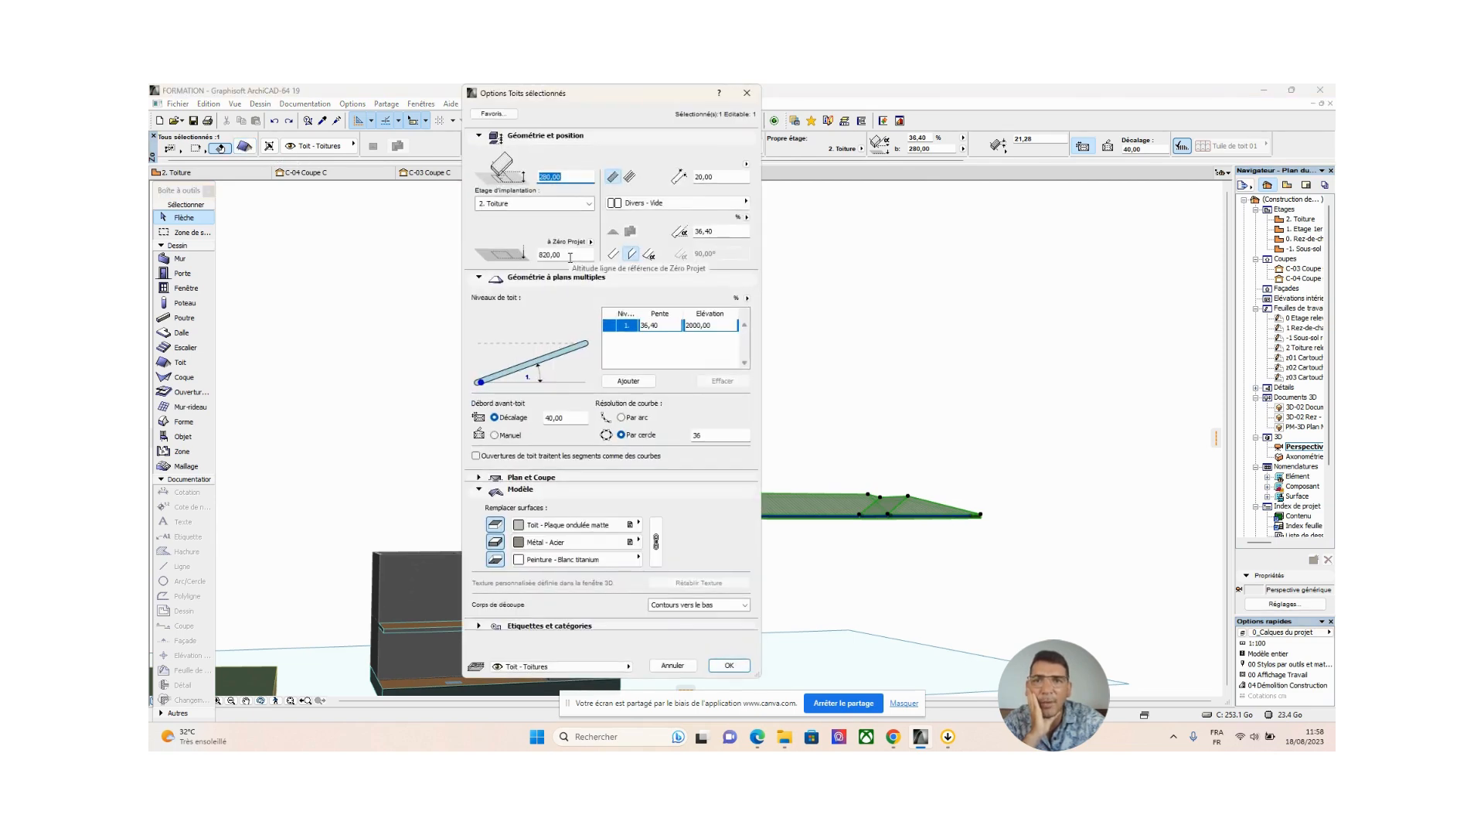
left_click(747, 93)
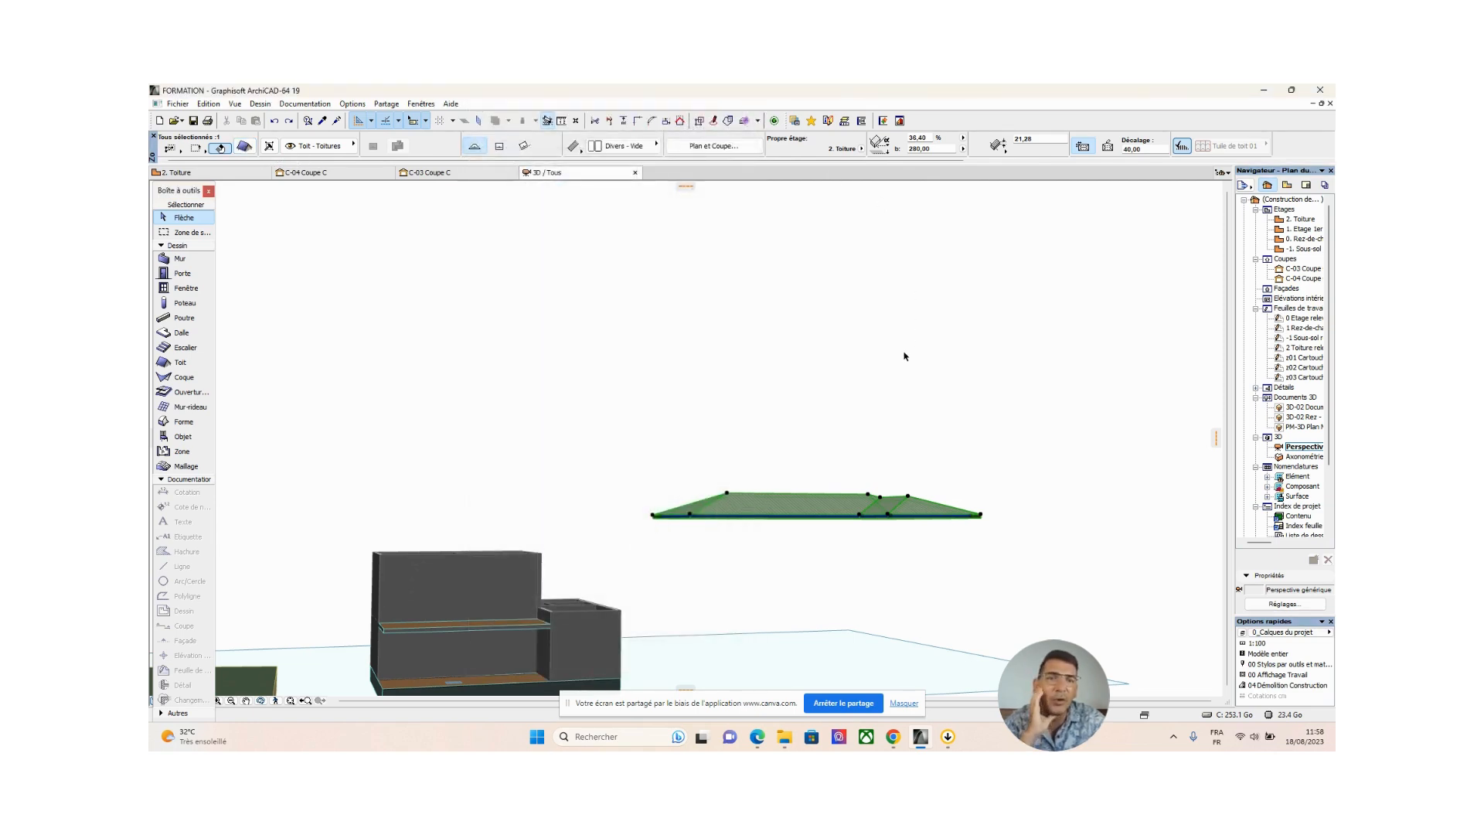
left_click(690, 515)
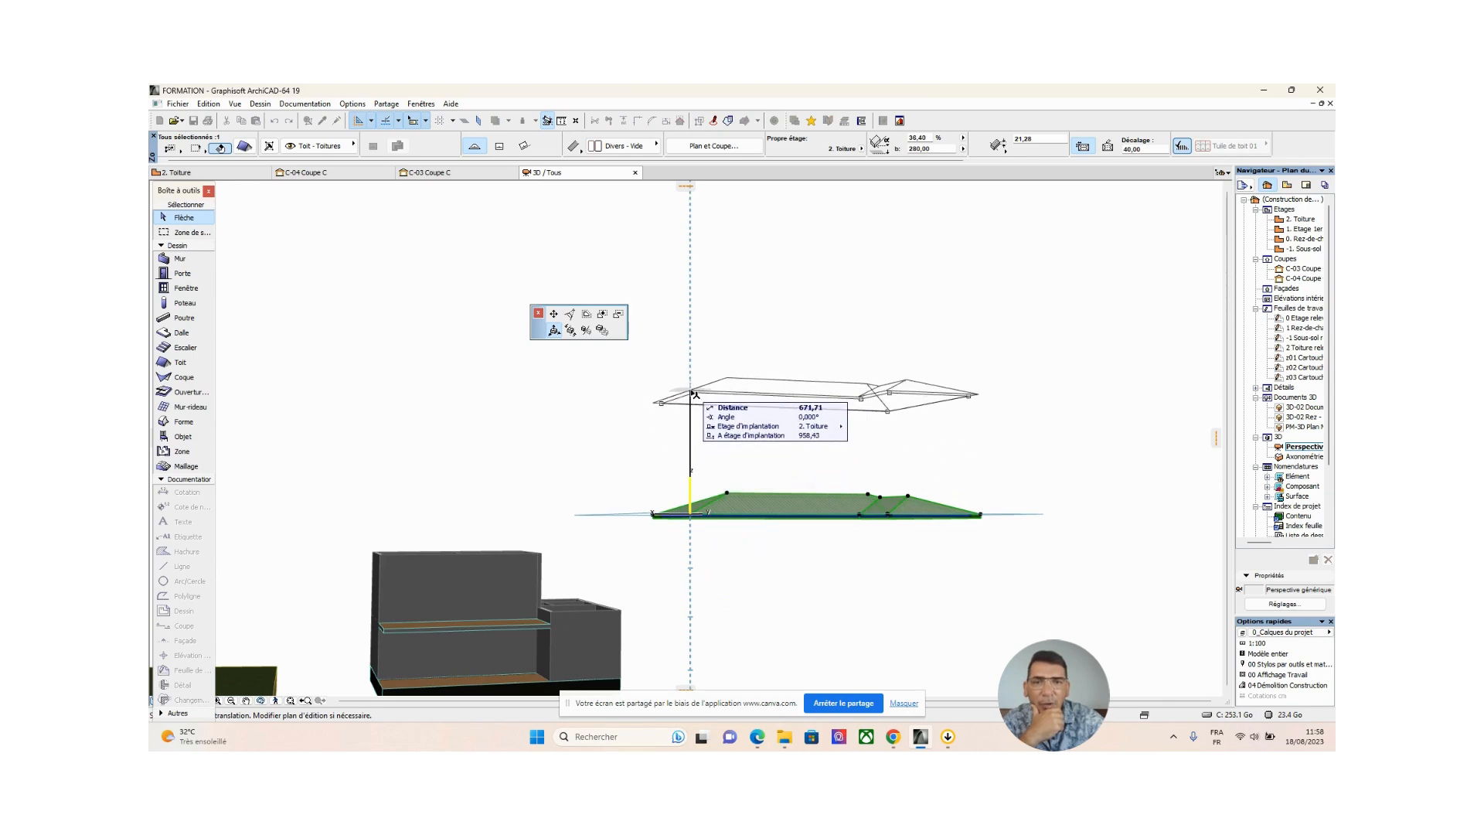
left_click(693, 565)
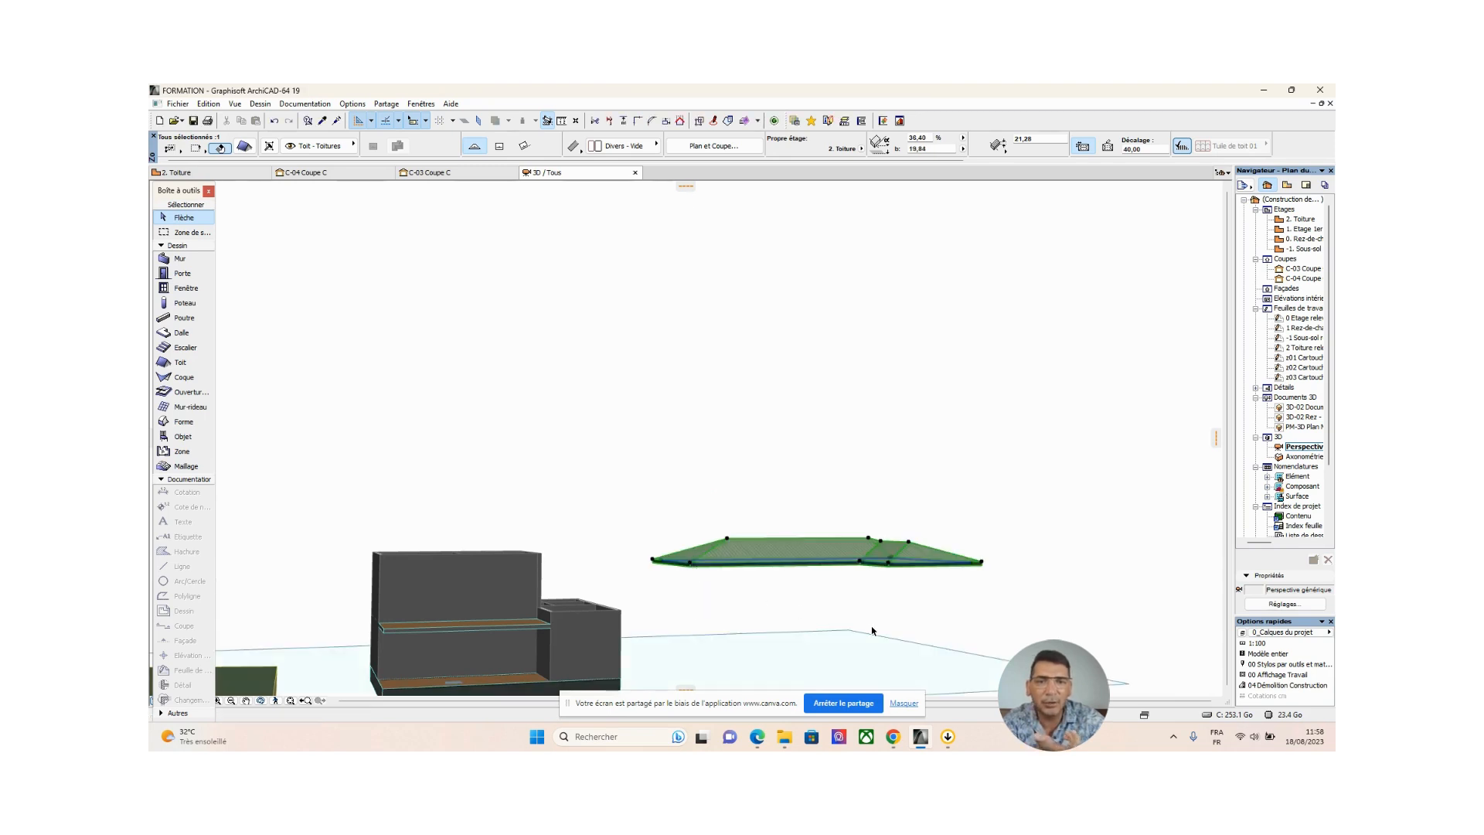
left_click(274, 121)
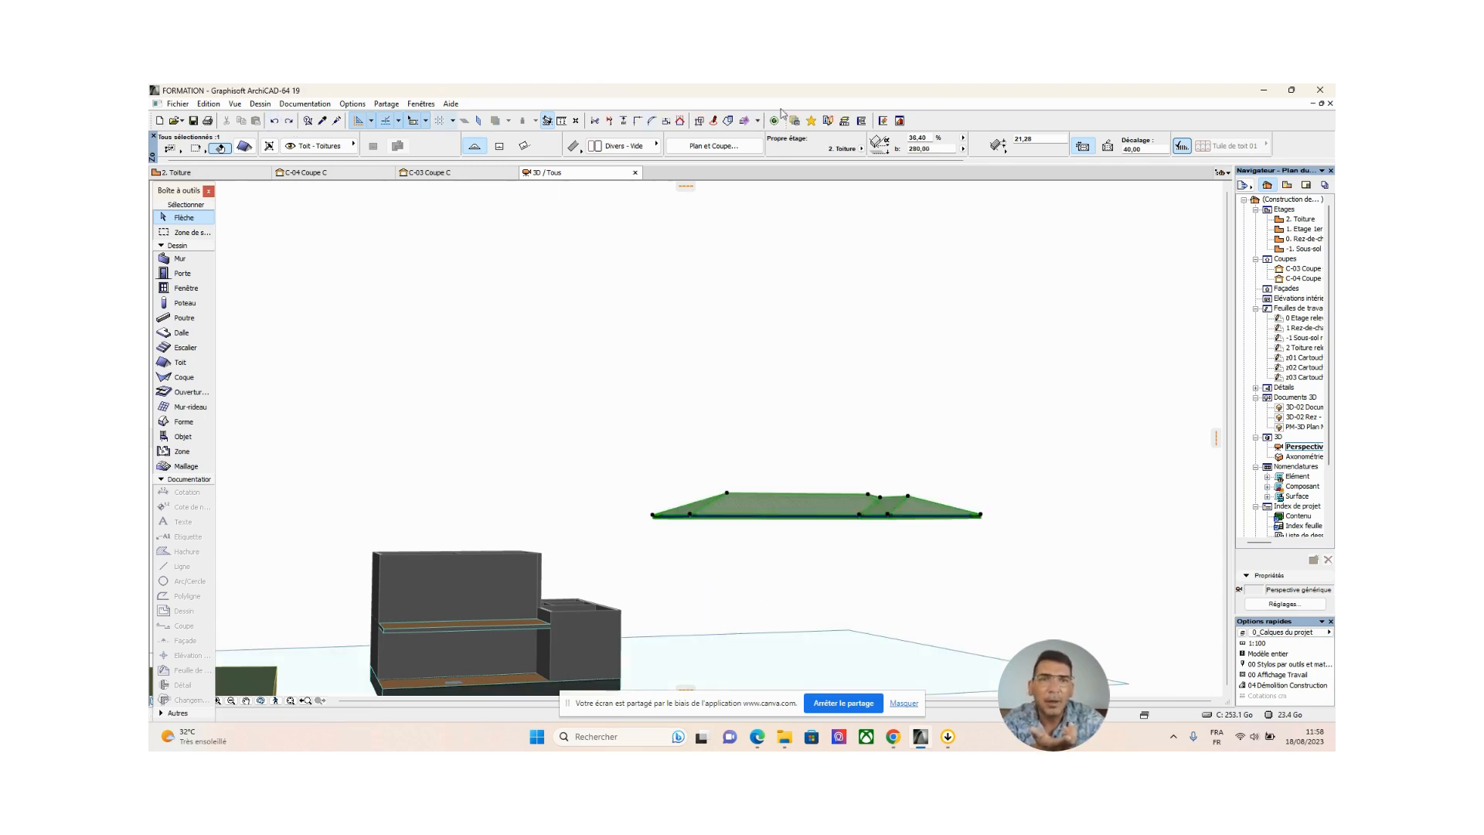
Set the selected roof's reference line altitude to -100,00 relative to the Toiture storey
left_click(931, 149)
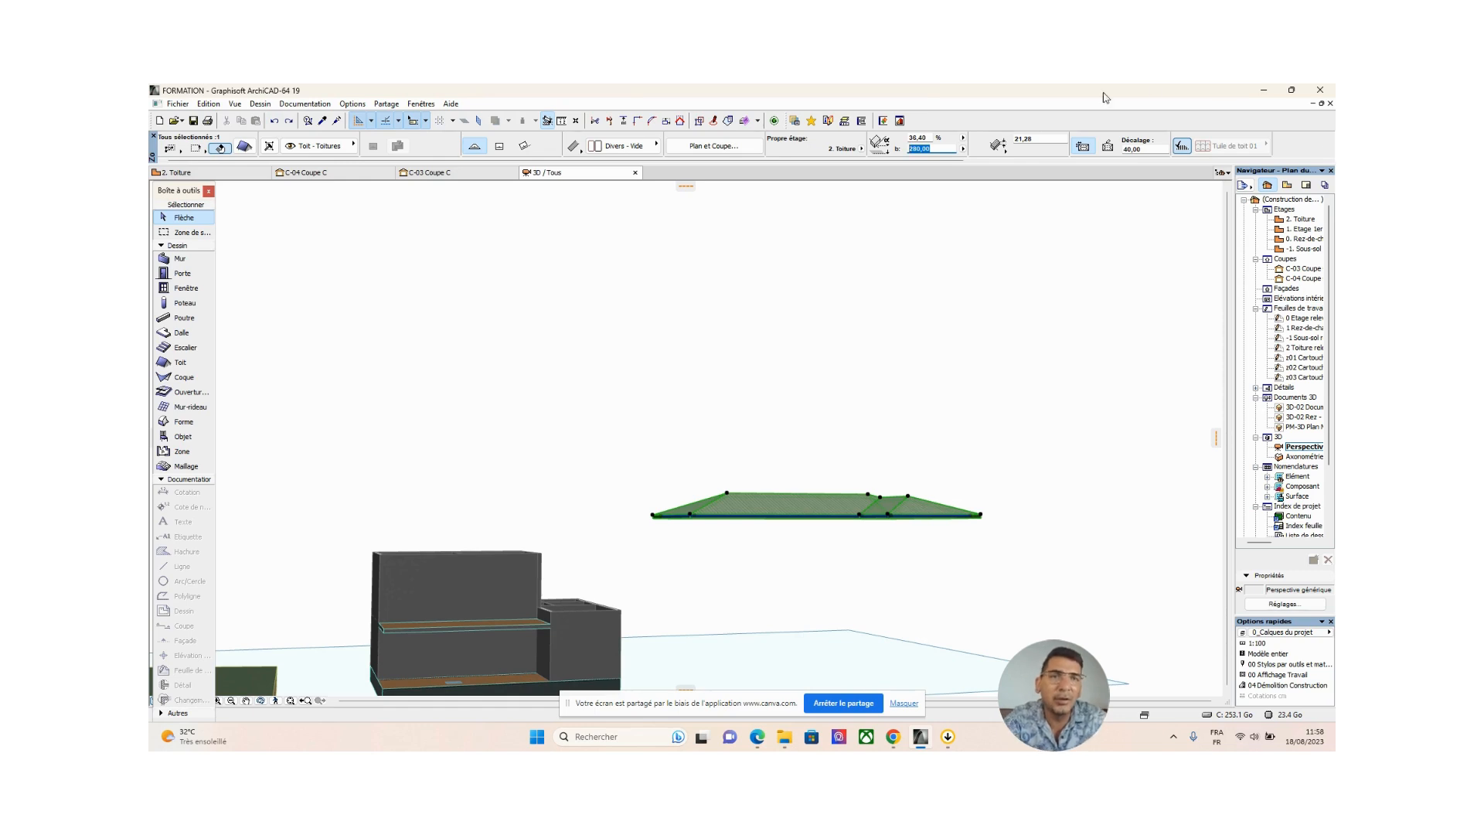
left_click(933, 149)
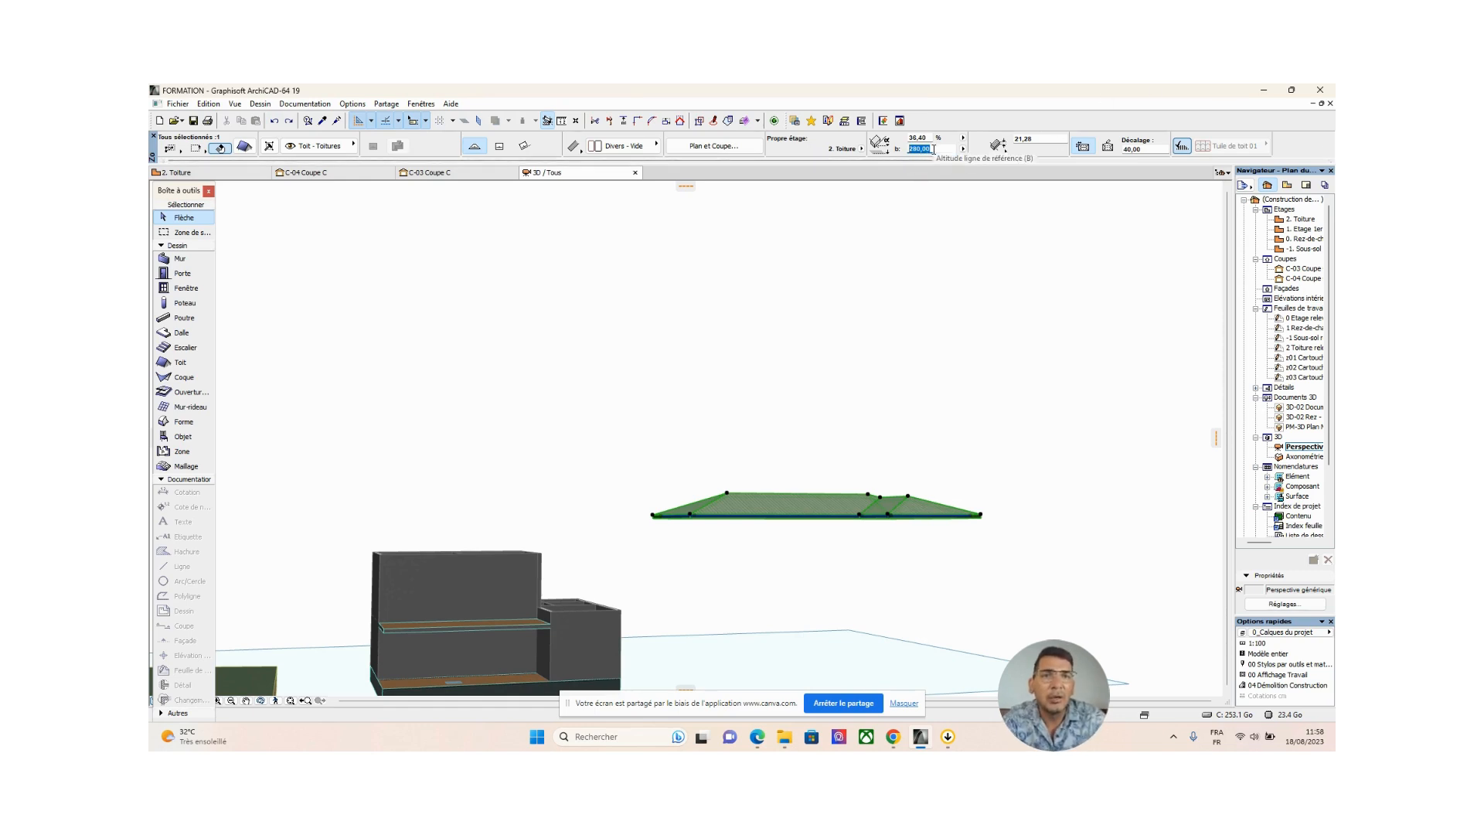
left_click_drag(944, 151, 853, 148)
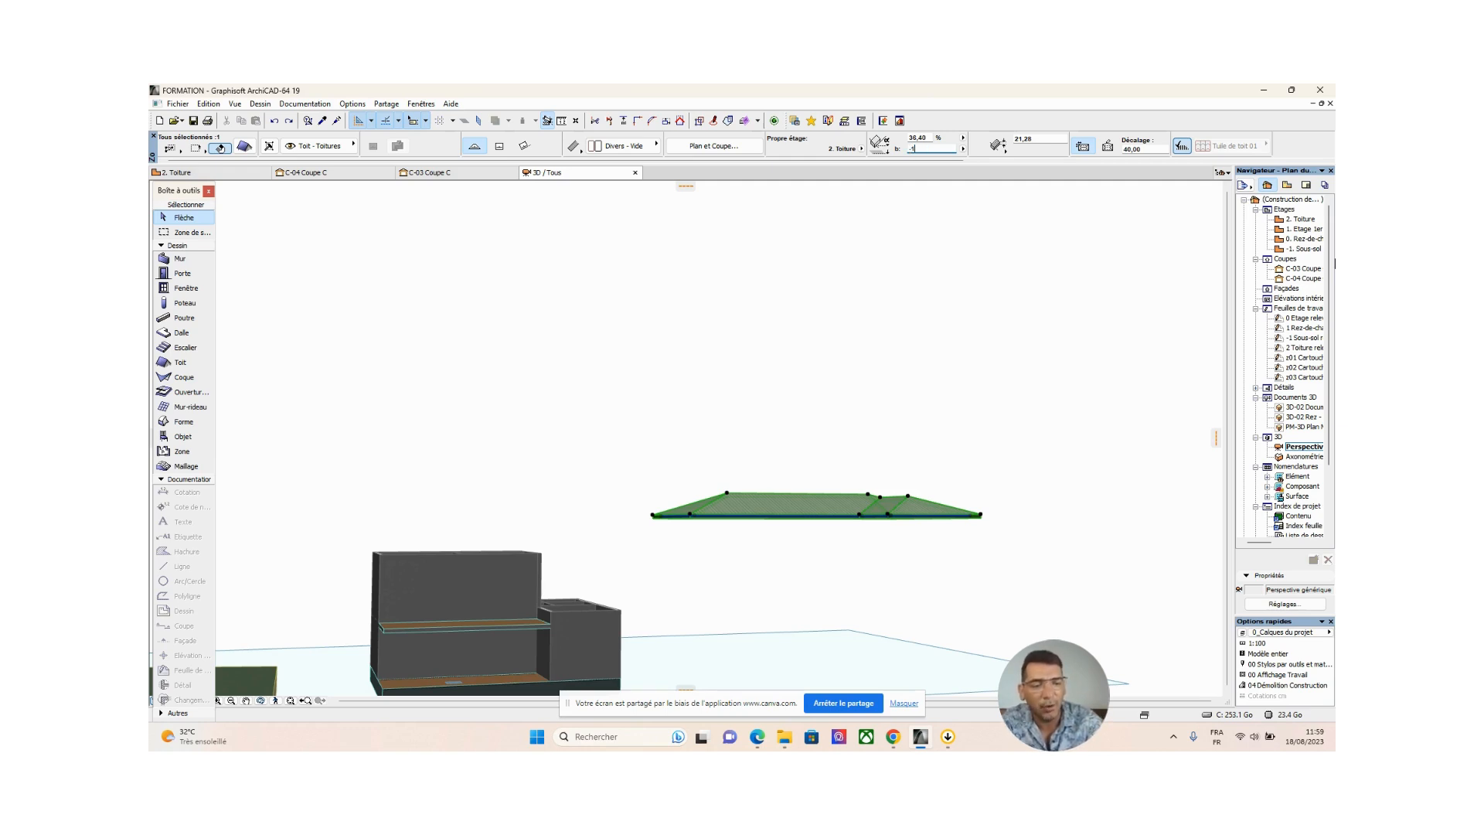
key("Return")
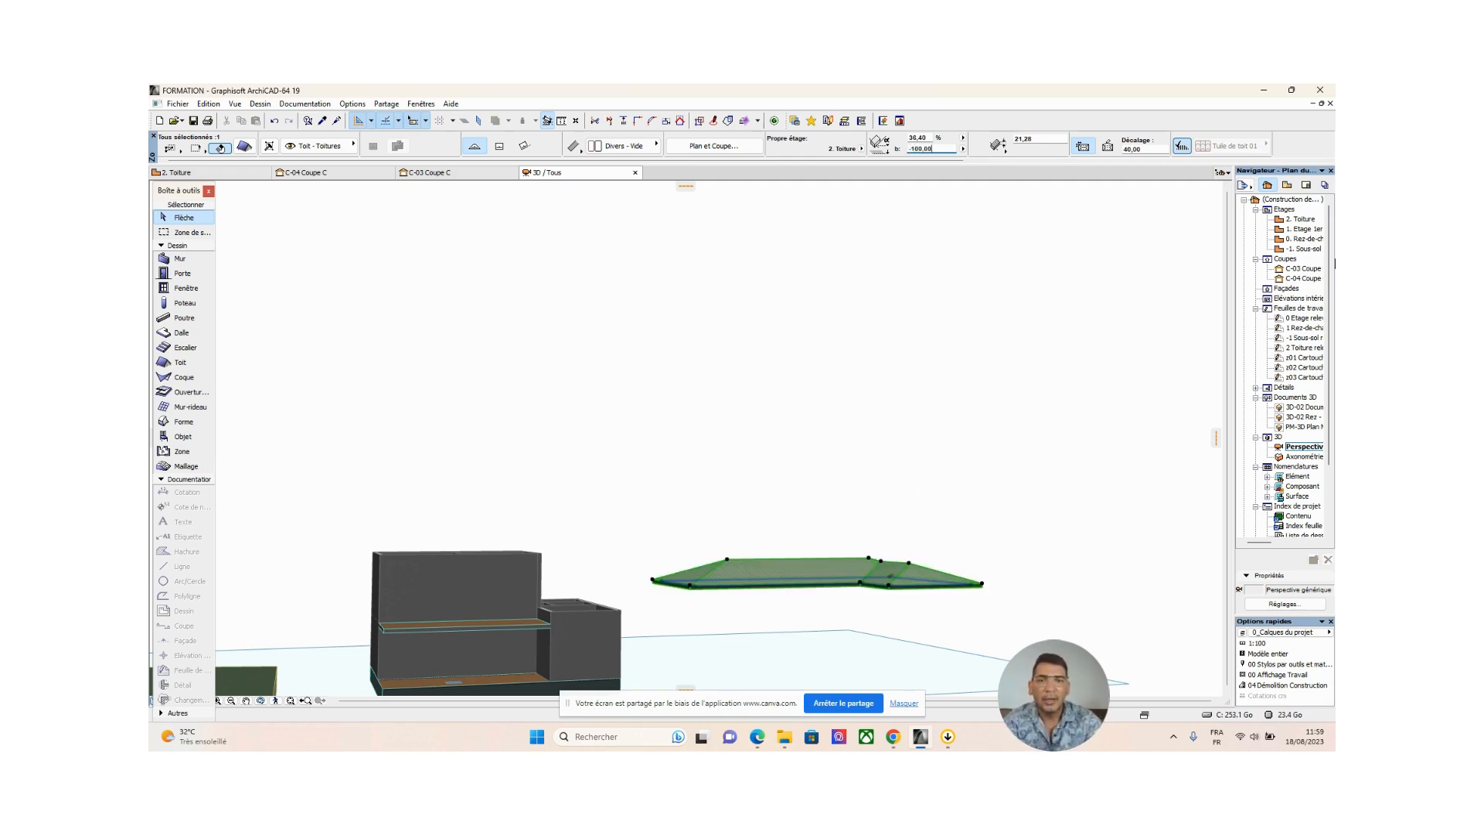
Set the selected roof's slope to 20 %
middle_click_drag(867, 539, 811, 533)
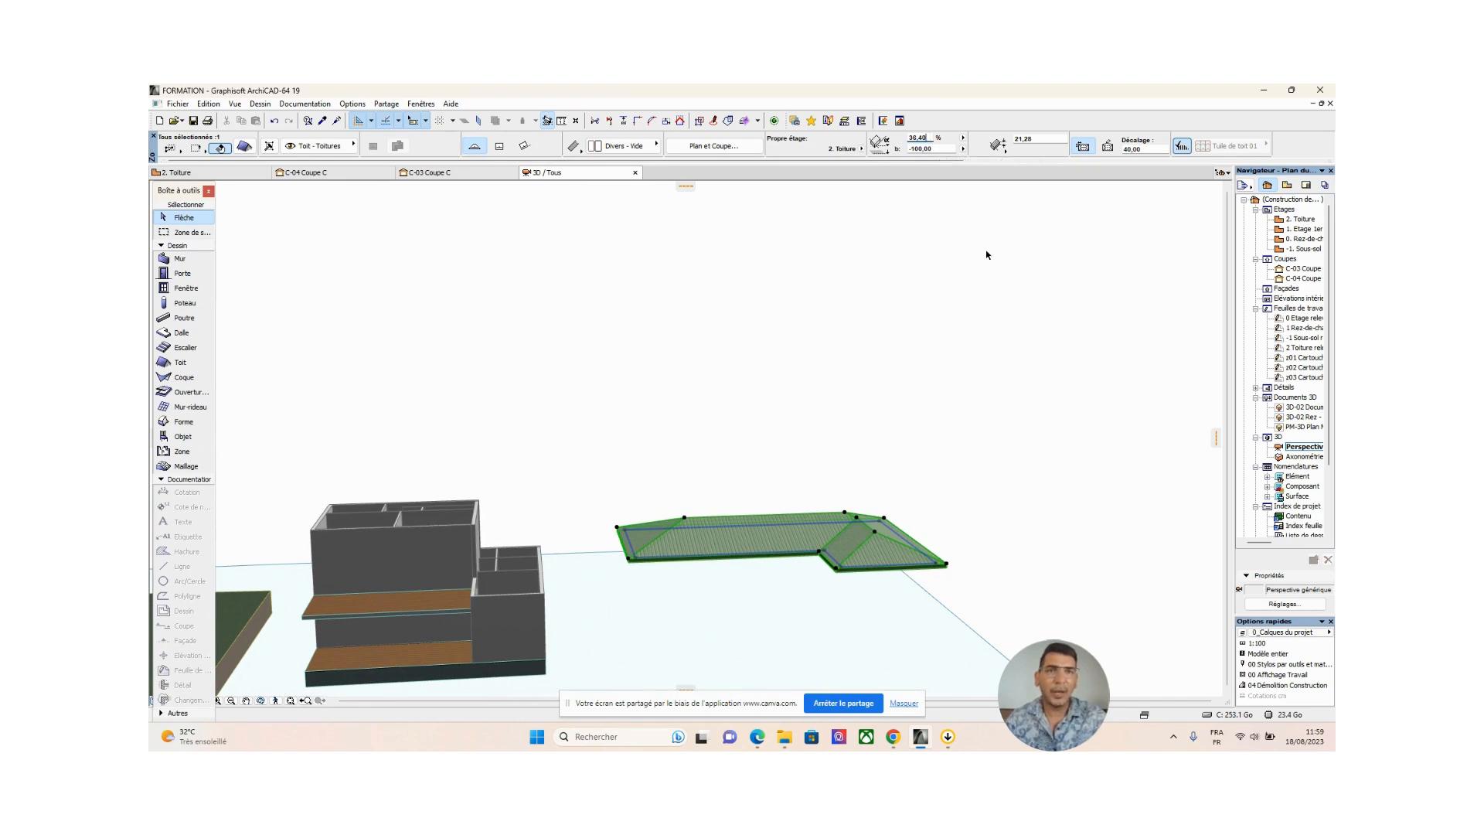
left_click(933, 137)
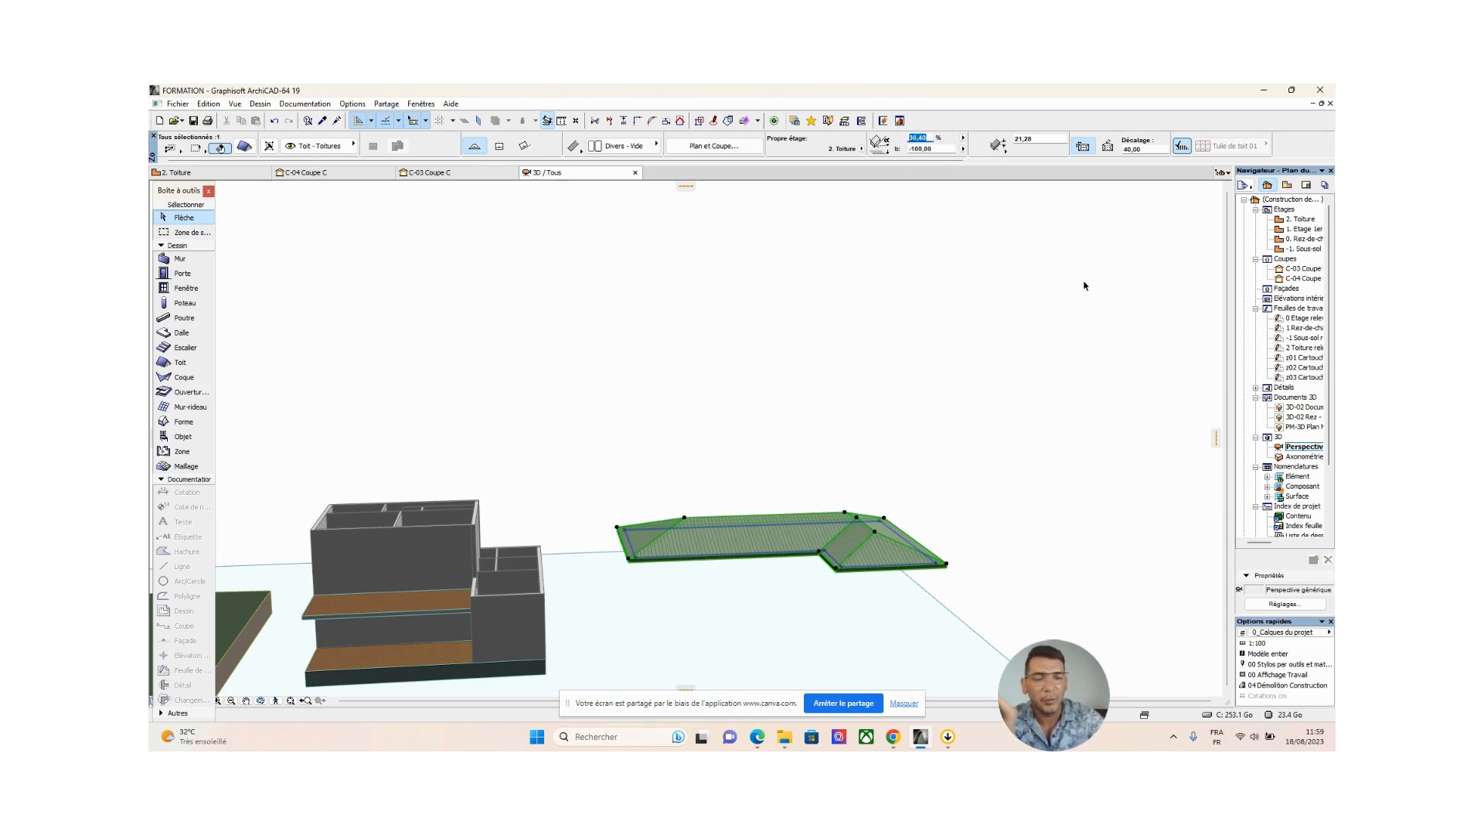
type("20")
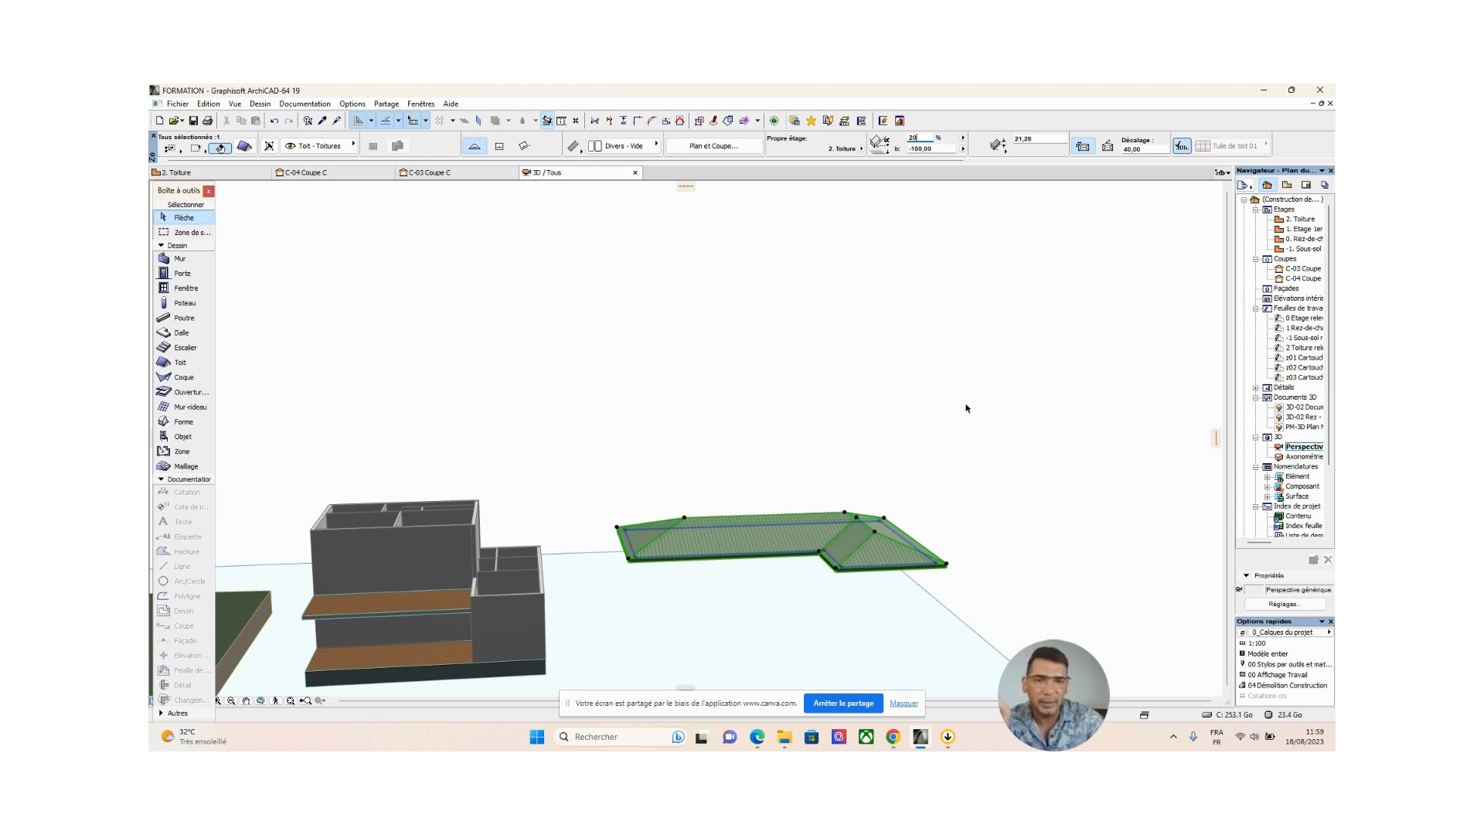
key("Return")
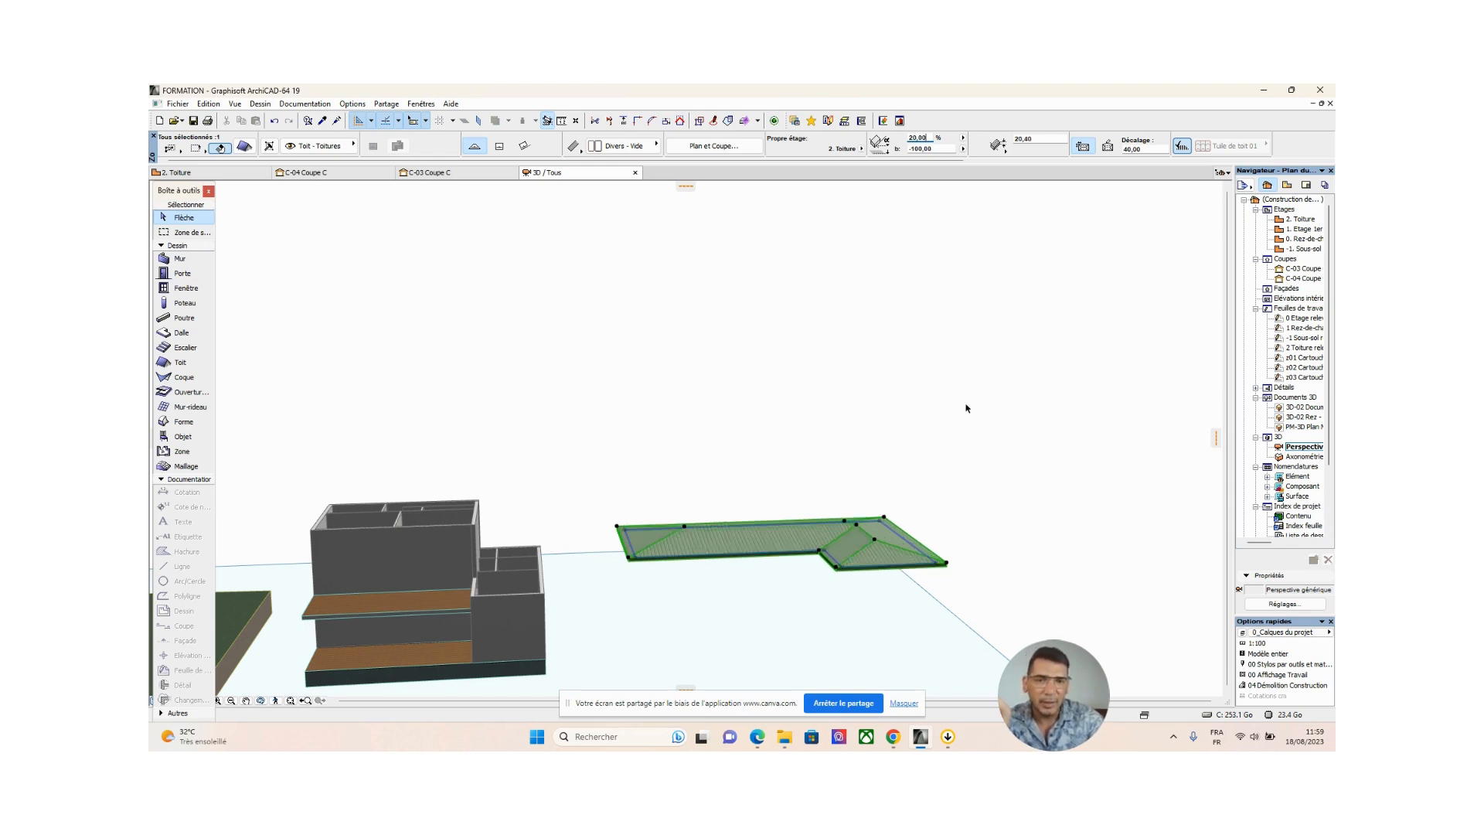
Select the L-shaped roof again and set its slope to 30 % in the roof settings
mouse_move(694, 605)
middle_mouse_down("shift")
mouse_move(987, 600)
mouse_move(561, 563)
mouse_move(954, 486)
mouse_move(559, 559)
mouse_move(682, 585)
middle_mouse_up("shift")
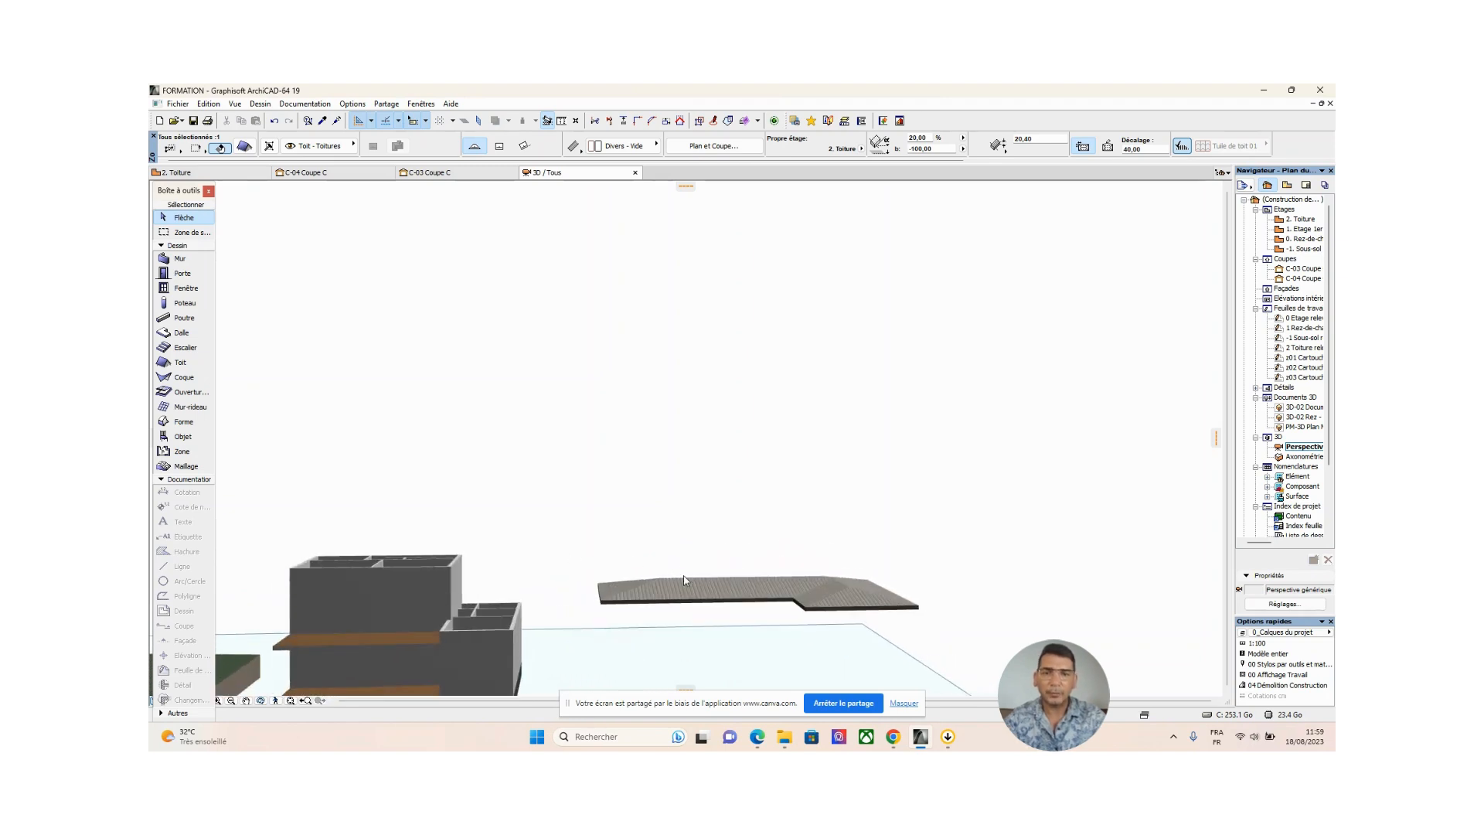
left_click(682, 586)
left_click(244, 146)
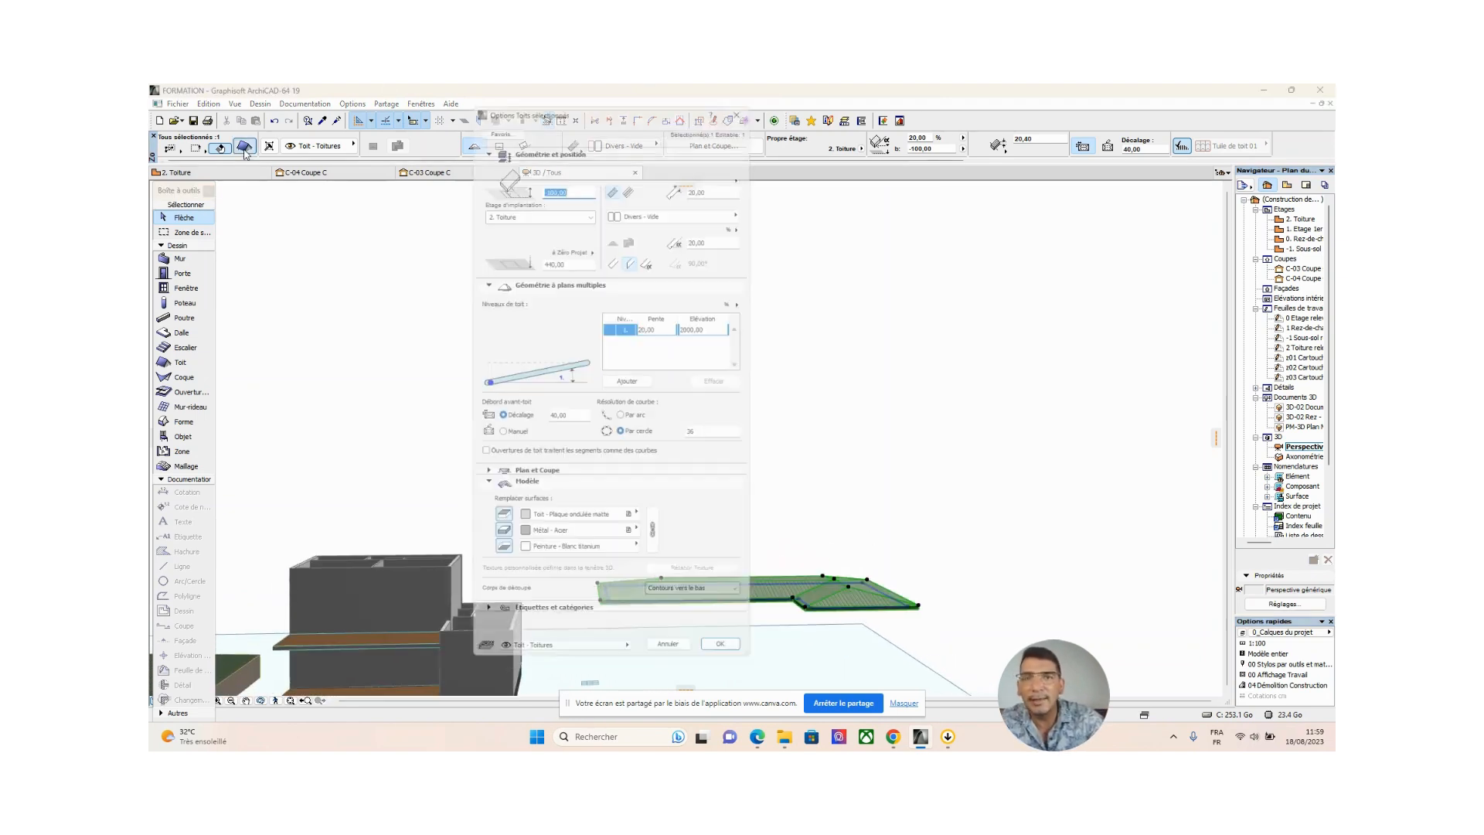
left_click(717, 232)
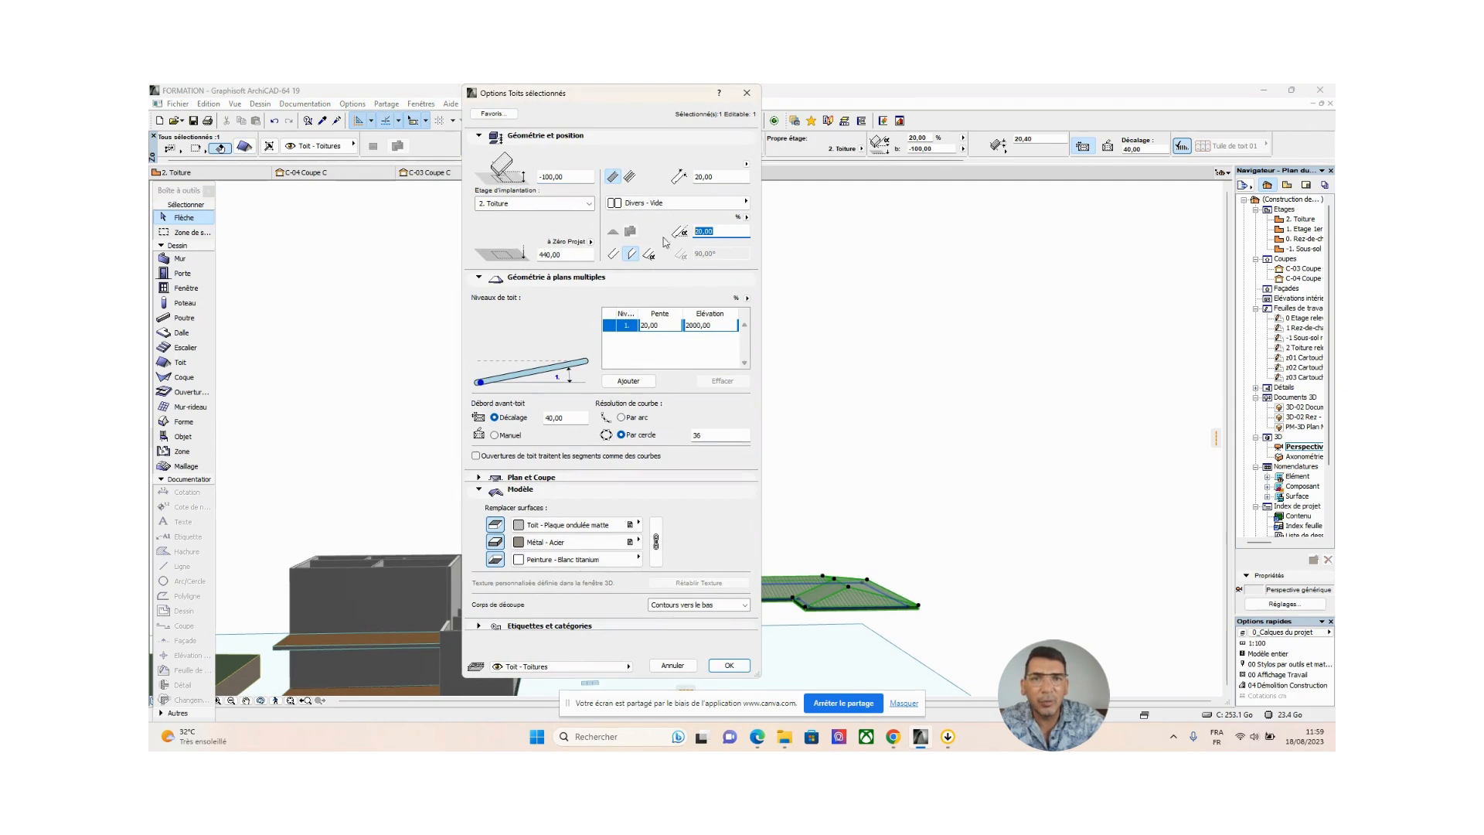
type("30")
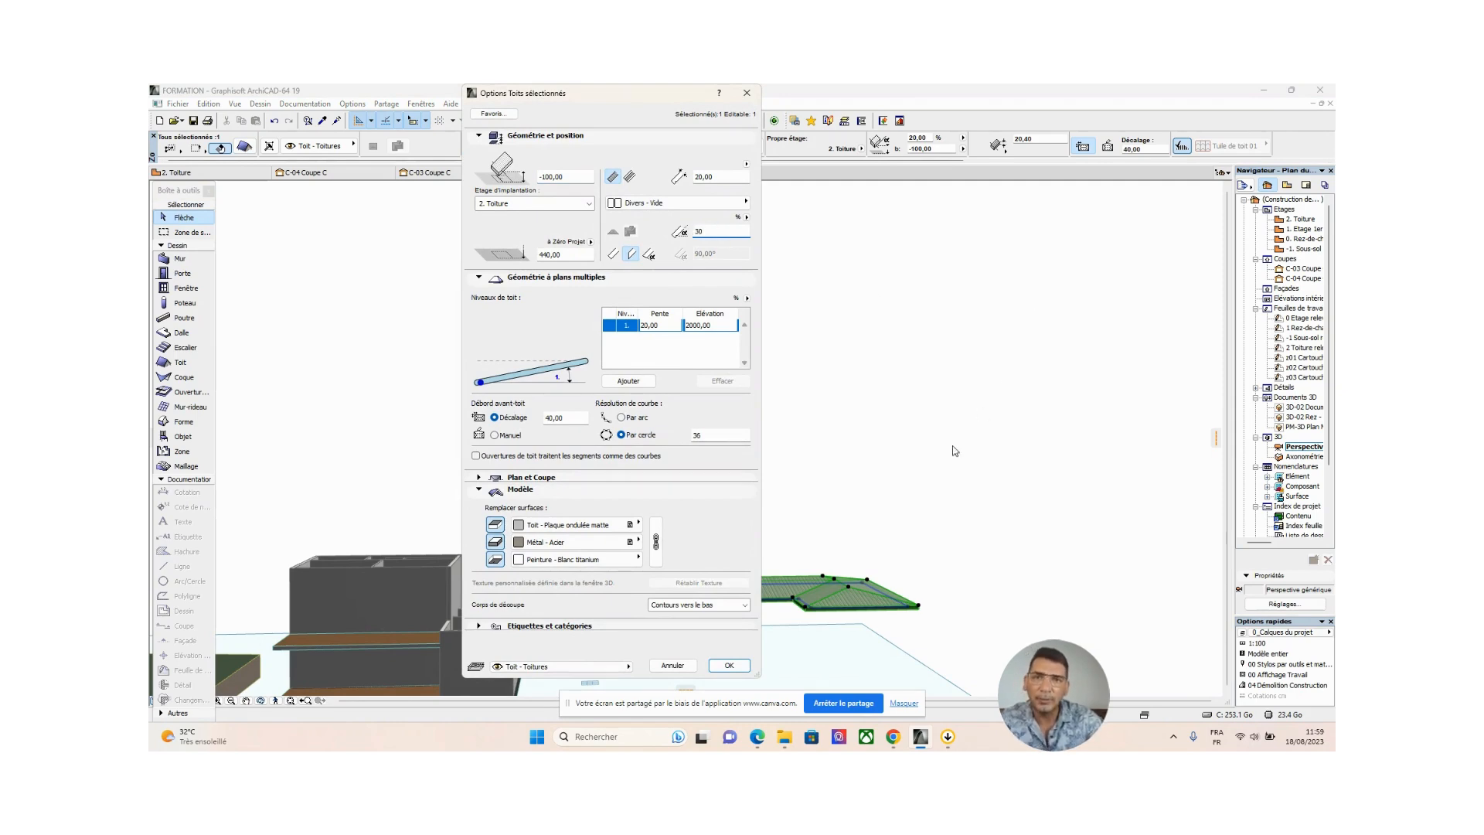
left_click(731, 666)
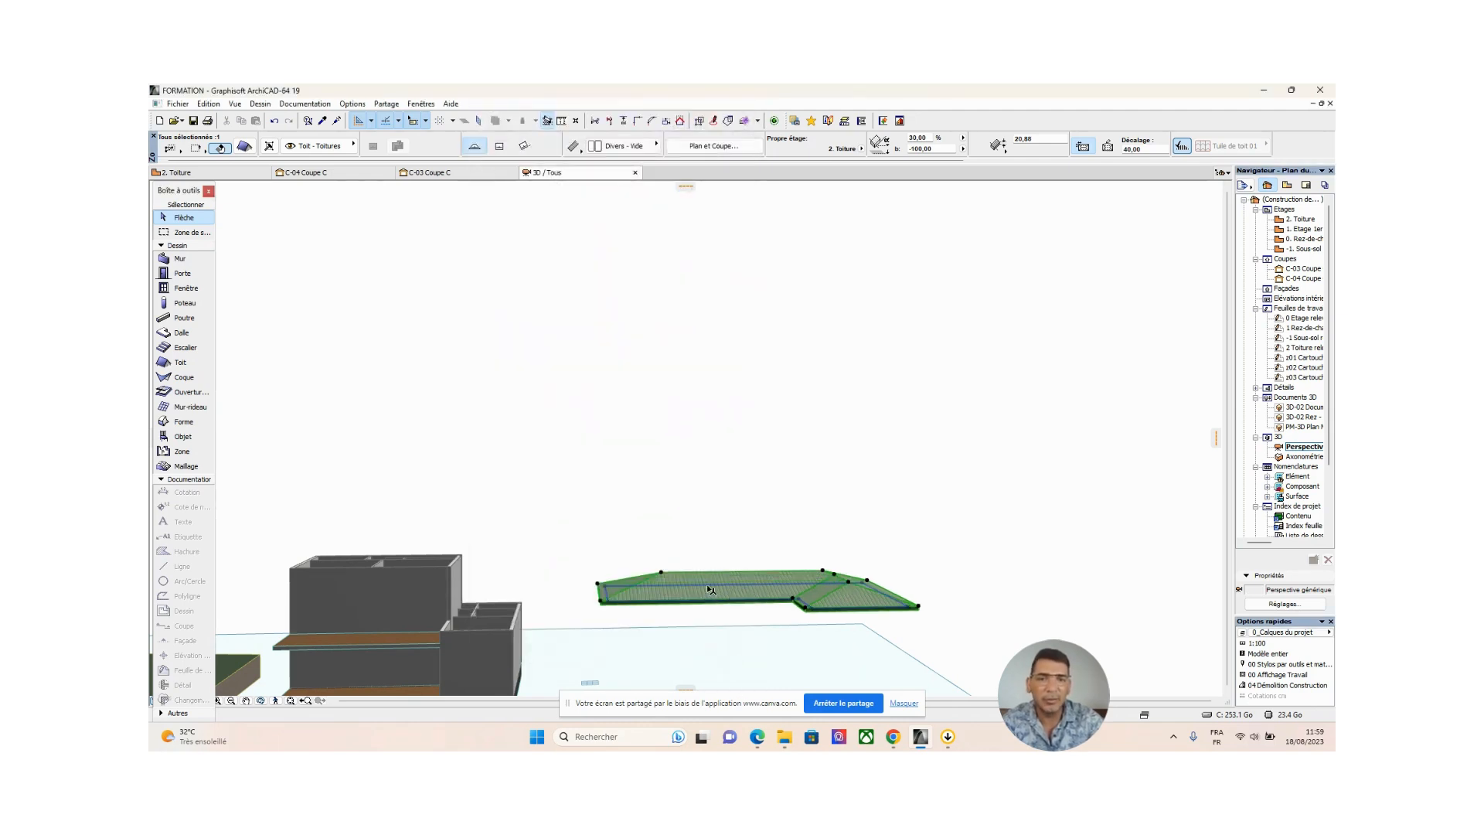
middle_click_drag(615, 563, 765, 567, "shift")
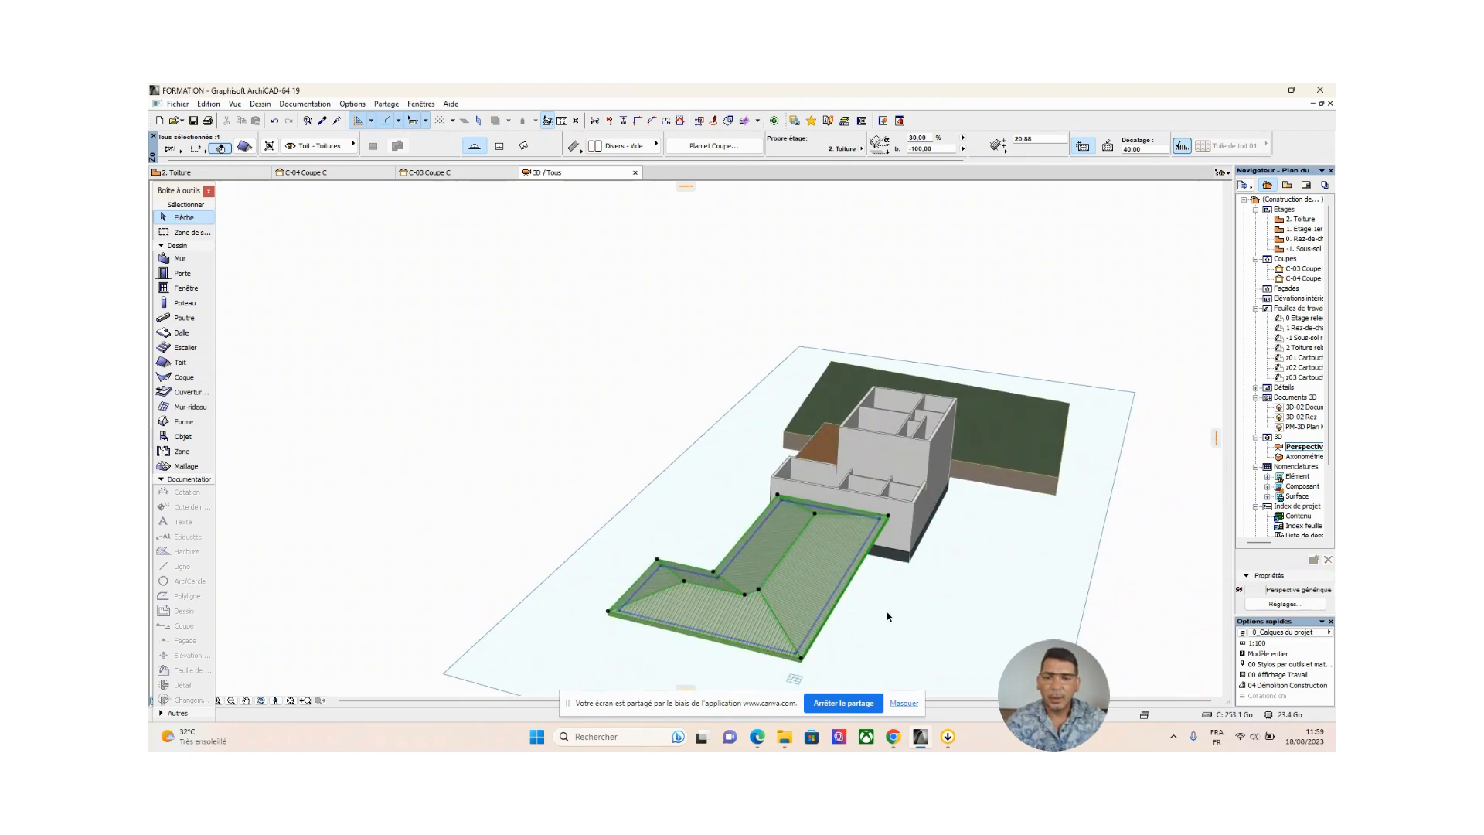
Delete the L-shaped roof from the Toiture floor plan
key("F2")
left_click(616, 460)
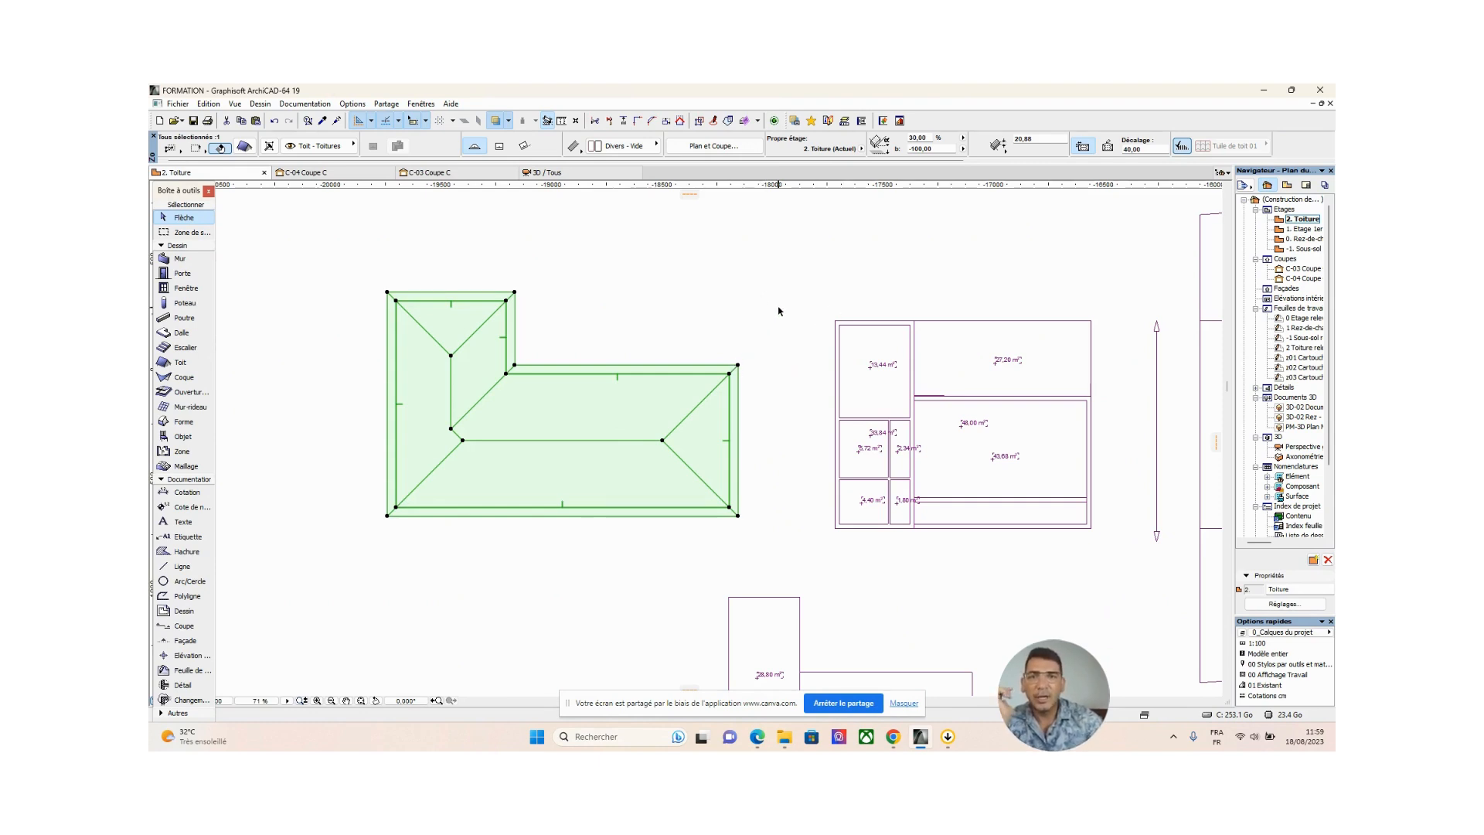
key("Delete")
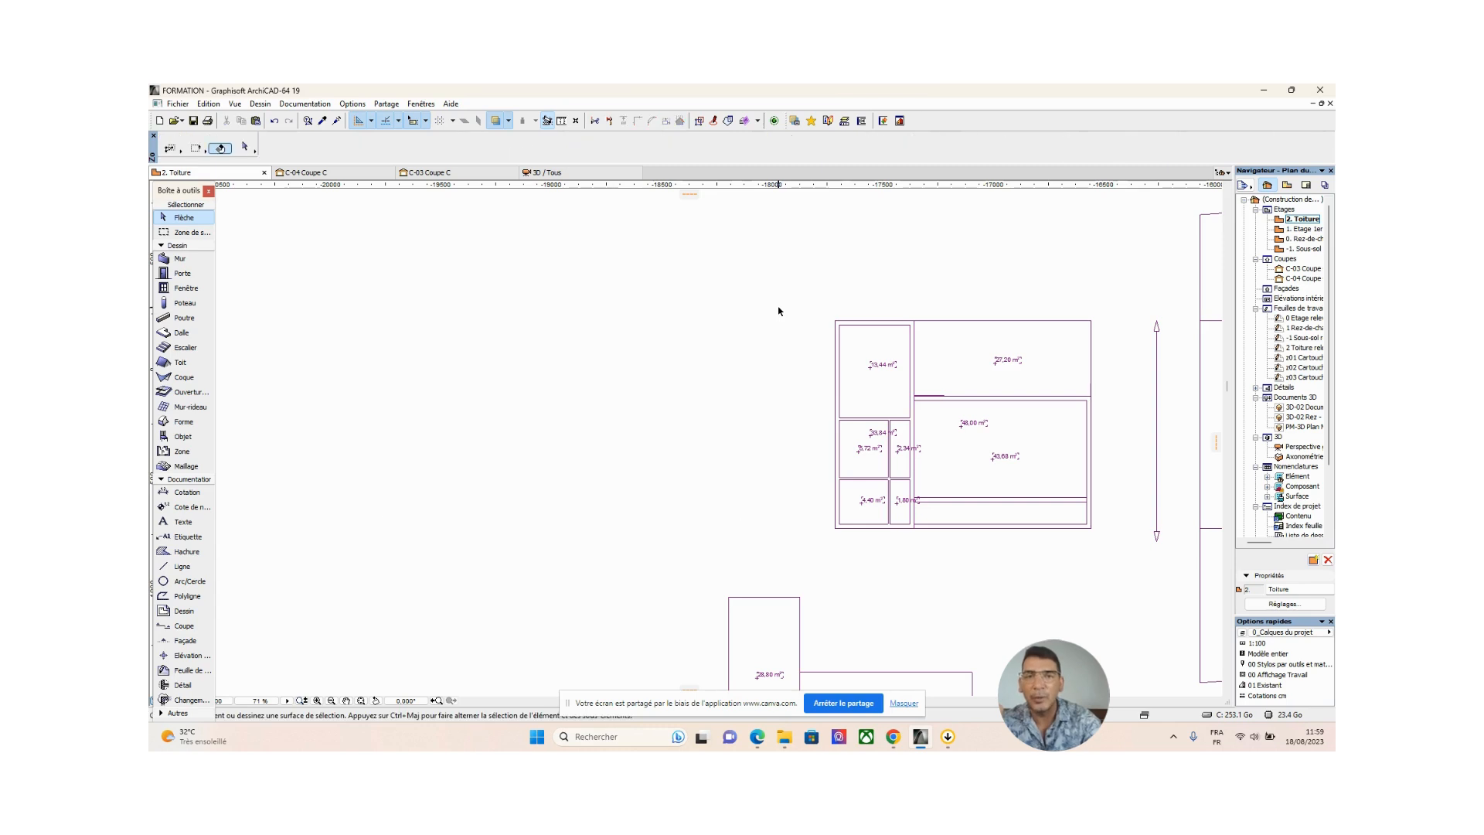
Draw a rectangular multi-plane roof over the lower-right block of the plan, from corner to opposite corner of its outer walls
left_click(180, 362)
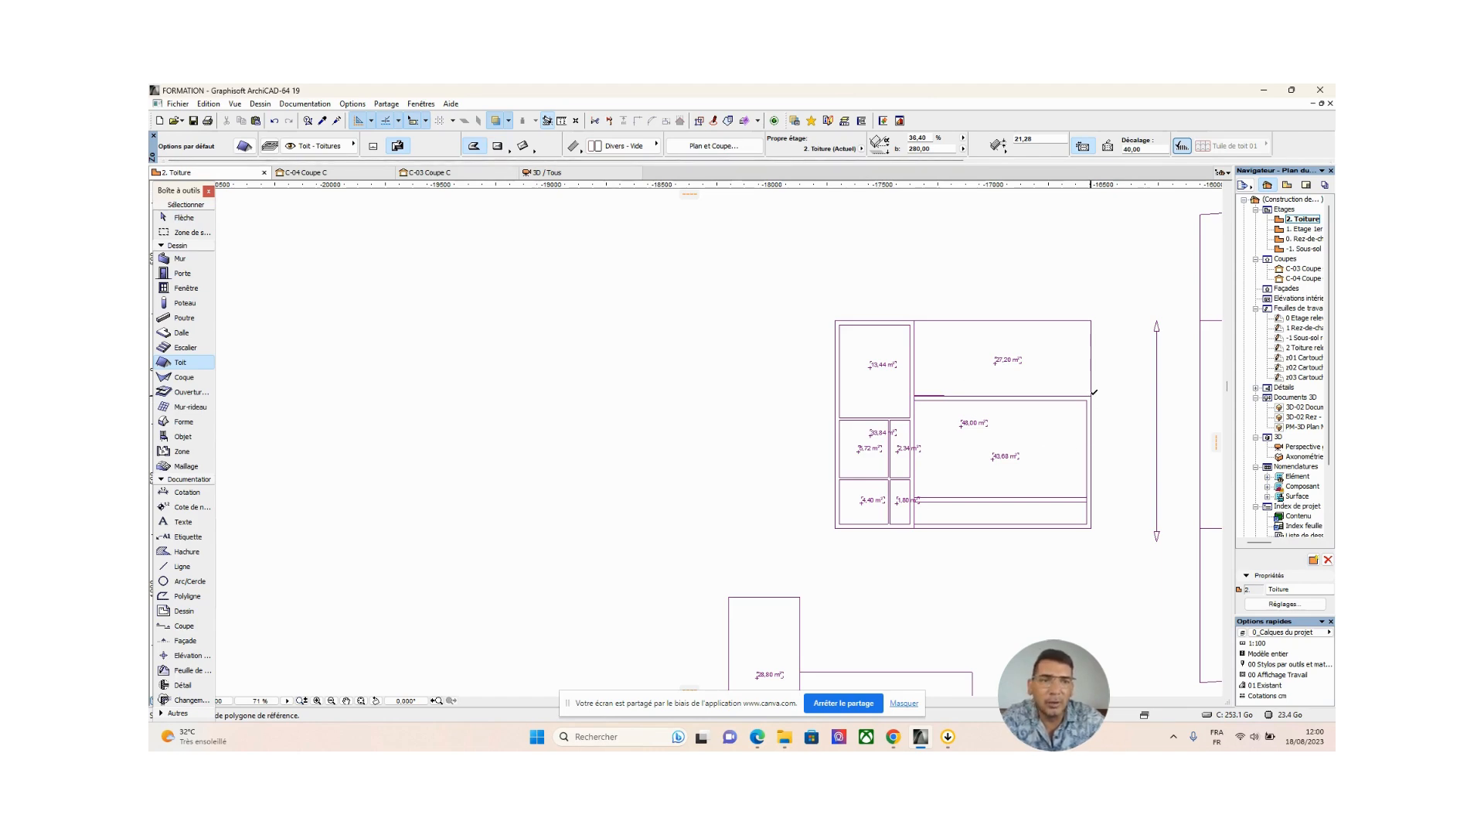
left_click(498, 146)
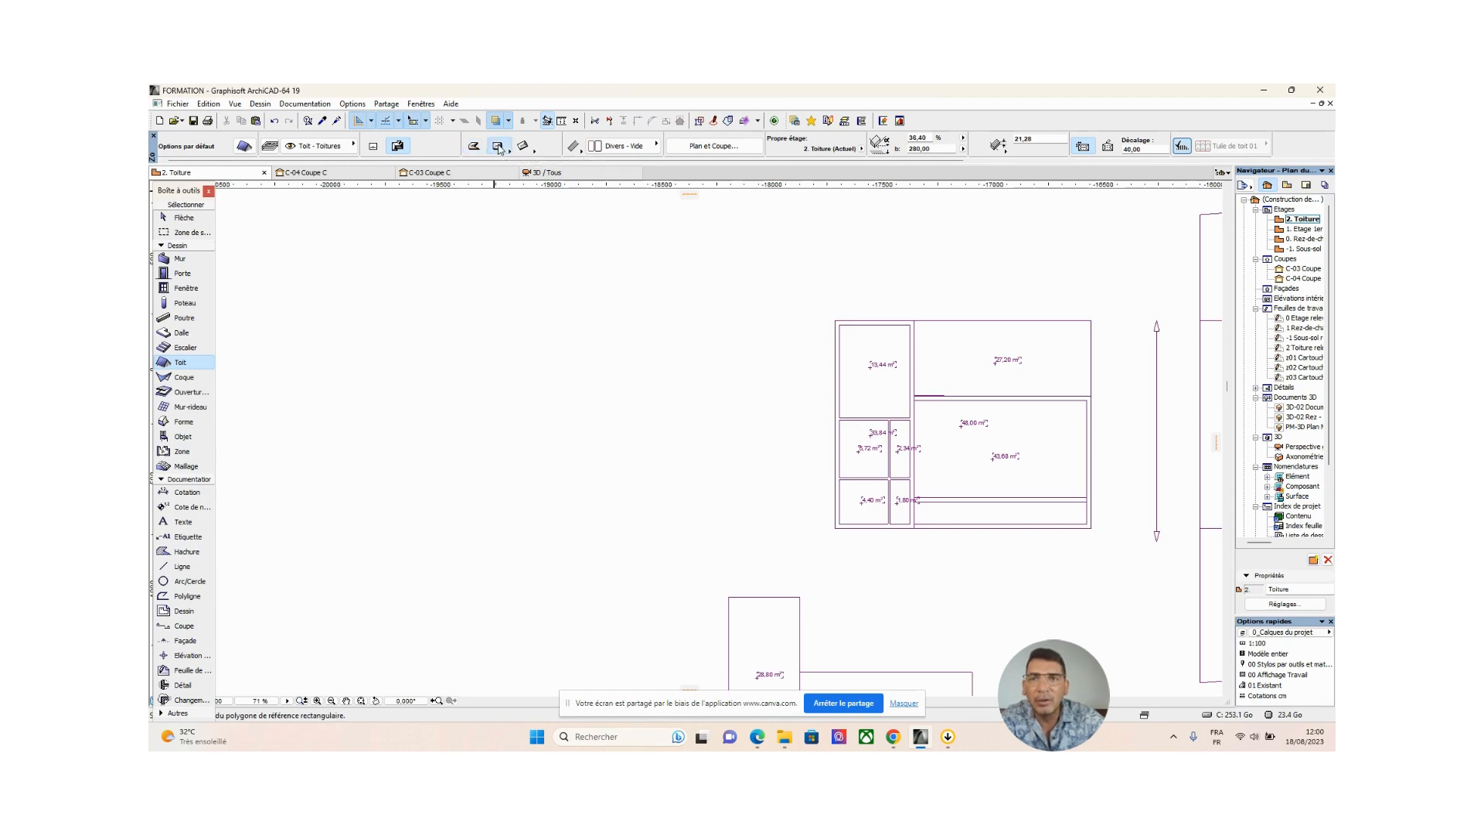
left_click(699, 332)
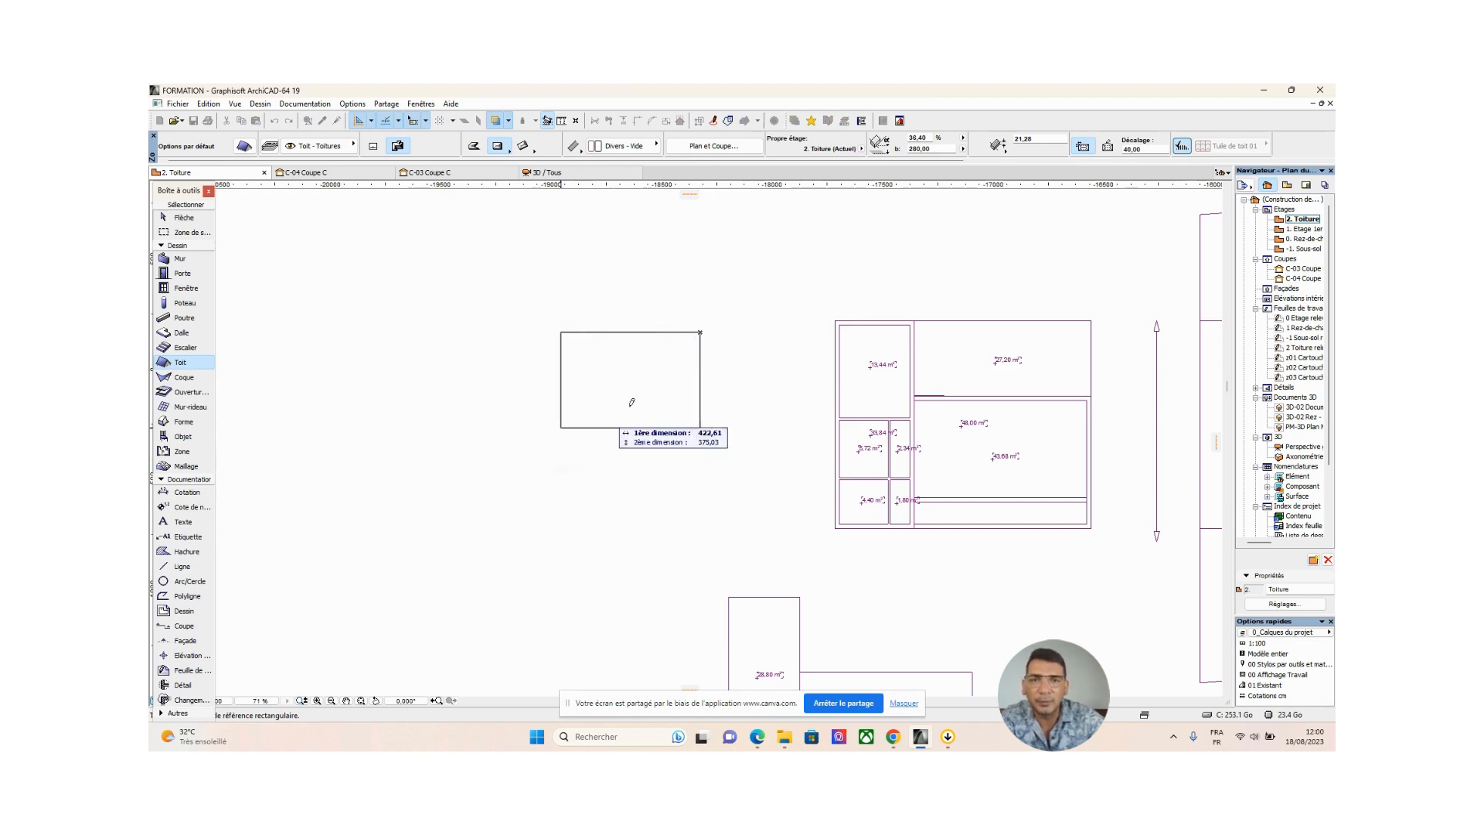
left_click(700, 332)
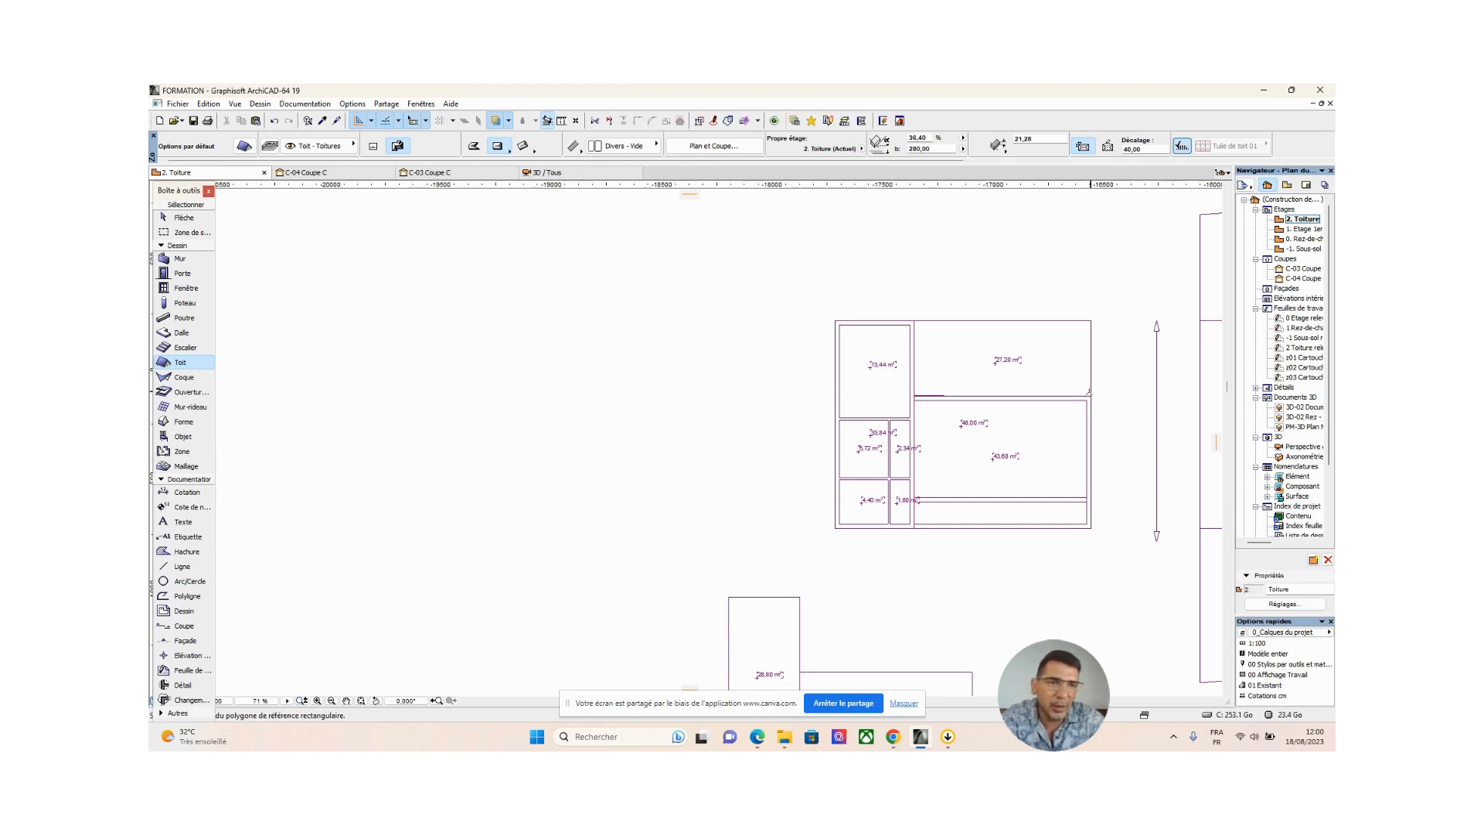
left_click(1090, 395)
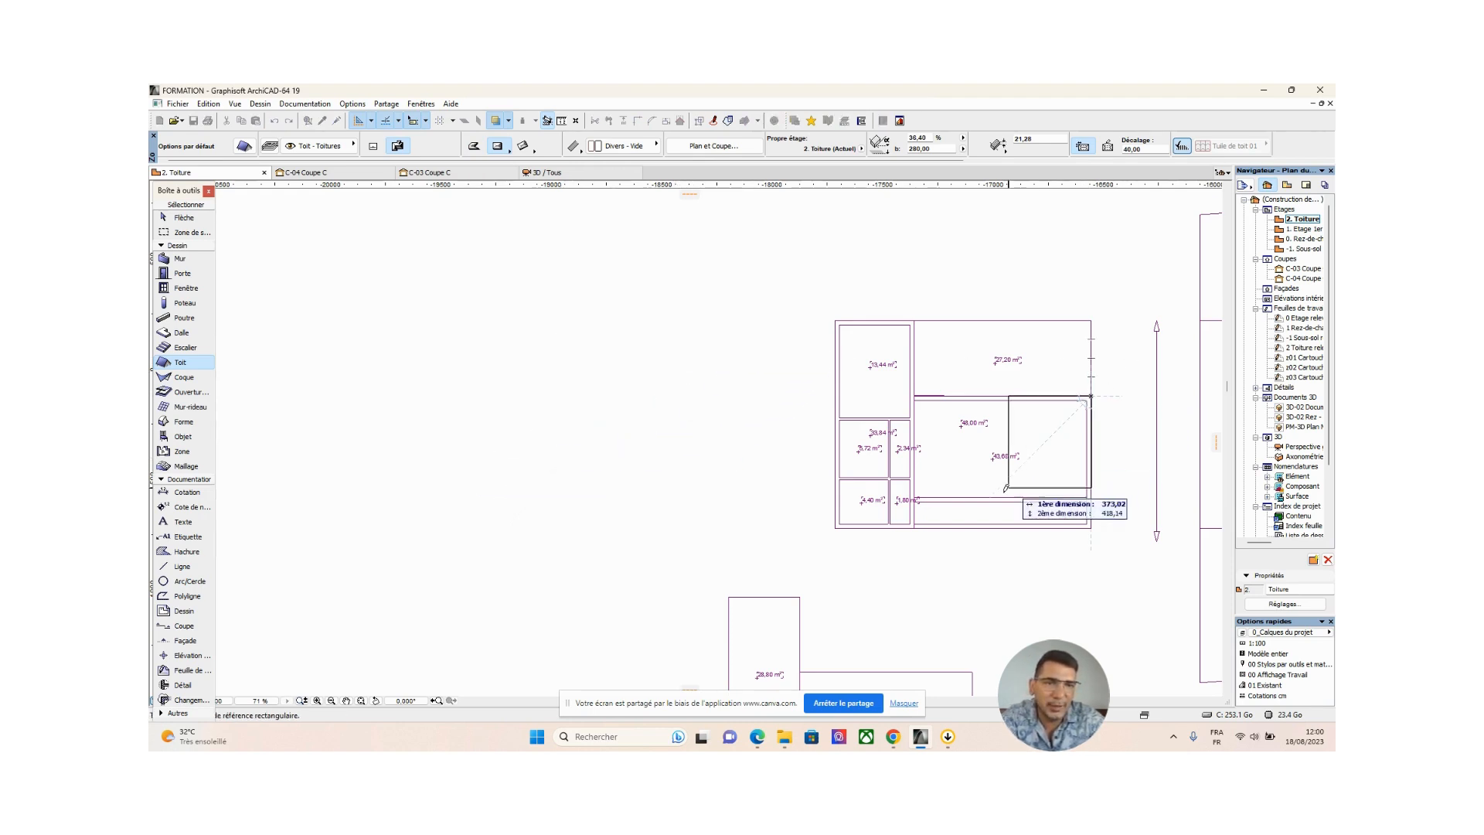
left_click(916, 524)
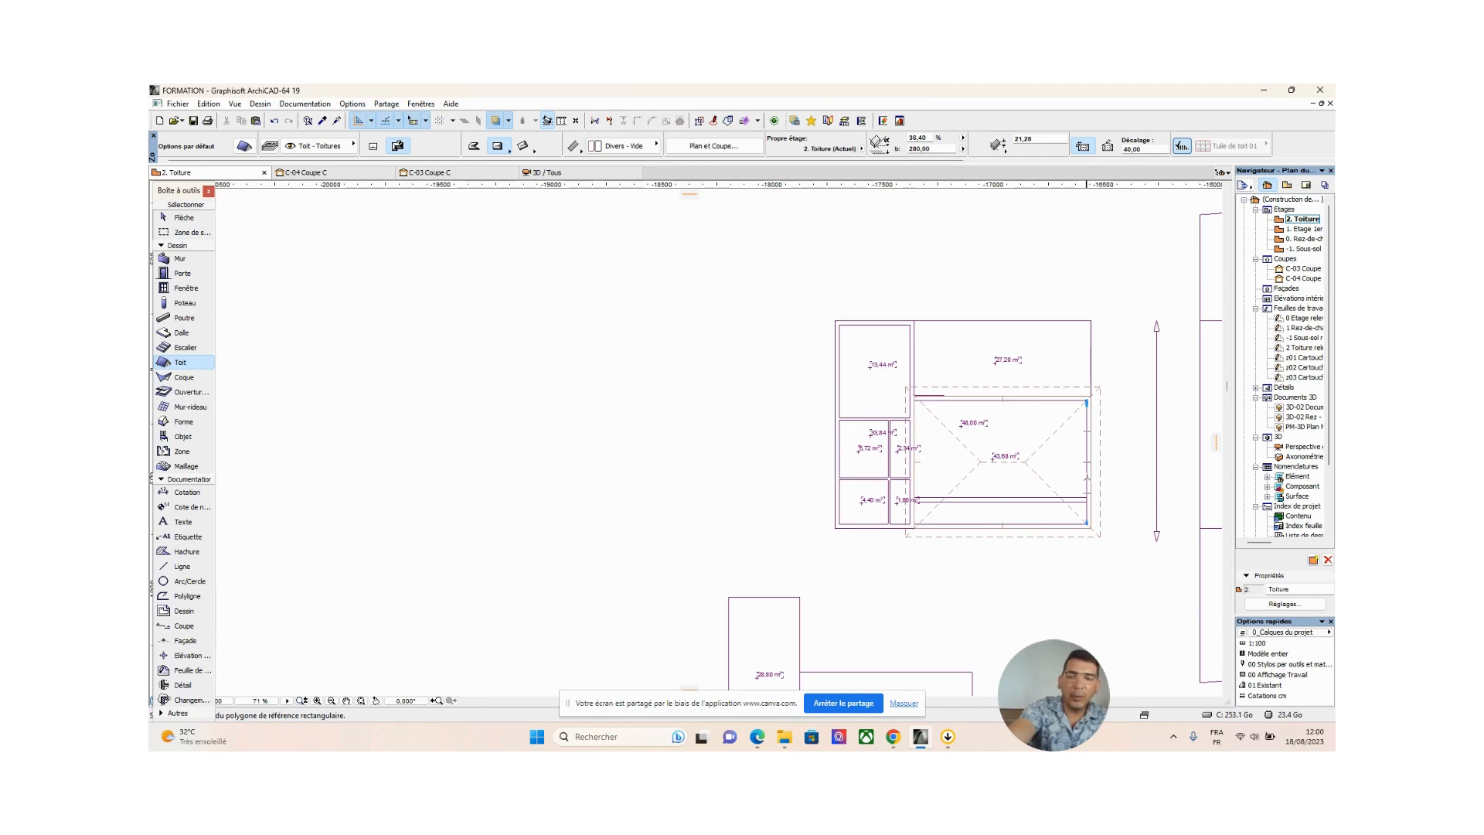
Show the model in 3D and select the new rectangular roof above the building
key("F3")
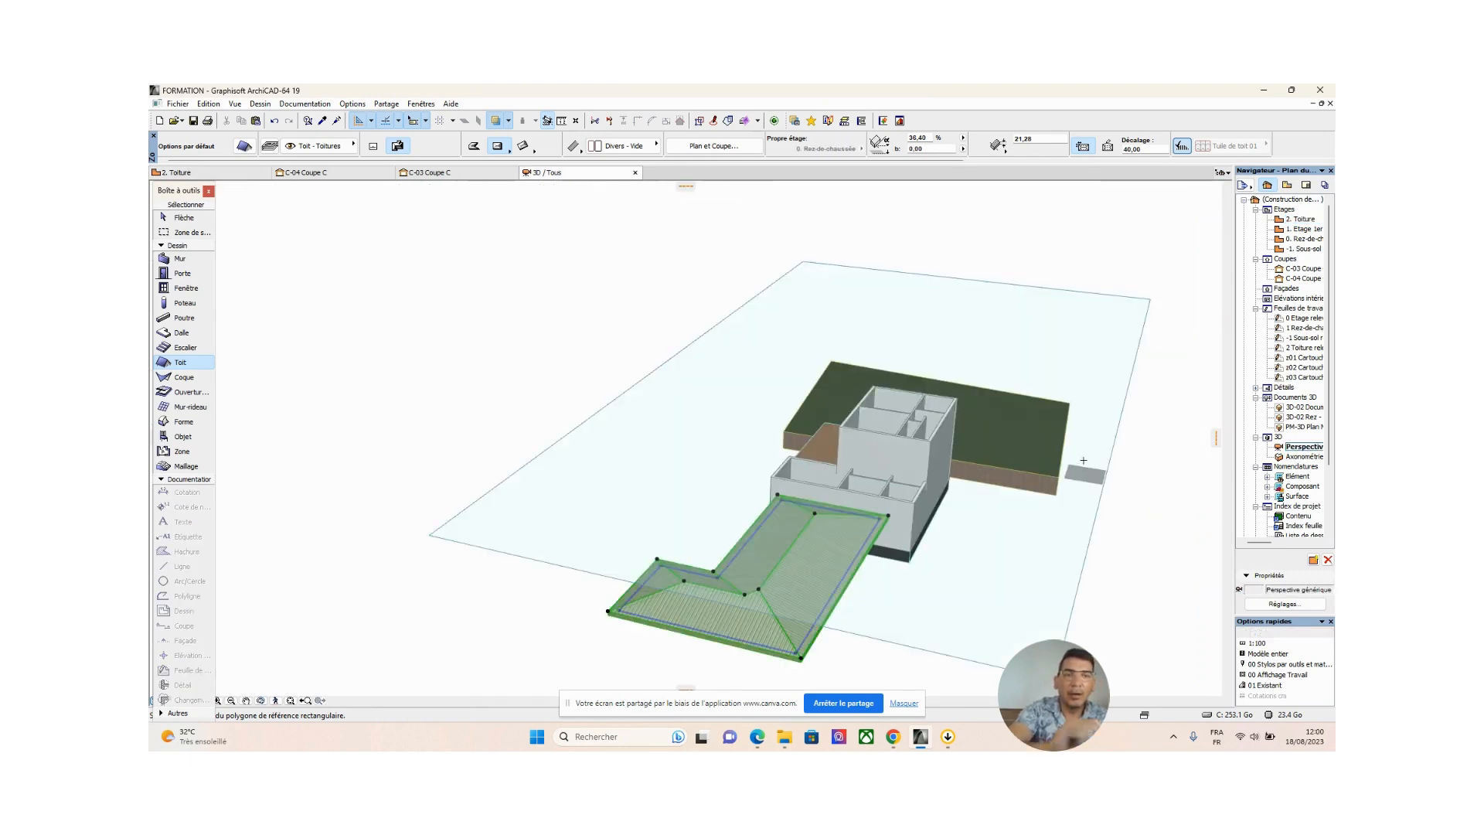
middle_click_drag(830, 520, 867, 483, "shift")
scroll(867, 483, "up", 3)
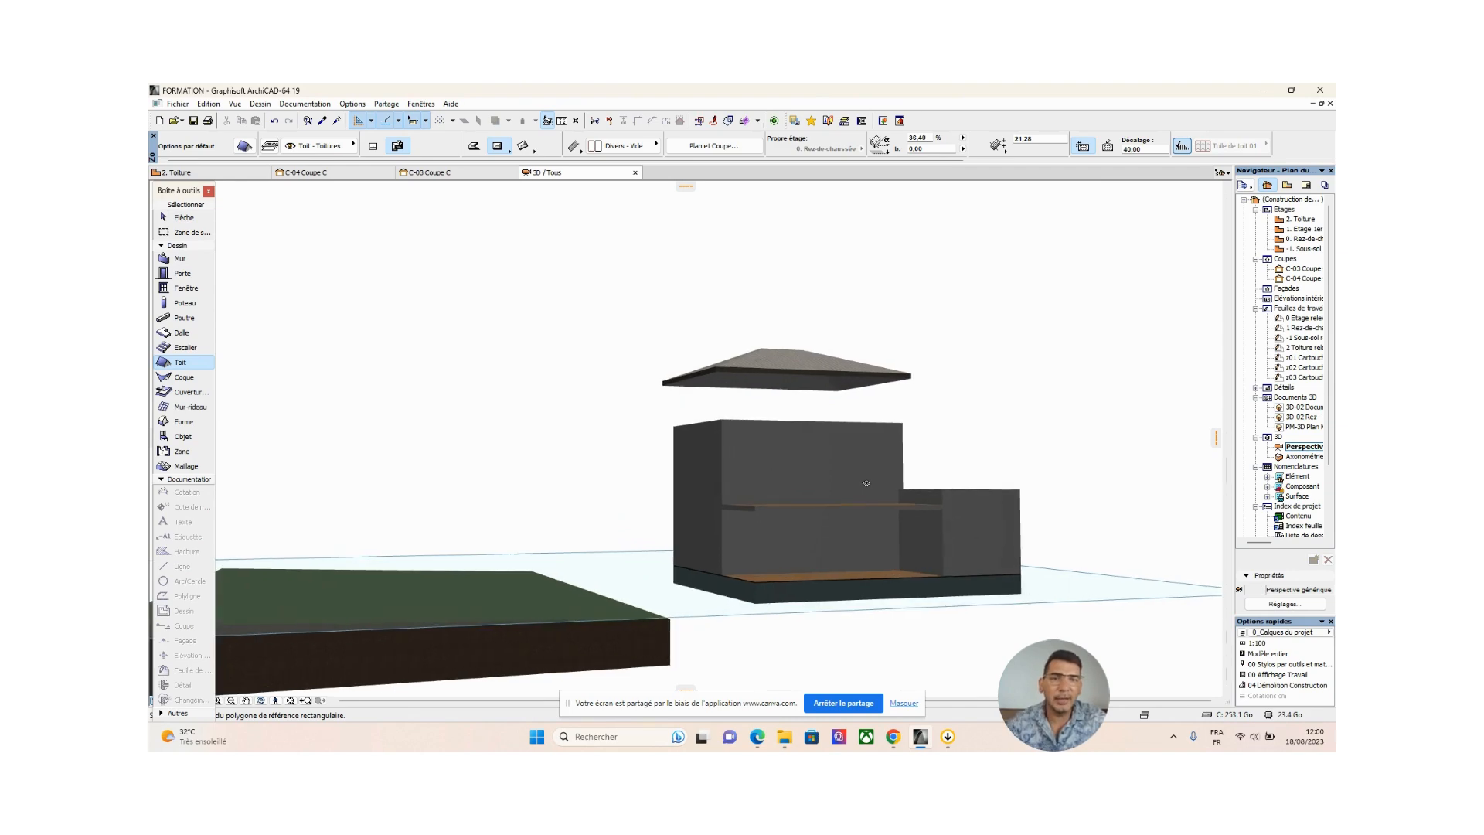
left_click(184, 218)
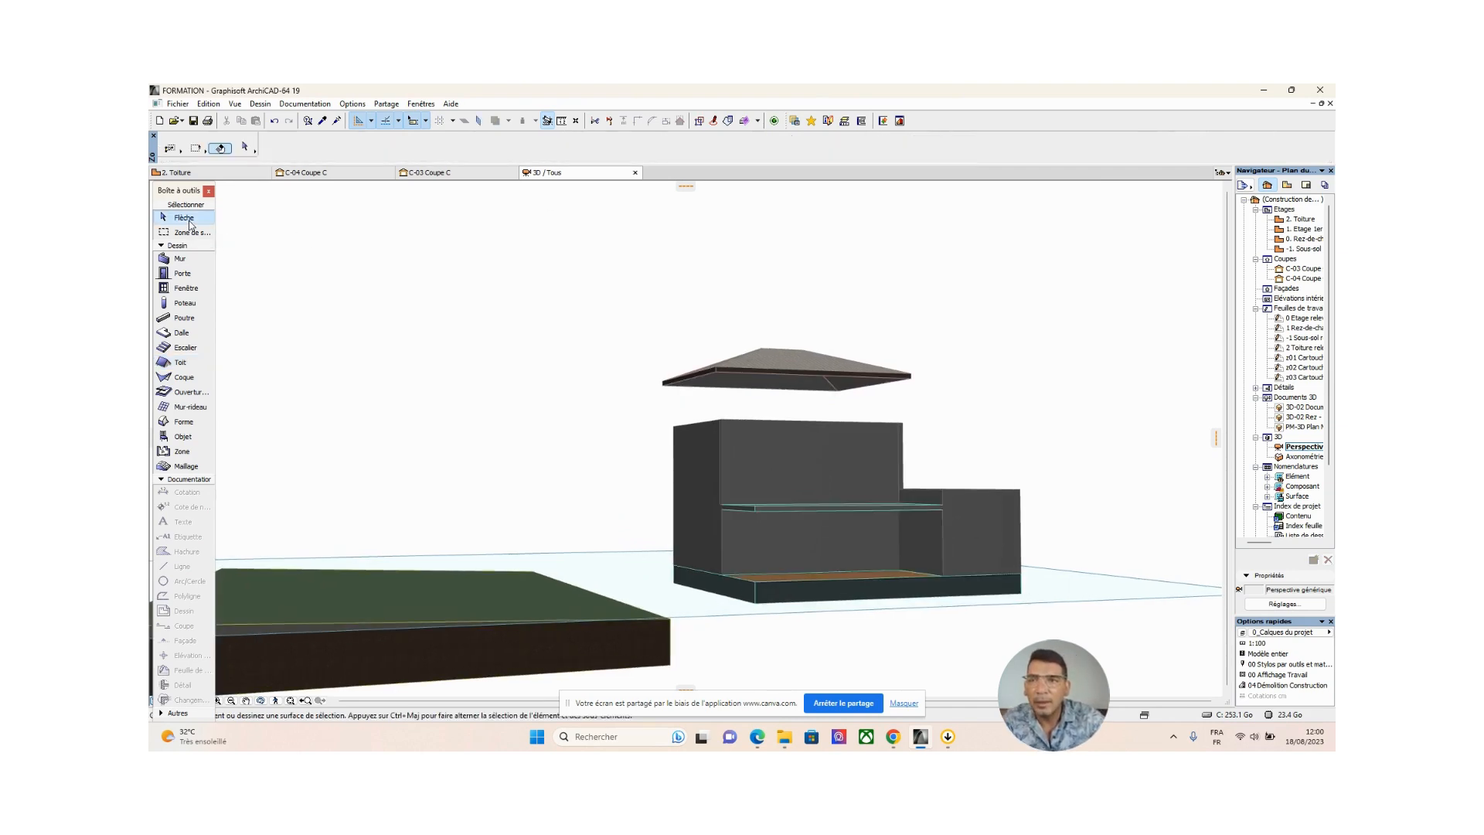
left_click(725, 379)
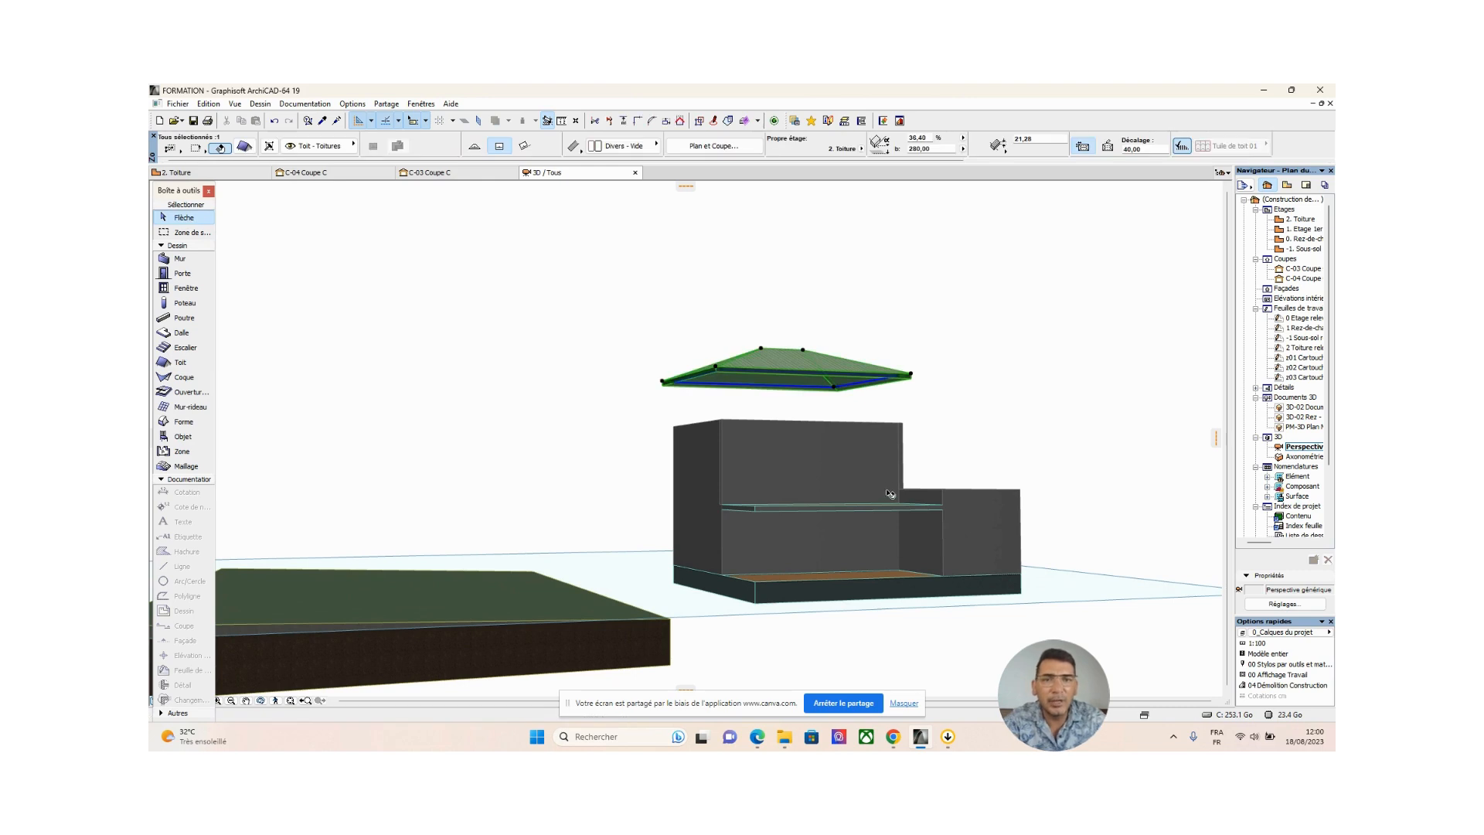
Try lowering the selected roof vertically onto the walls by one of its corners, and undo that move
left_click(717, 371)
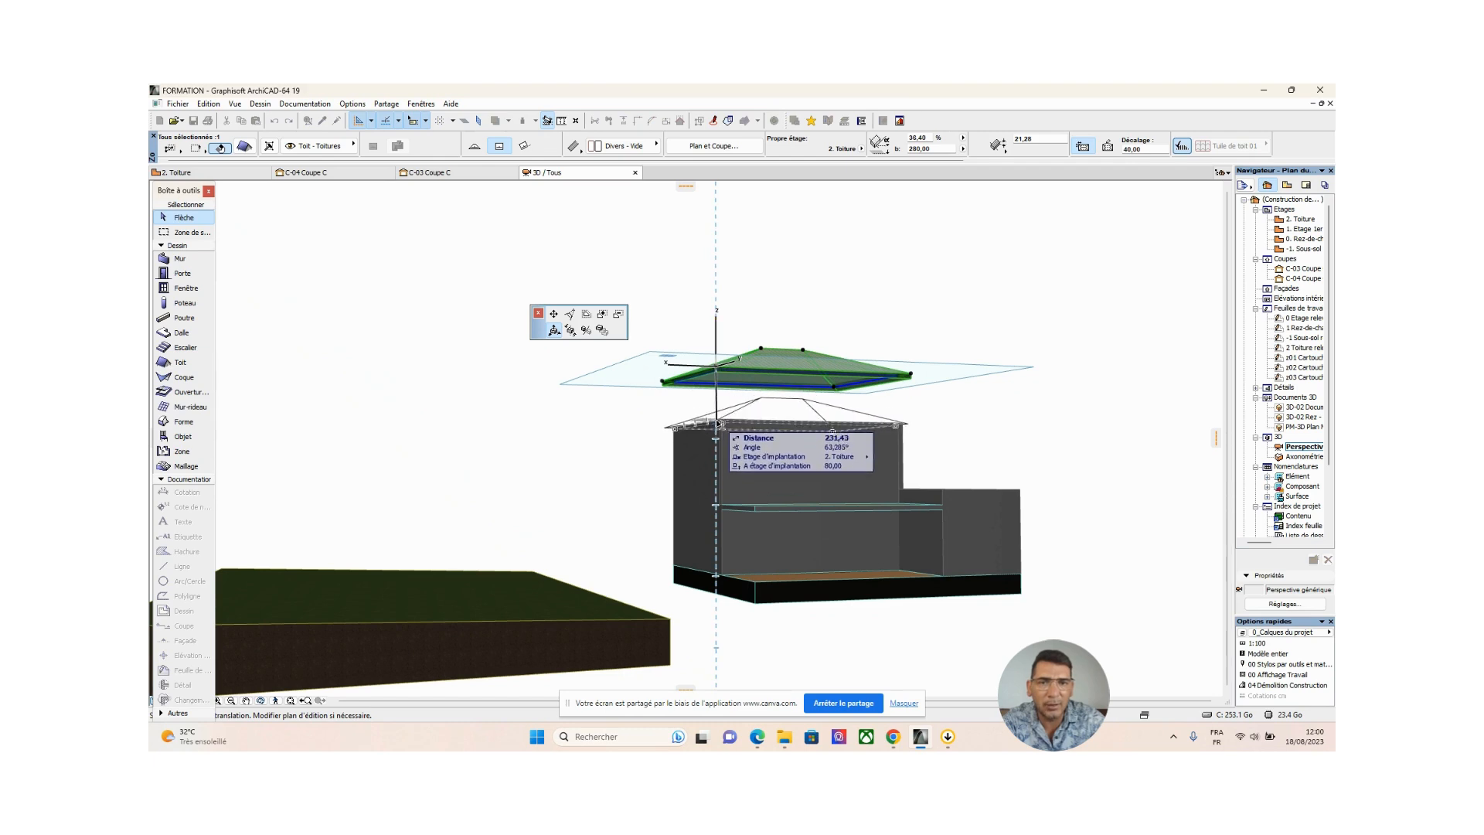
left_click(721, 423)
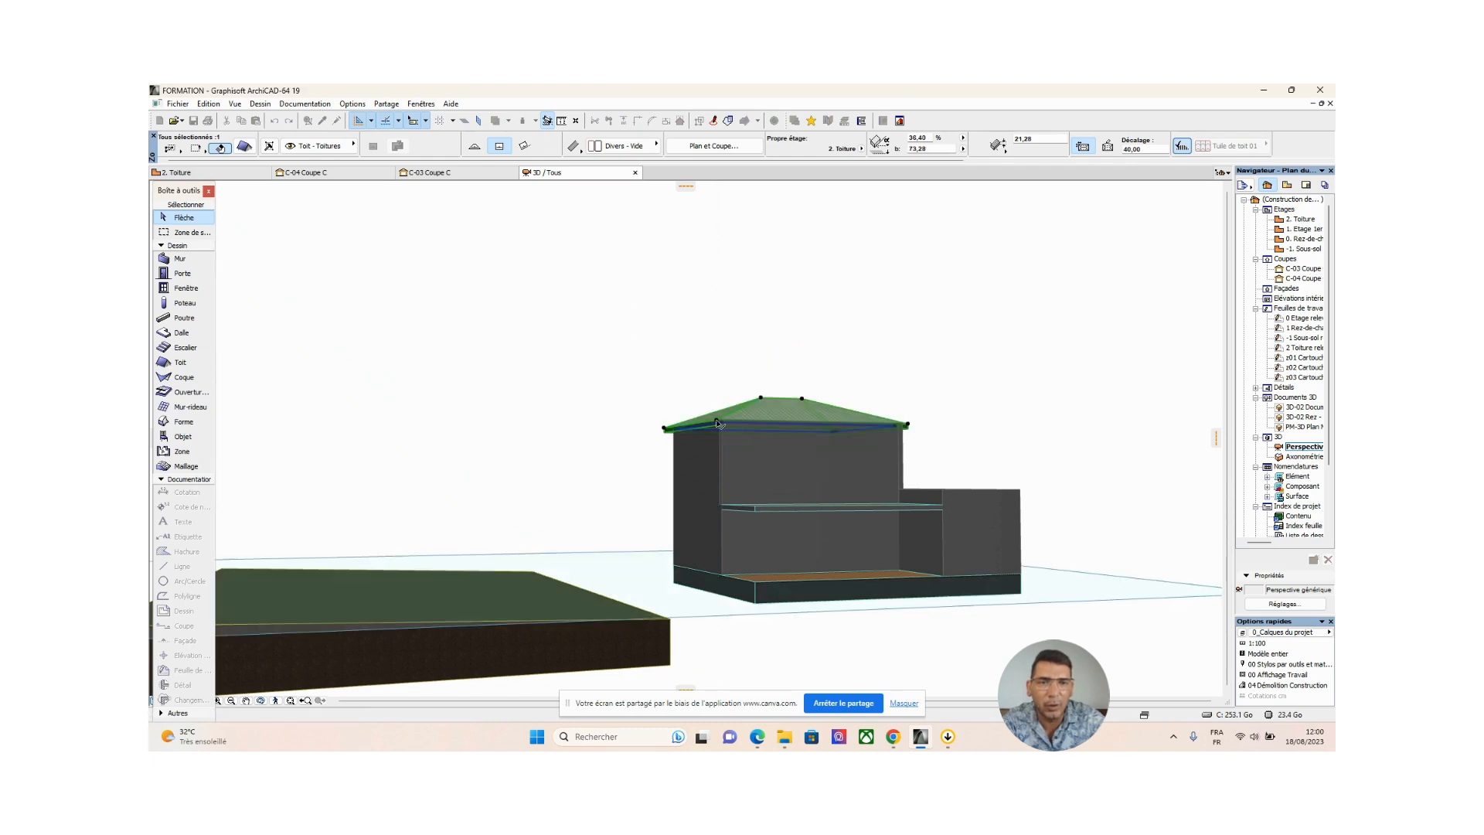
middle_click_drag(720, 484, 1050, 564, "shift")
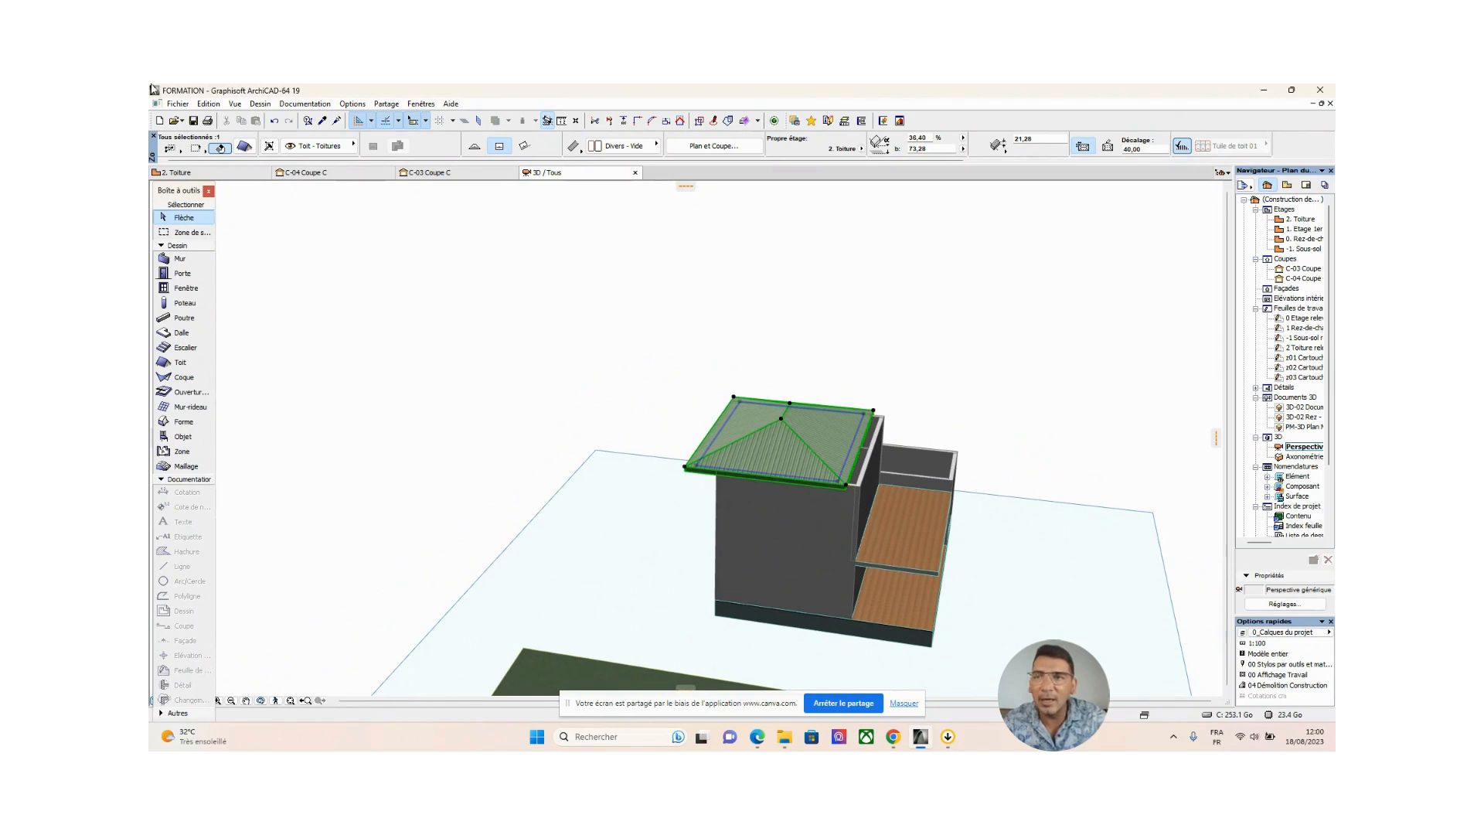
left_click(276, 127)
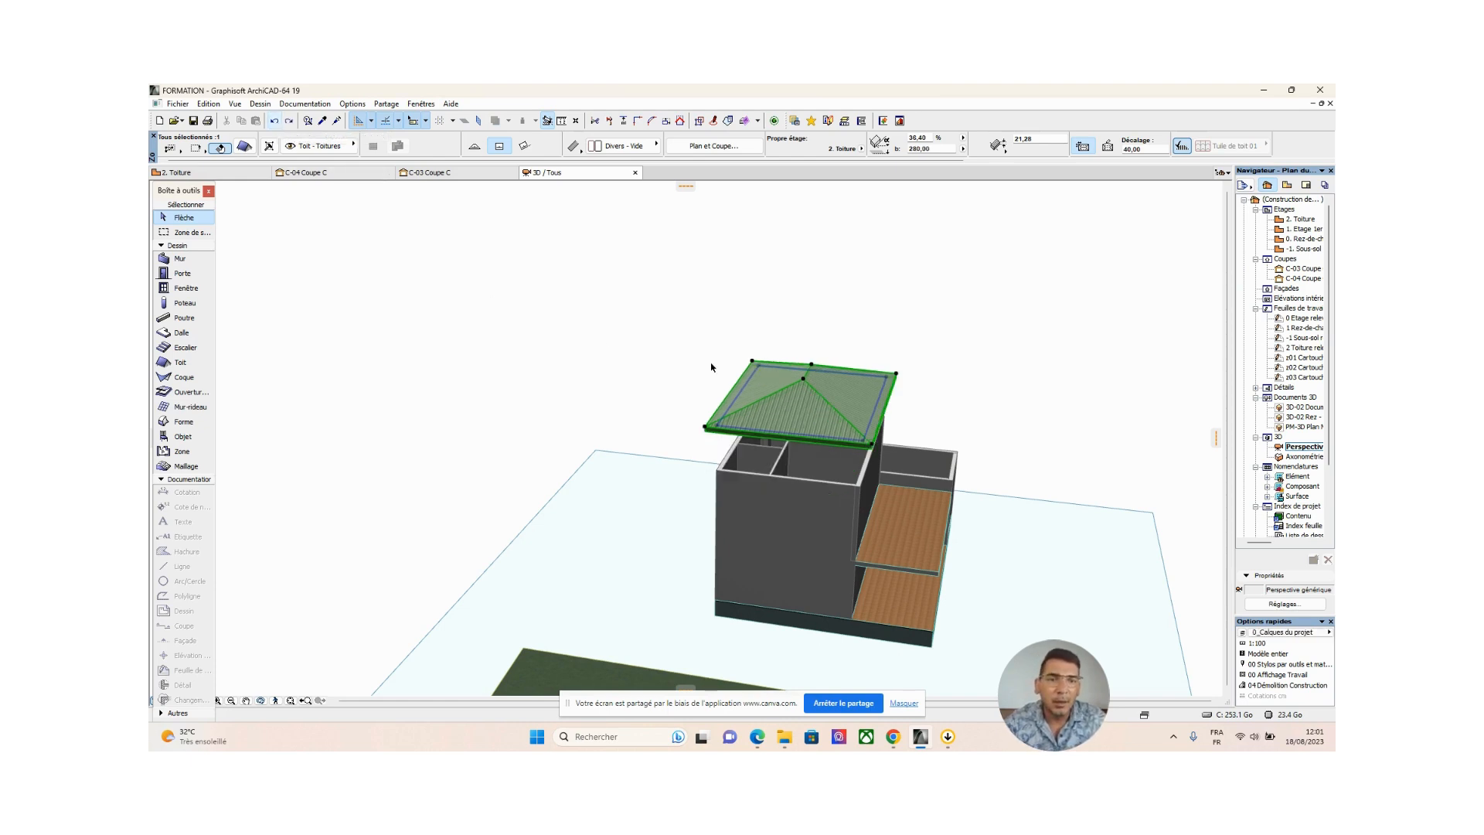
Measure the vertical gap between the wall top and the roof's underside in section C-04 Coupe C
middle_click_drag(825, 518, 752, 471, "shift")
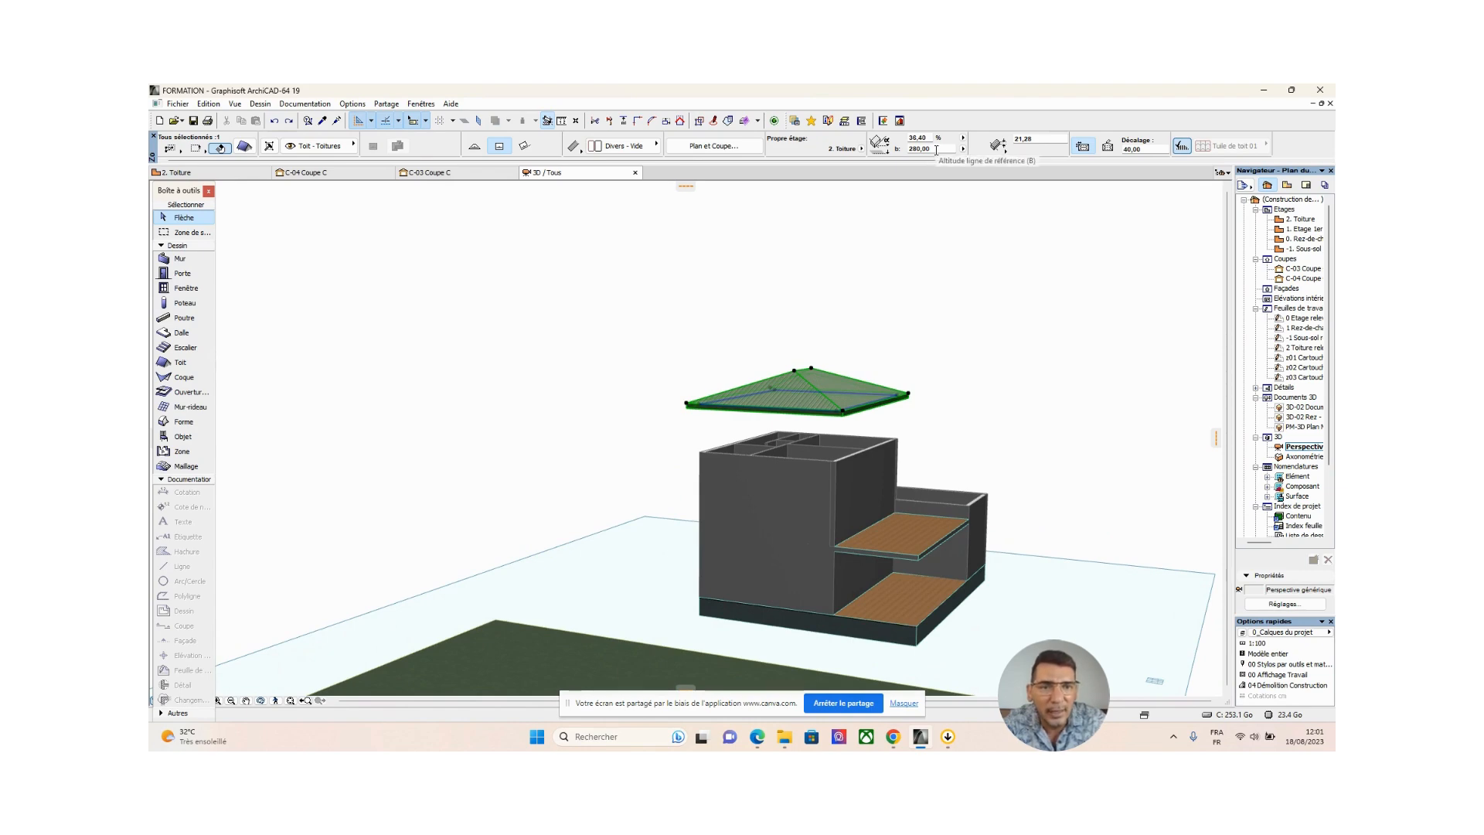
middle_click_drag(772, 511, 903, 441, "shift")
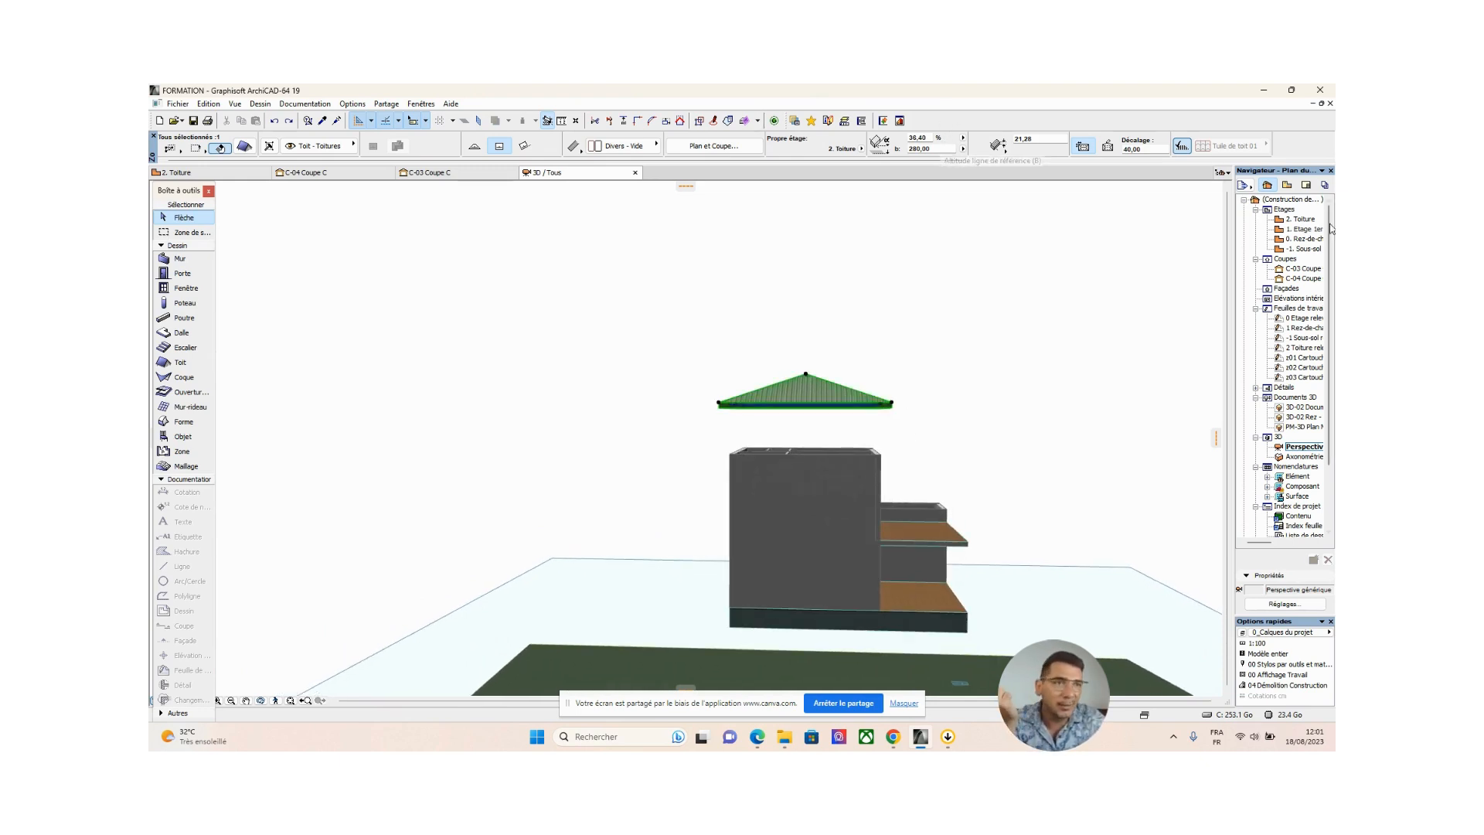
left_click(1307, 281)
double_click(1306, 281)
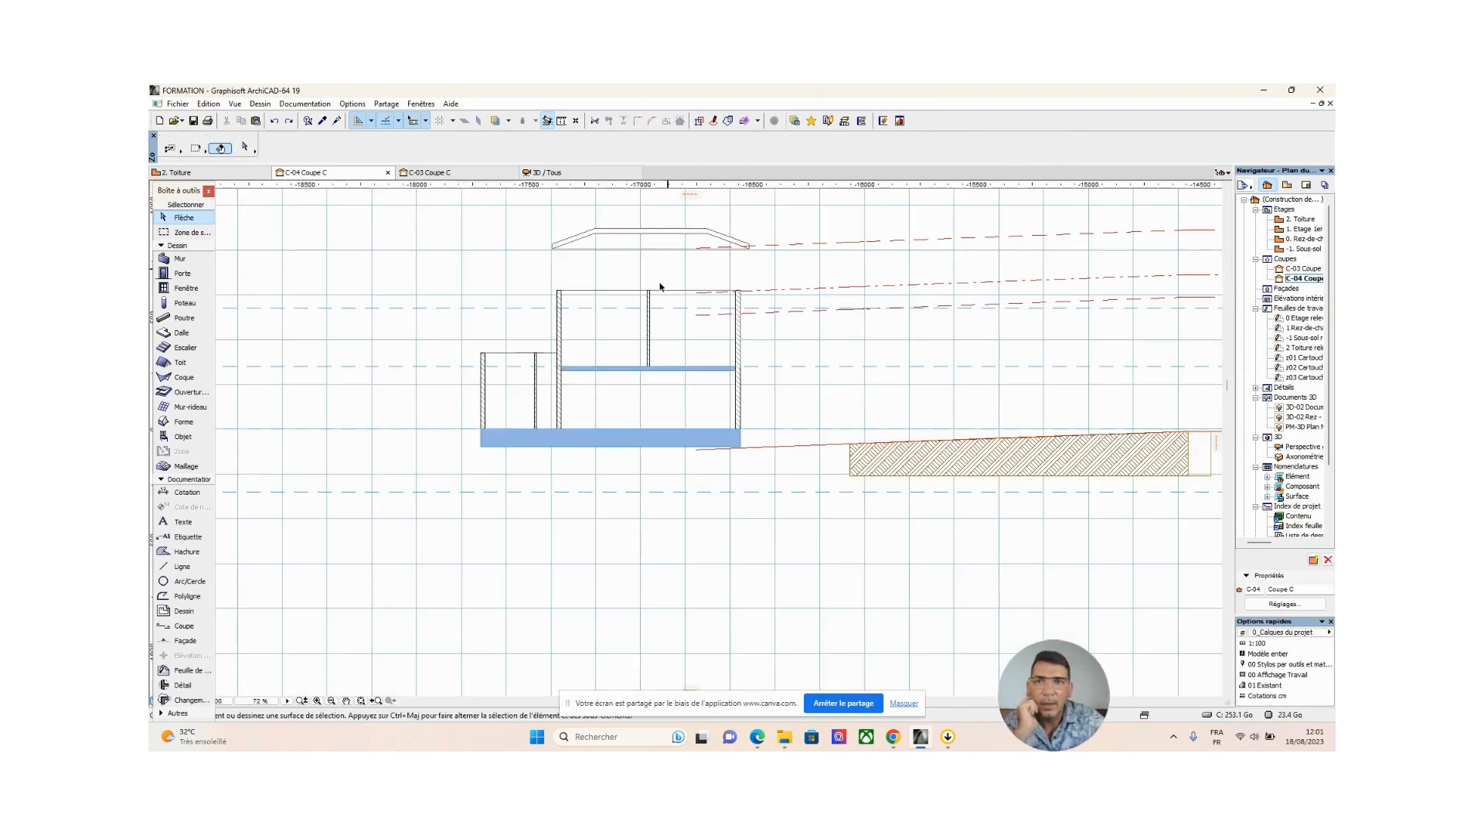
left_click(562, 121)
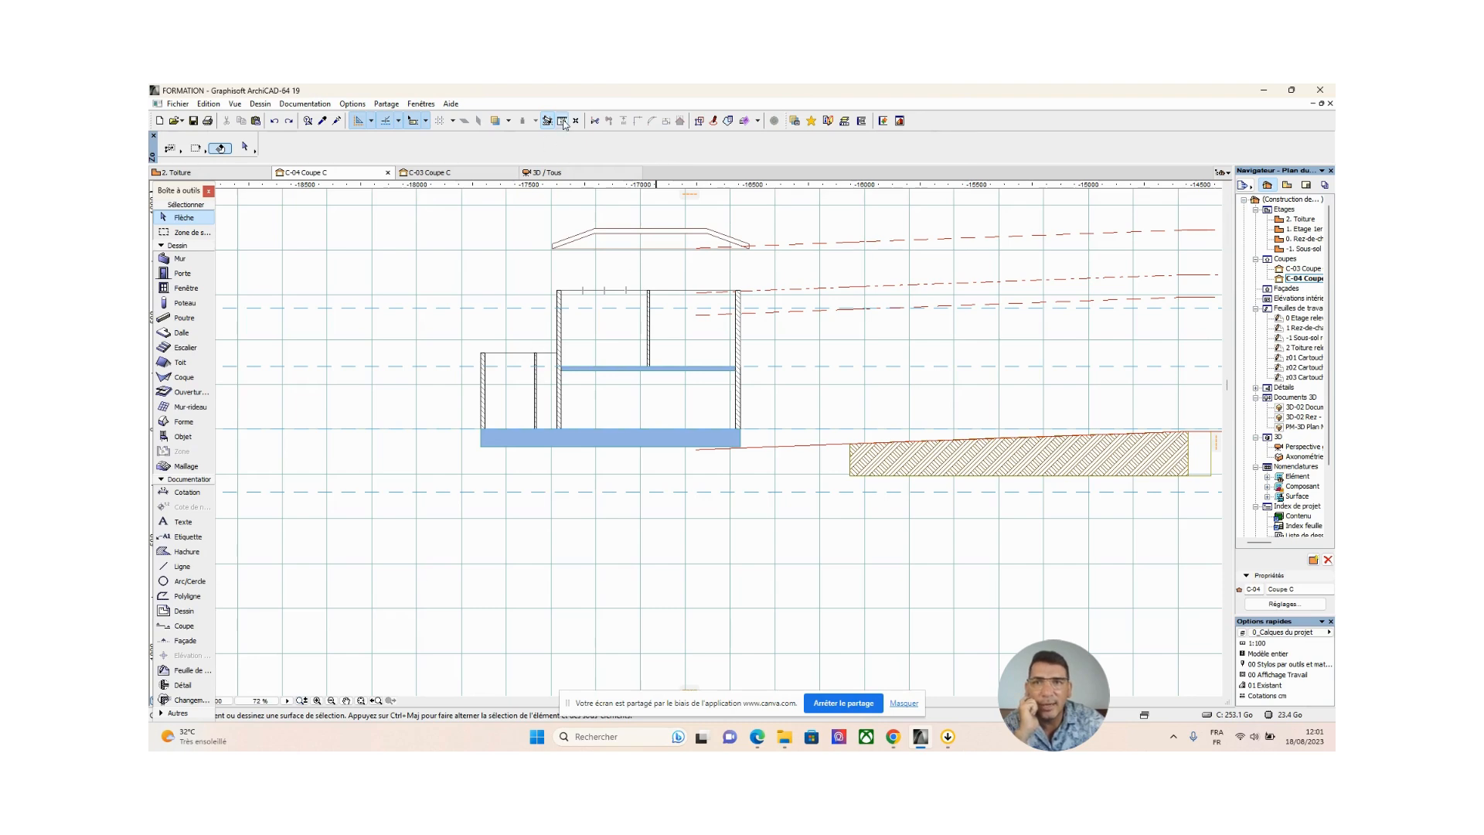
left_click(558, 290)
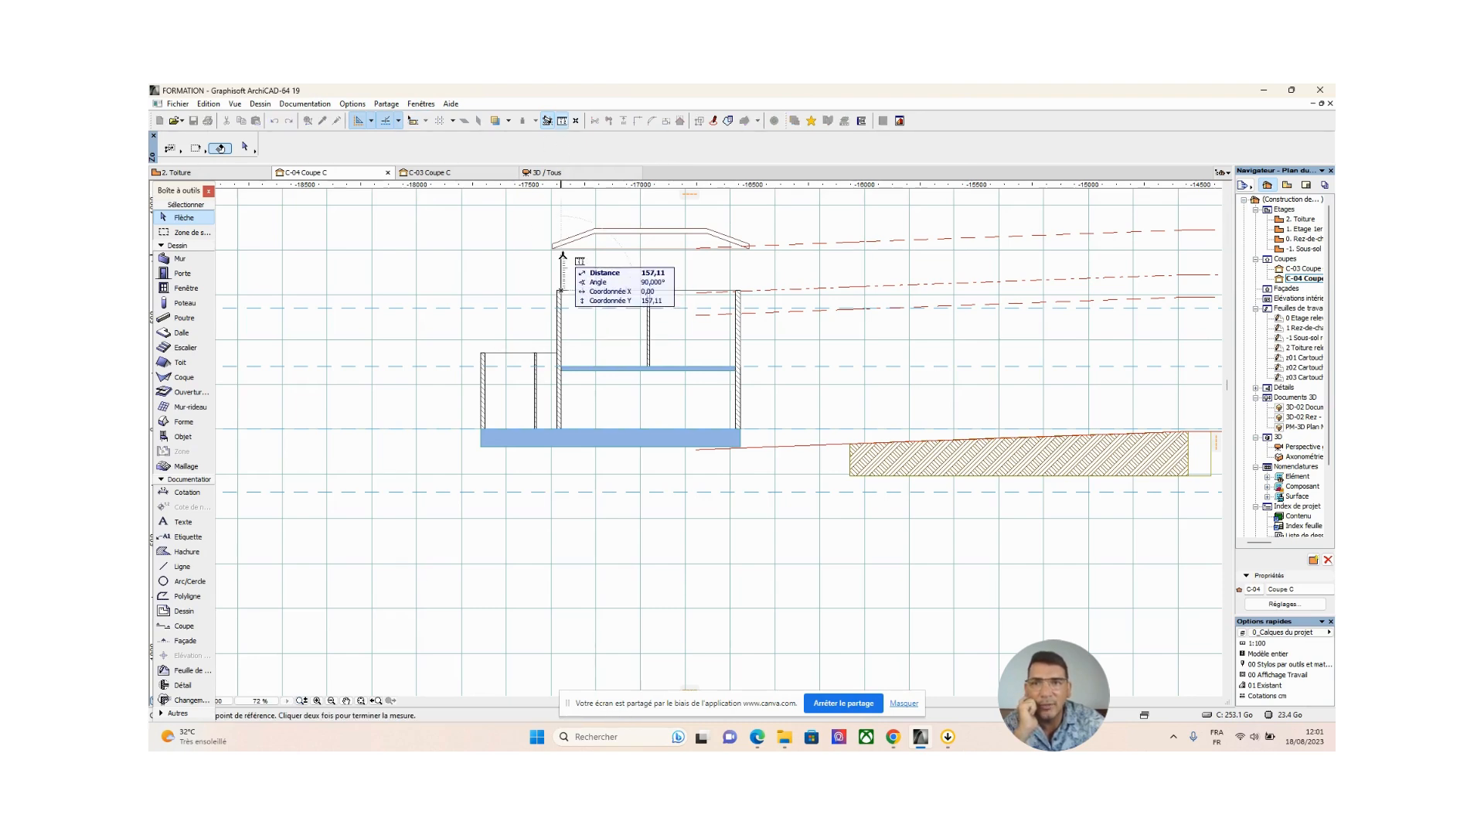
scroll(561, 251, "down", 1)
scroll(561, 251, "up", 1)
scroll(561, 250, "up", 4)
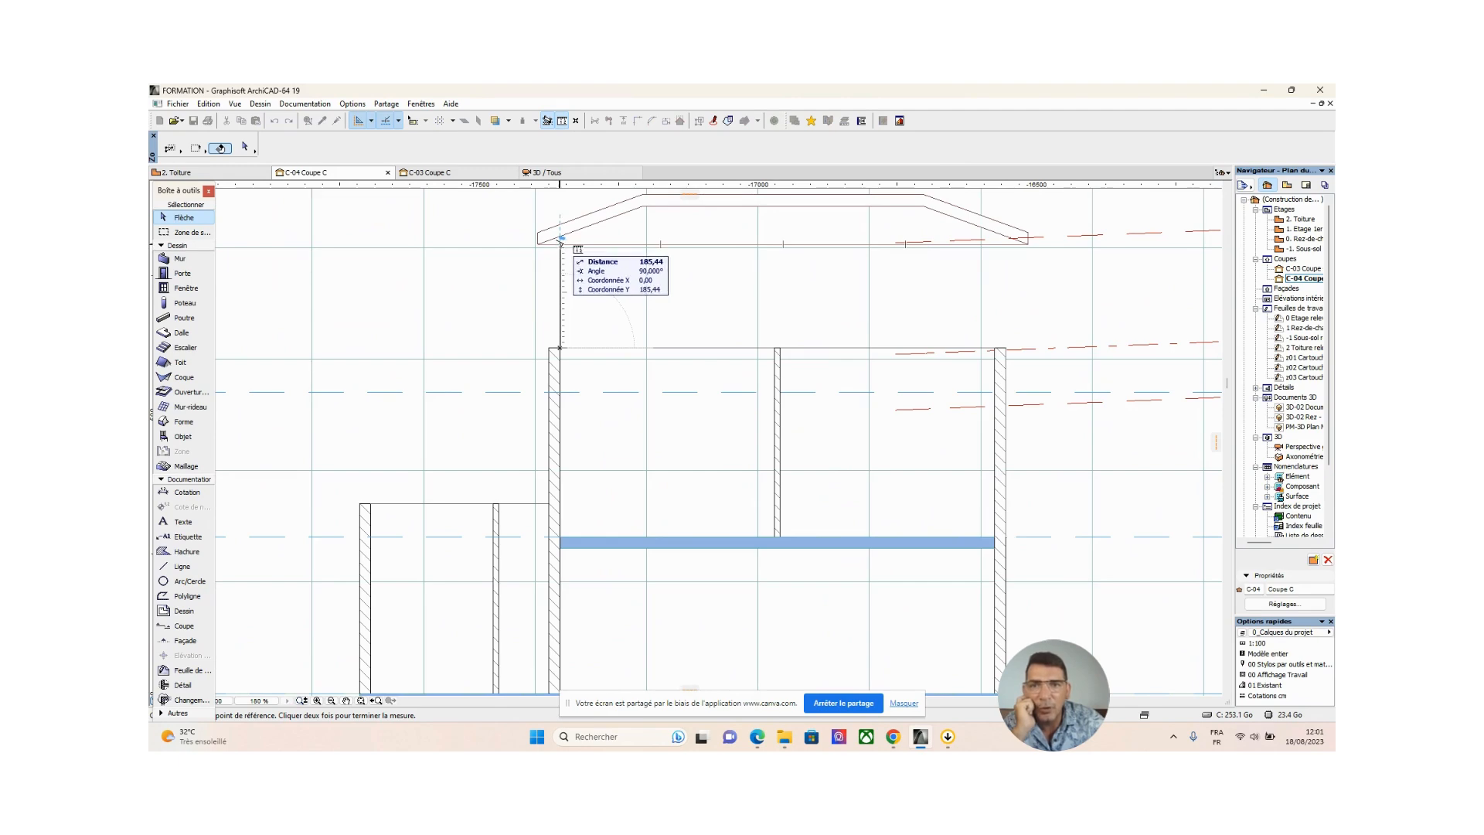
right_click(560, 244)
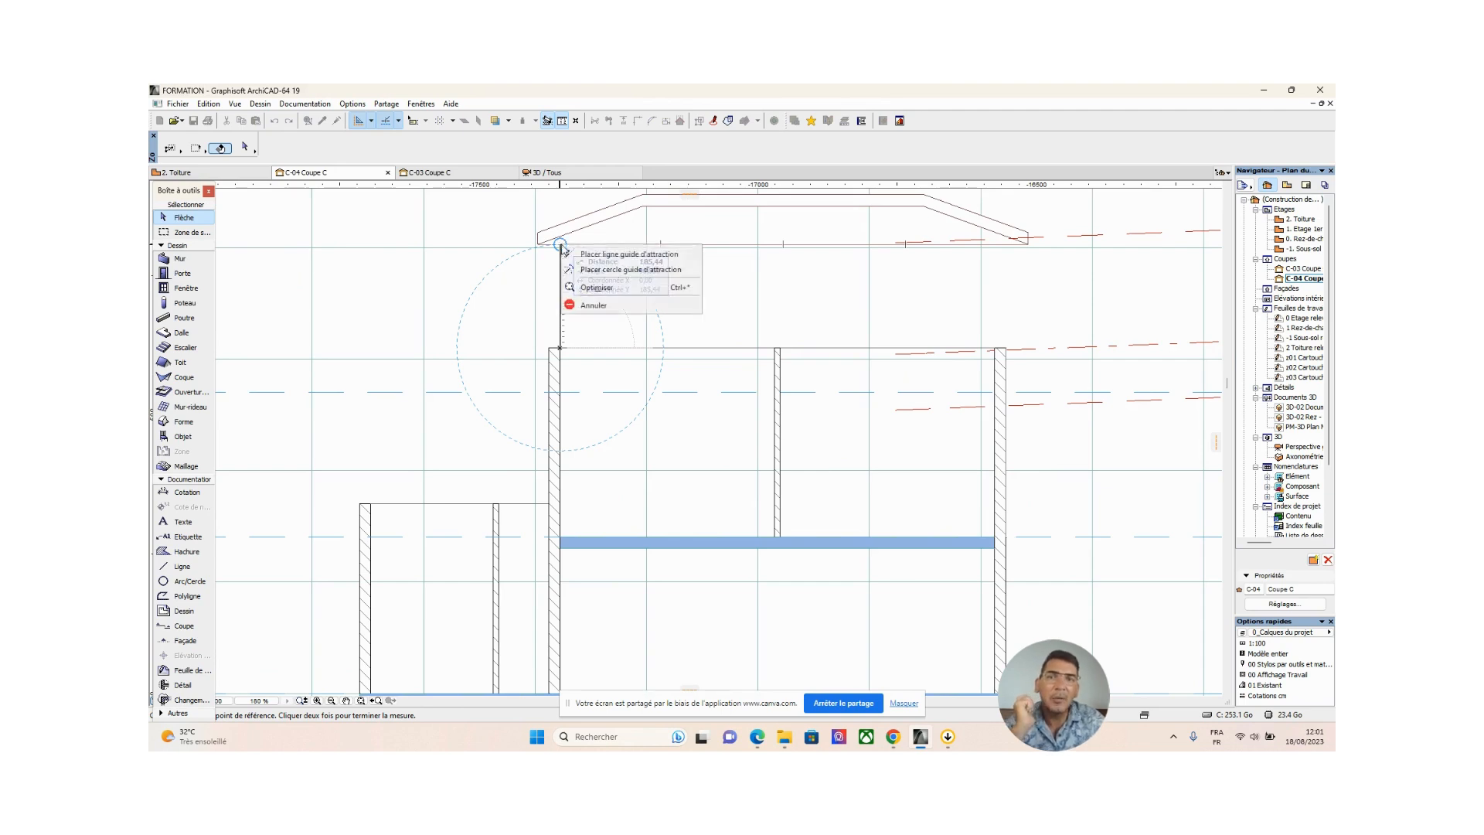
left_click(592, 301)
Return to the 3D view and set the selected roof's reference line altitude to 80,00 relative to the Toiture storey
key("F3")
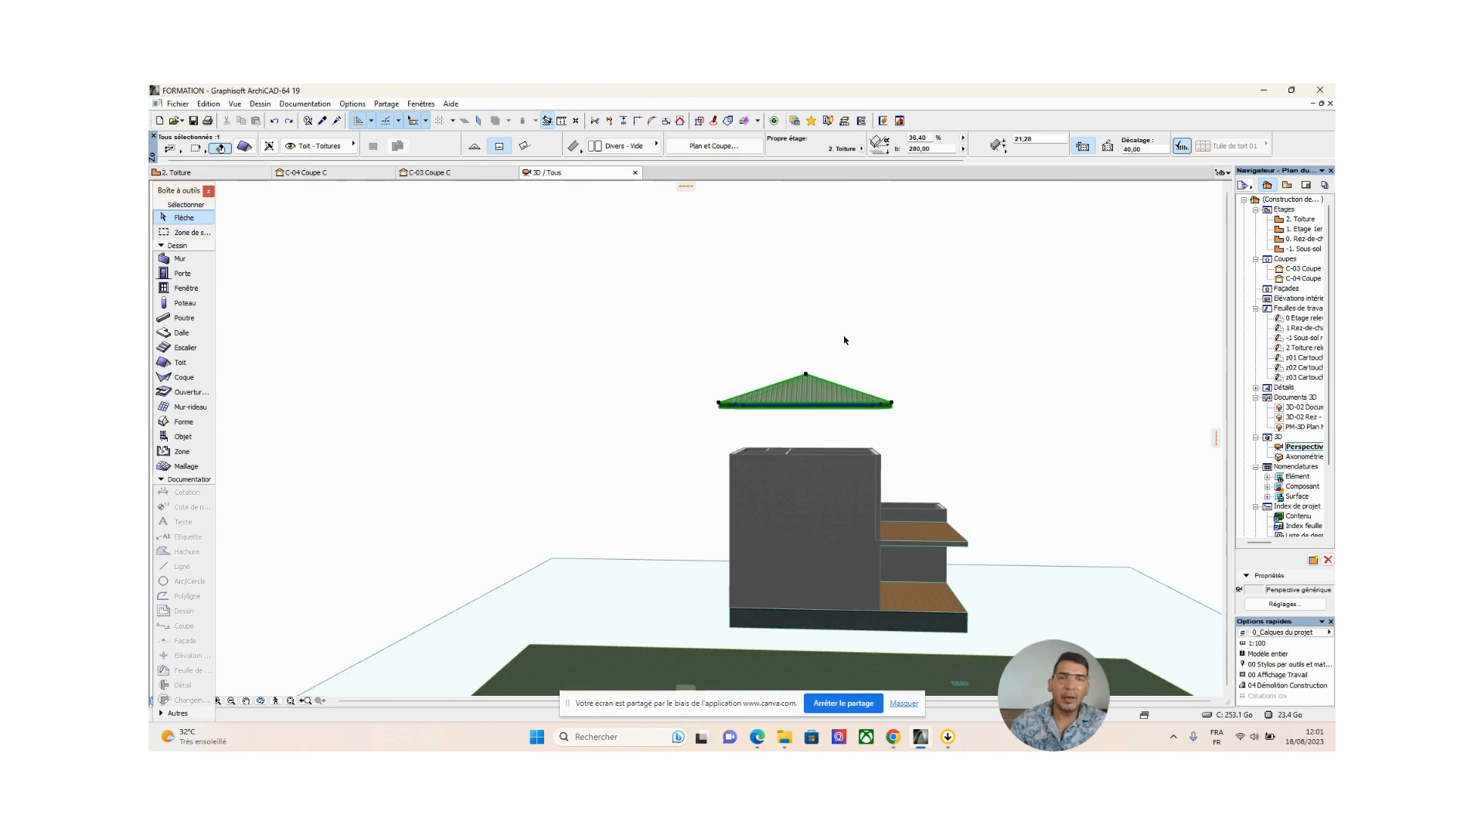
middle_click_drag(724, 459, 861, 444, "shift")
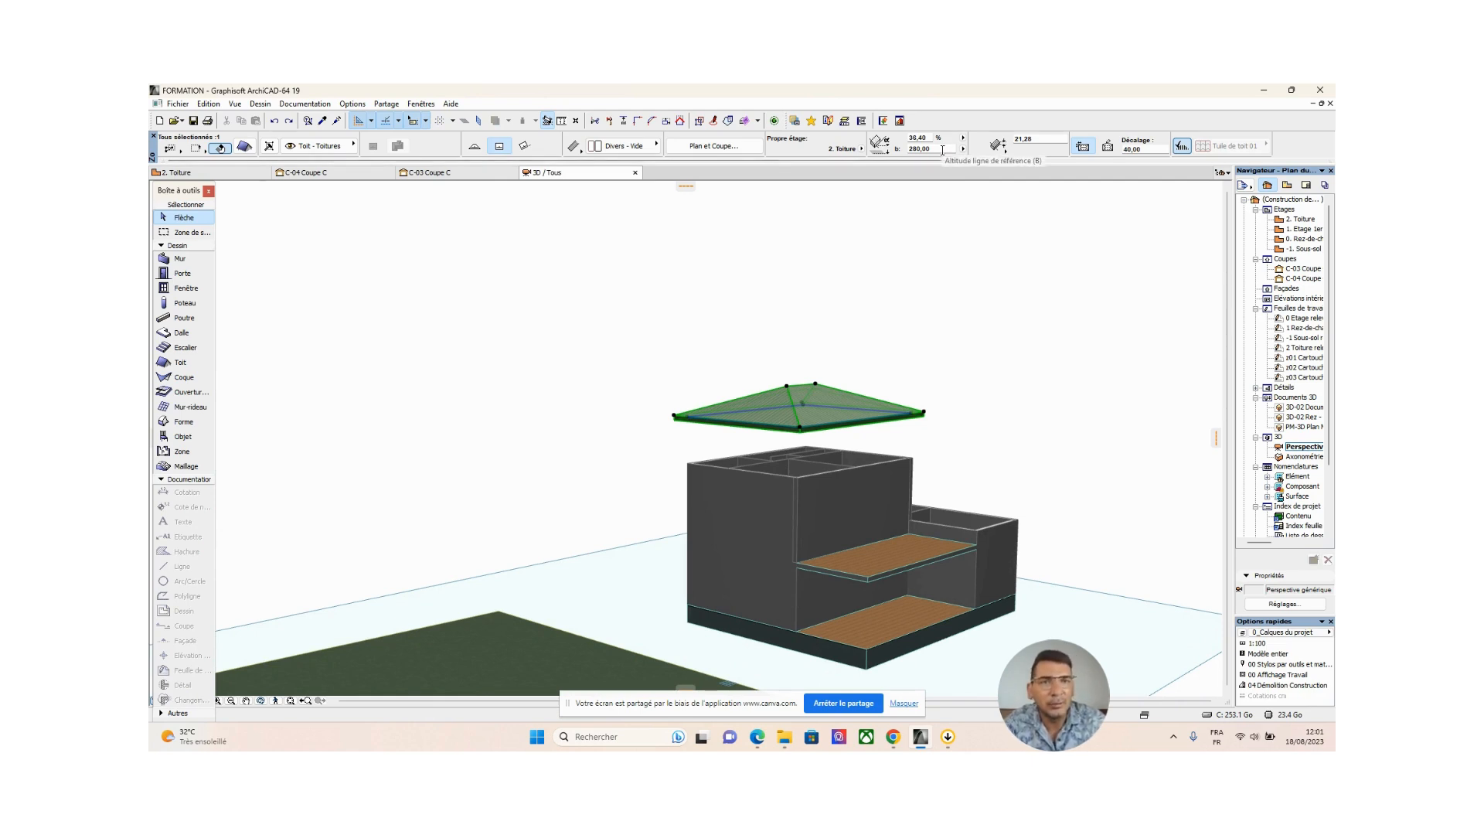
left_click(939, 149)
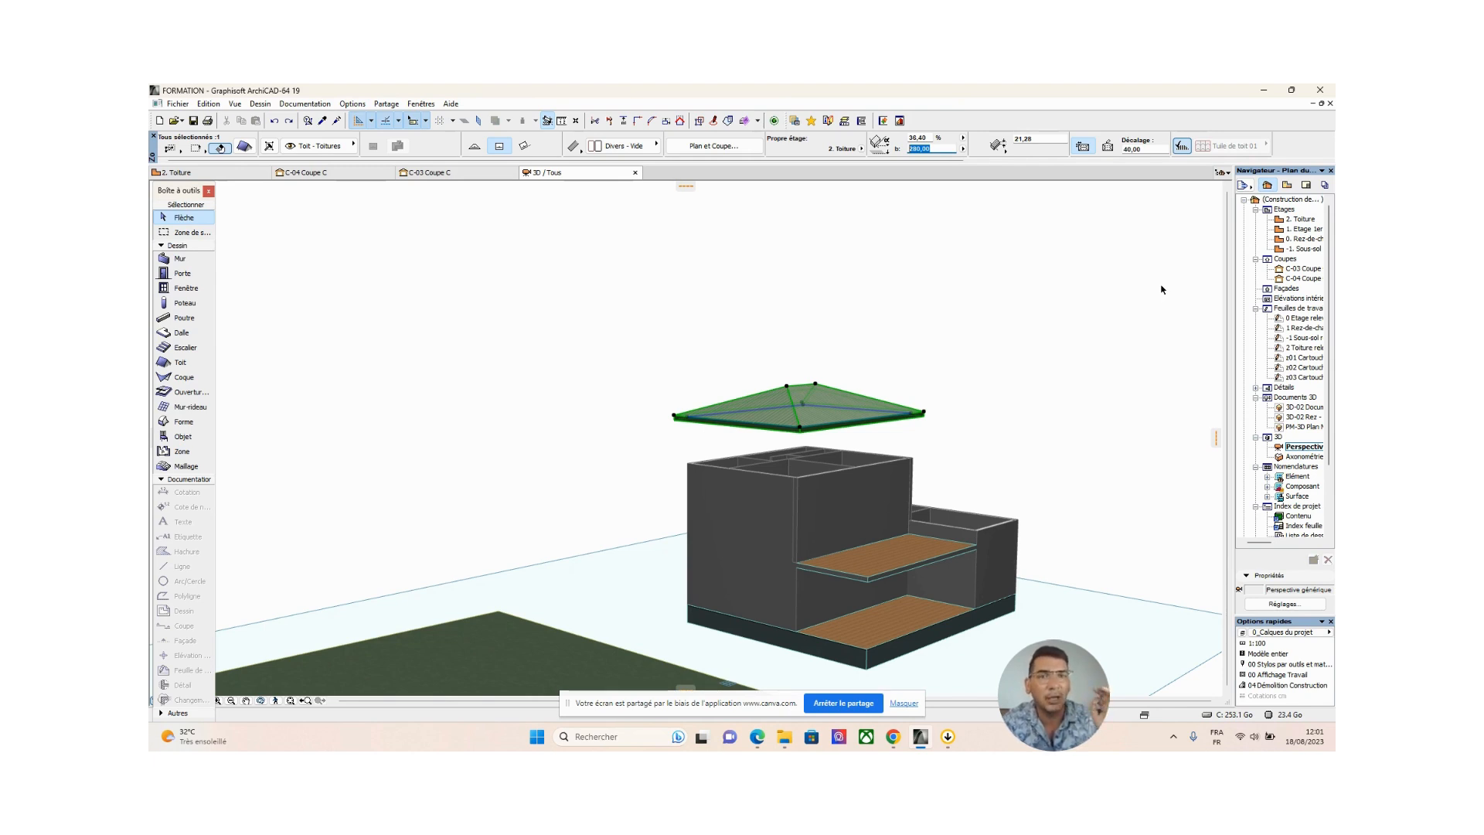
type("8")
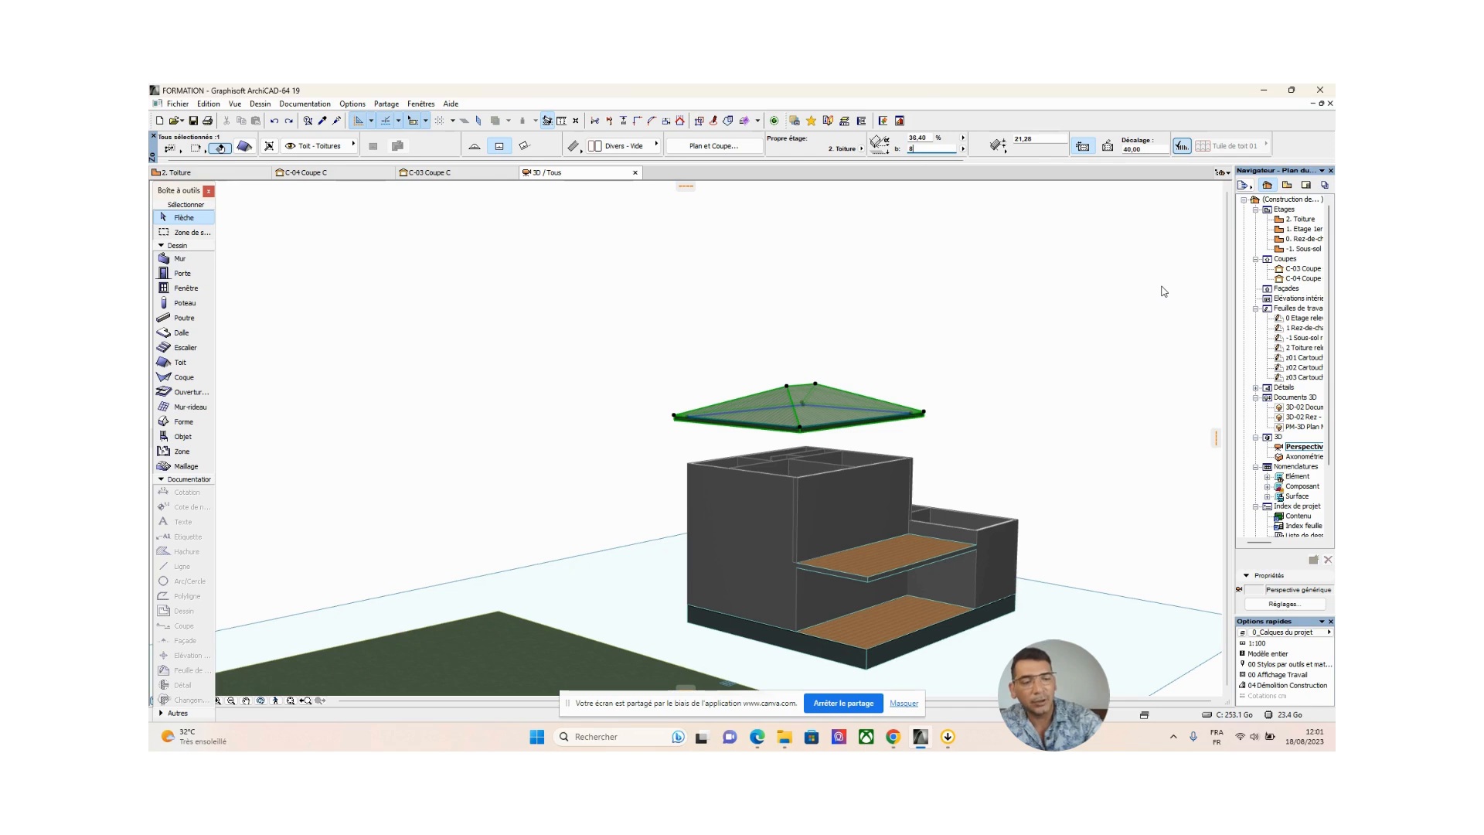
type("0")
key("Return")
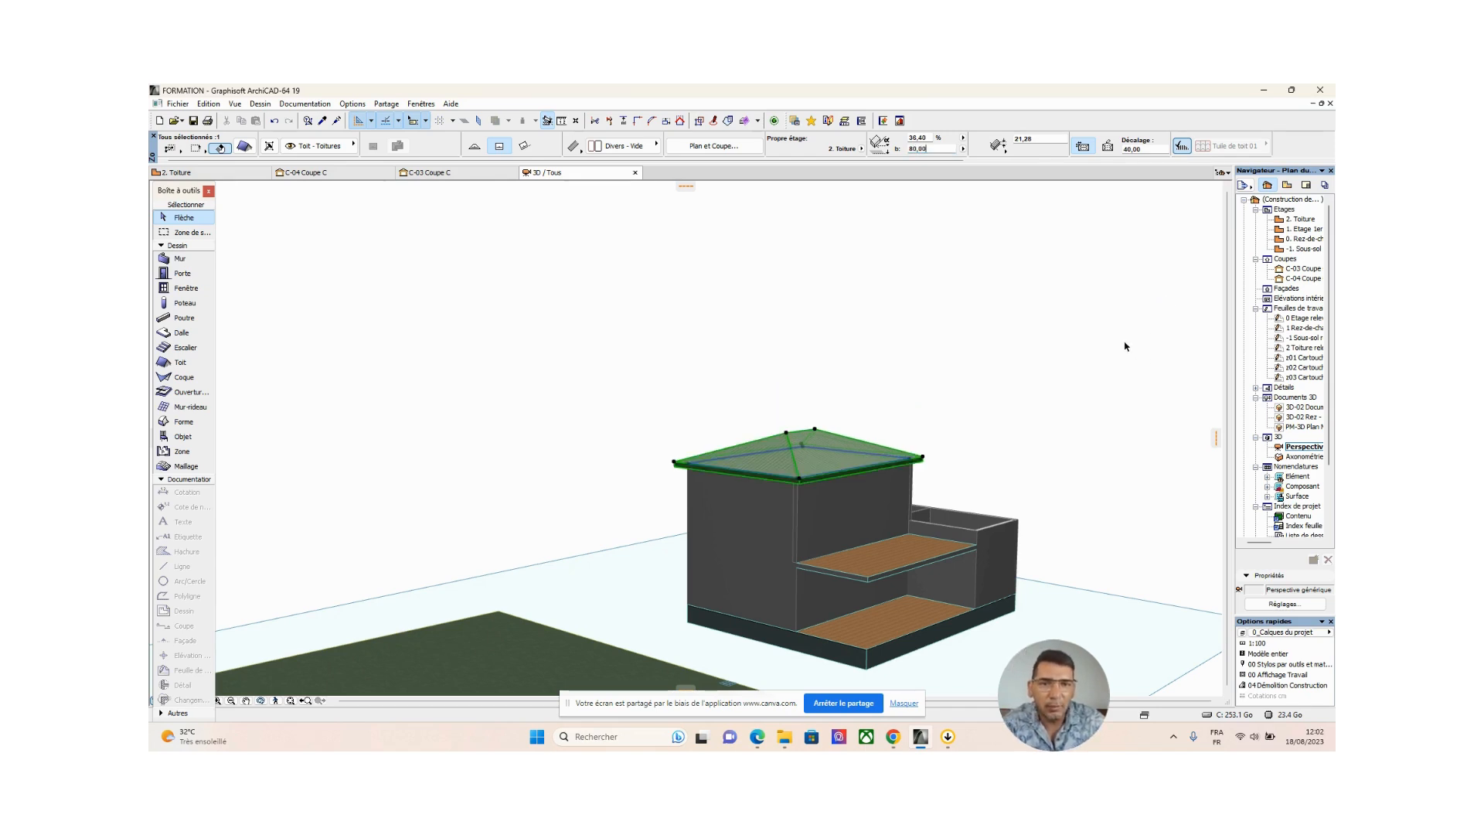
middle_click_drag(829, 547, 772, 521, "shift")
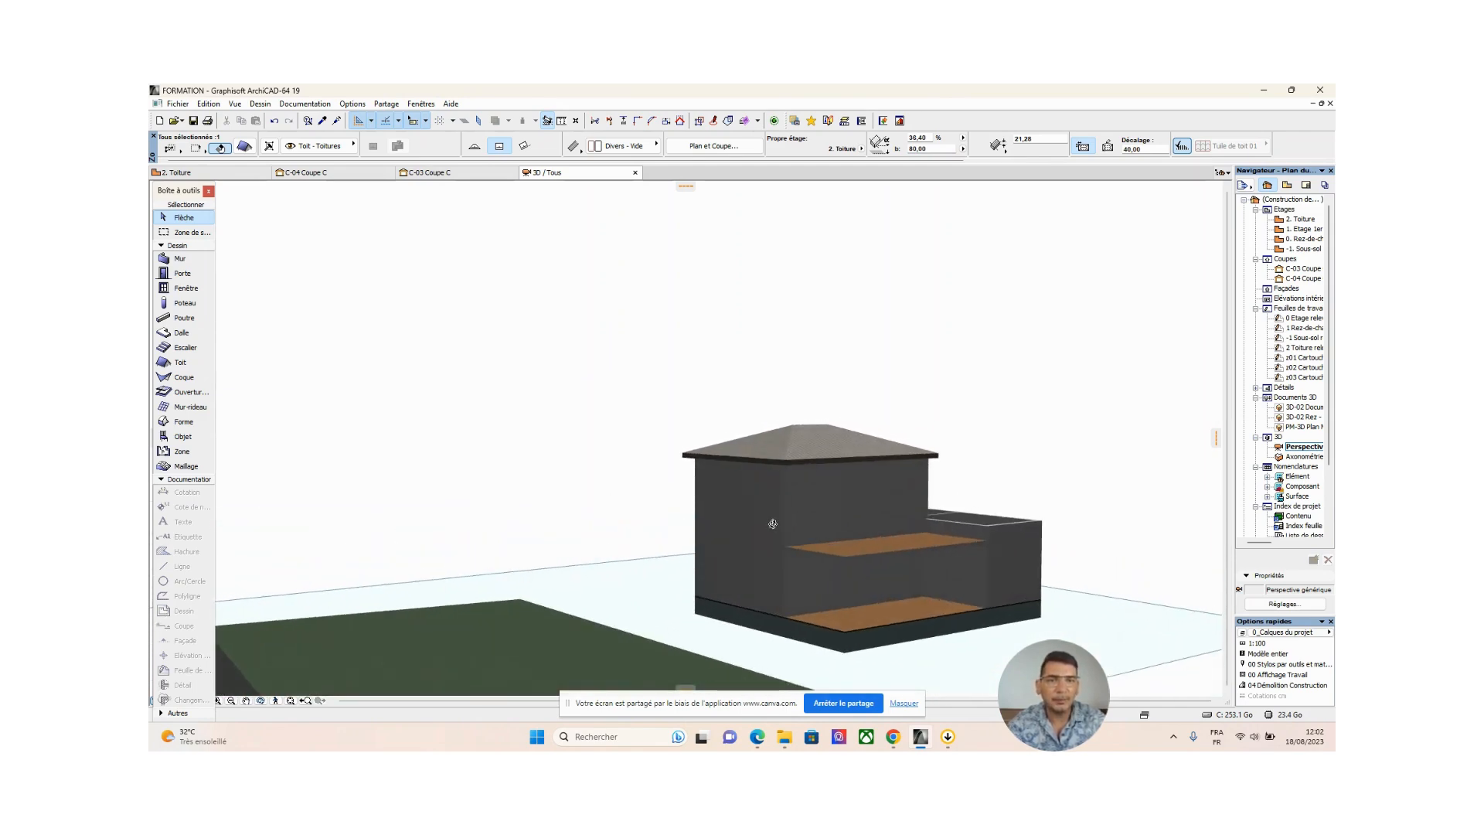
Move the rectangular roof horizontally by about 1940 on the Toiture plan, into the empty area left of the building
key("F2")
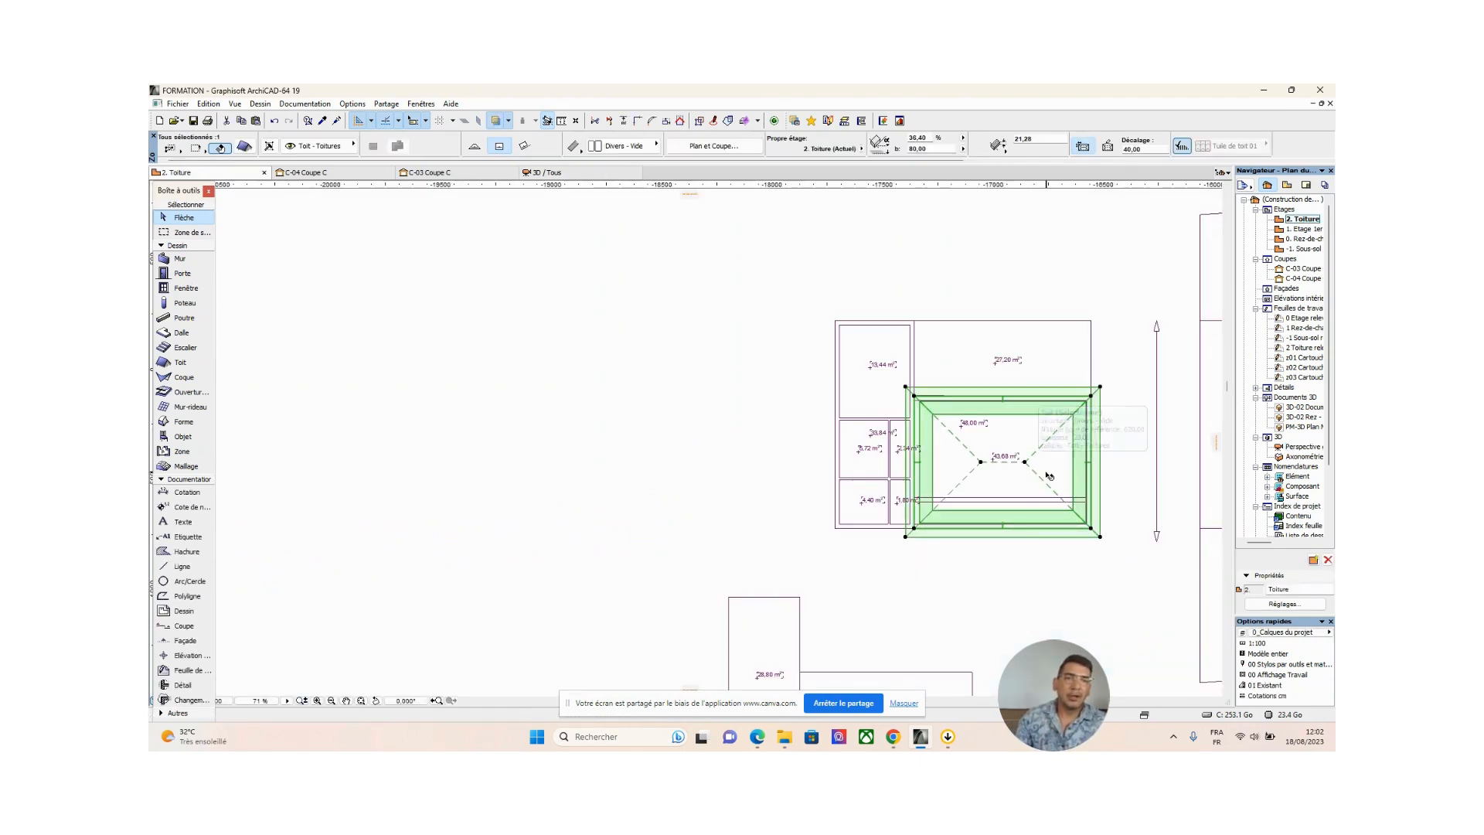
left_click(1026, 463)
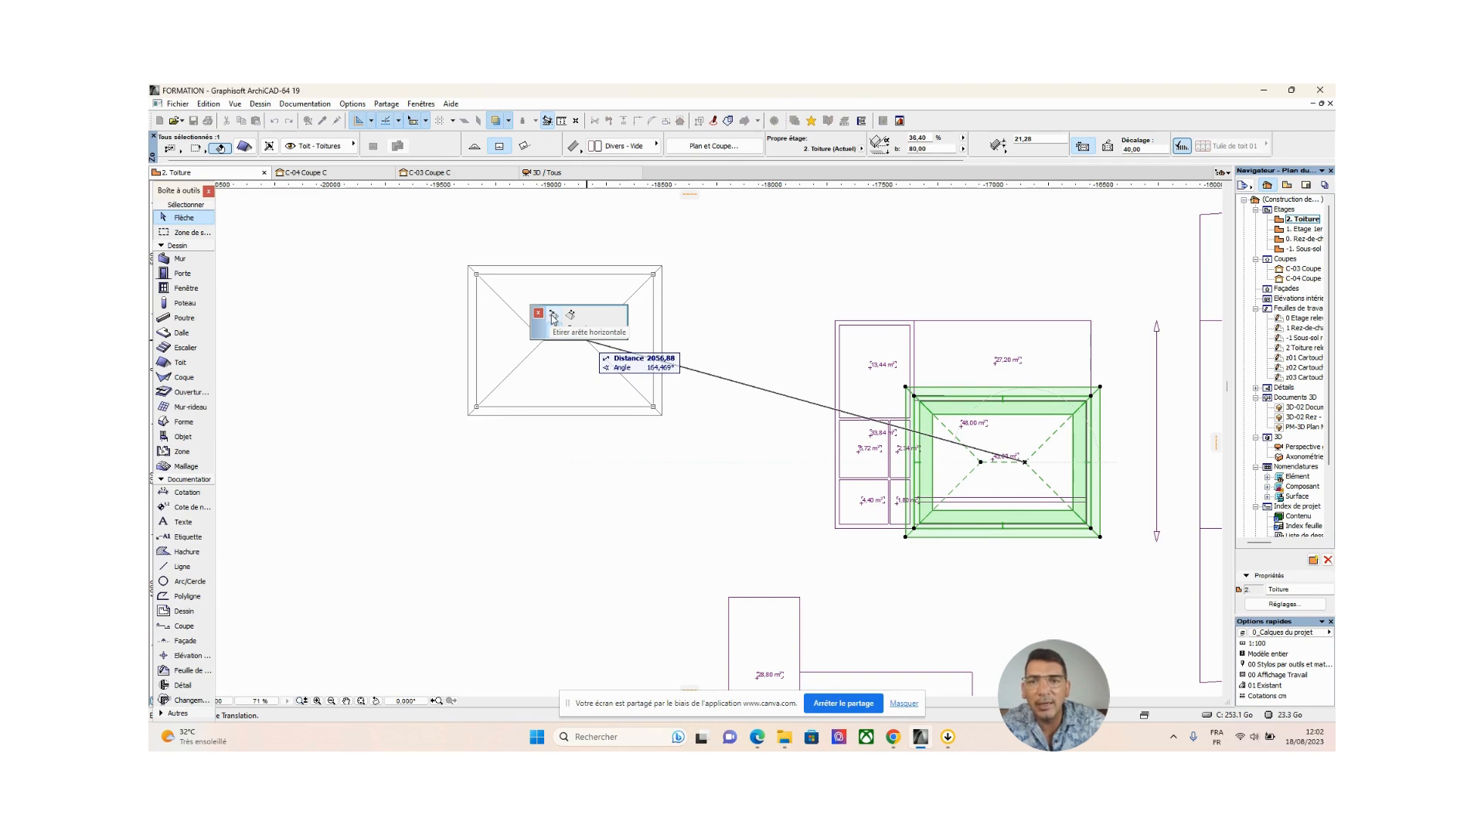
mouse_move(575, 318)
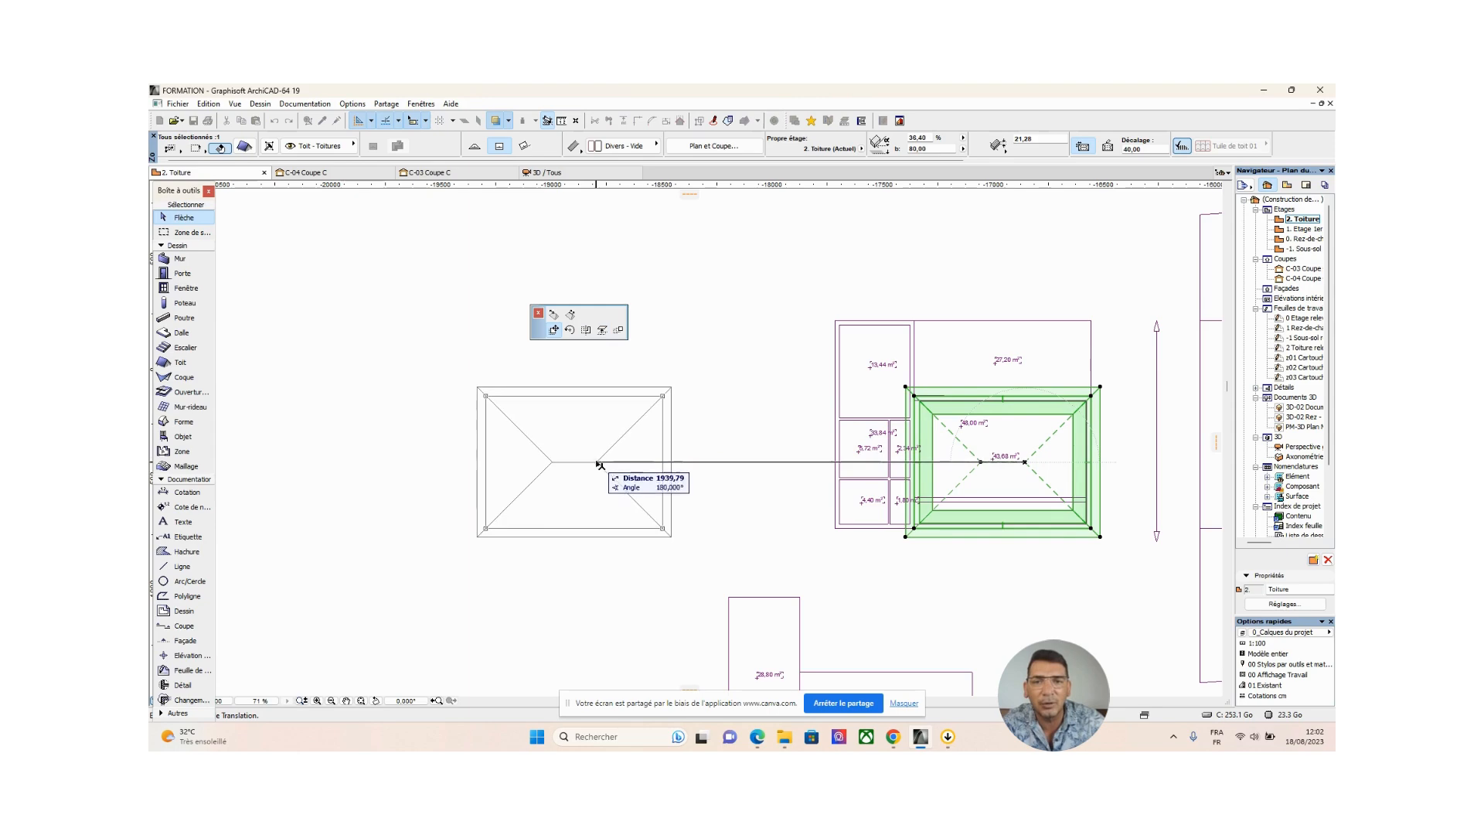
left_click(599, 465)
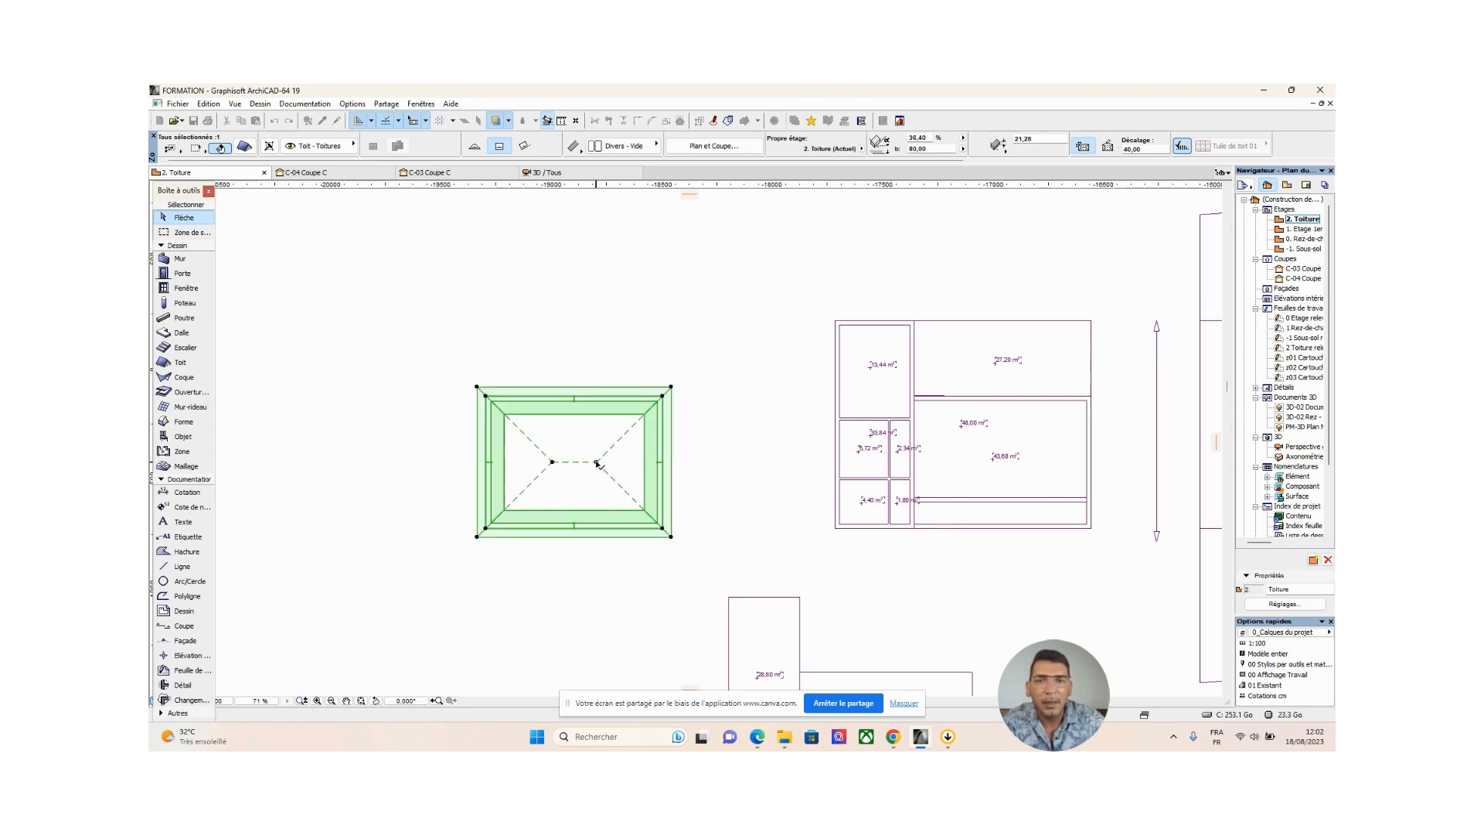
Stretch the upper-right contour corner and matching reference-polygon corner of the selected roof outward, and check the deformed roof in 3D
left_click(671, 387)
left_click(708, 298)
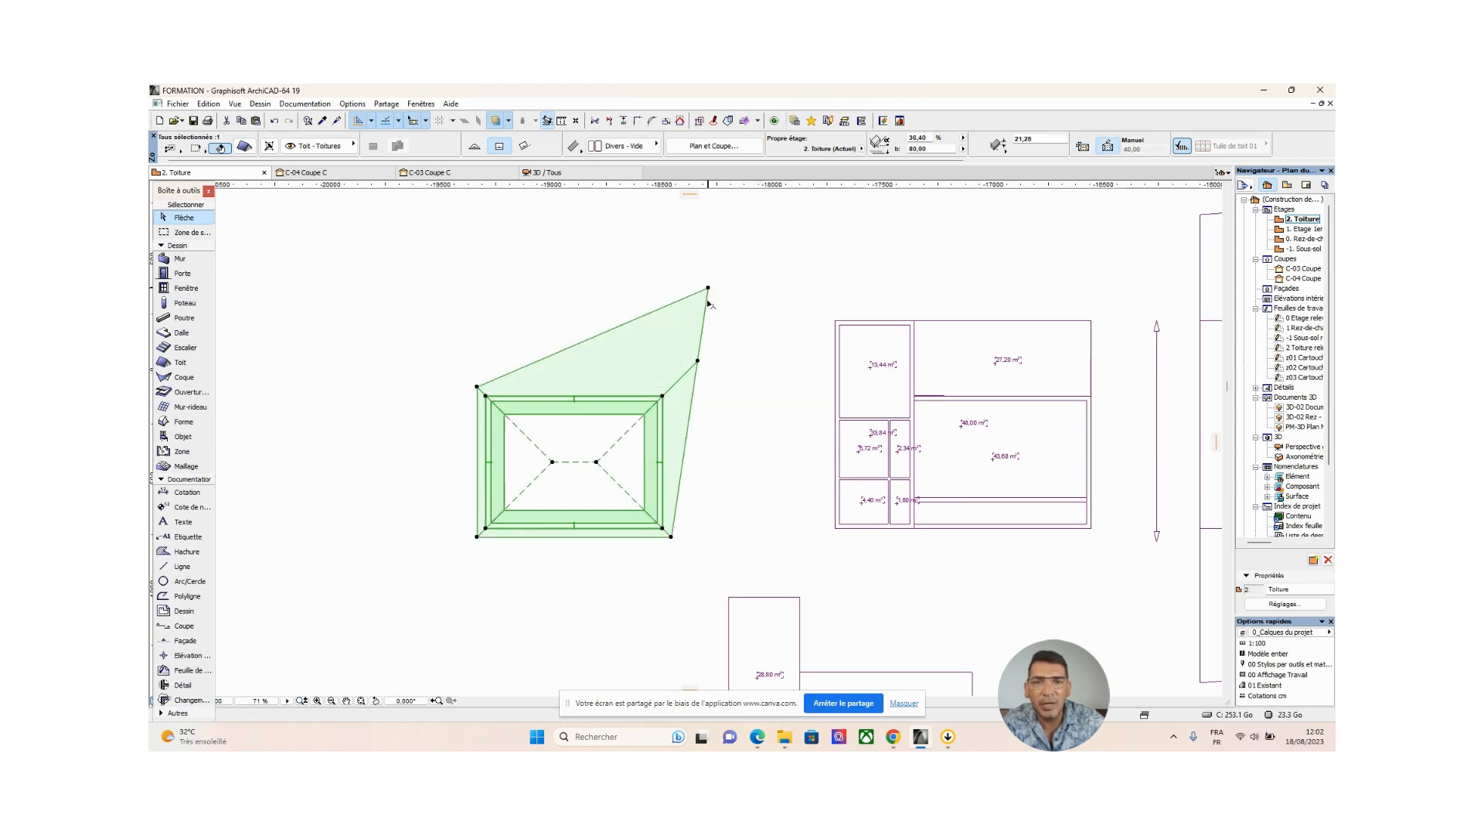
left_click(664, 397)
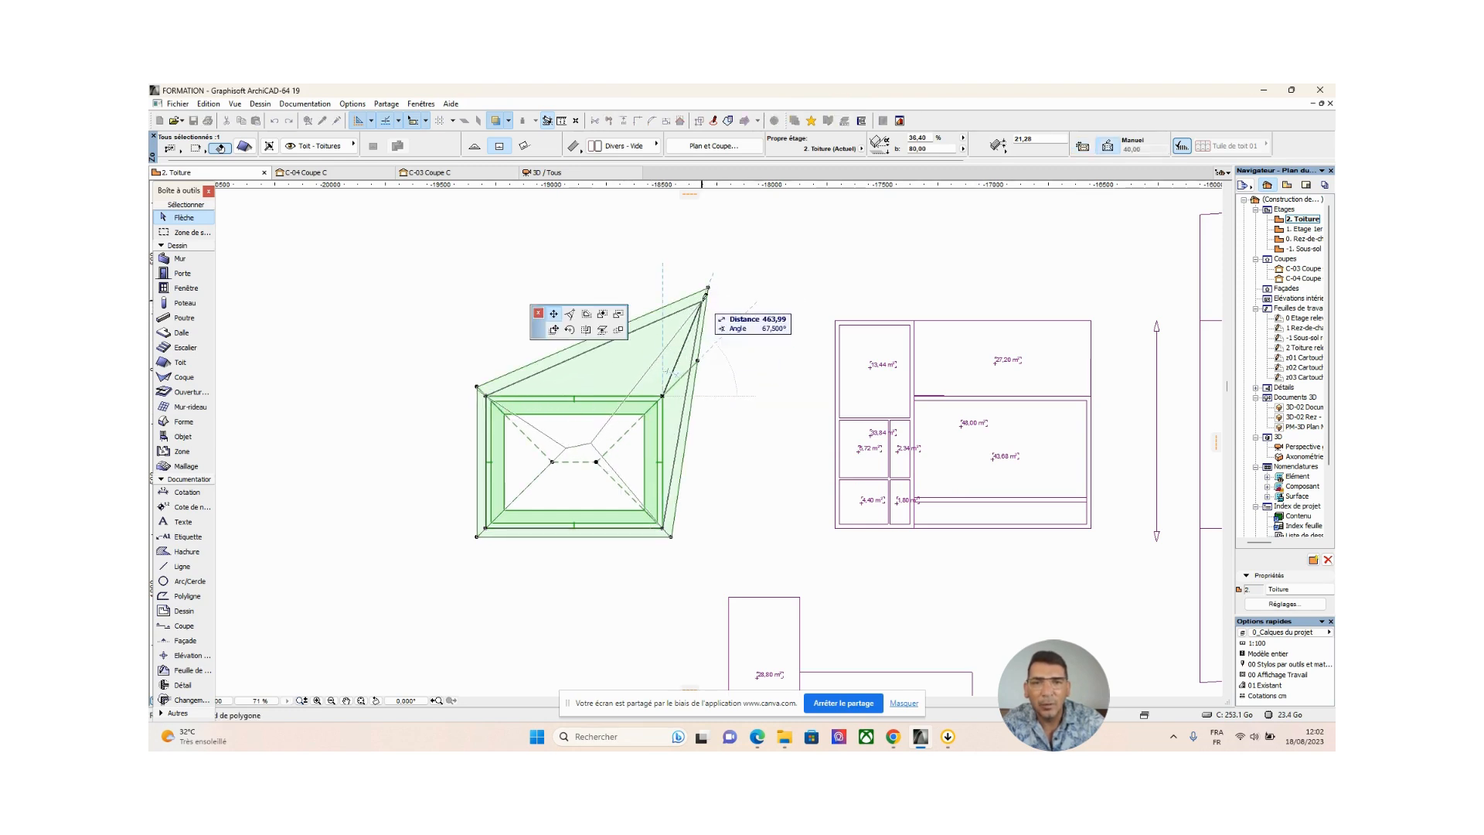
left_click(699, 298)
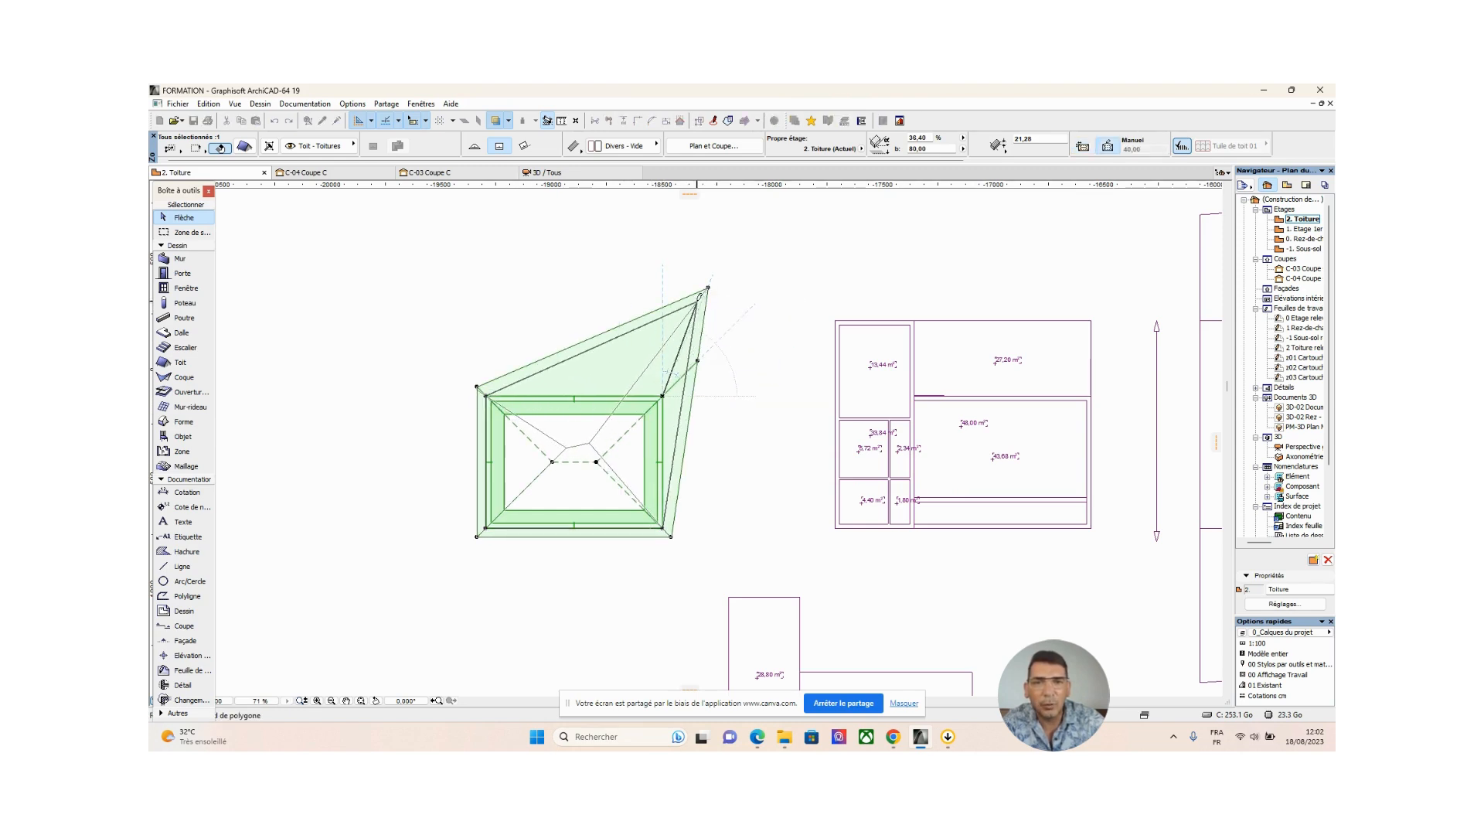
key("F3")
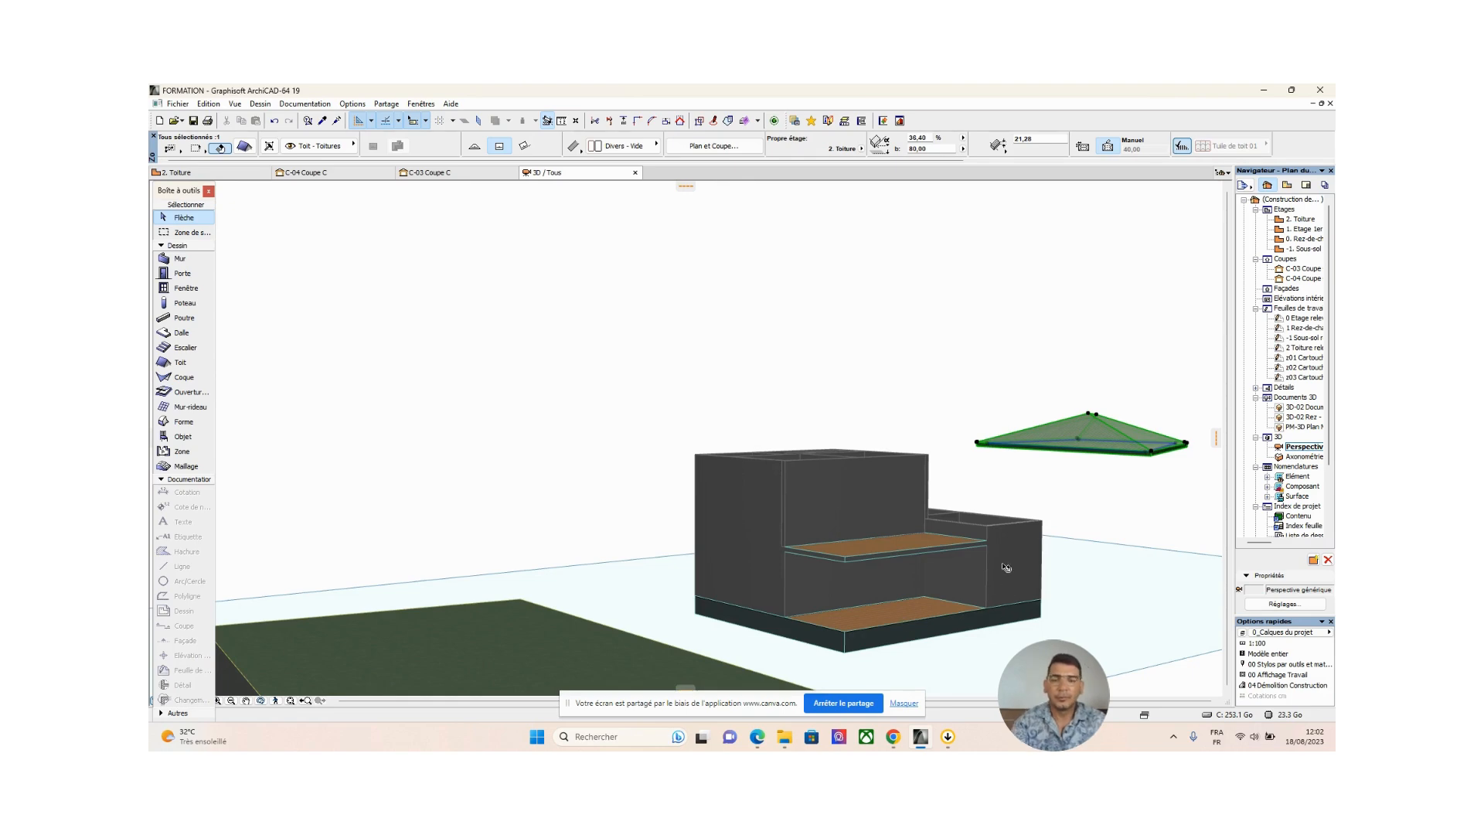
middle_click_drag(1007, 568, 788, 530, "shift")
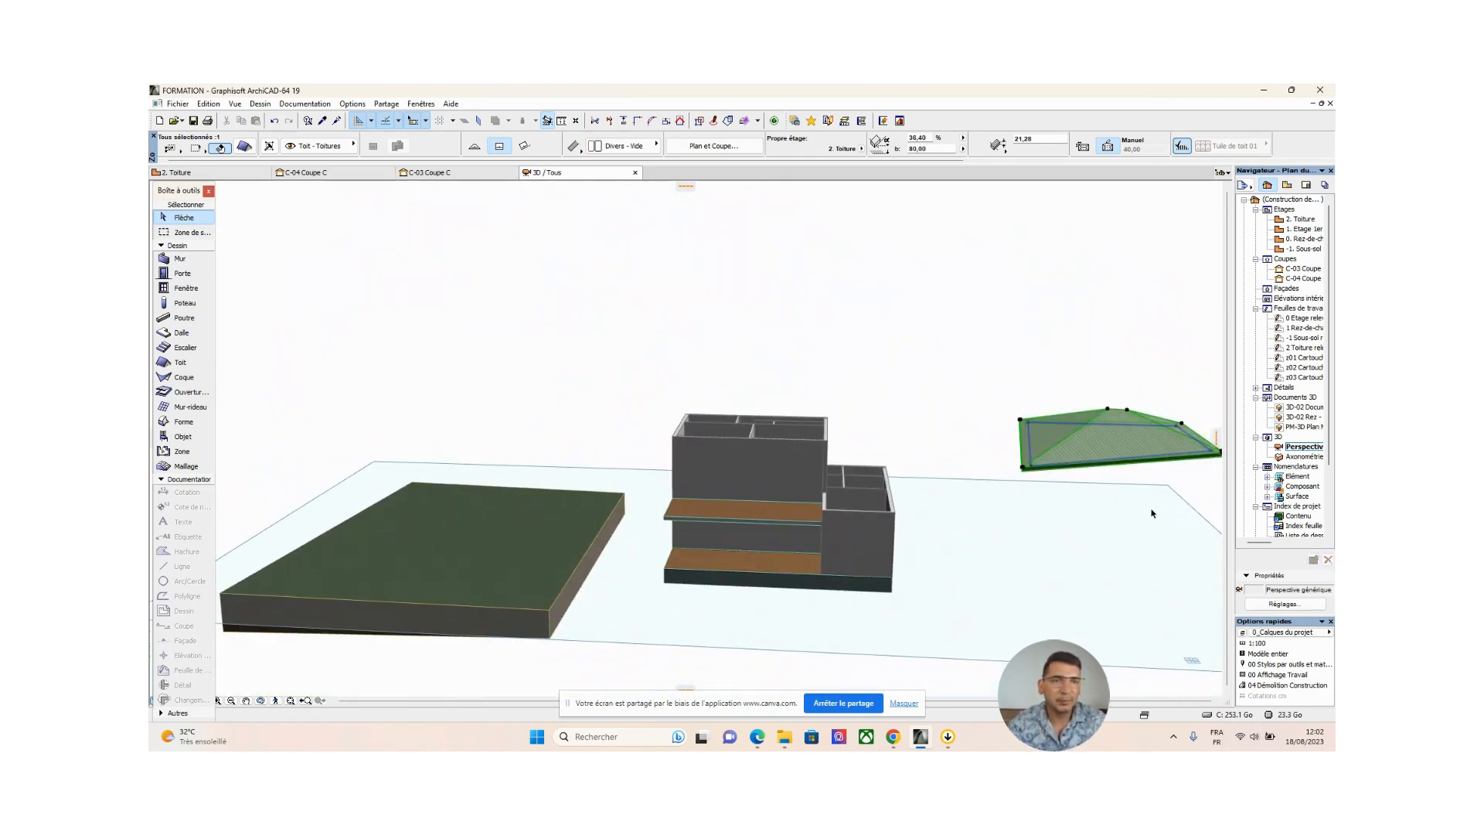
Delete the deformed roof on the Toiture plan and review the Roof tool's default settings
key("F2")
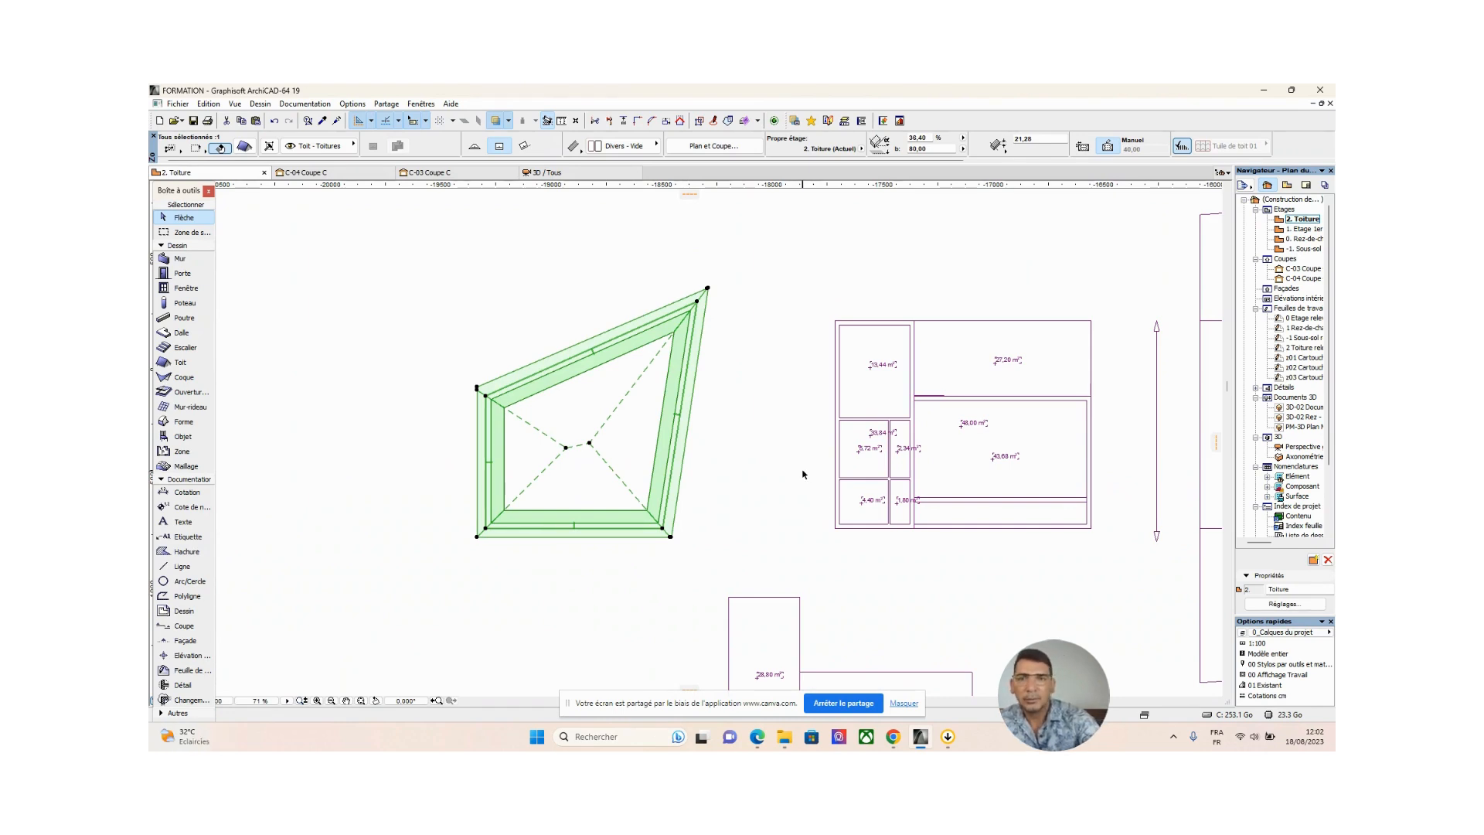
key("Delete")
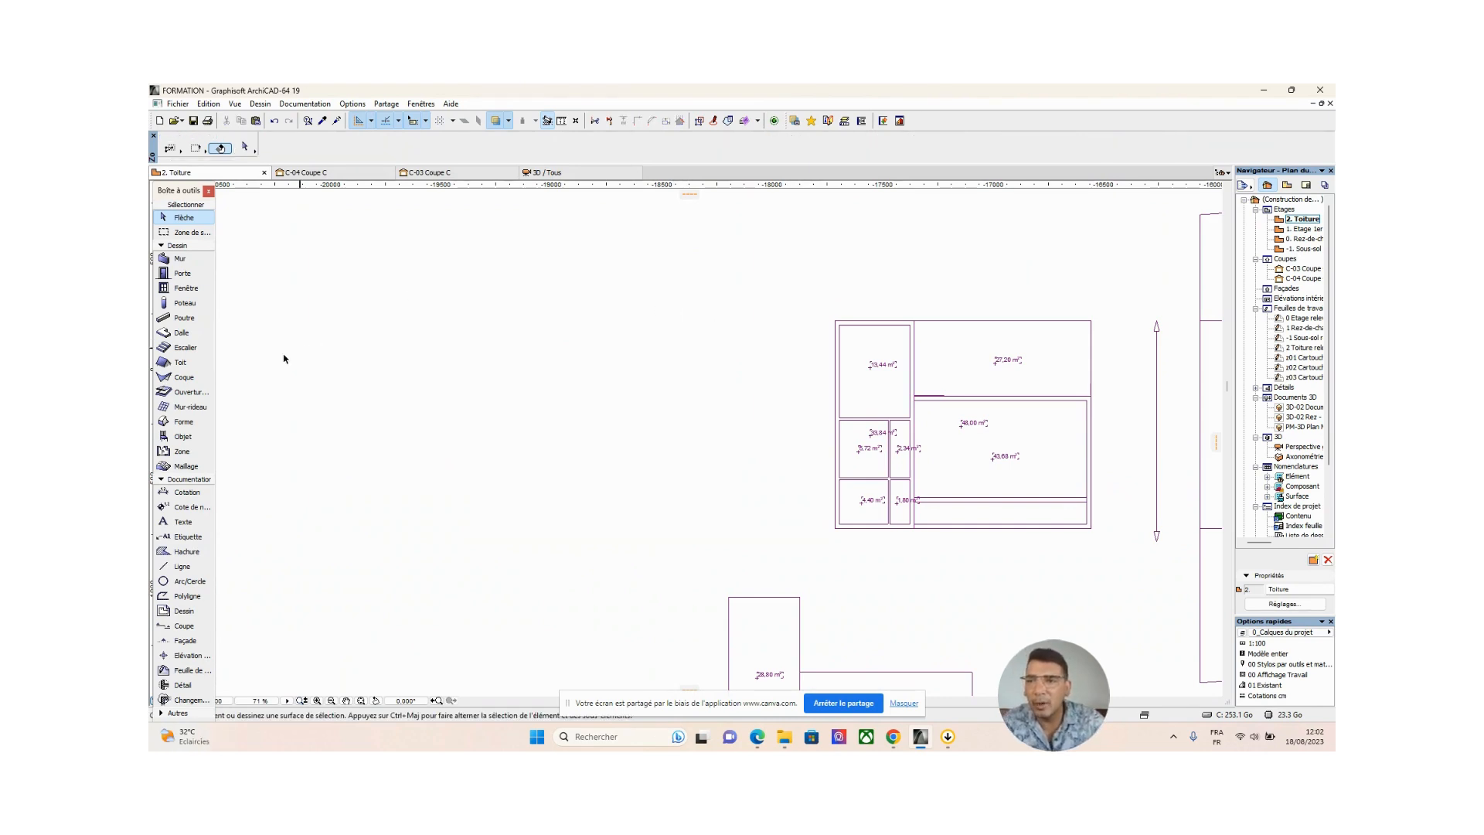
double_click(184, 363)
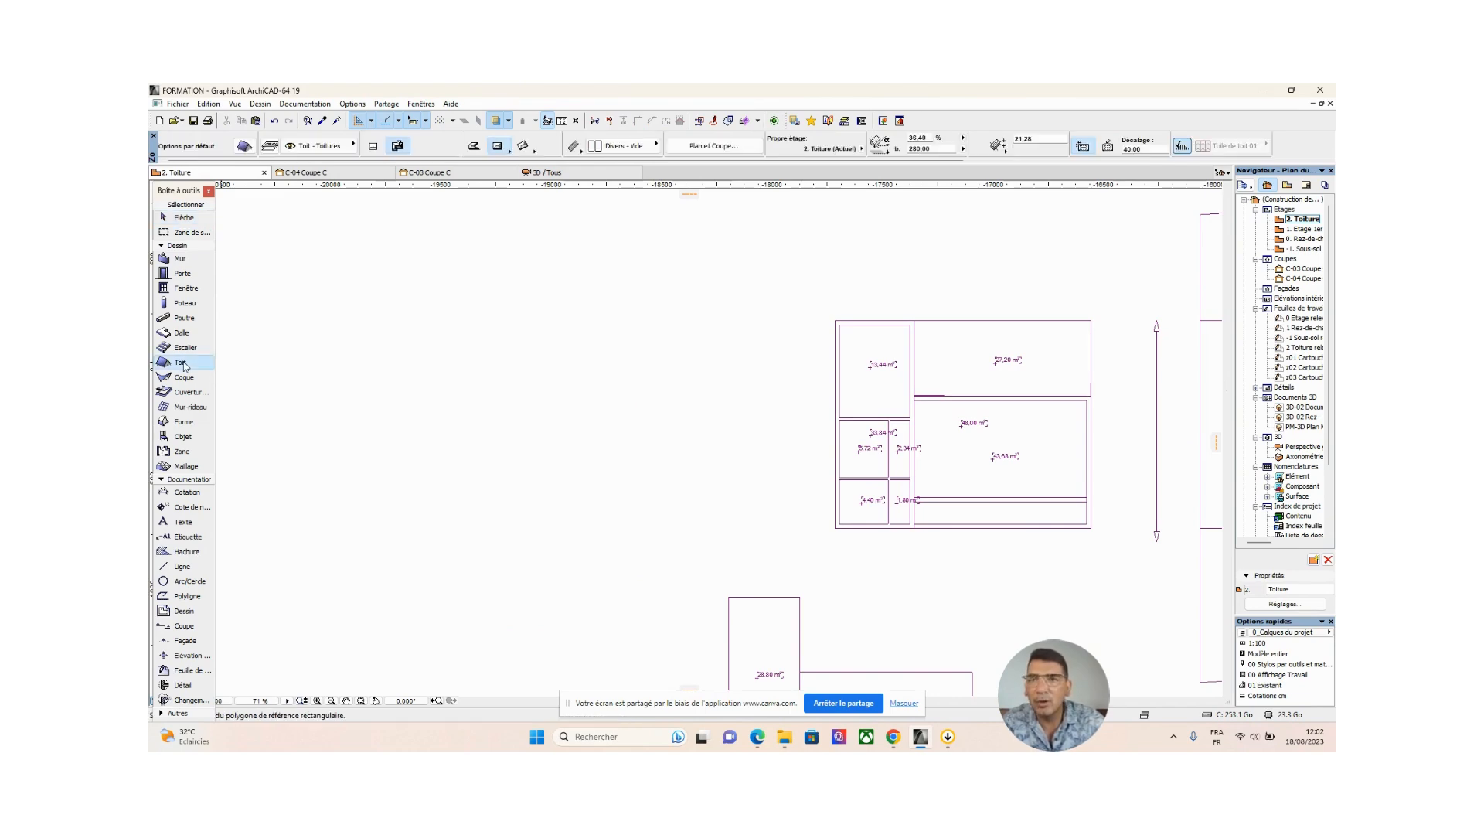
left_click_drag(659, 98, 841, 156)
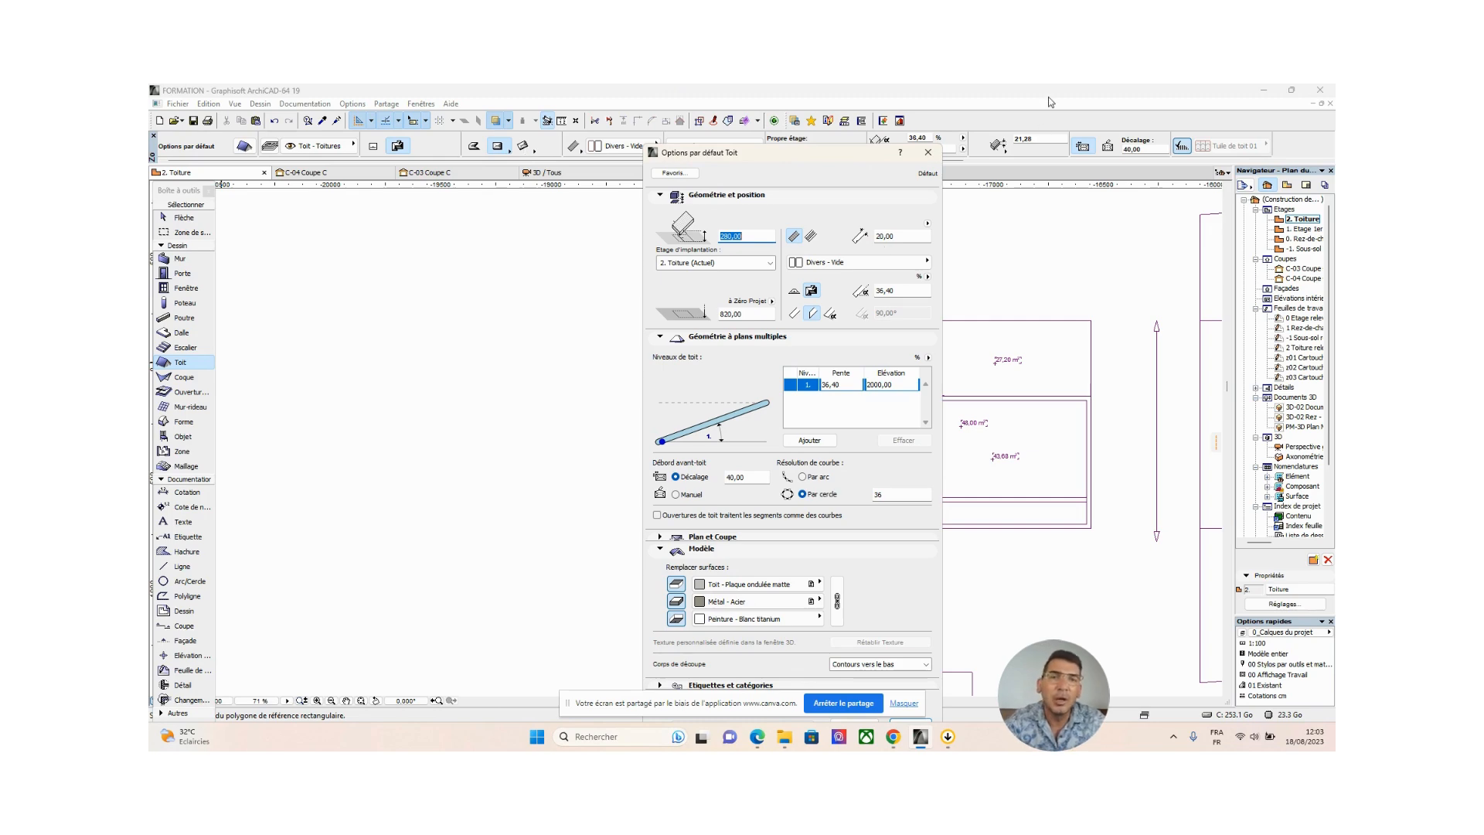
left_click(928, 152)
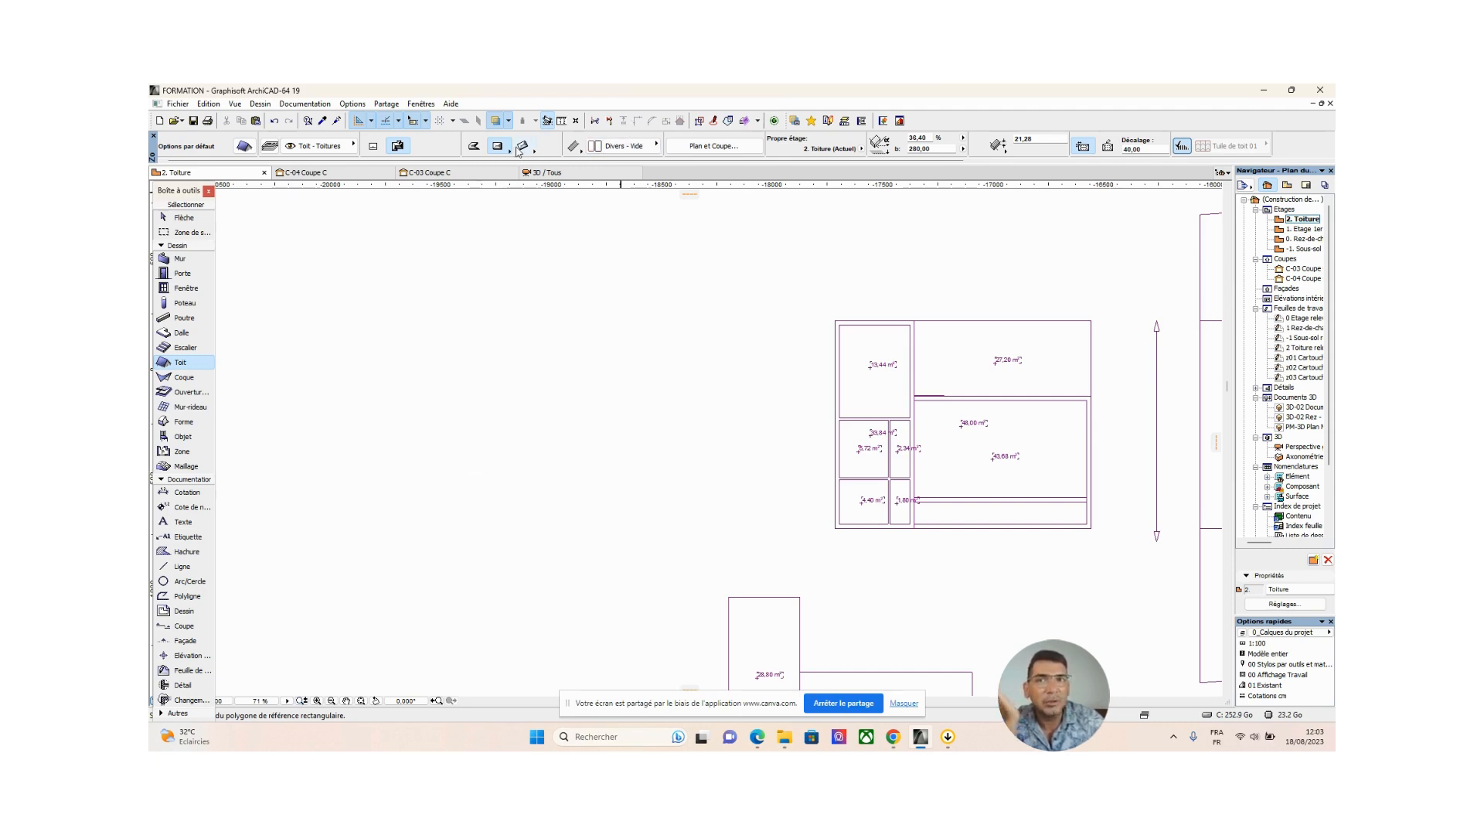
Draw a tilted multi-plane roof in the empty area left of the building using the rotated rectangle construction method
scroll(617, 267, "down", 3)
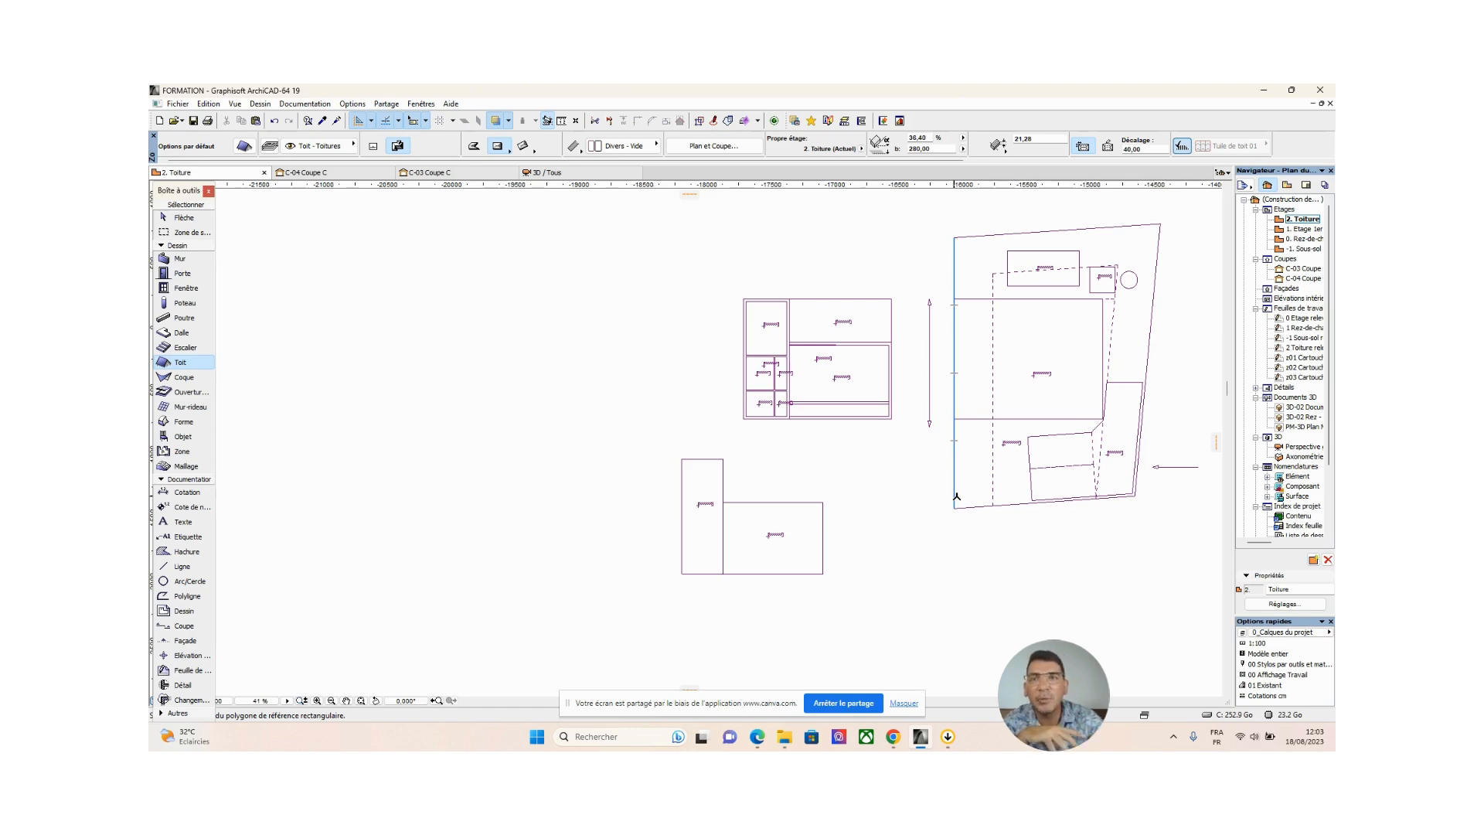
left_click(525, 147)
left_click(427, 353)
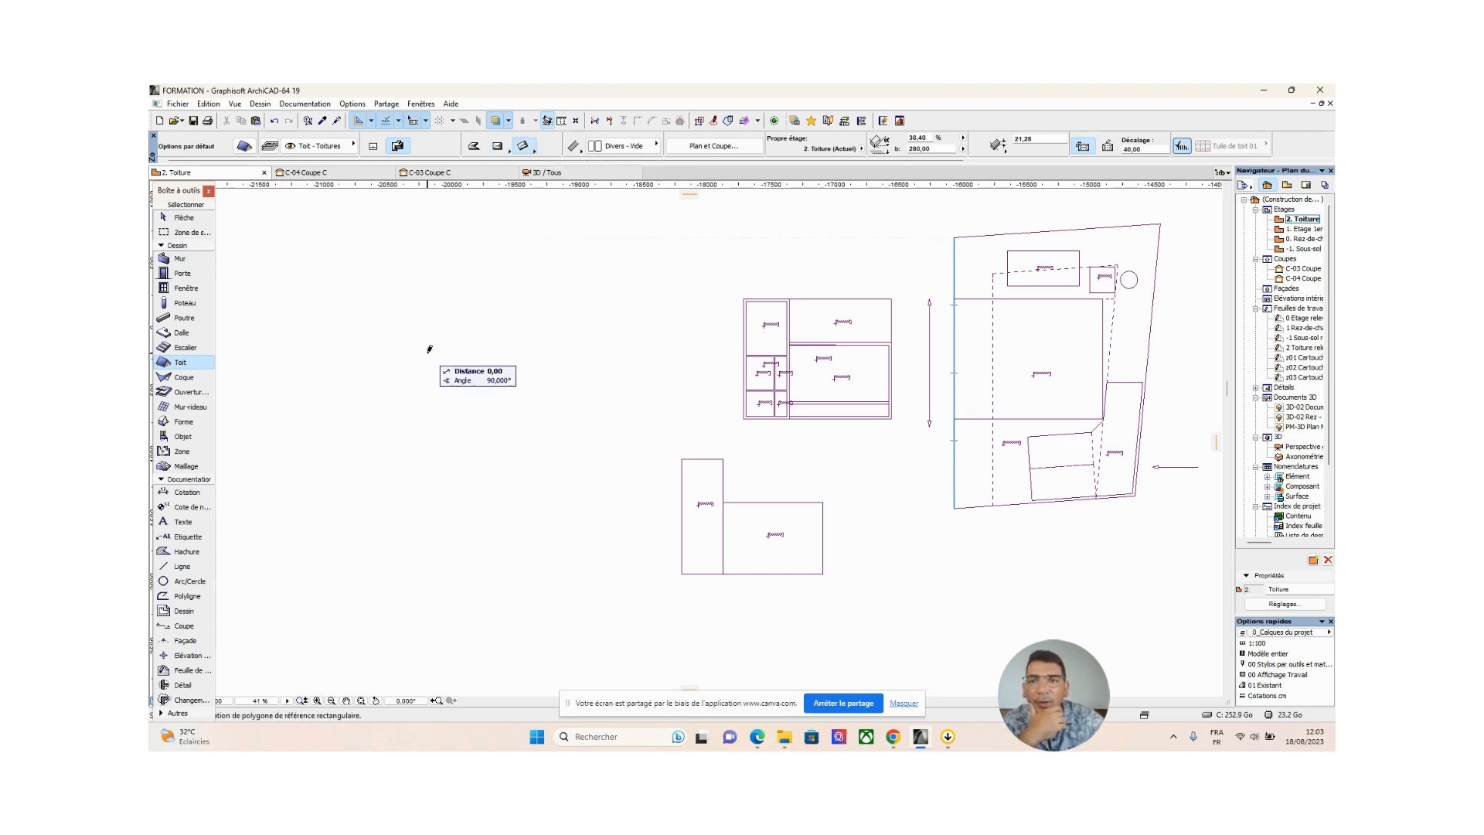
left_click(555, 273)
left_click(629, 371)
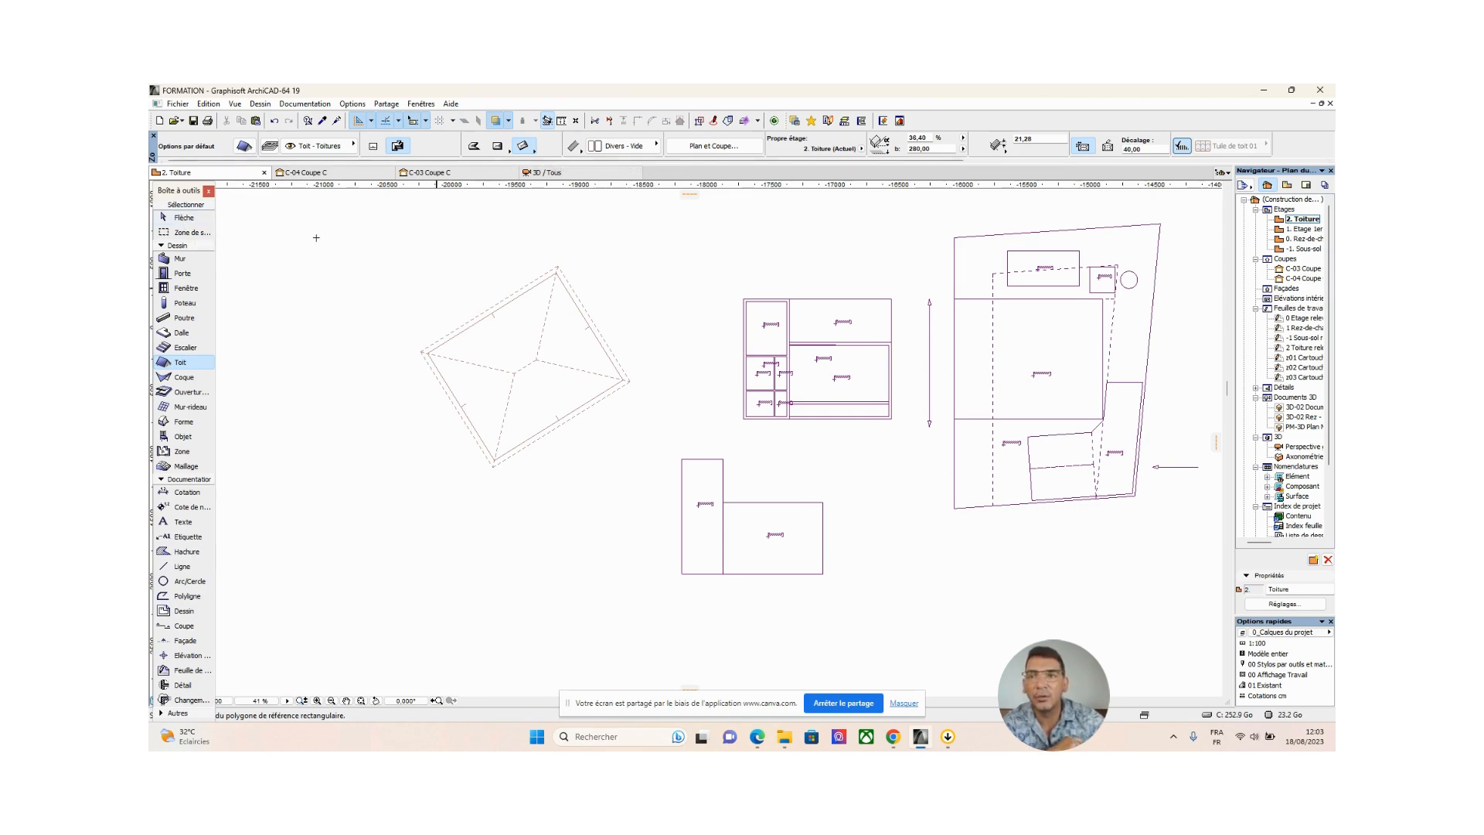
Delete the tilted rectangular roof from the Toiture plan
left_click(184, 218)
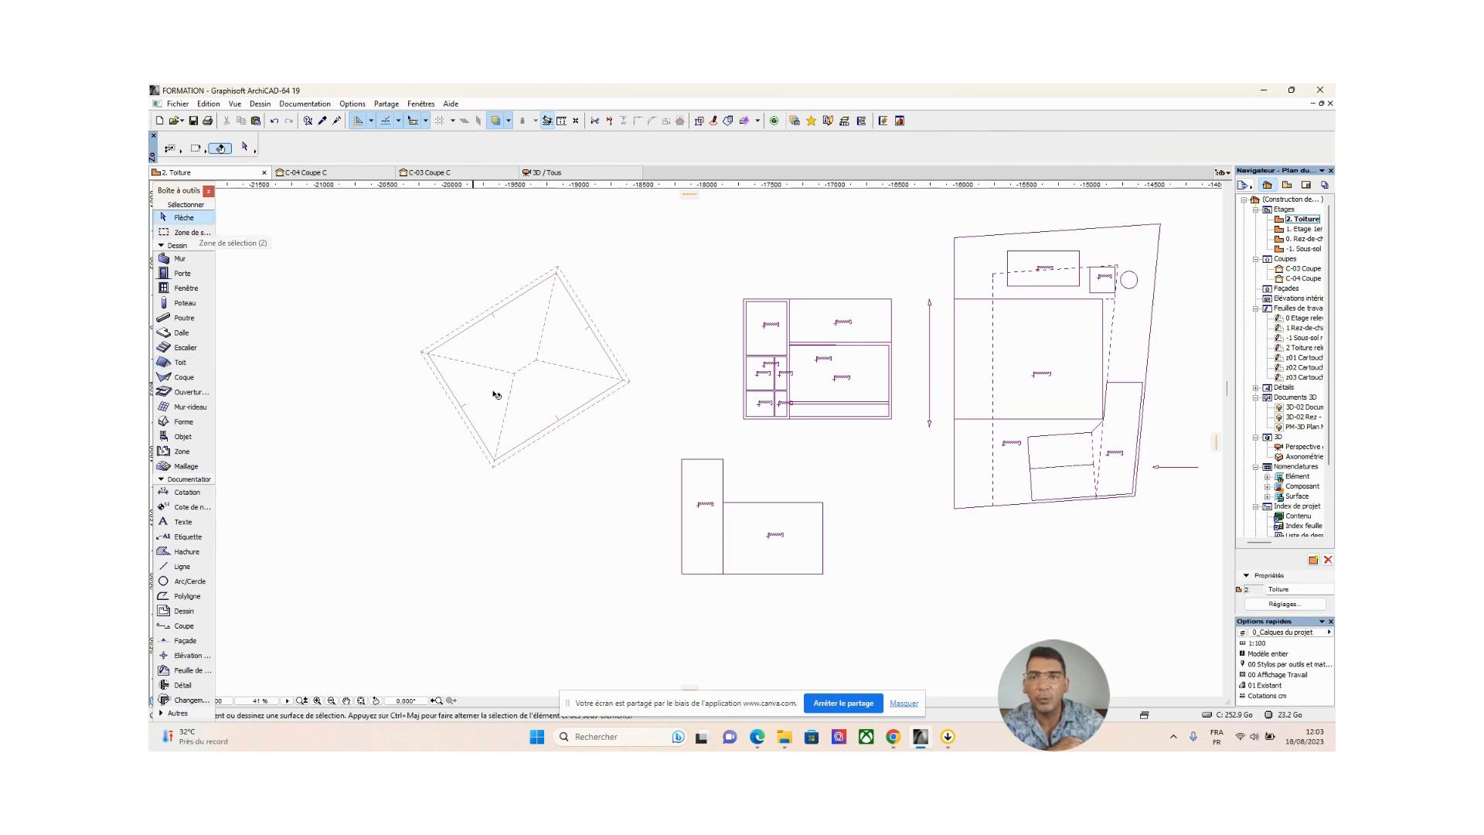
left_click(539, 367)
key("Delete")
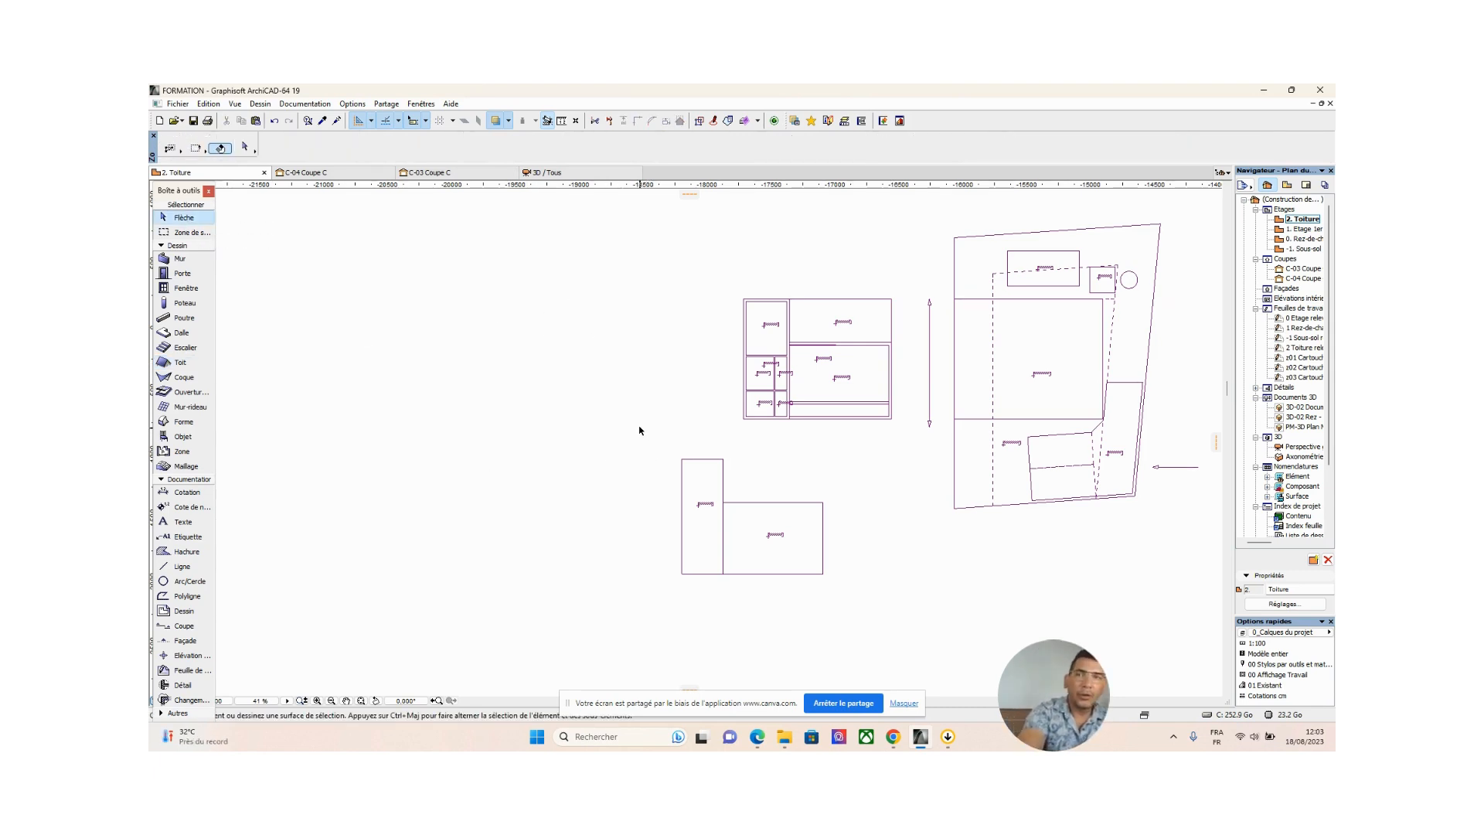
Review the Roof tool's default settings and switch it to single-plane geometry with the polygonal construction method
left_click(181, 363)
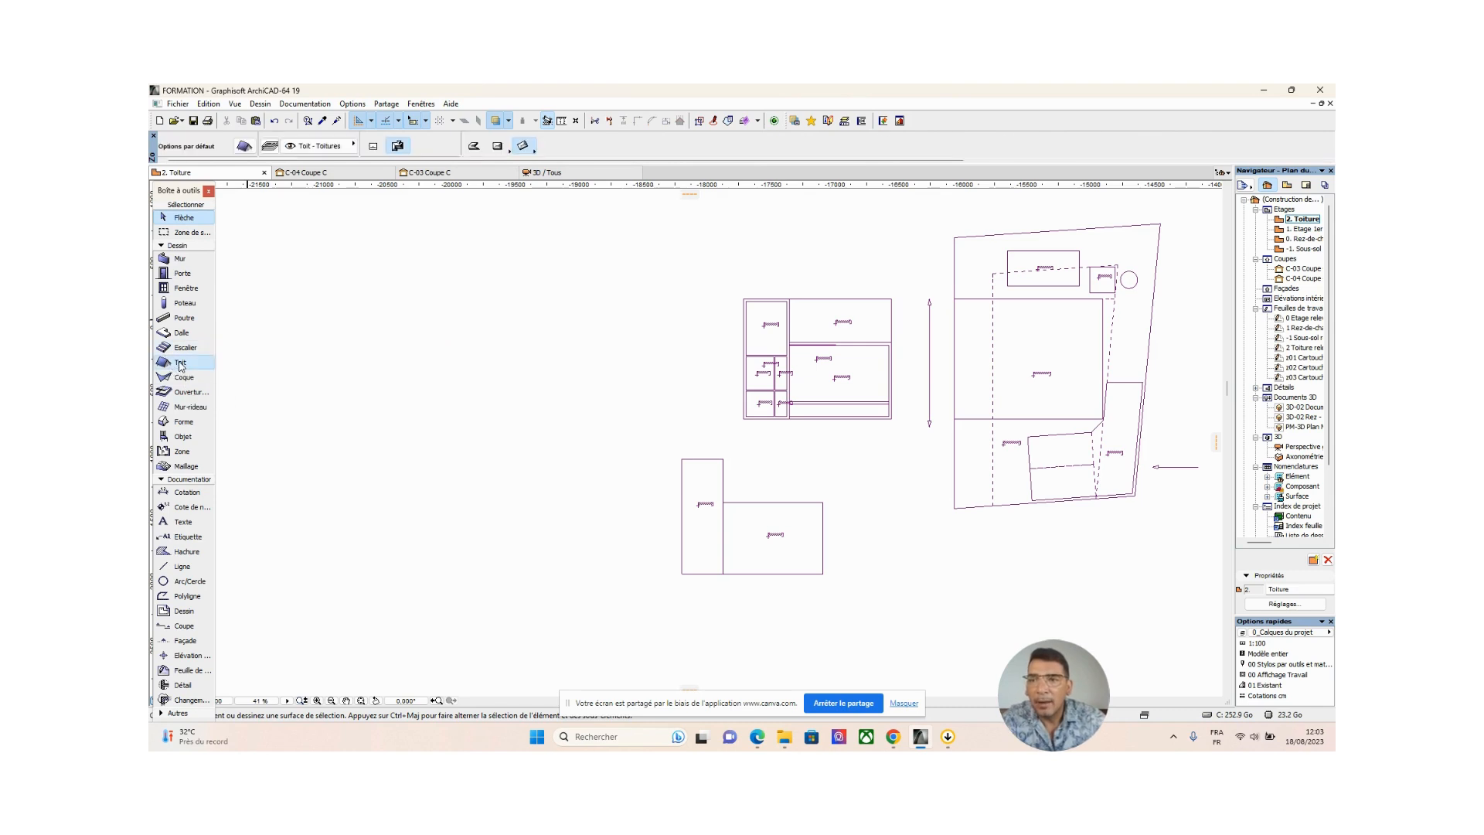
double_click(180, 365)
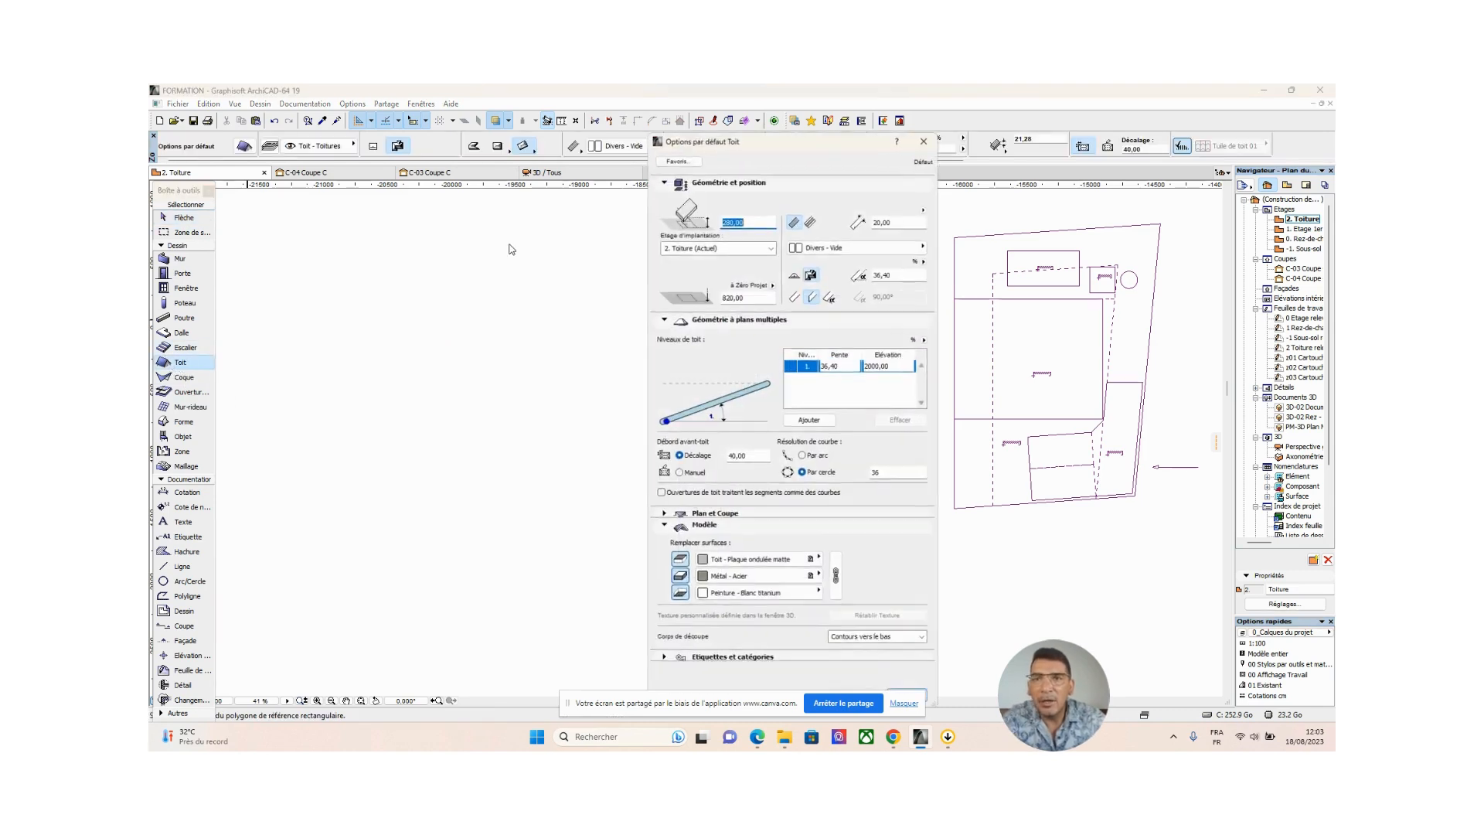
left_click(928, 132)
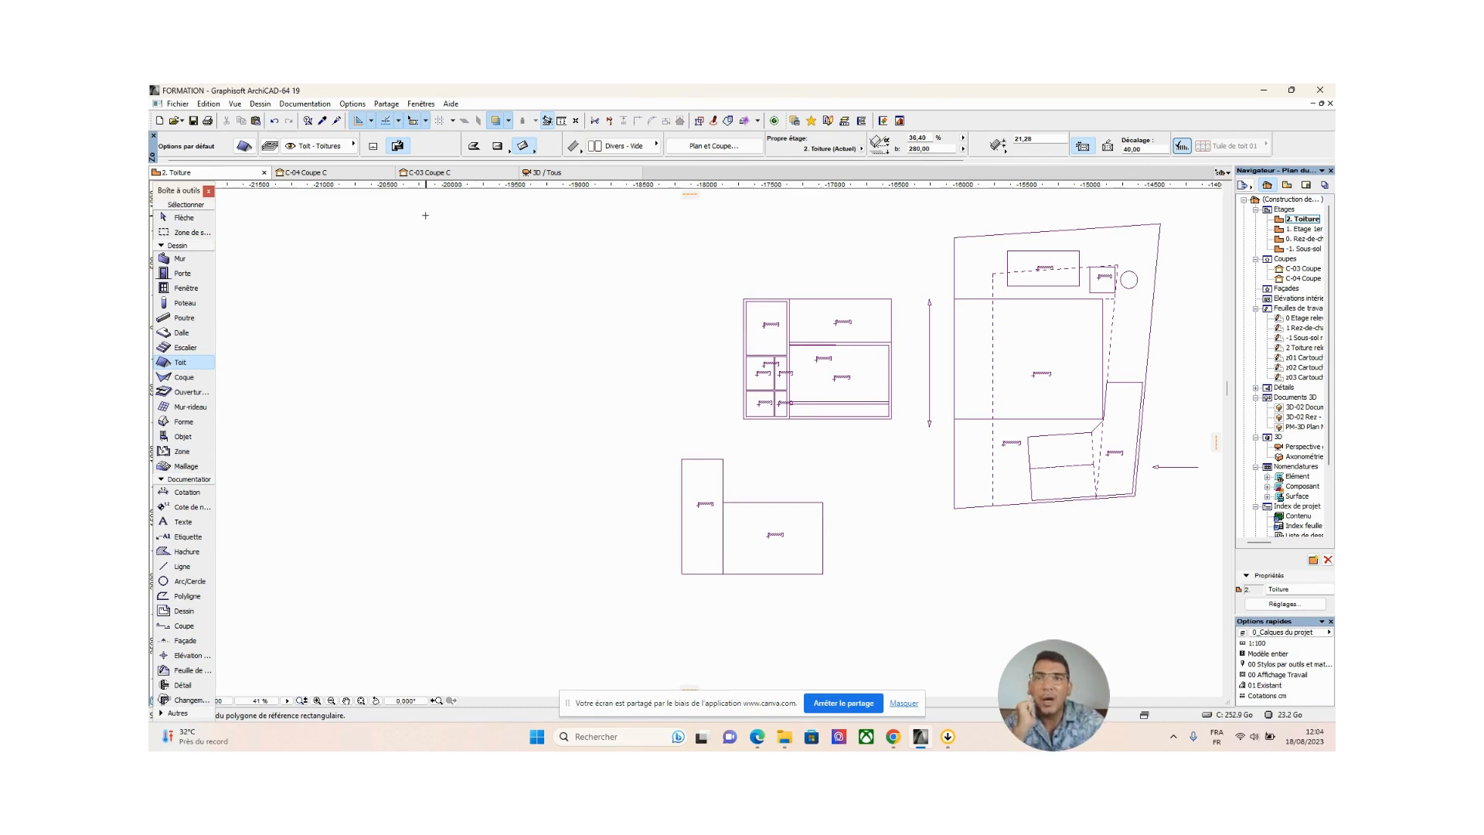
left_click(374, 147)
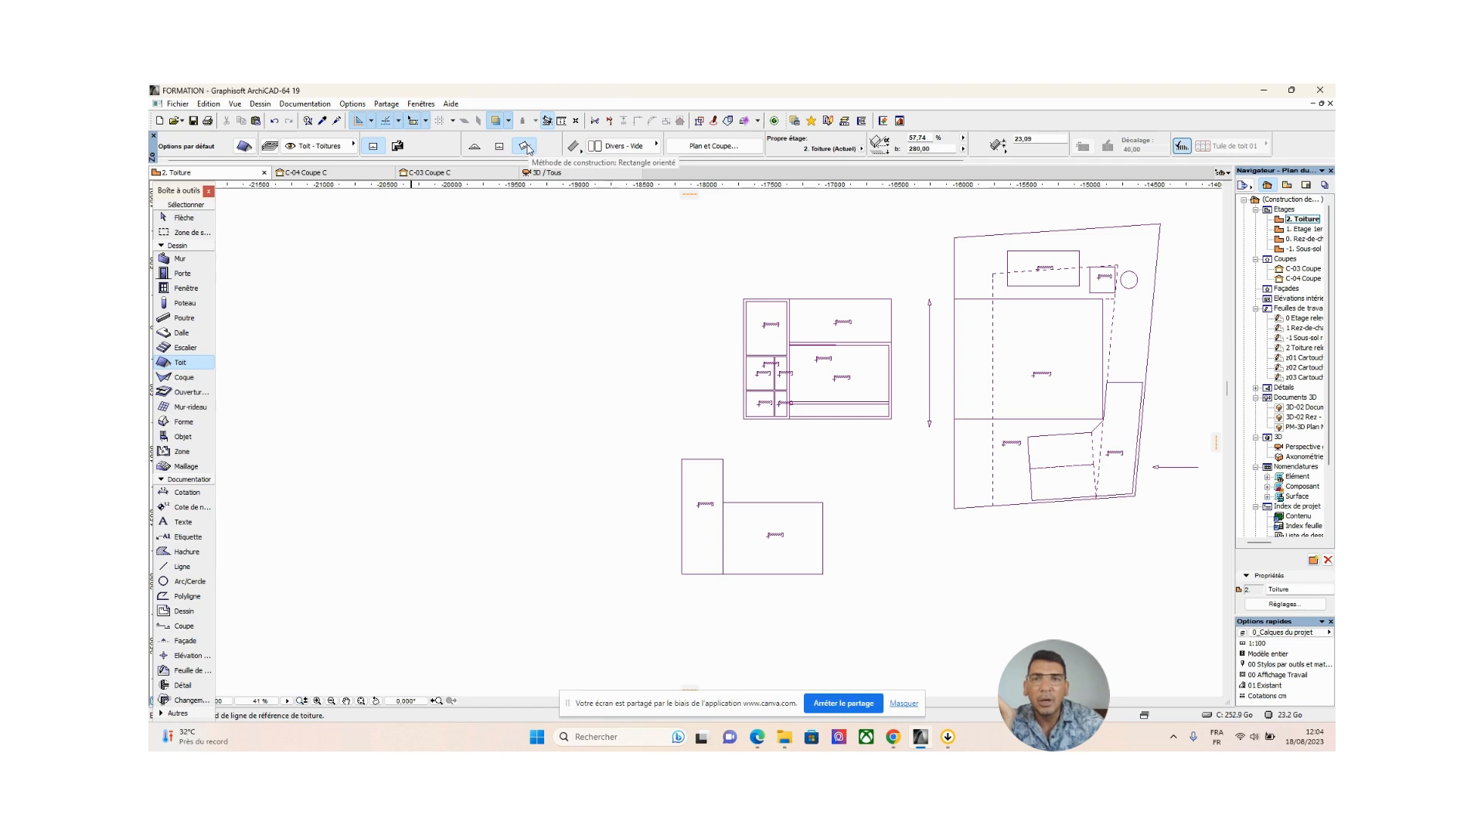
left_click(475, 146)
left_click(442, 379)
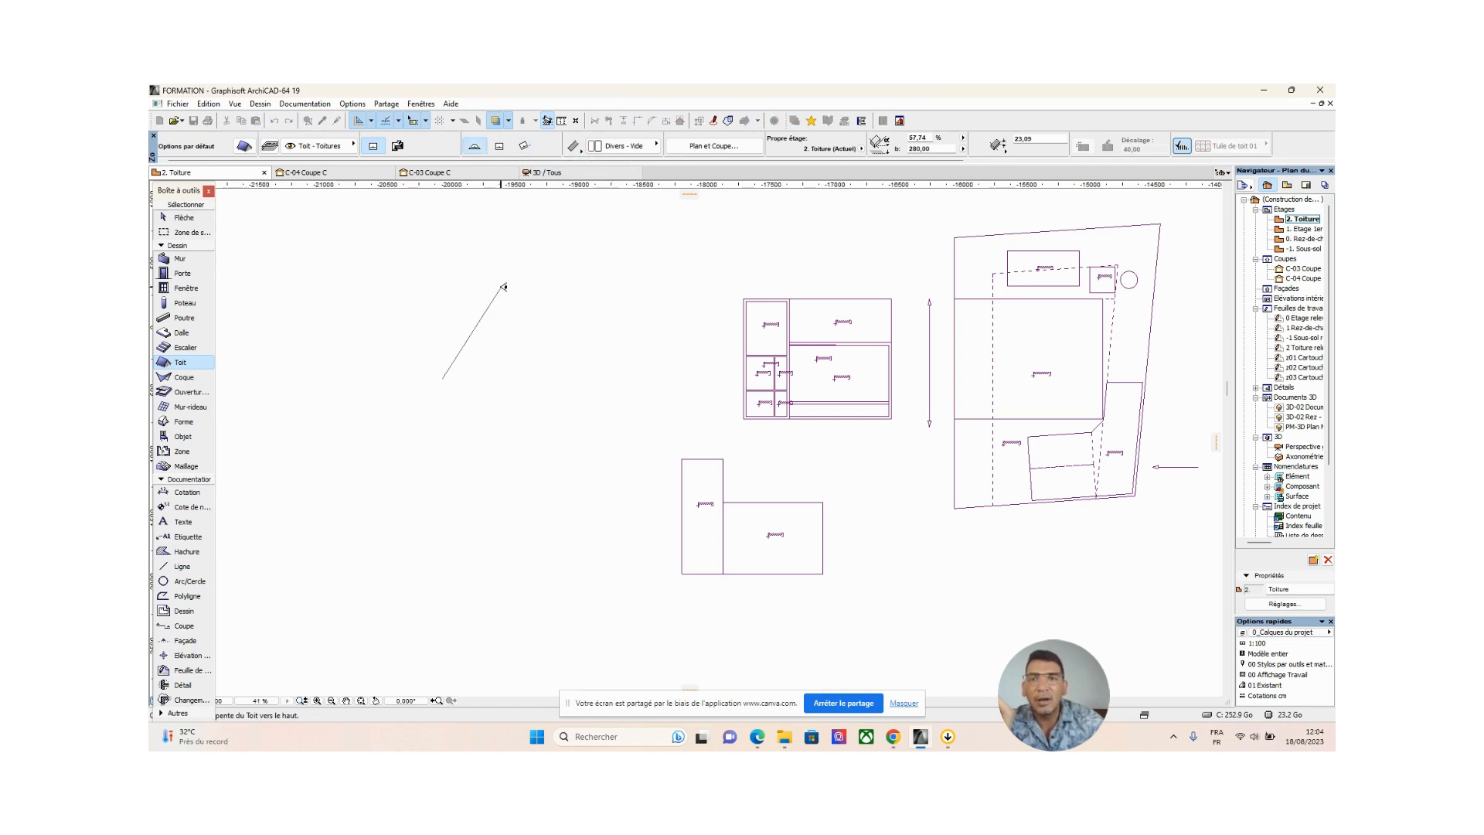
left_click(500, 287)
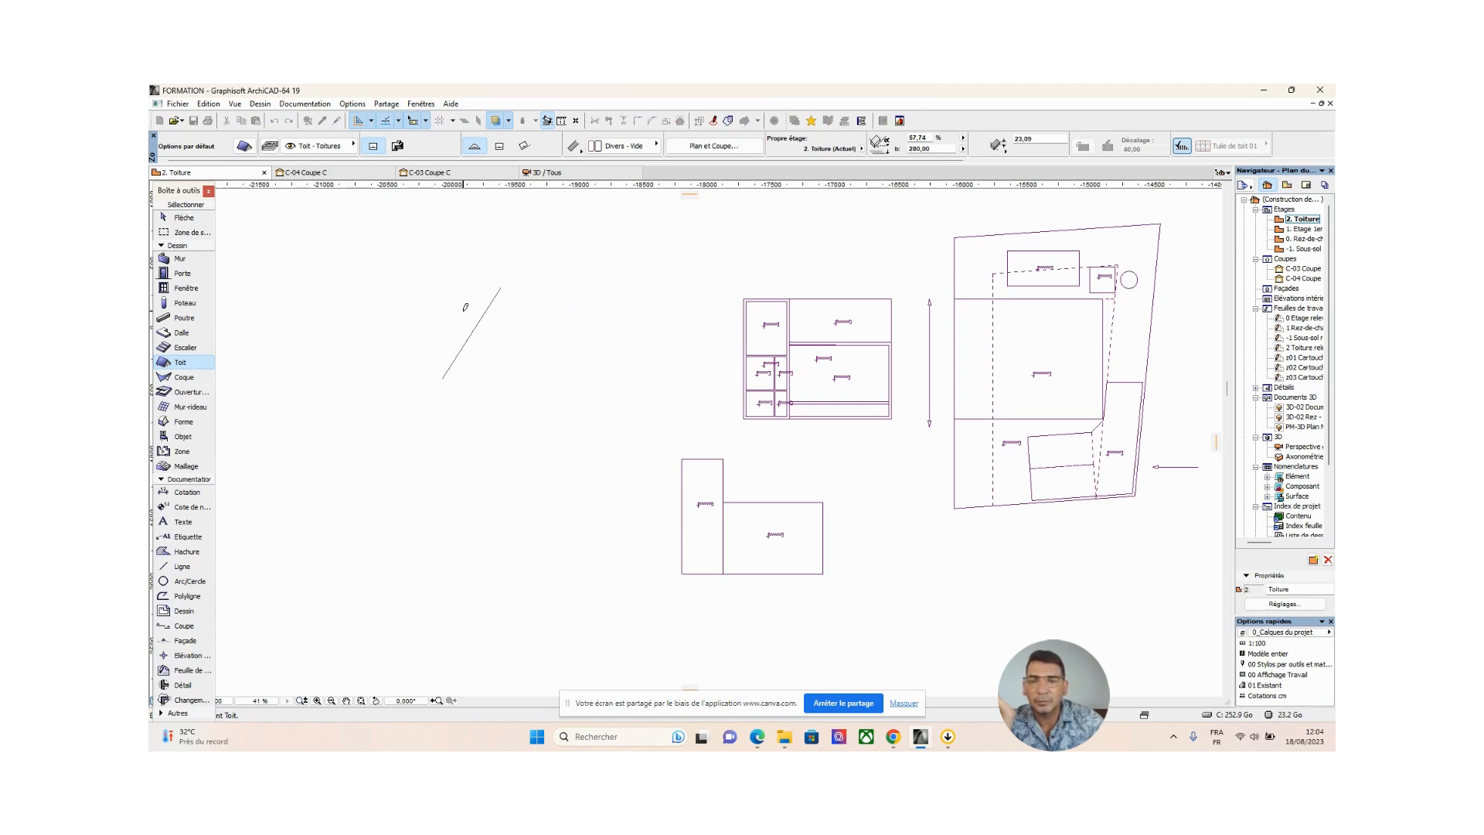
right_click(510, 261)
left_click(543, 302)
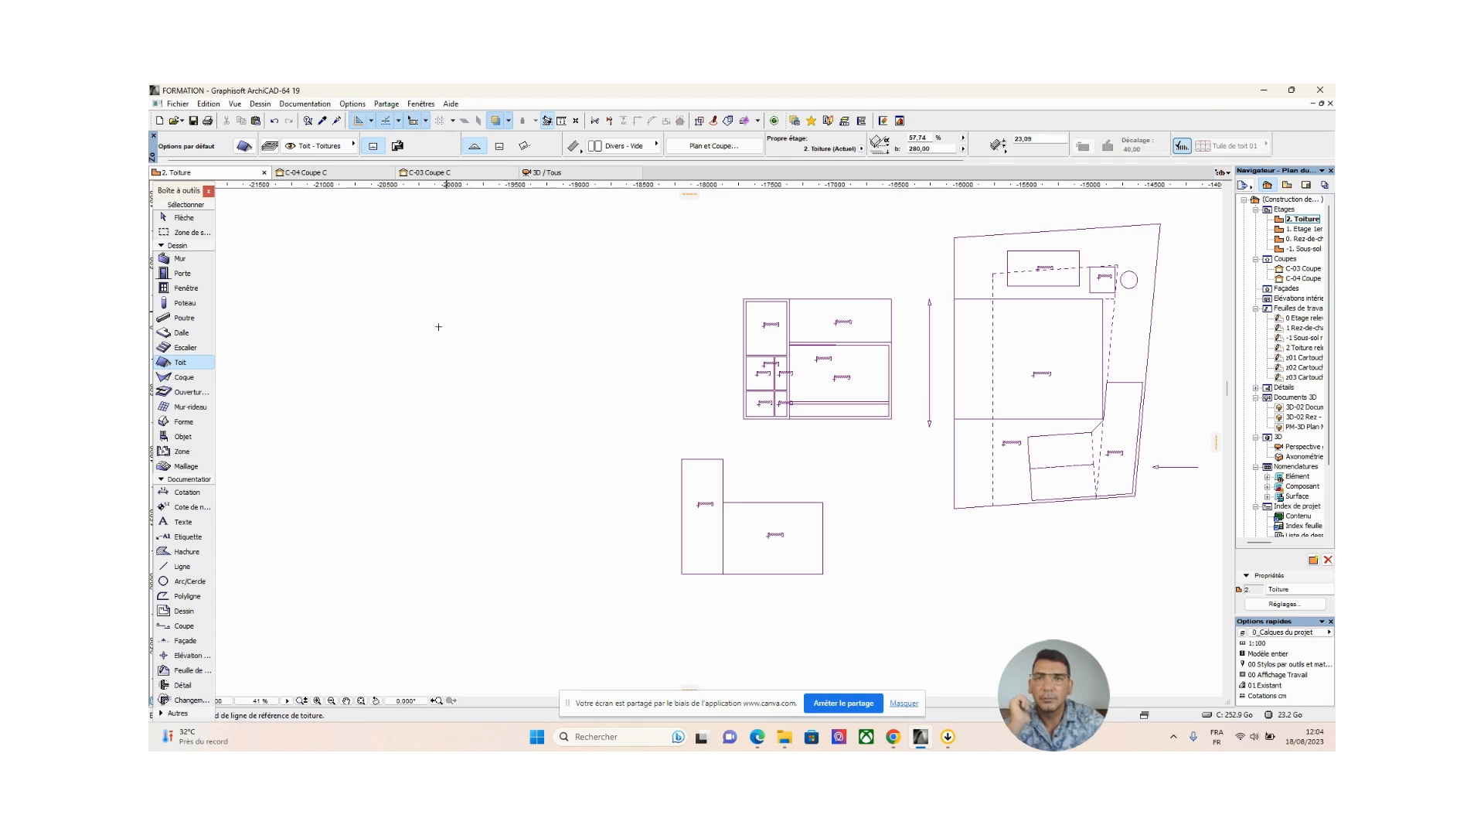
Draw a single-plane roof left of the building, with a horizontal reference line, an upslope side below it and an irregular polygonal contour
left_click(401, 334)
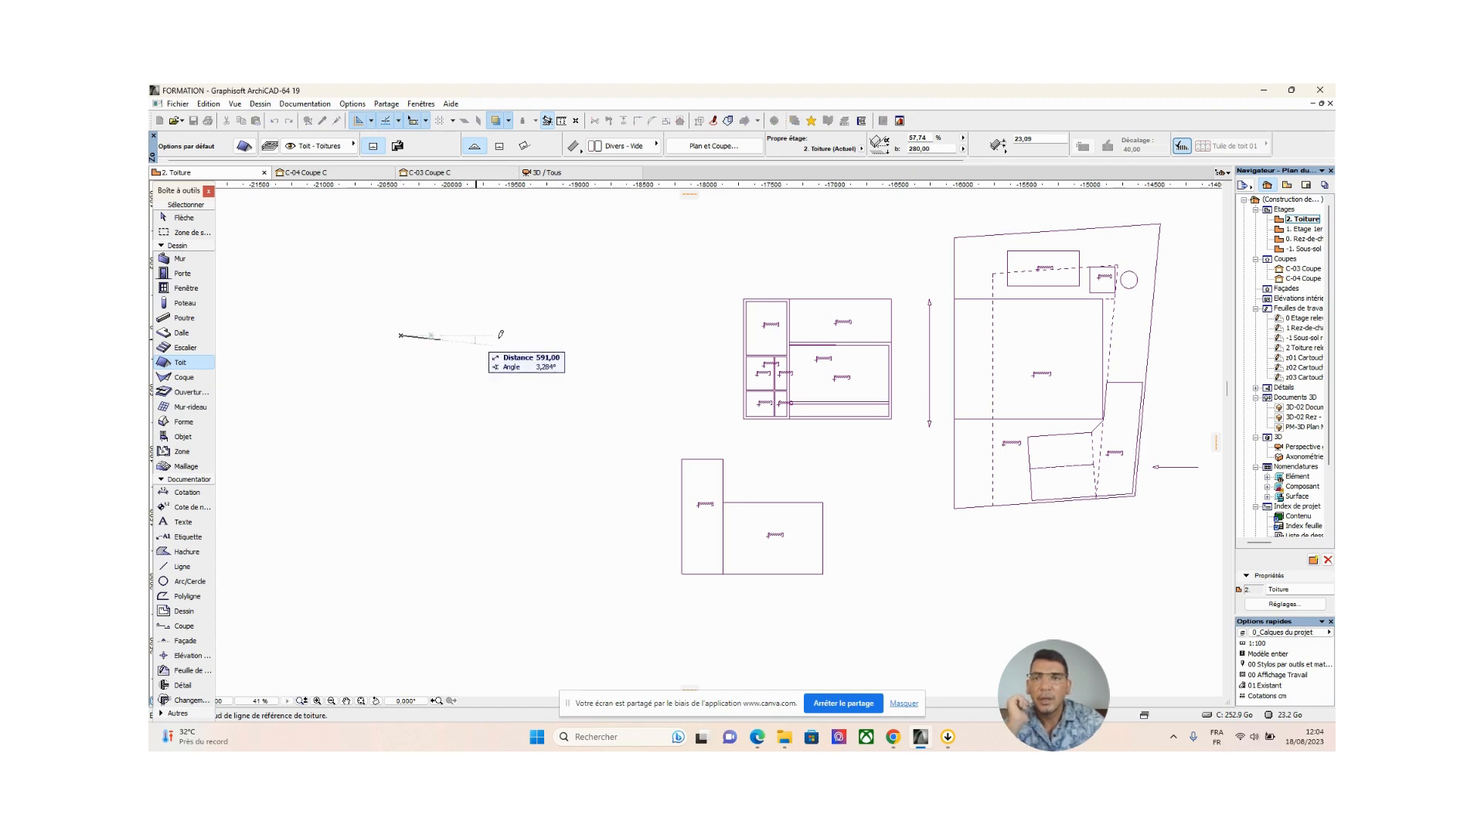
left_click(603, 334)
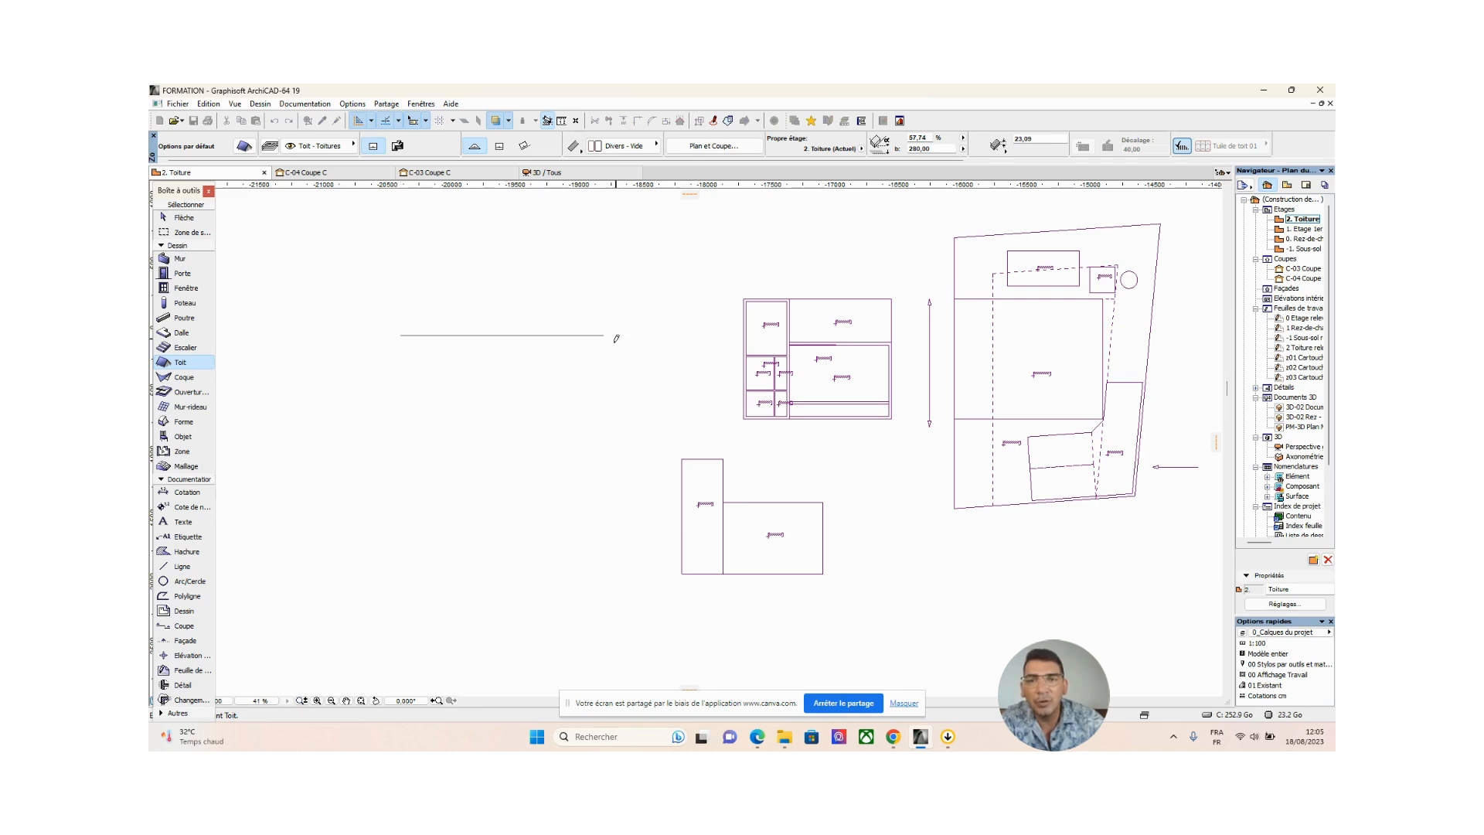
left_click(586, 335)
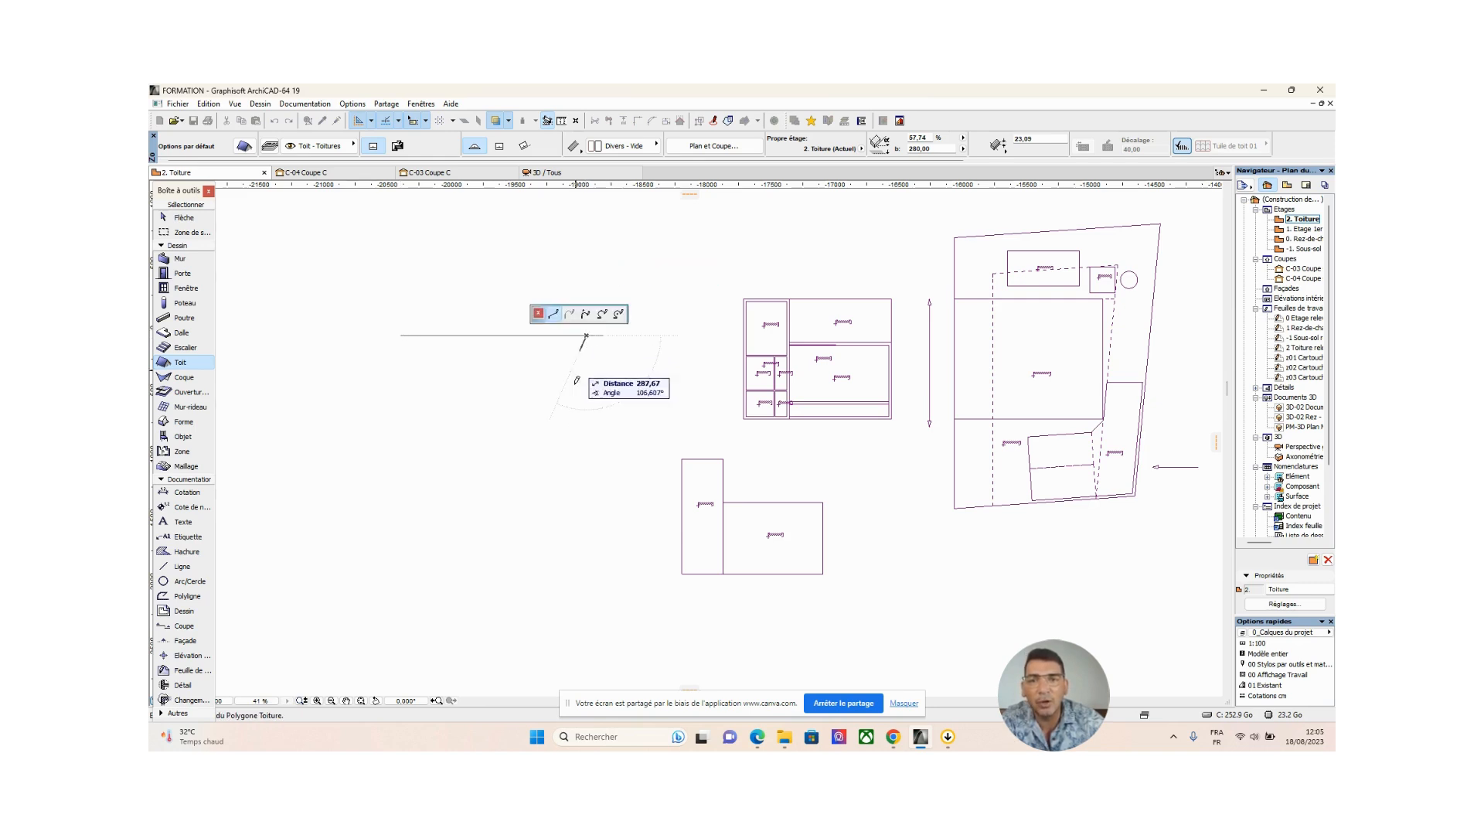
left_click(586, 479)
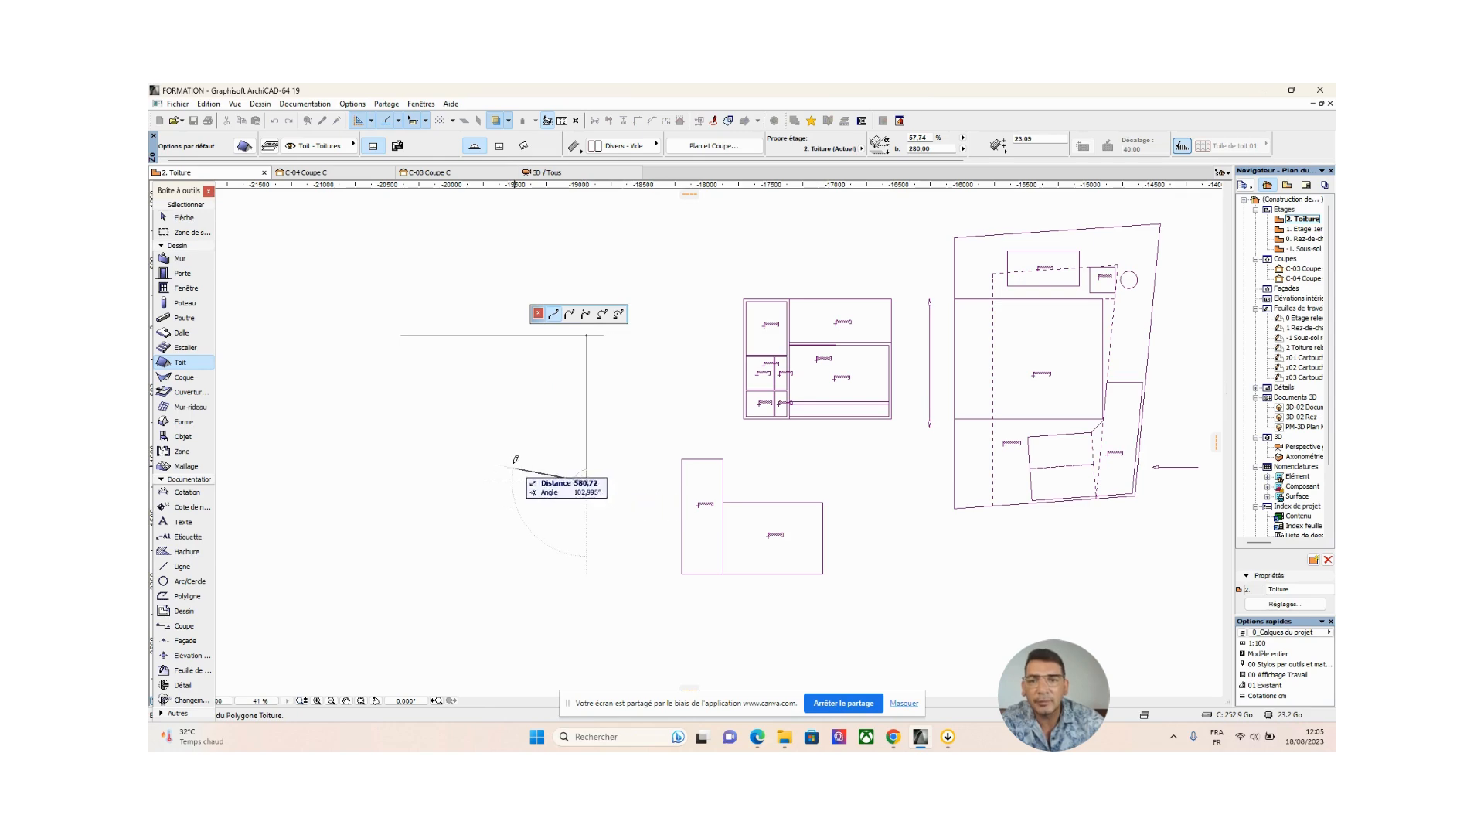
left_click(539, 537)
left_click(500, 471)
left_click(395, 506)
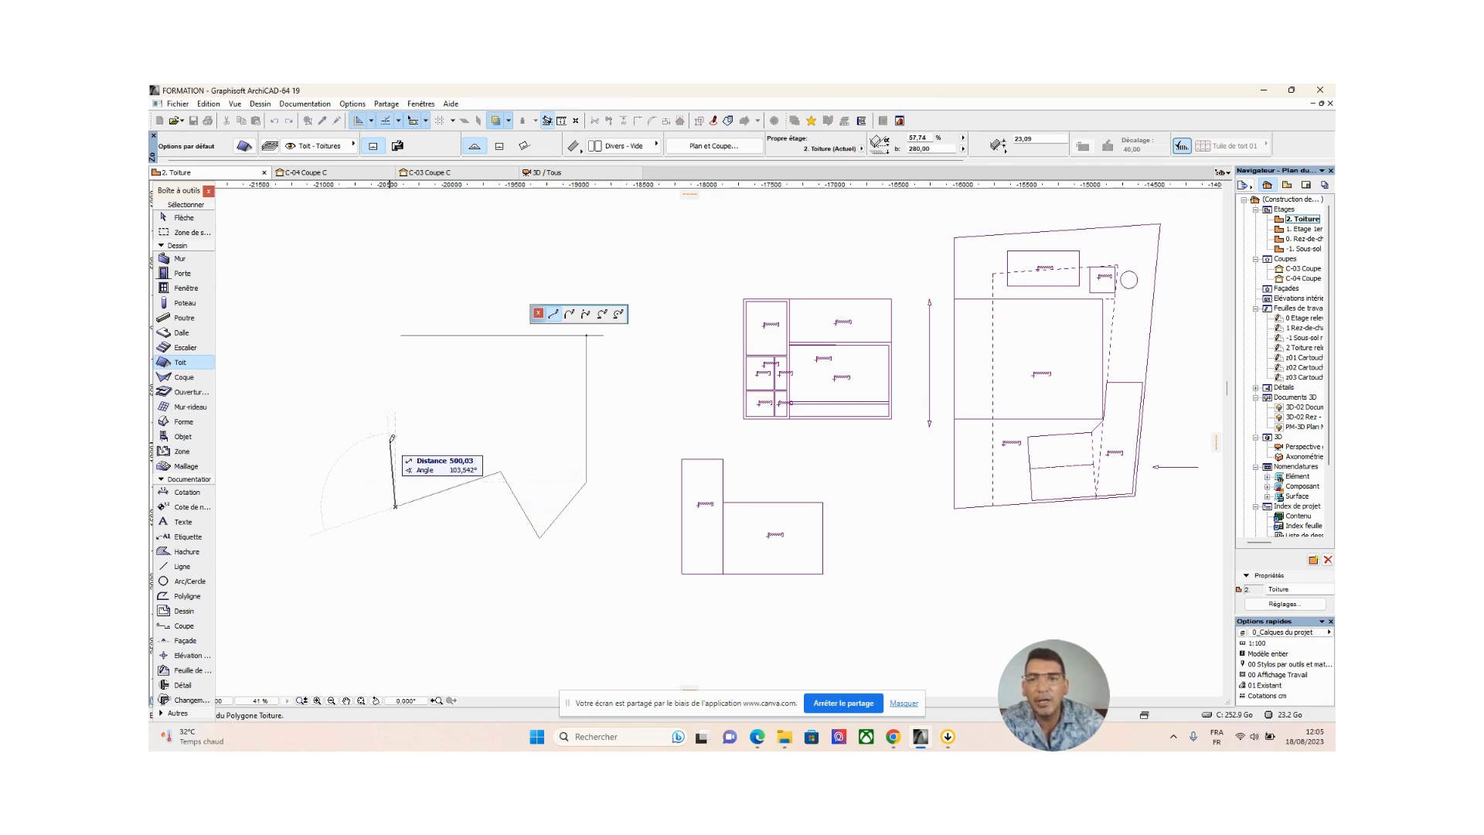
left_click(390, 443)
left_click(447, 410)
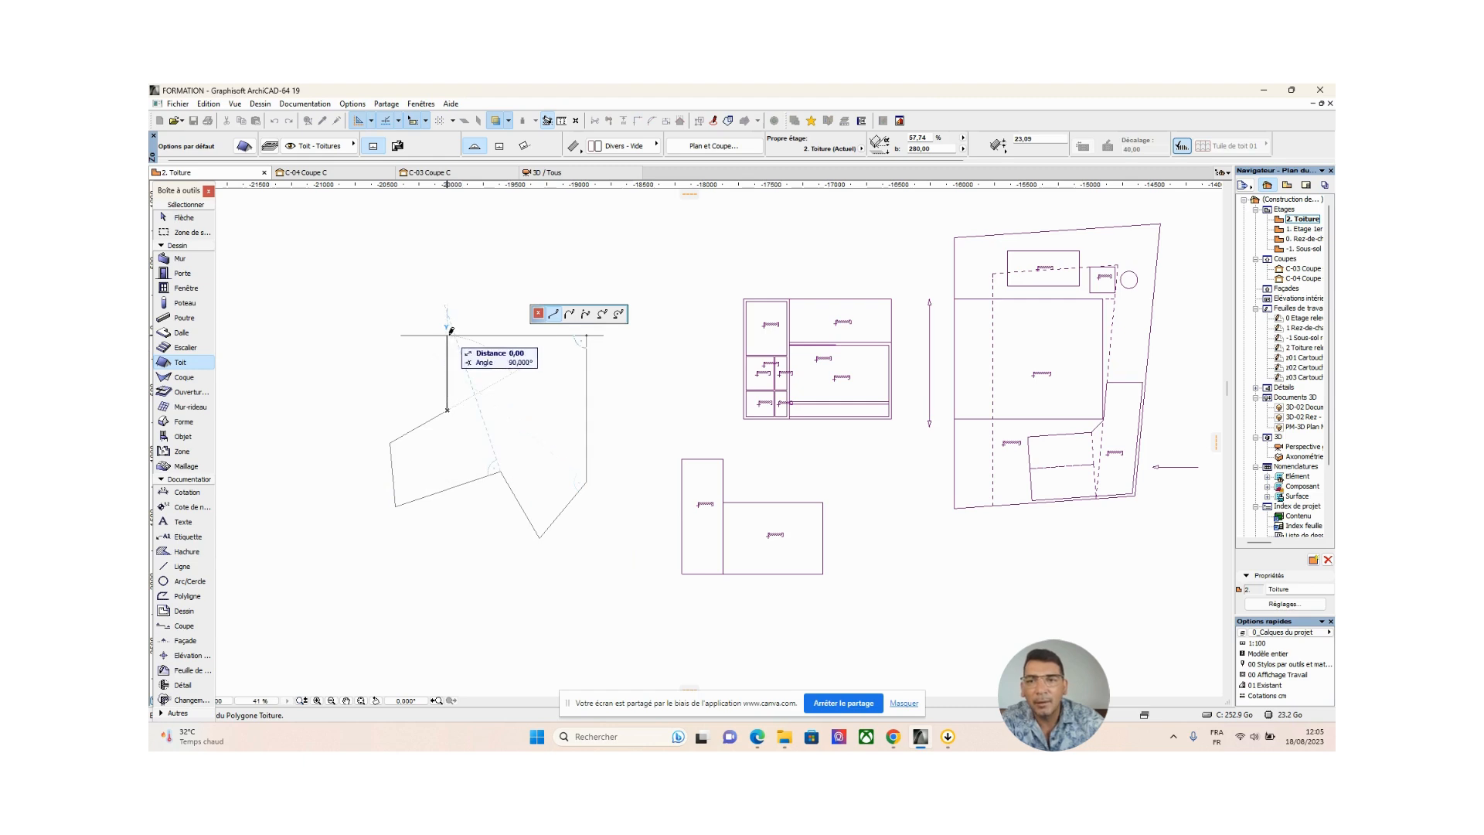
left_click(448, 336)
left_click(588, 333)
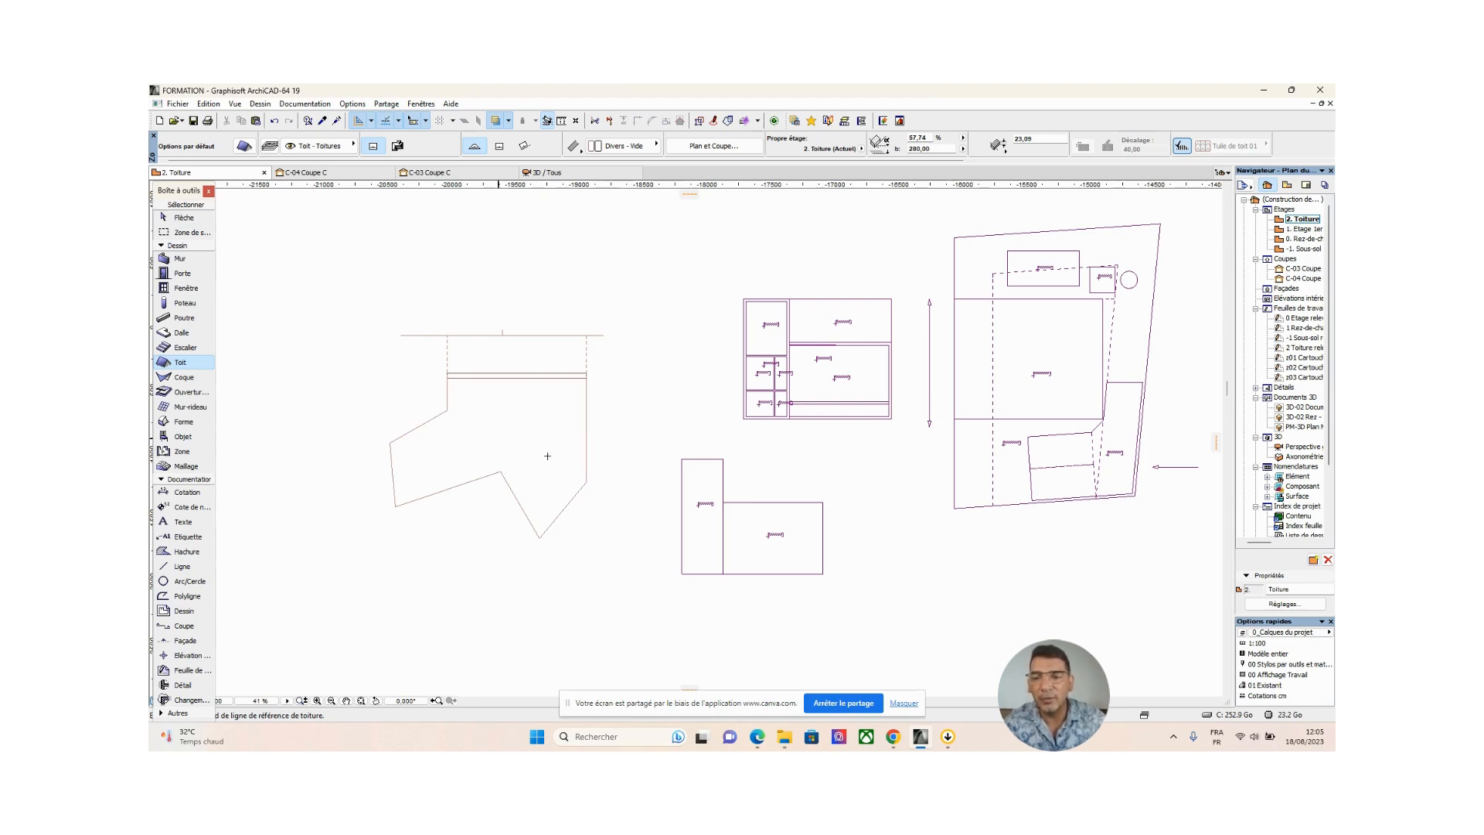
Inspect the irregular single-plane roof in 3D and delete it
key("F3")
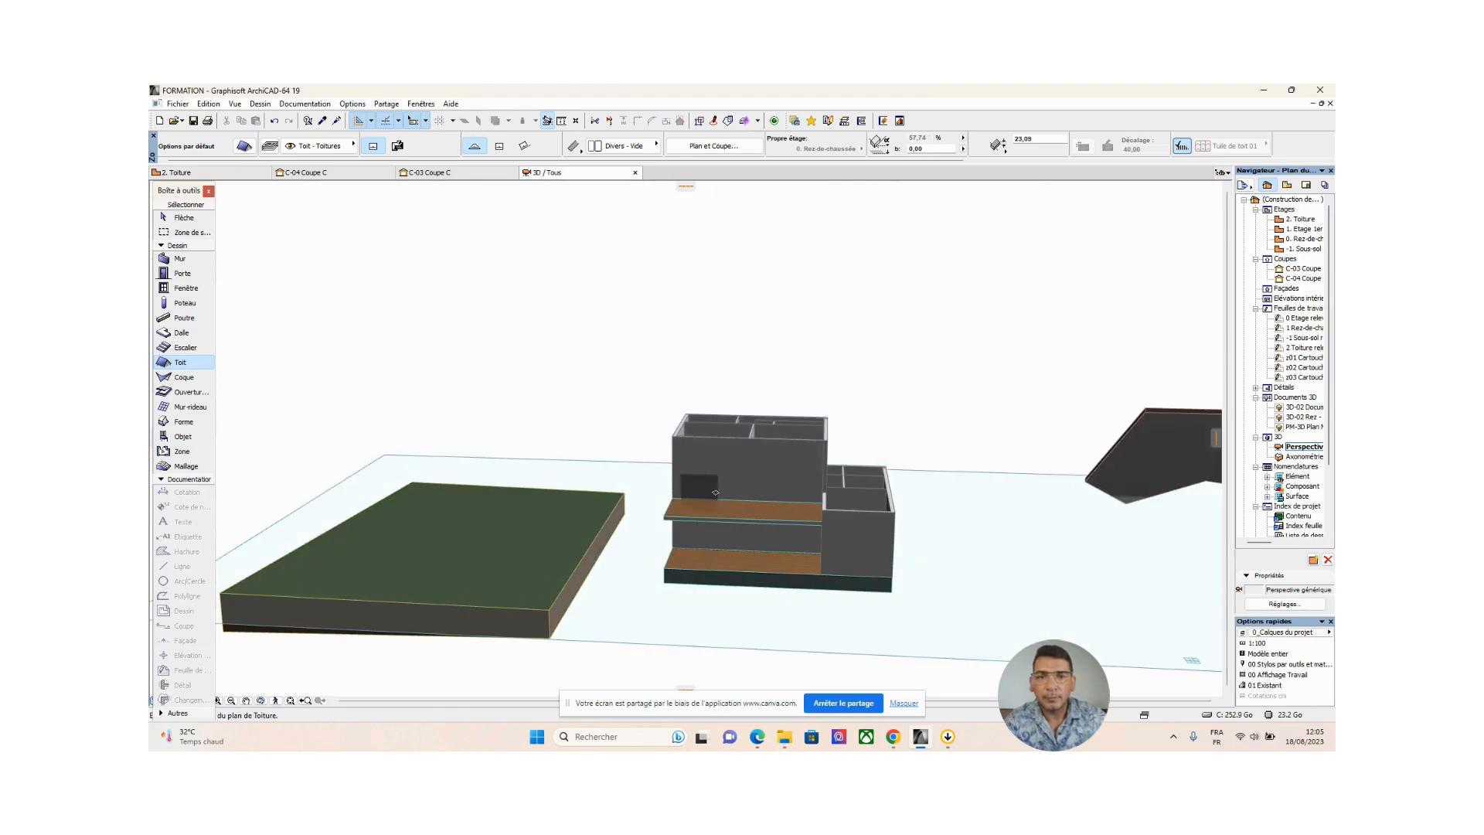
middle_click_drag(874, 536, 595, 550)
middle_click_drag(919, 525, 773, 432, "shift")
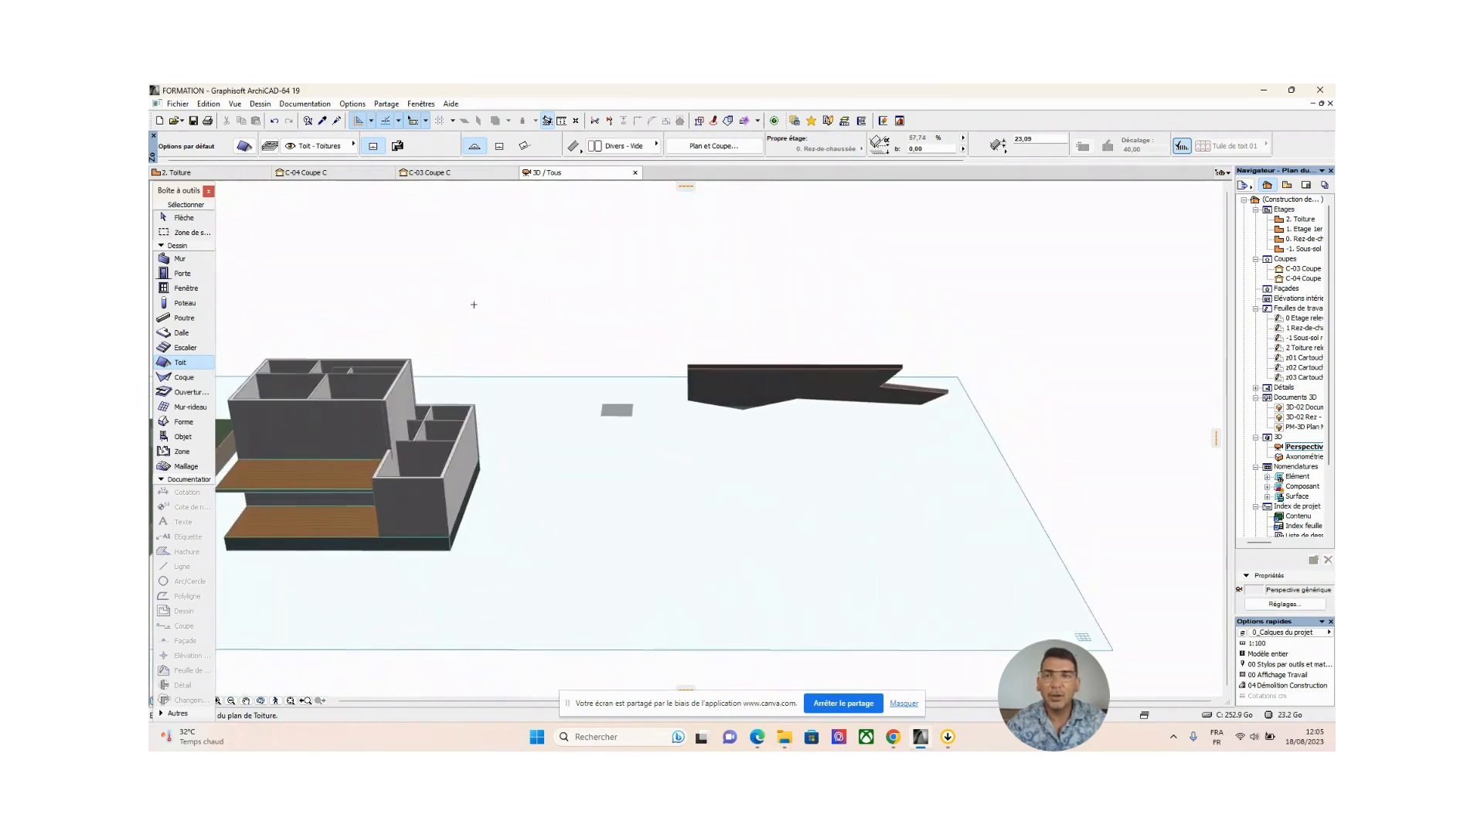
left_click(202, 217)
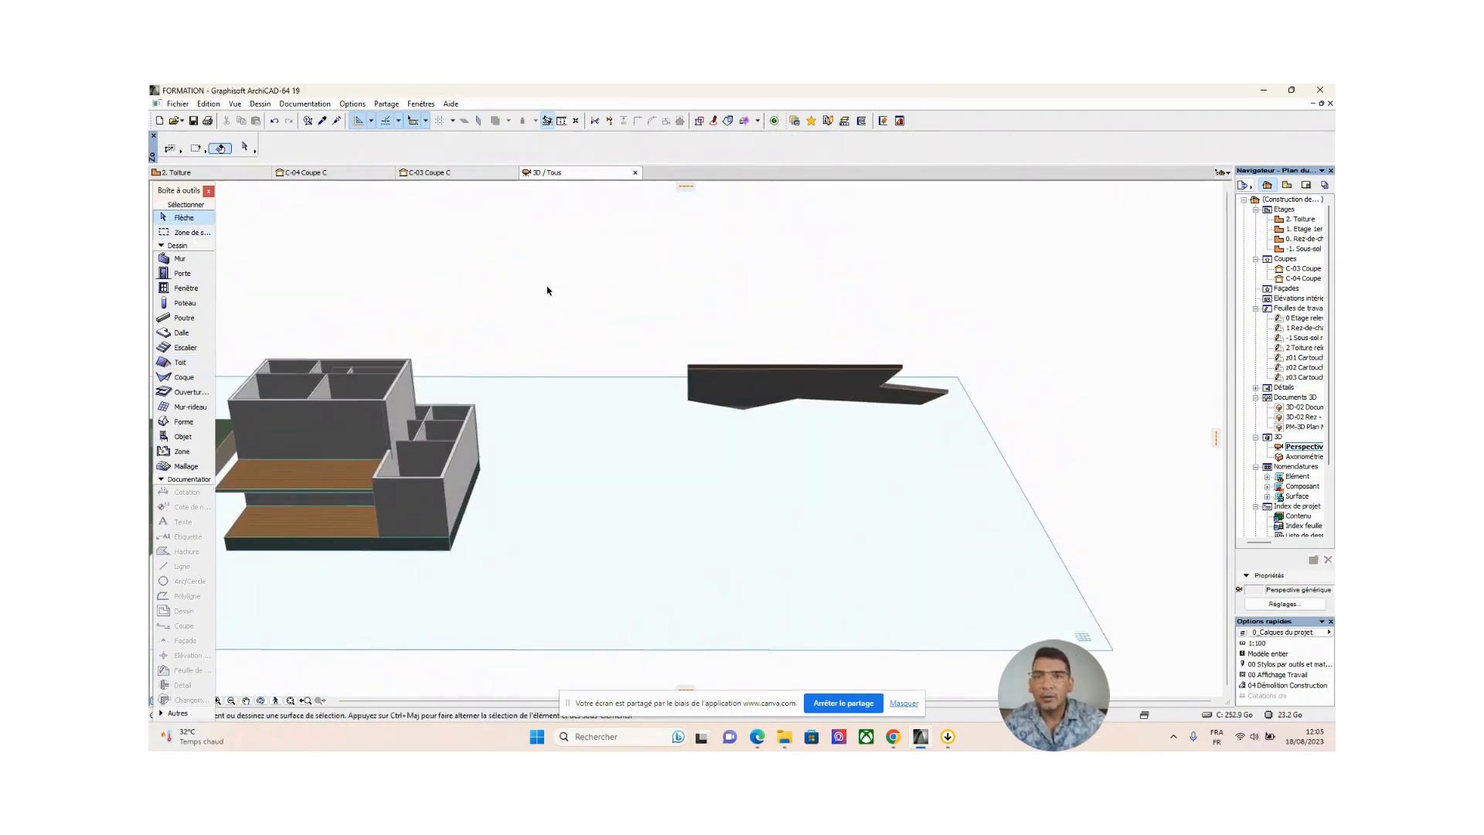
left_click(696, 374)
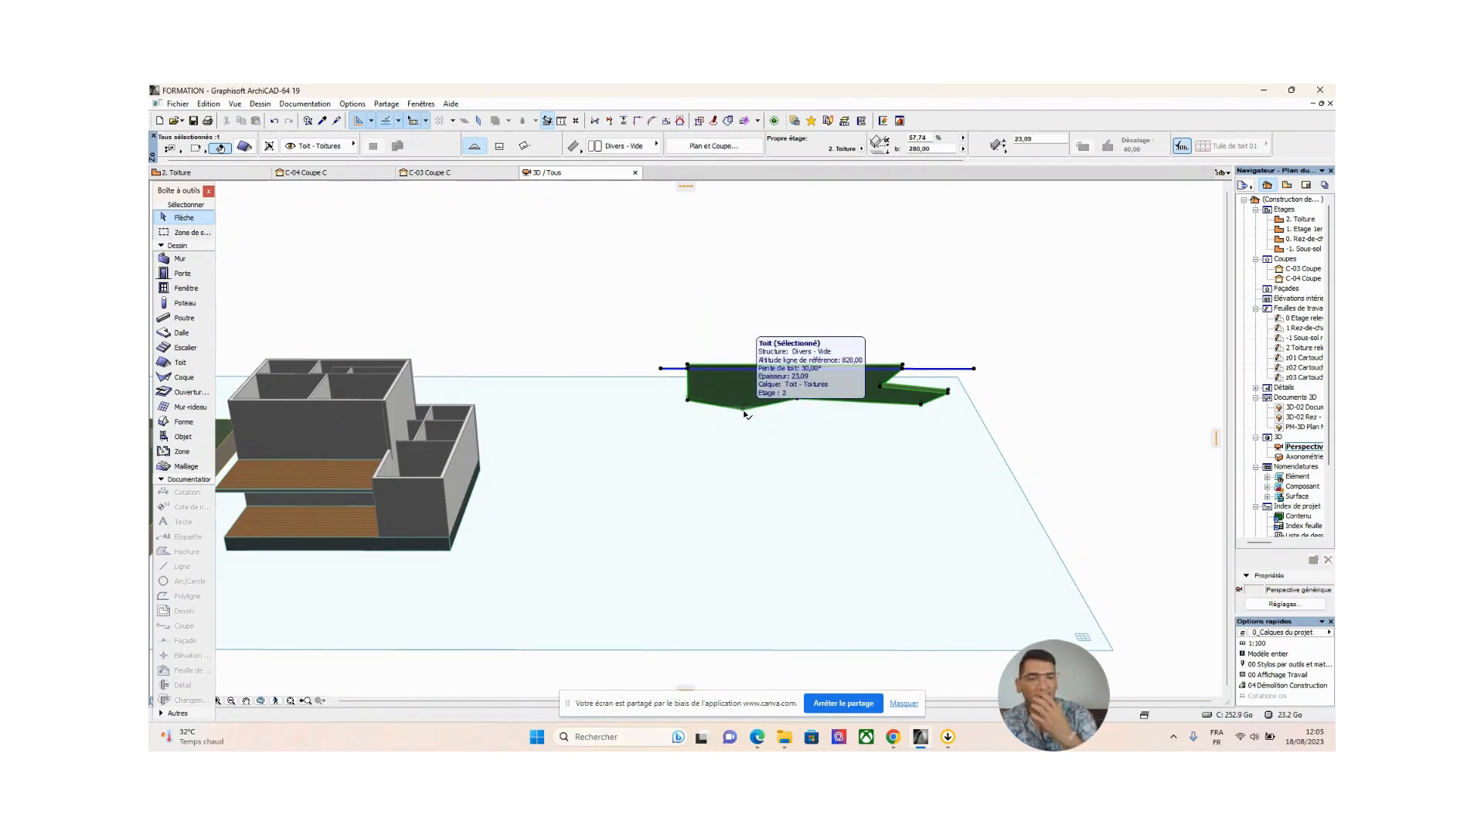
key("Delete")
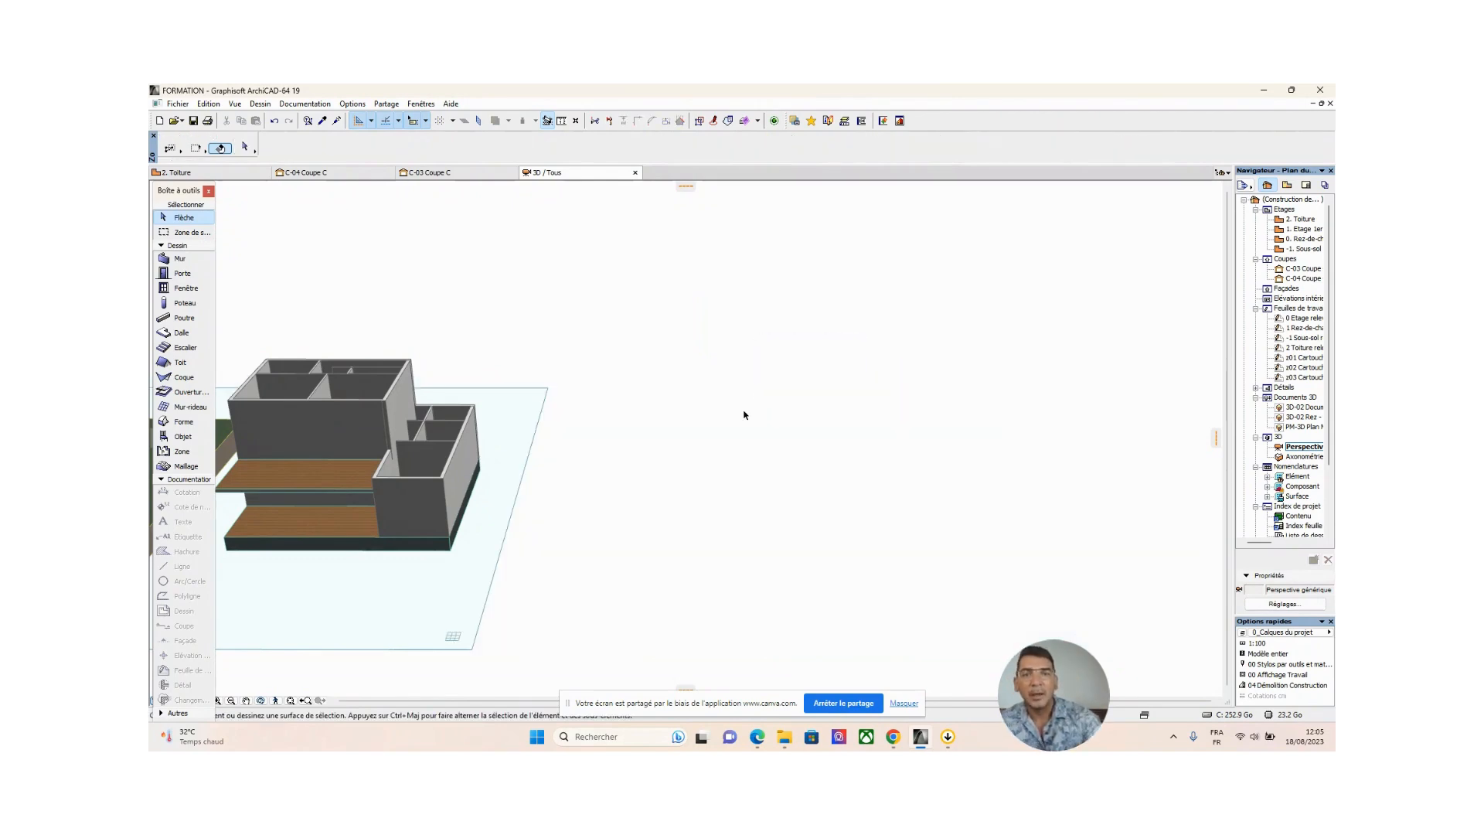
middle_click_drag(717, 434, 754, 370, "shift")
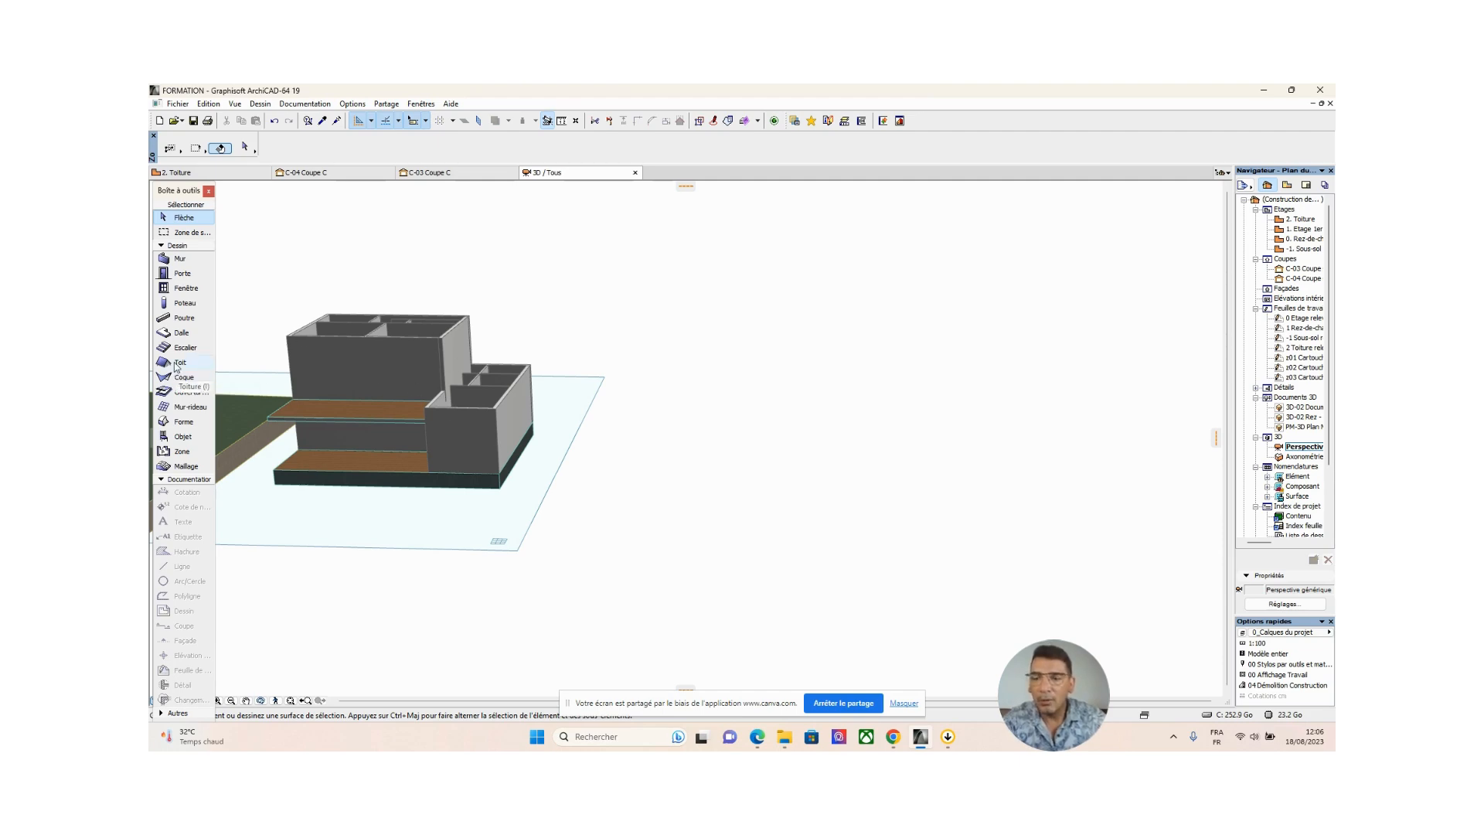
Draw a single-plane roof with the rectangular method left of the building on the Toiture plan, upslope side above the horizontal reference line, about 1280 cm wide
key("F2")
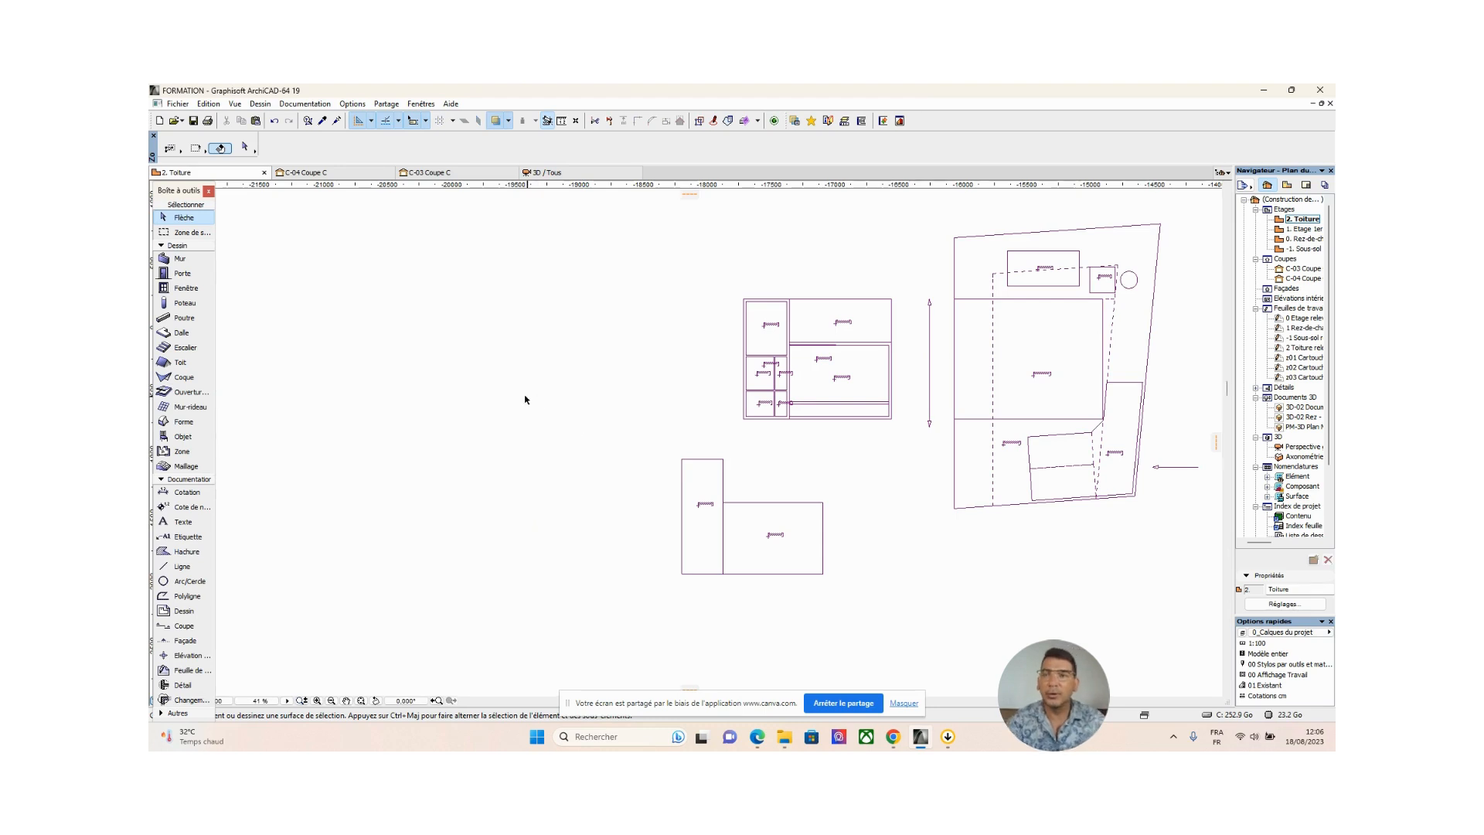
left_click(180, 362)
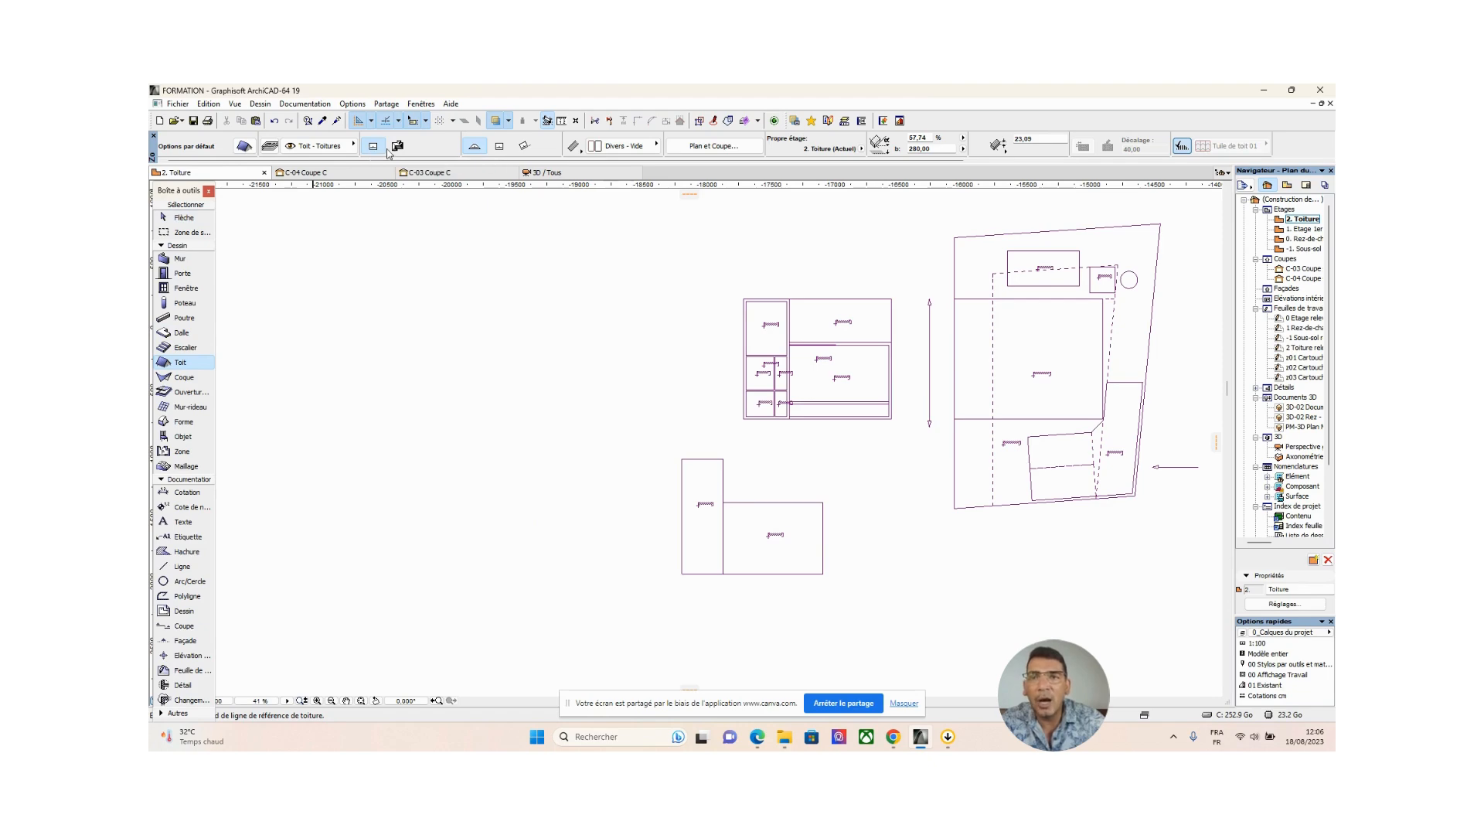
left_click(499, 146)
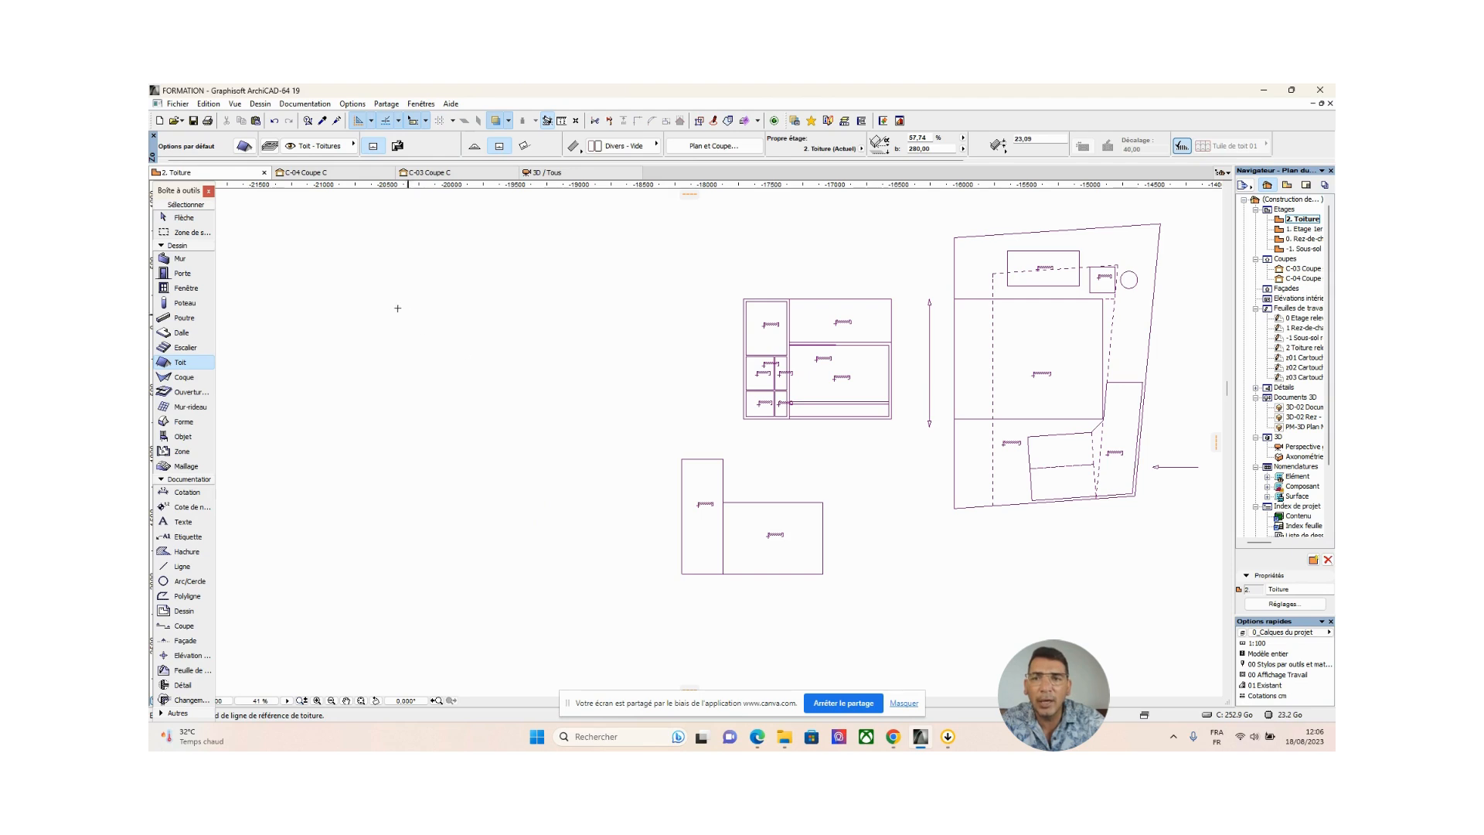
left_click(385, 328)
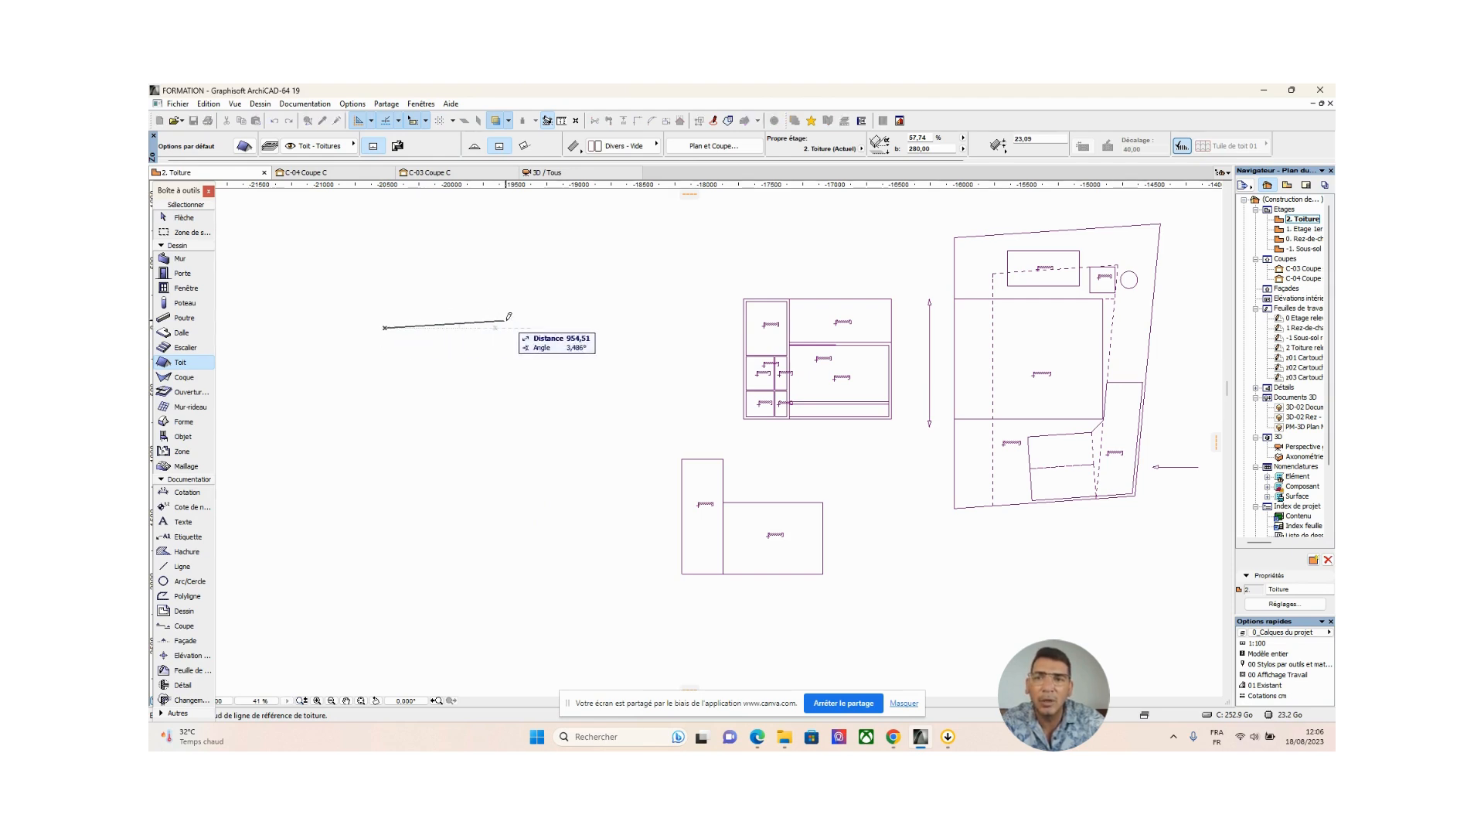
left_click(563, 327)
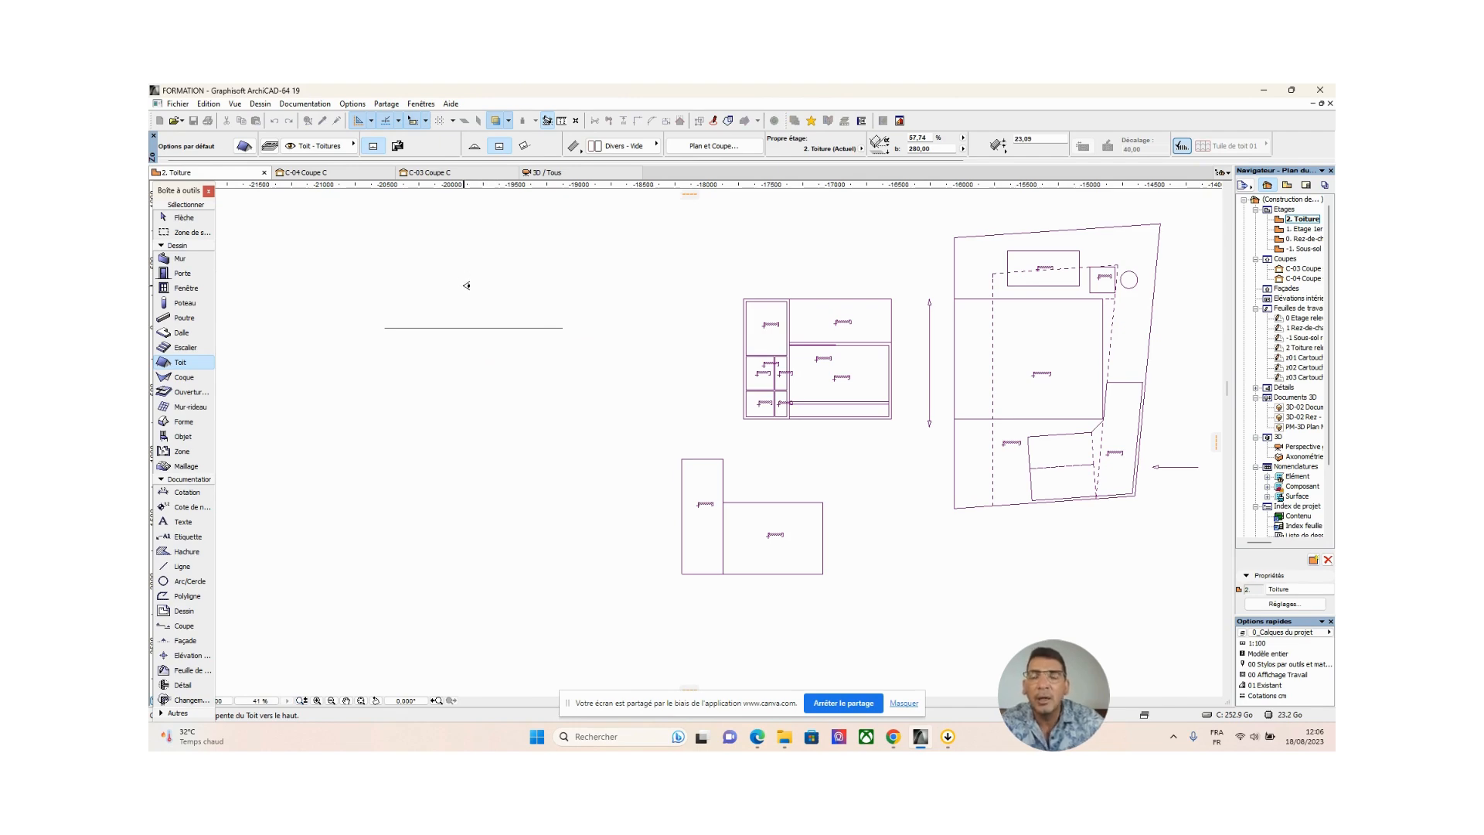
left_click(466, 282)
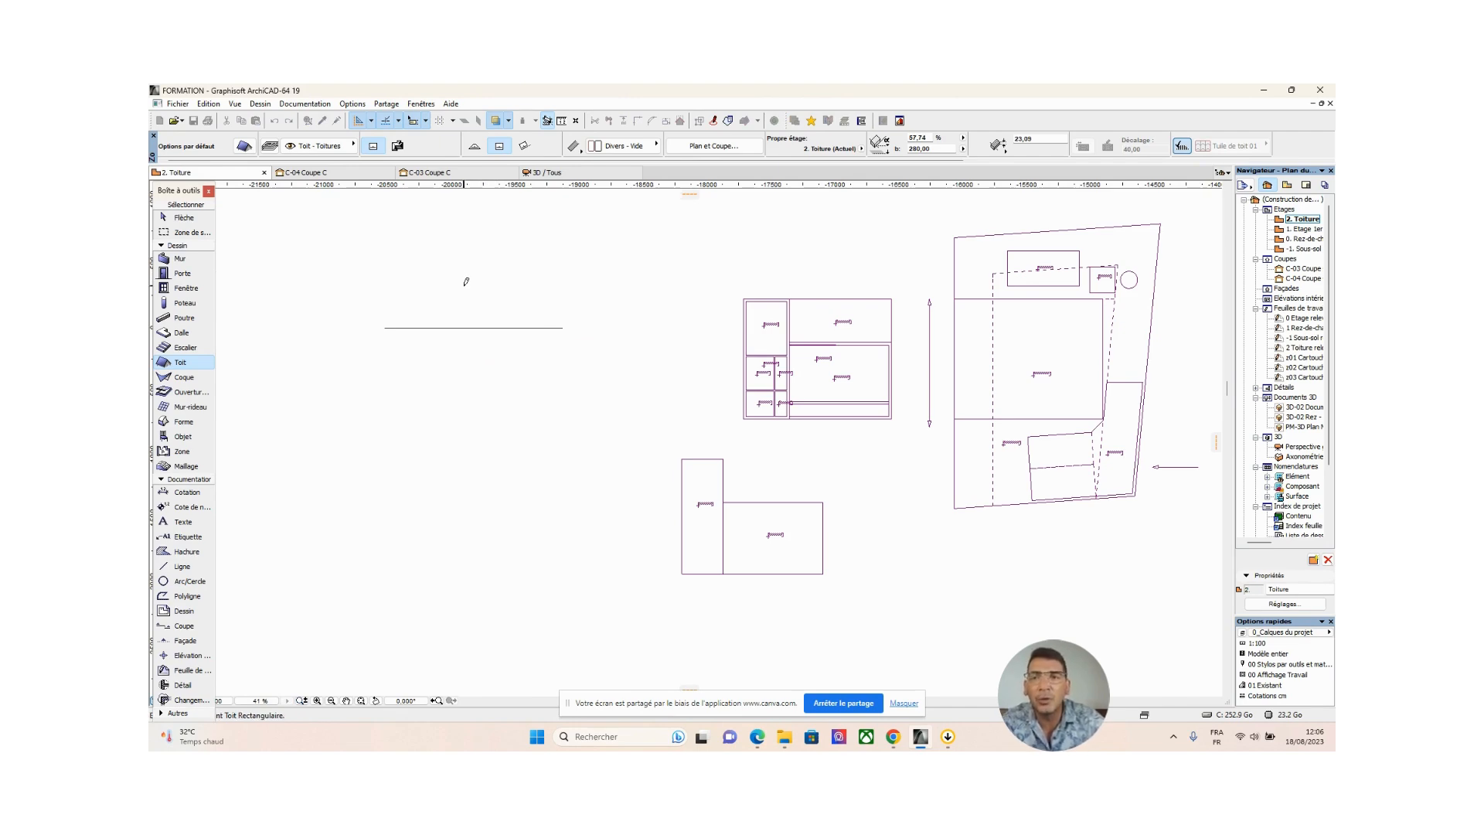
left_click(564, 327)
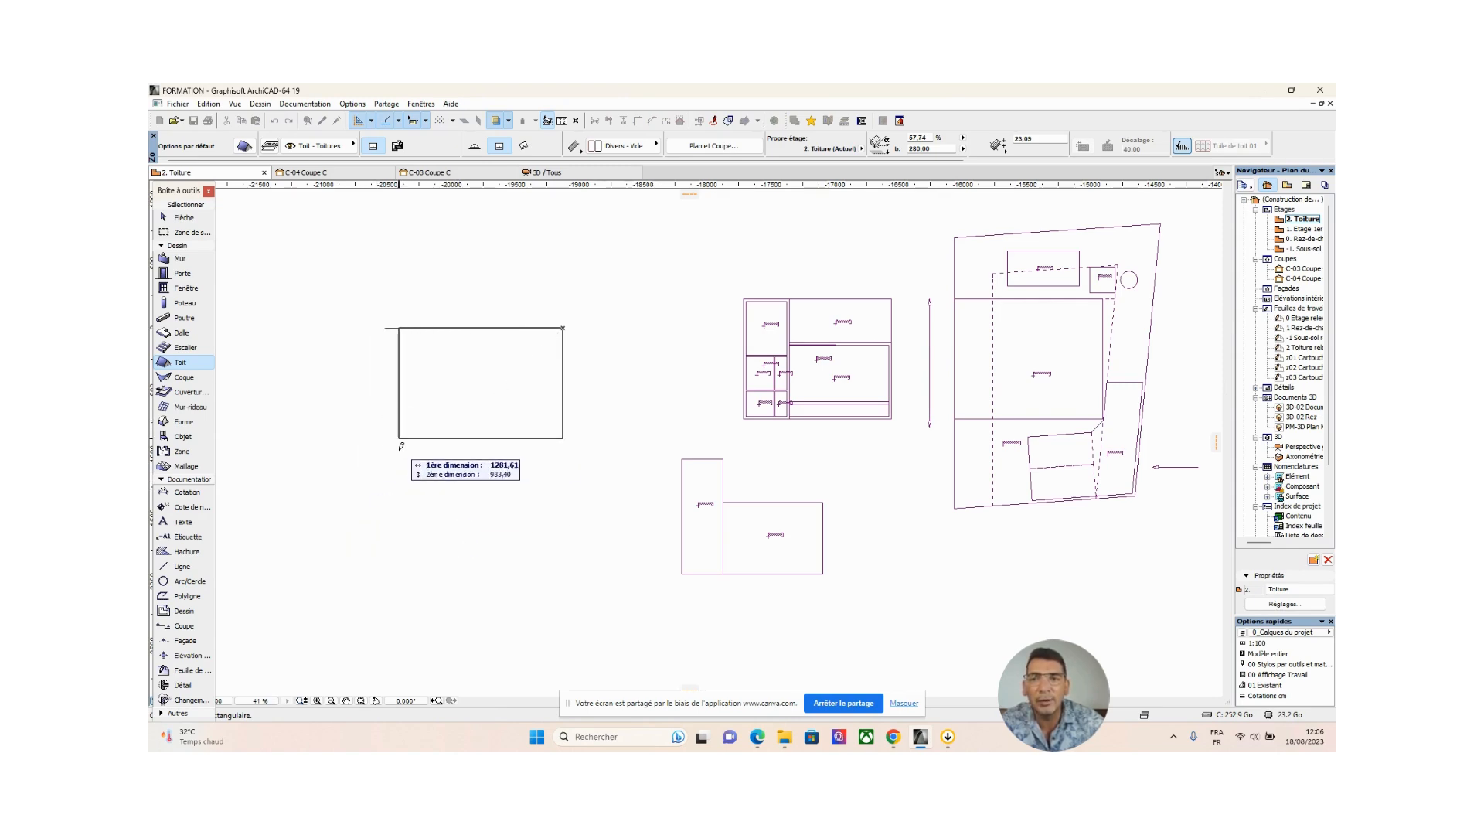
left_click(414, 454)
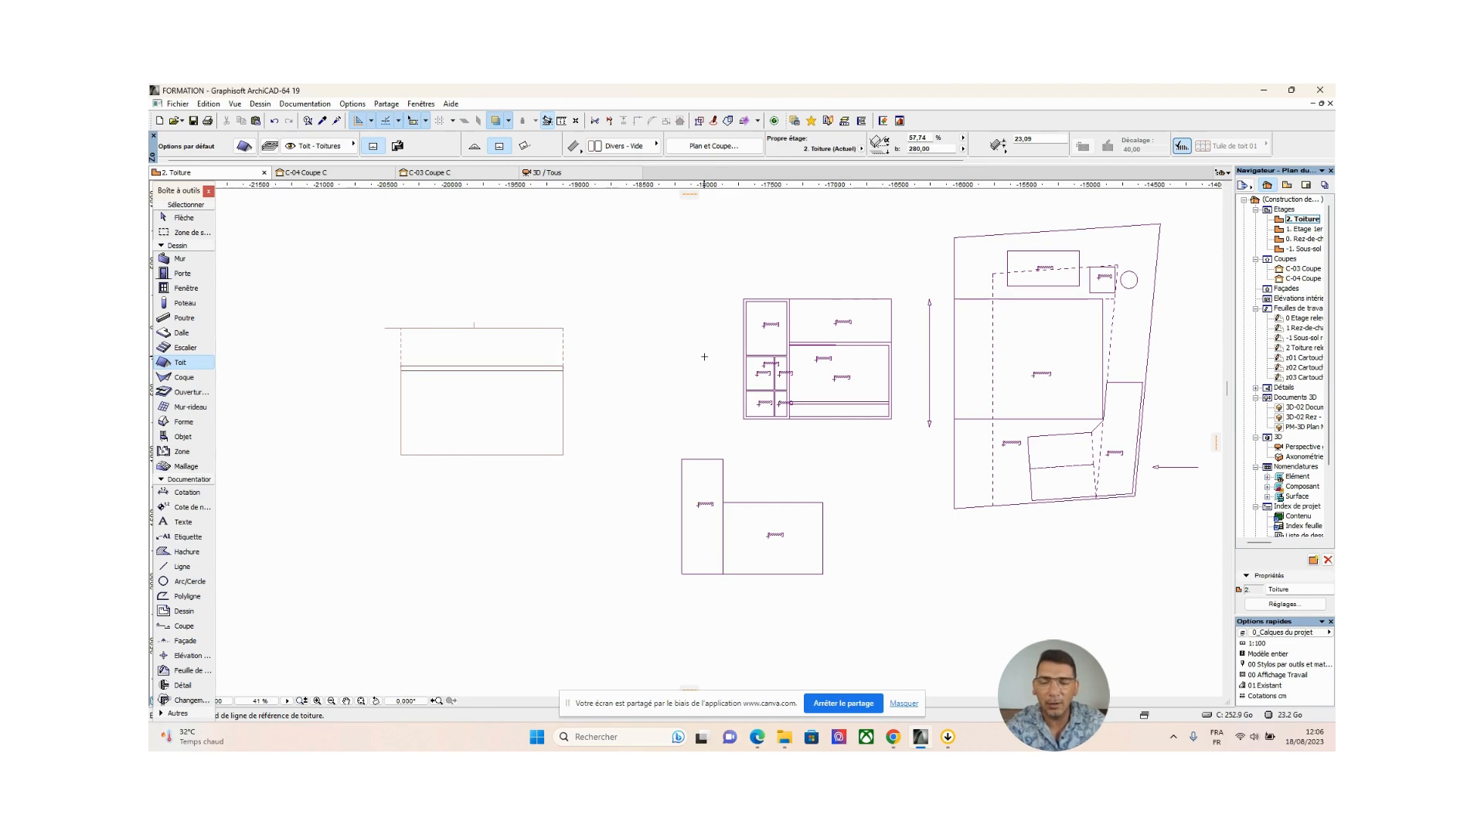
Select the rectangular roof in 3D and set its slope to 20 %
key("F3")
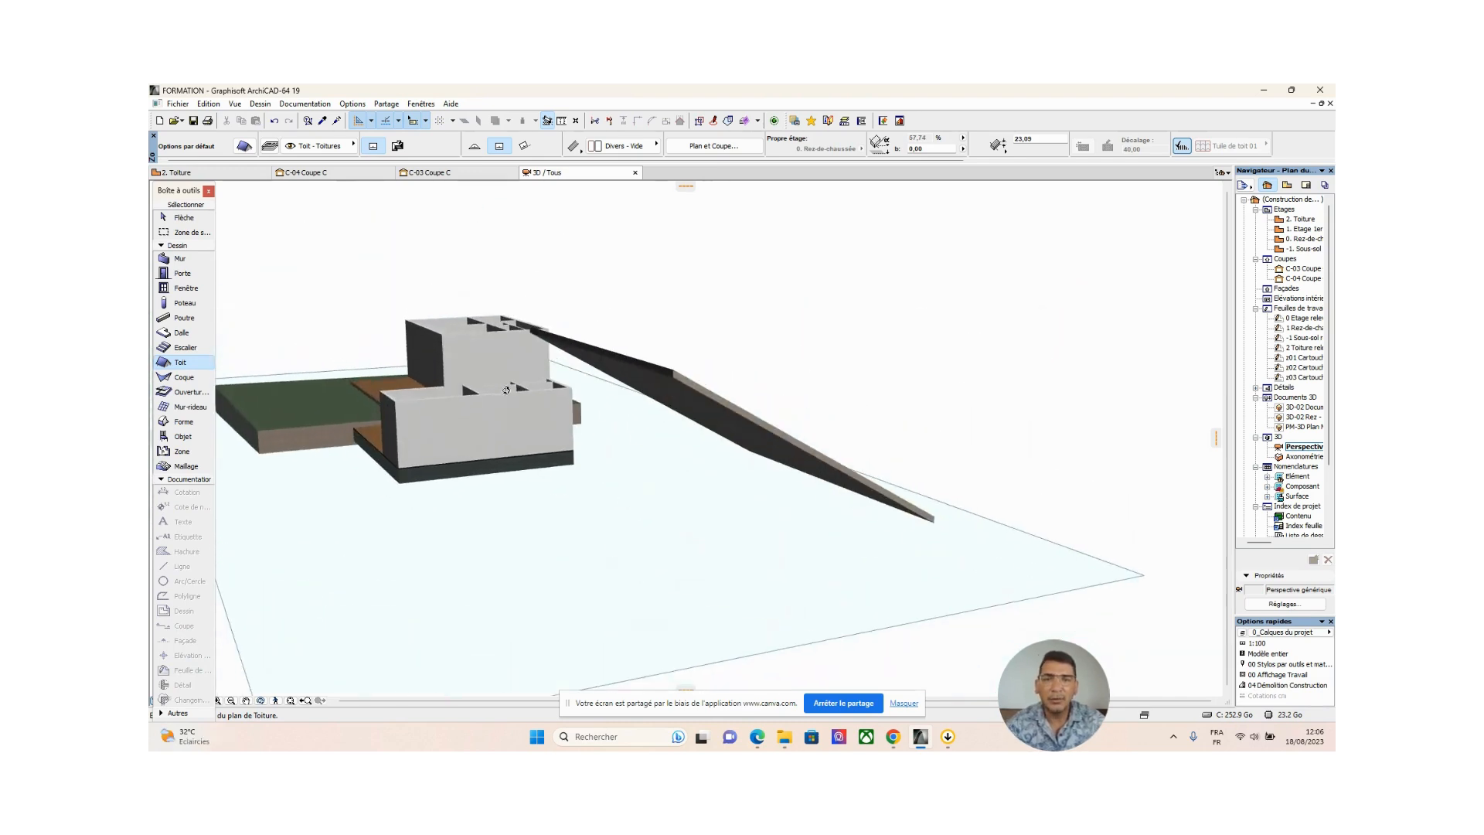
left_click(182, 219)
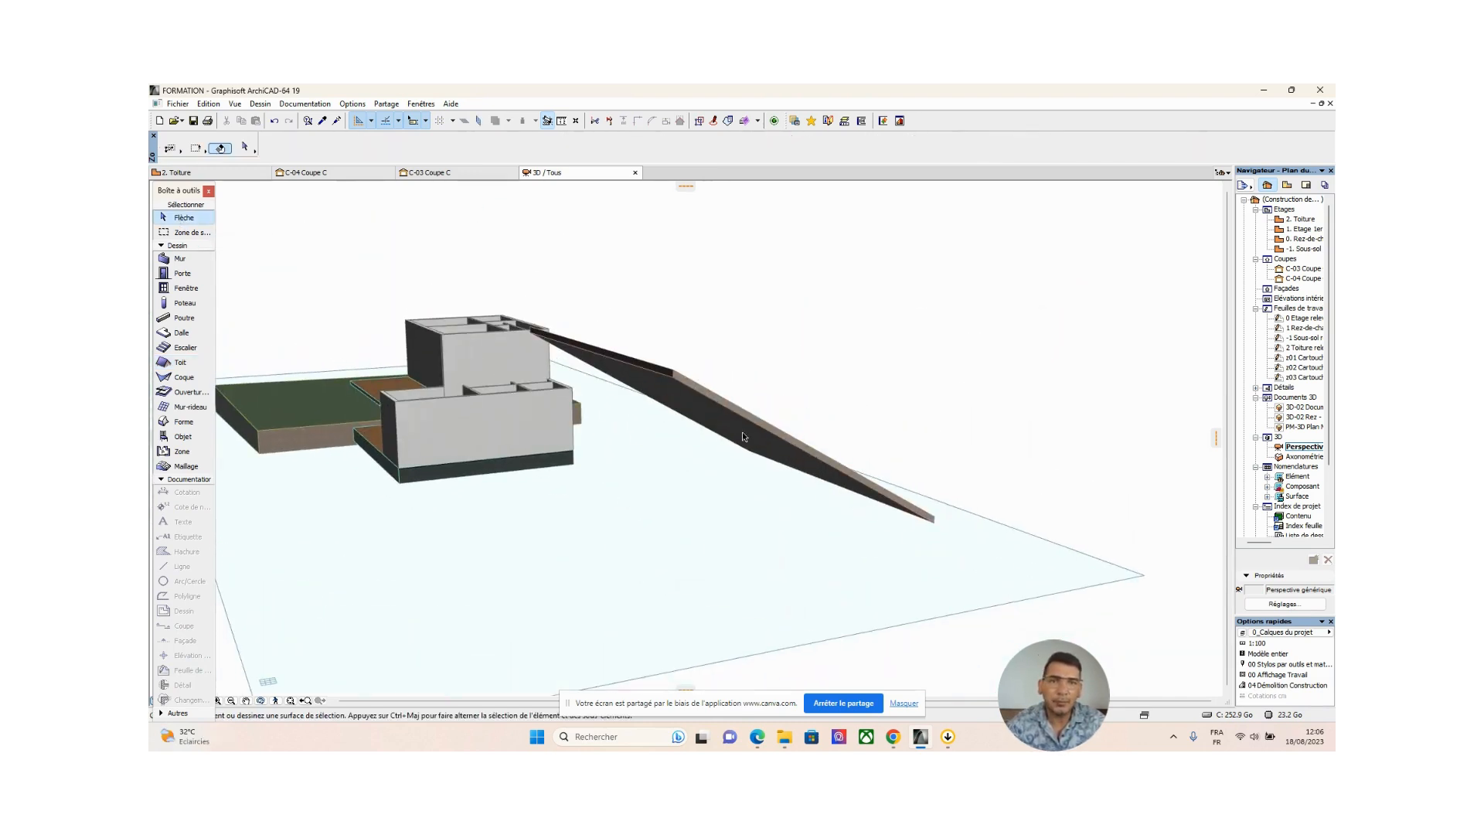
left_click(692, 394)
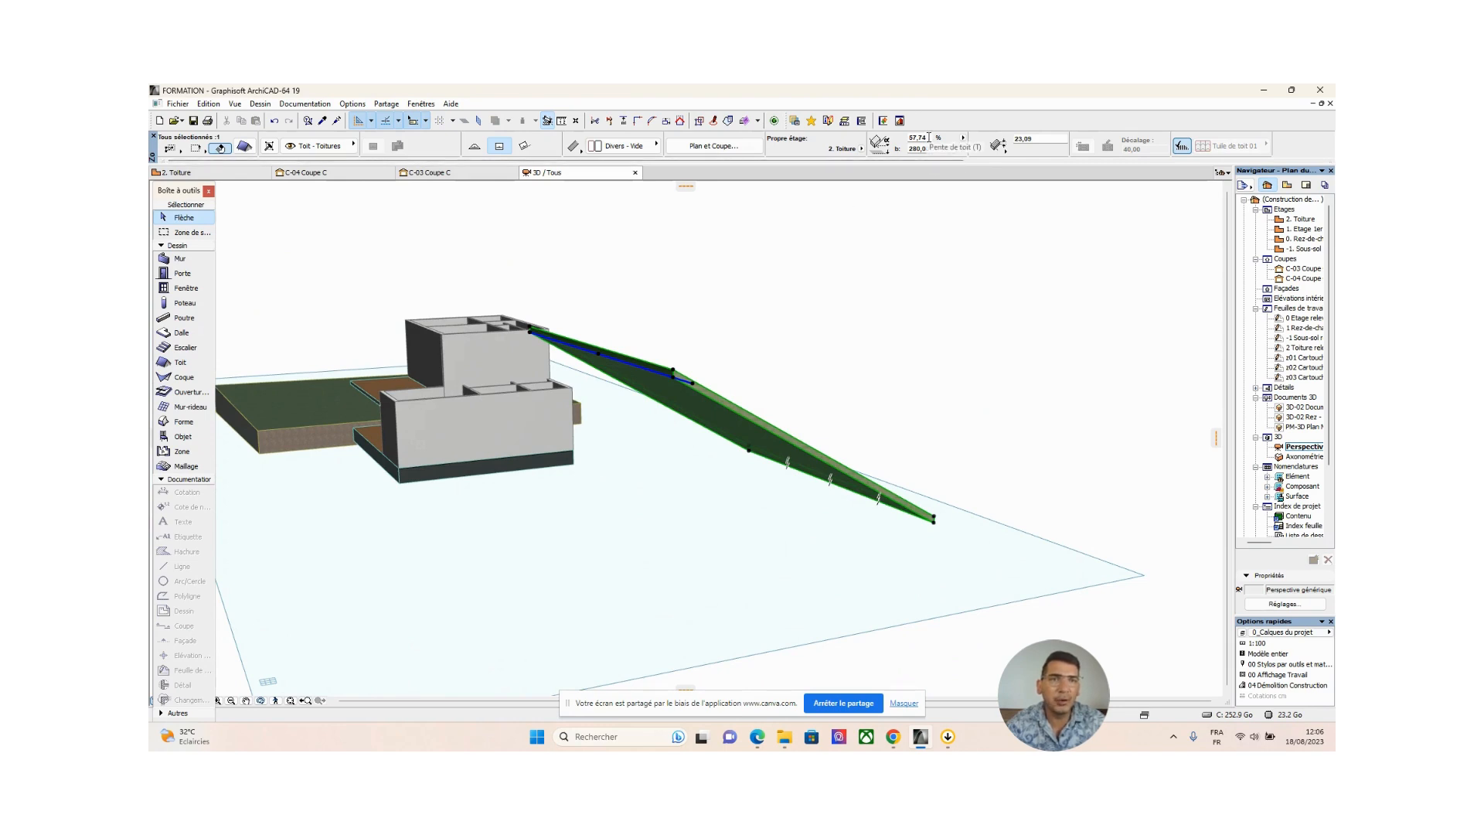
left_click(929, 136)
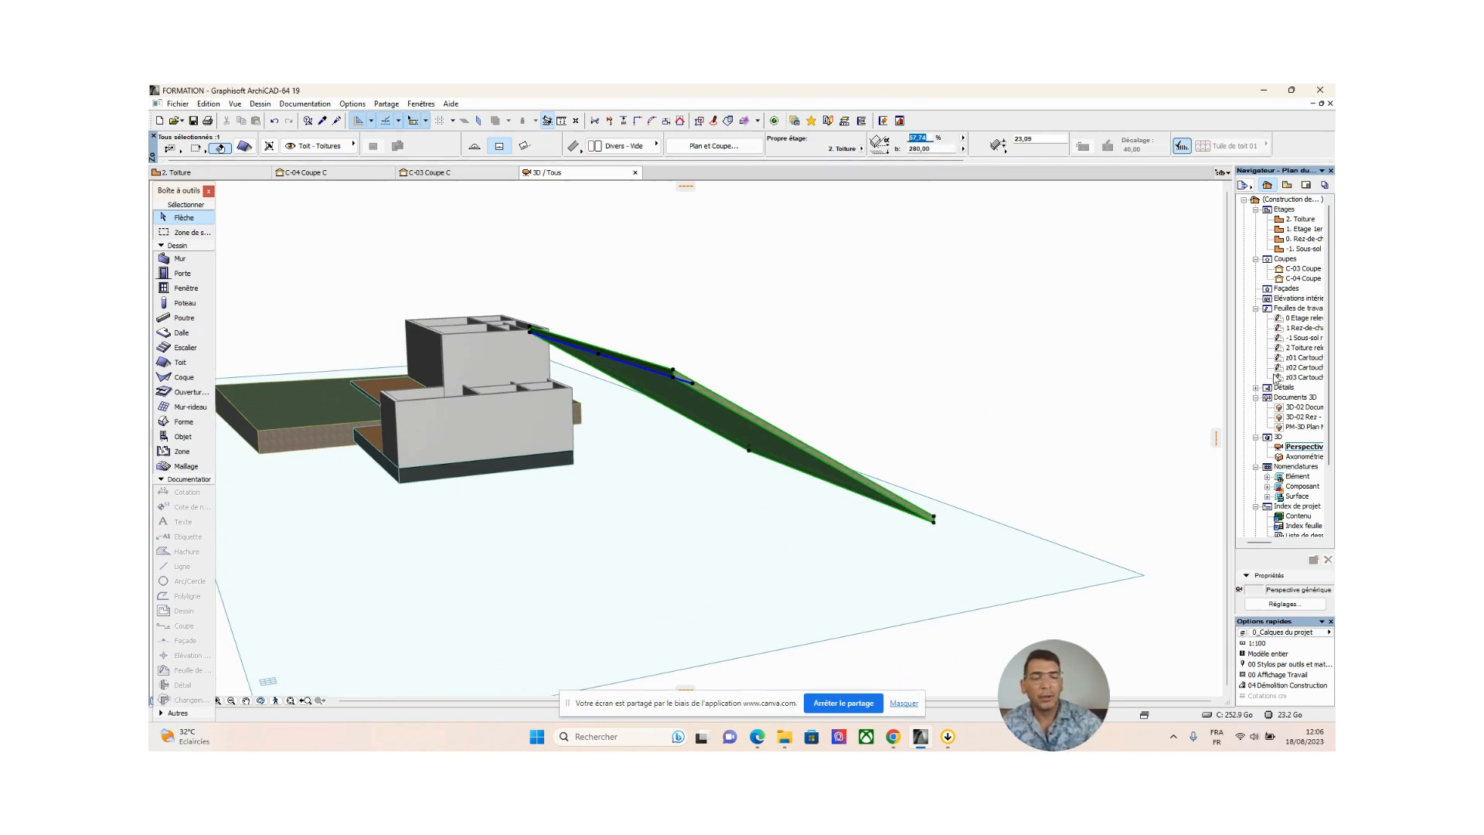
type("2")
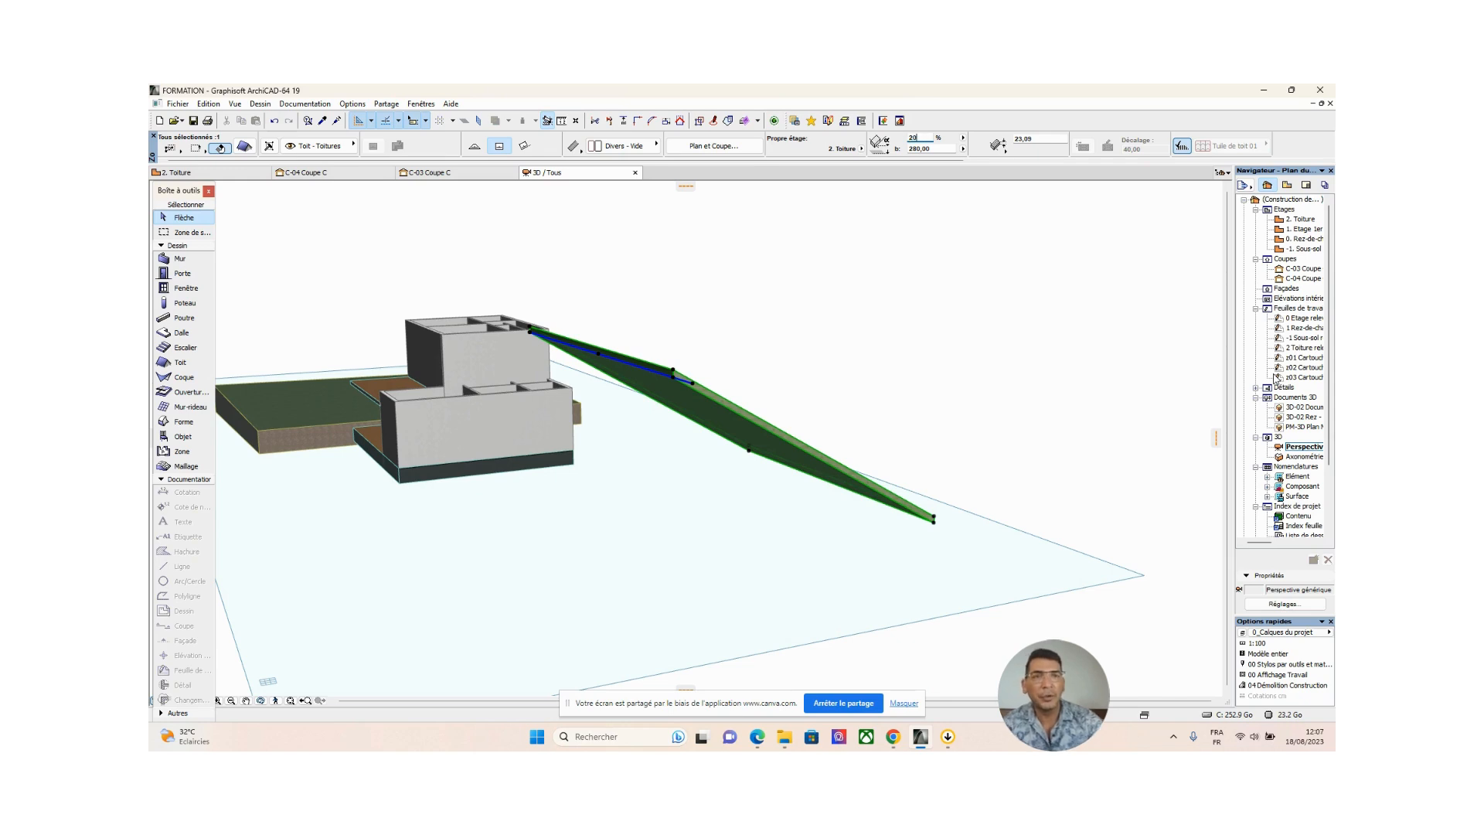
type("0")
key("Return")
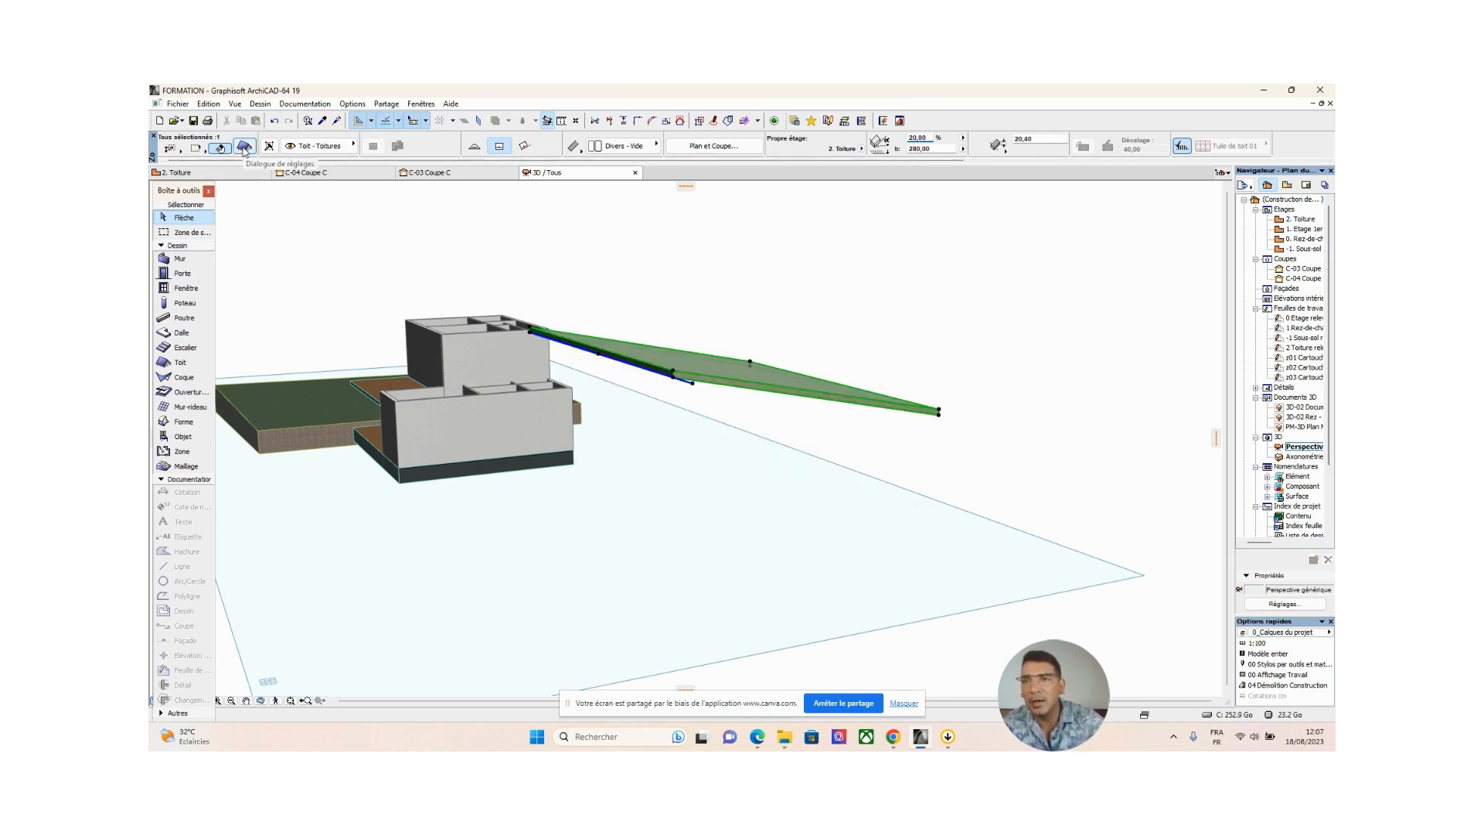
Set the selected roof's slope to 30 % in its settings and view the result in 3D
double_click(181, 362)
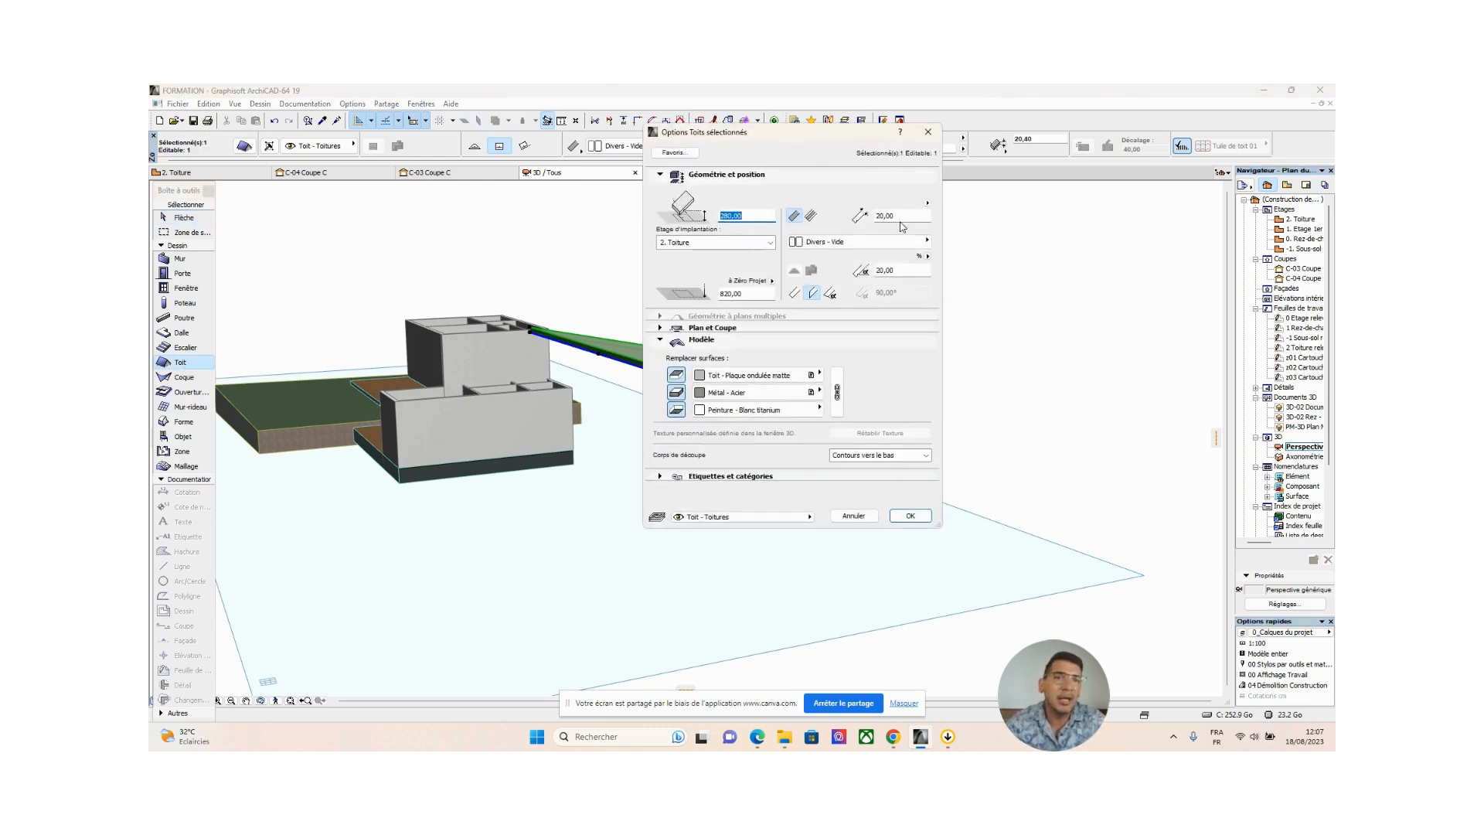
left_click(903, 269)
type("30,00")
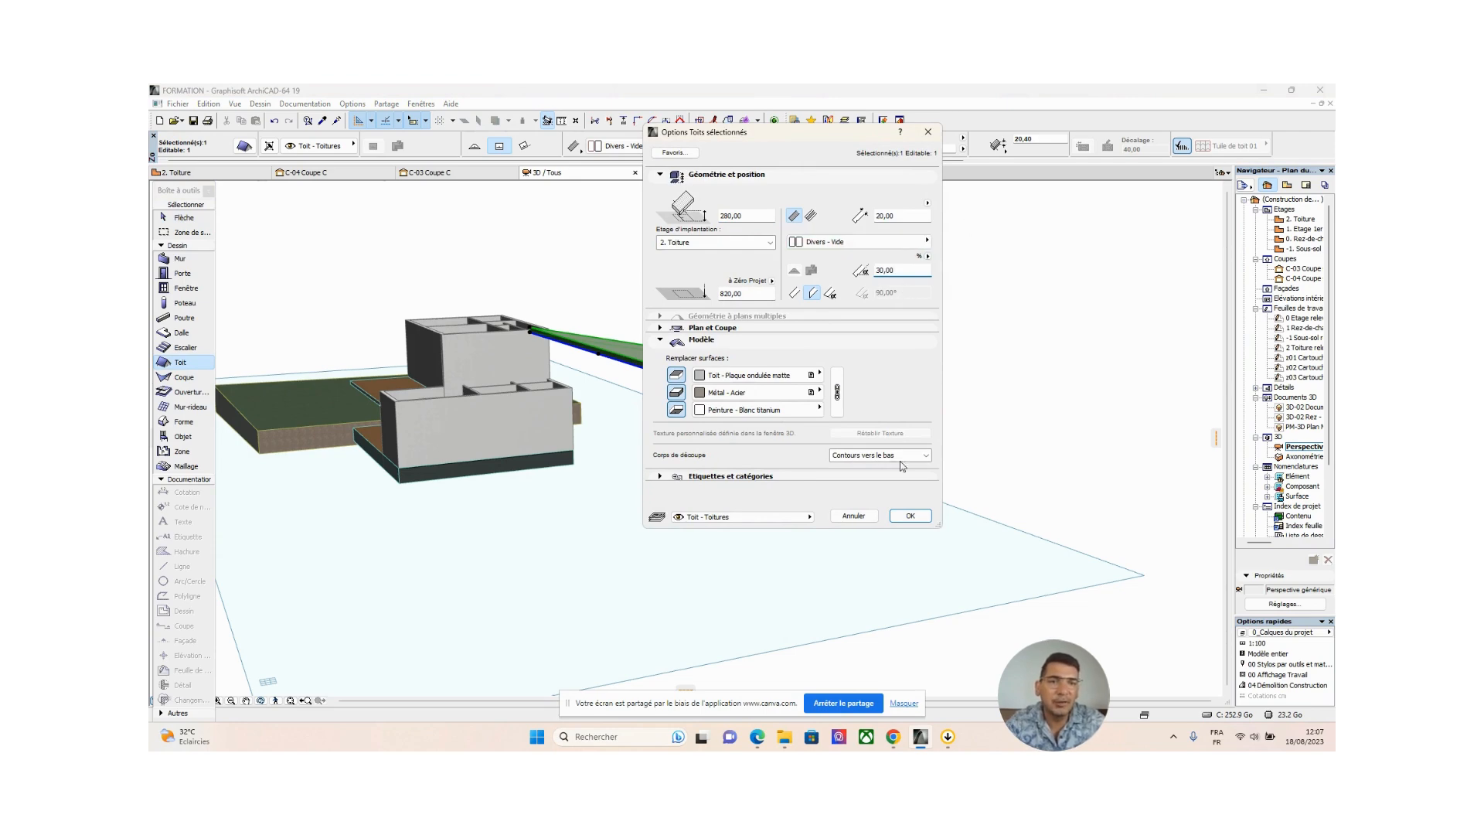
left_click(910, 516)
middle_click_drag(916, 485, 864, 504, "shift")
Select the roof in the Toiture plan, move its lower-right corner inward and return that corner to its original position
key("F2")
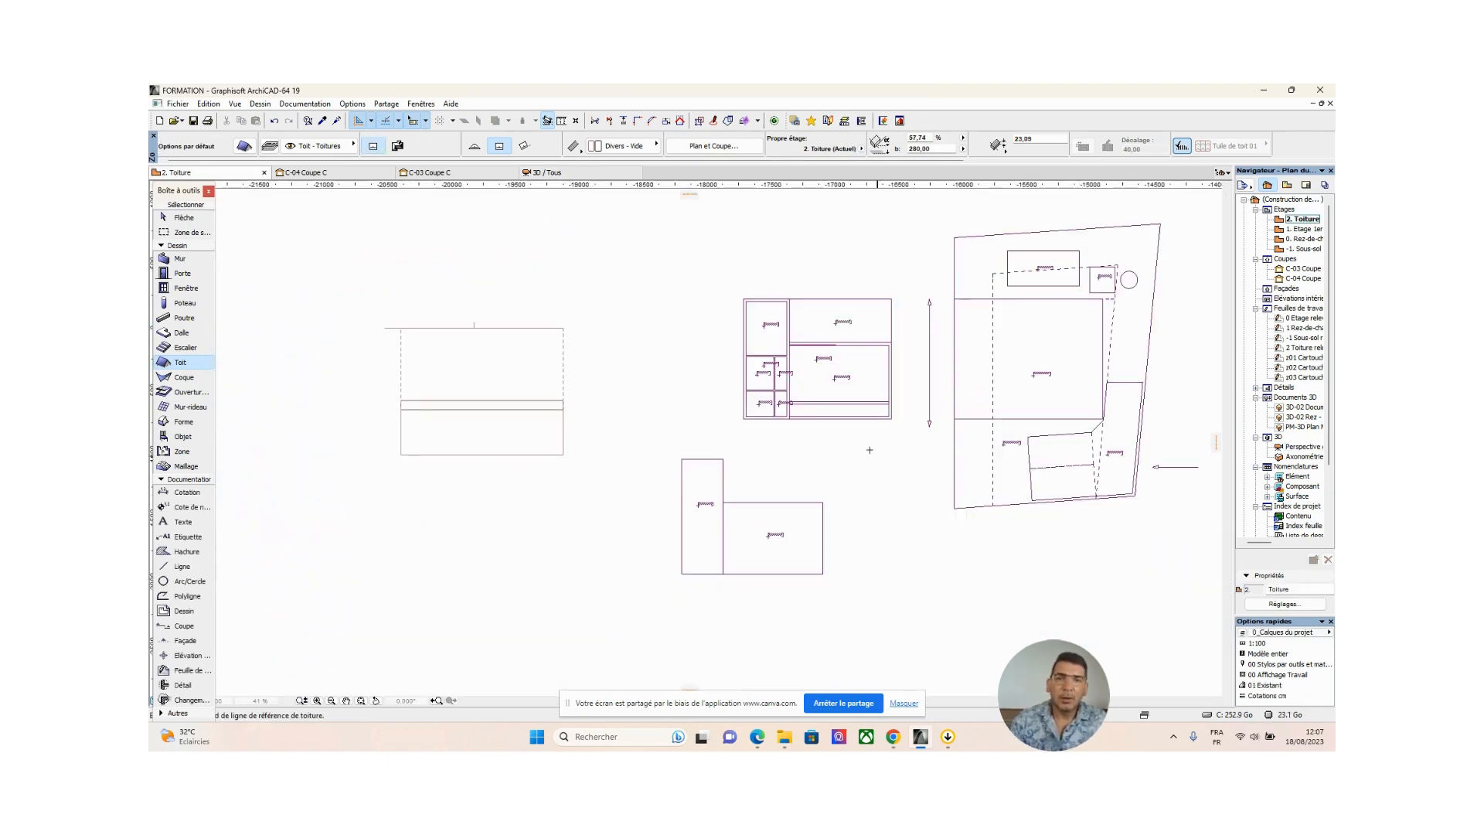
left_click(164, 224)
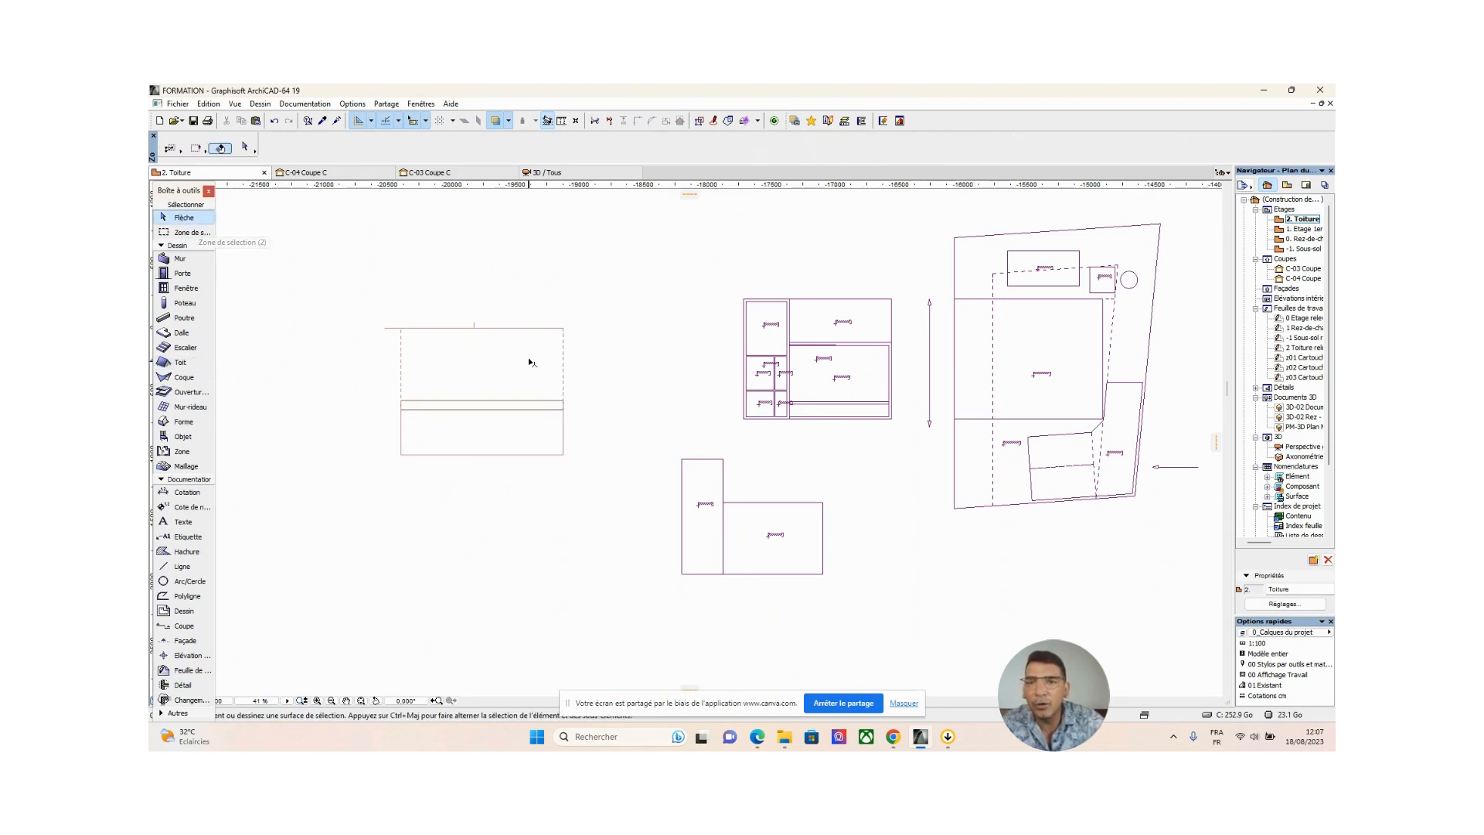
left_click(532, 362)
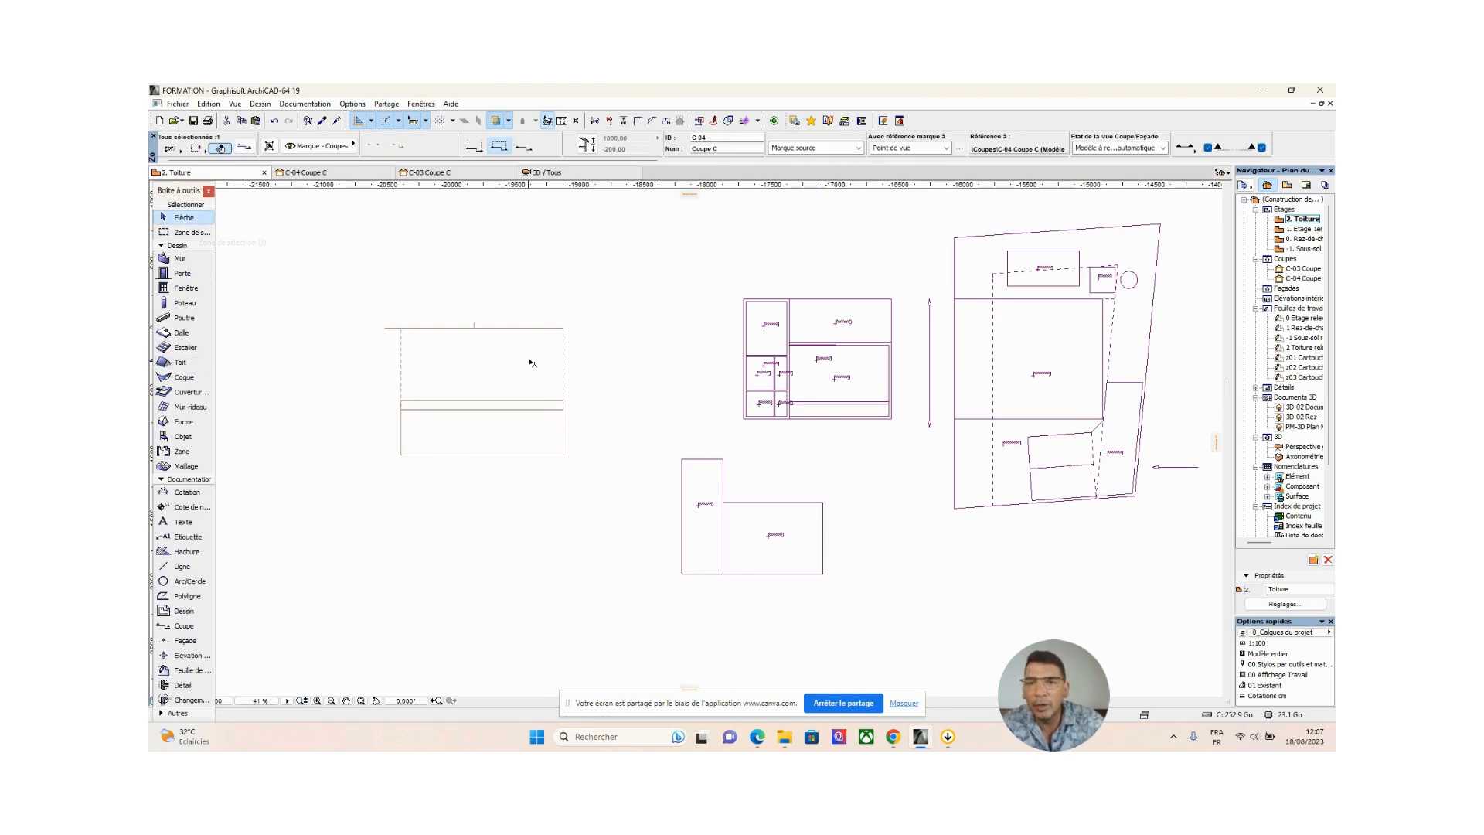
left_click(562, 456)
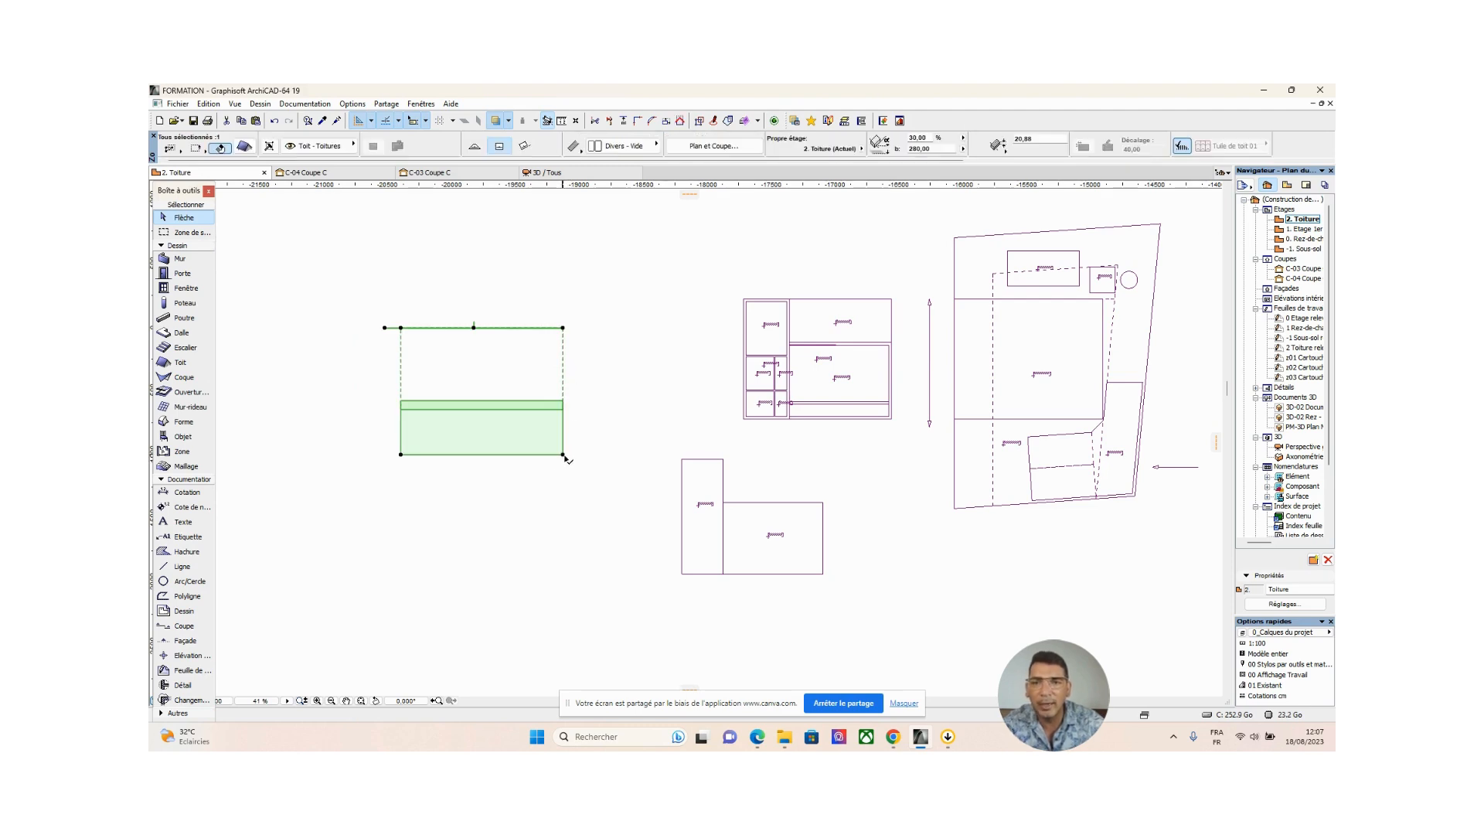
left_click(563, 455)
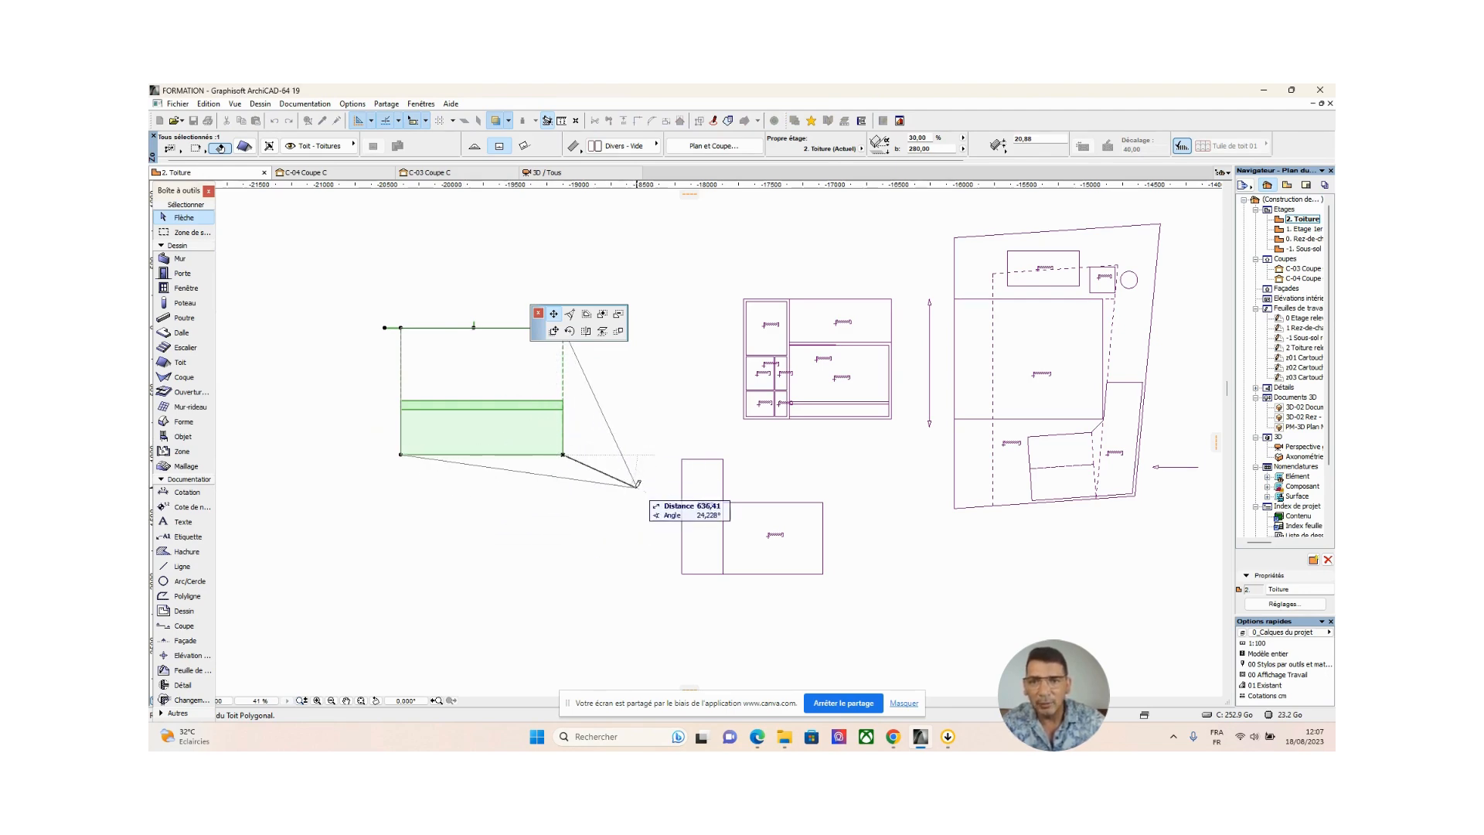
left_click(481, 482)
left_click(481, 481)
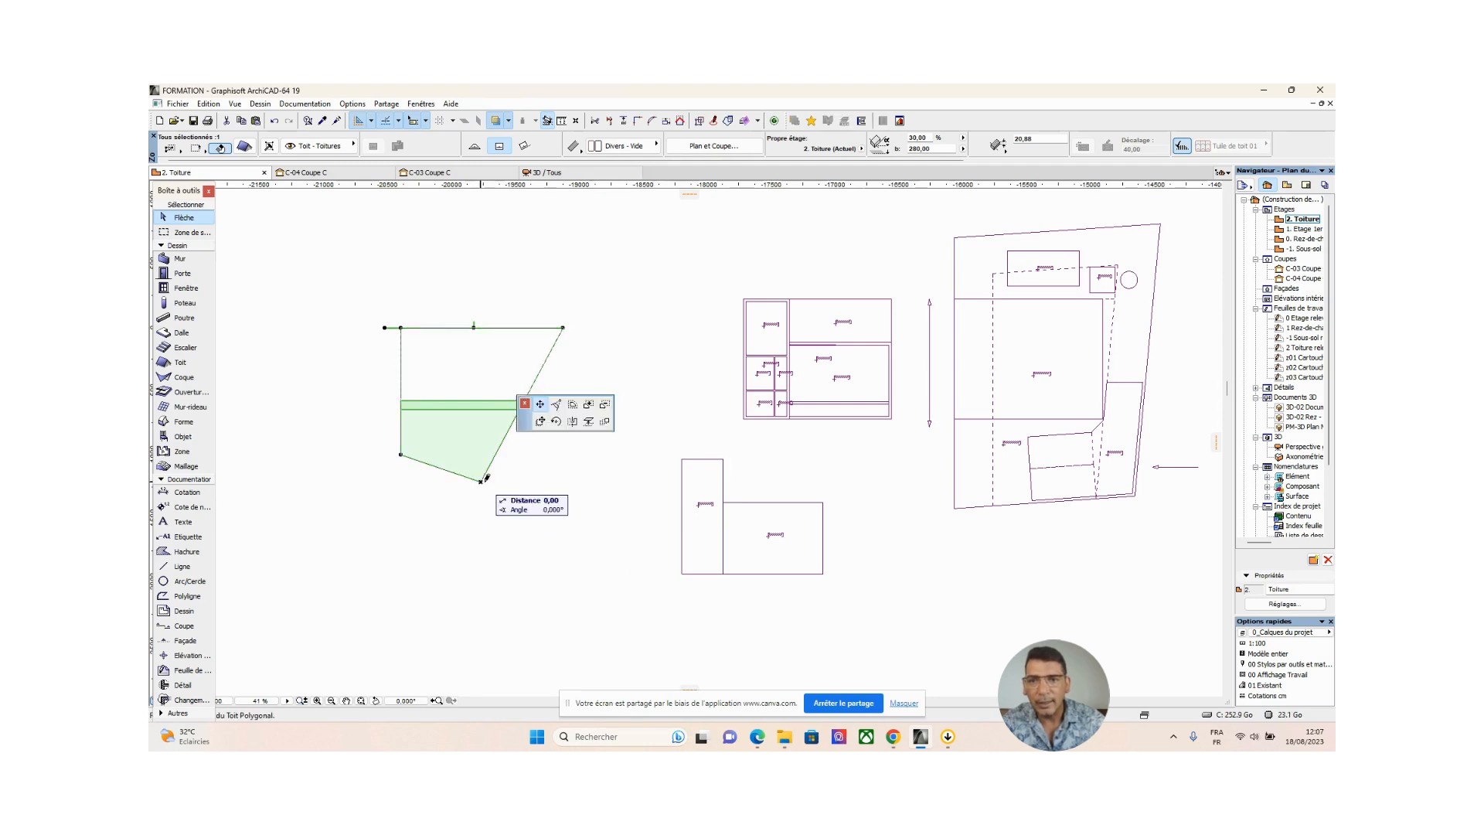
left_click(564, 453)
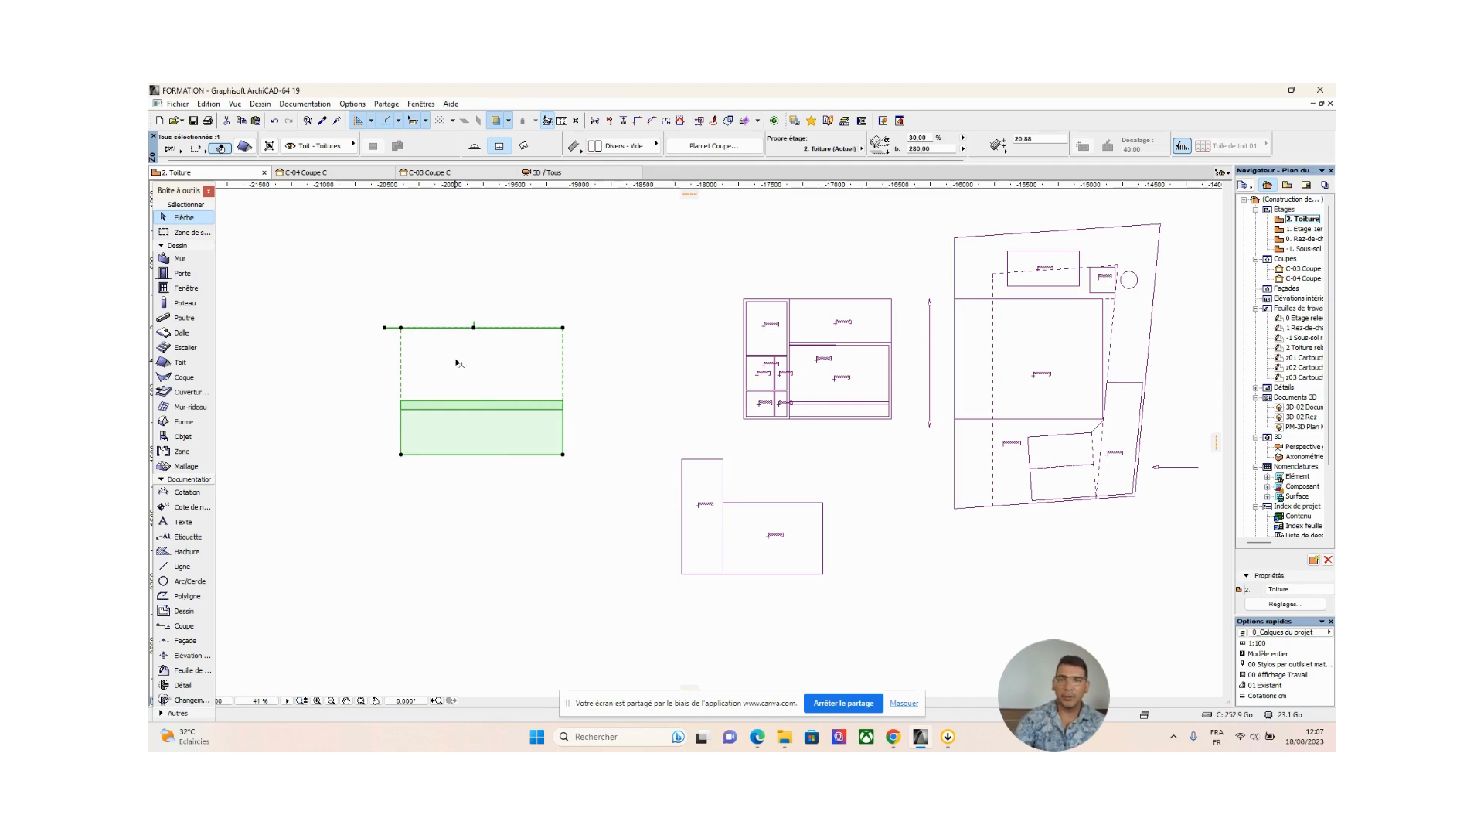
Round the roof's lower-right corner with a 200 cm fillet (Congé) and undo the rounding
left_click(562, 453)
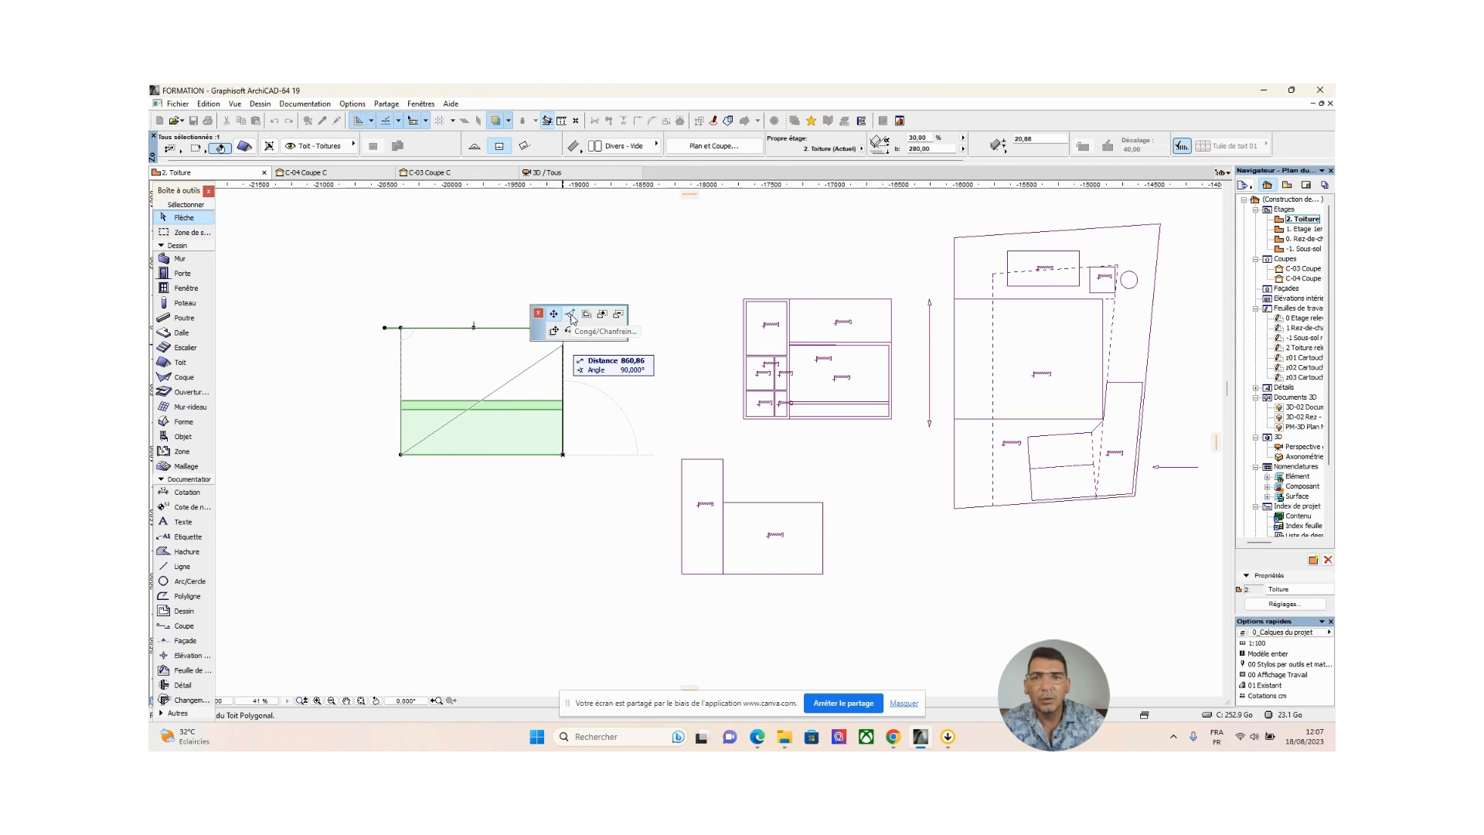
left_click(562, 455)
left_click(563, 455)
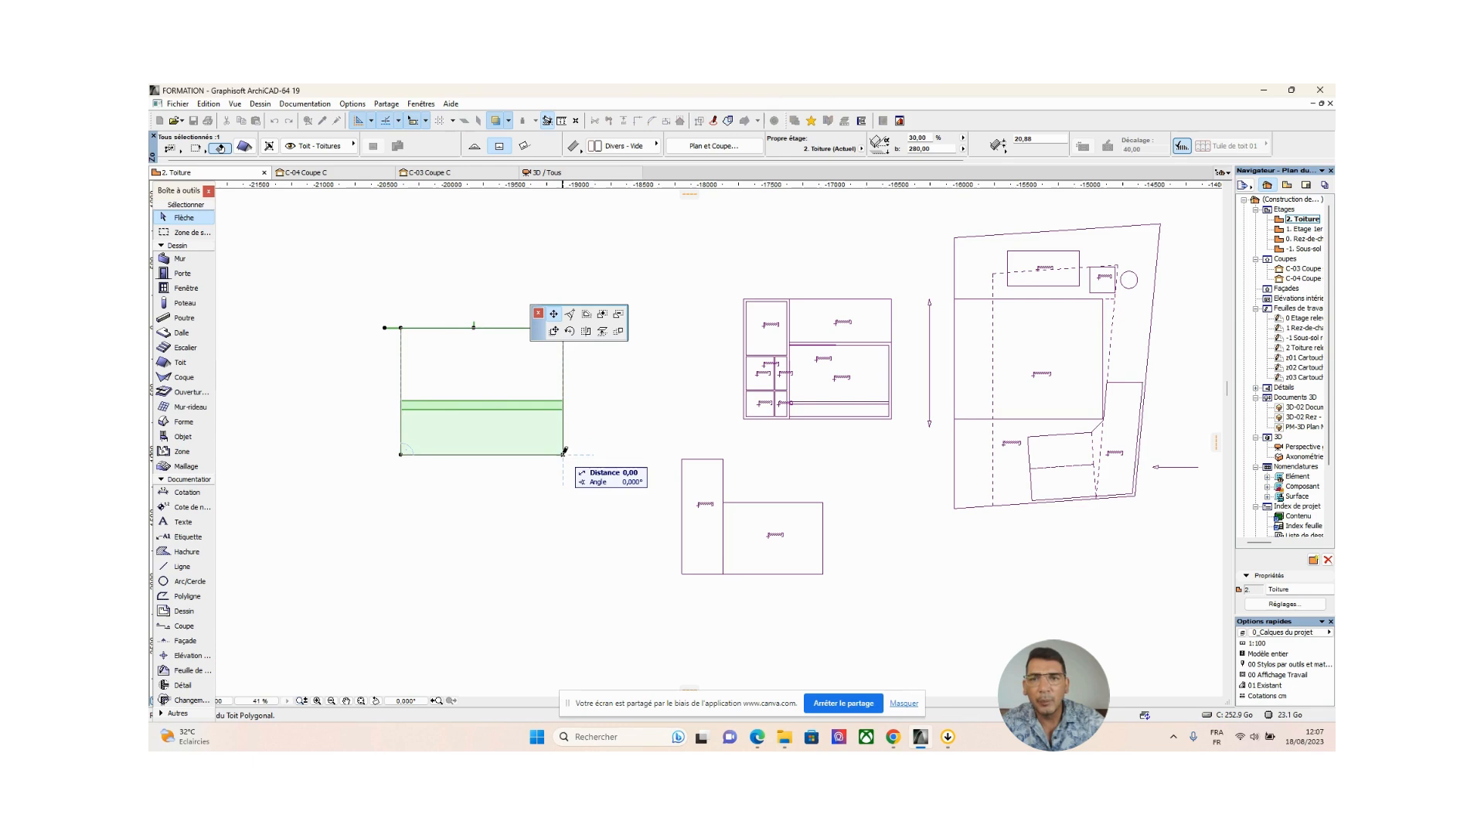
left_click(569, 315)
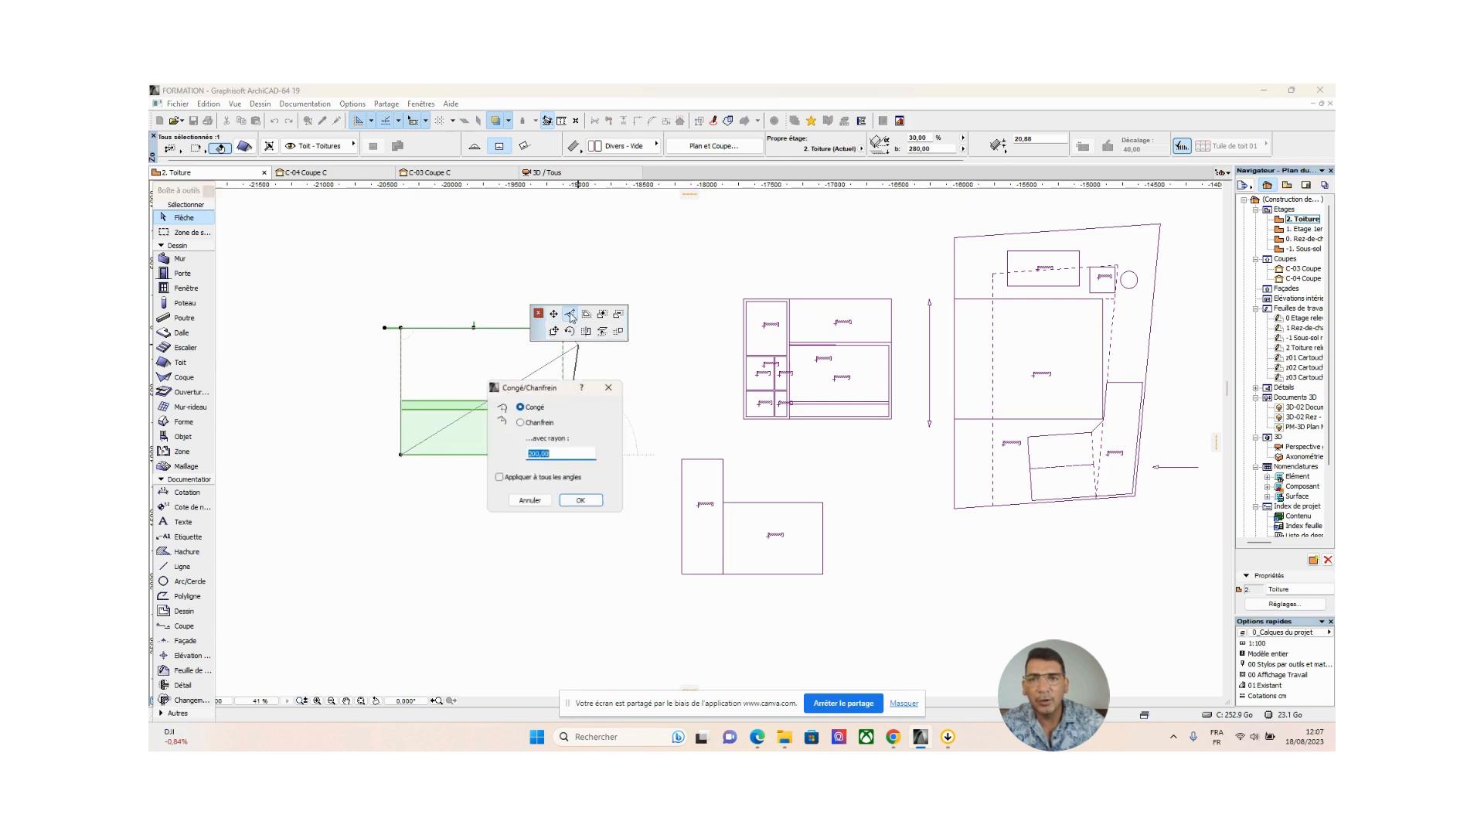
left_click(581, 503)
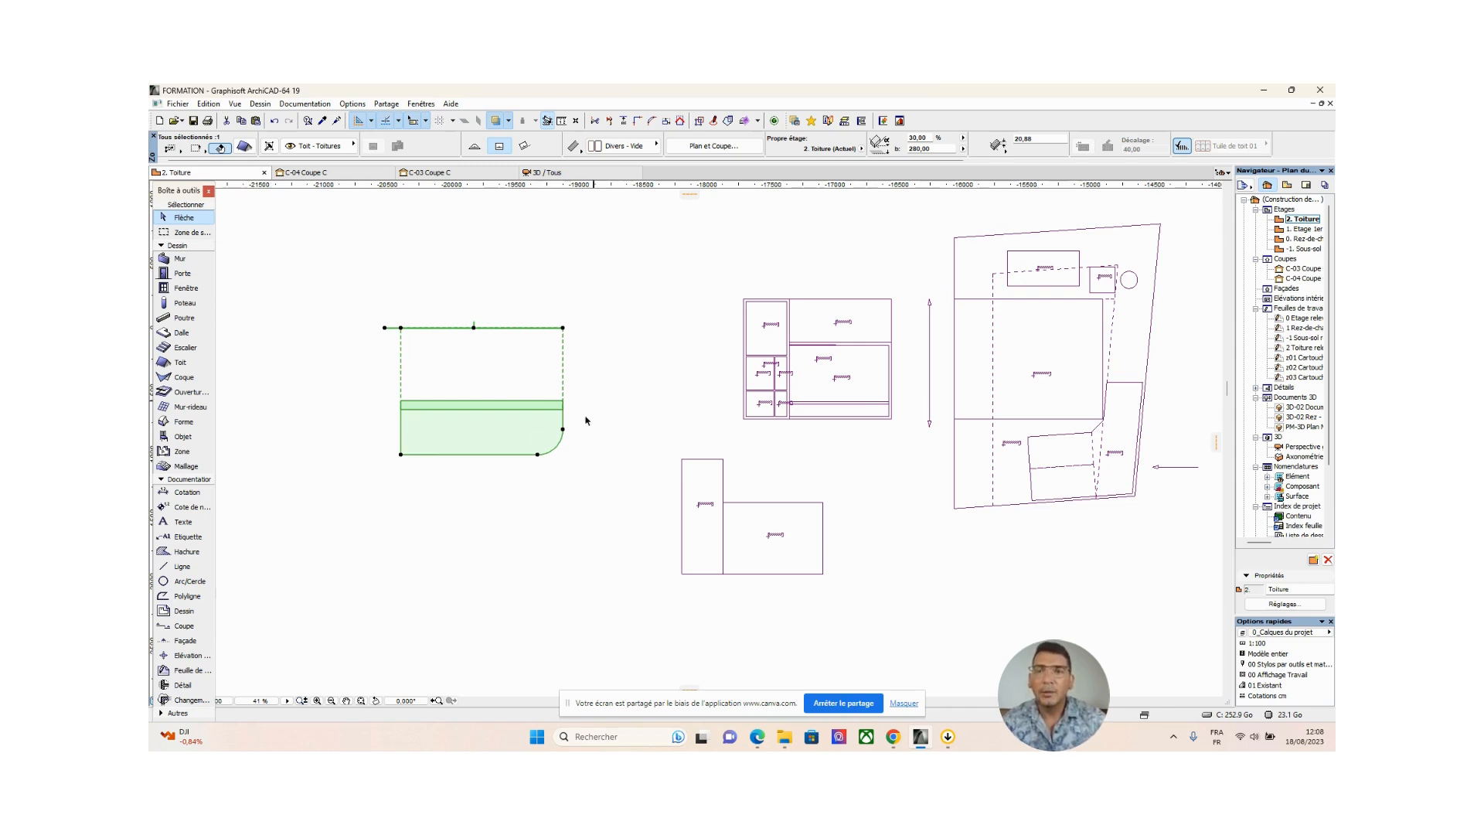
left_click(274, 121)
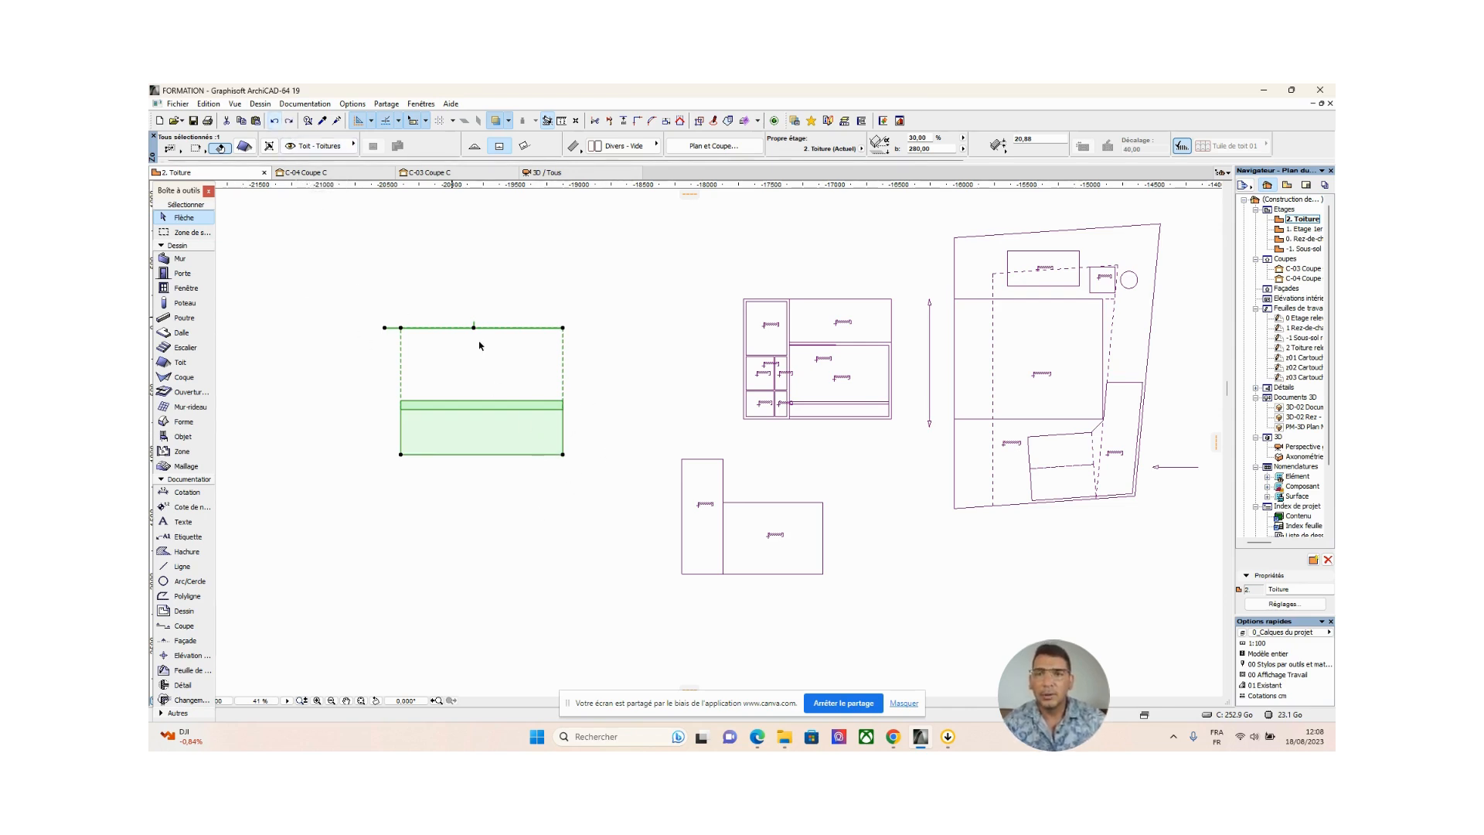
Try offsetting the roof's contour, and add a rectangular extension to the roof outline outward from its lower-right corner
left_click(563, 455)
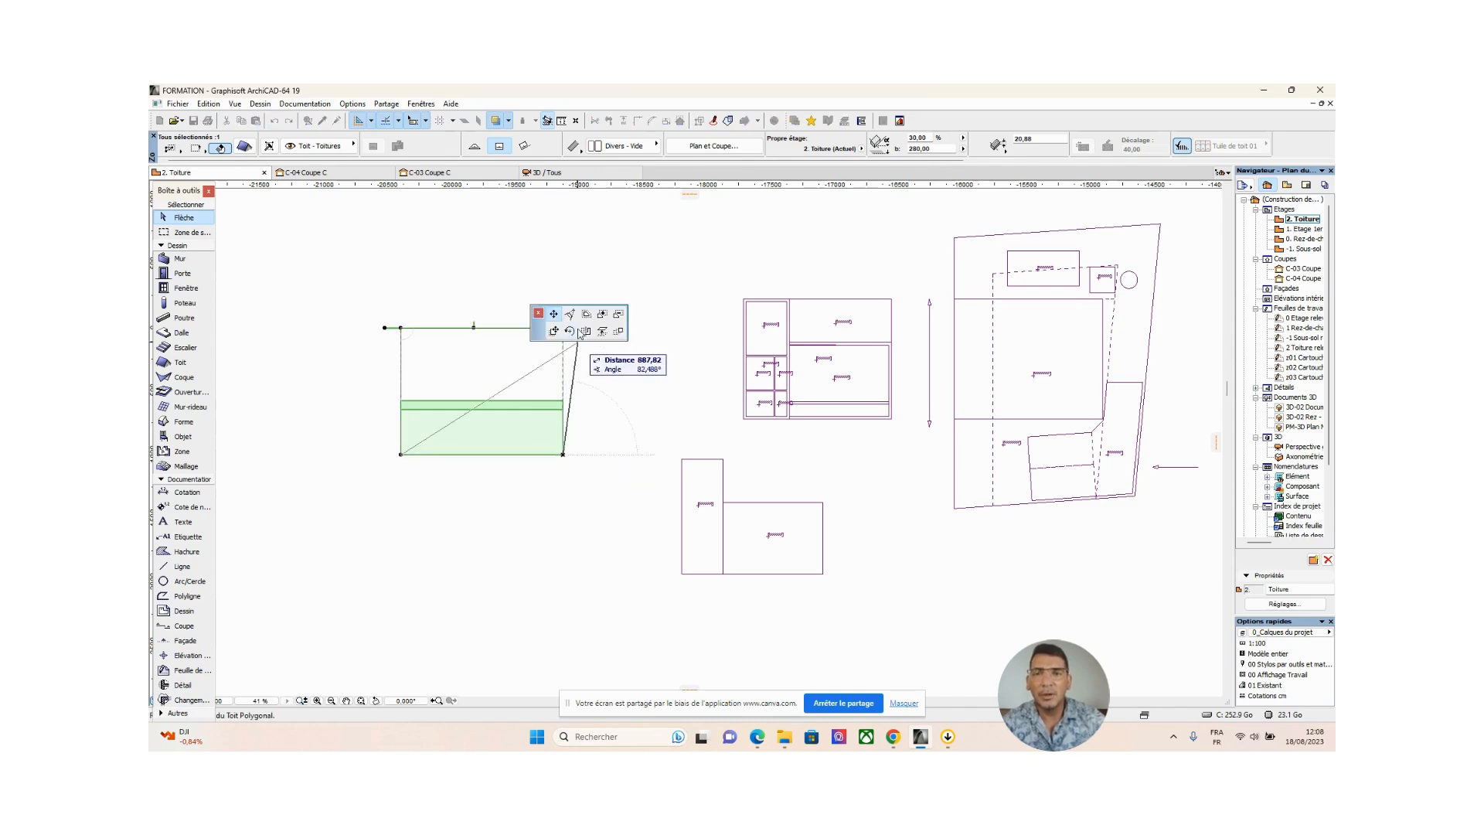
left_click(585, 317)
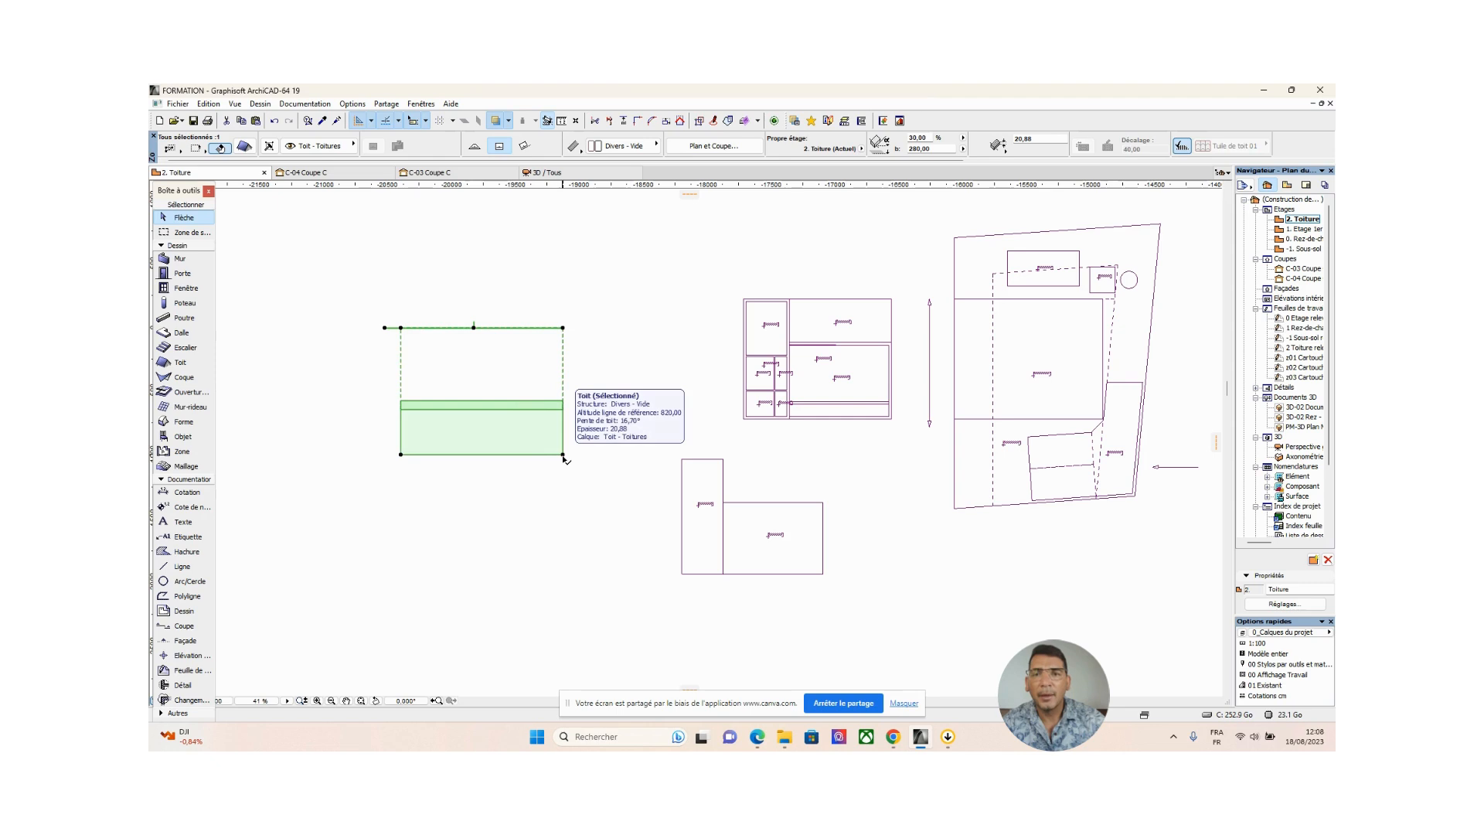
left_click(603, 315)
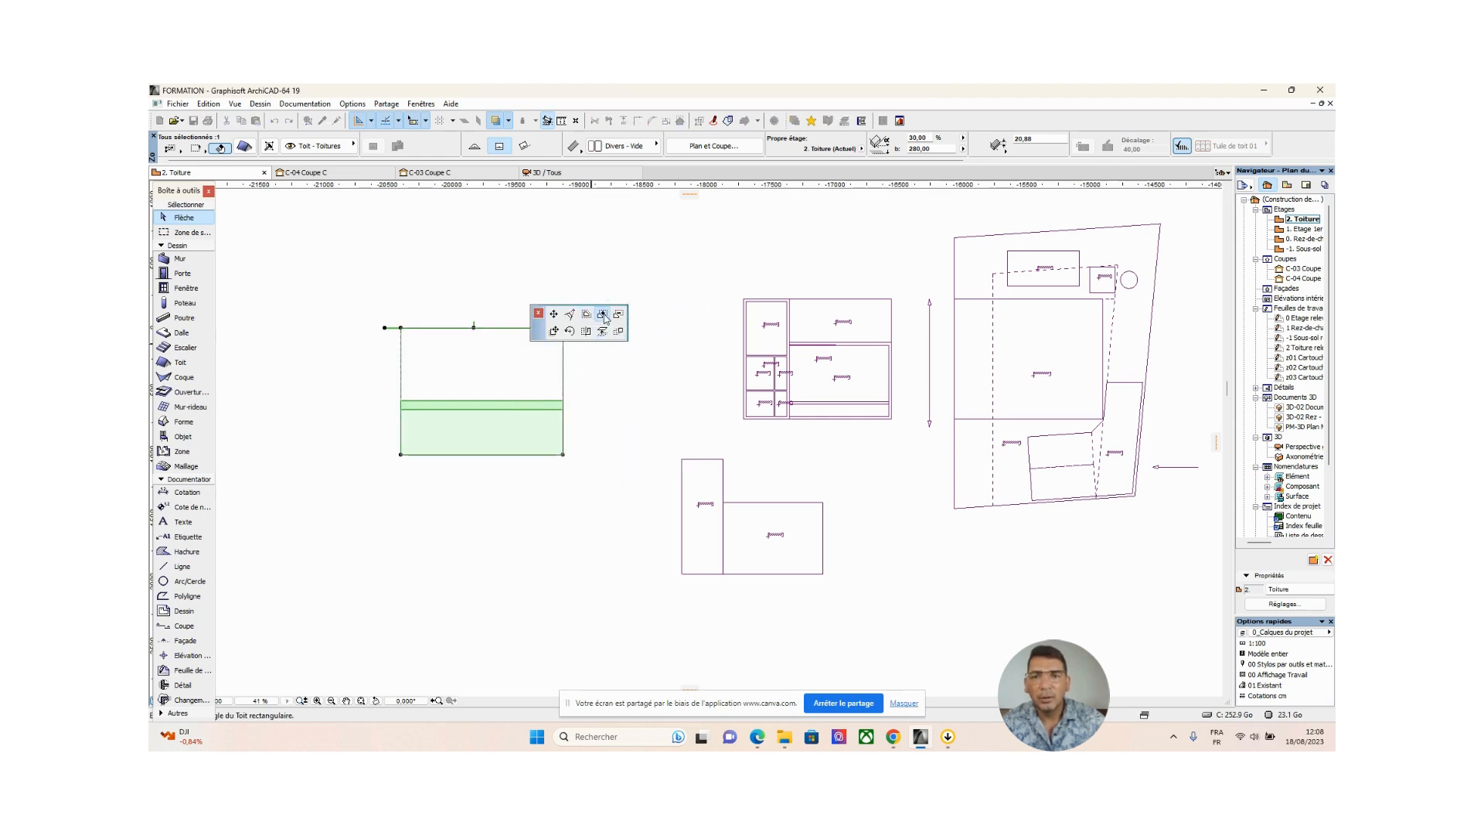
left_click(563, 454)
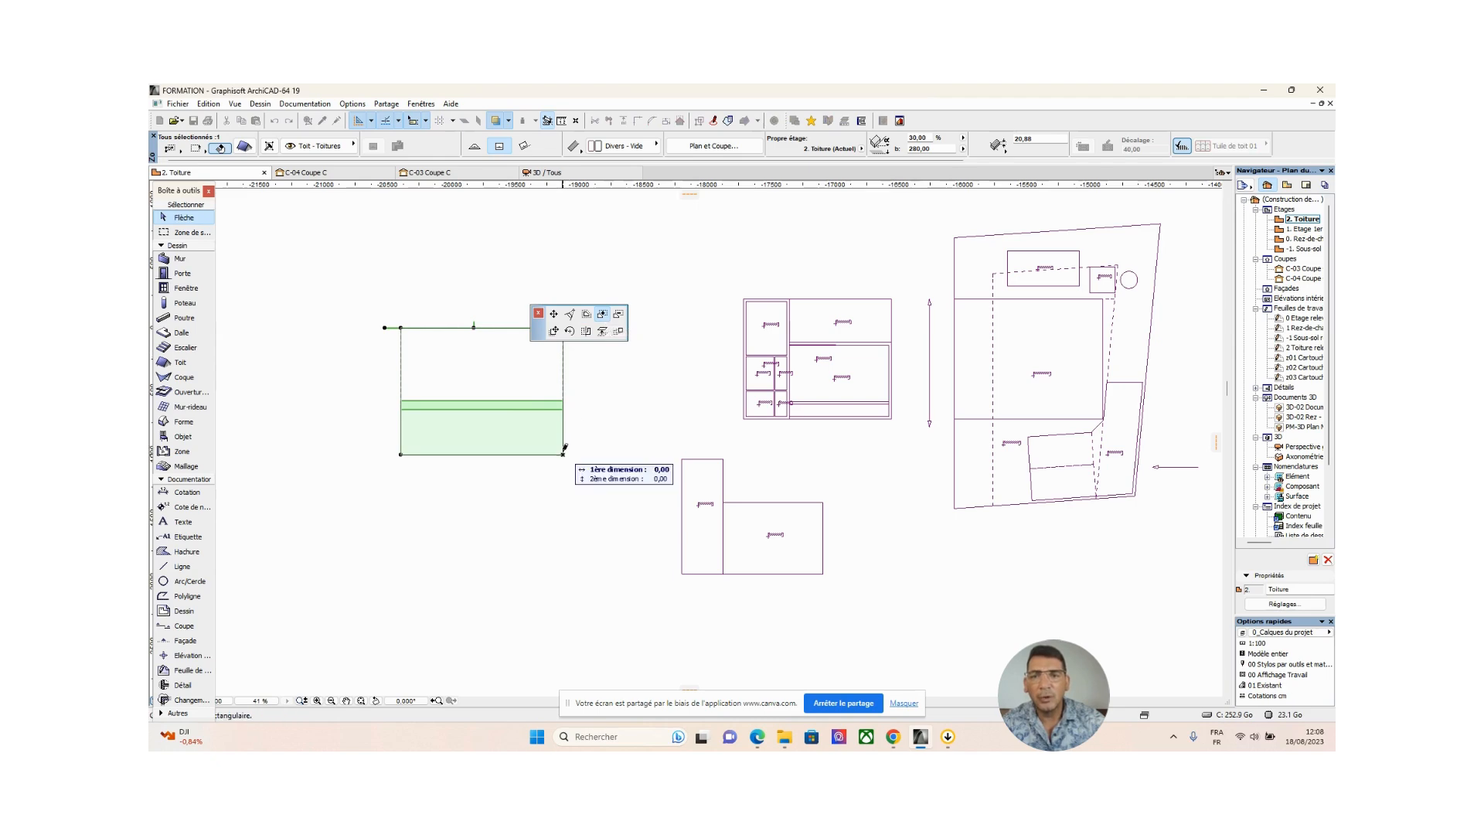
left_click(625, 392)
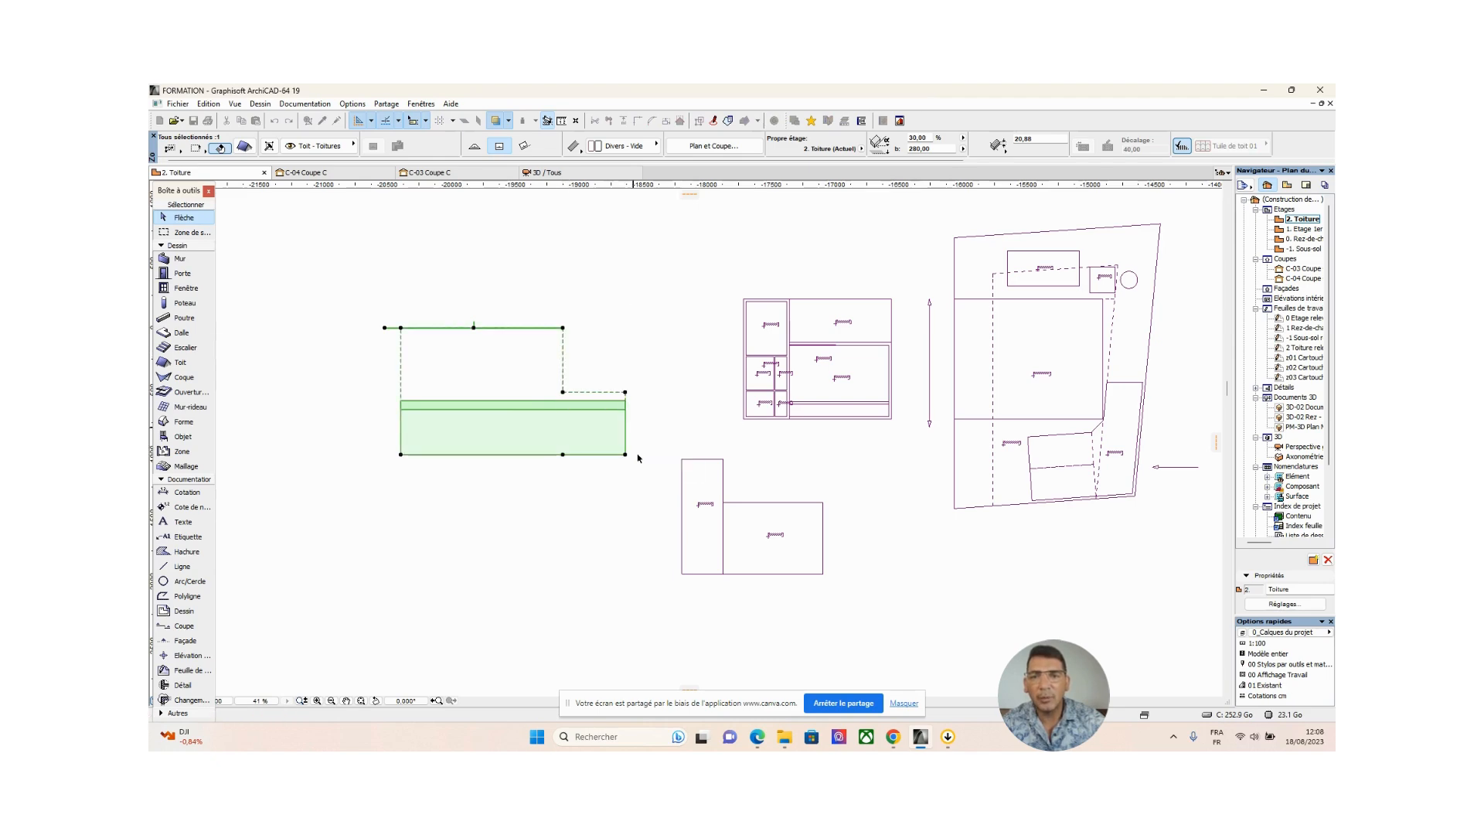
Subtract a rectangular area from the roof's contour to cut away the extension beyond its original right edge
left_click(625, 393)
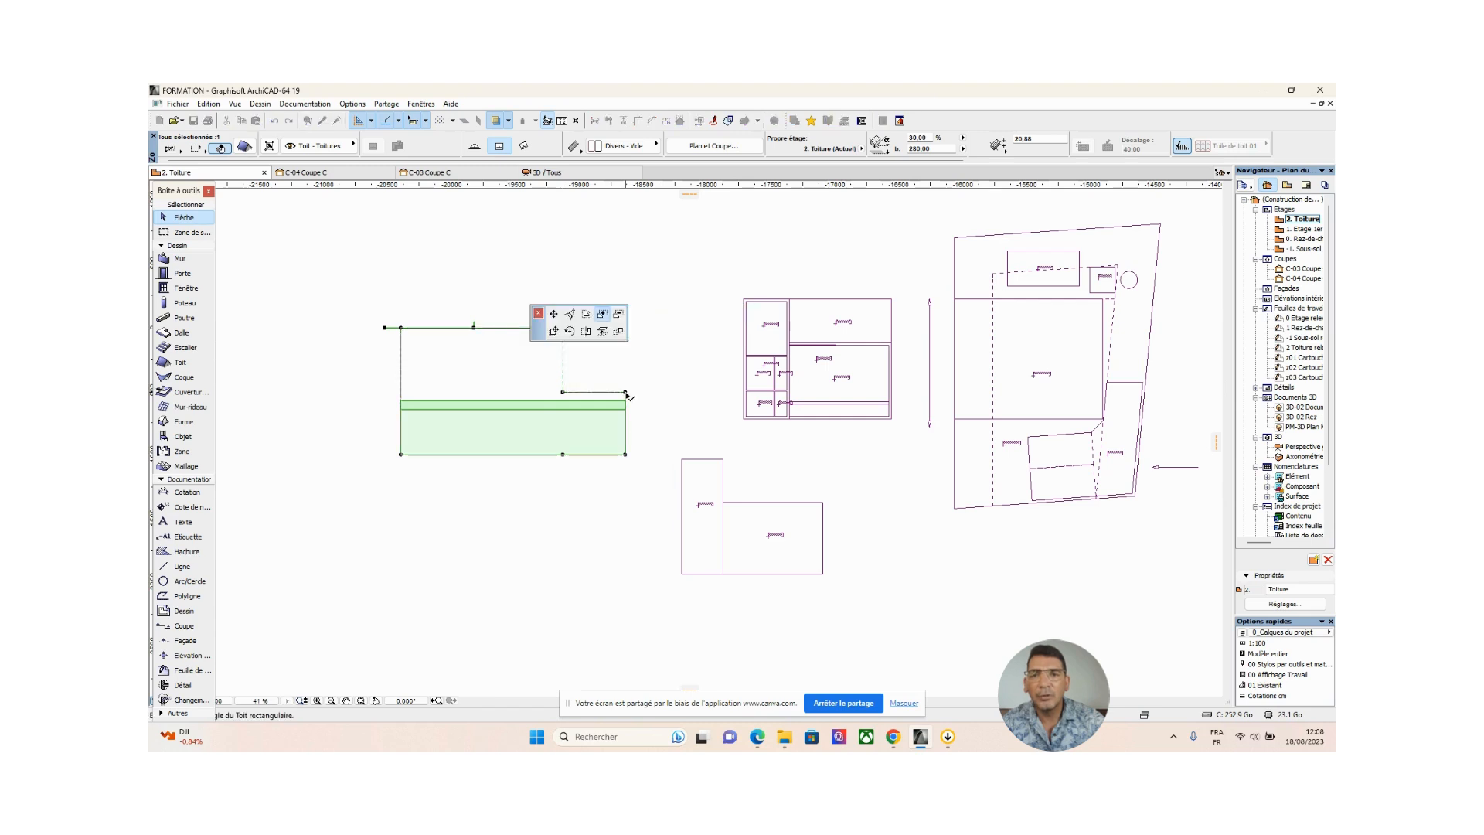
left_click(622, 315)
left_click(641, 486)
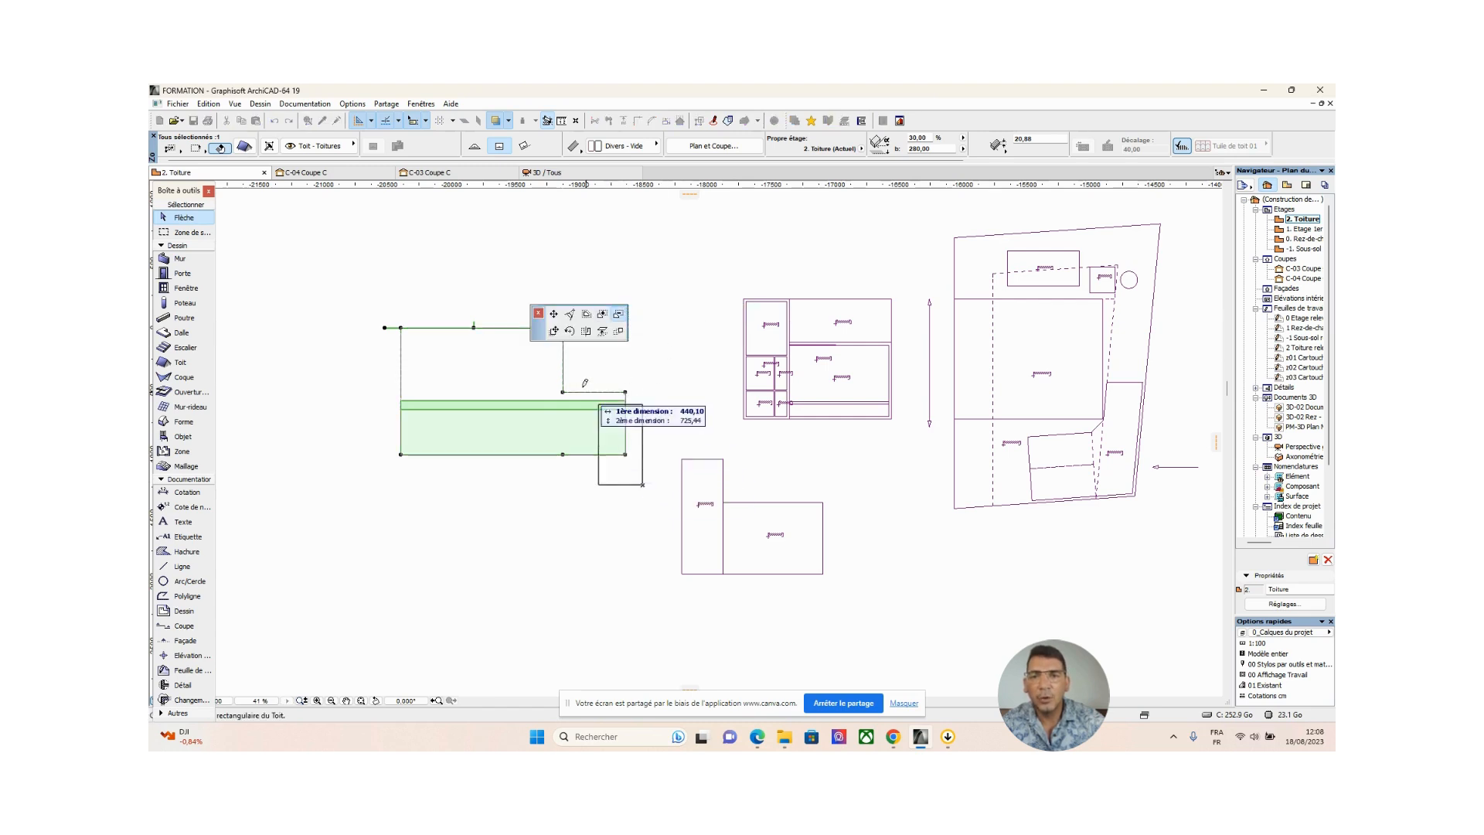
middle_click_drag(565, 326, 587, 394)
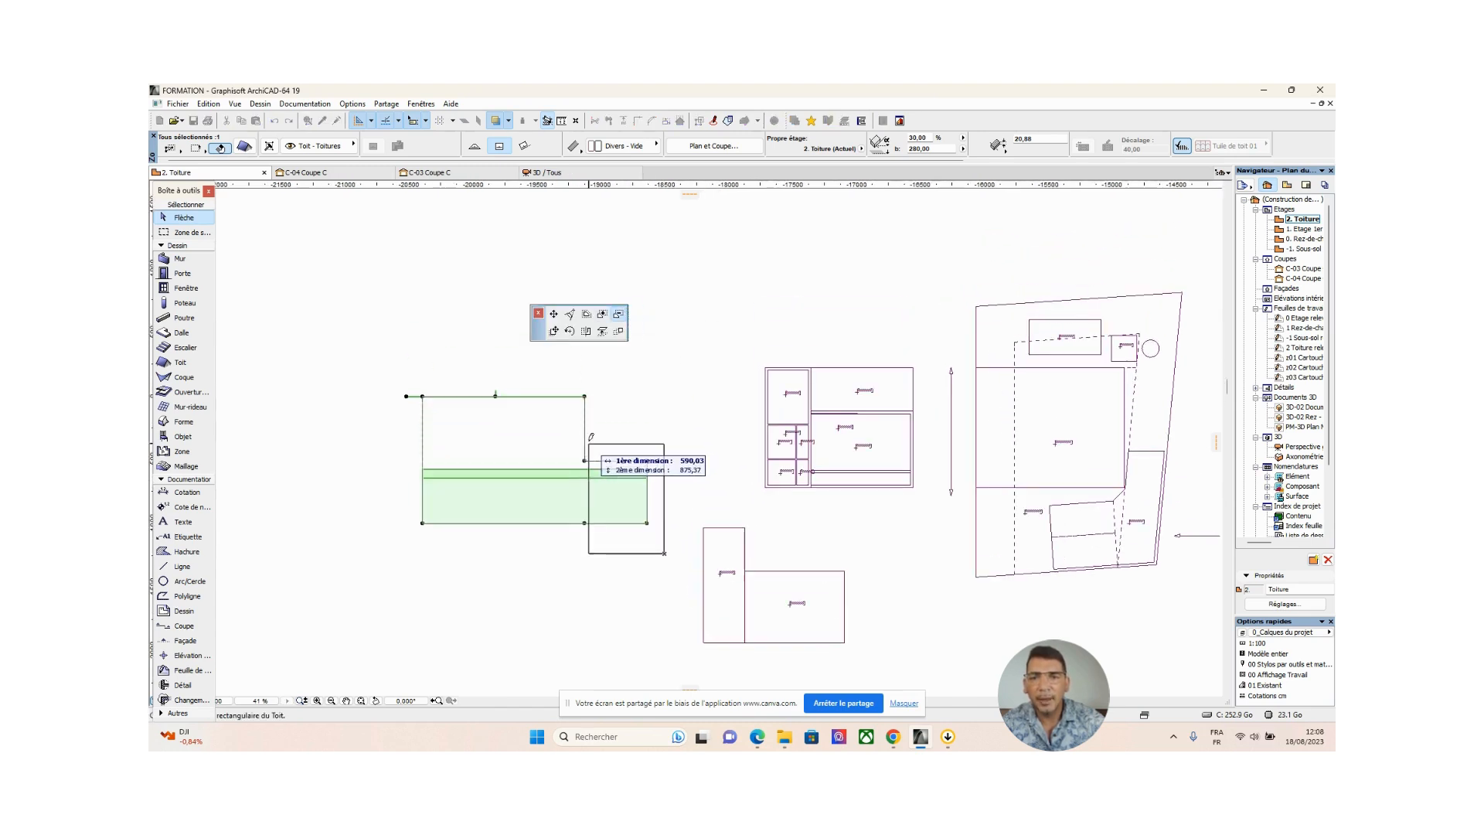
left_click(585, 395)
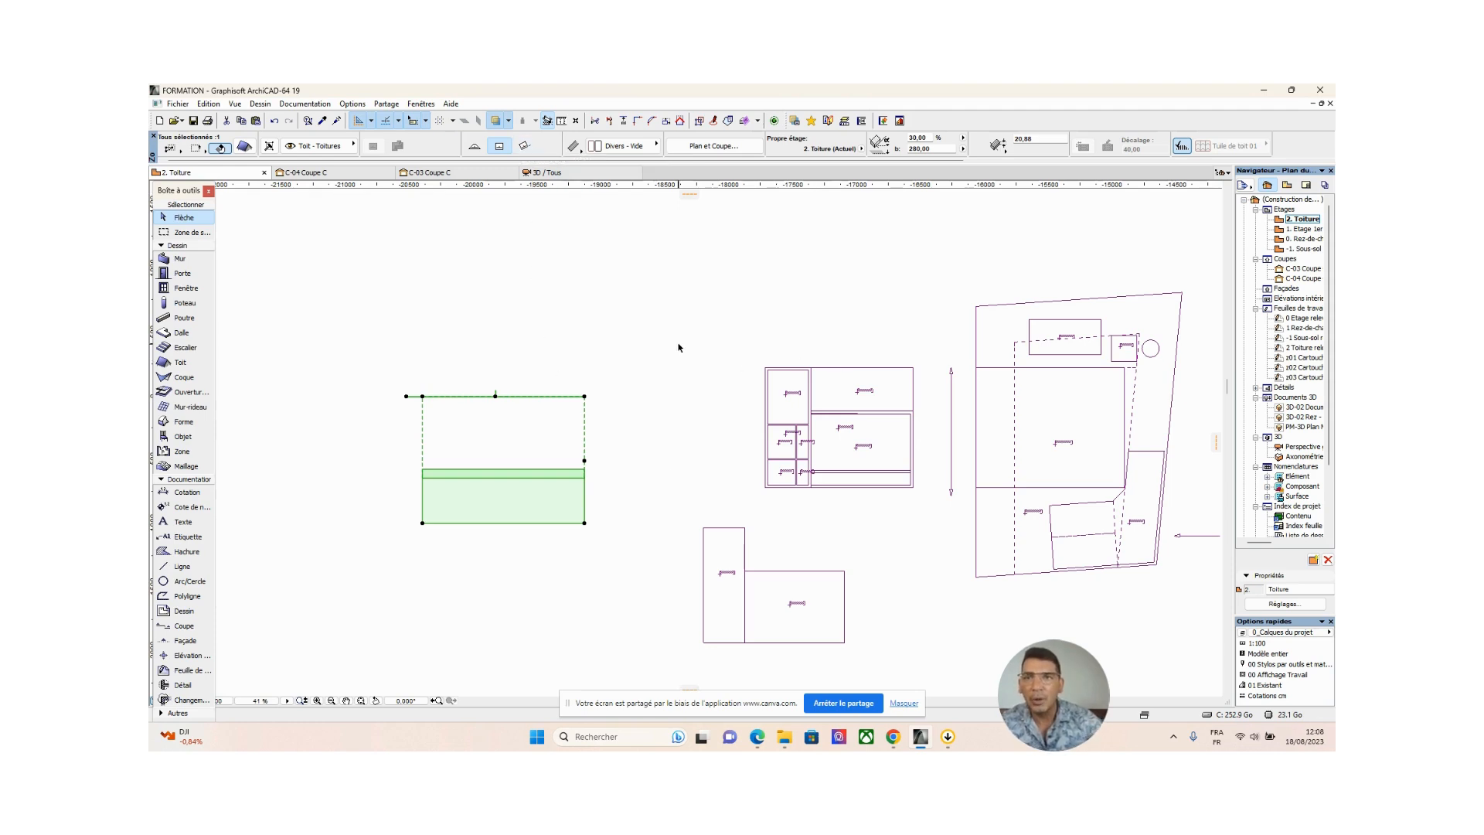
Leave the contour edit and delete the selected demonstration roof from the Toiture plan
left_click(585, 396)
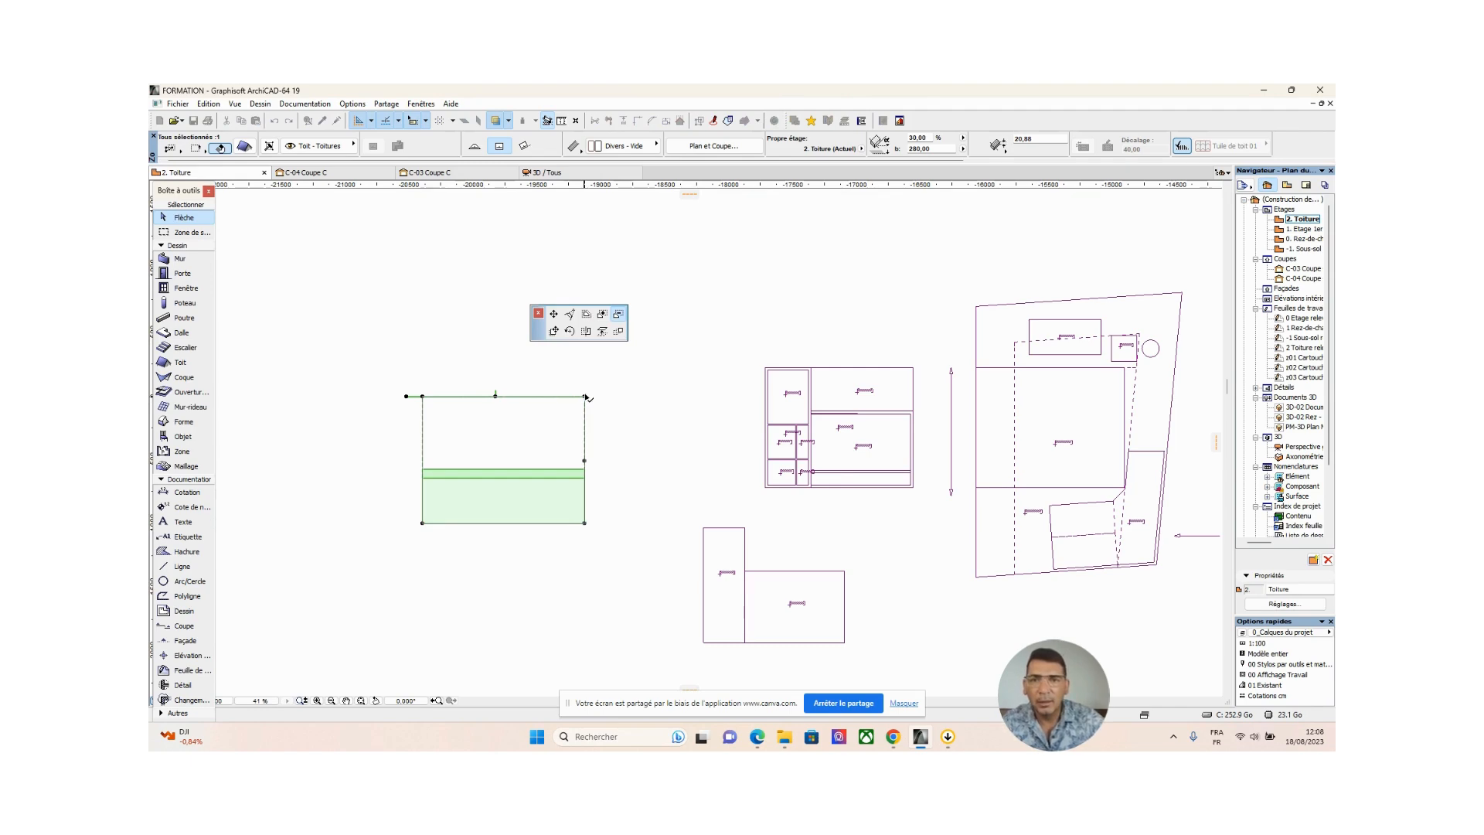
right_click(616, 387)
left_click(655, 414)
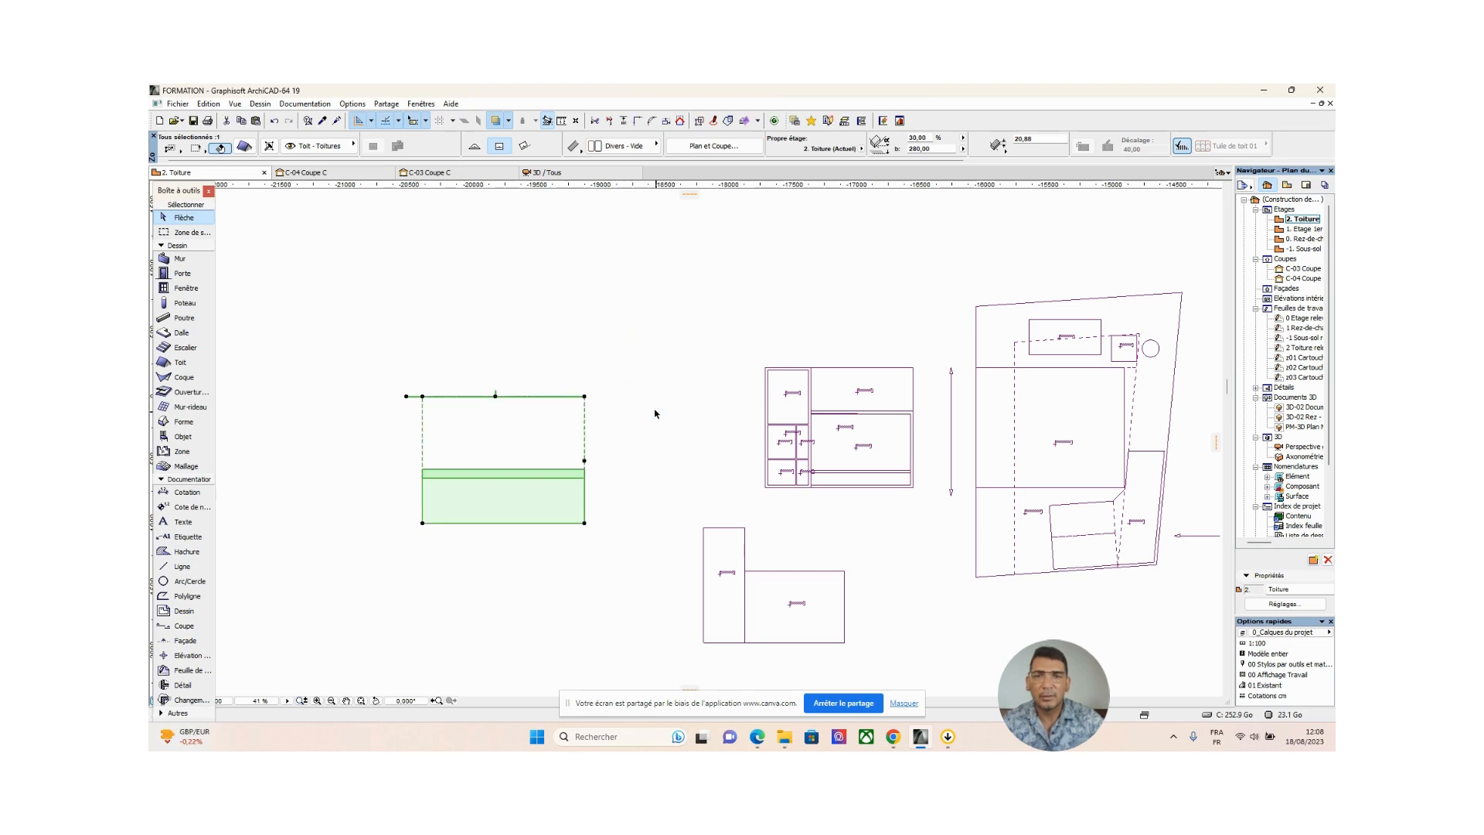
key("Delete")
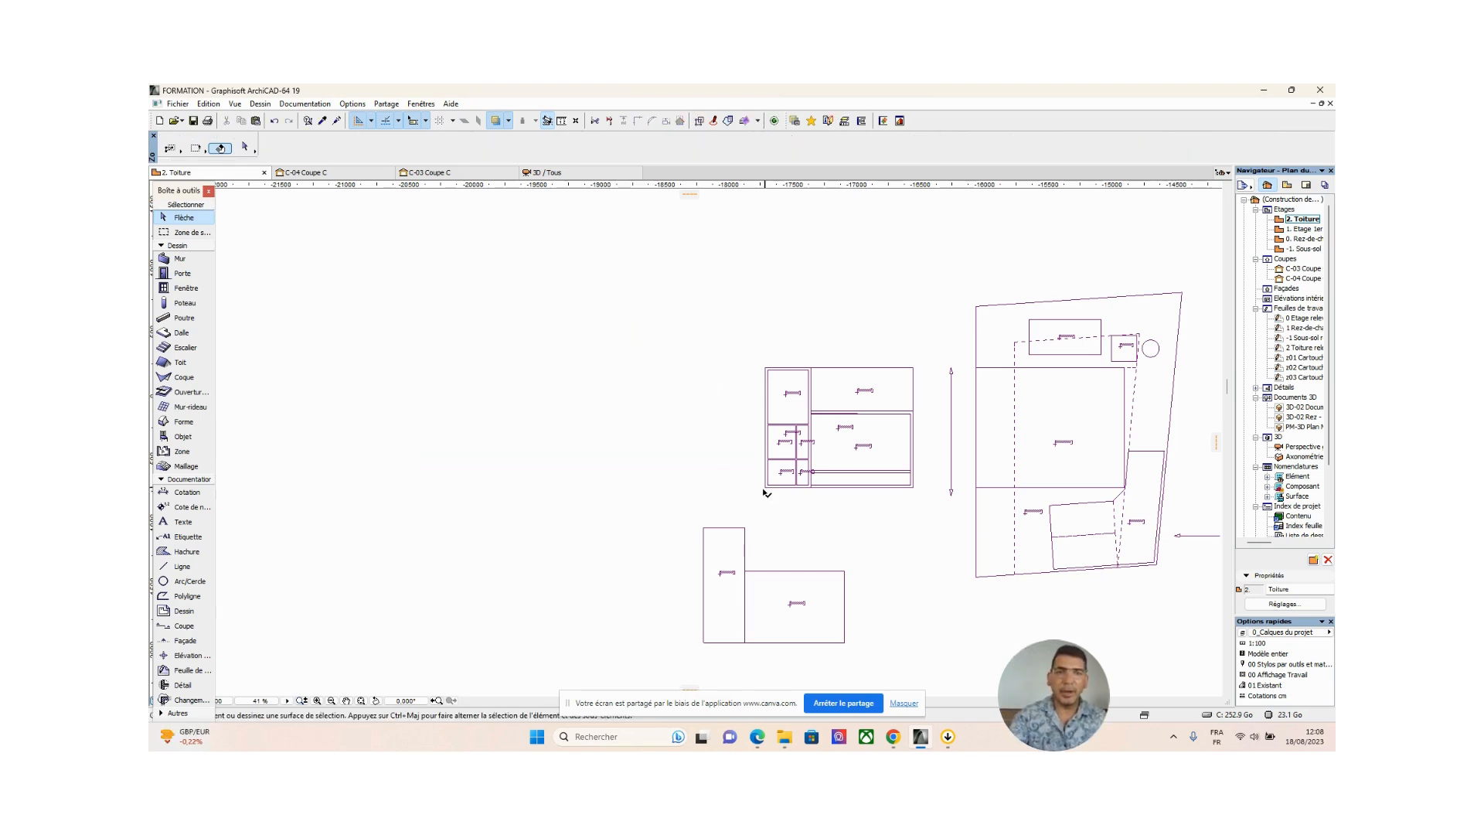
Show the building in 3D and orbit around it to examine the two unroofed volumes
middle_click_drag(765, 493, 654, 466)
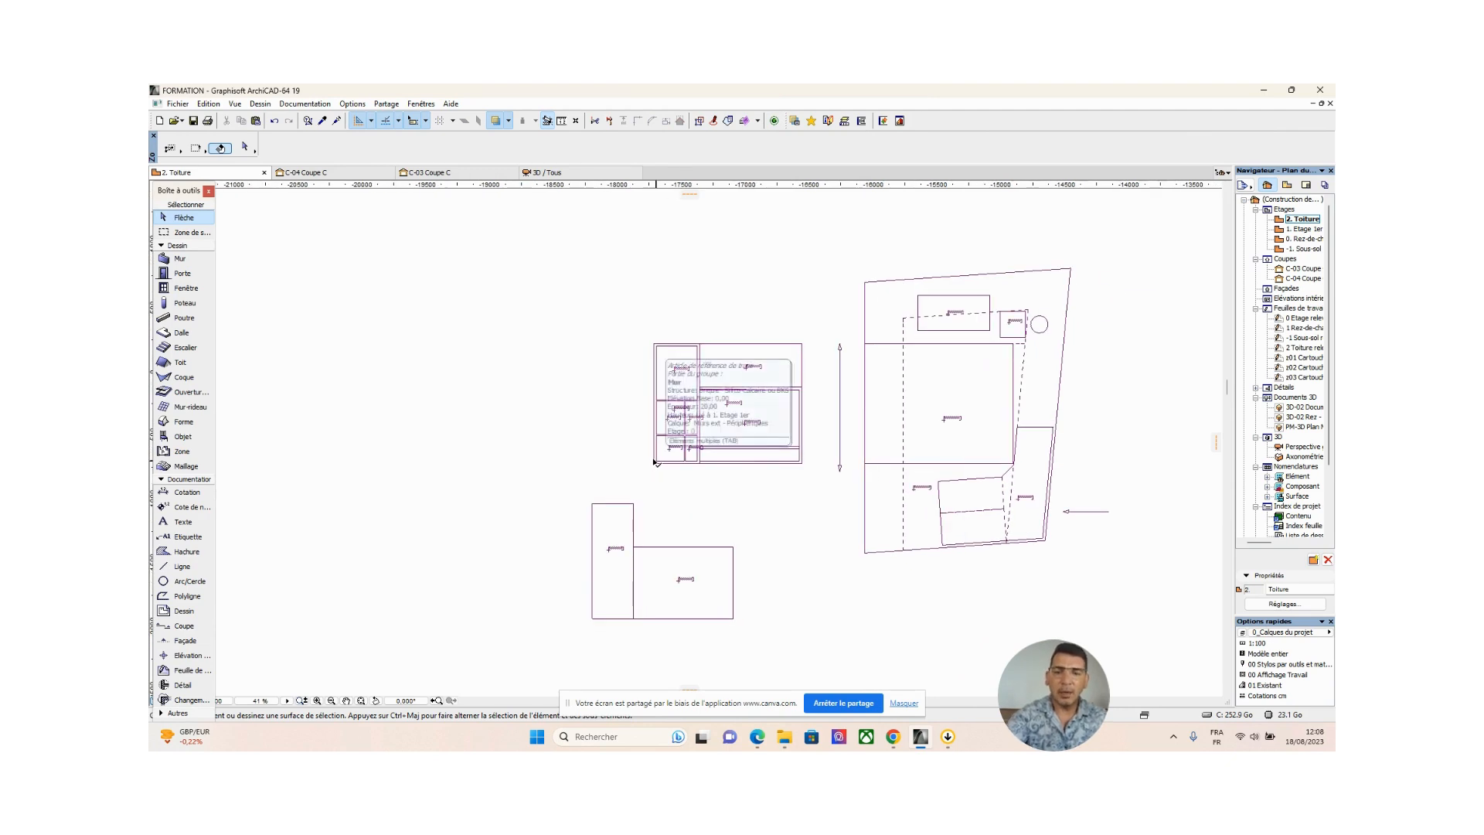
key("F3")
middle_click_drag(603, 386, 601, 490)
left_click_drag(601, 490, 1004, 466)
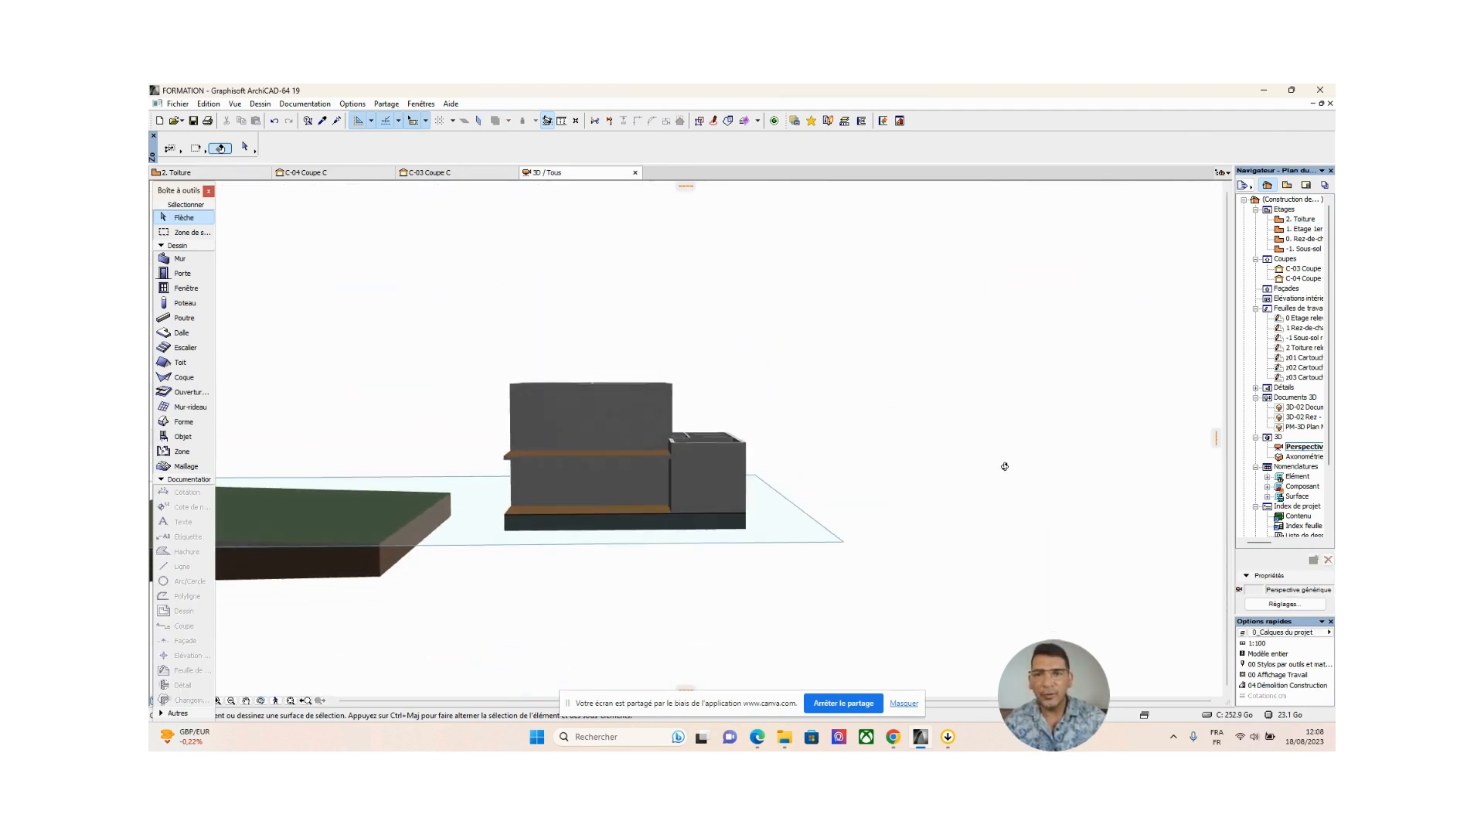
left_click_drag(629, 514, 742, 504)
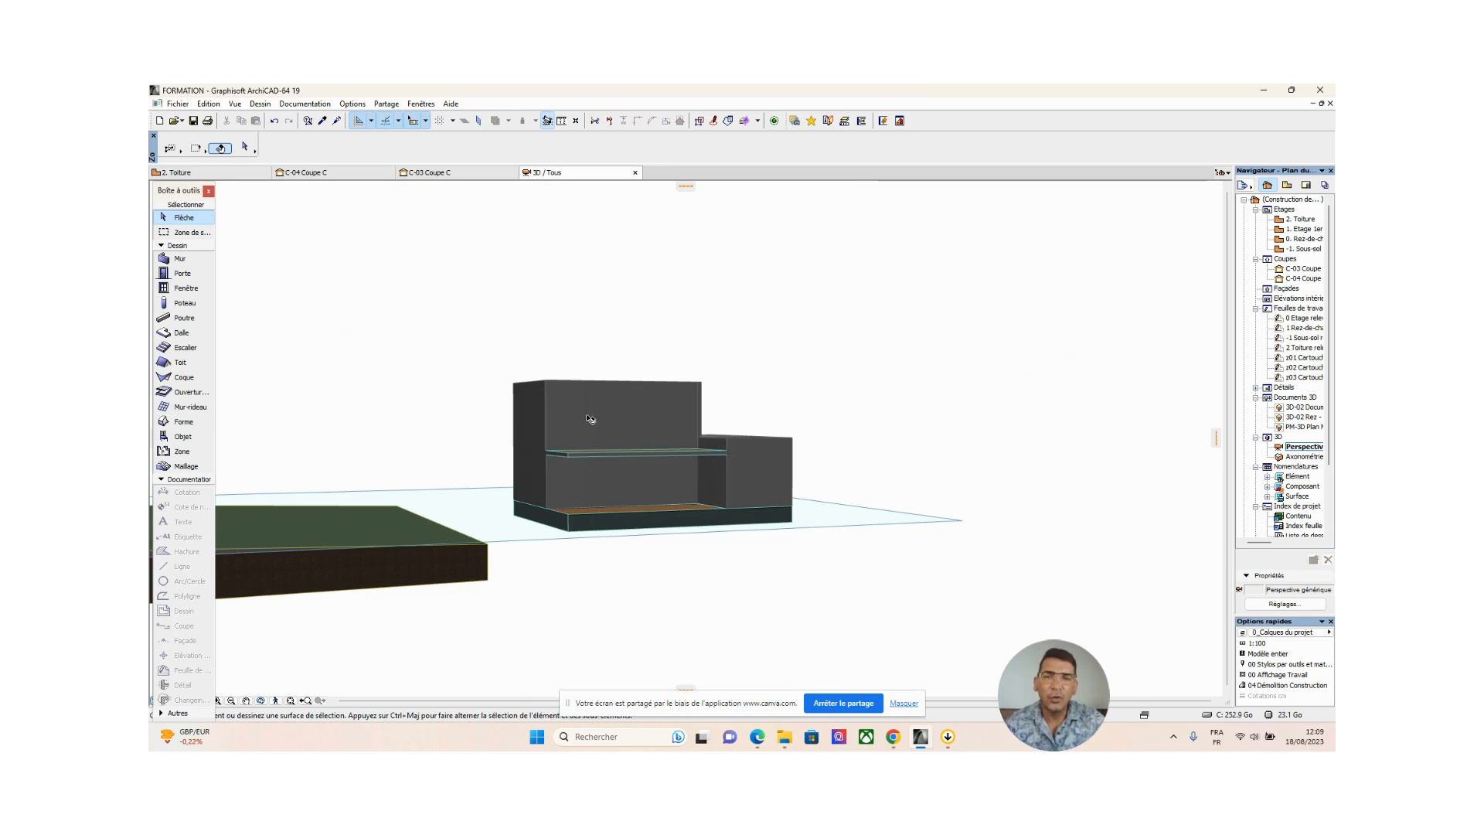
left_click_drag(592, 418, 685, 513)
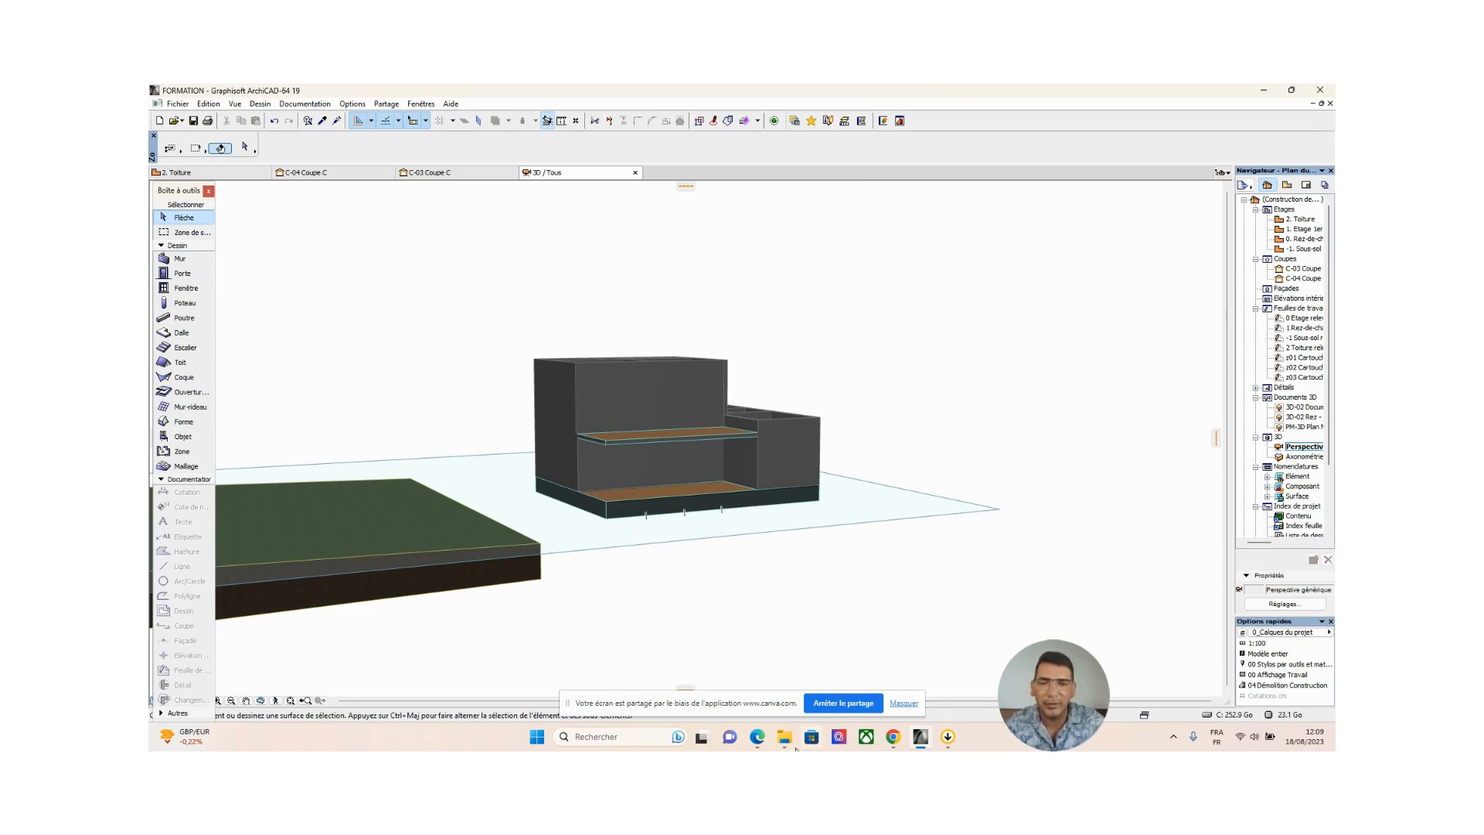
Switch to Microsoft Edge and consult section 2.6.4 Toitures in the 04-Pièce N°4 Règlement PDF
mouse_move(757, 744)
left_click(764, 663)
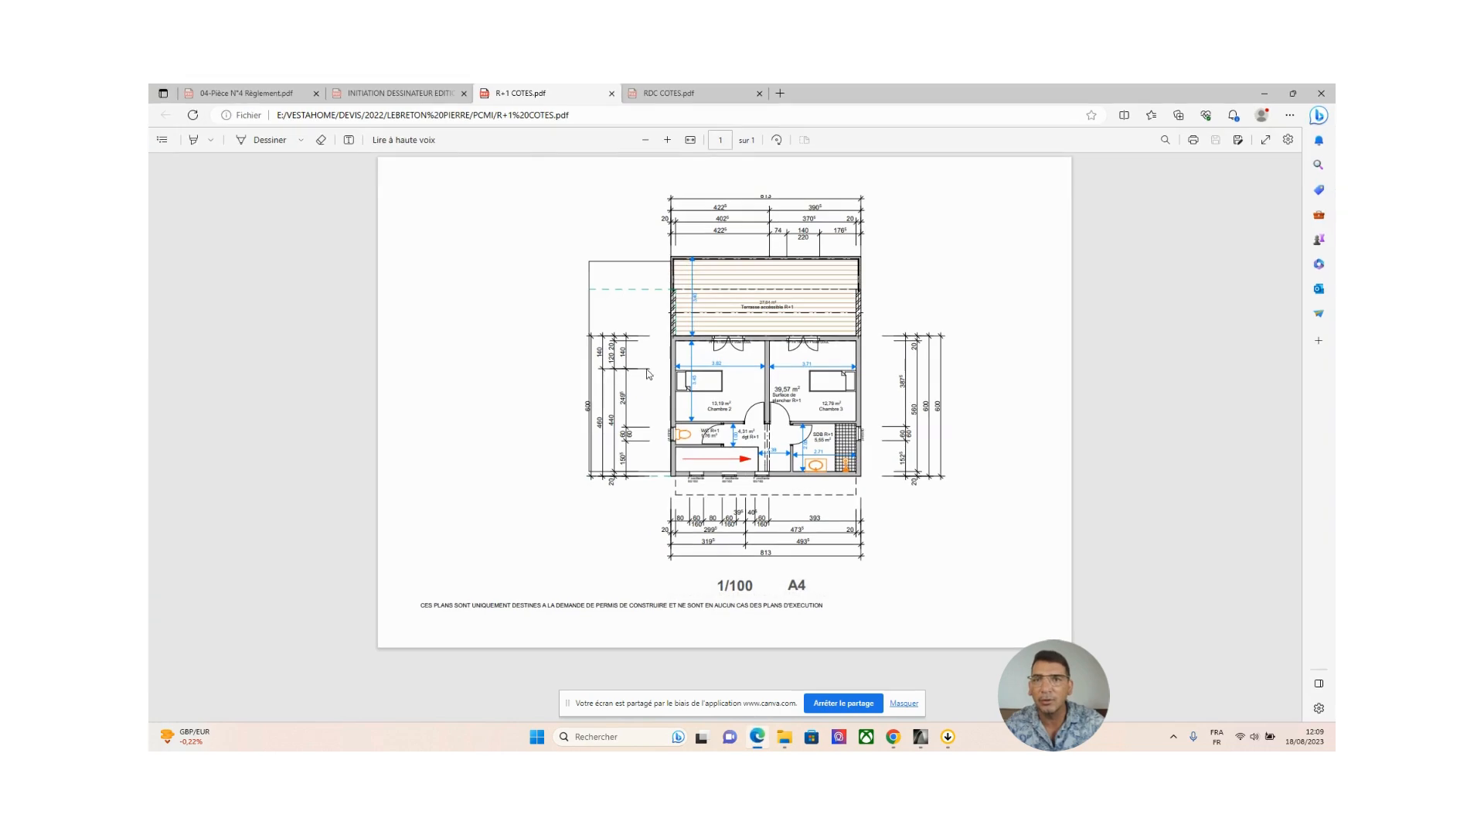
left_click(391, 93)
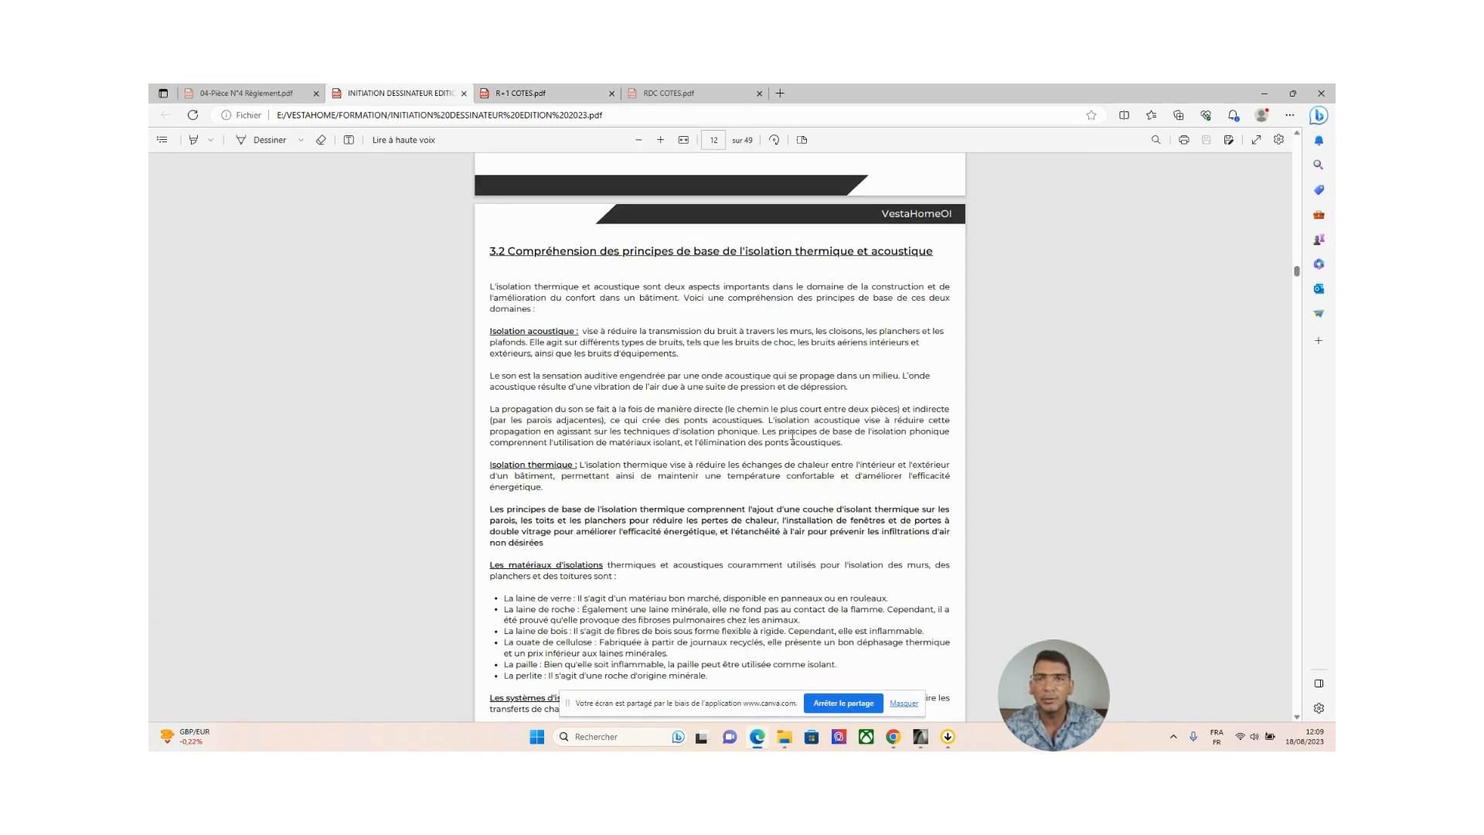
left_click(189, 91)
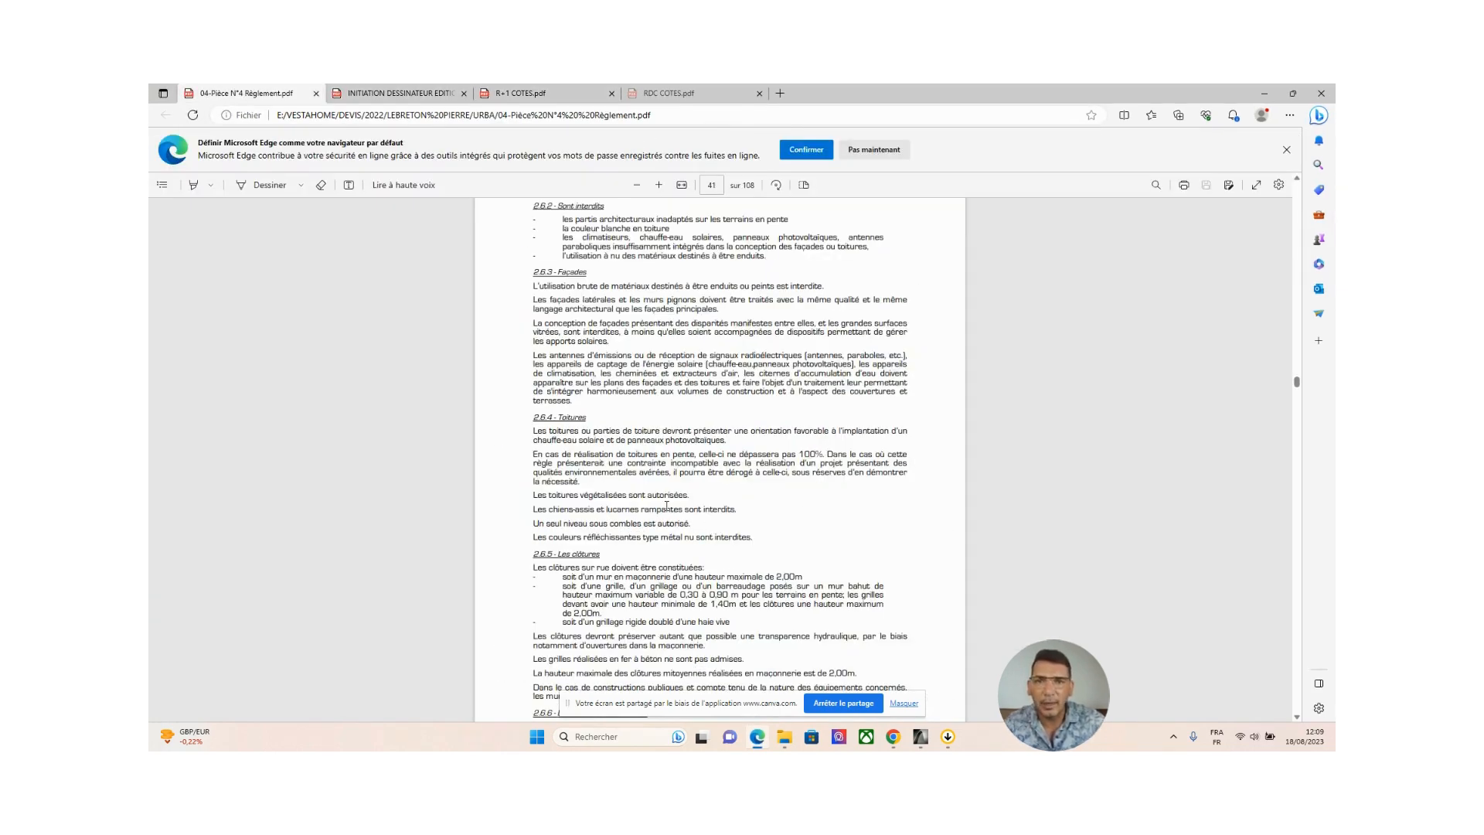
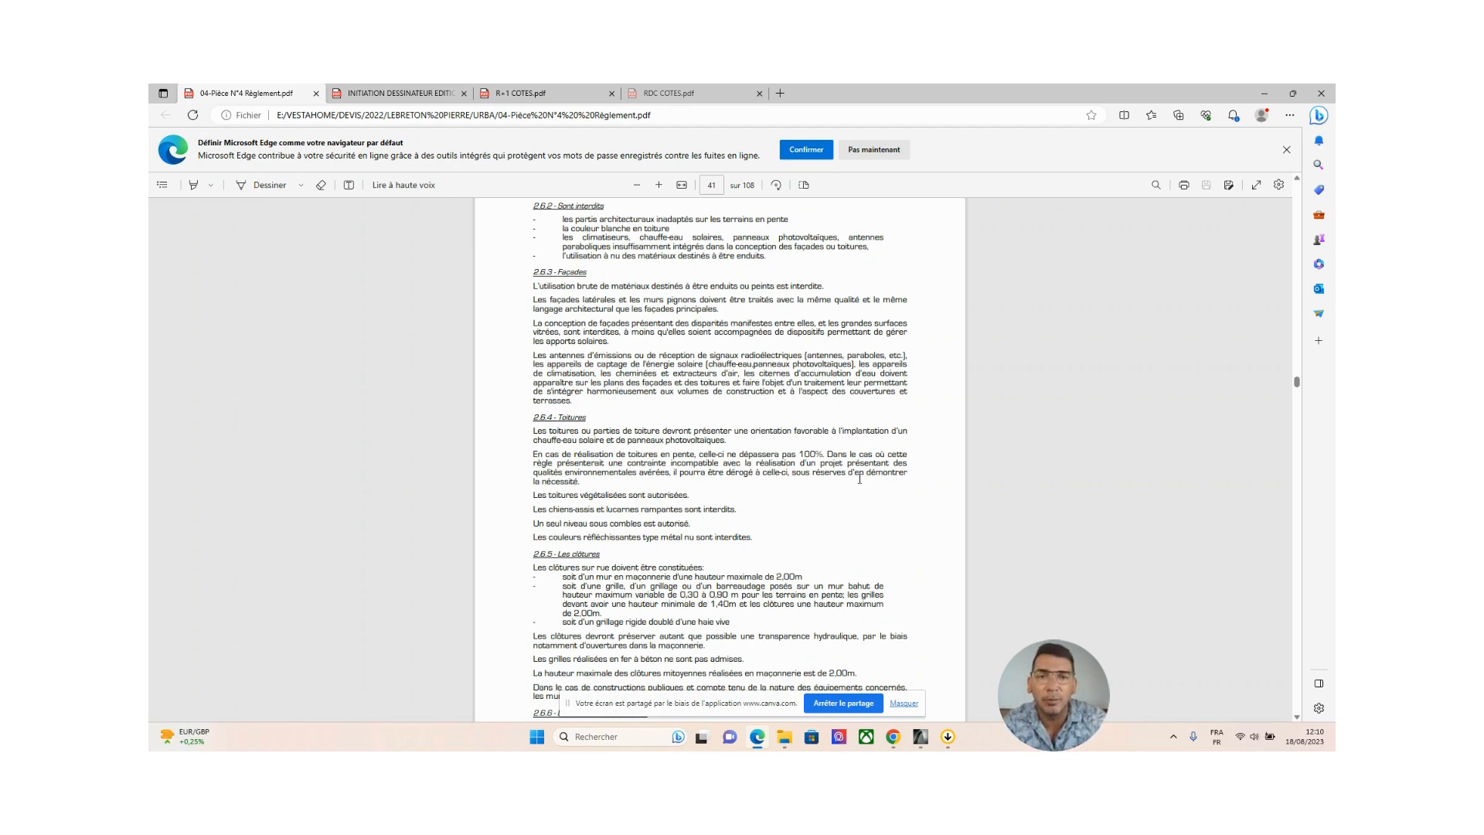
Back in ArchiCAD's Toiture plan, start a roof with its reference line along the 13,44 m² room's right inner wall, rising toward the 27,20 m² area
left_click(919, 741)
middle_click_drag(567, 441, 606, 465)
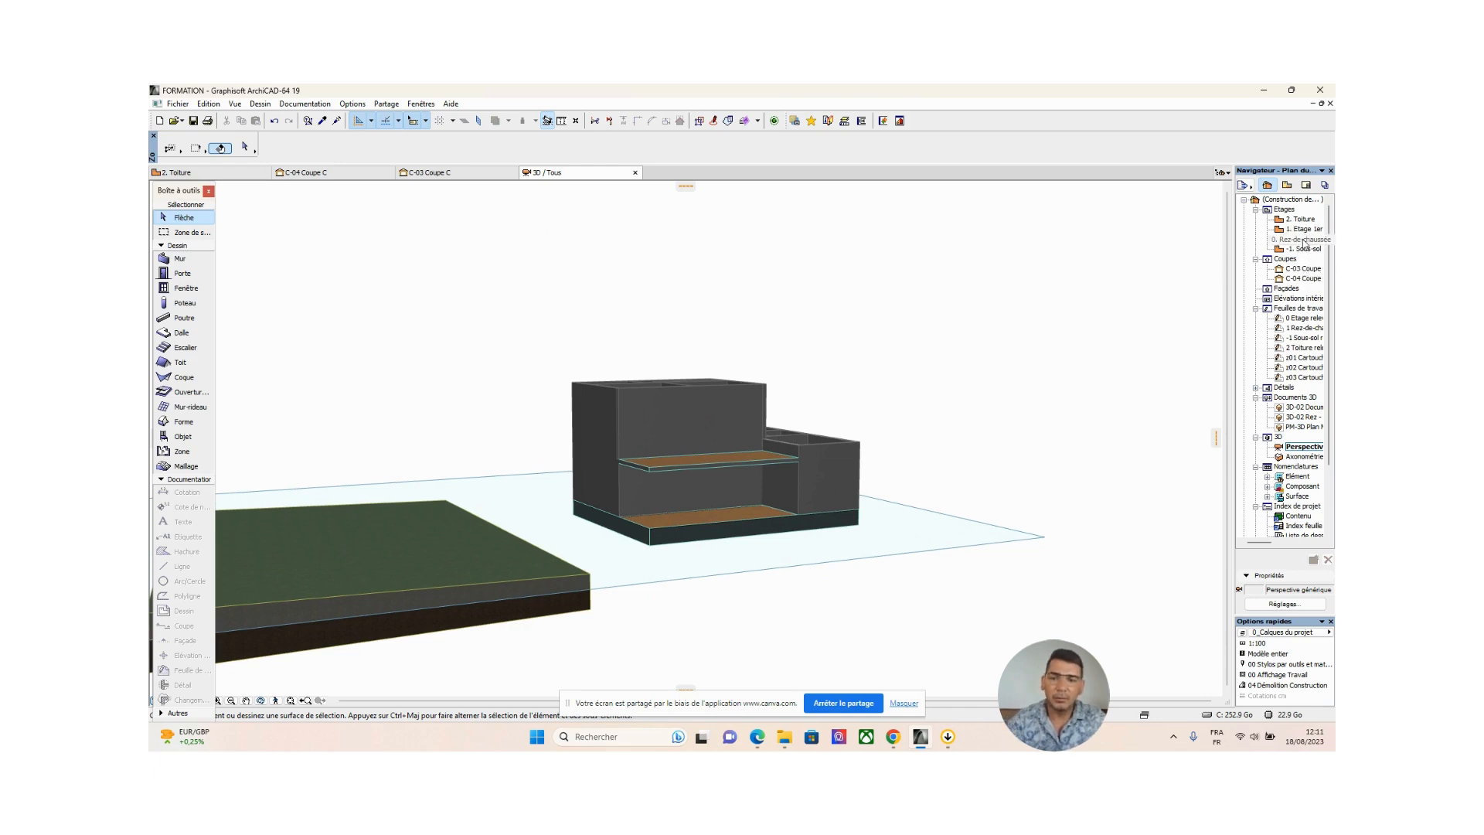
double_click(1303, 218)
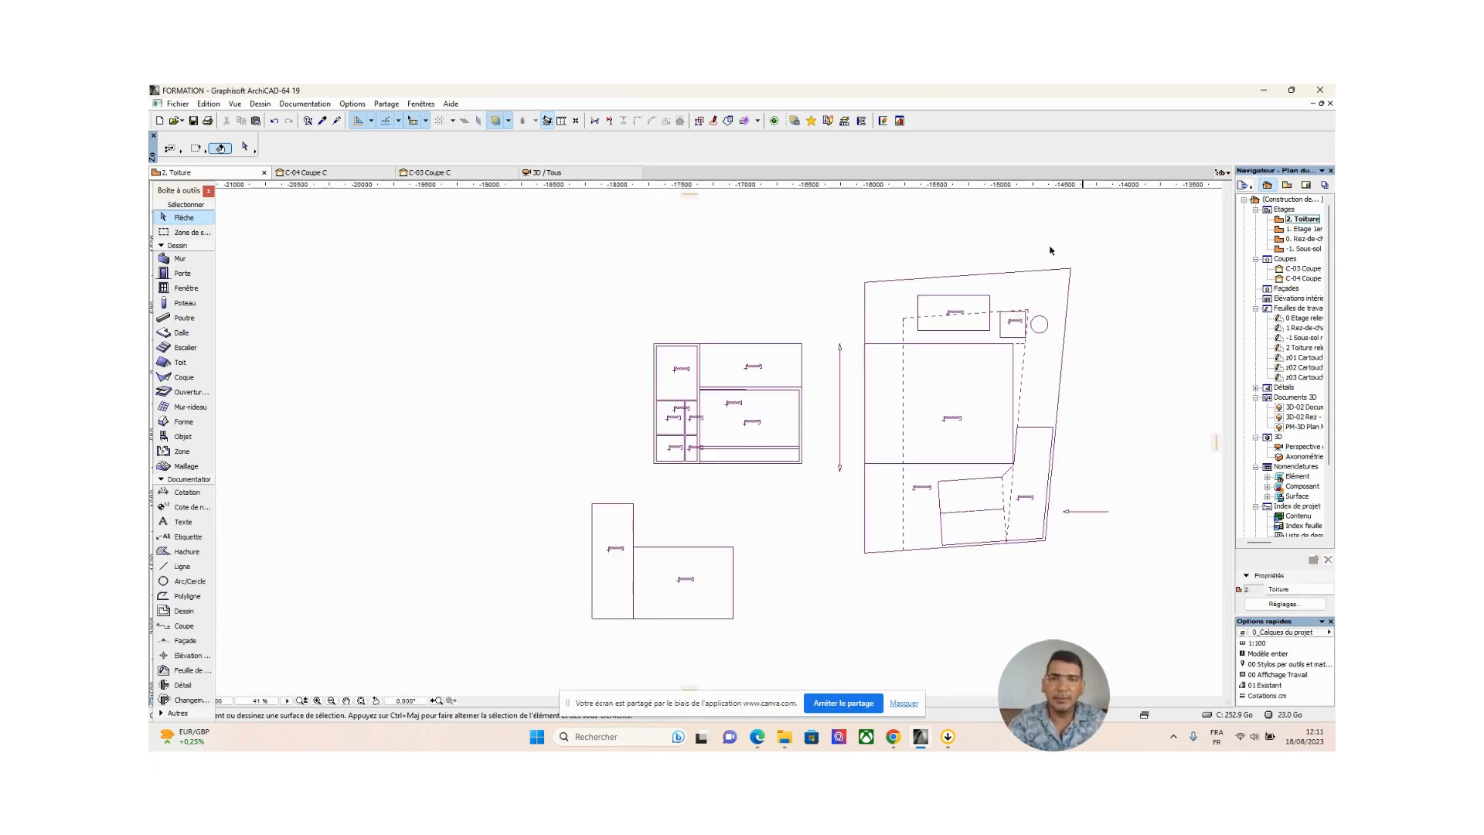
scroll(717, 384, "up", 3)
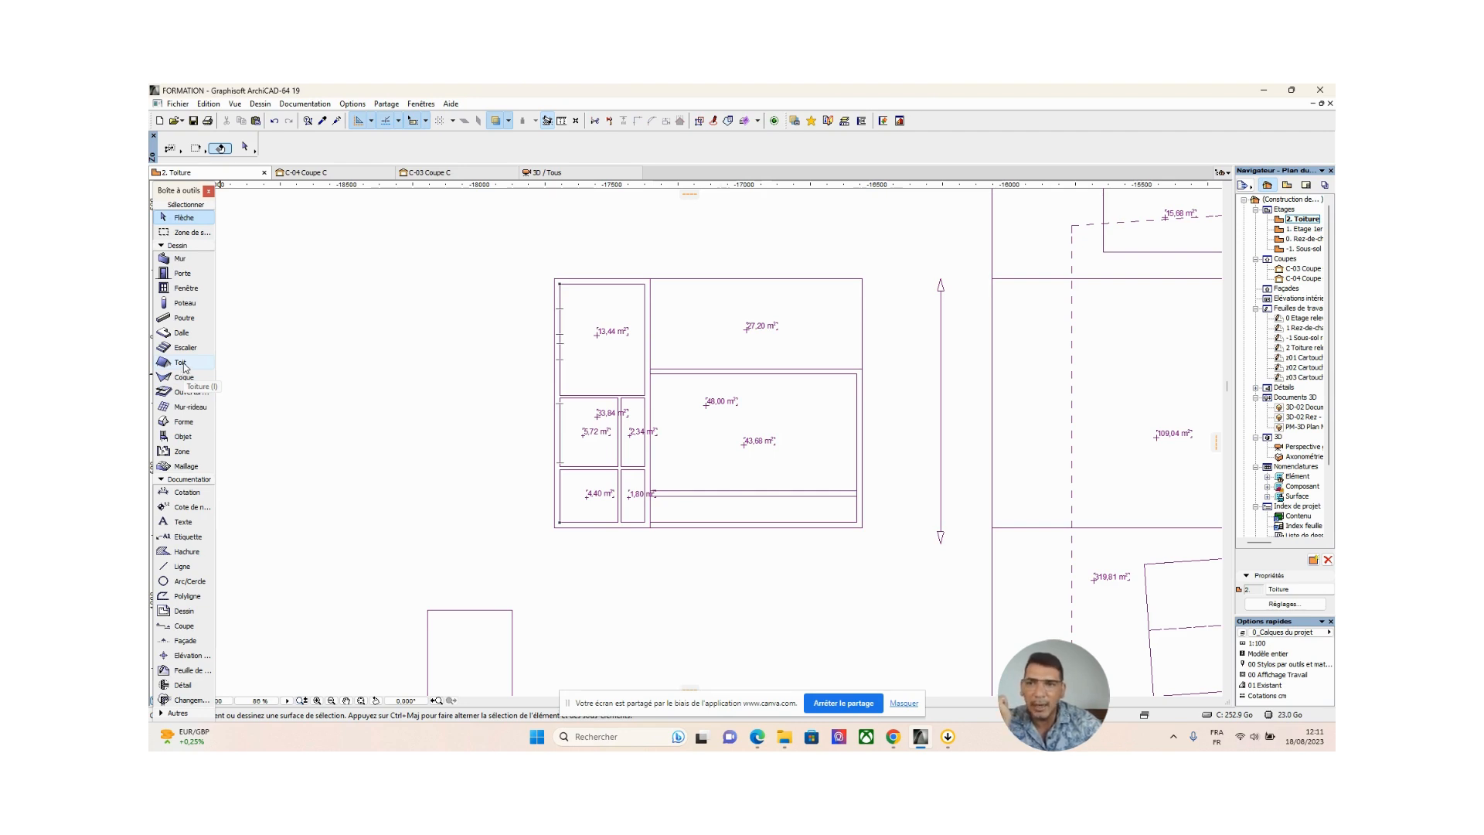
left_click(184, 366)
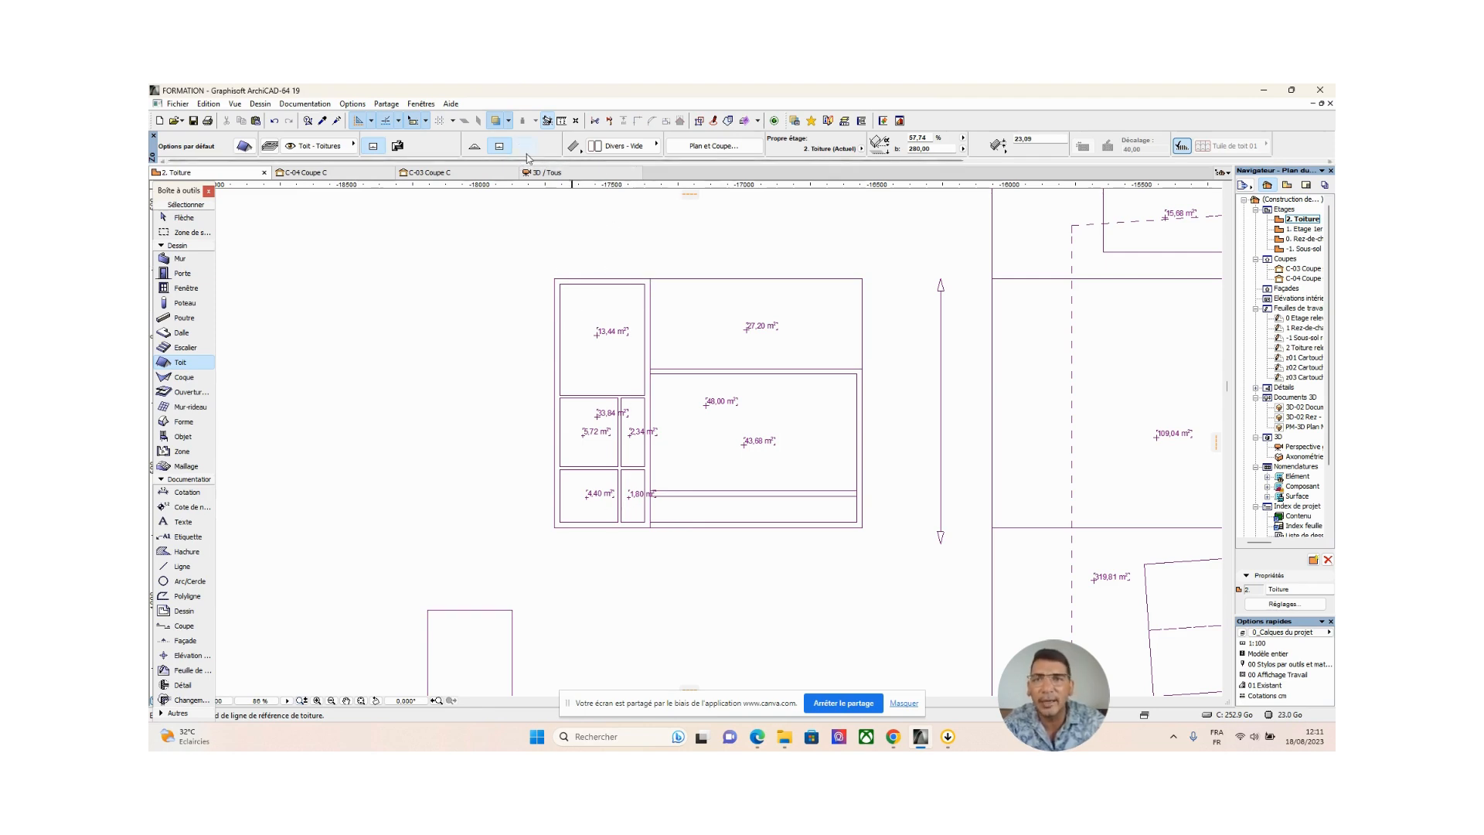
left_click(645, 283)
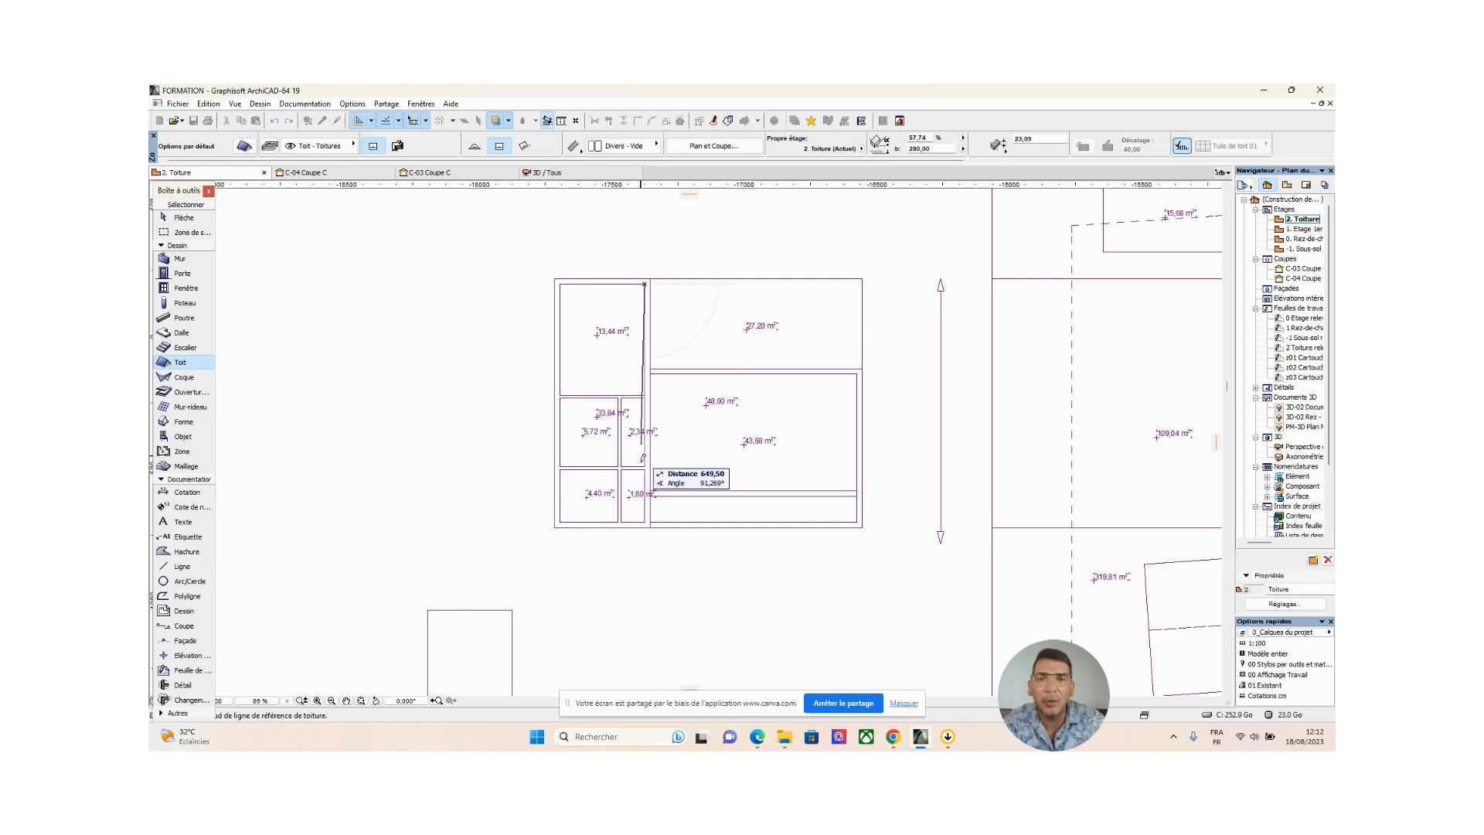
left_click(646, 516)
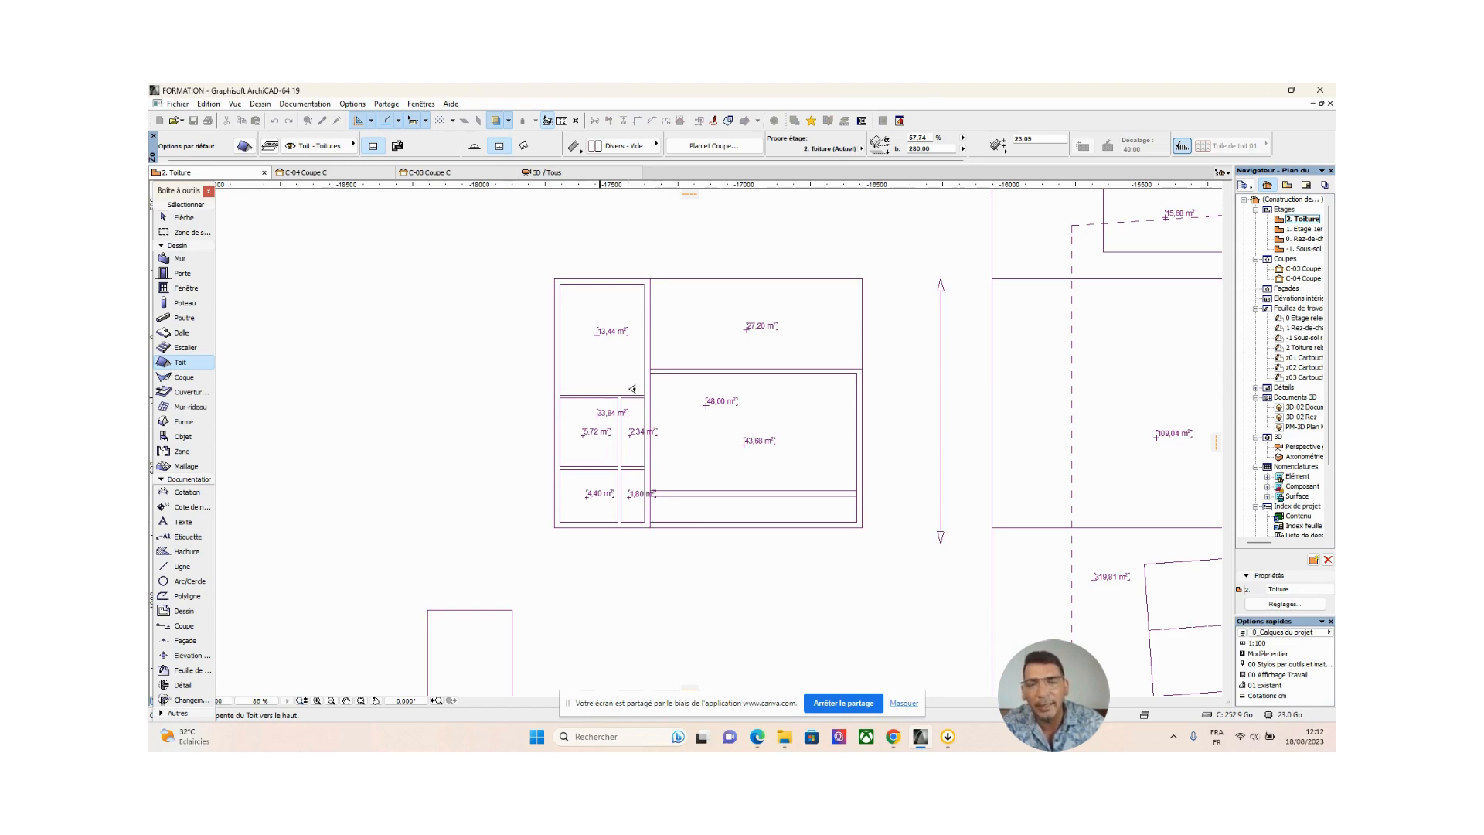
left_click(681, 335)
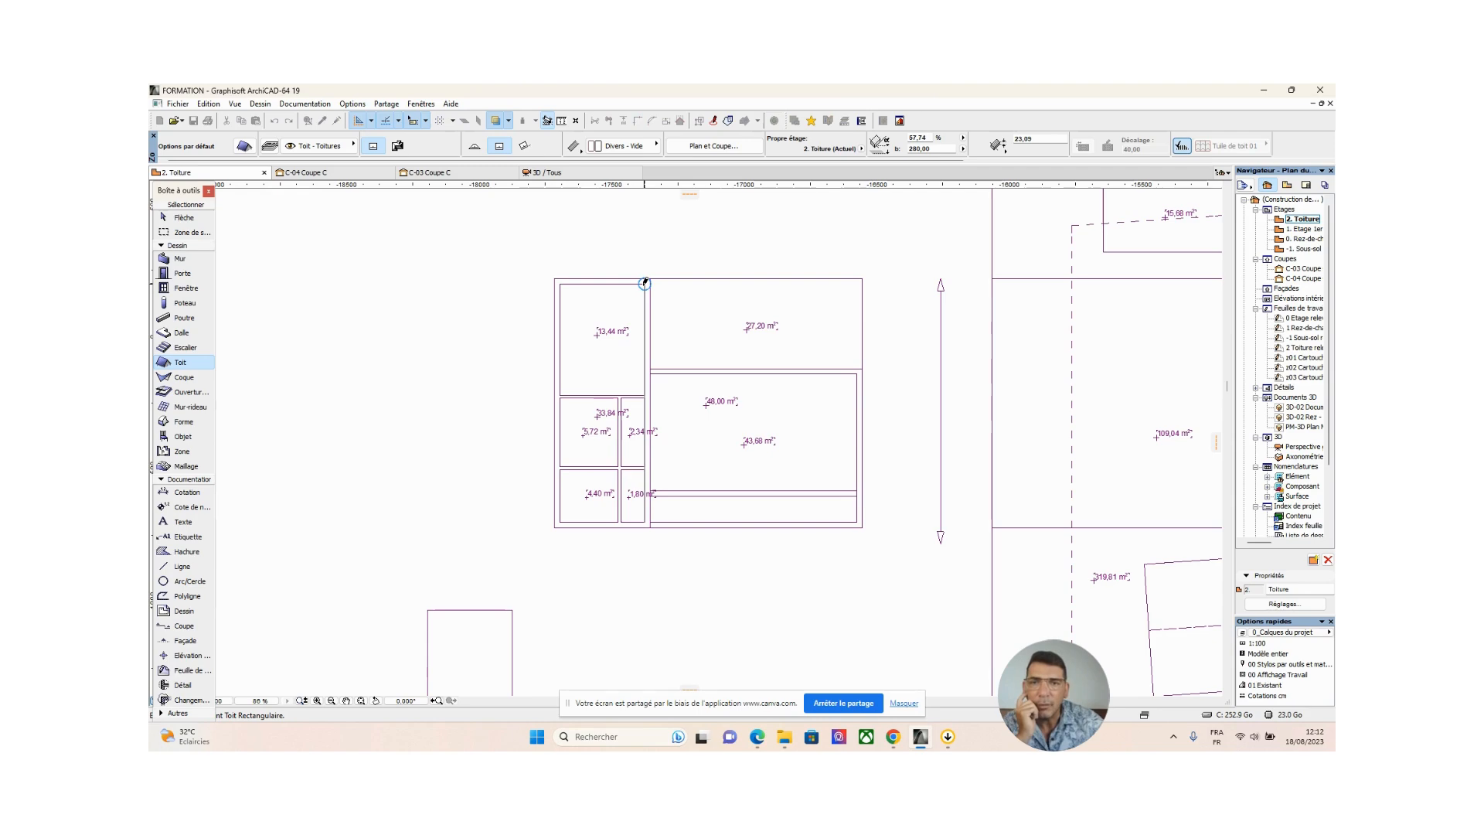
Draw the roof's rectangular contour, 340 by 900 cm, from the reference line's upper end to the left strip's outer wall
left_click(645, 283)
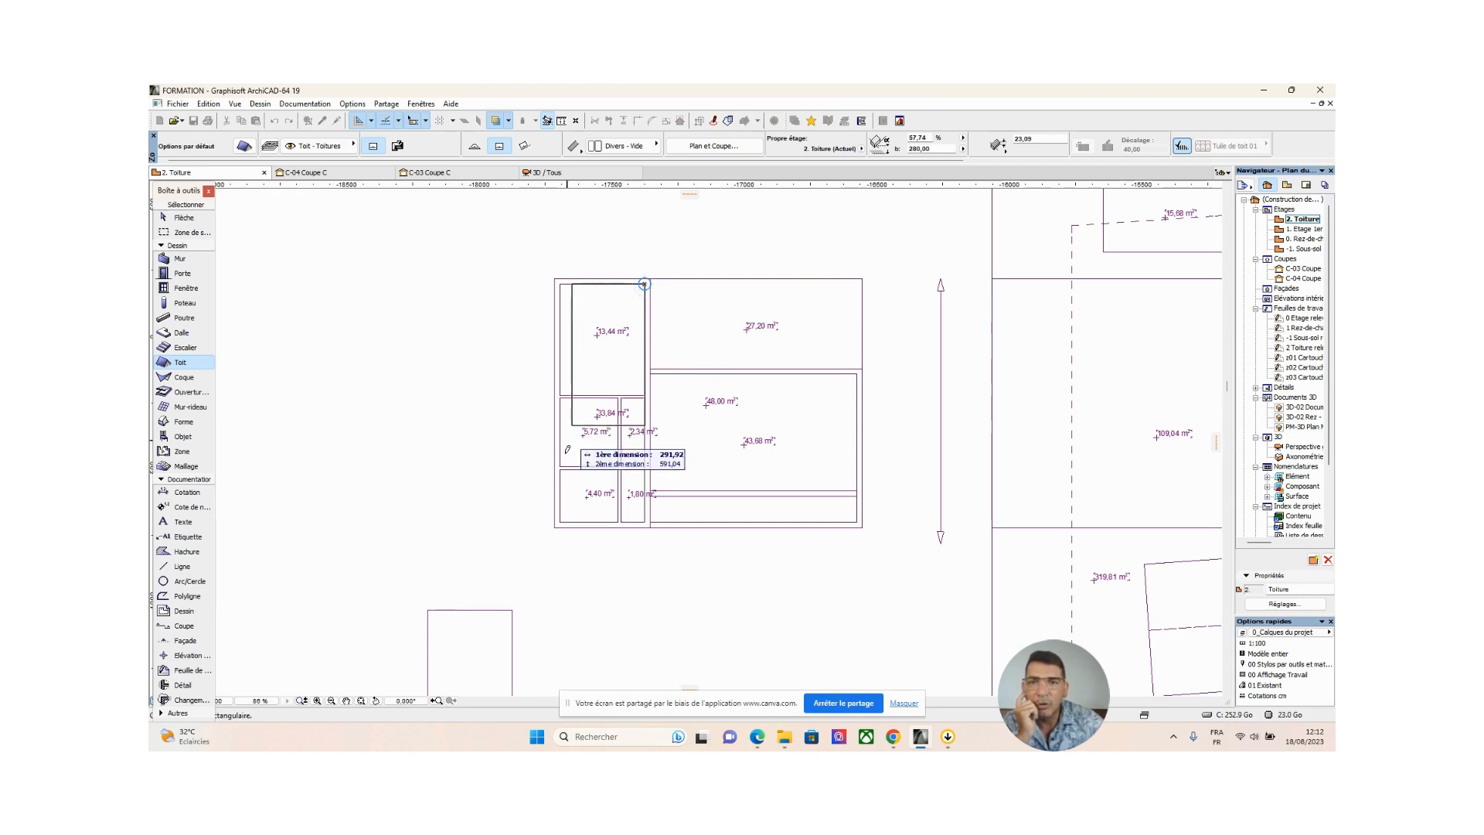
left_click(560, 520)
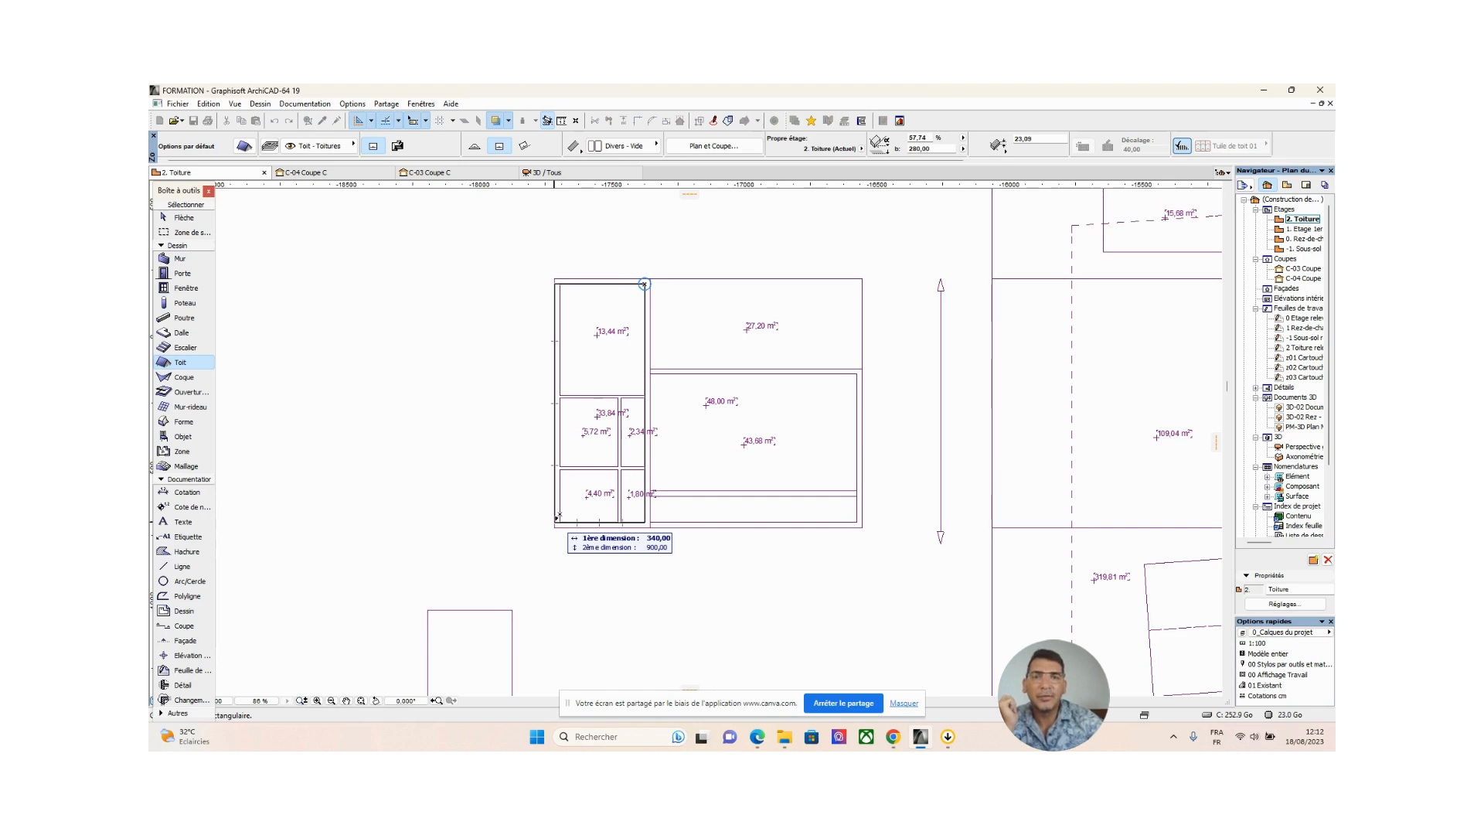
left_click(558, 516)
Select the new roof over the left strip of rooms and set its slope to 20 %
left_click(184, 217)
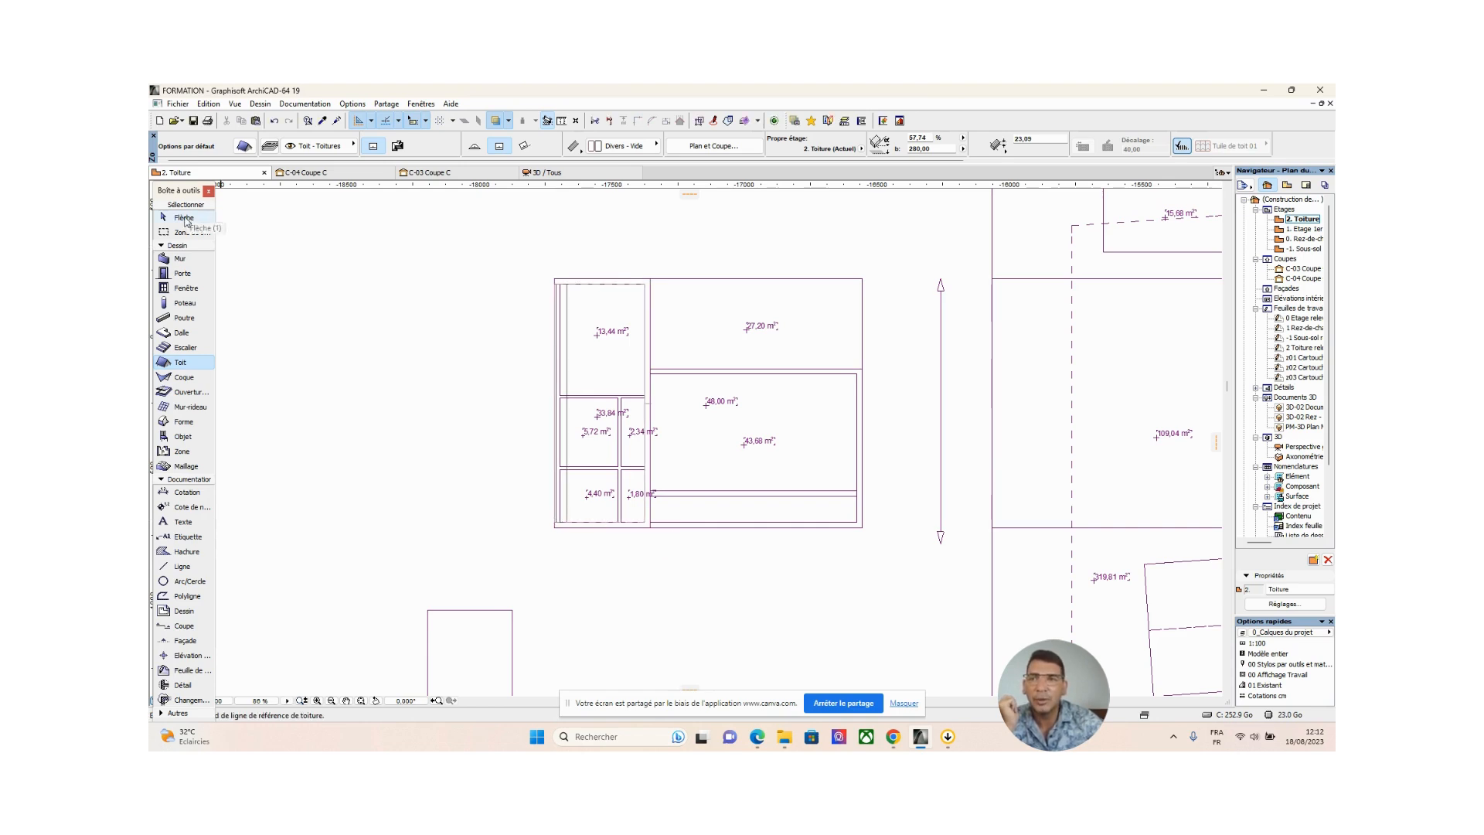
scroll(525, 300, "up", 5)
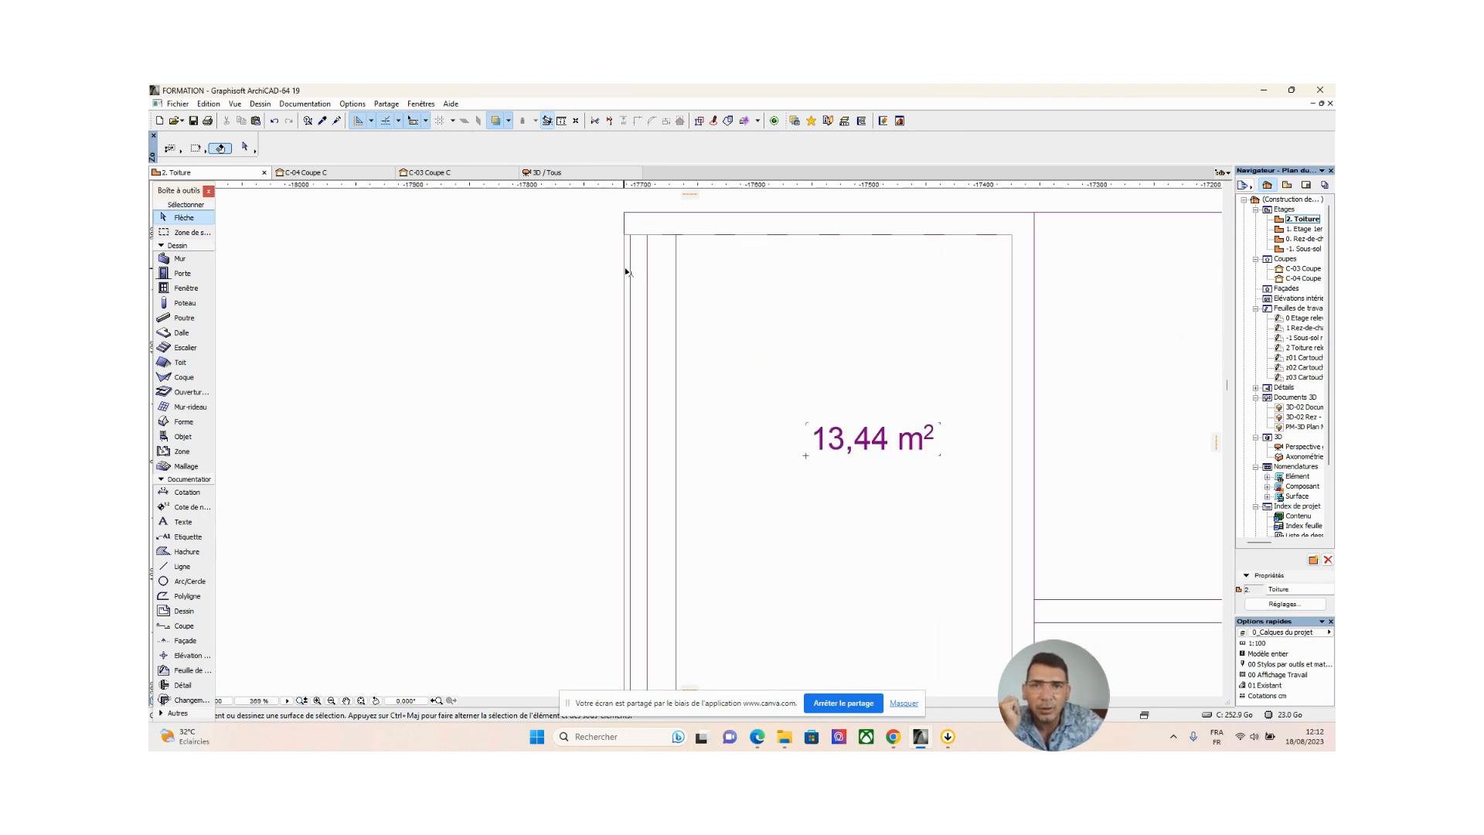
left_click(626, 271)
scroll(637, 242, "up", 1)
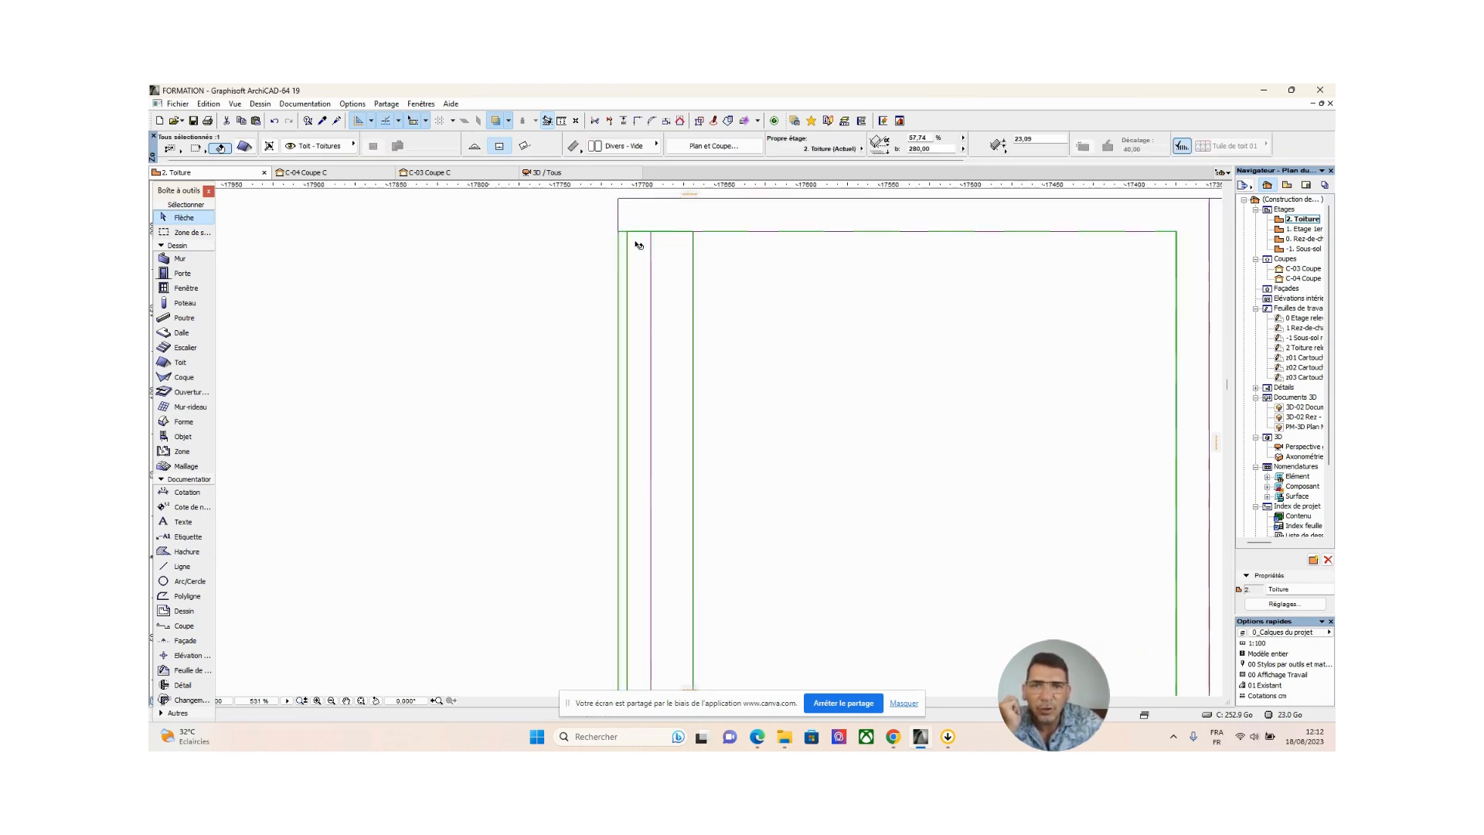
scroll(590, 278, "down", 3)
scroll(589, 280, "up", 1)
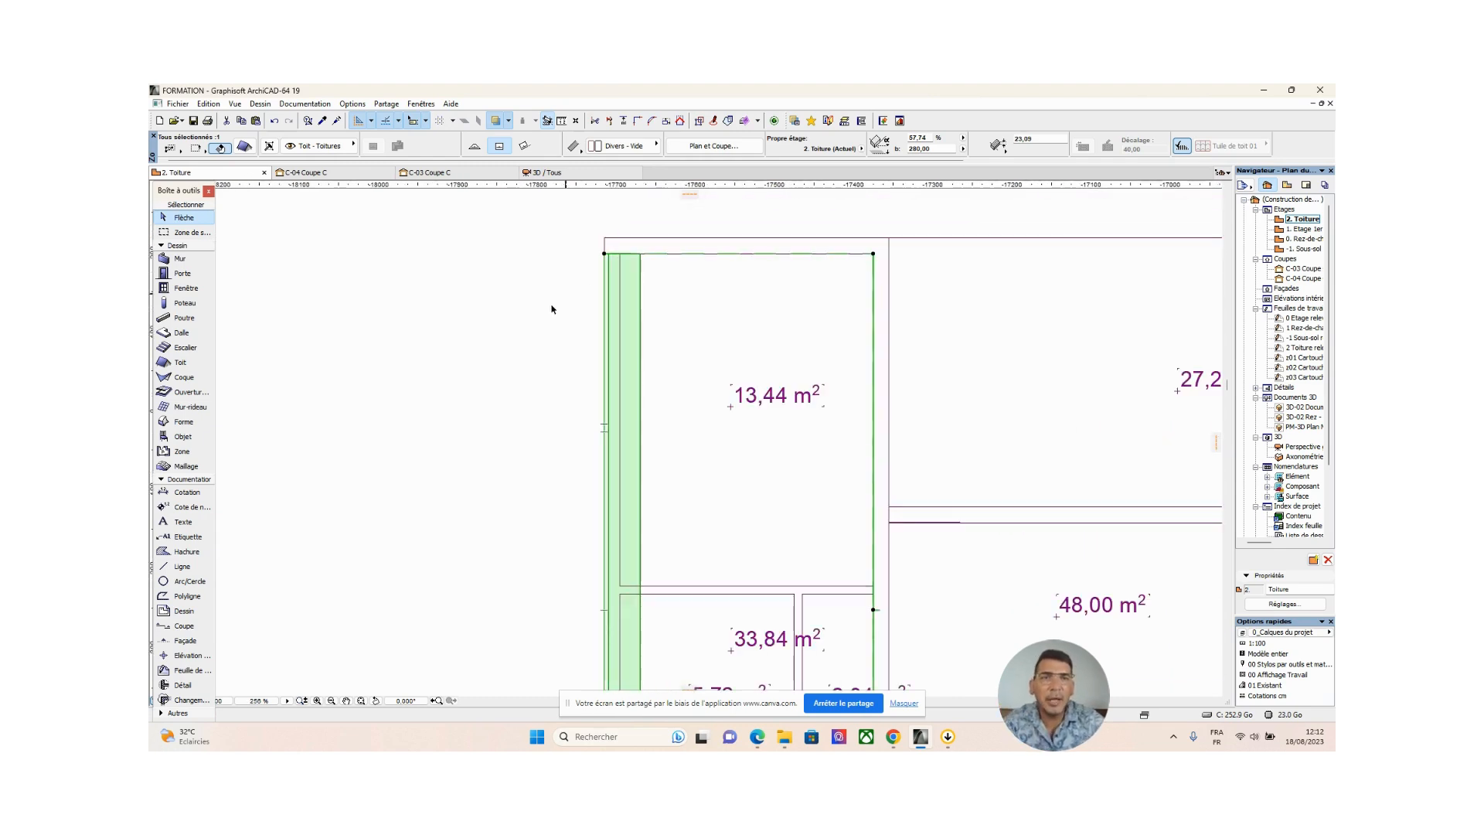
left_click(920, 138)
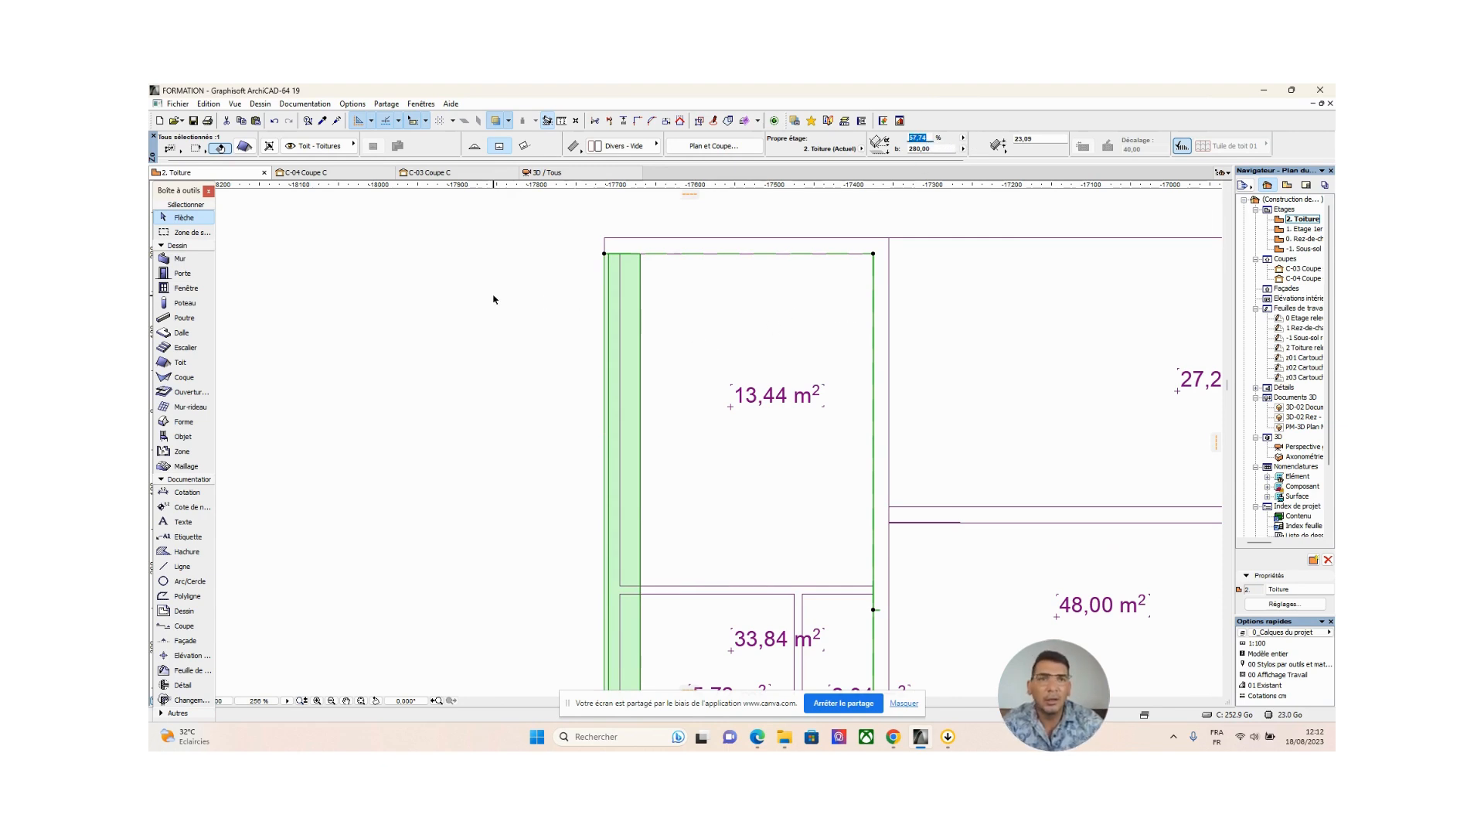
type("20")
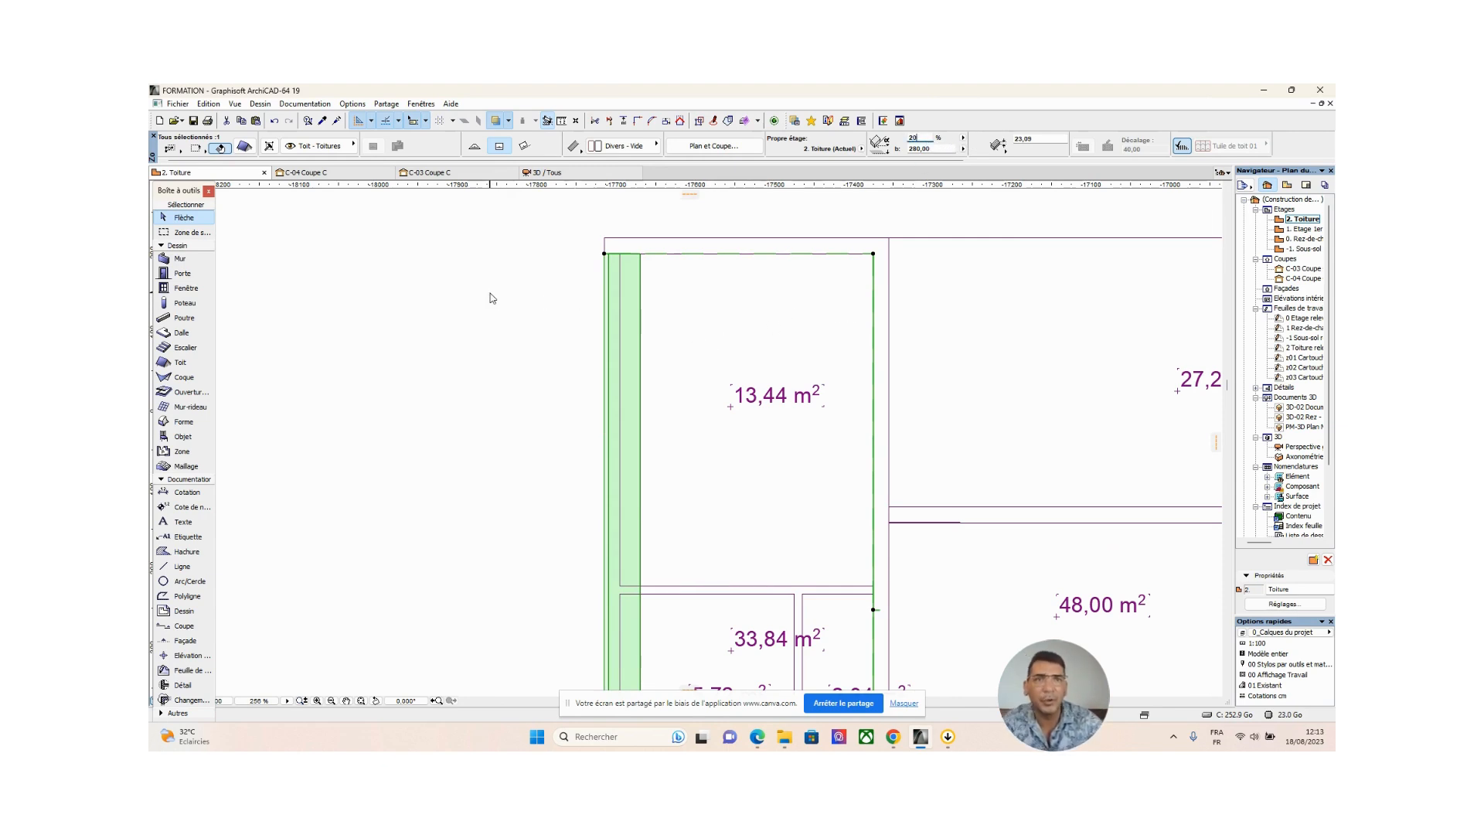
key("Return")
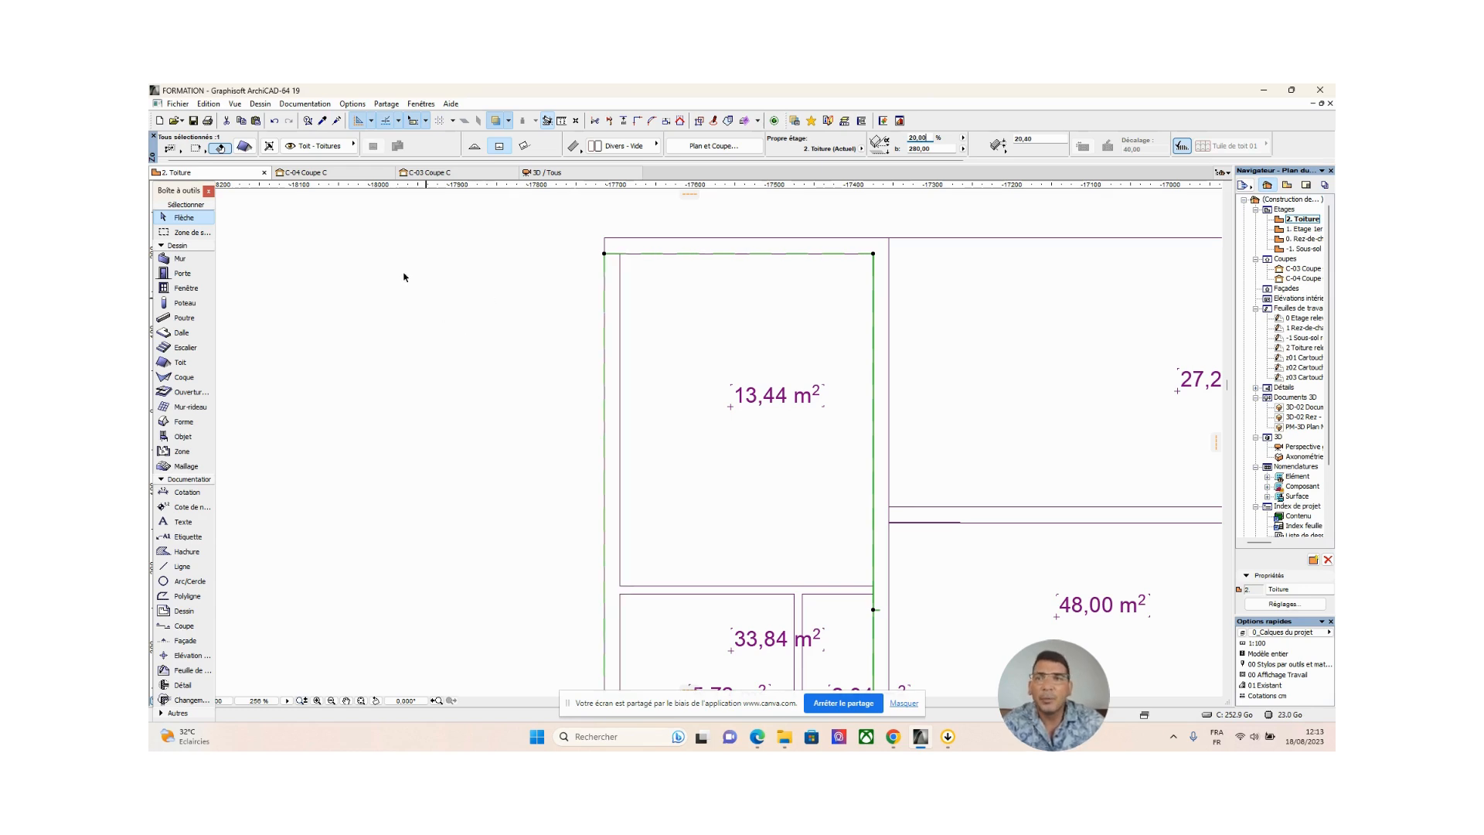
Review the roof's geometry and surface materials in its settings, deselect it and inspect it in the 3D view
left_click(245, 146)
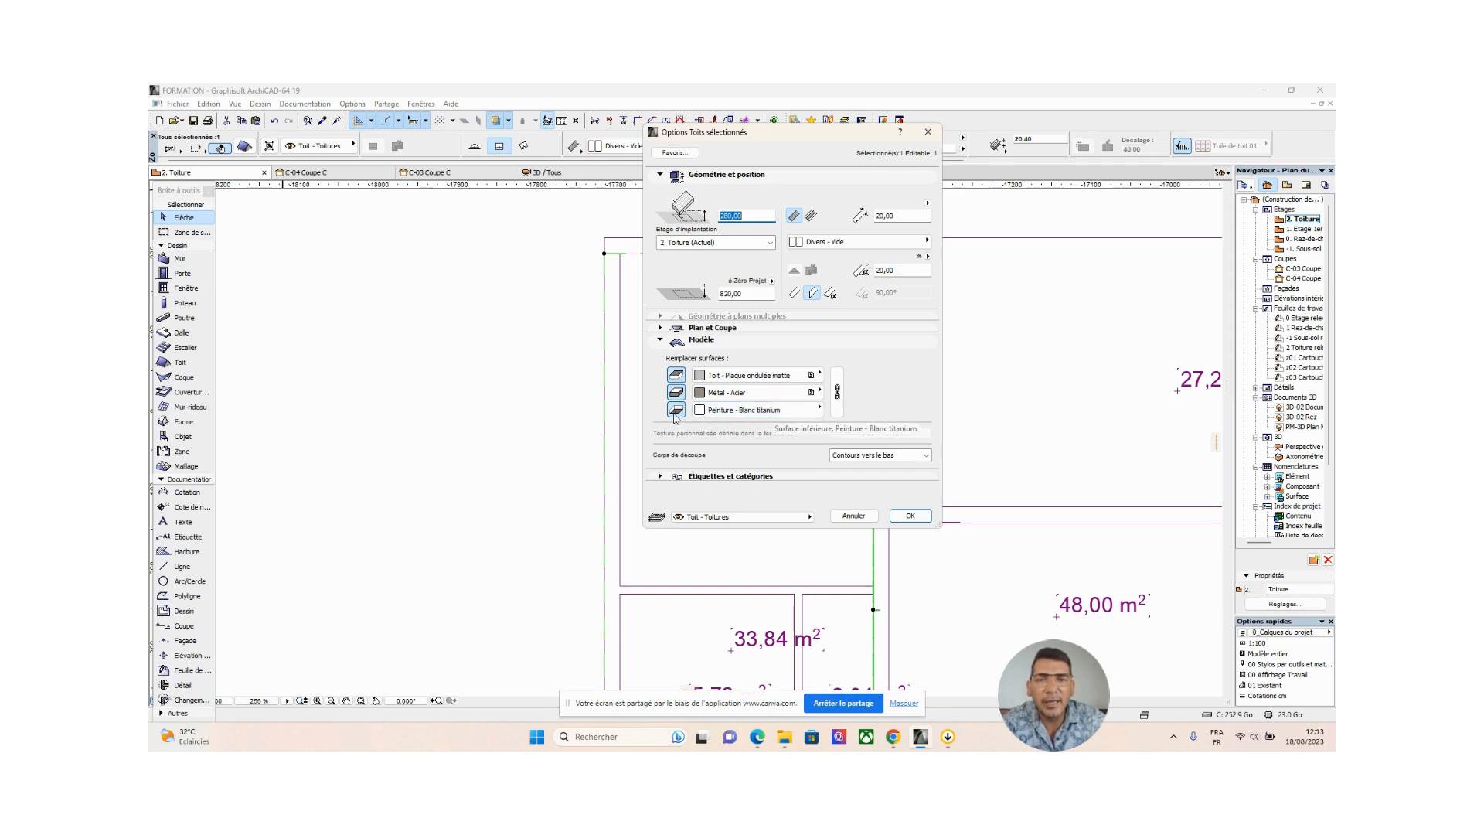
left_click(901, 516)
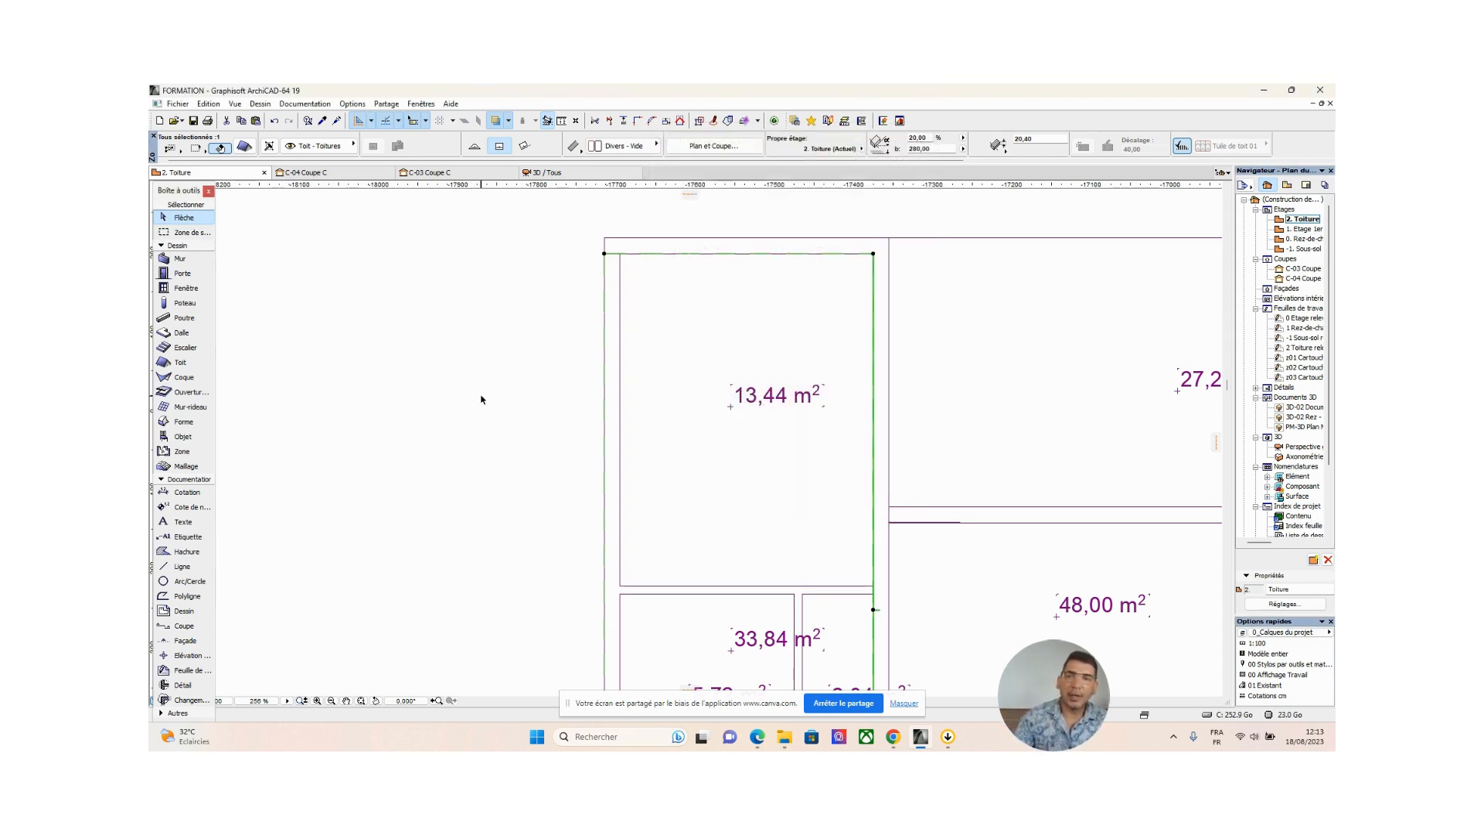
key("Escape")
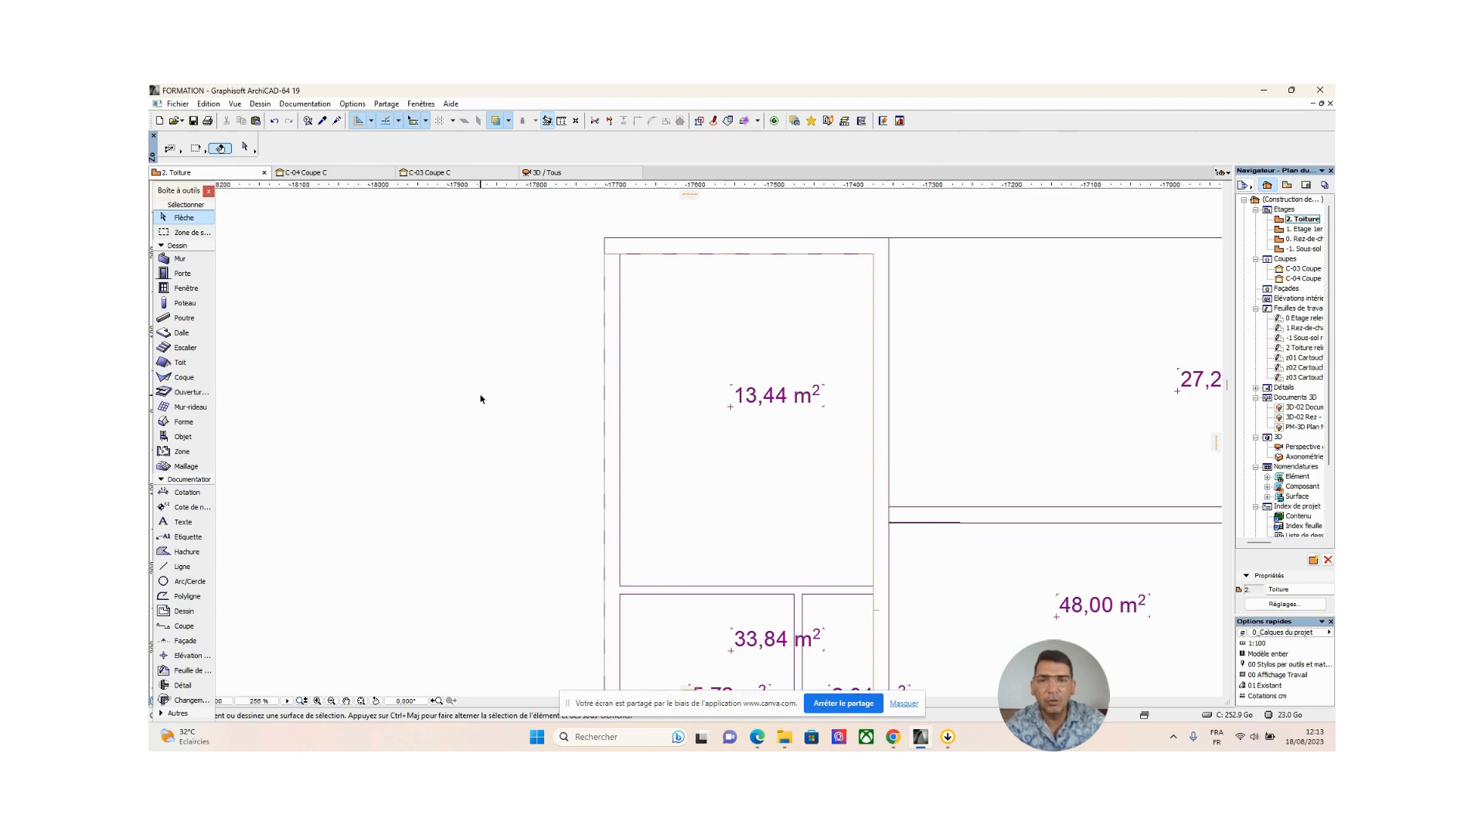
left_click(585, 173)
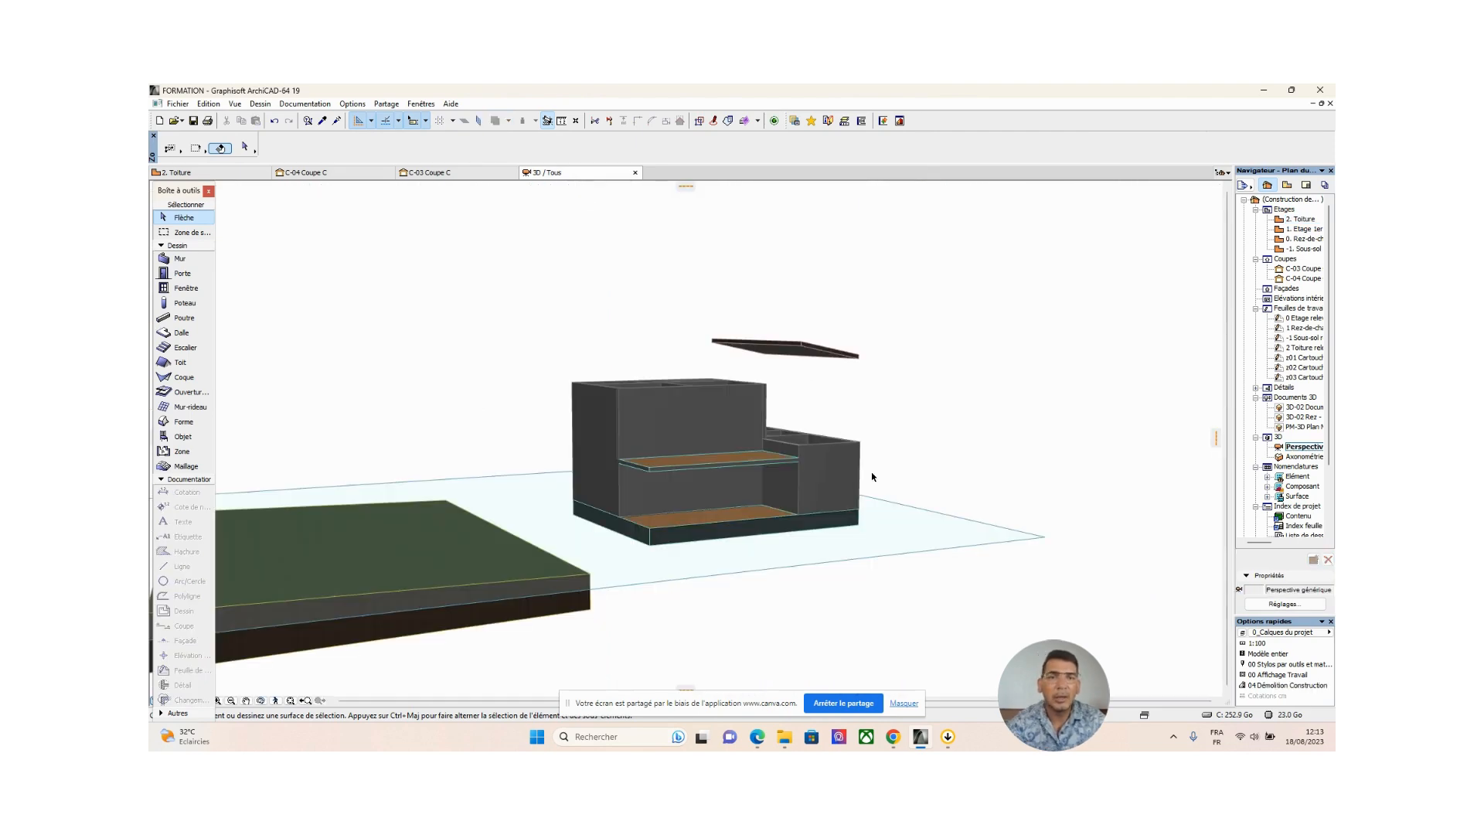
Select the floating single-plane roof in 3D and set its base height to 0 relative to the Toiture storey
middle_click_drag(939, 490, 714, 474, "shift")
middle_click_drag(871, 470, 746, 502, "shift")
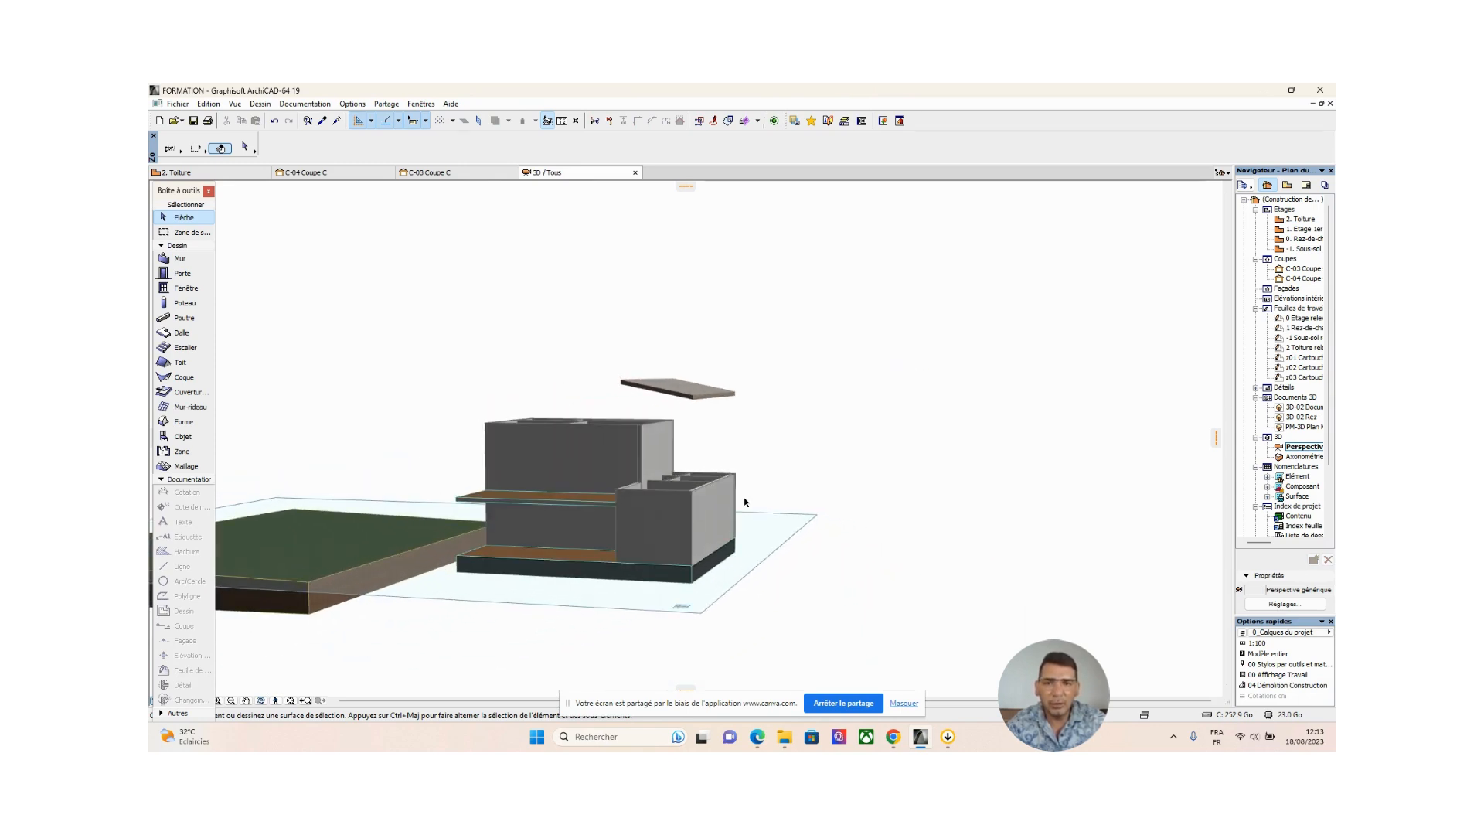
left_click(696, 399)
middle_click_drag(663, 521, 669, 487, "shift")
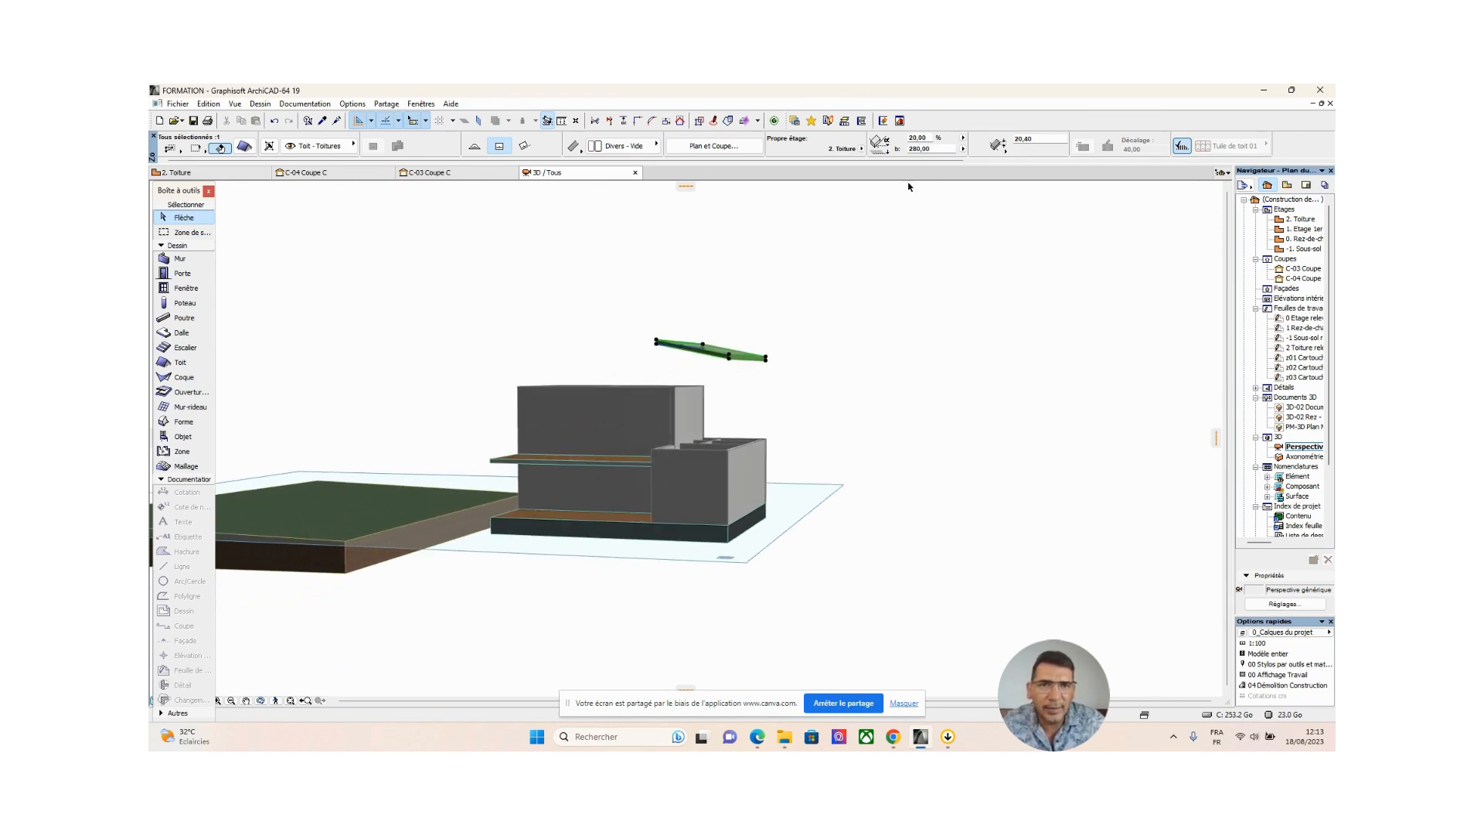
middle_click_drag(658, 446, 717, 423, "shift")
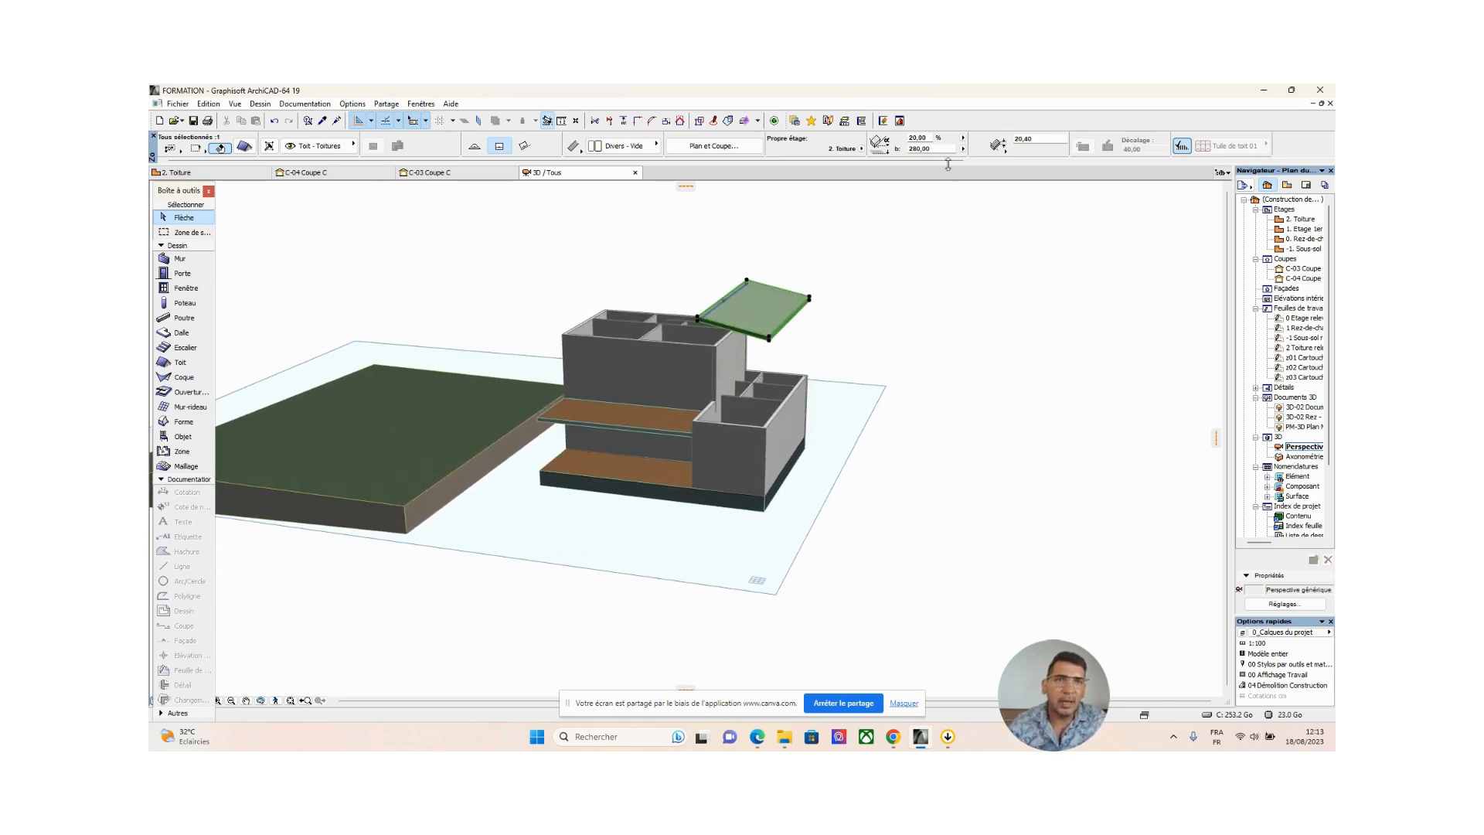
left_click(920, 148)
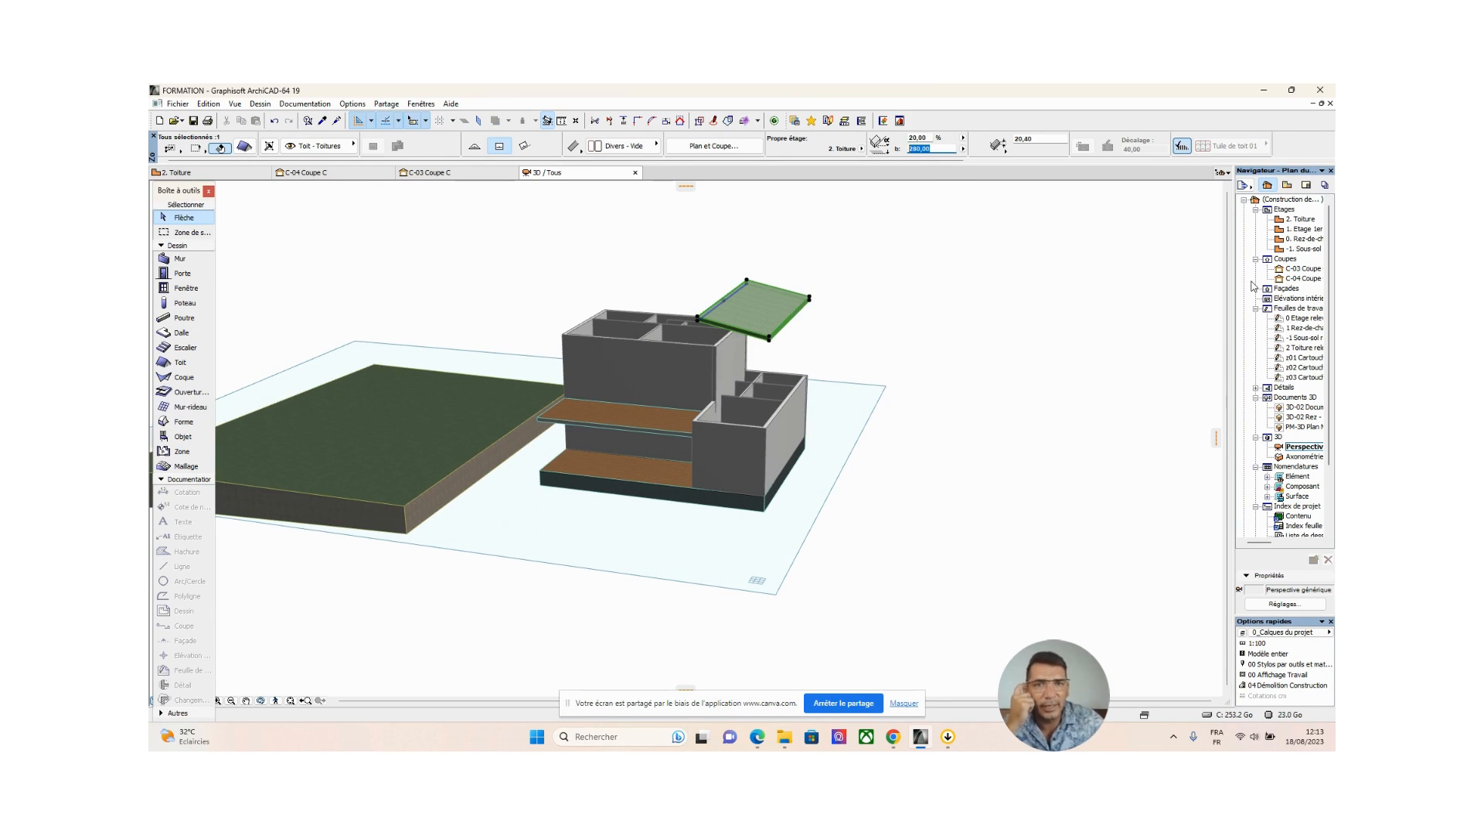
type("0")
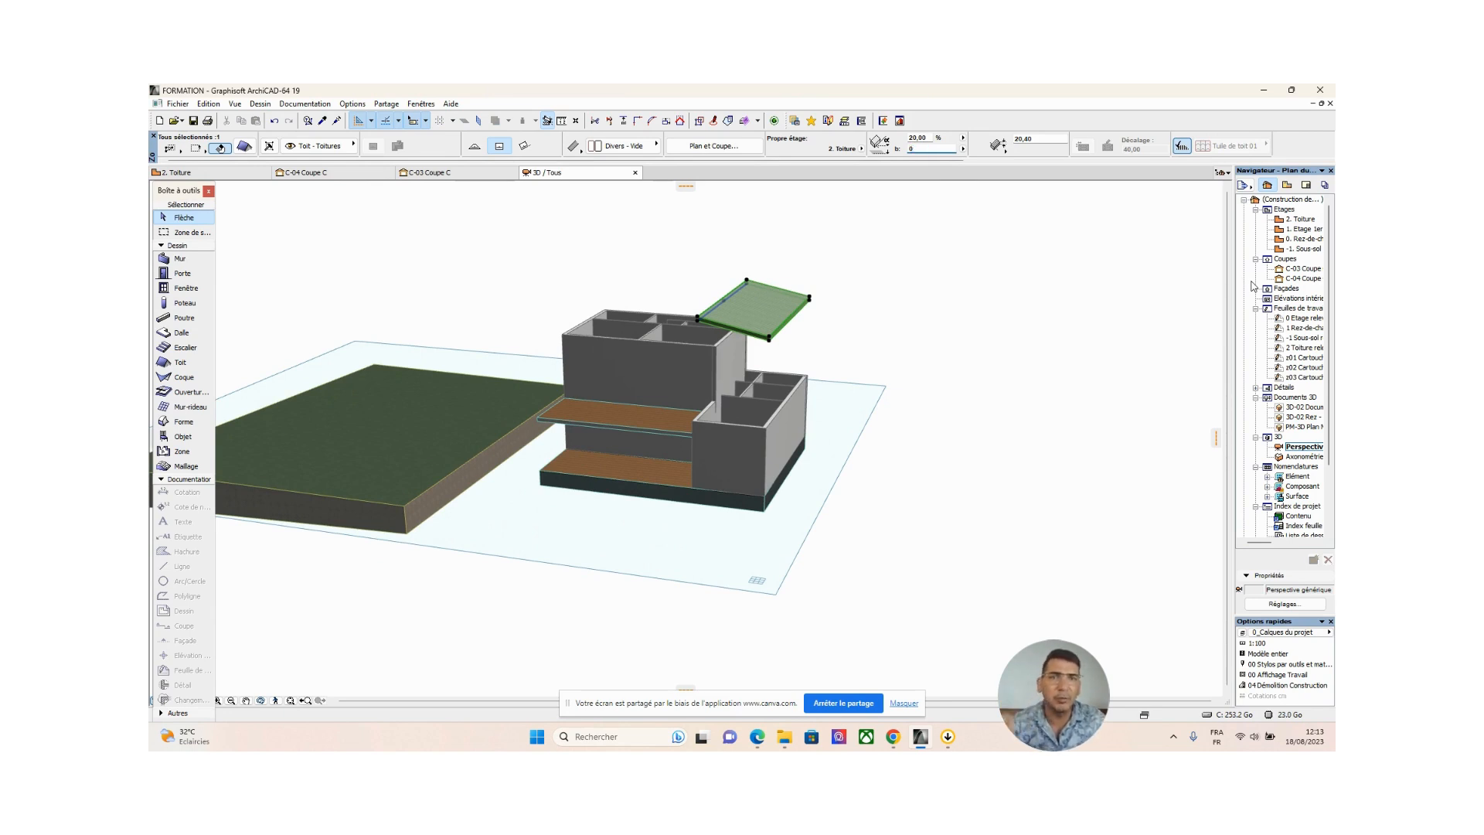
key("Return")
middle_click_drag(787, 409, 822, 377, "shift")
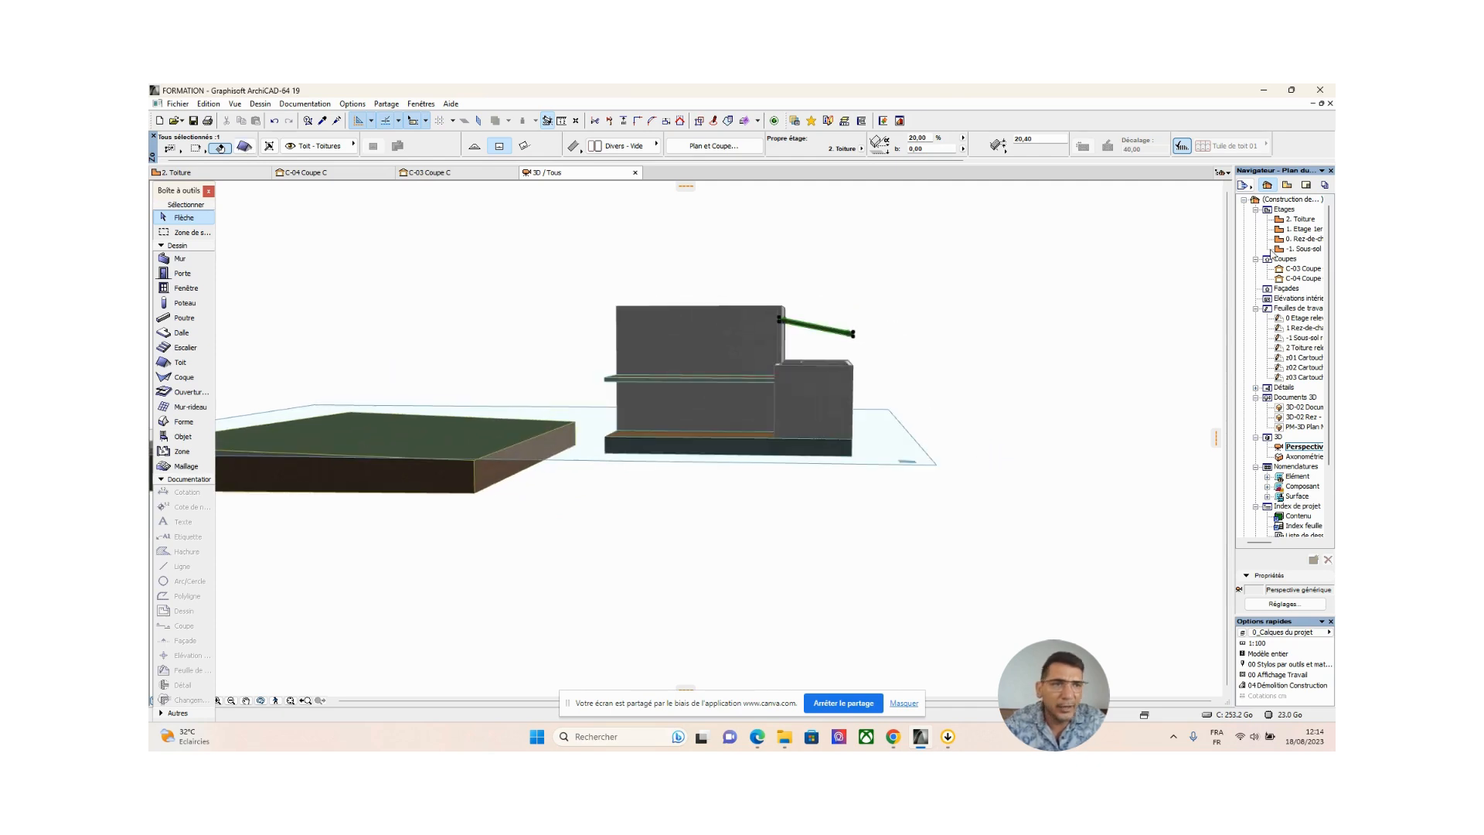
In section C-04, move the roof straight down so its upper end meets the top of the lower volume's walls
left_click(1301, 271)
double_click(1302, 272)
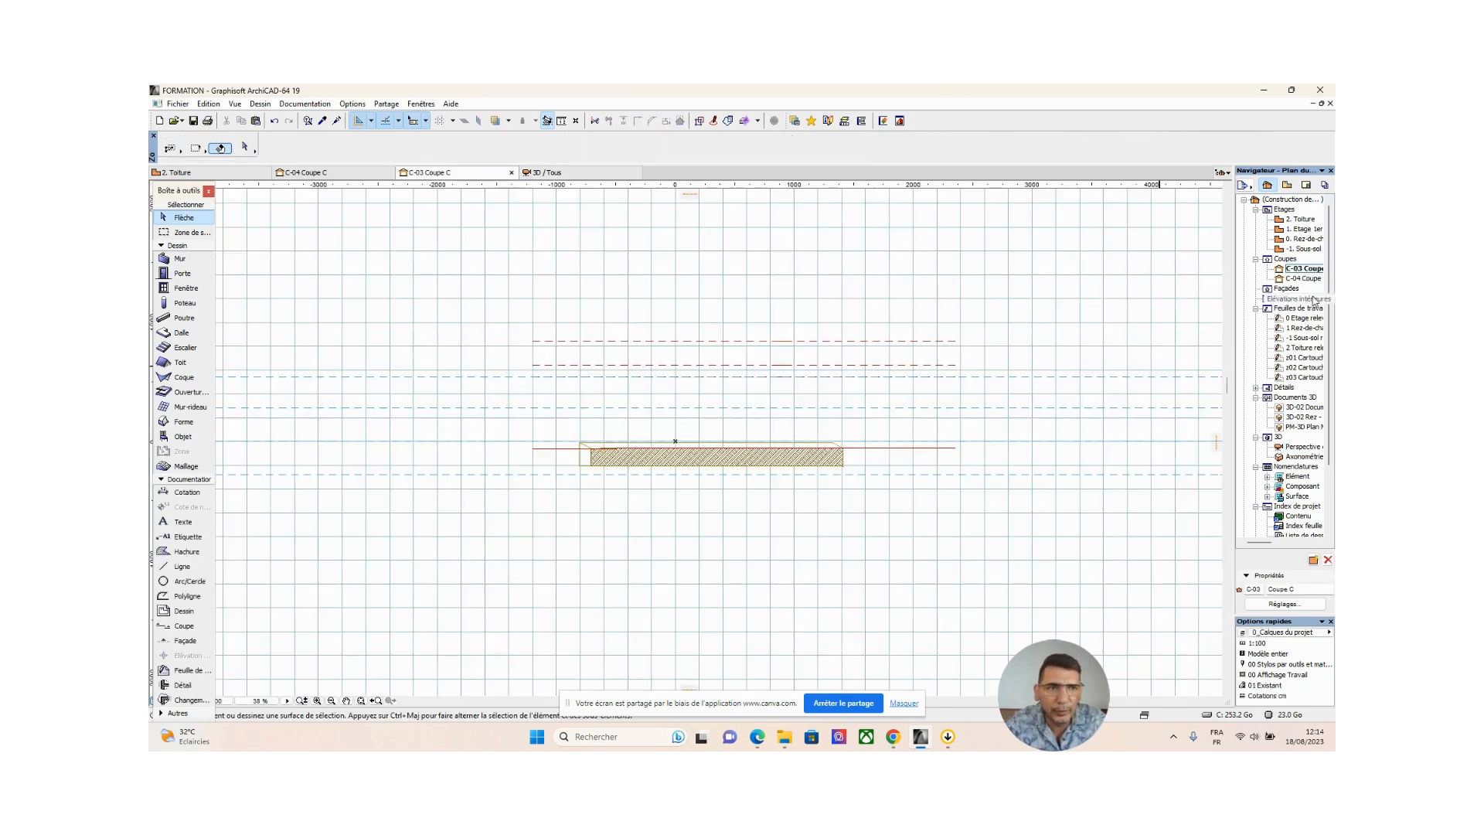
left_click(1306, 281)
double_click(1306, 281)
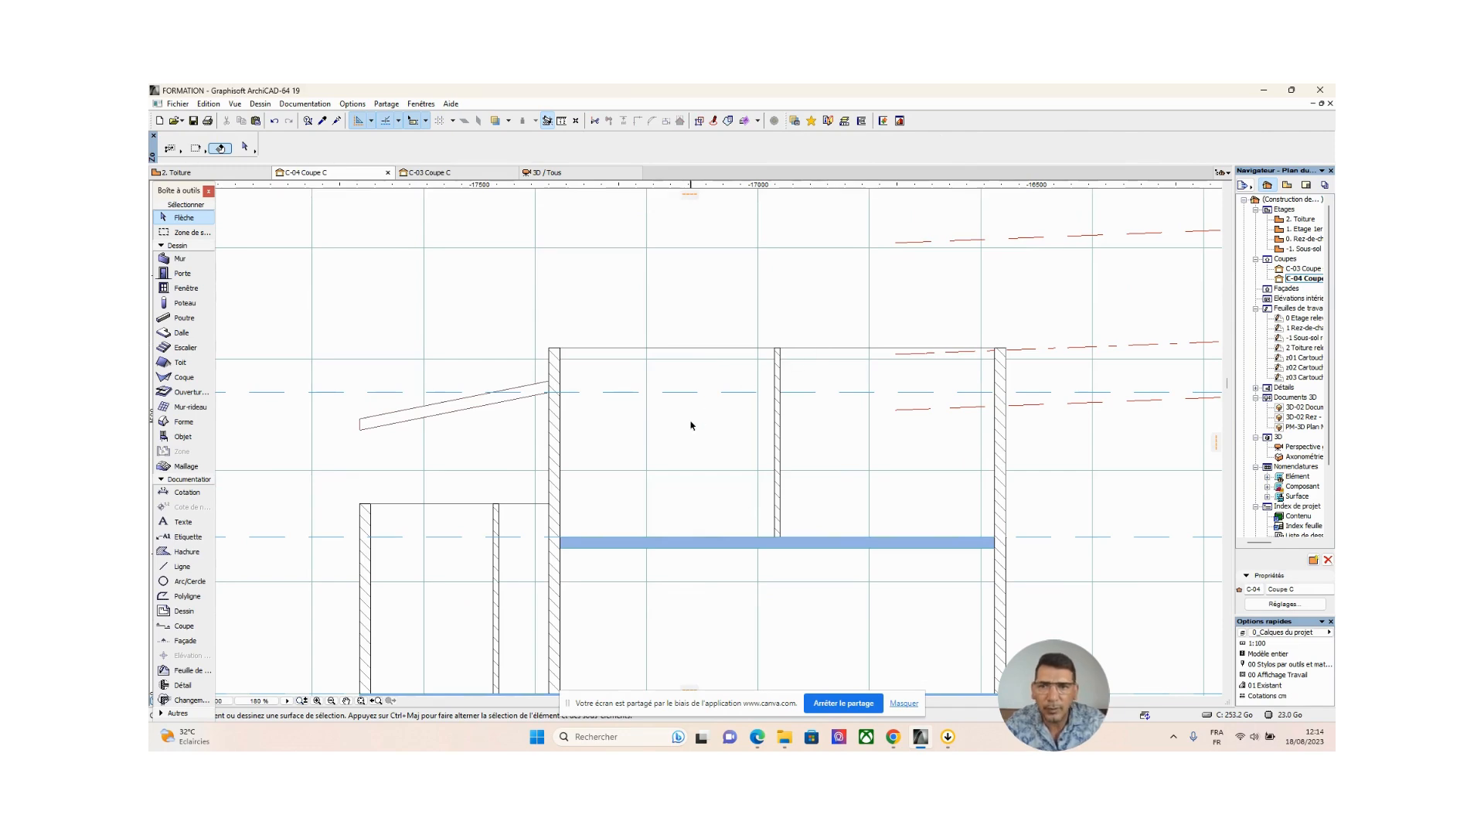
middle_click_drag(689, 424, 821, 355)
left_click(664, 330)
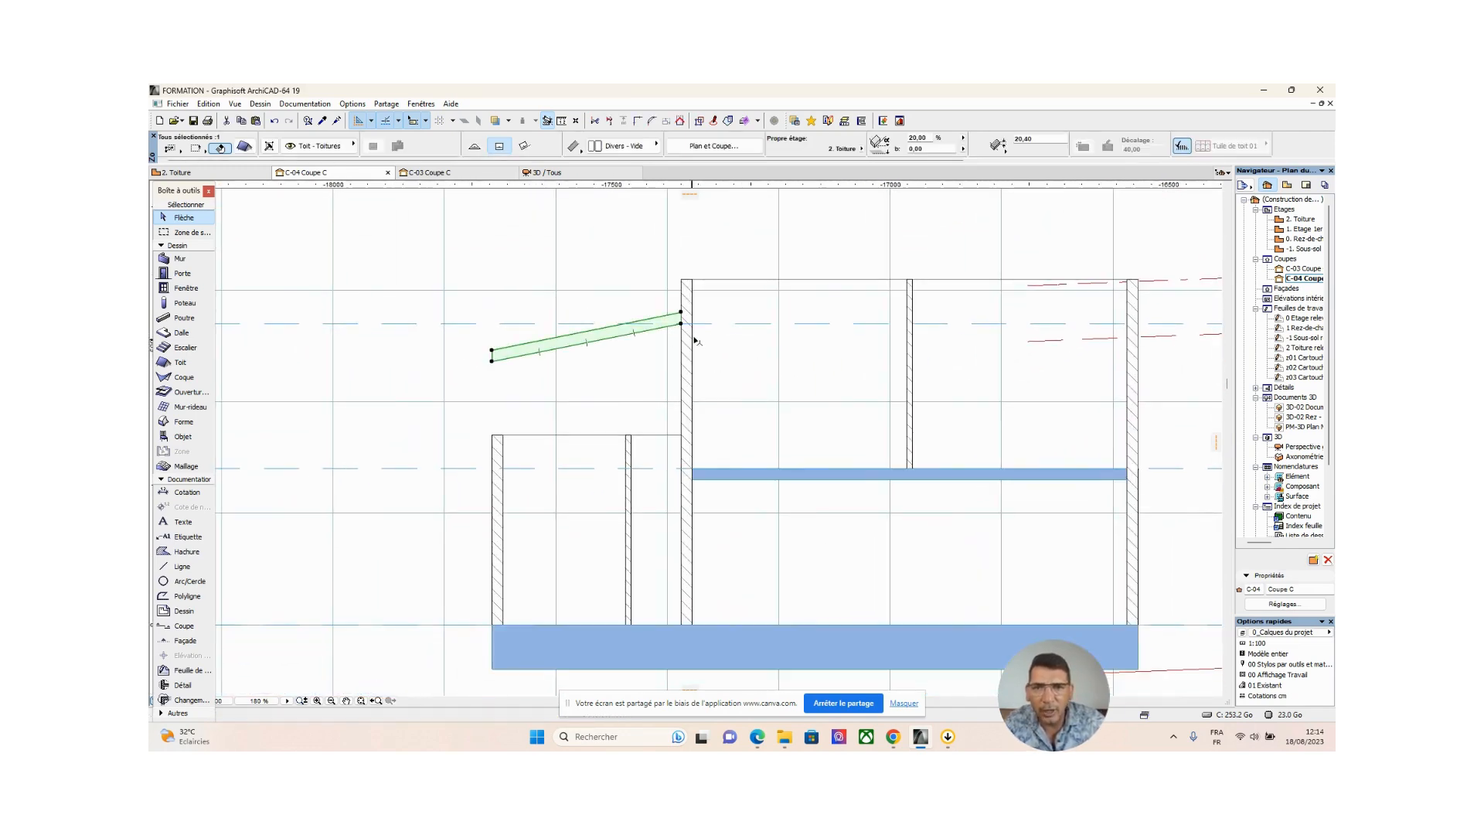
left_click(681, 313)
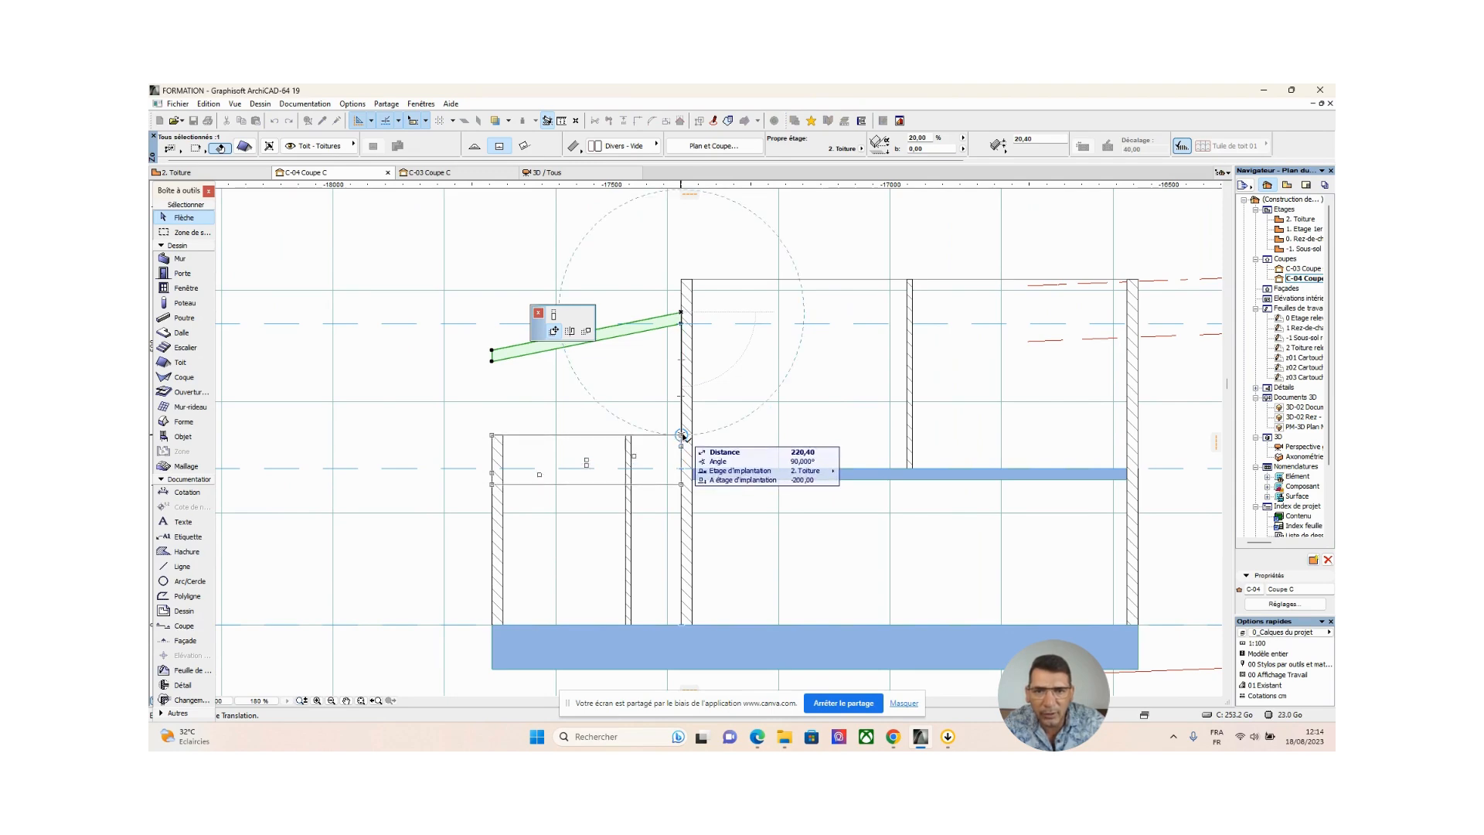
left_click(681, 438)
Lower the roof by a further 5 cm in the section and deselect it
left_click(681, 438)
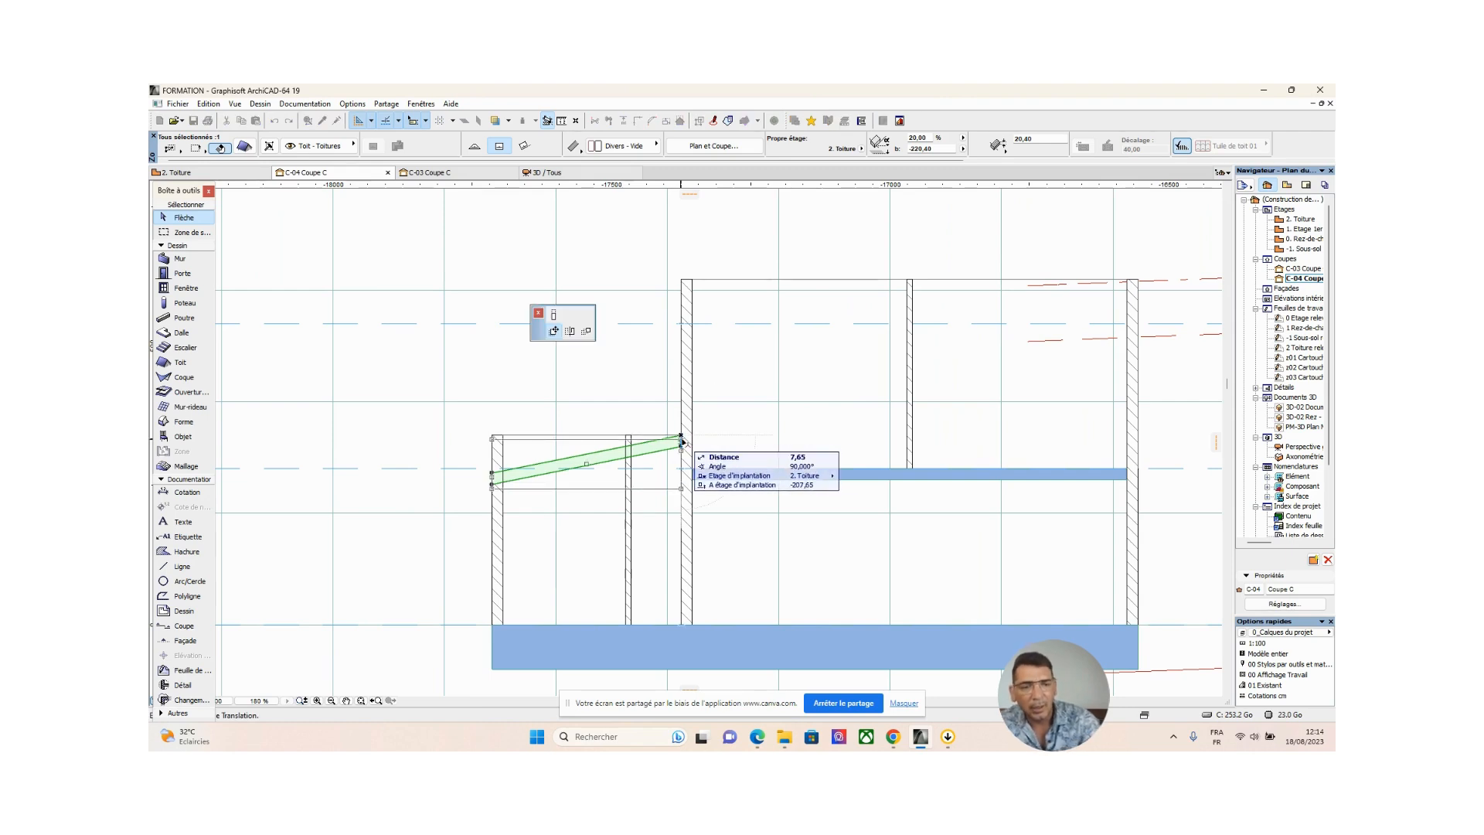
type("5")
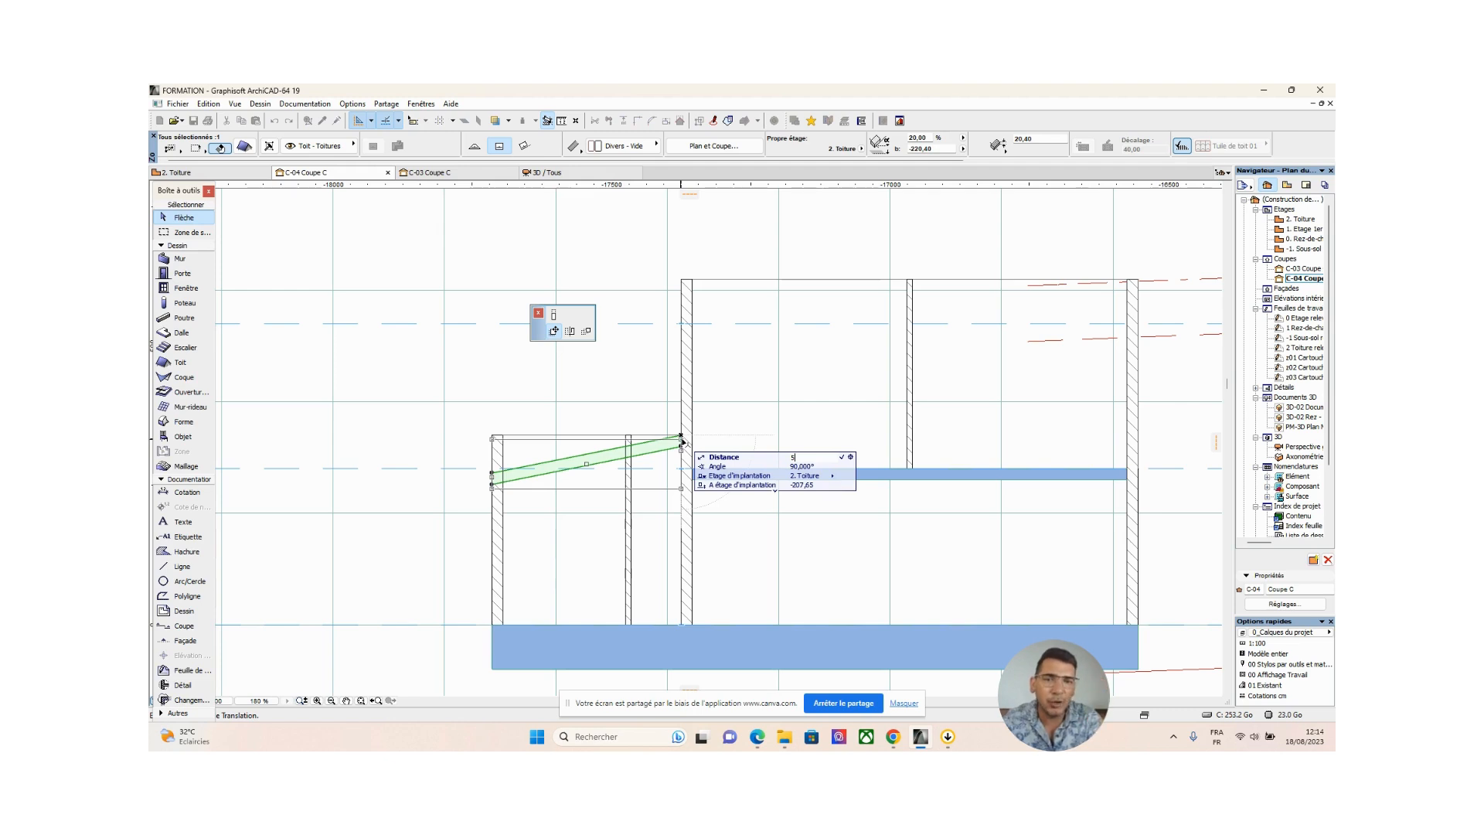
key("Return")
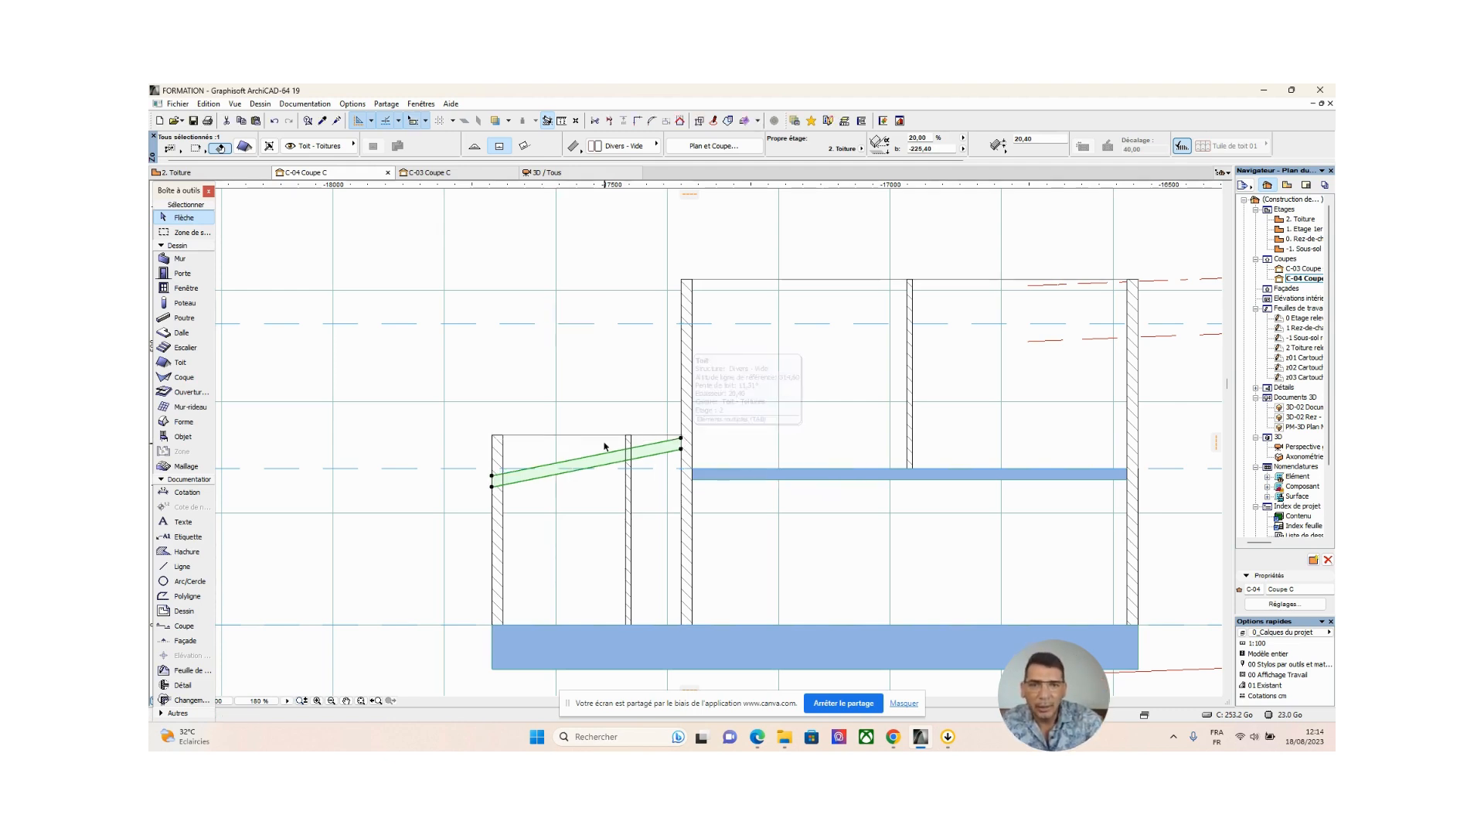
left_click(538, 366)
middle_click_drag(651, 434, 732, 358)
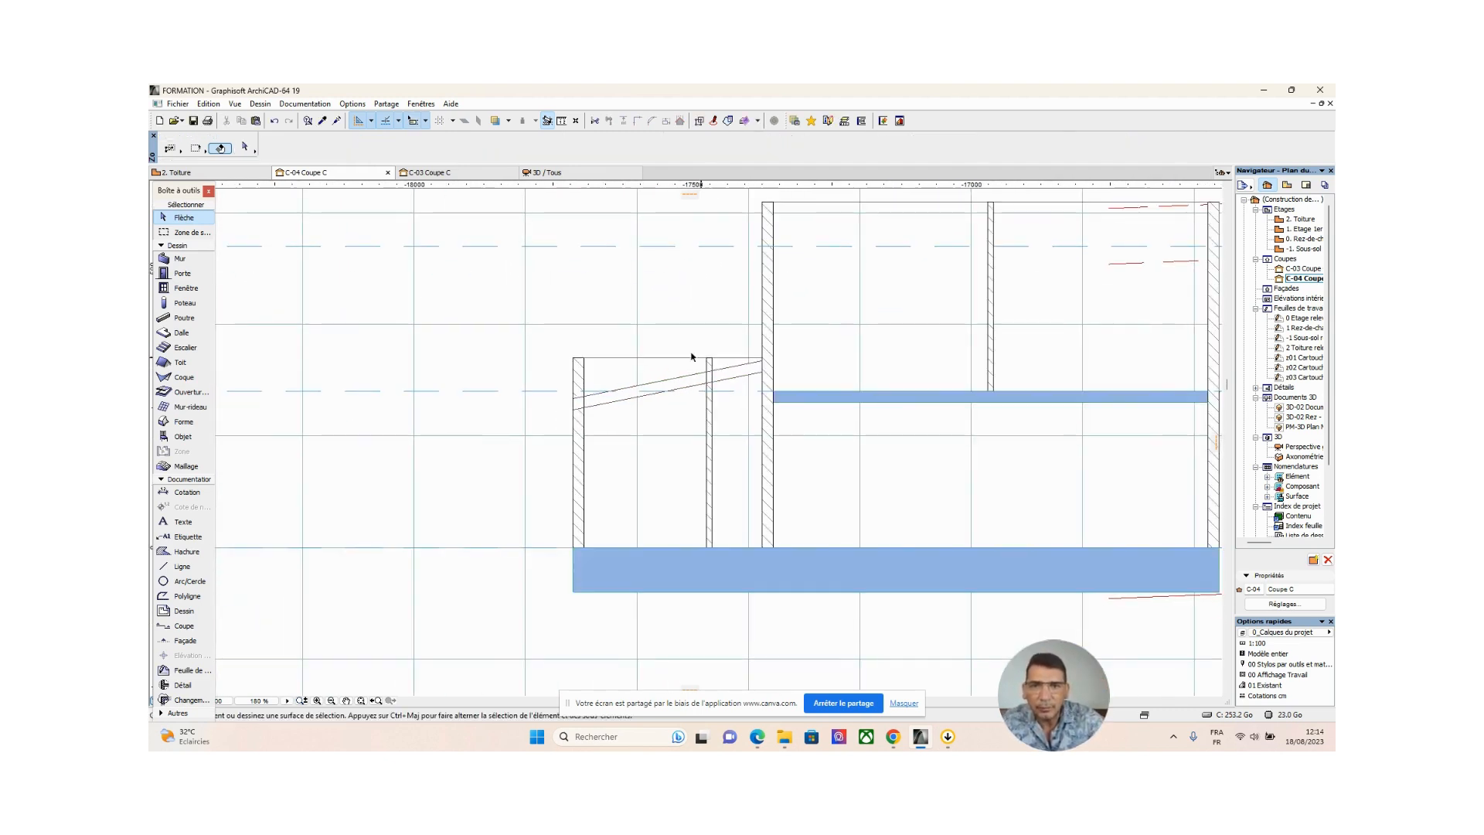
Measure the clear height from the floor slab to the roof's underside at the outer wall's inner face
left_click(562, 120)
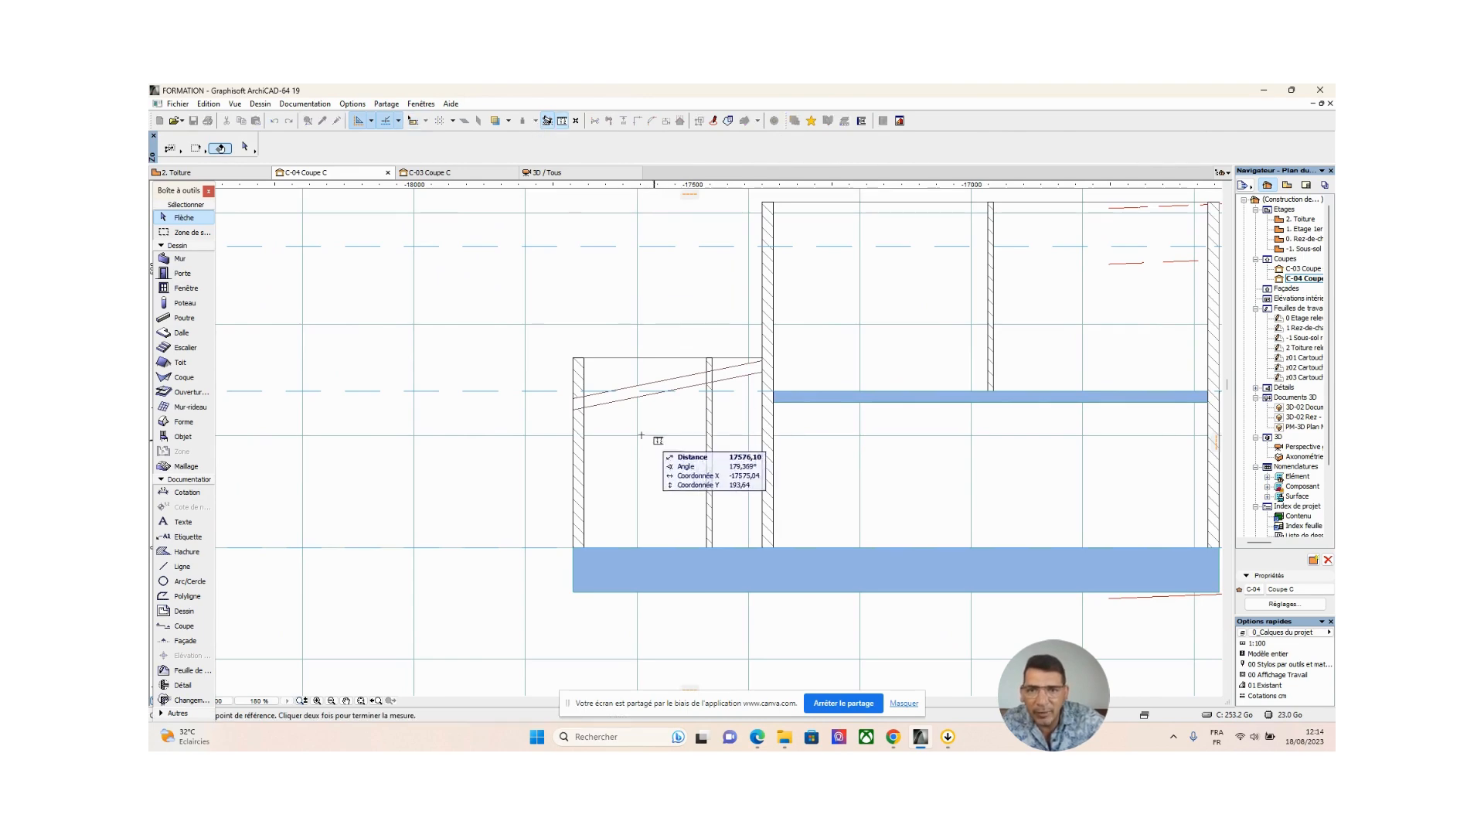
left_click(584, 407)
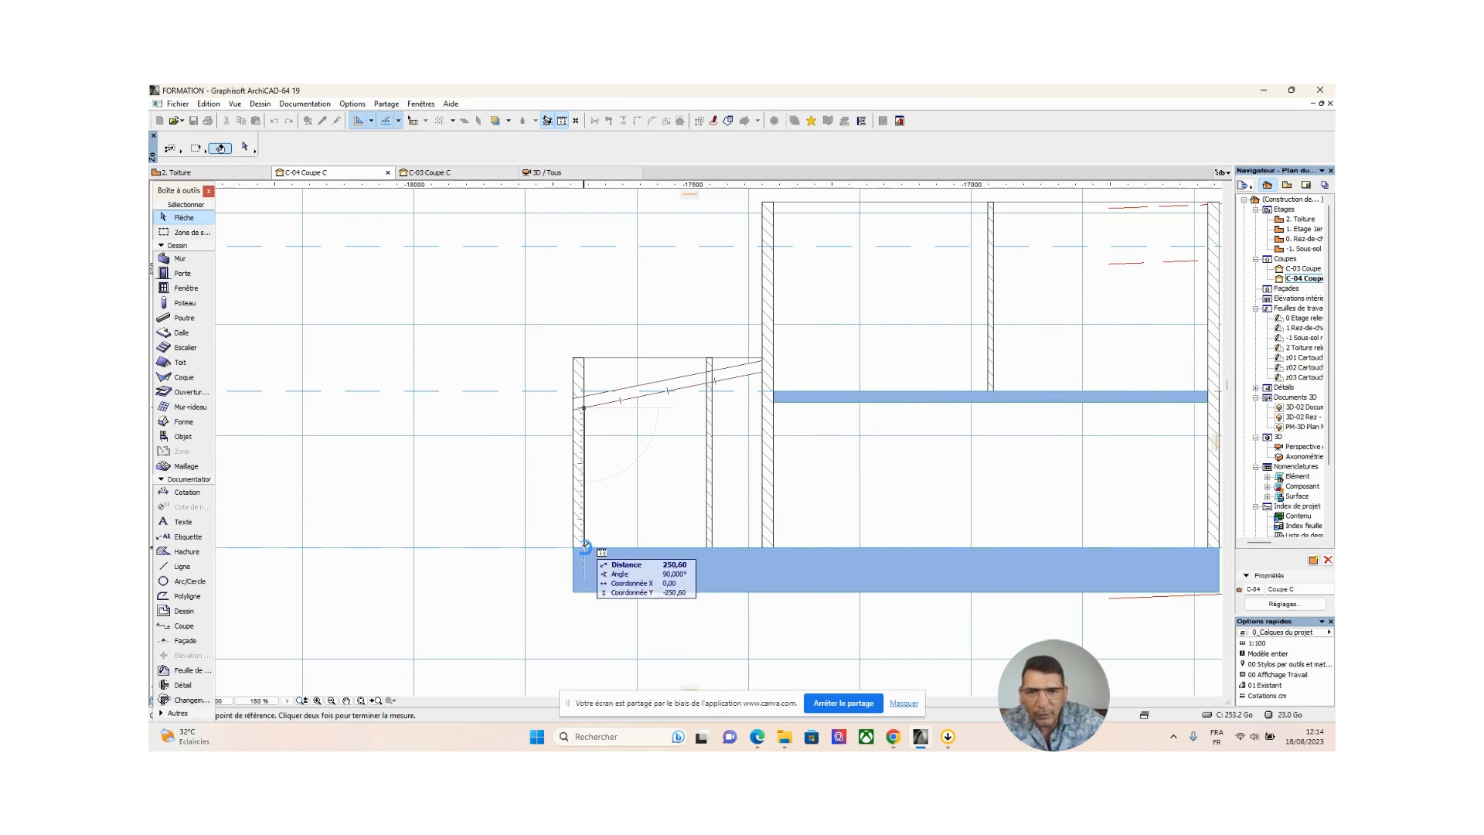
left_click(585, 546)
right_click(586, 545)
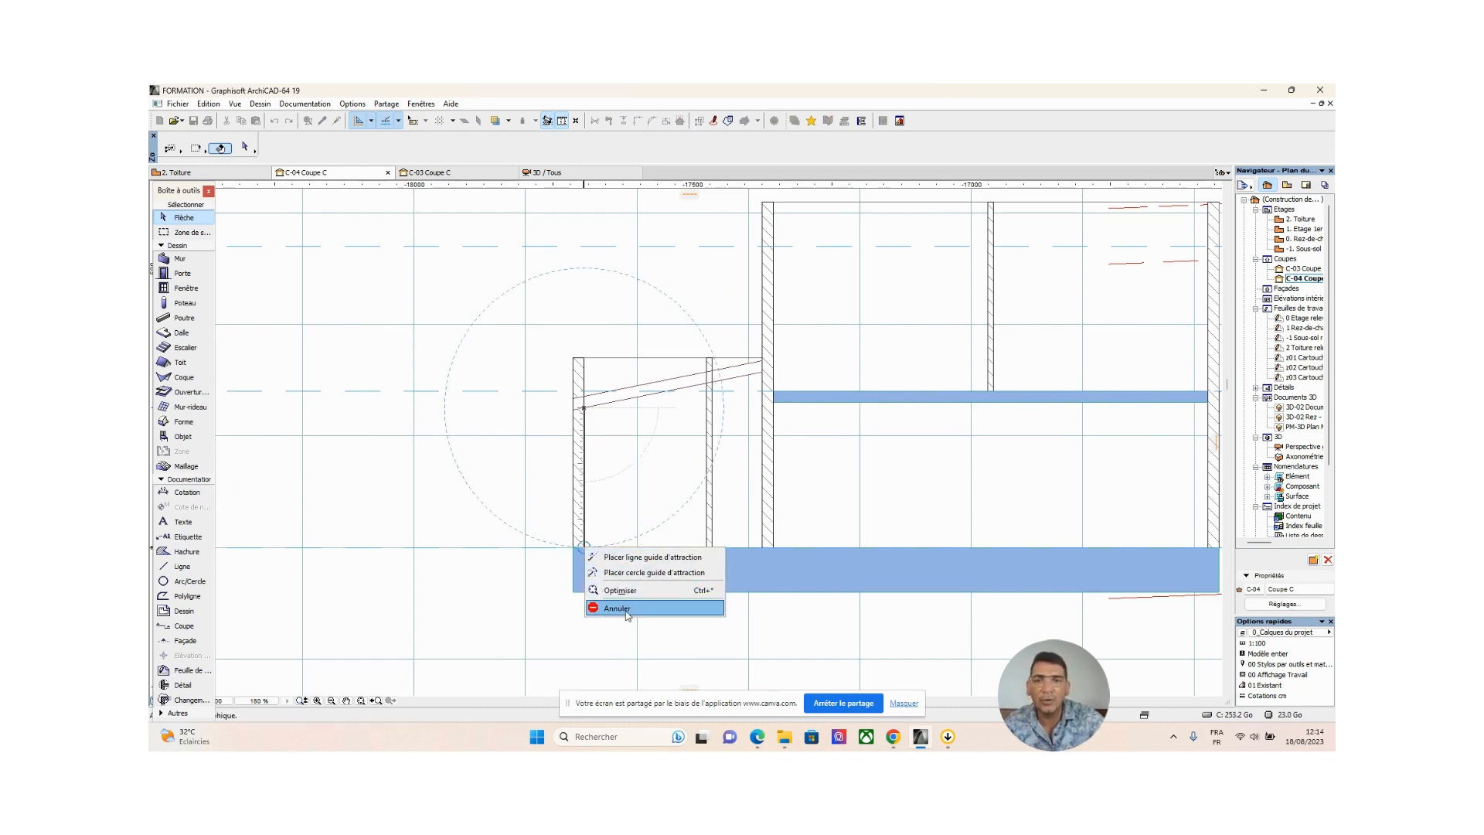
left_click(622, 607)
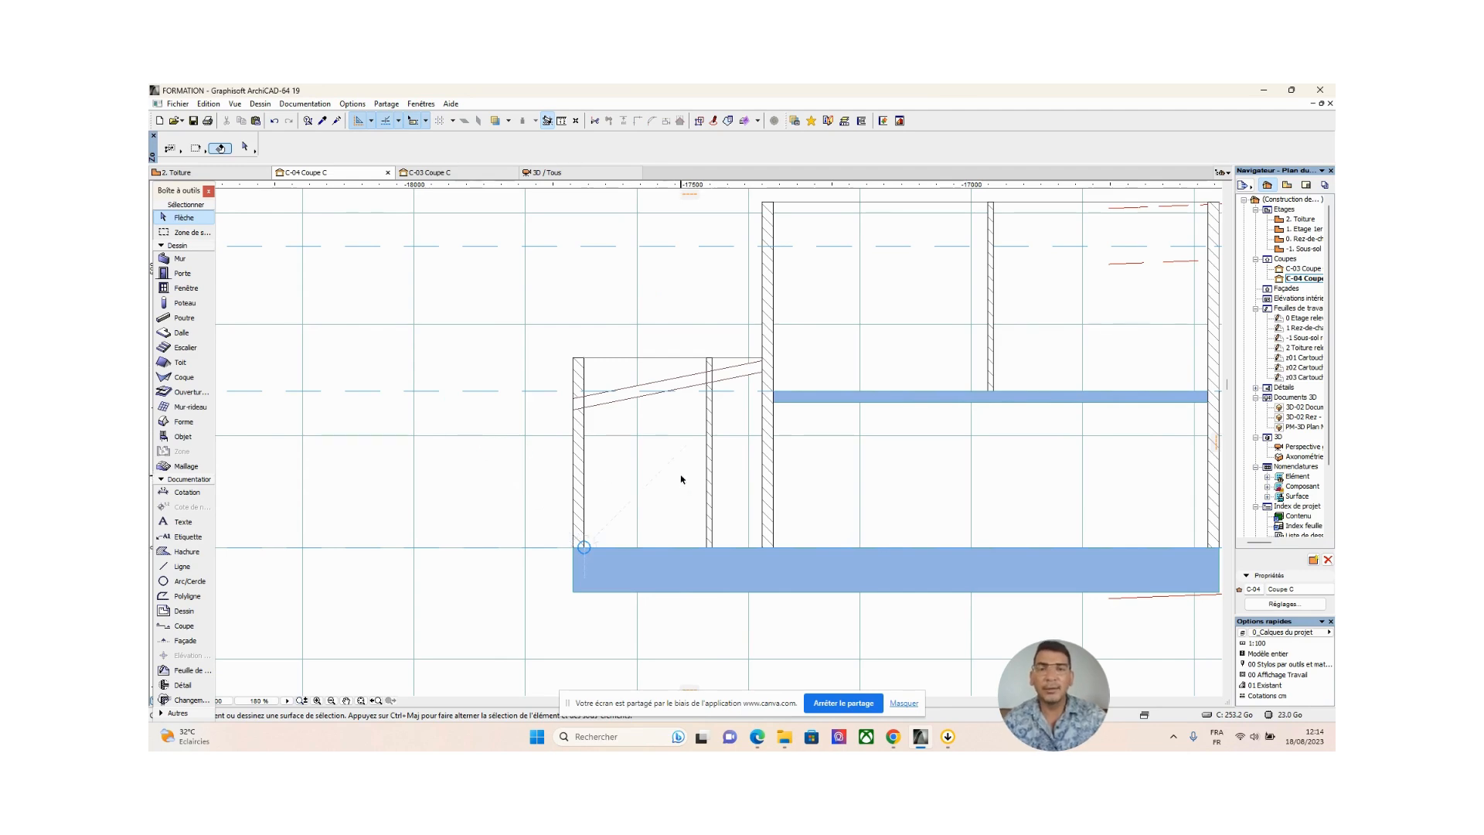
scroll(681, 479, "down", 3)
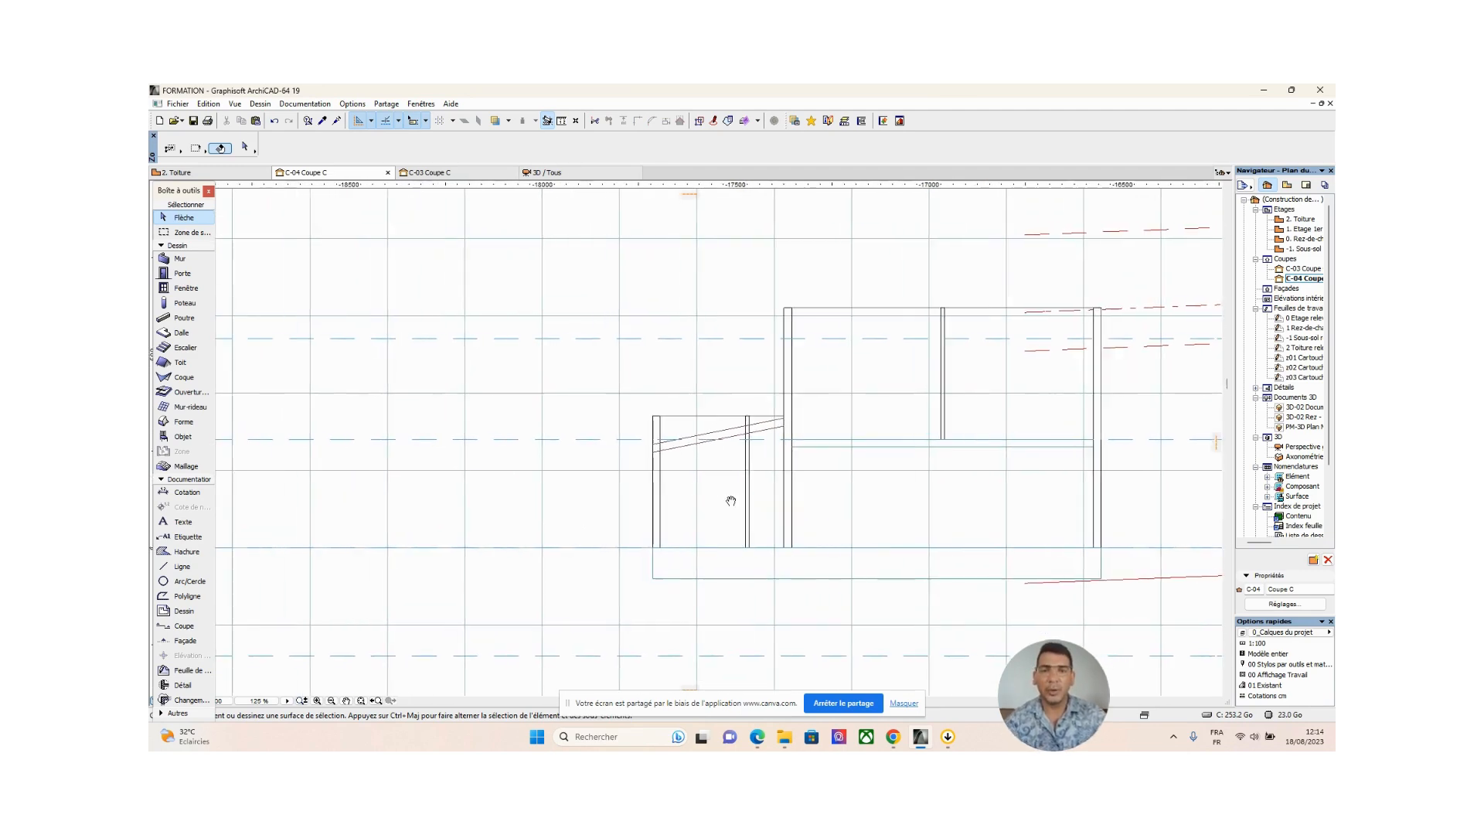
mouse_move(730, 501)
middle_mouse_down()
mouse_move(692, 500)
mouse_move(663, 543)
mouse_move(680, 541)
mouse_move(636, 535)
middle_mouse_up()
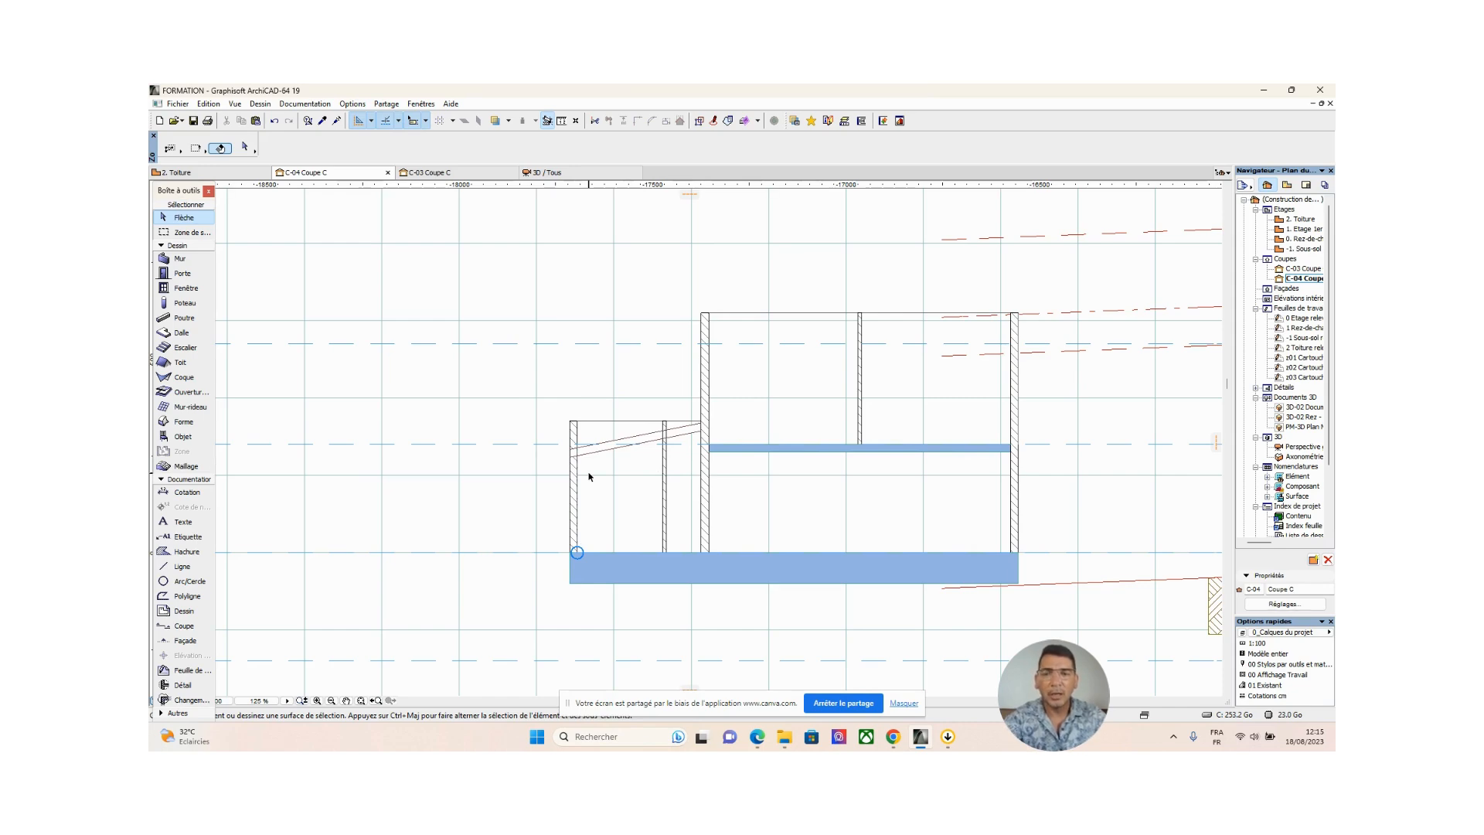
Inspect the lowered roof in the 3D view and select the transverse partition wall protruding above it
key("F3")
middle_click_drag(648, 472, 836, 509)
left_click(868, 365)
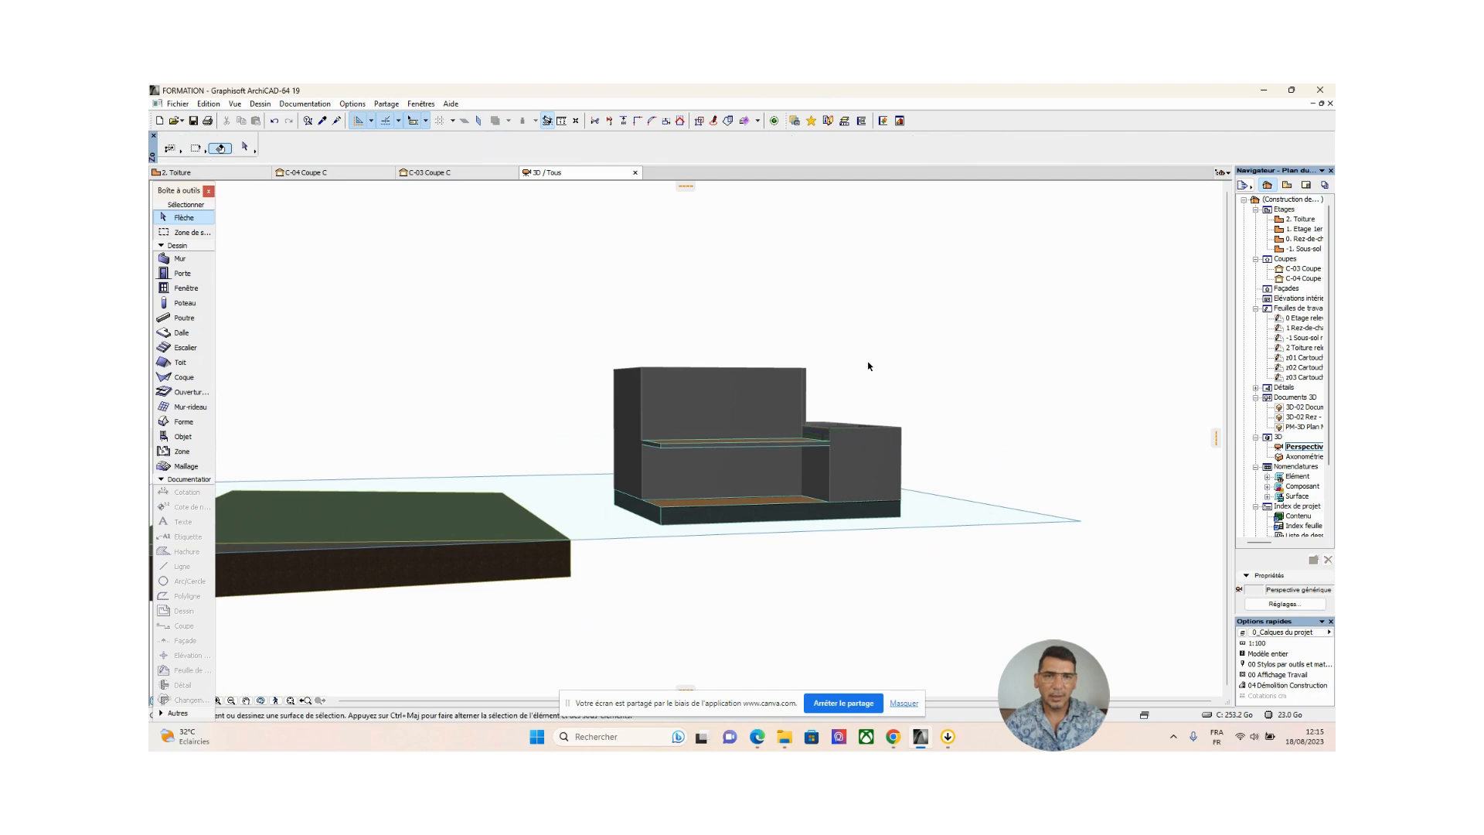
middle_click_drag(868, 365, 541, 537, "shift")
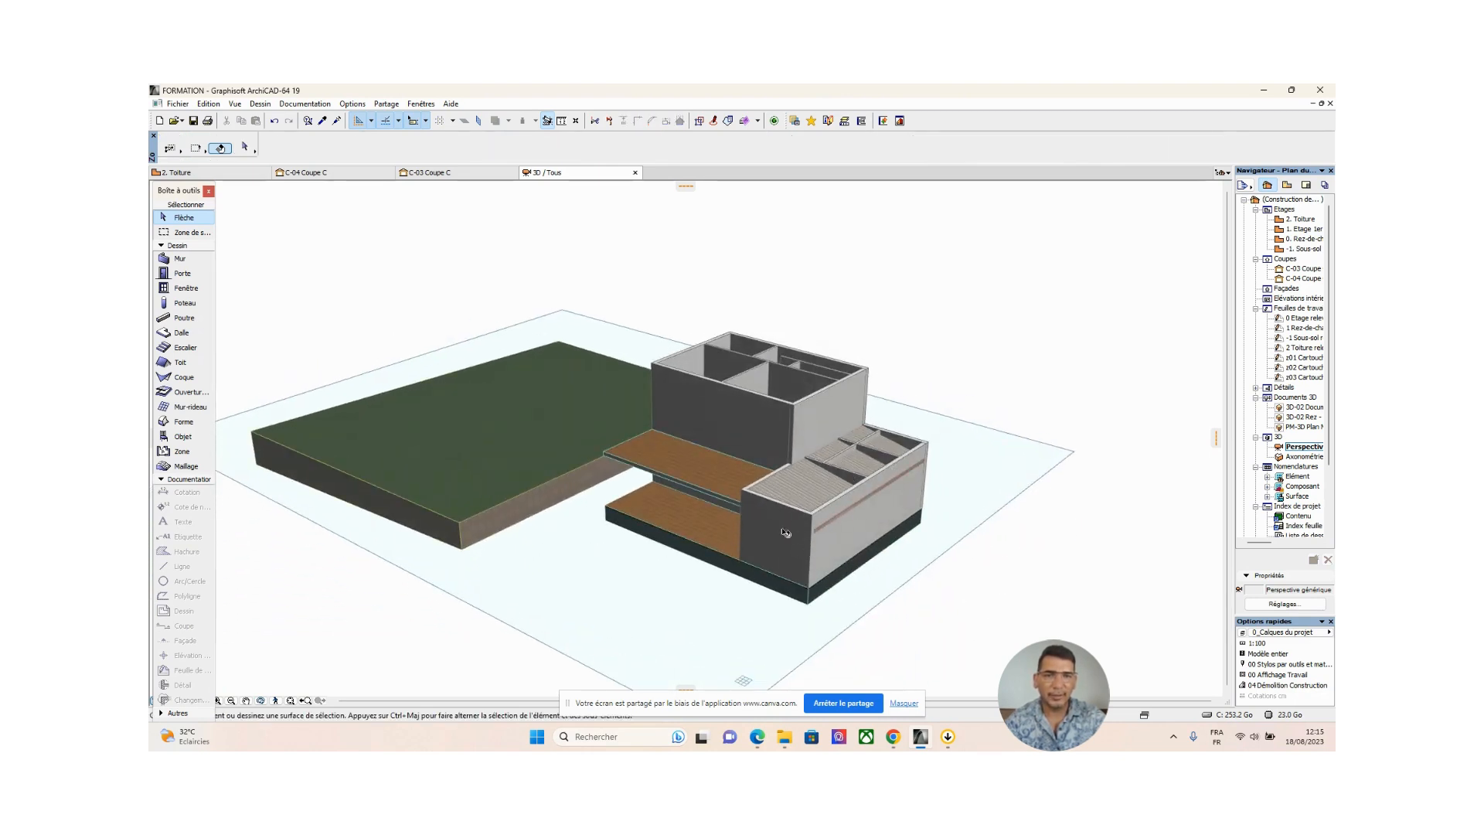
middle_click_drag(785, 533, 837, 510, "shift")
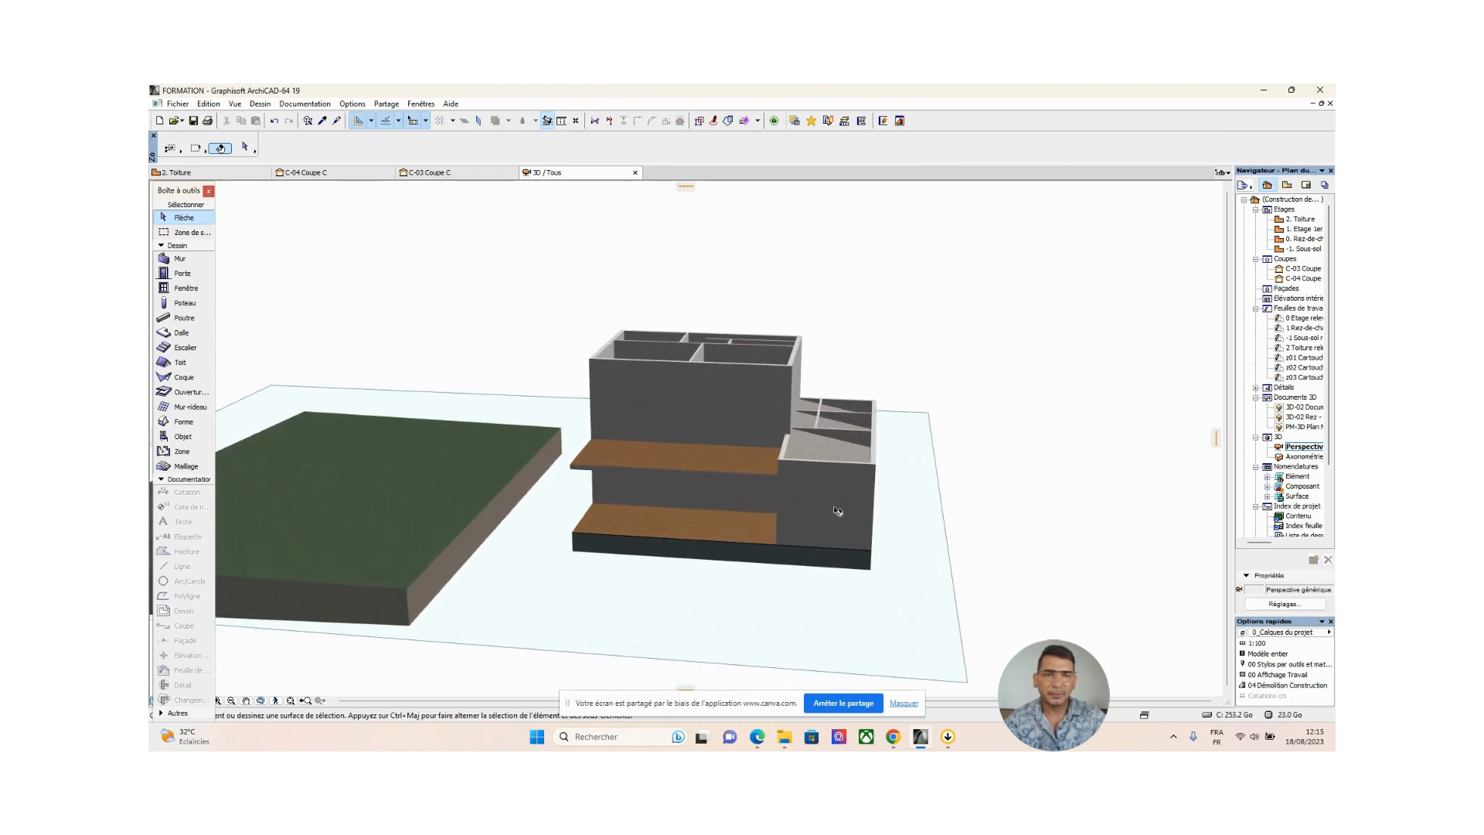
scroll(837, 511, "up", 3)
middle_click_drag(810, 441, 768, 533, "shift")
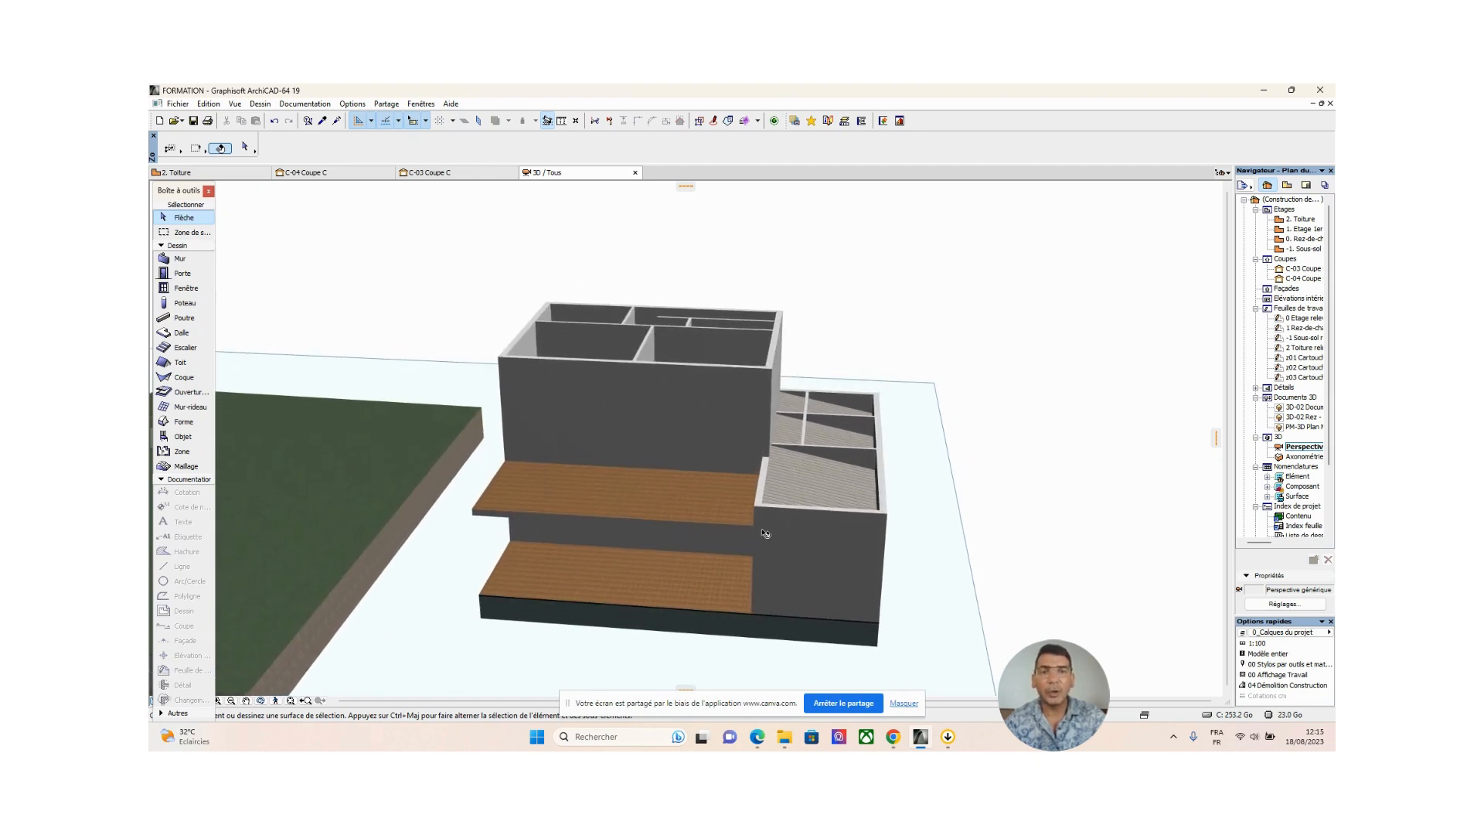
left_click(853, 451)
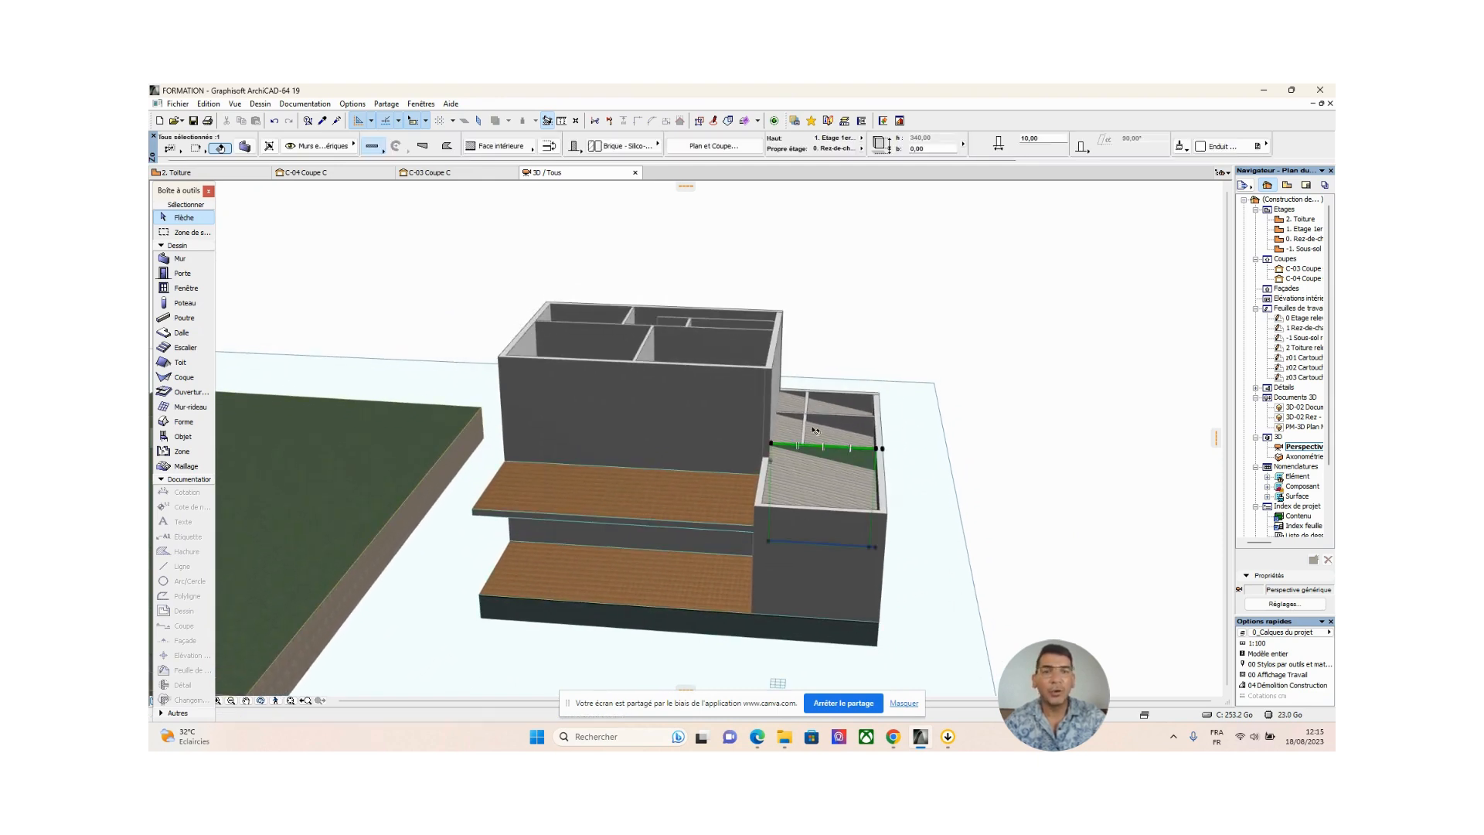
Clear the wall selection in the 3D model and open the 2. Toiture floor plan
left_click(850, 389)
left_click(879, 314)
middle_click_drag(827, 560, 958, 425, "shift")
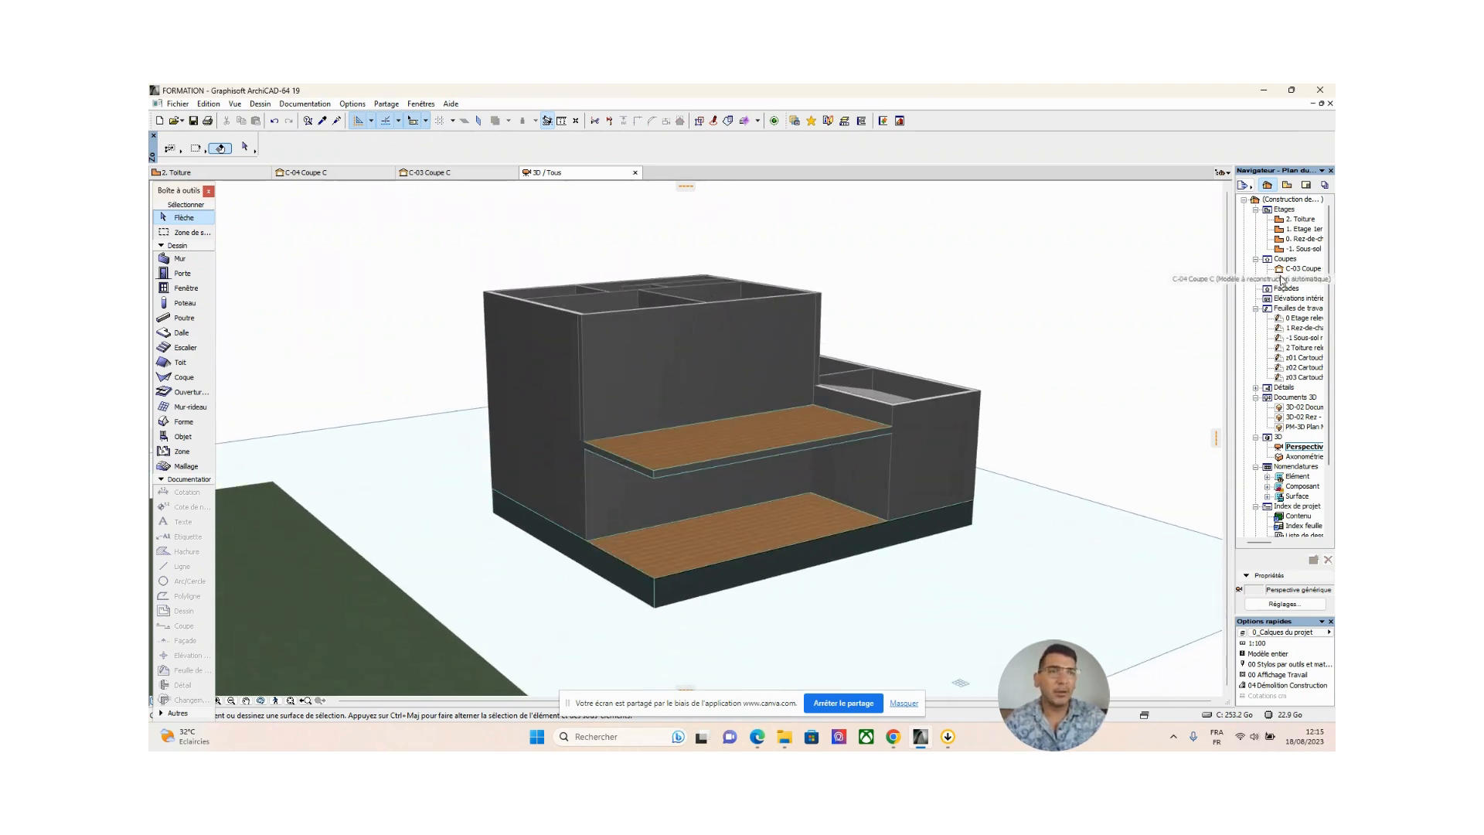
double_click(1303, 220)
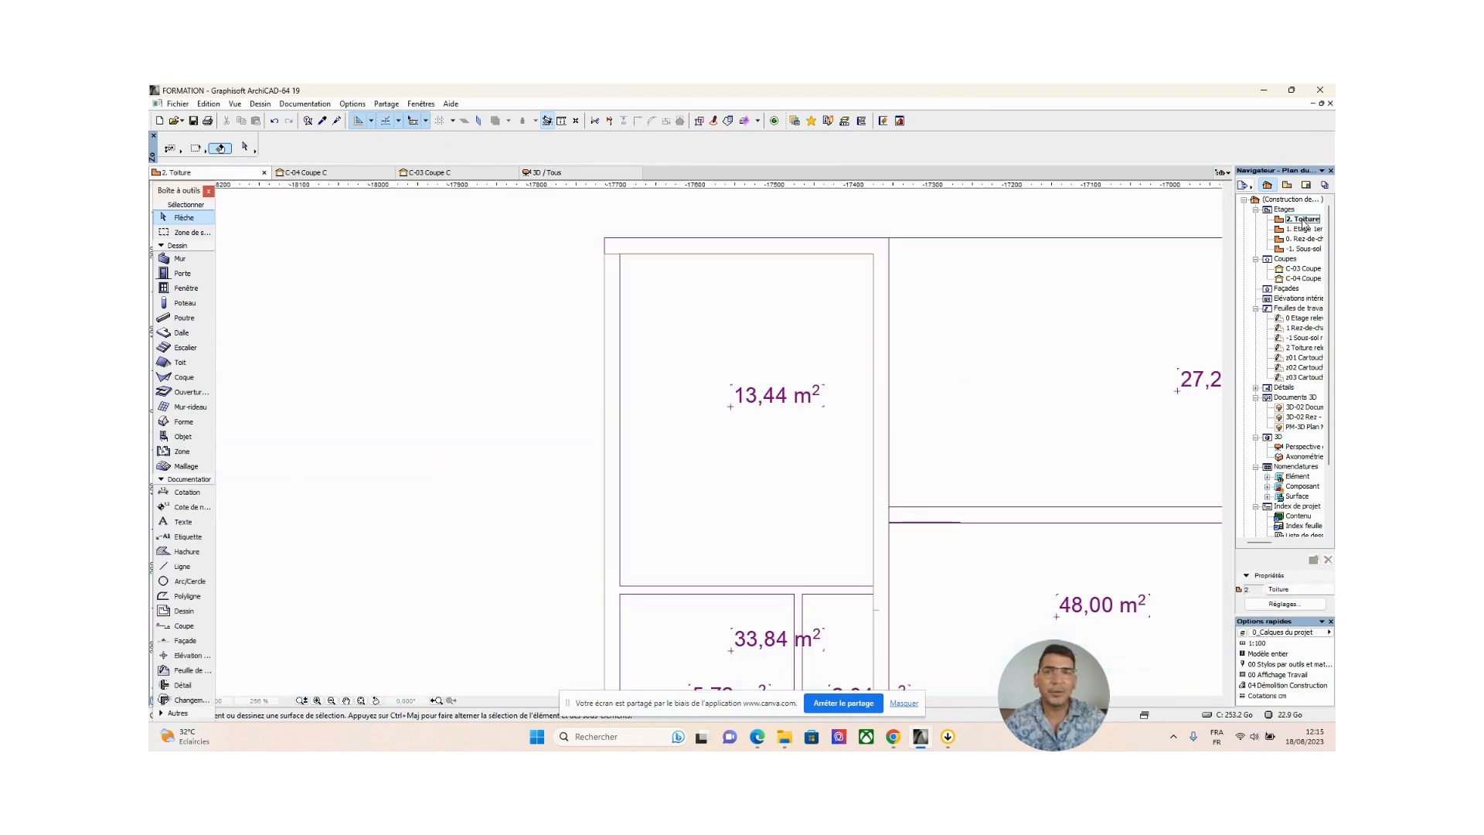
scroll(795, 520, "down", 3)
middle_click_drag(795, 524, 620, 403)
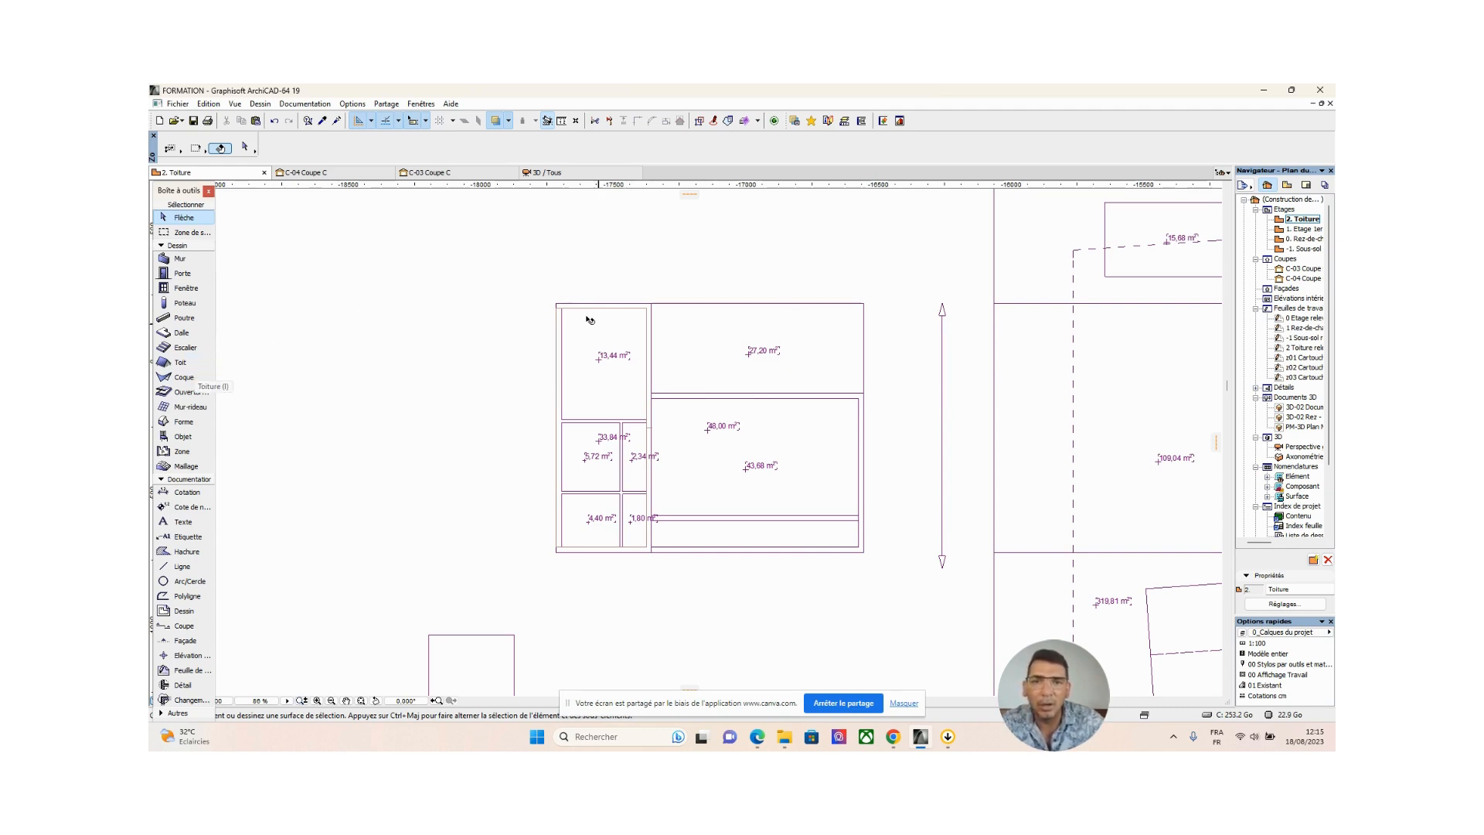
Define a roof reference line along the upper edge of the 43,68 m² area, with the slope rising toward the 27,20 m² area
left_click(183, 365)
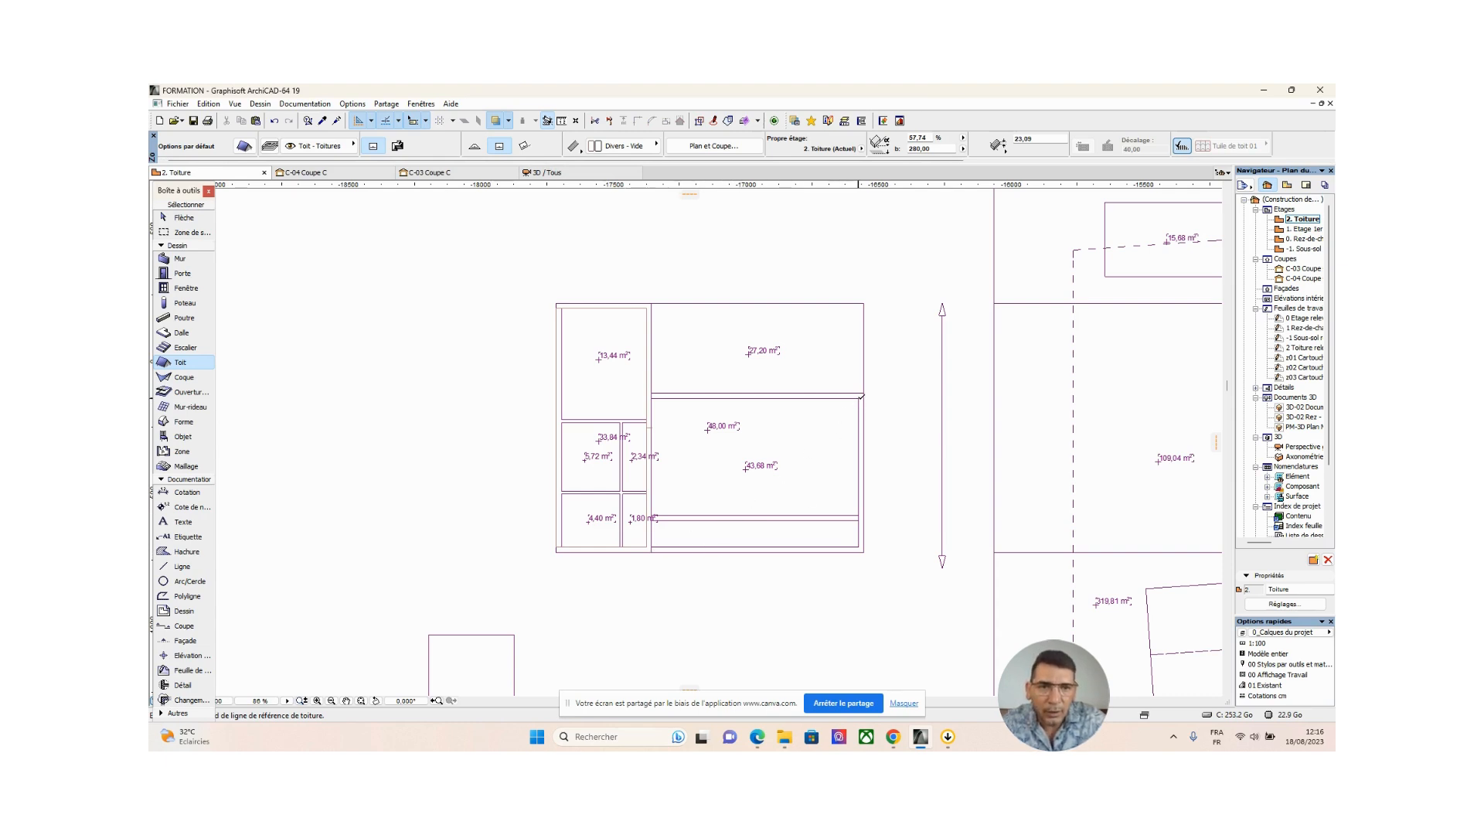
left_click(858, 397)
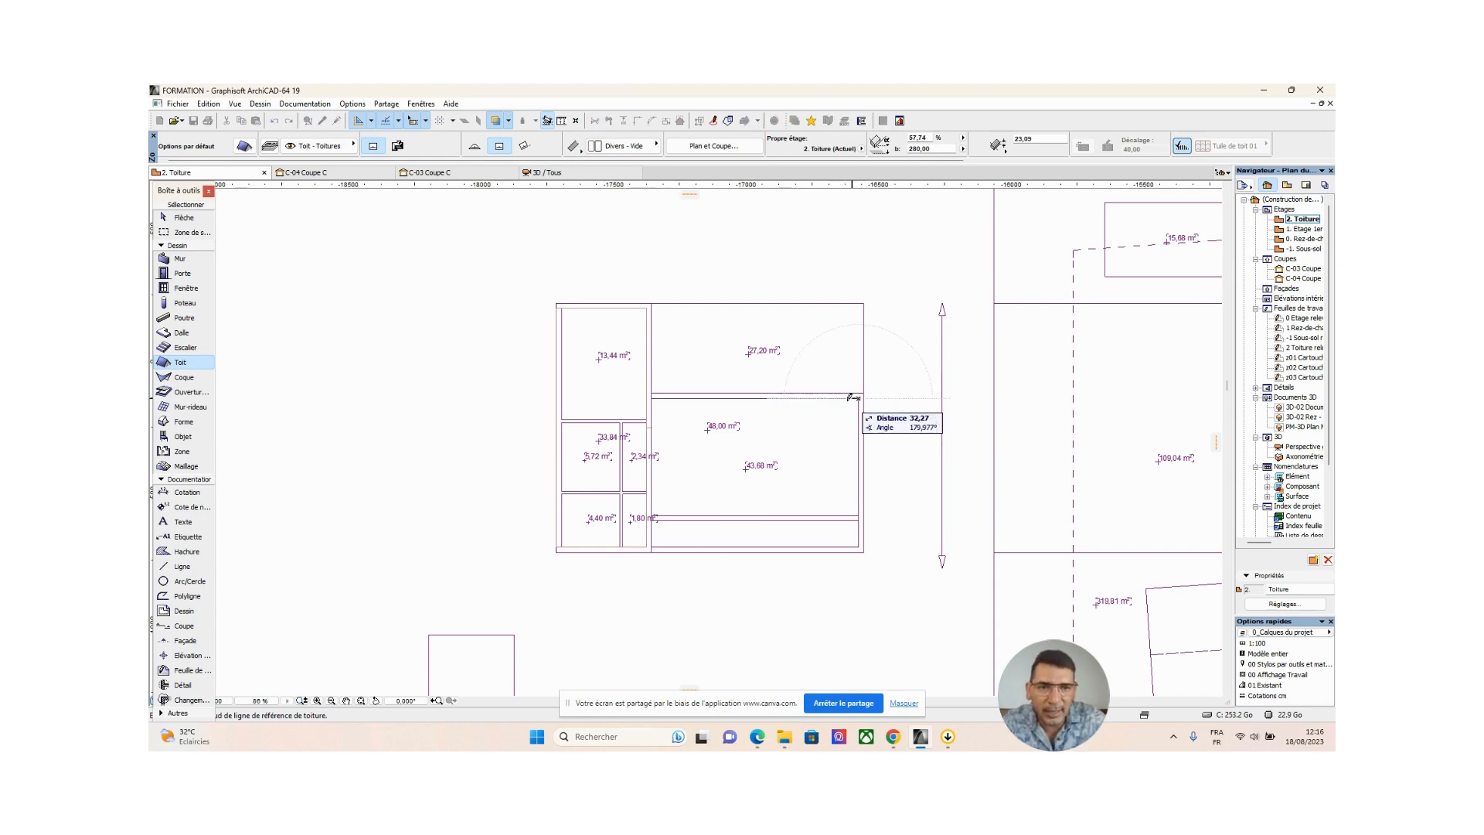
left_click(654, 394)
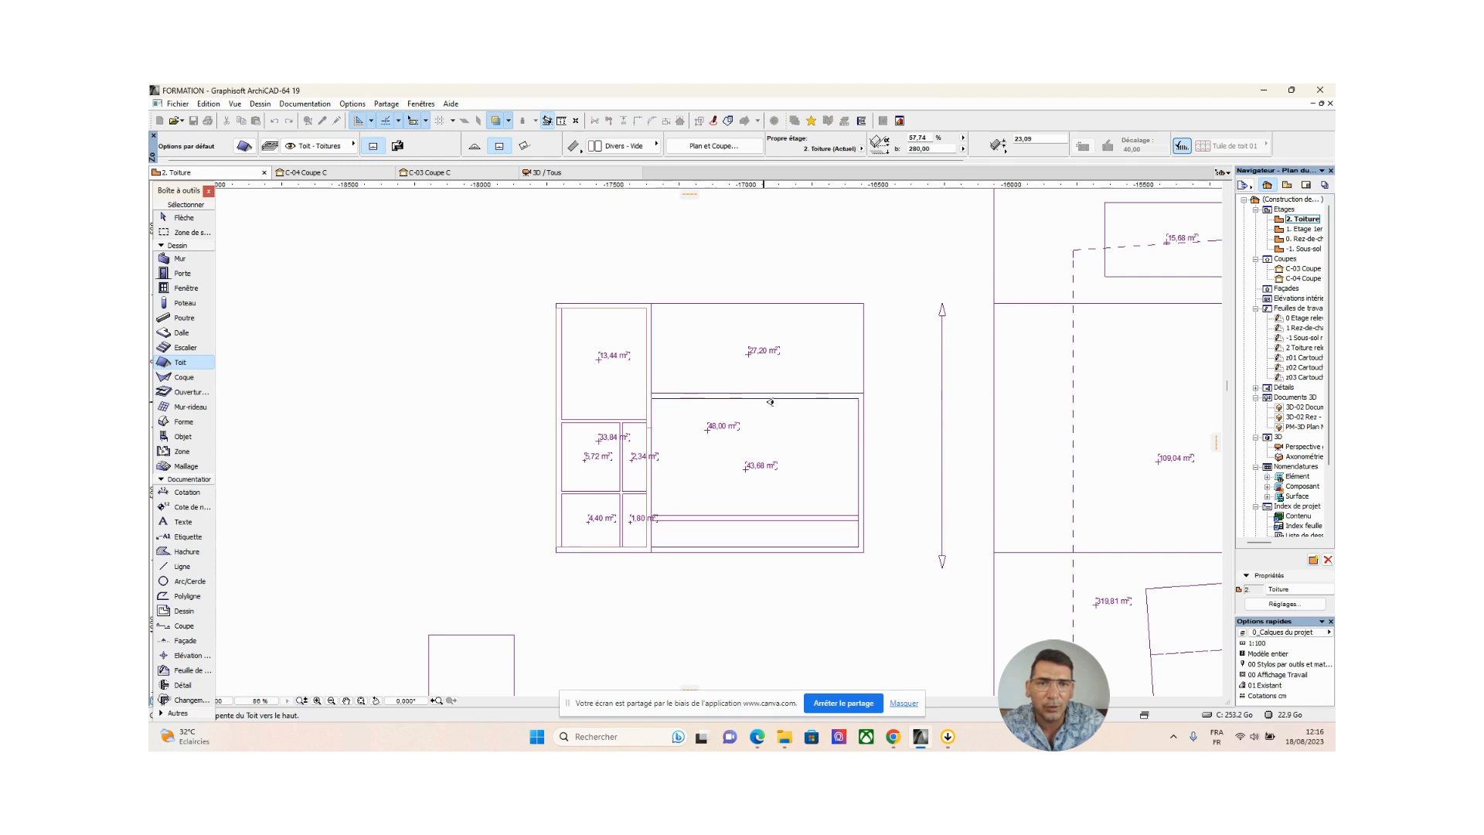
left_click(723, 340)
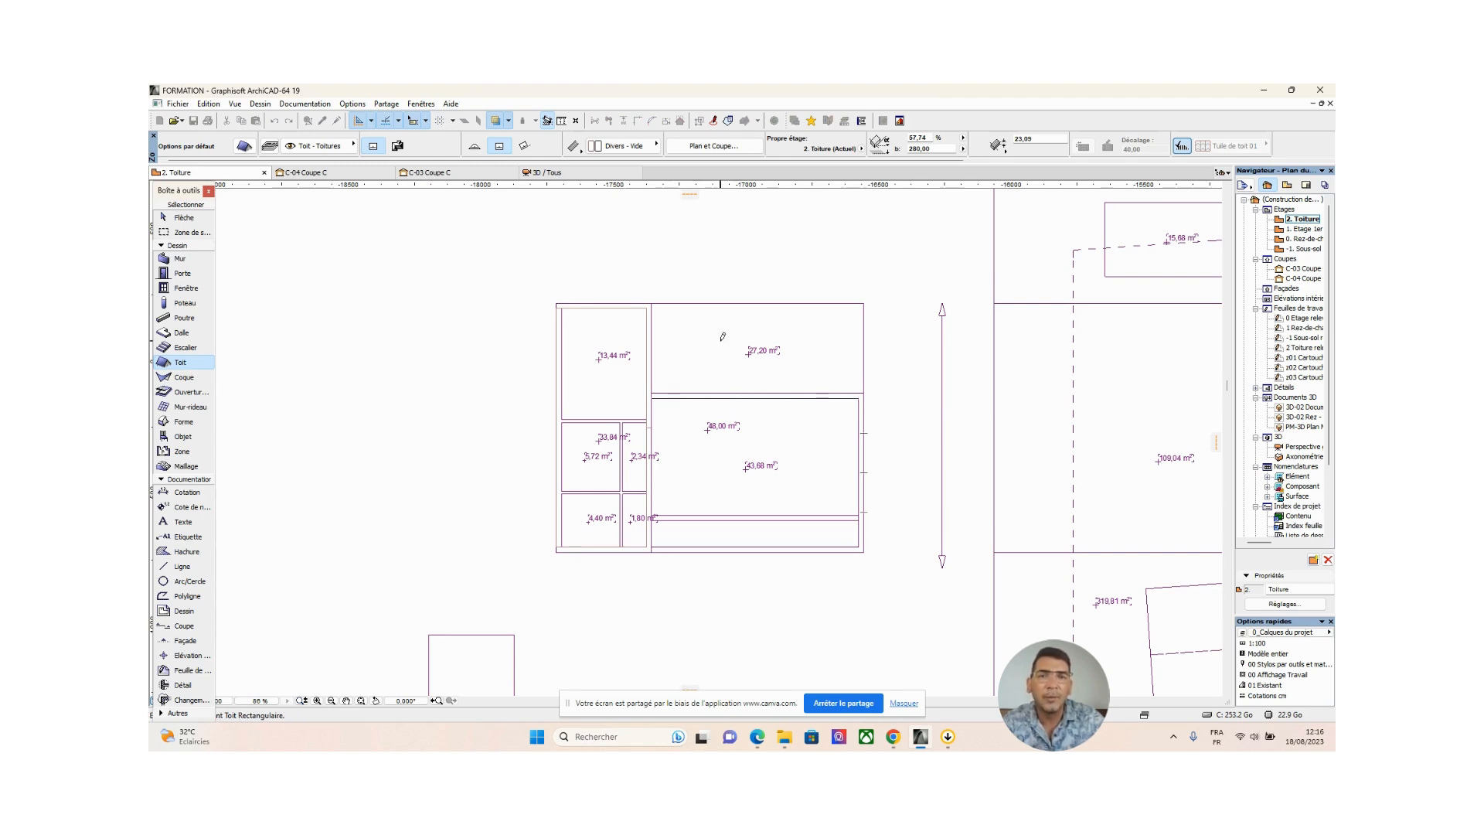
Draw the rectangular roof outline from the end of the reference line with dimensions of 780 by 600 cm
left_click(858, 398)
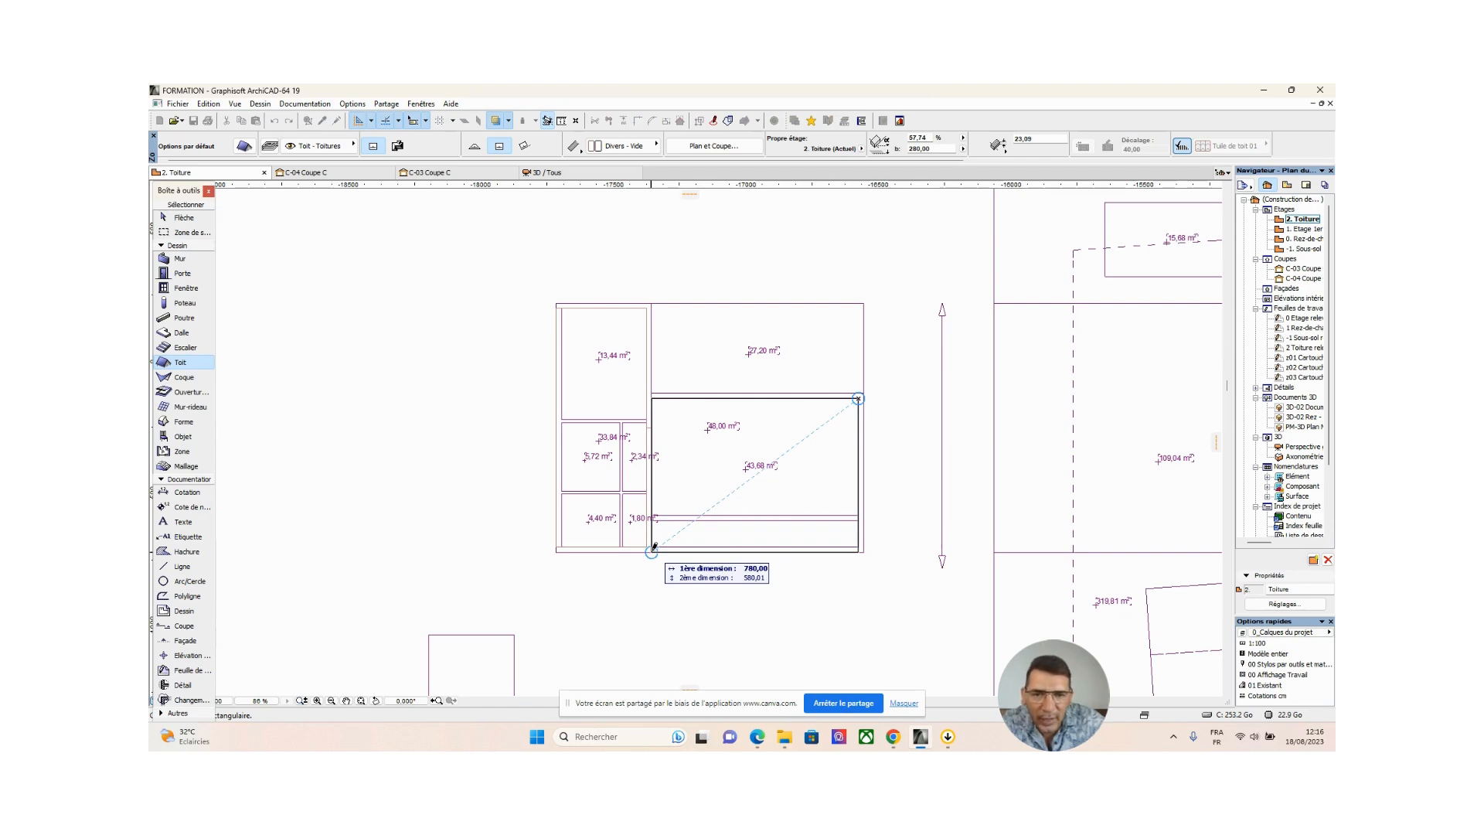
scroll(653, 547, "up", 3)
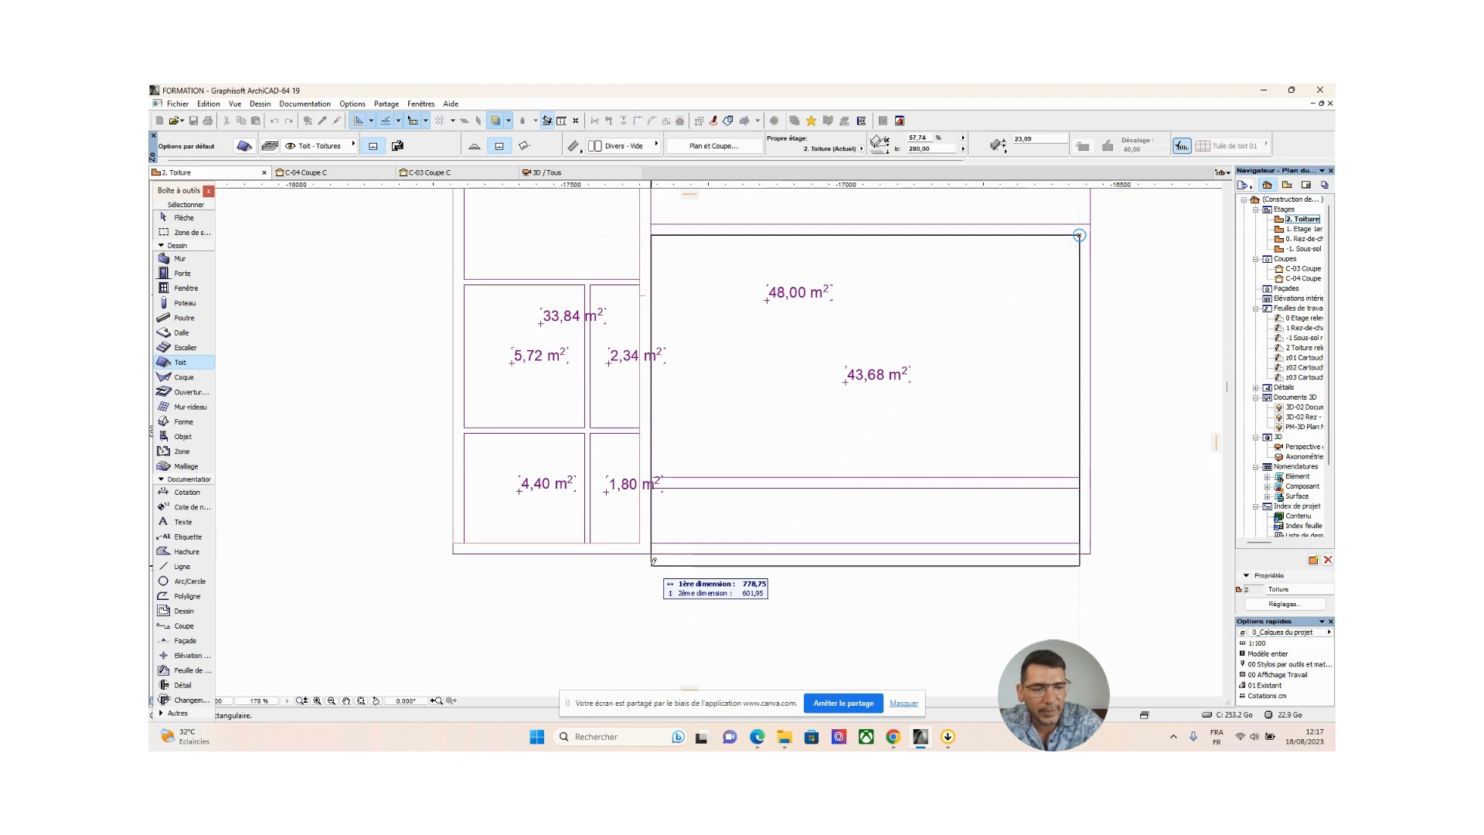
type("780")
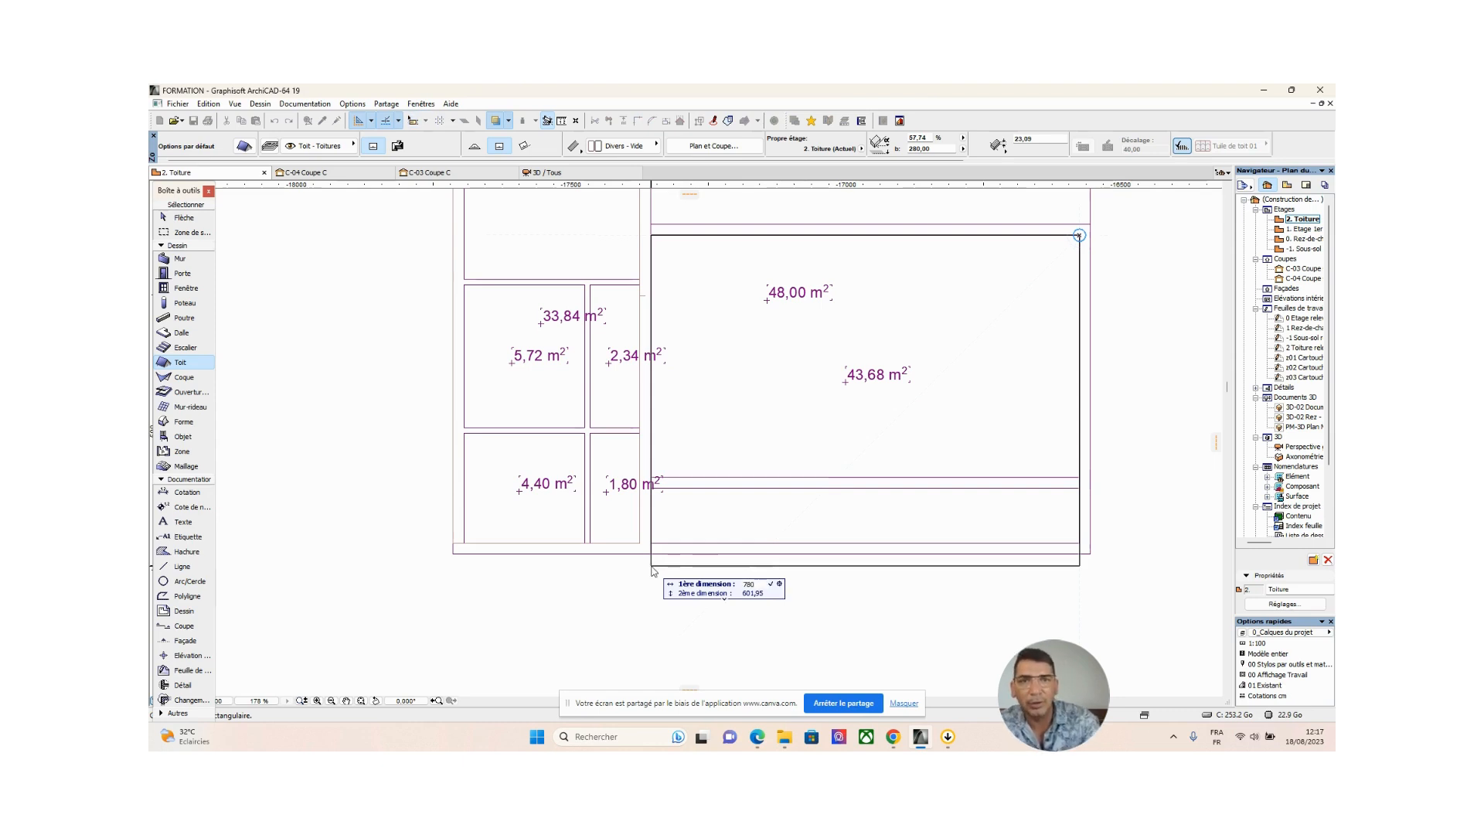
left_click(692, 595)
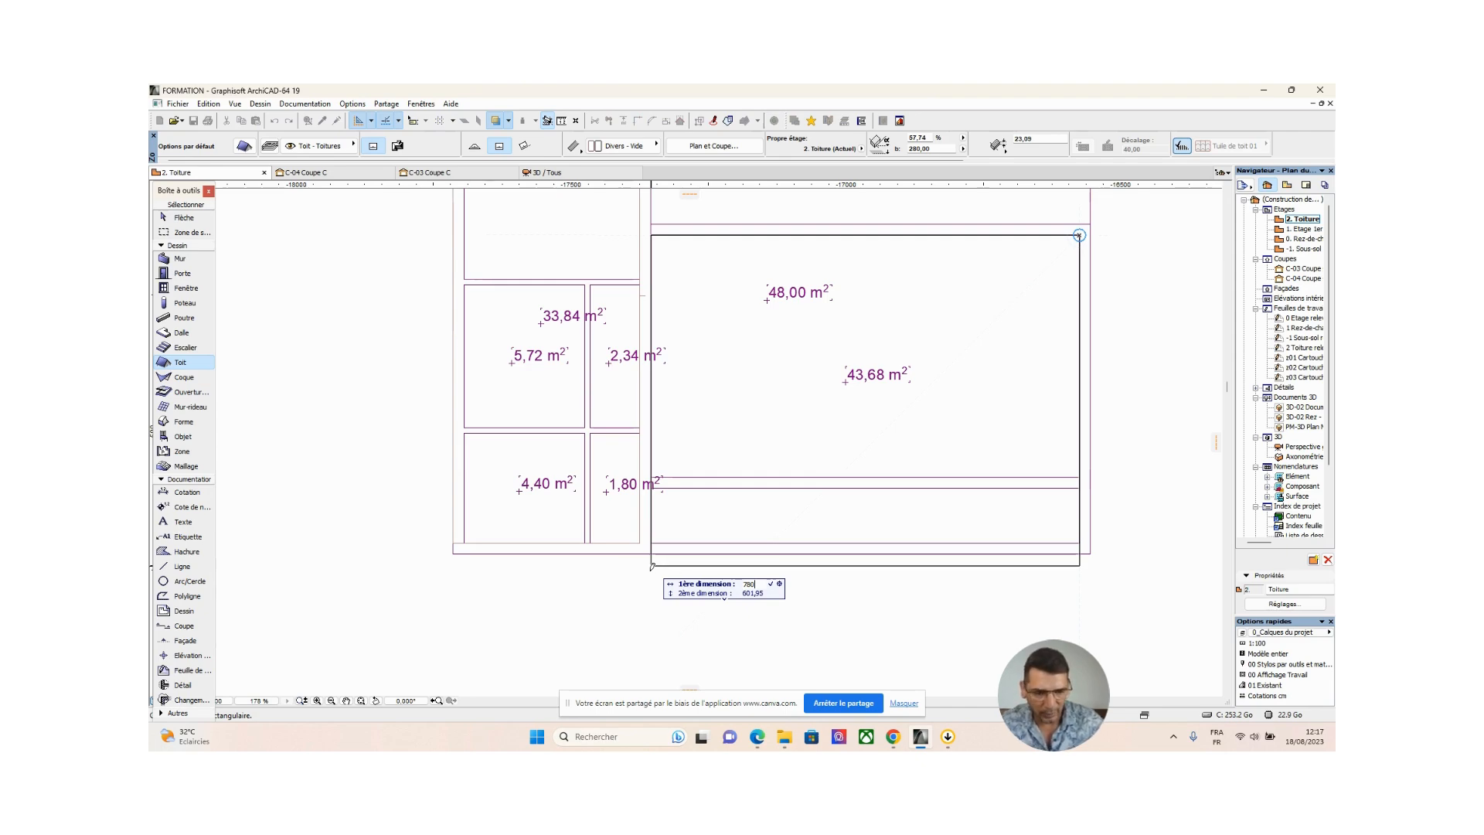
key("Tab")
type("6")
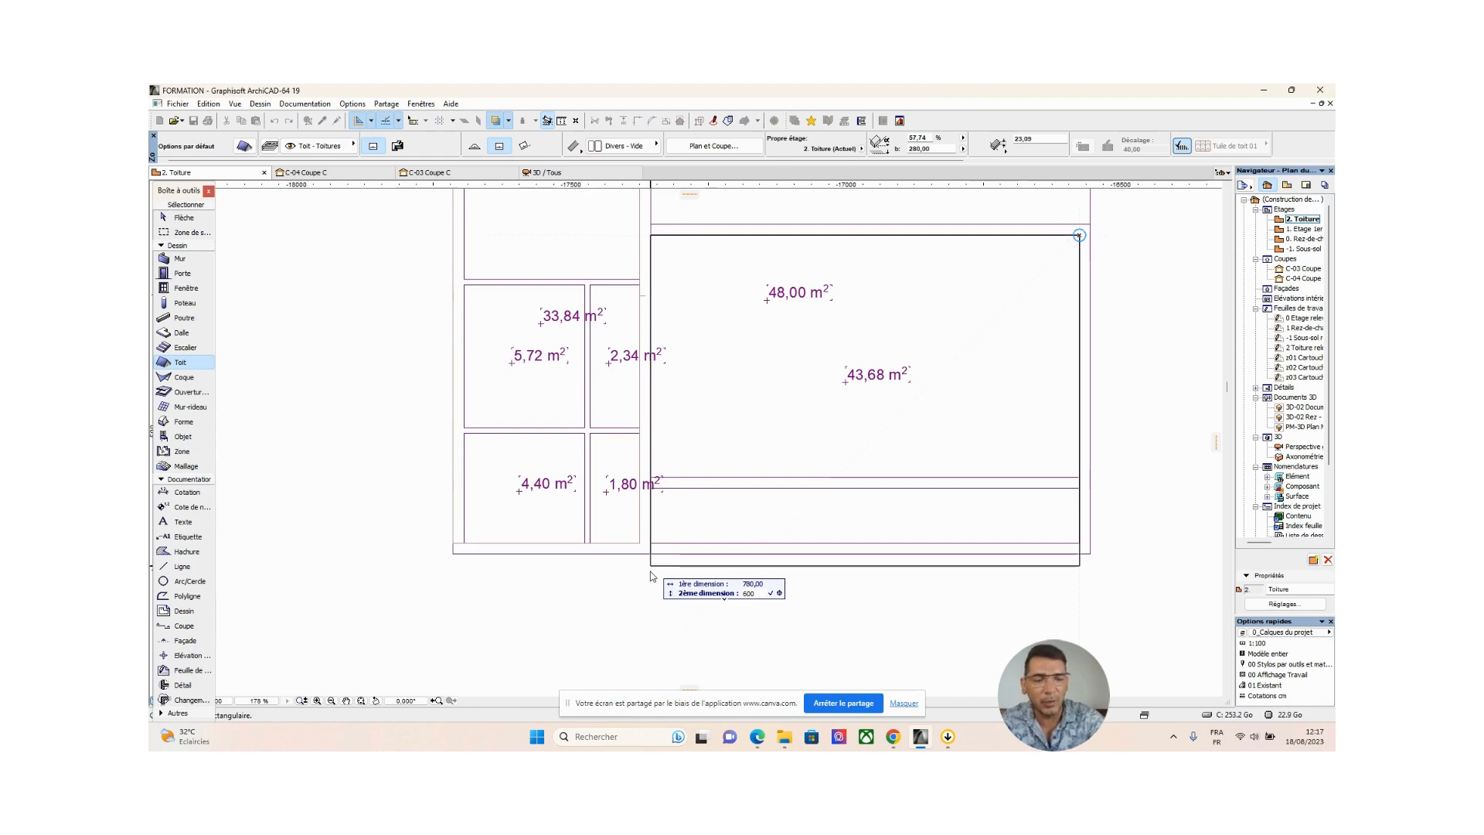
key("Return")
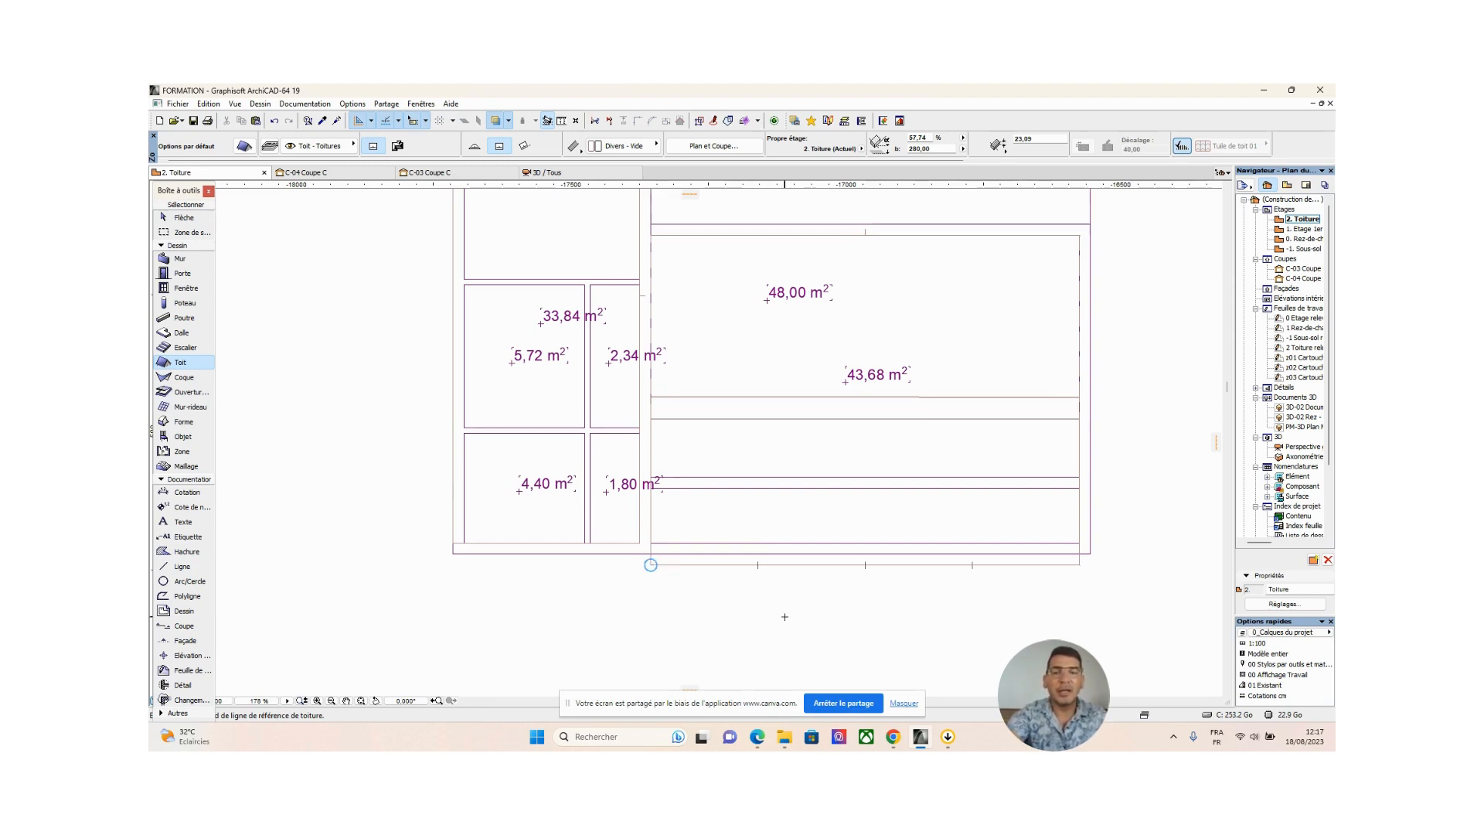
Set the slope of the new roof above the upper floor to 20% in the 3D view
key("F3")
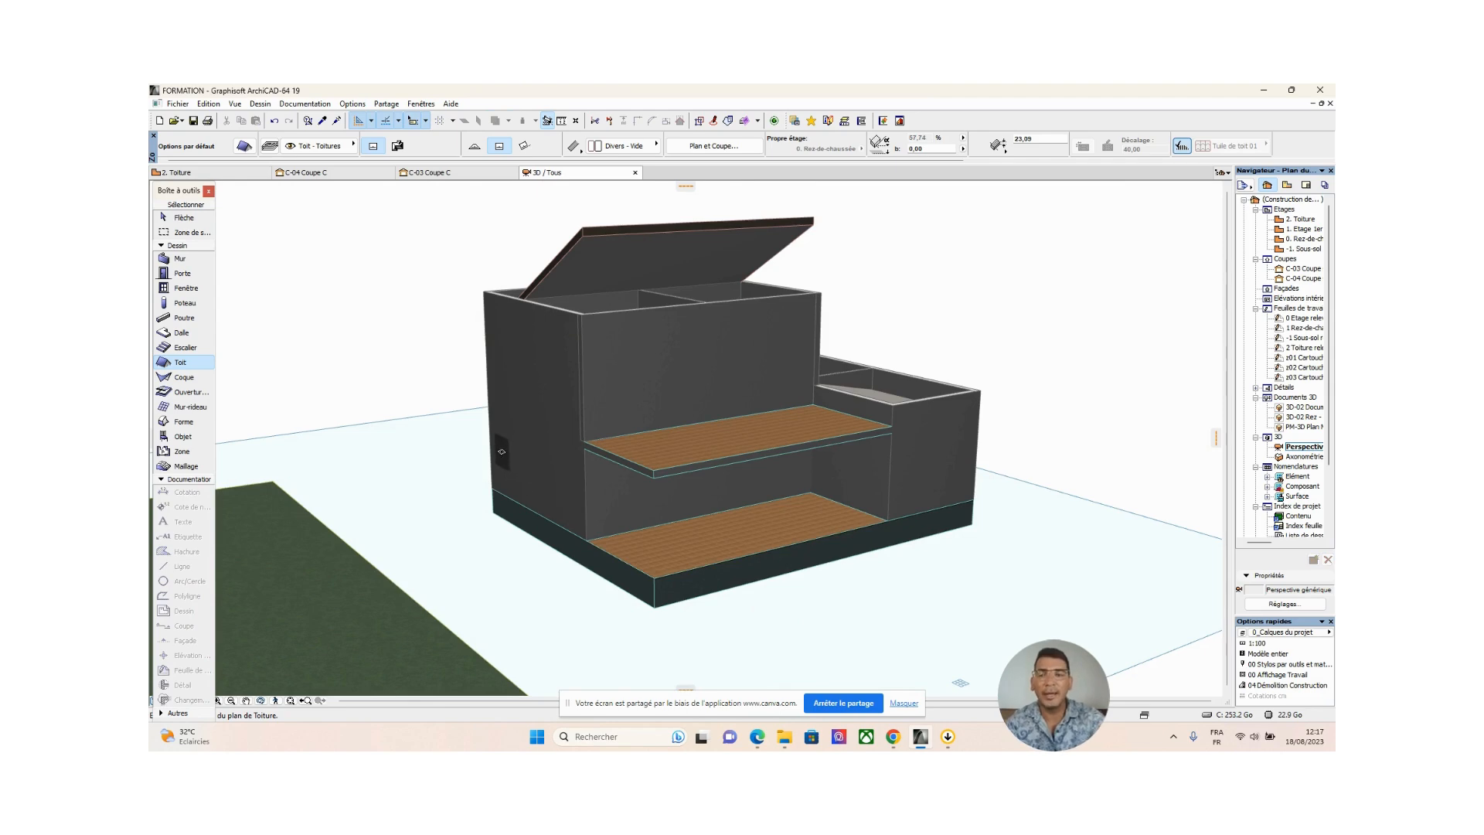
middle_click_drag(519, 504, 792, 504, "shift")
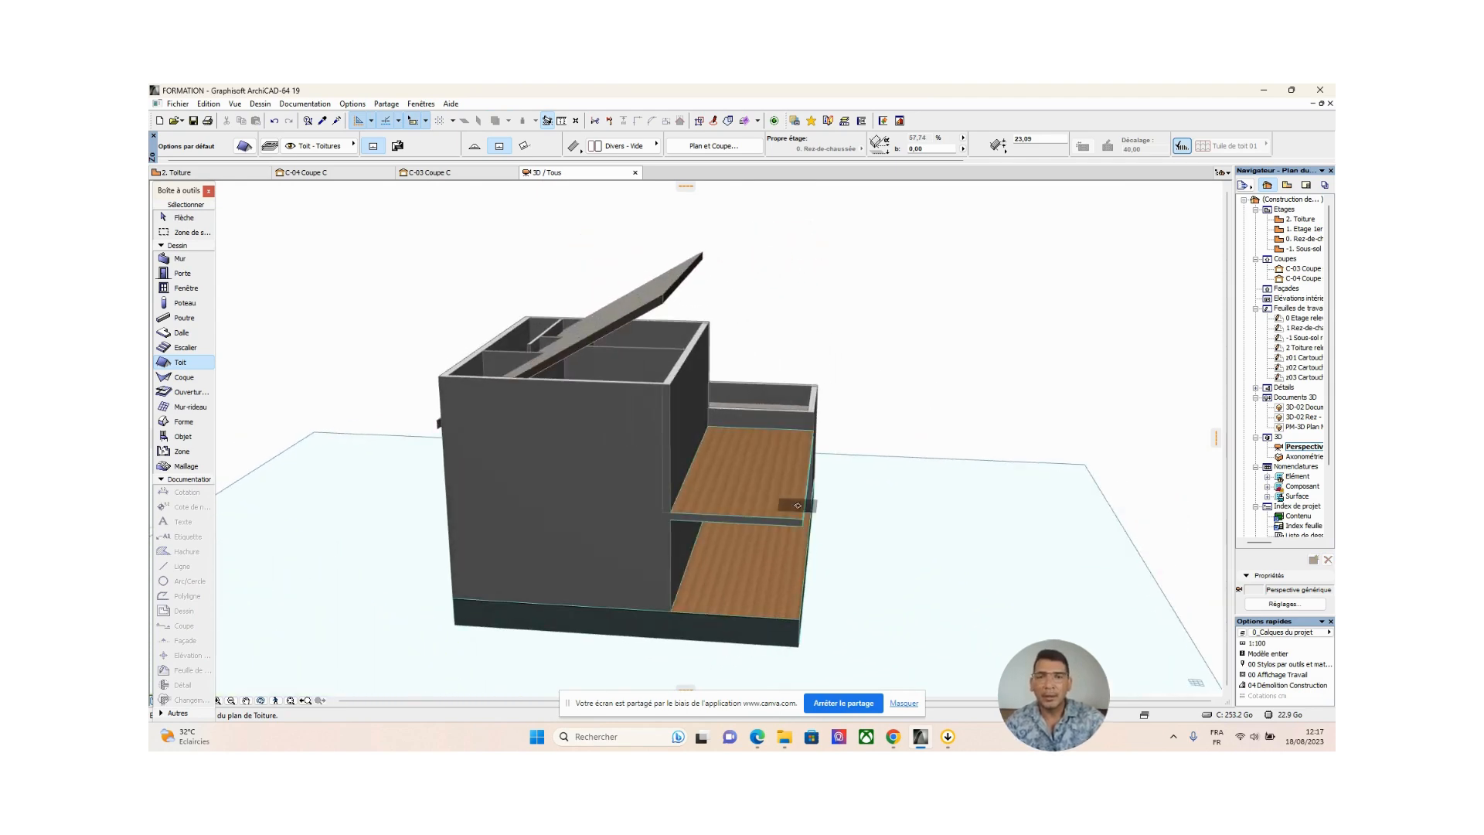
left_click(184, 220)
left_click(664, 298)
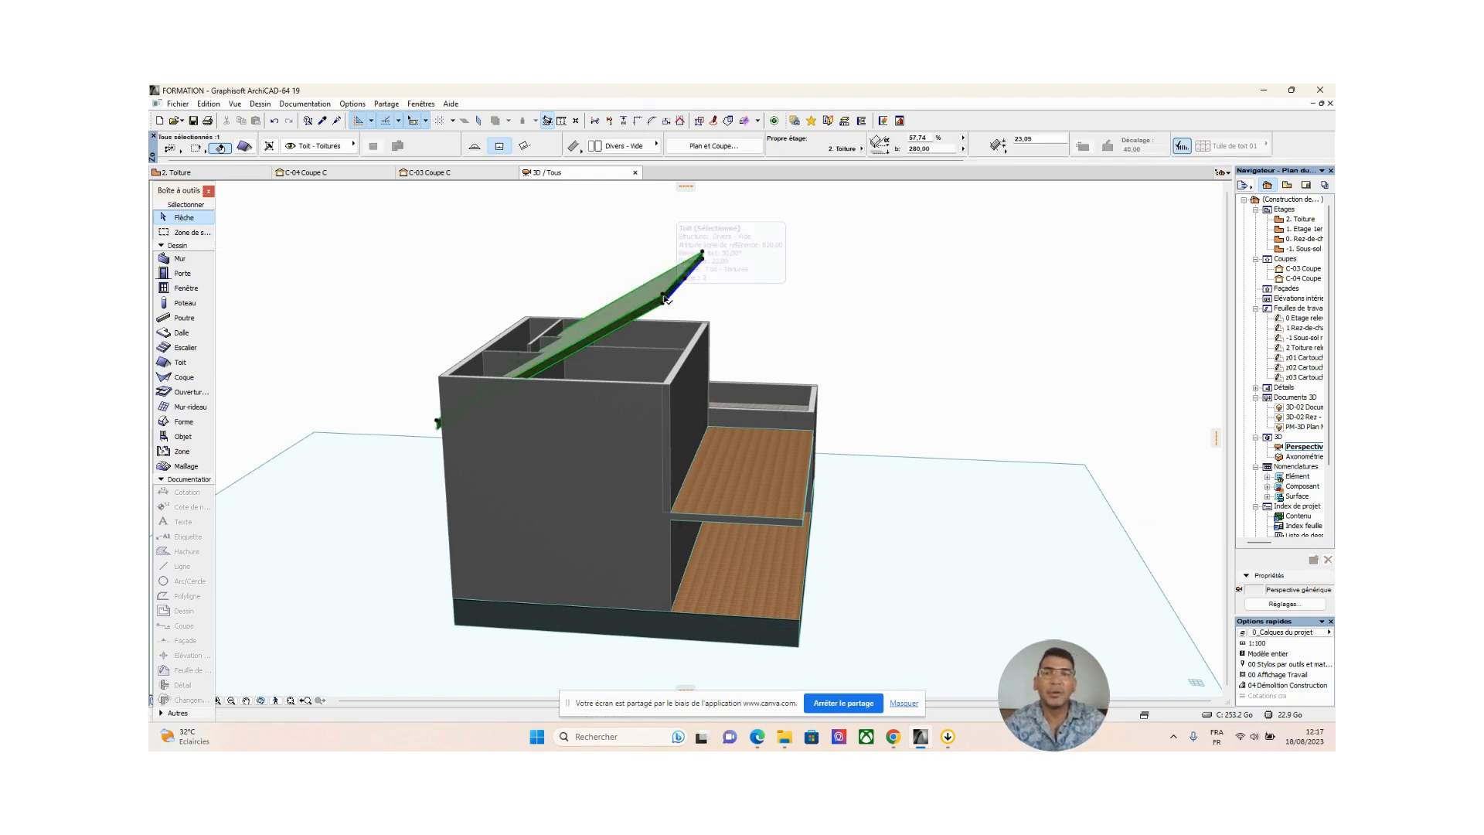
left_click(920, 138)
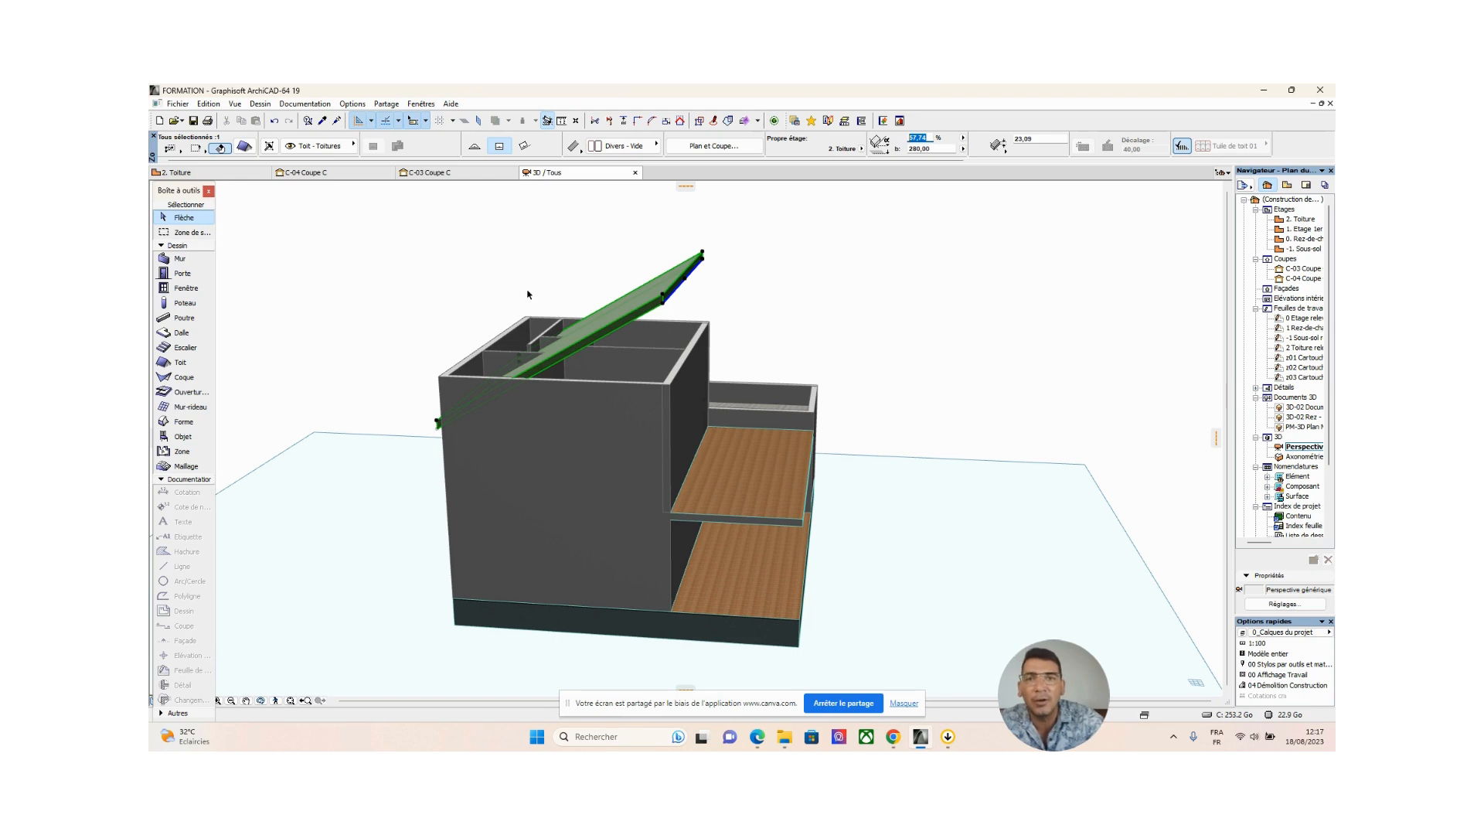
key("ctrl+t")
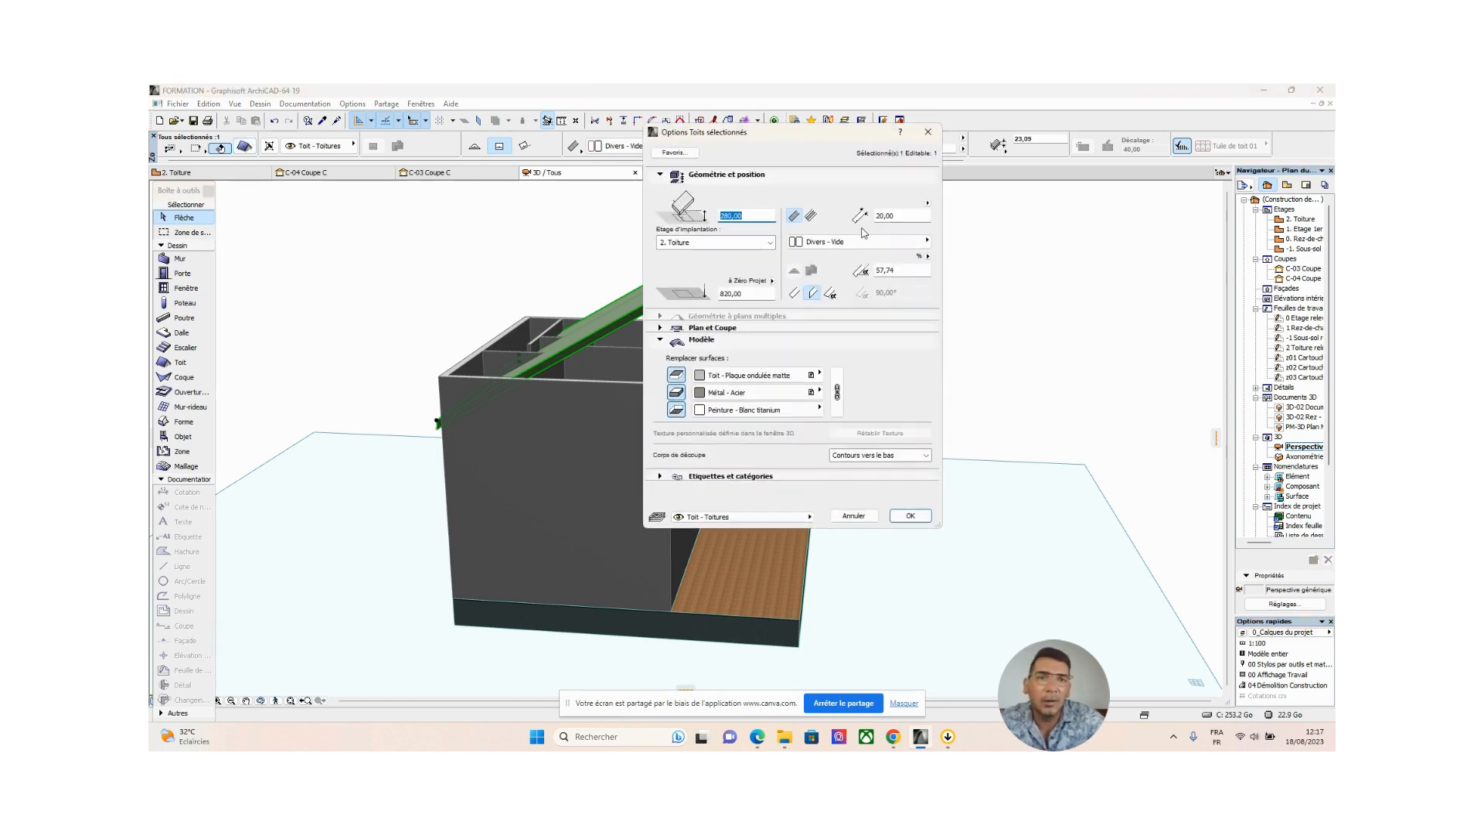
left_click(889, 271)
type("20")
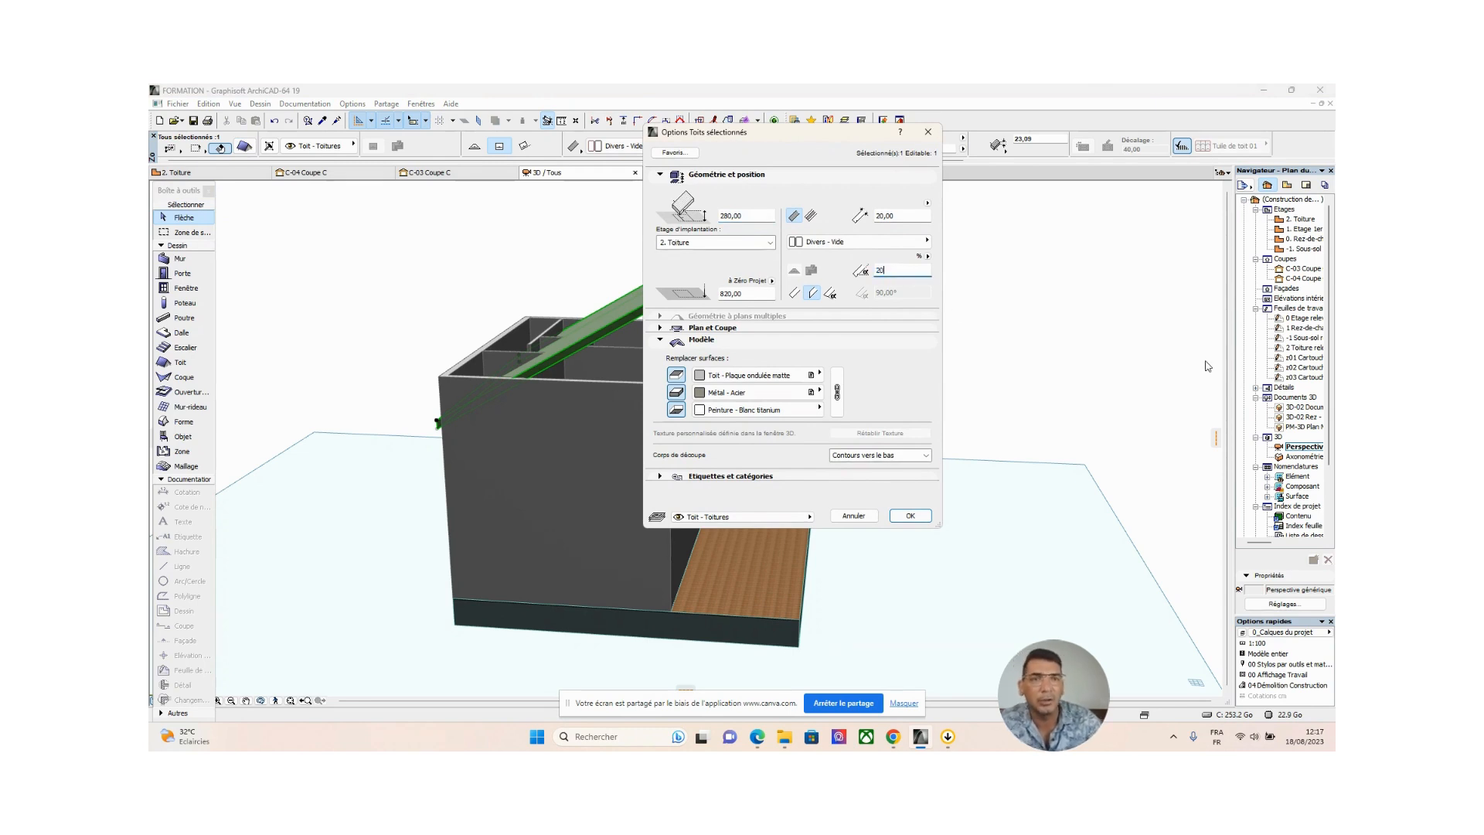
left_click(879, 257)
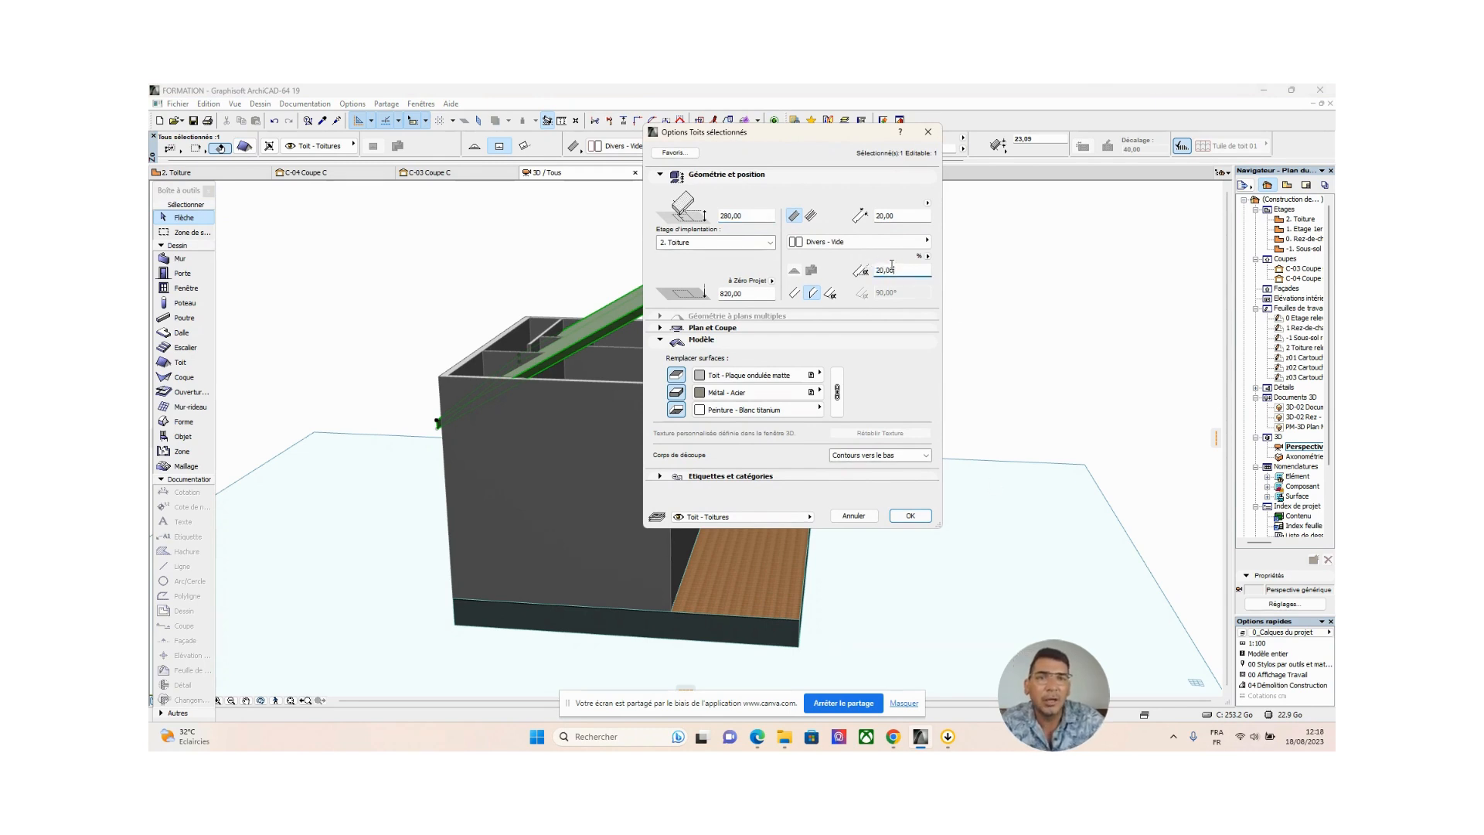
left_click(911, 516)
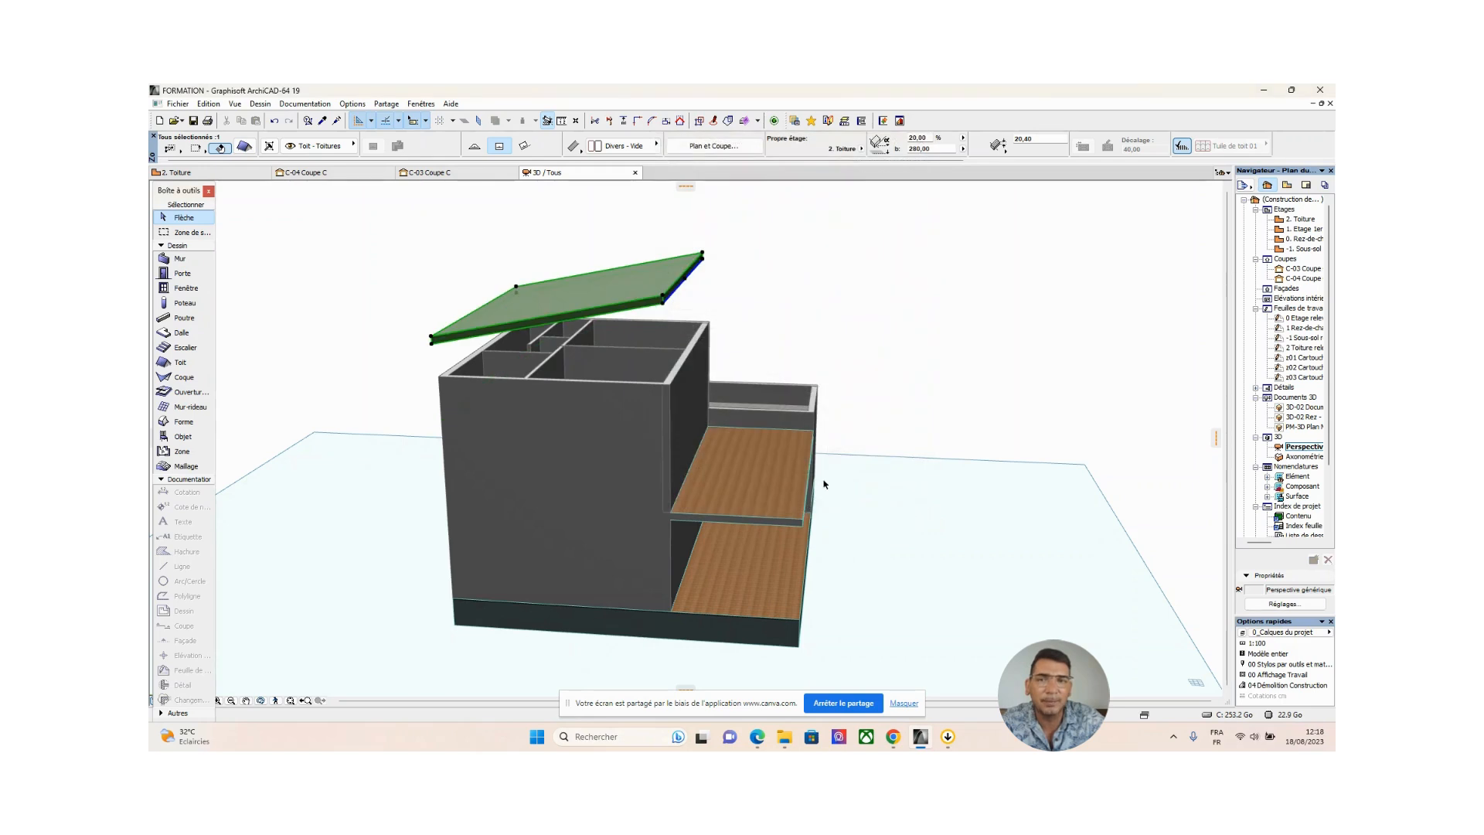
Lower the roof in section C-04 so its upper end corner meets the top inner corner of the upper-floor wall
middle_click_drag(626, 378, 752, 389, "shift")
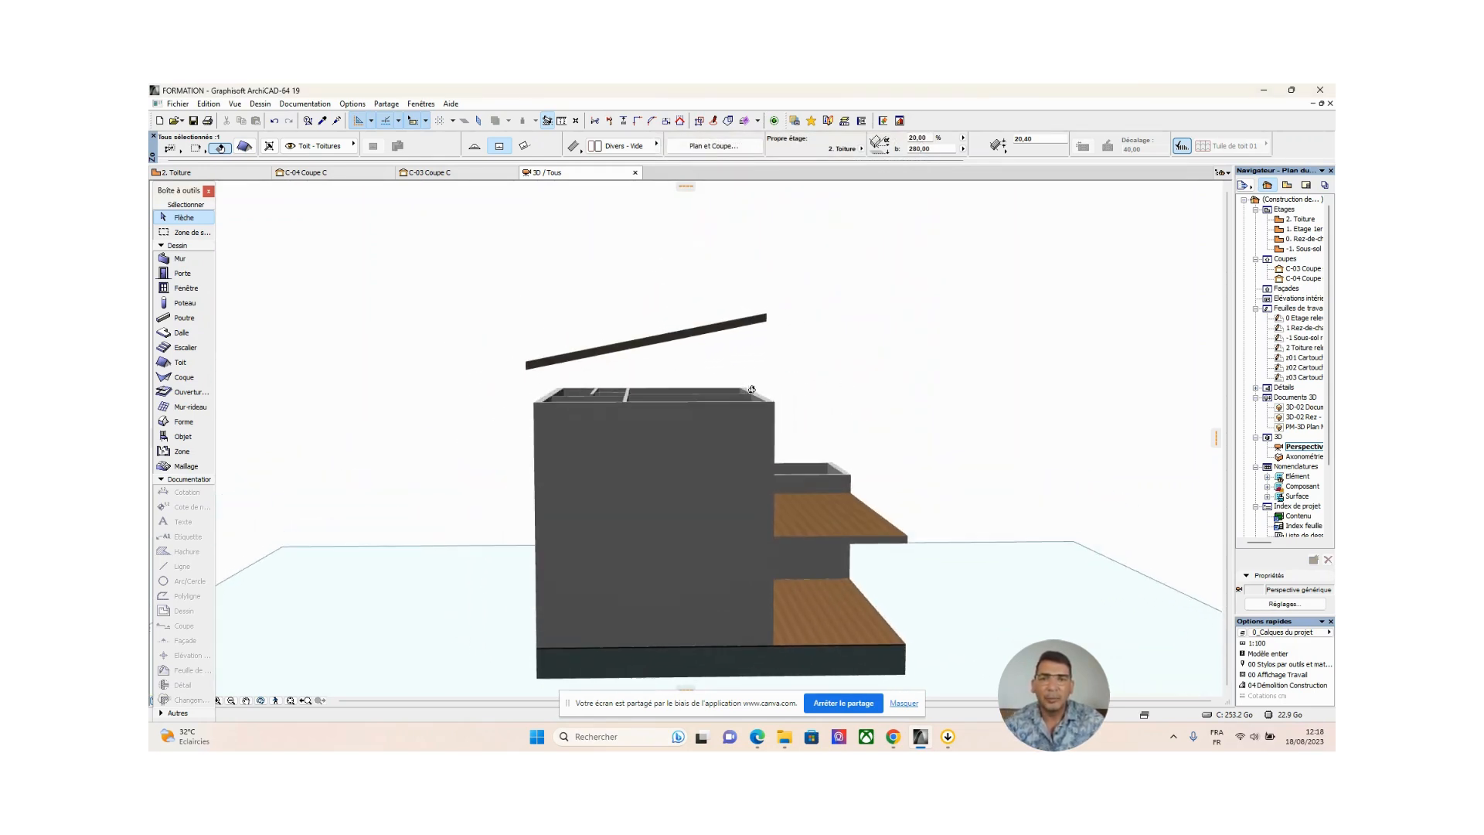
left_click(892, 328)
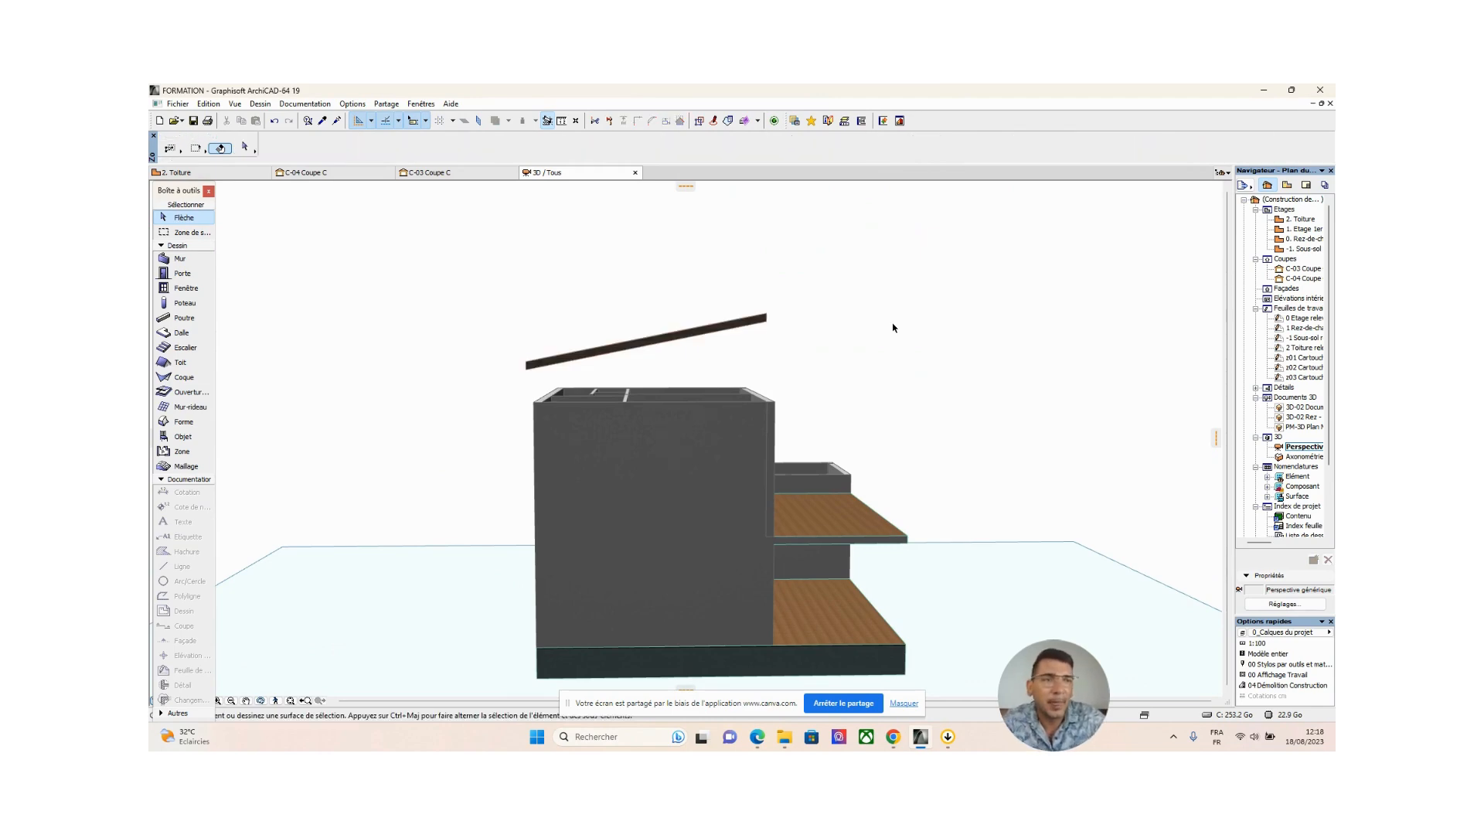
double_click(1301, 268)
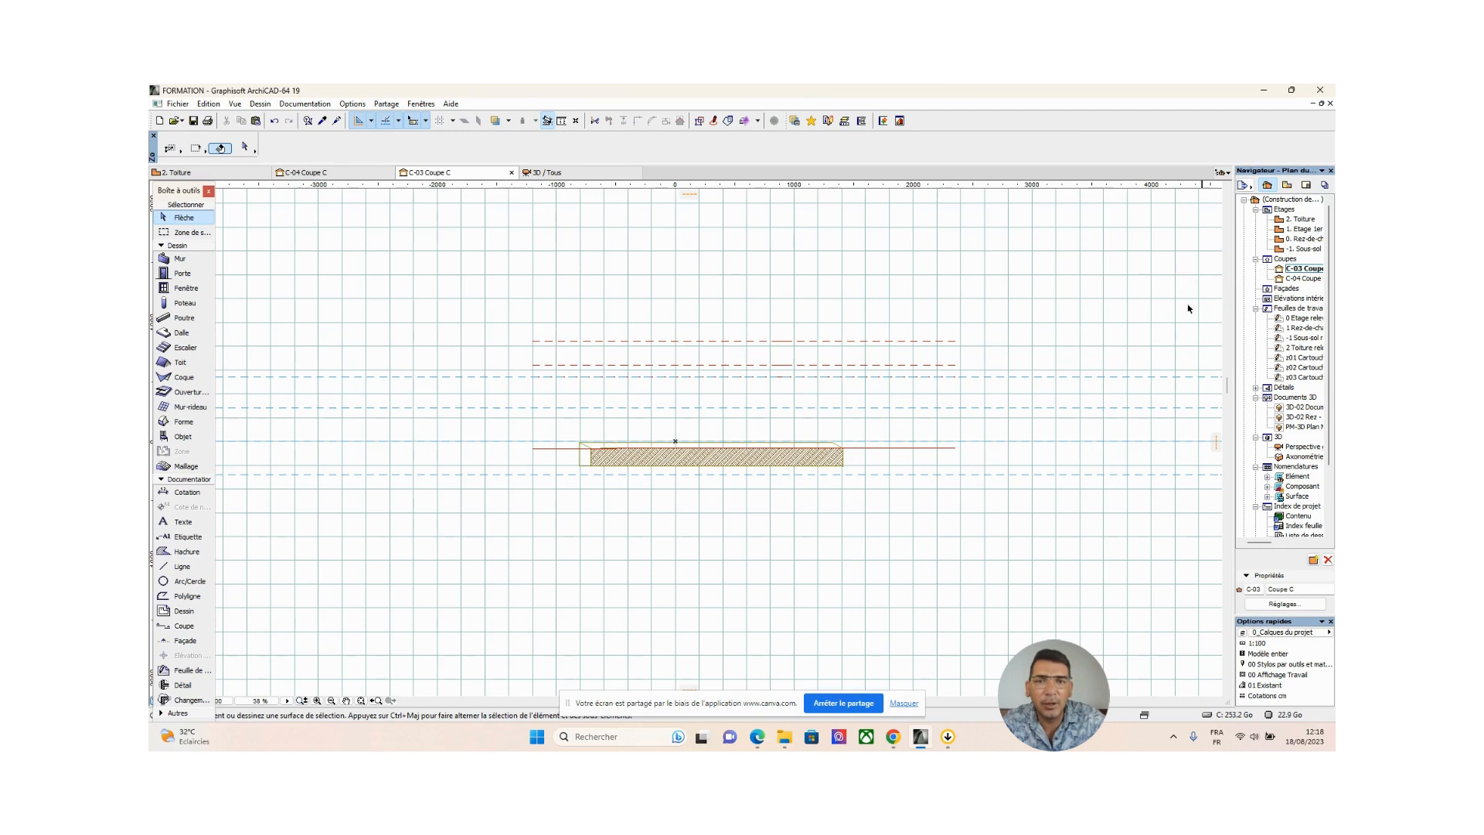
double_click(1303, 278)
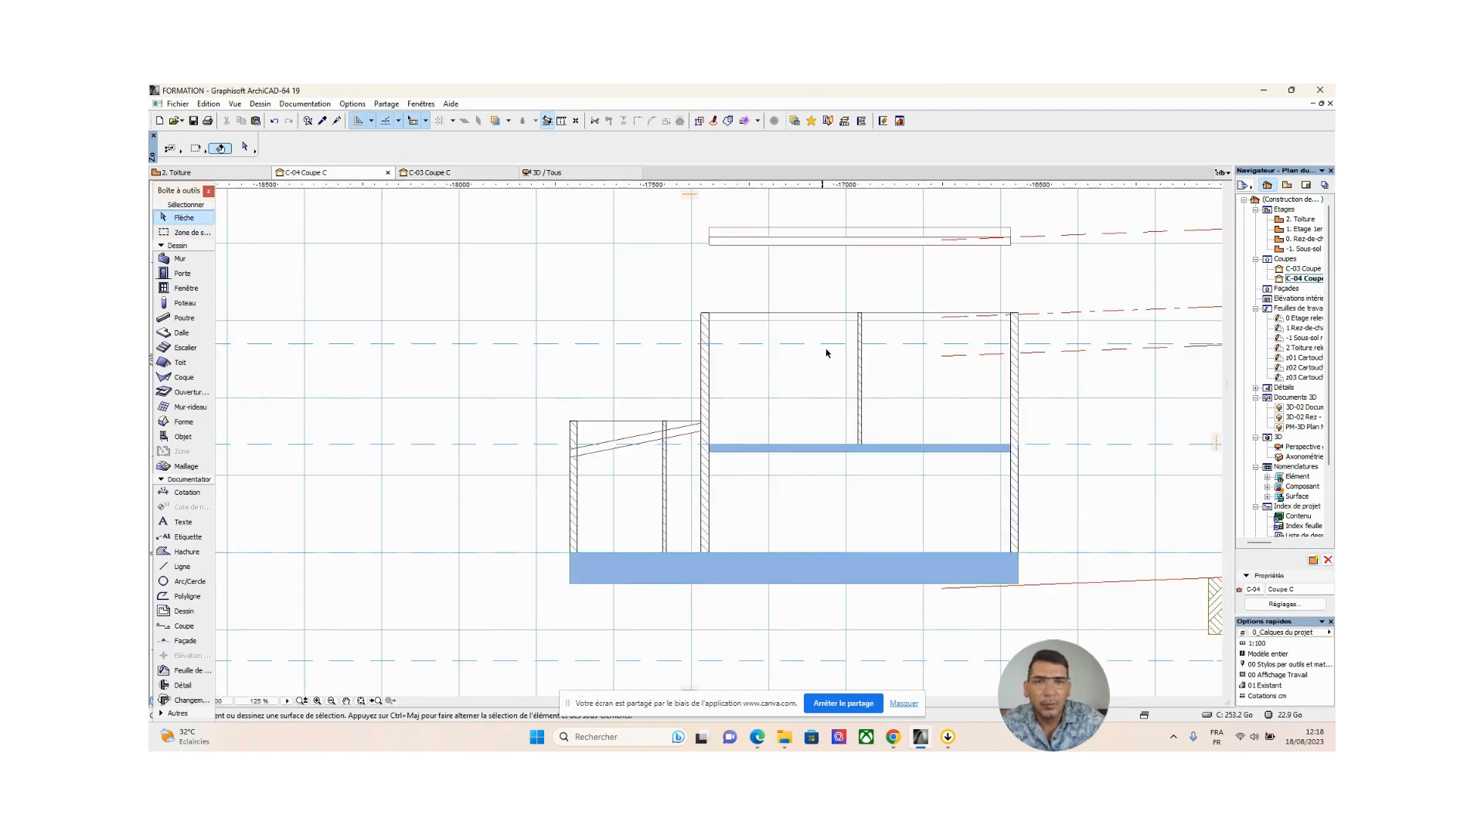
middle_click_drag(824, 345, 818, 381)
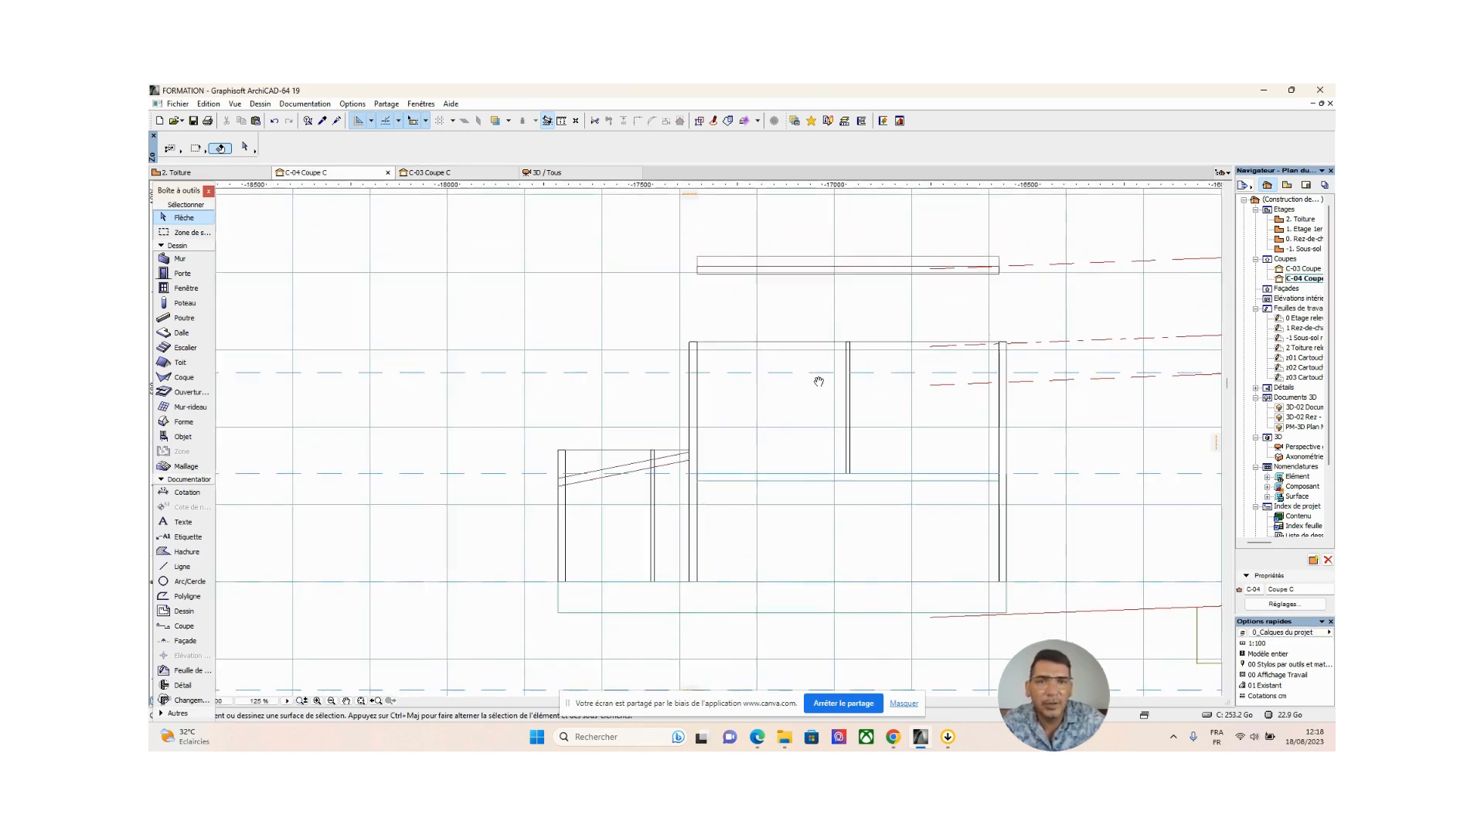
left_click(701, 262)
left_click(699, 259)
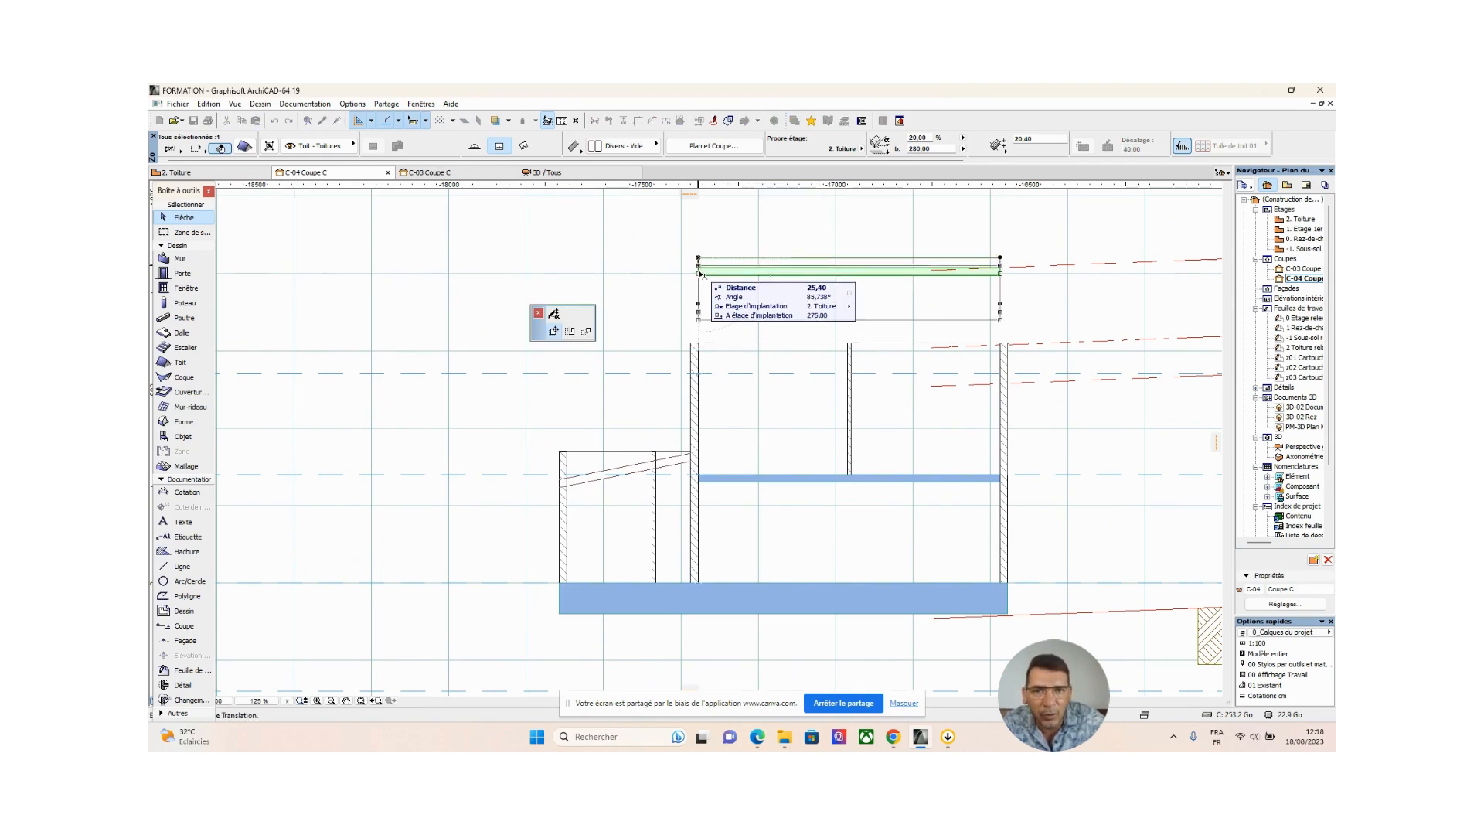
left_click(698, 346)
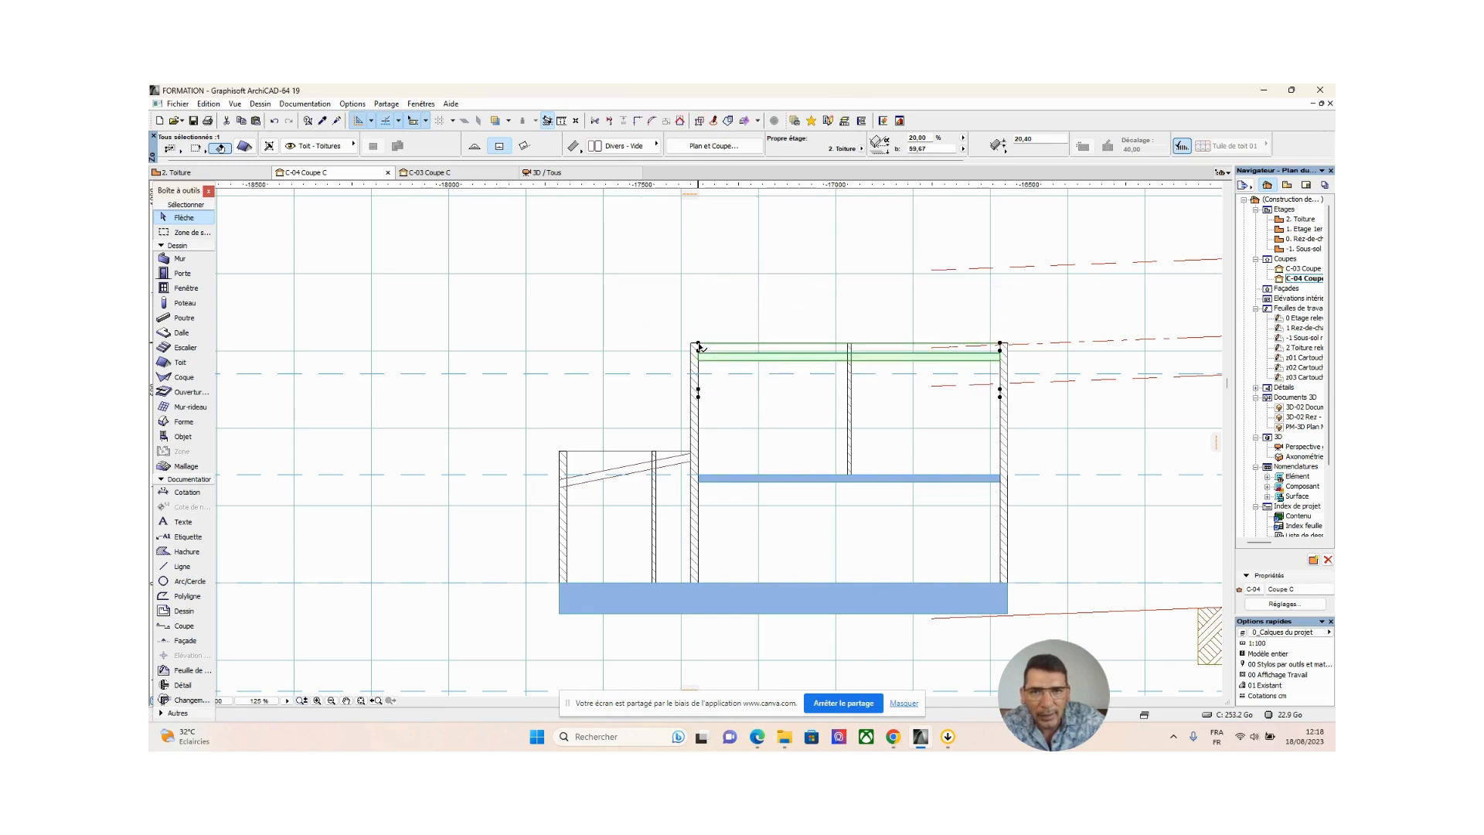
Move the roof a further 5 cm down along the wall's inner face in section C-04
left_click(699, 345)
scroll(700, 346, "up", 4)
scroll(699, 345, "up", 2)
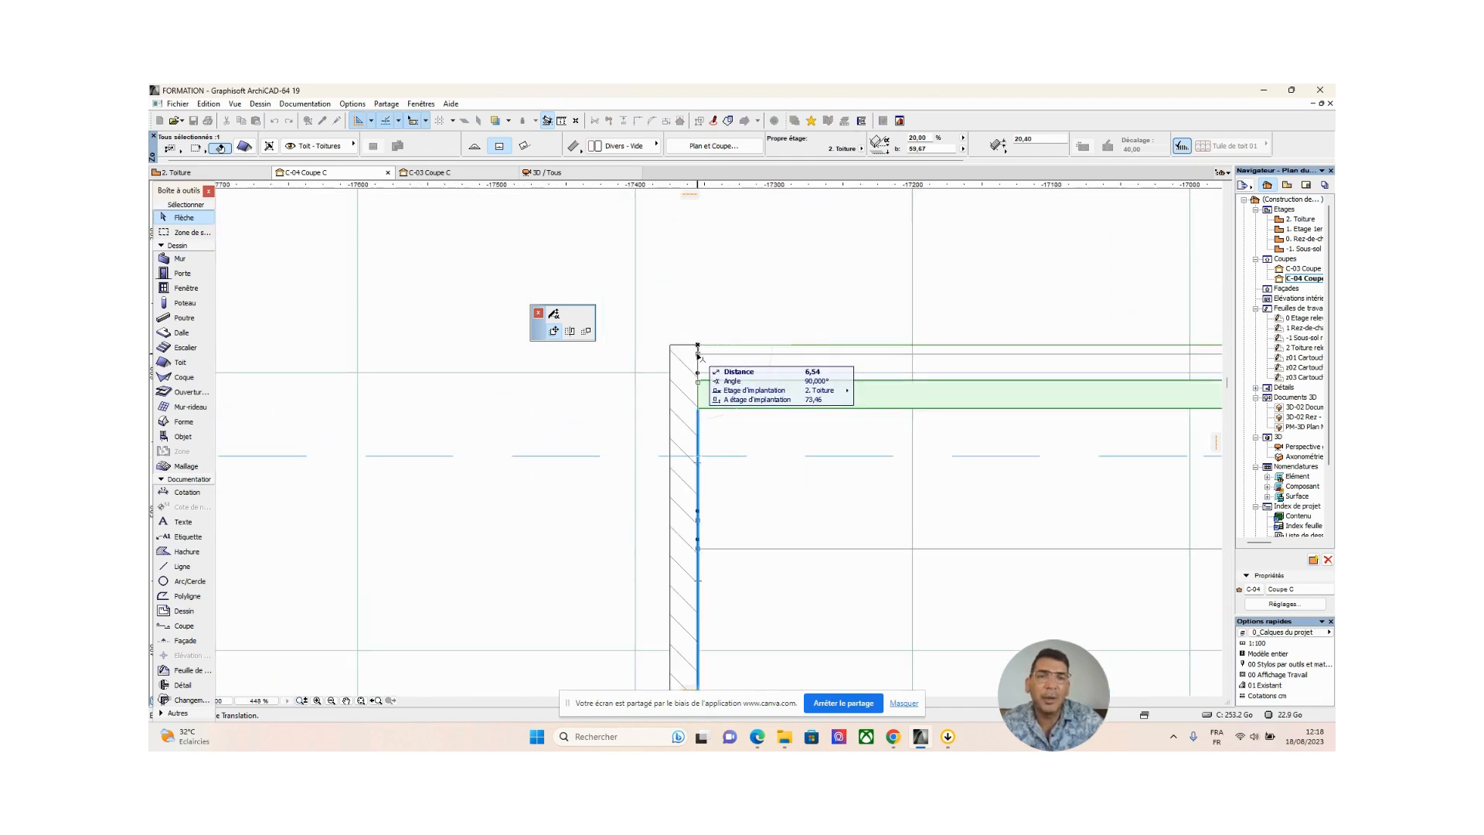
type("5")
key("Return")
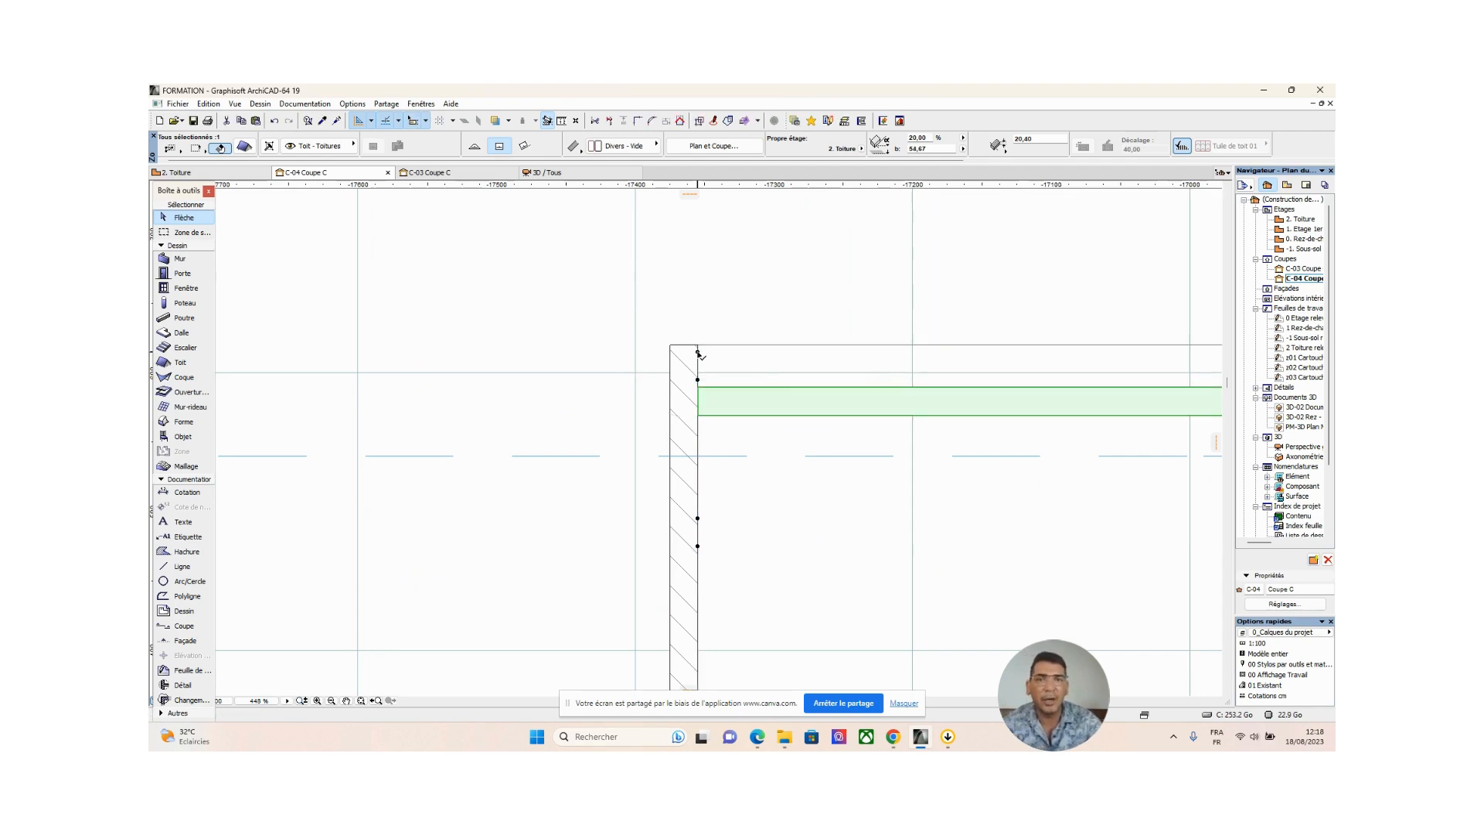
left_click(559, 323)
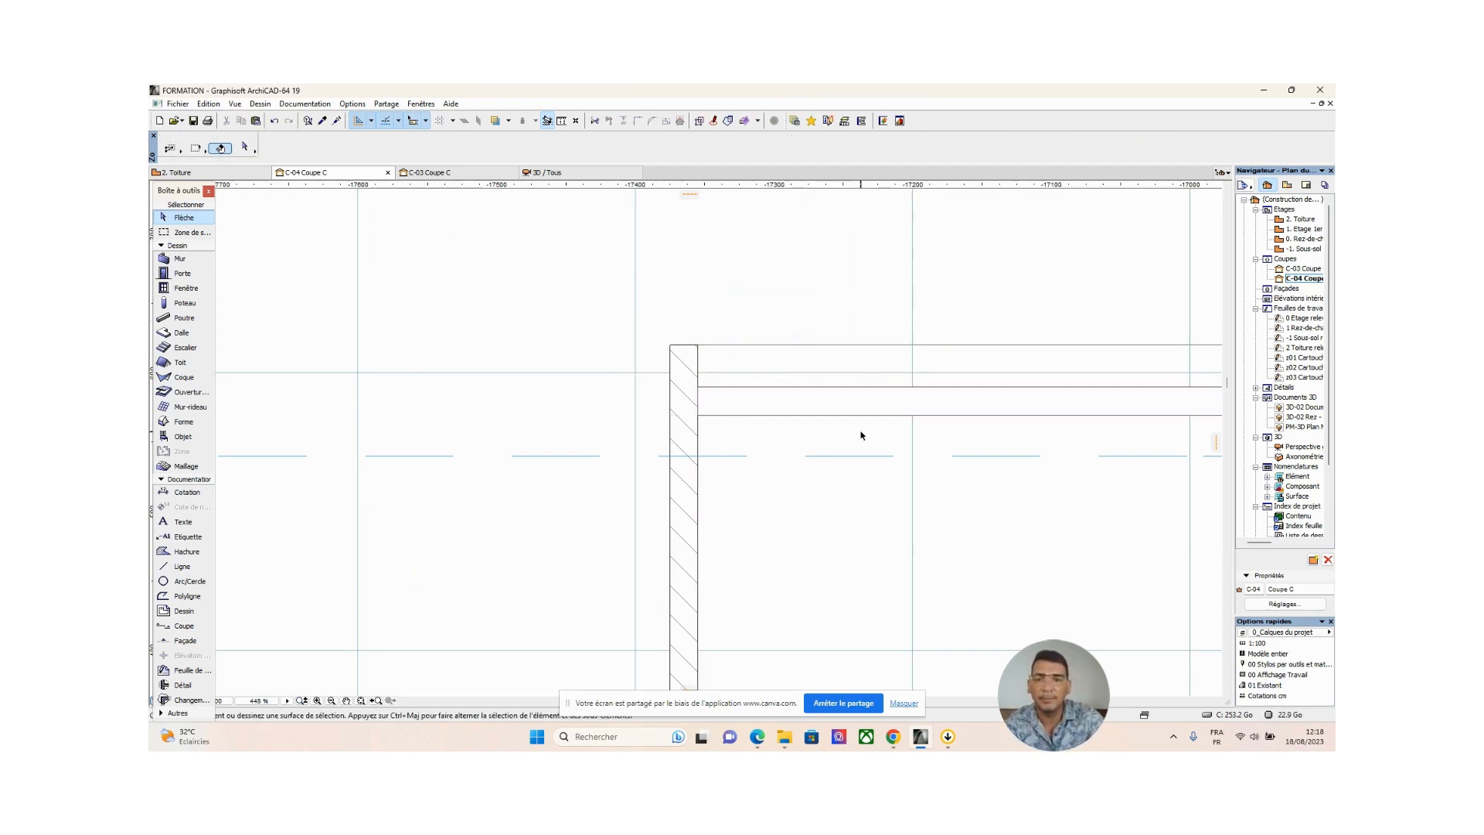
Examine the lowered roof and the surrounding upper-floor walls from several angles in 3D
key("F2")
key("F3")
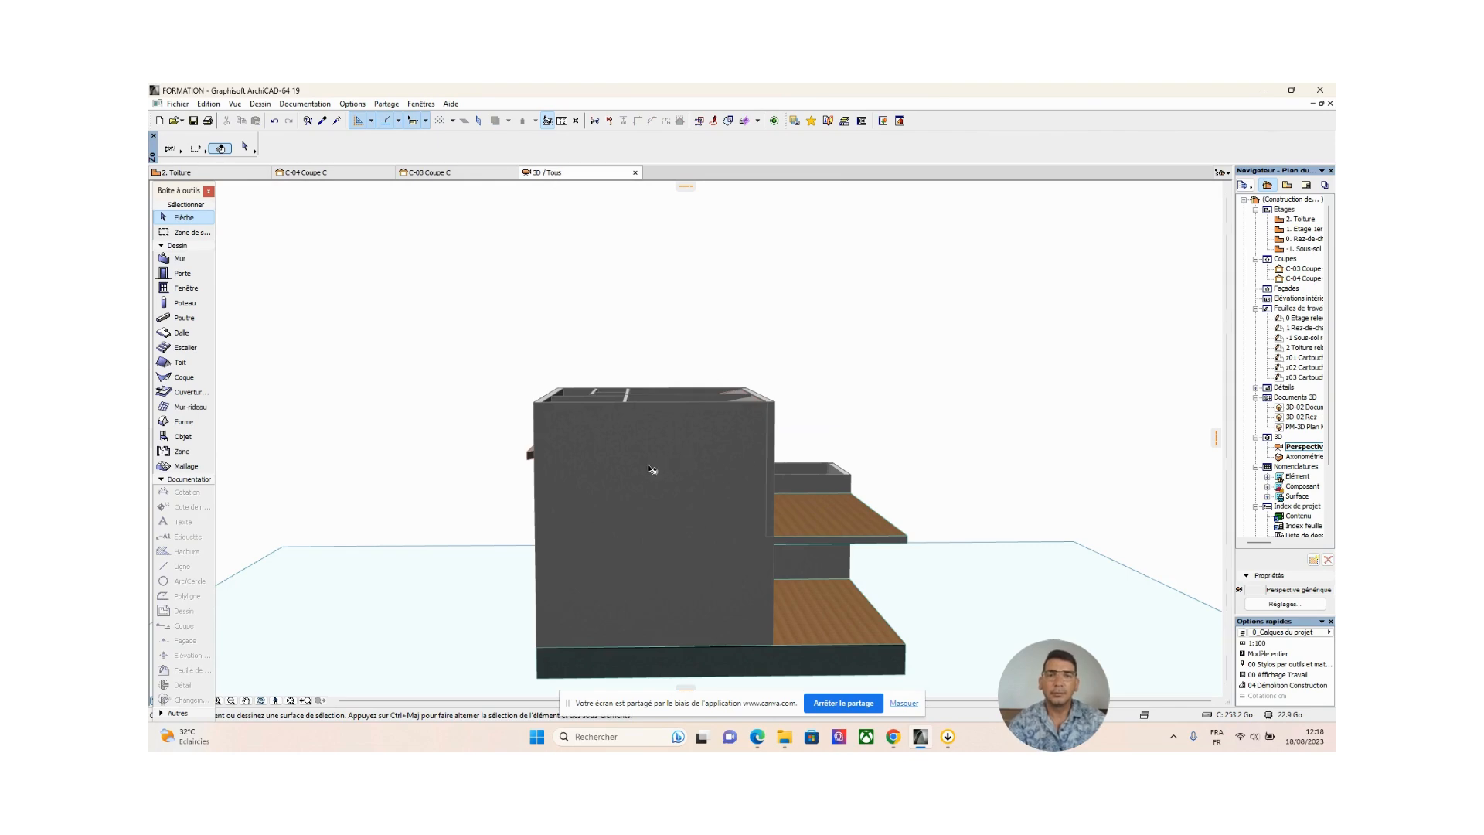
middle_click_drag(652, 474, 831, 434, "shift")
left_click(661, 361)
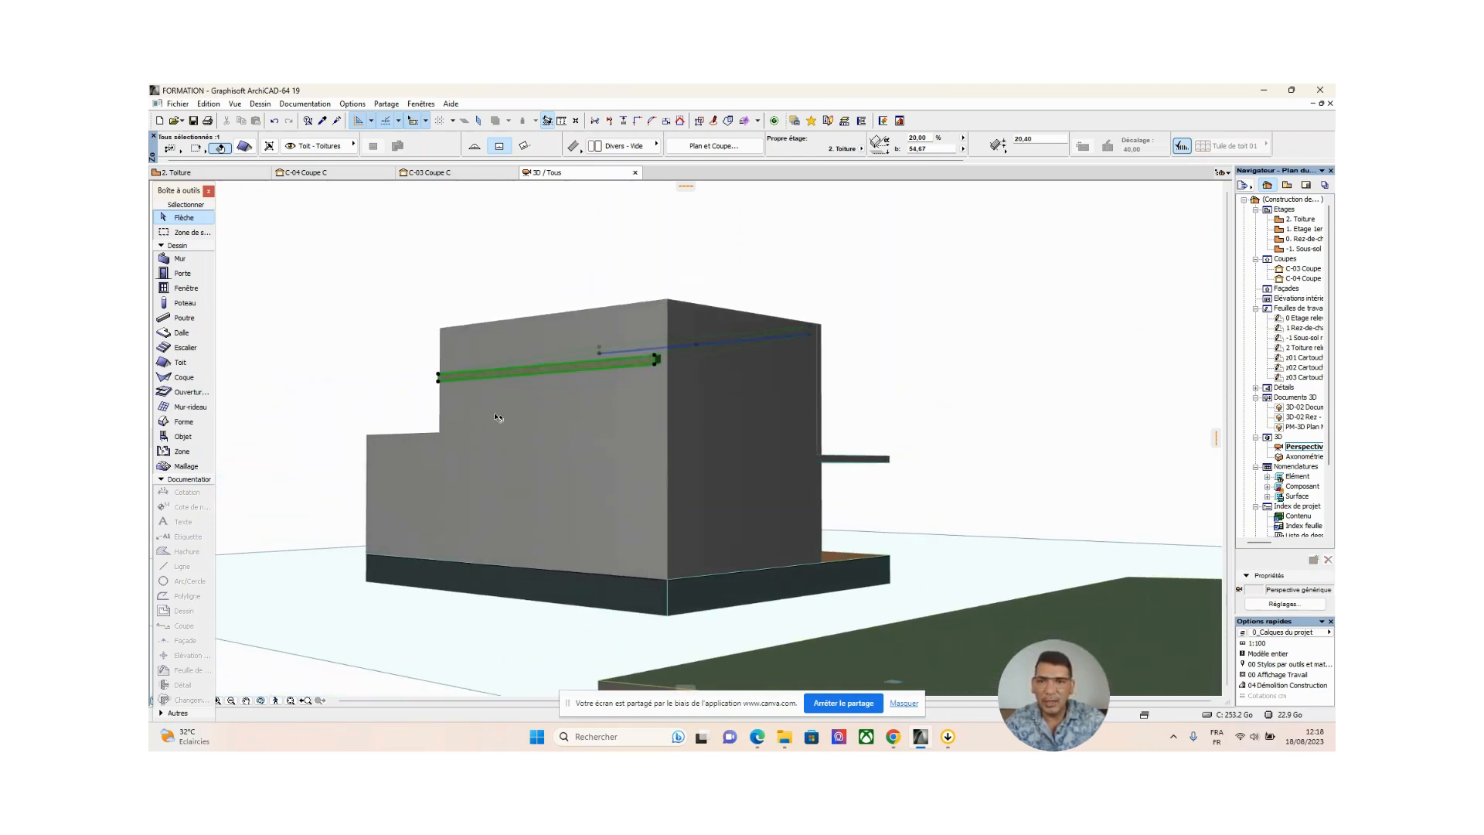
middle_click_drag(473, 418, 636, 433, "shift")
left_click(509, 442)
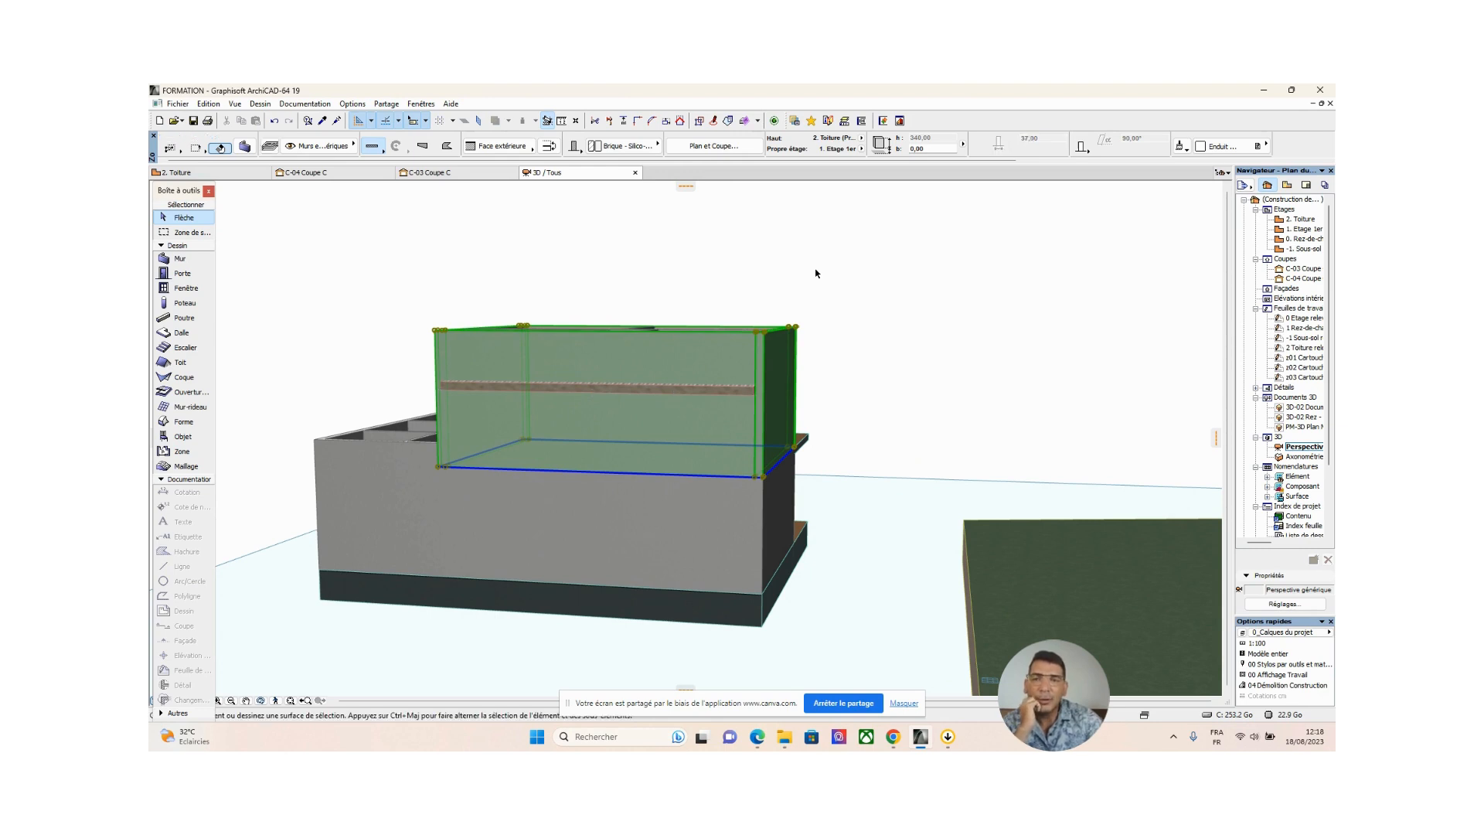
key("Escape")
double_click(1303, 268)
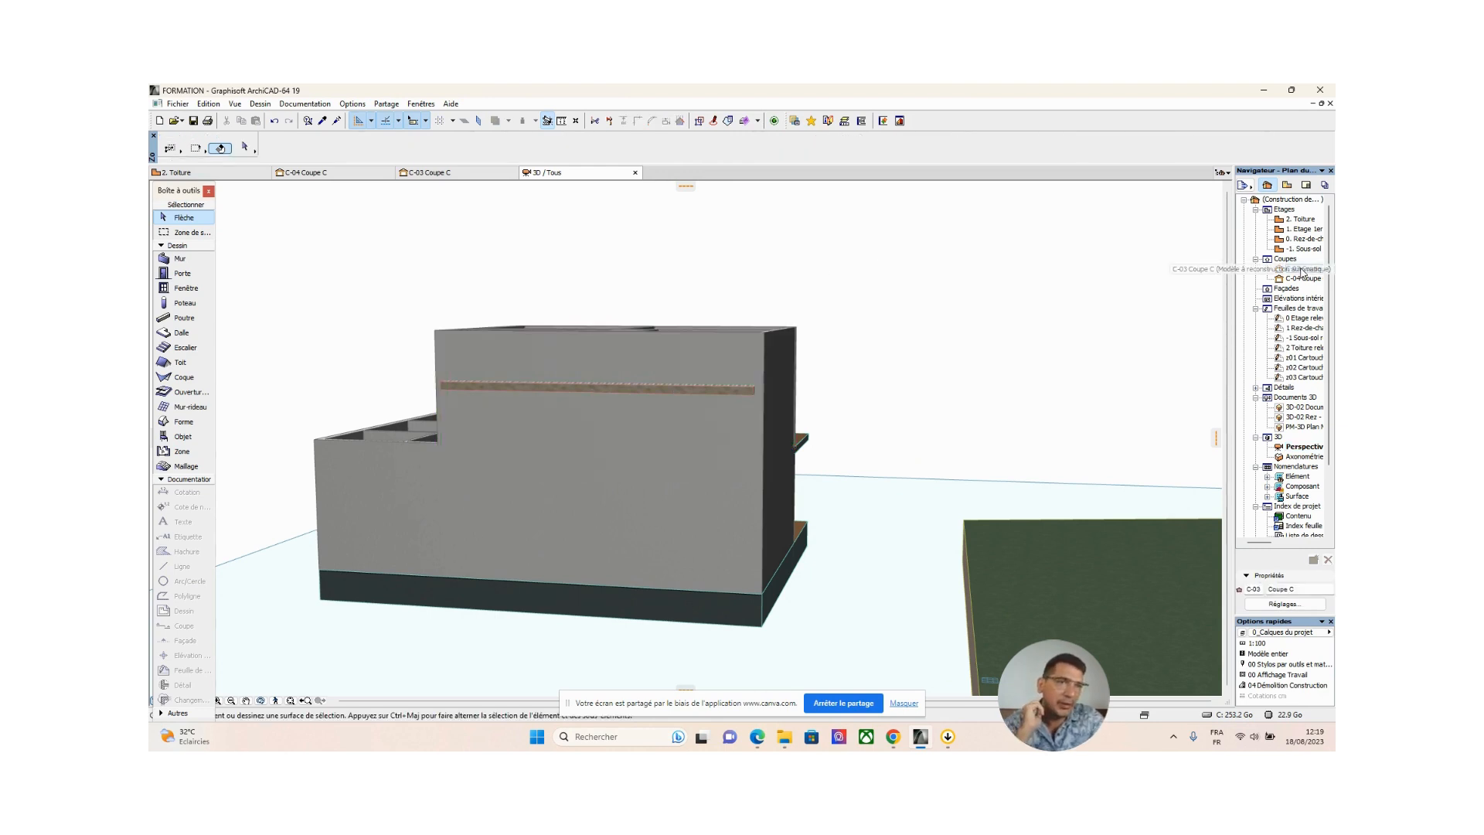
double_click(1306, 278)
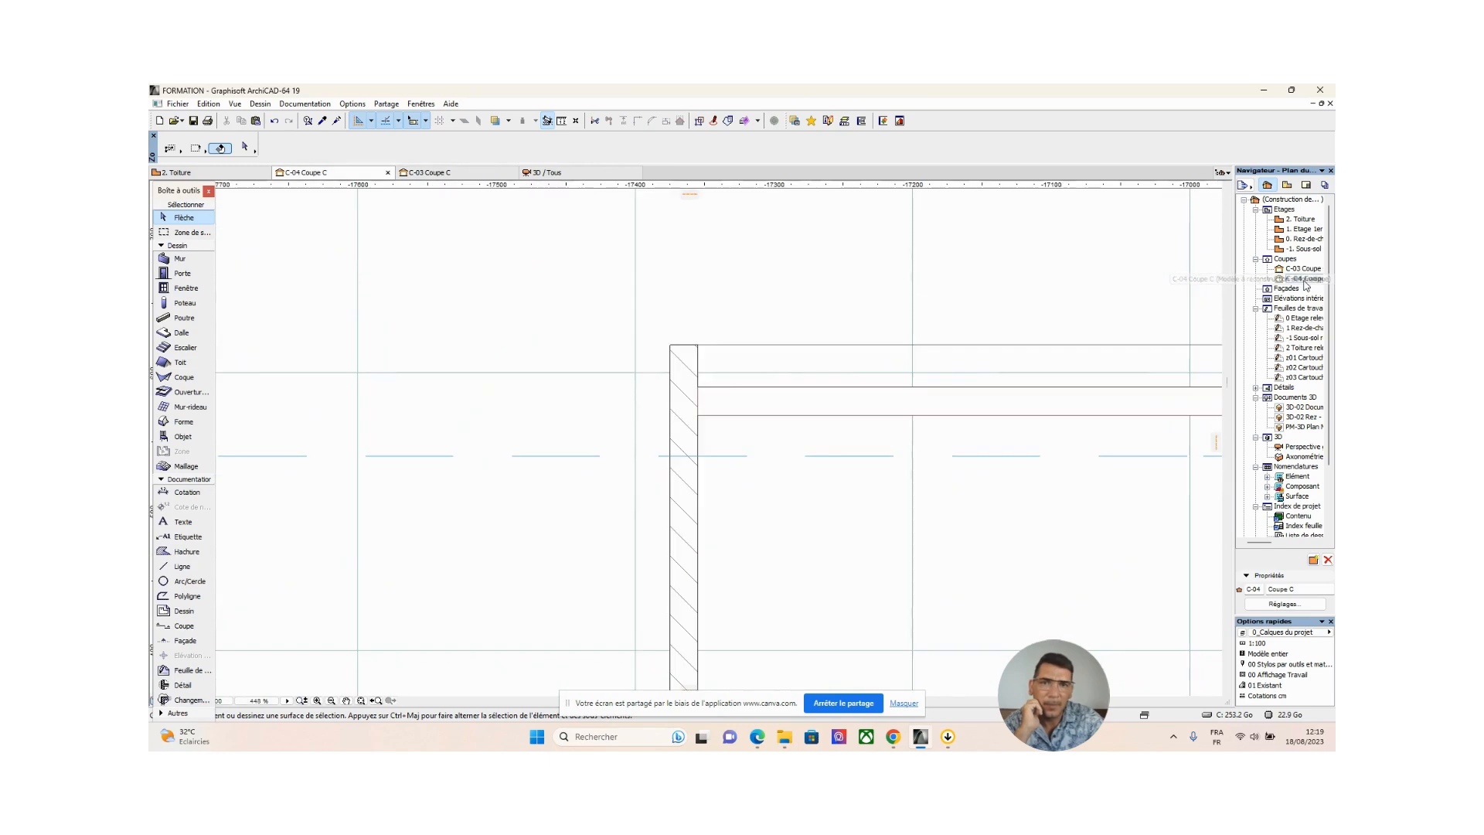
scroll(826, 515, "down", 5)
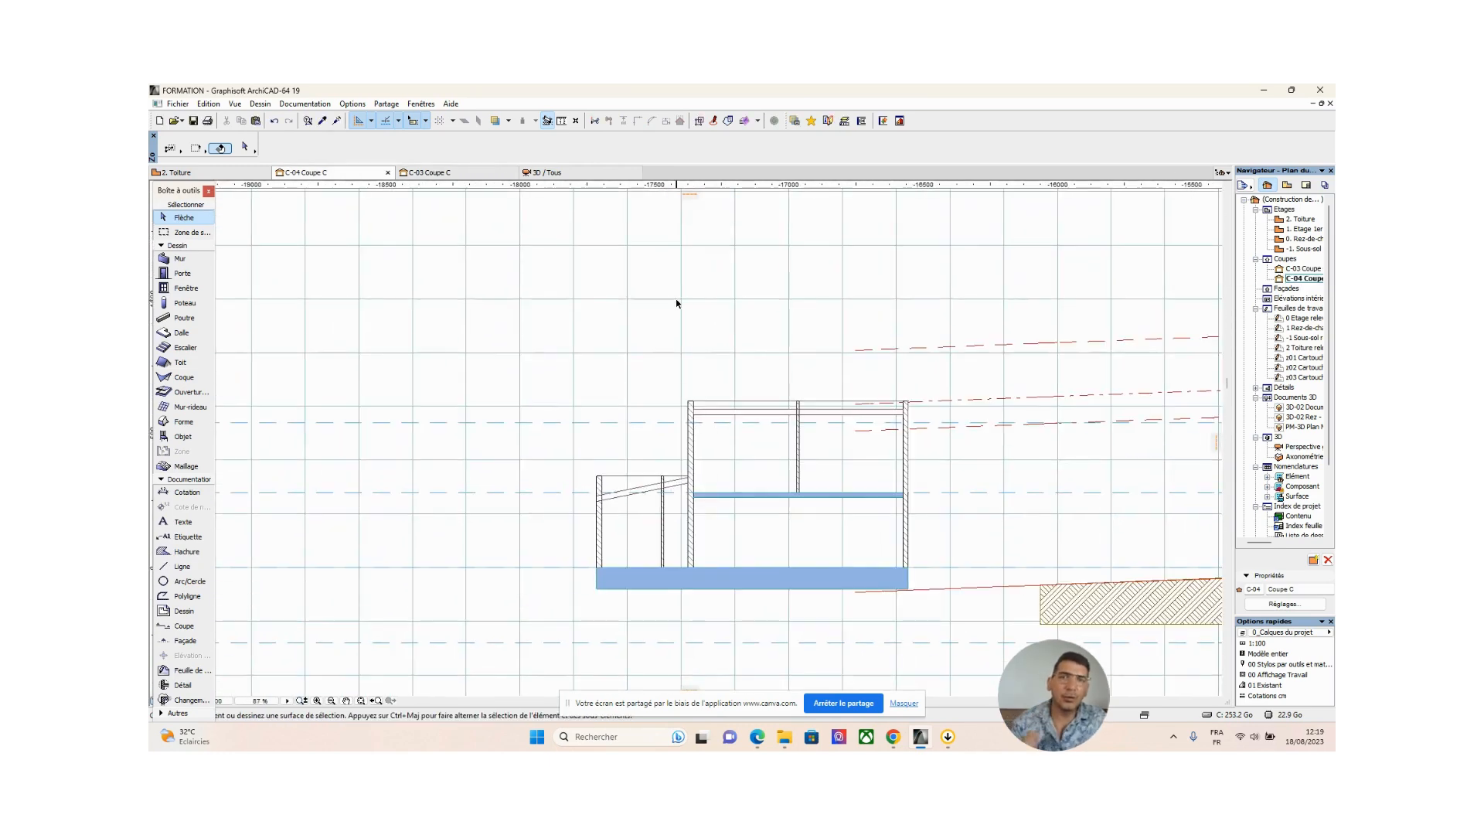
On the 2. Toiture plan, draw a horizontal section line just below the main building, looking toward it, with its depth limit well beyond the building
key("F2")
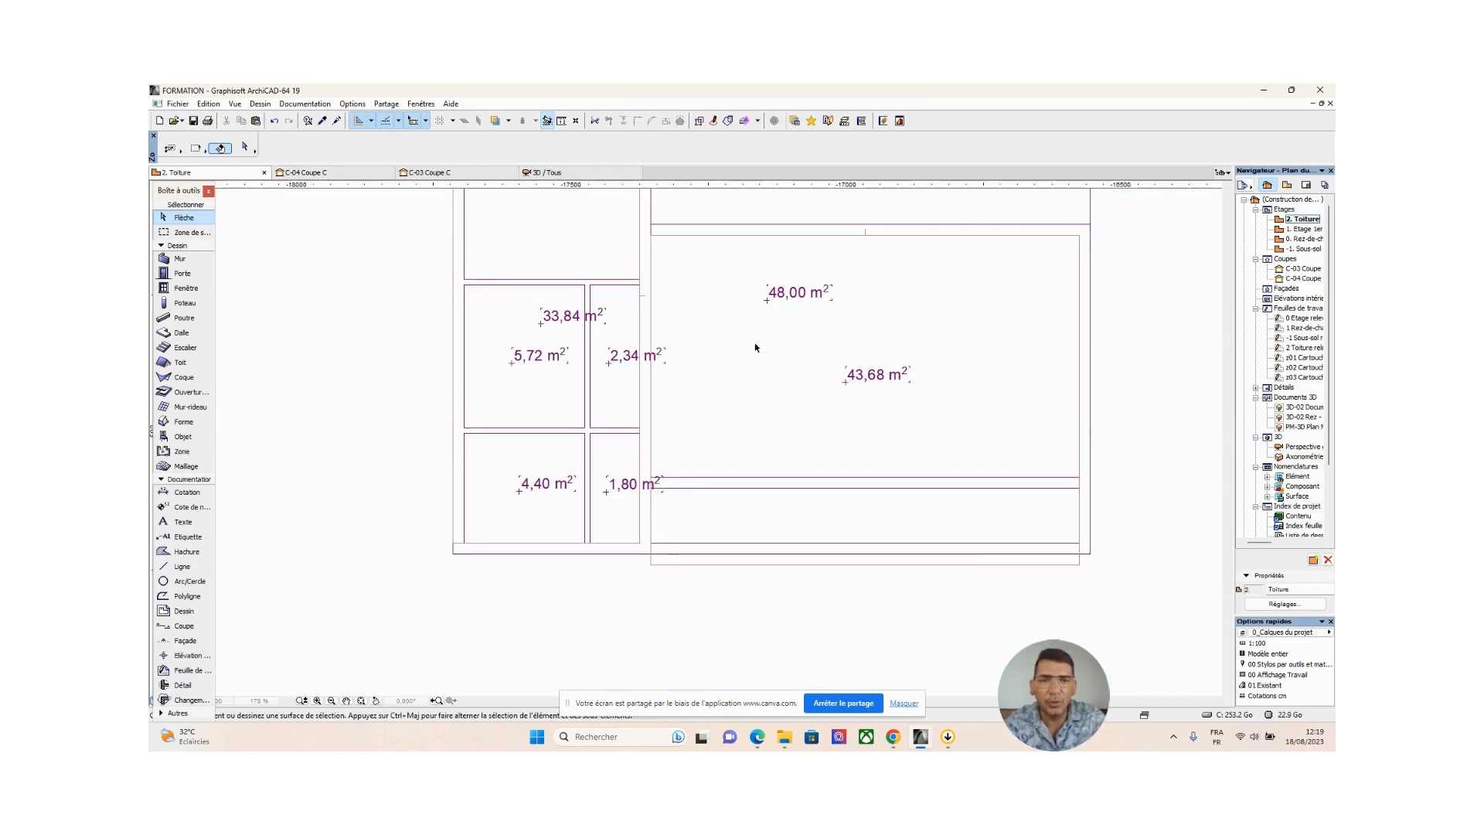
left_click(742, 538)
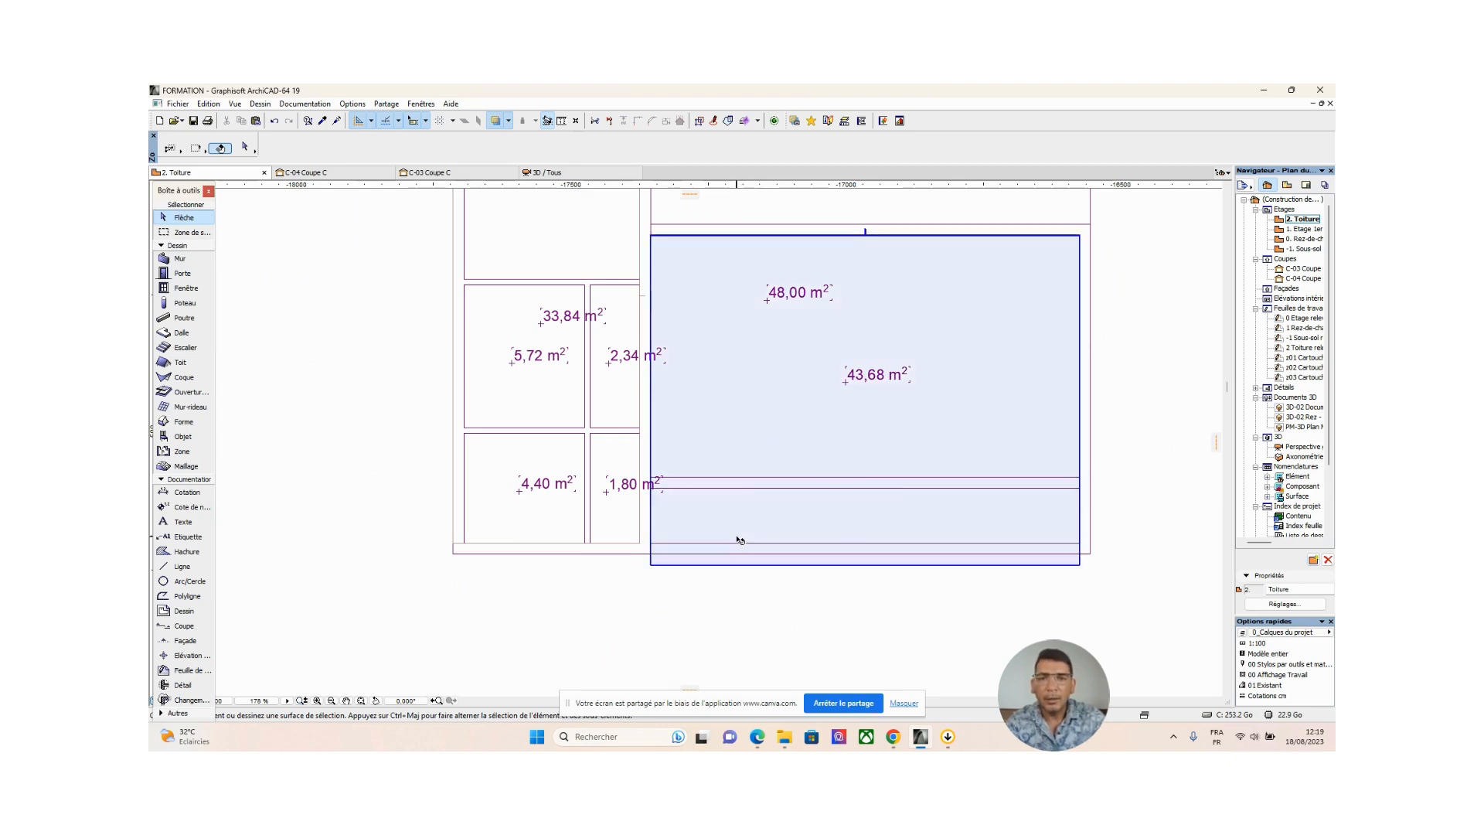
scroll(738, 538, "down", 10)
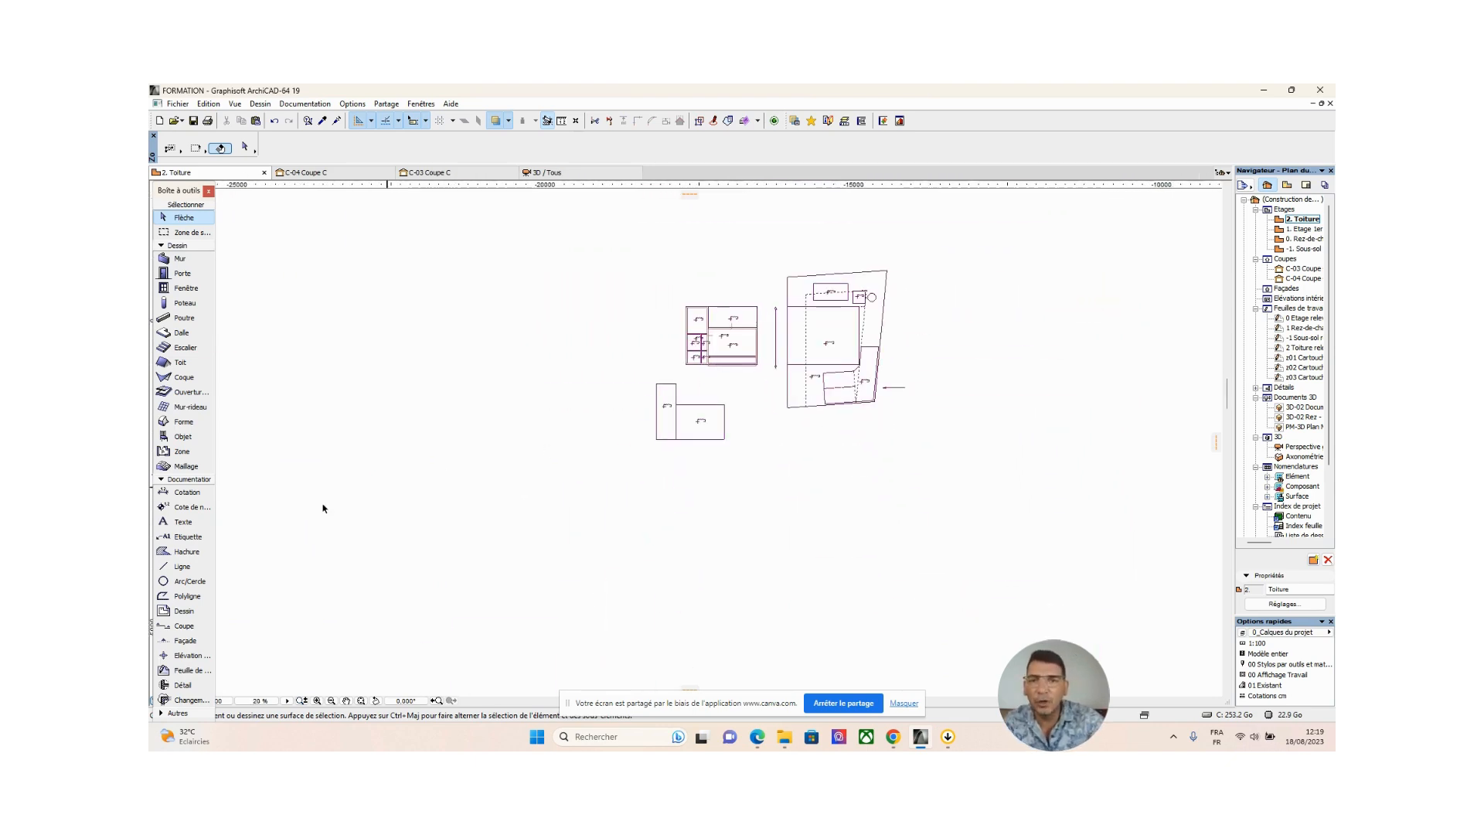
left_click(190, 627)
left_click(236, 381)
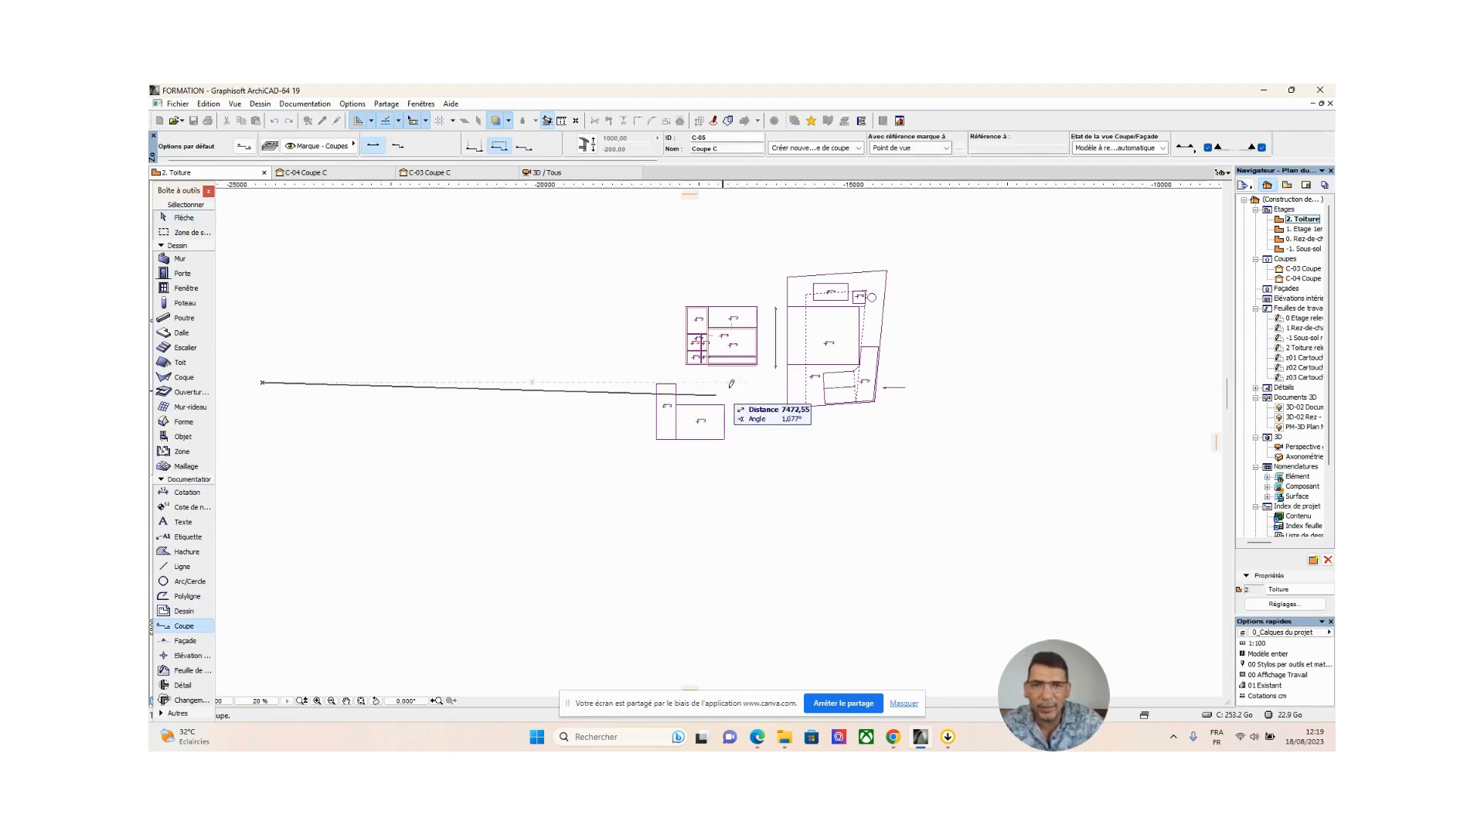
key("Escape")
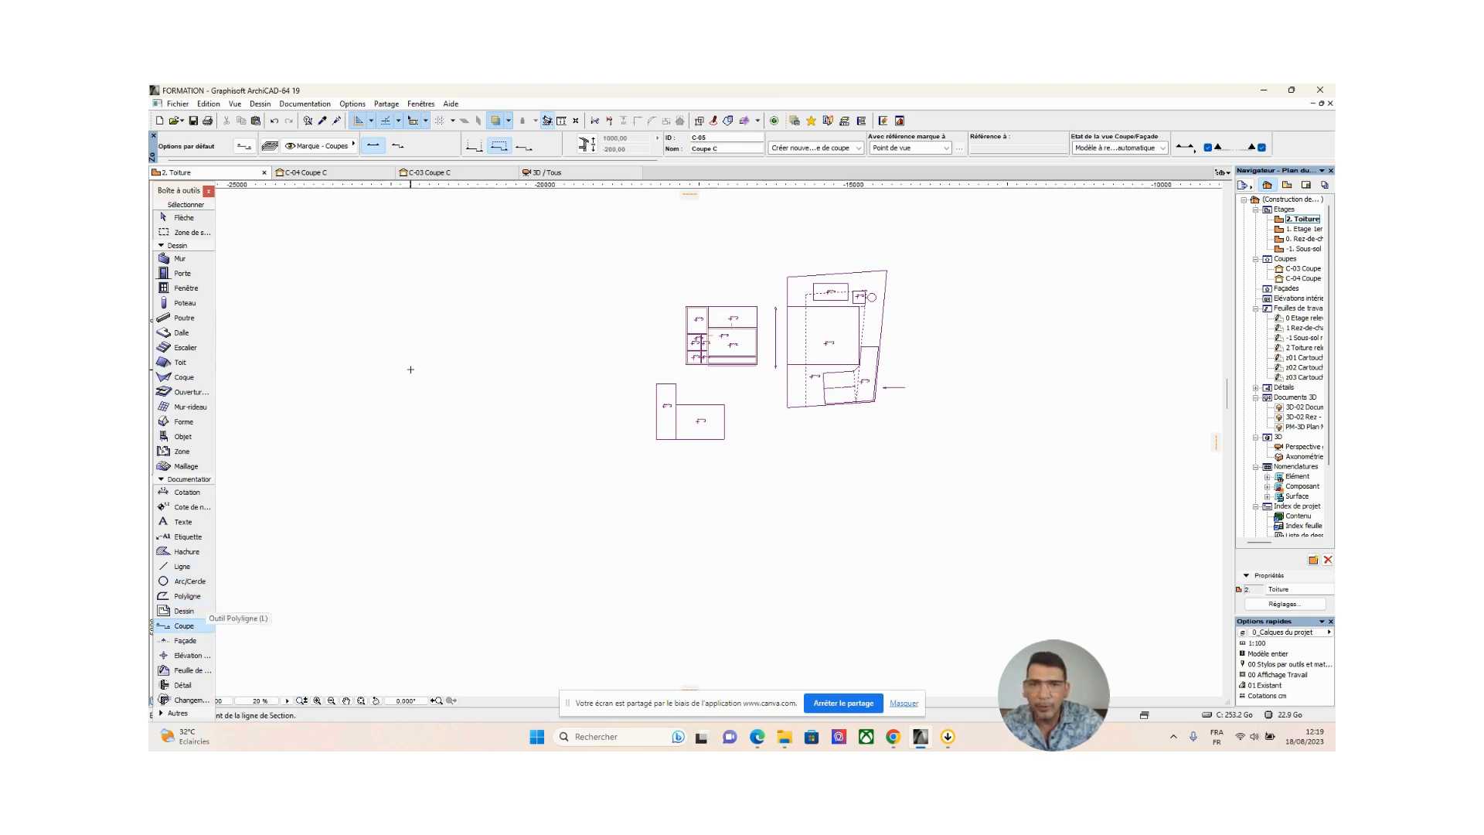
left_click(380, 376)
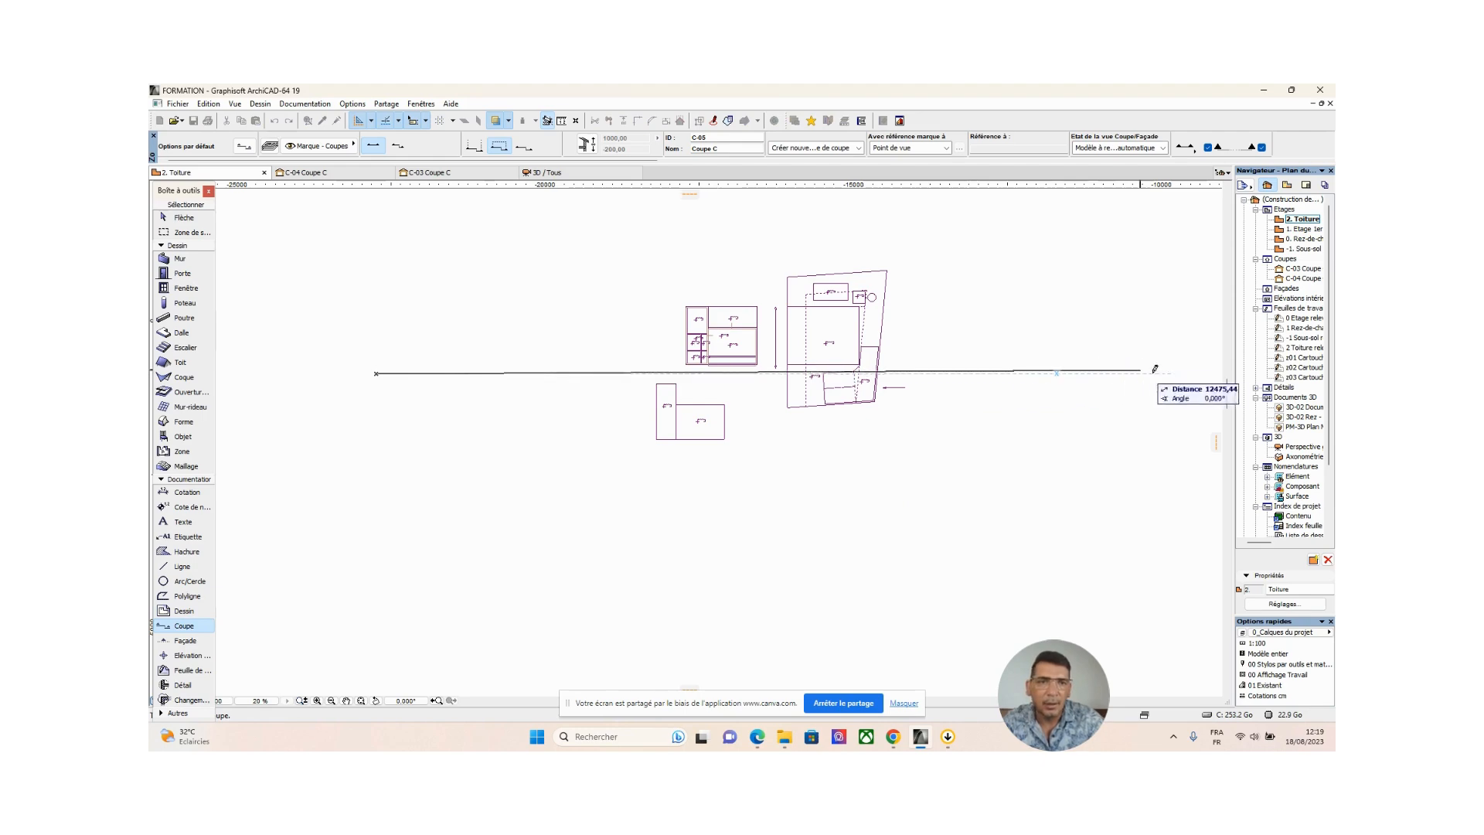
scroll(1156, 370, "down", 3)
middle_click_drag(1156, 371, 909, 389)
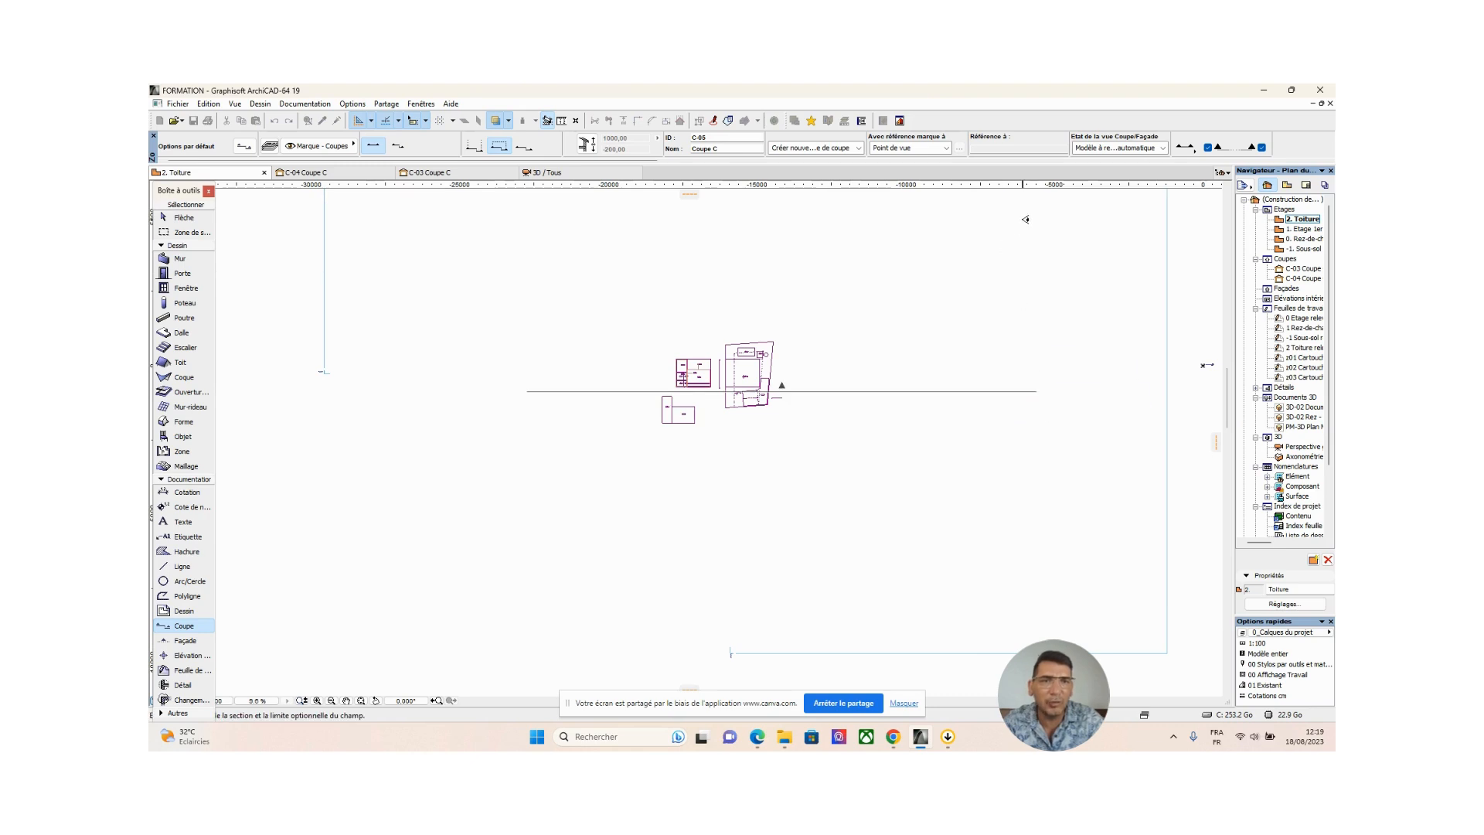
scroll(993, 347, "down", 3)
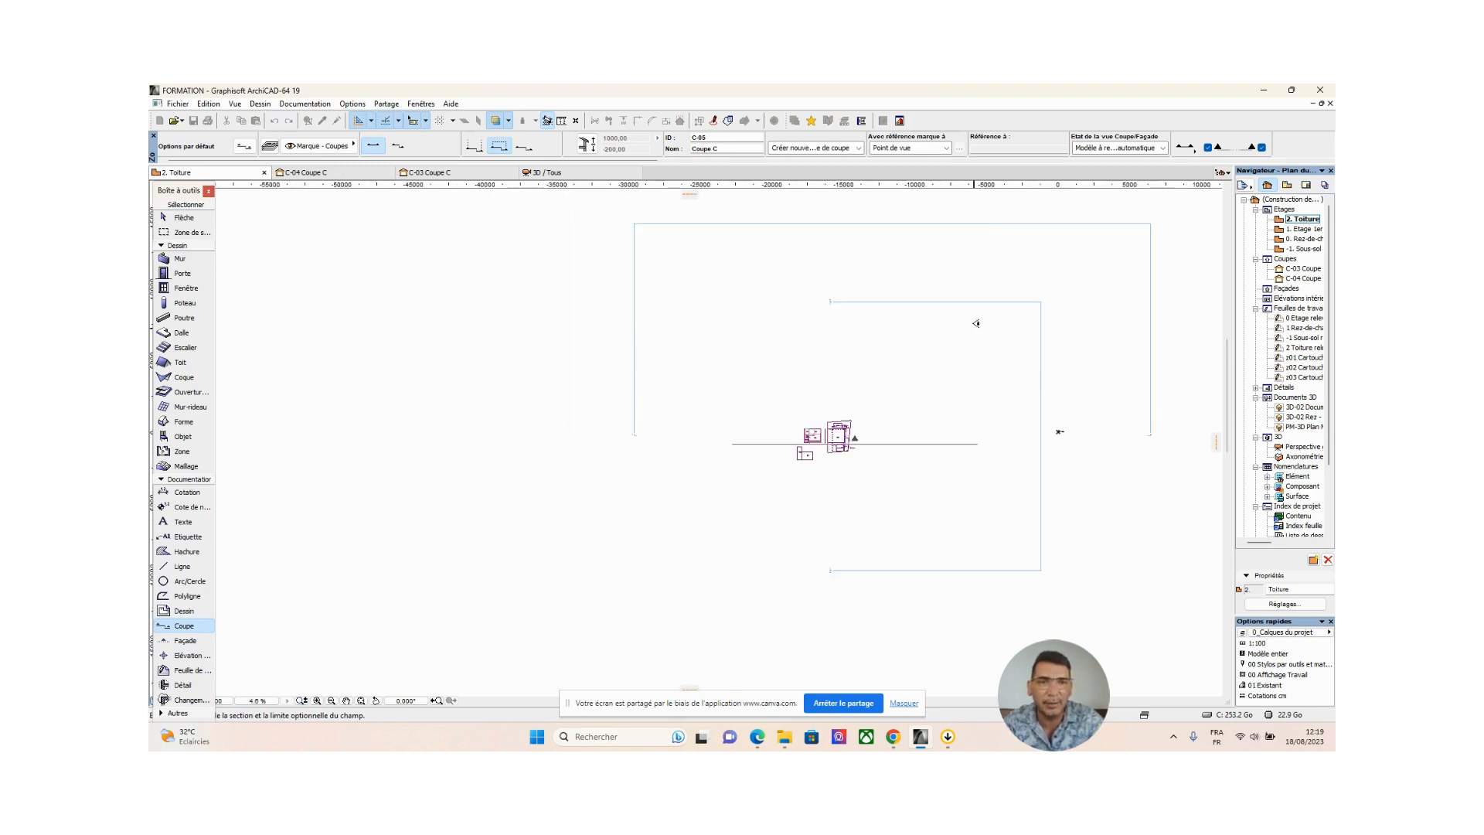
left_click(973, 311)
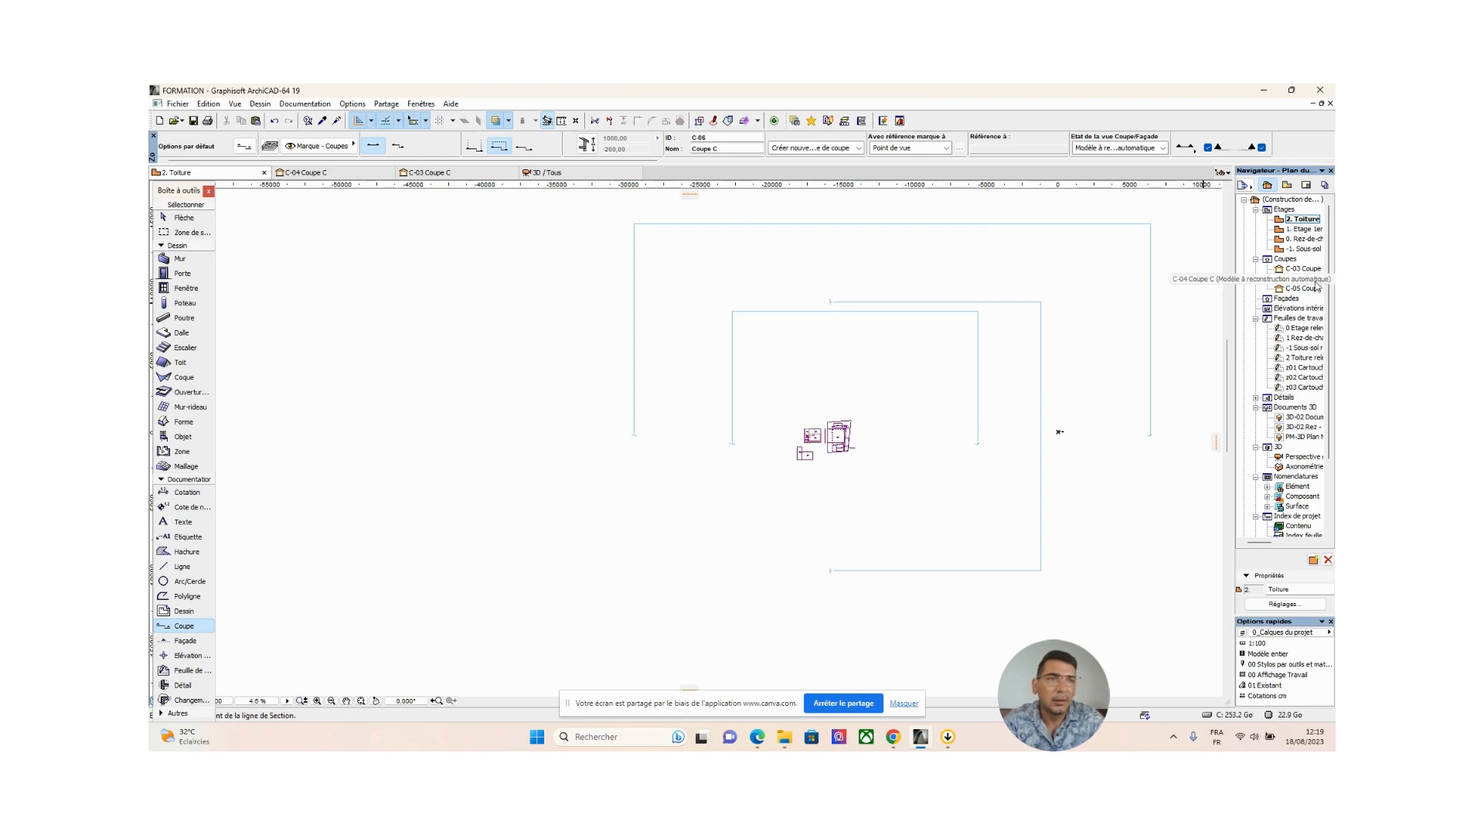
Open the new section C-05 and measure the lower volume's wall height from the ground-floor line to its top corner
double_click(1314, 289)
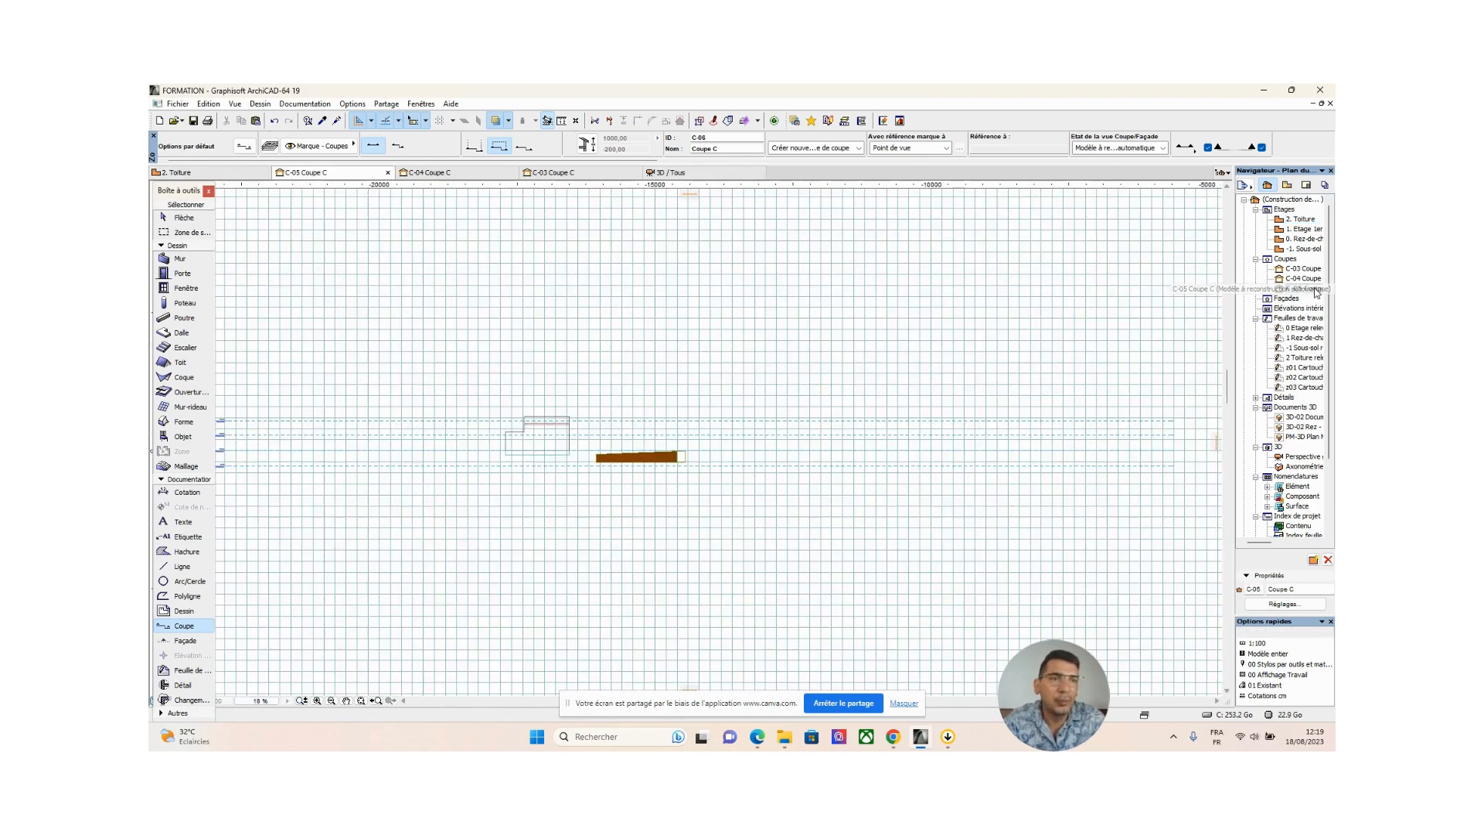
scroll(518, 439, "up", 10)
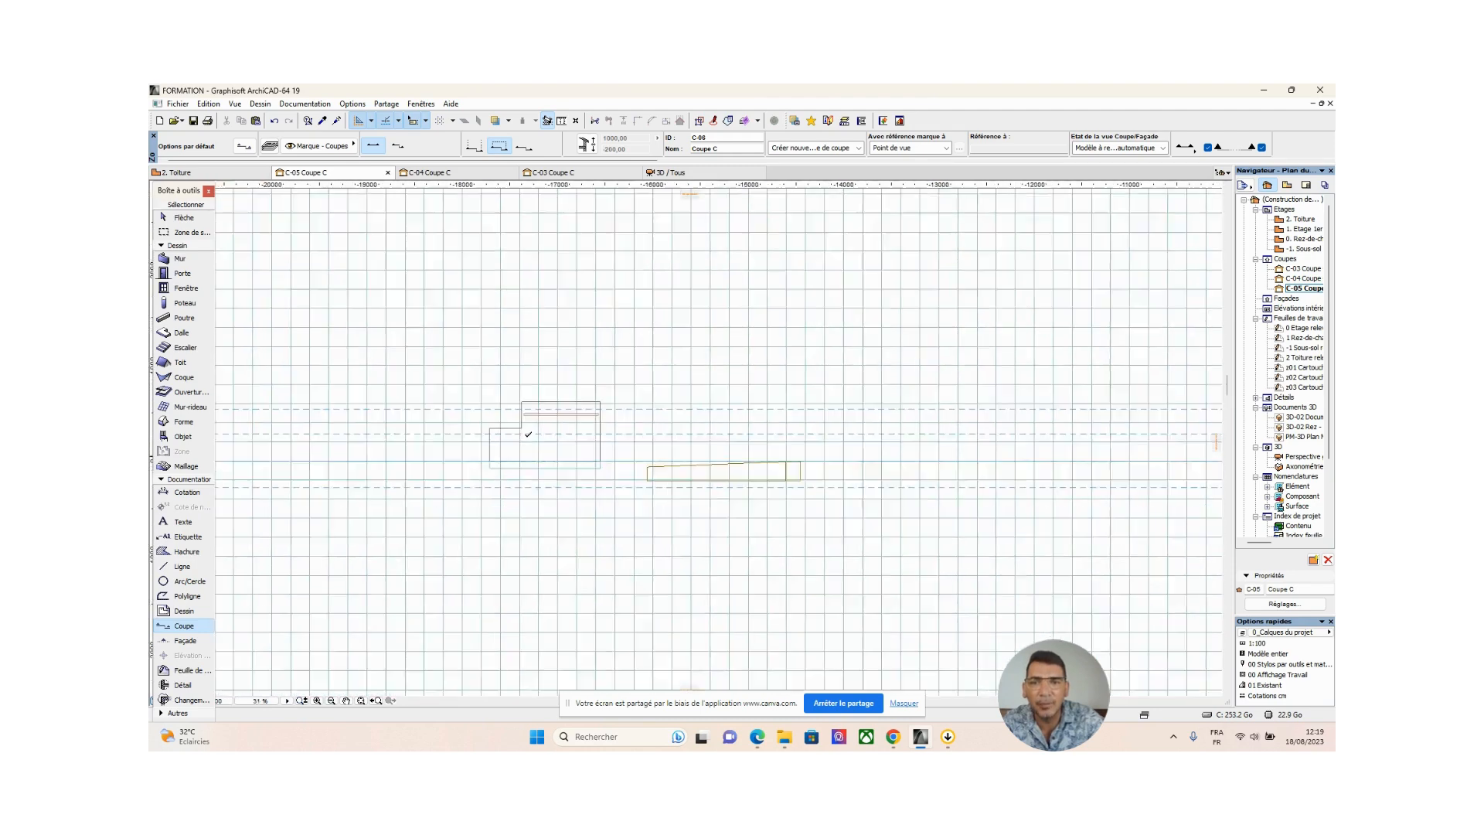
scroll(526, 437, "down", 2)
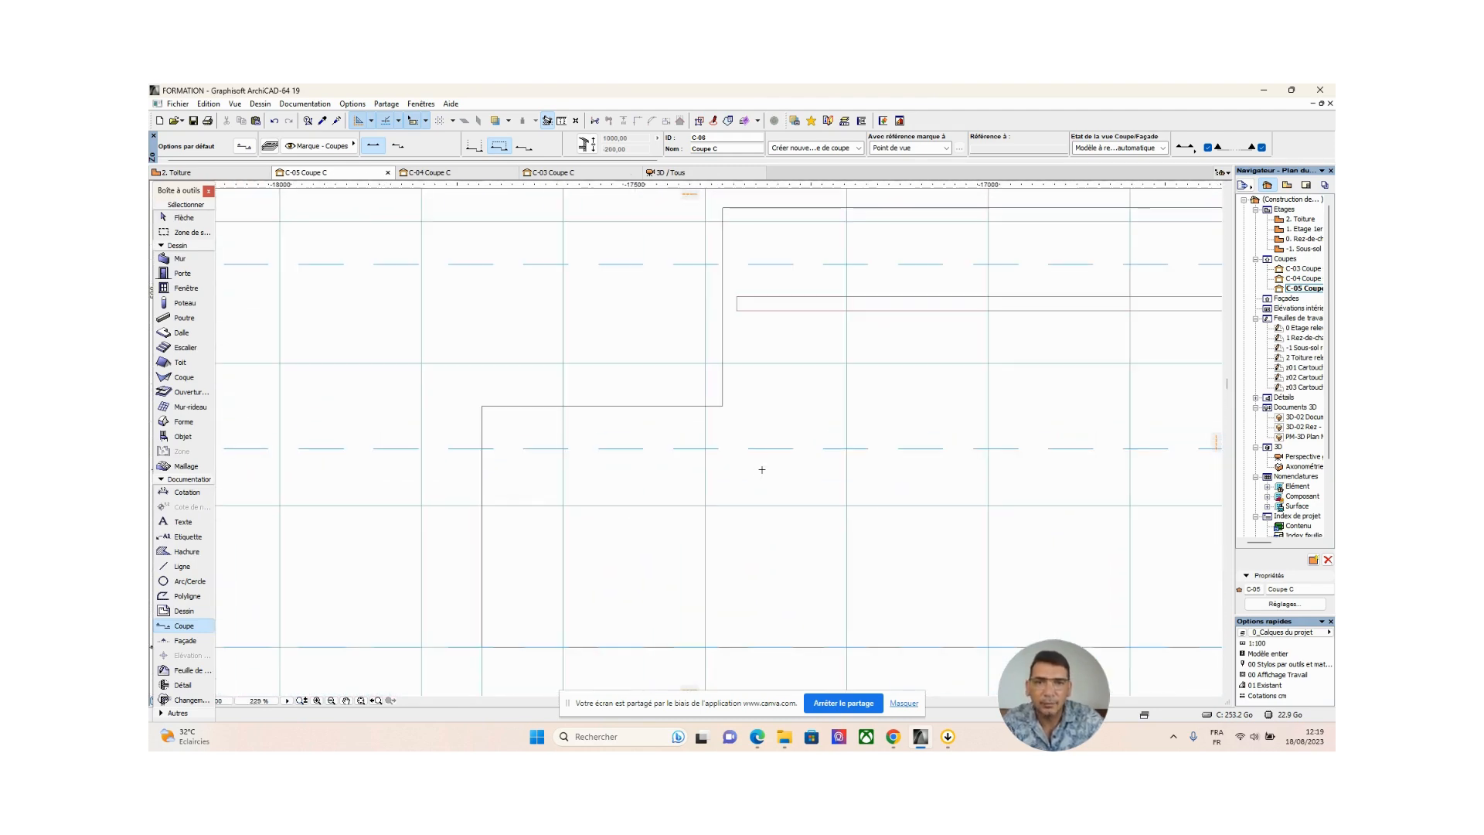
left_click(183, 218)
scroll(562, 453, "down", 1)
middle_click_drag(562, 454, 497, 400)
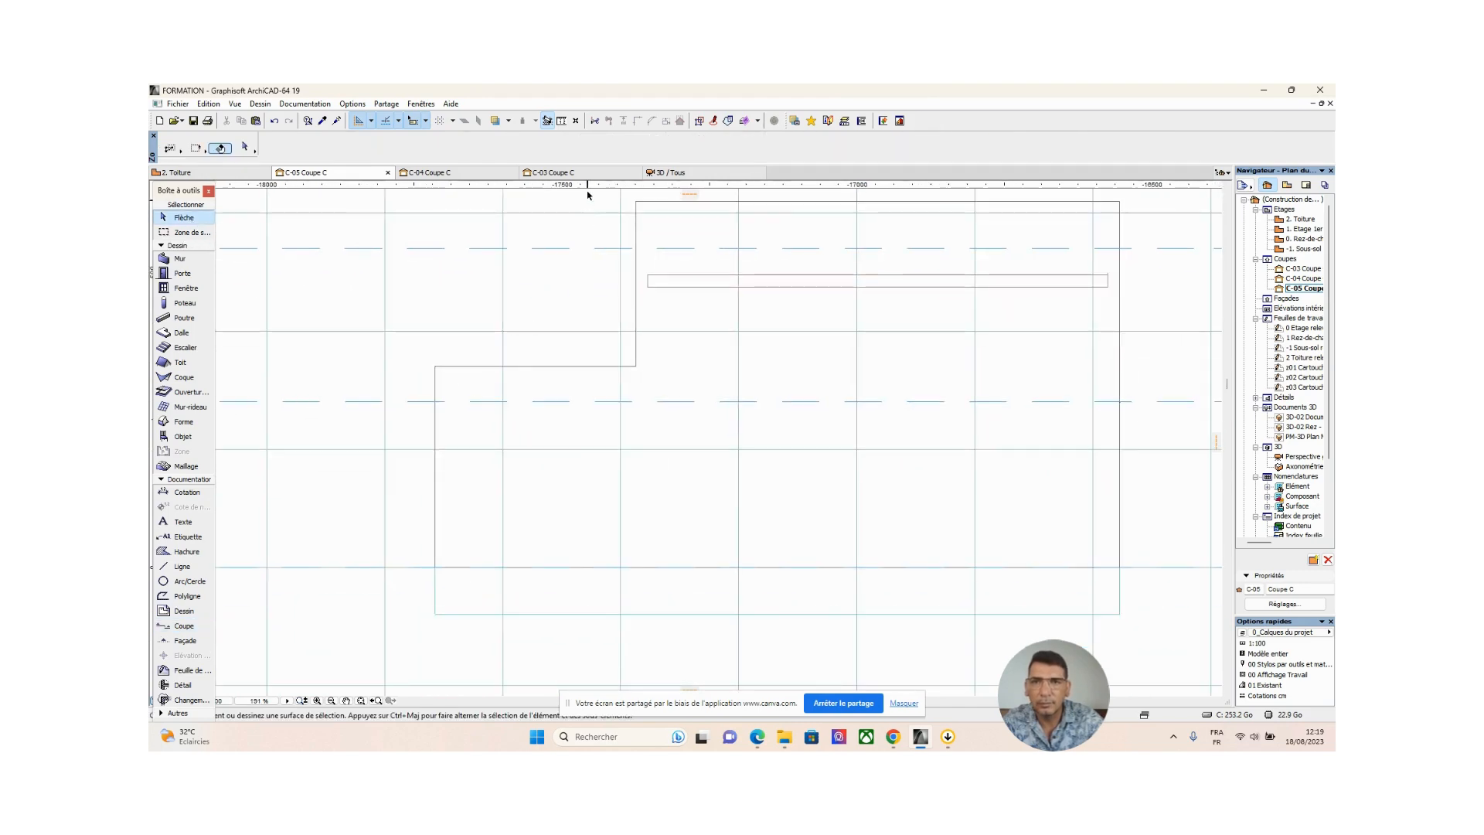
left_click(562, 121)
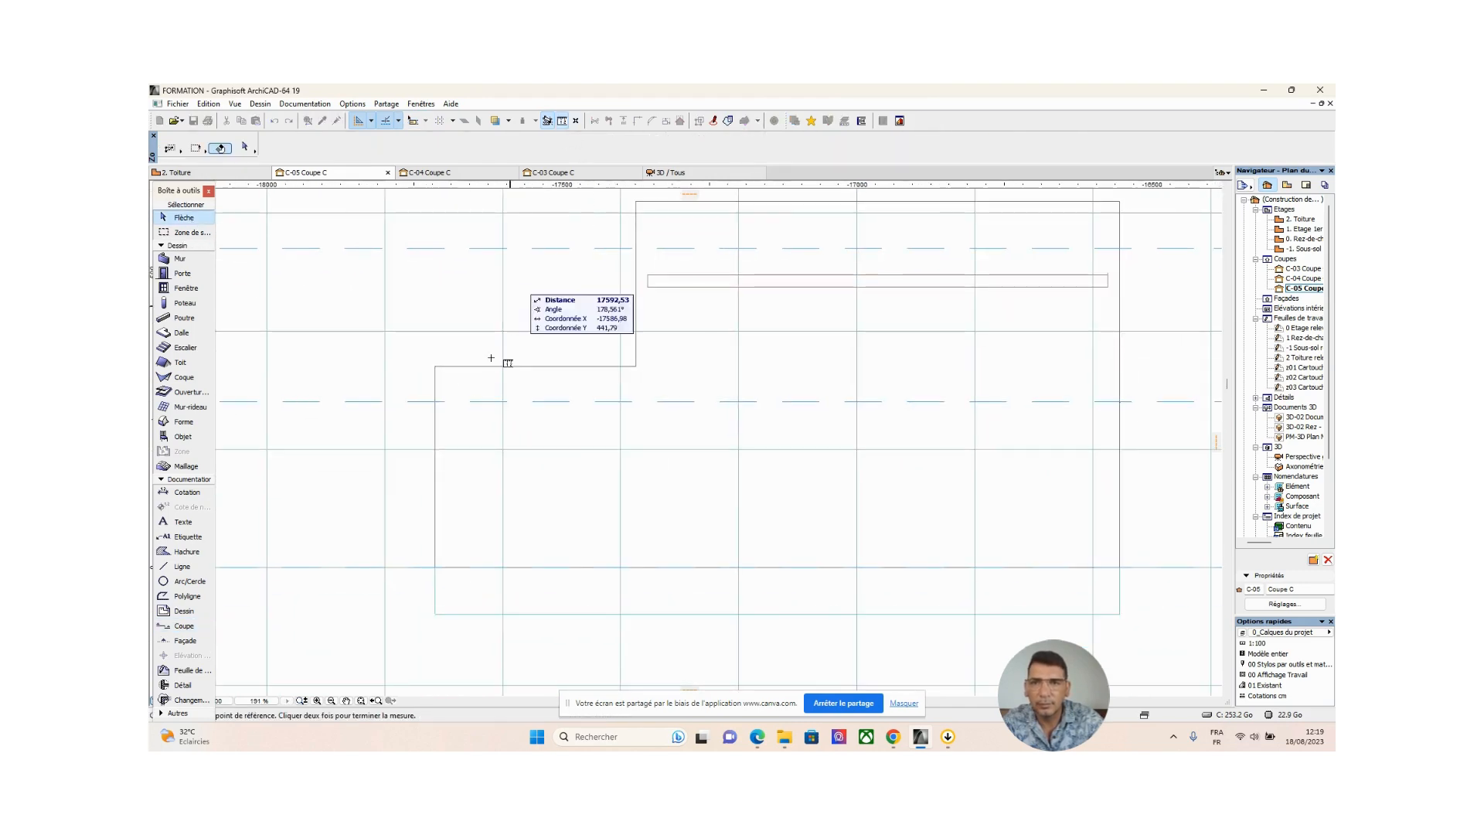
left_click(435, 566)
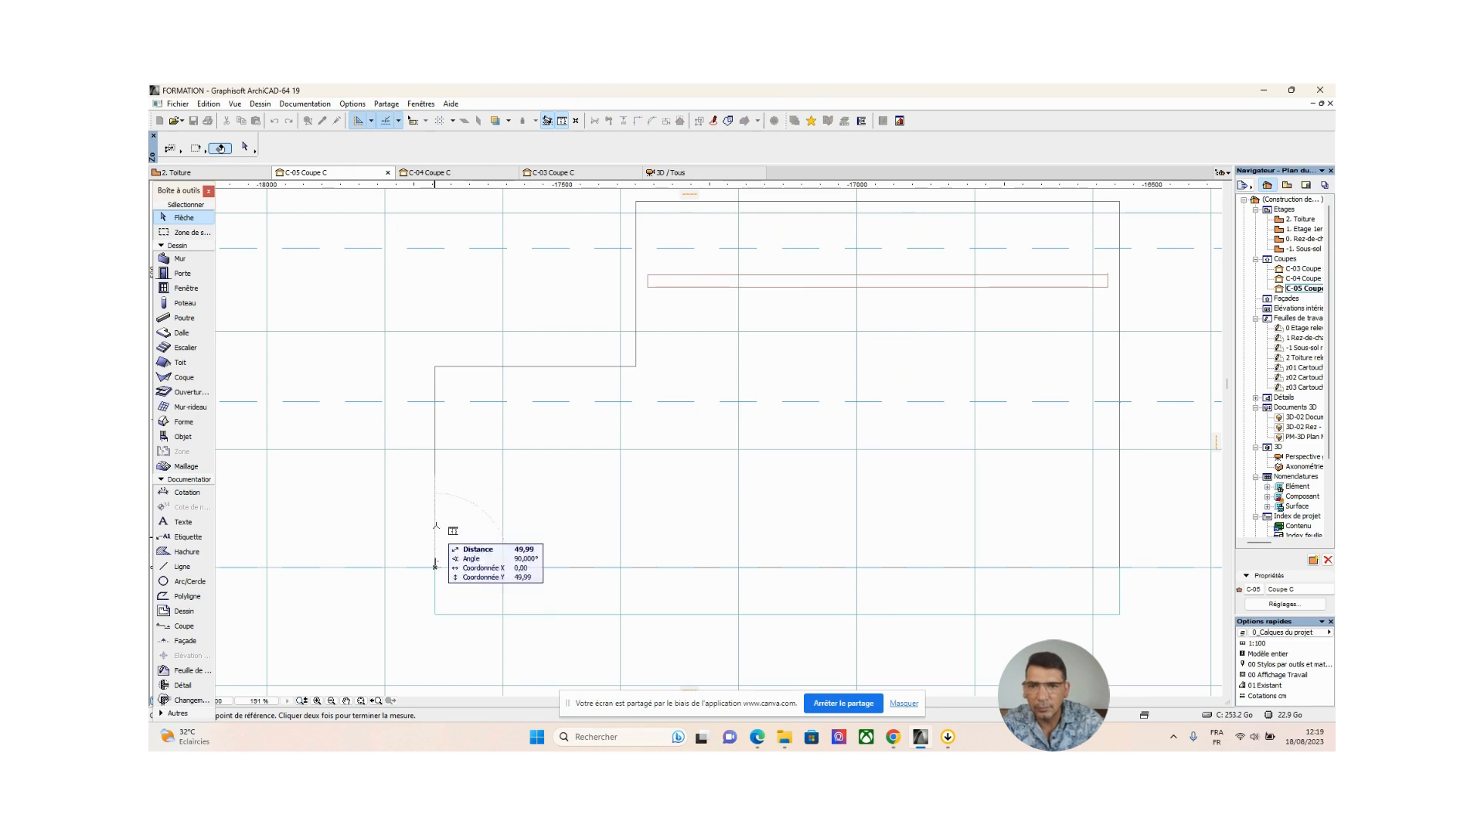
right_click(436, 421)
left_click(479, 483)
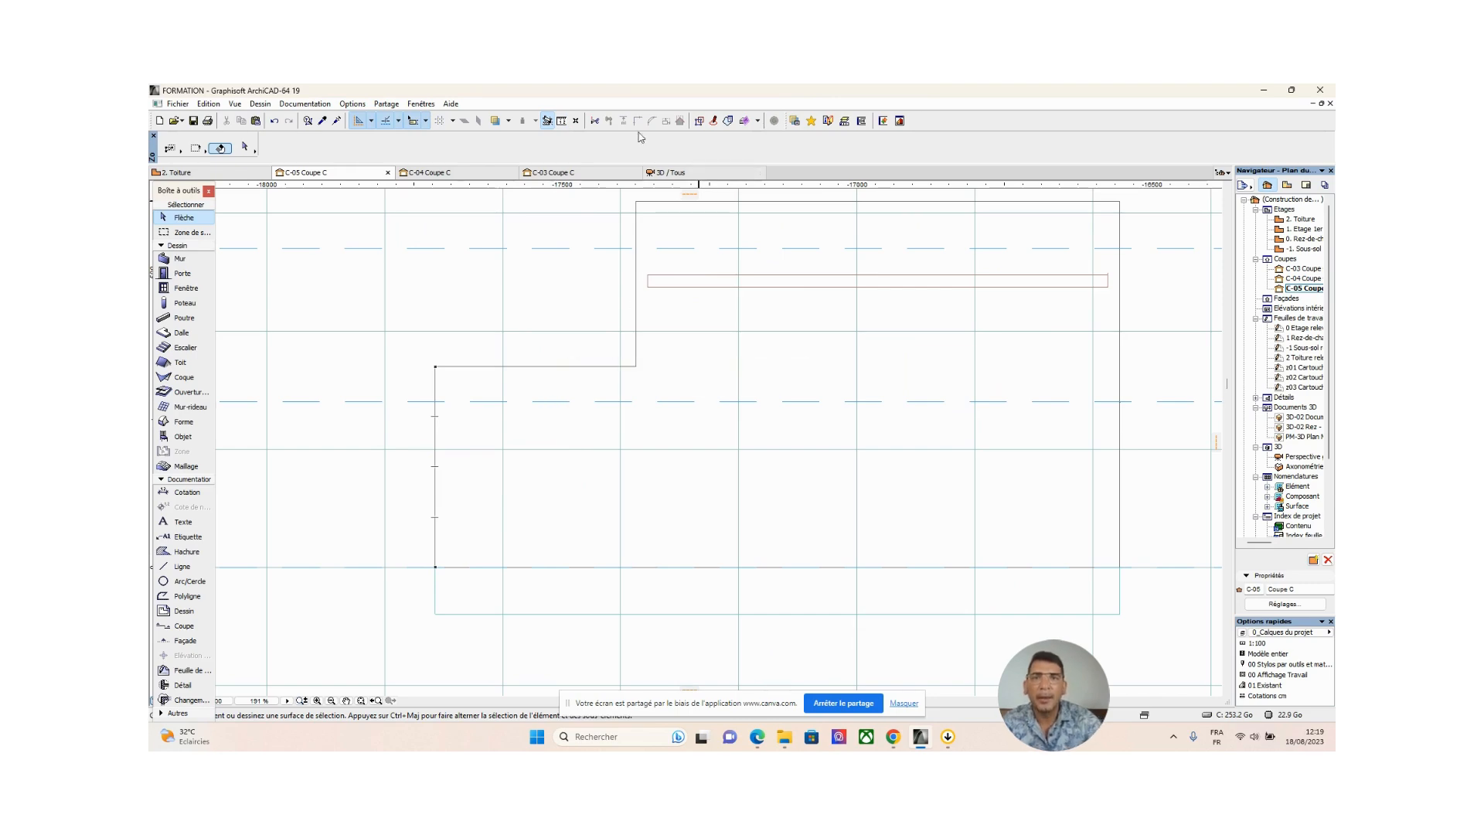
Measure the vertical distance from the upper roof's lower edge to the first-floor level line in section C-05
left_click(562, 121)
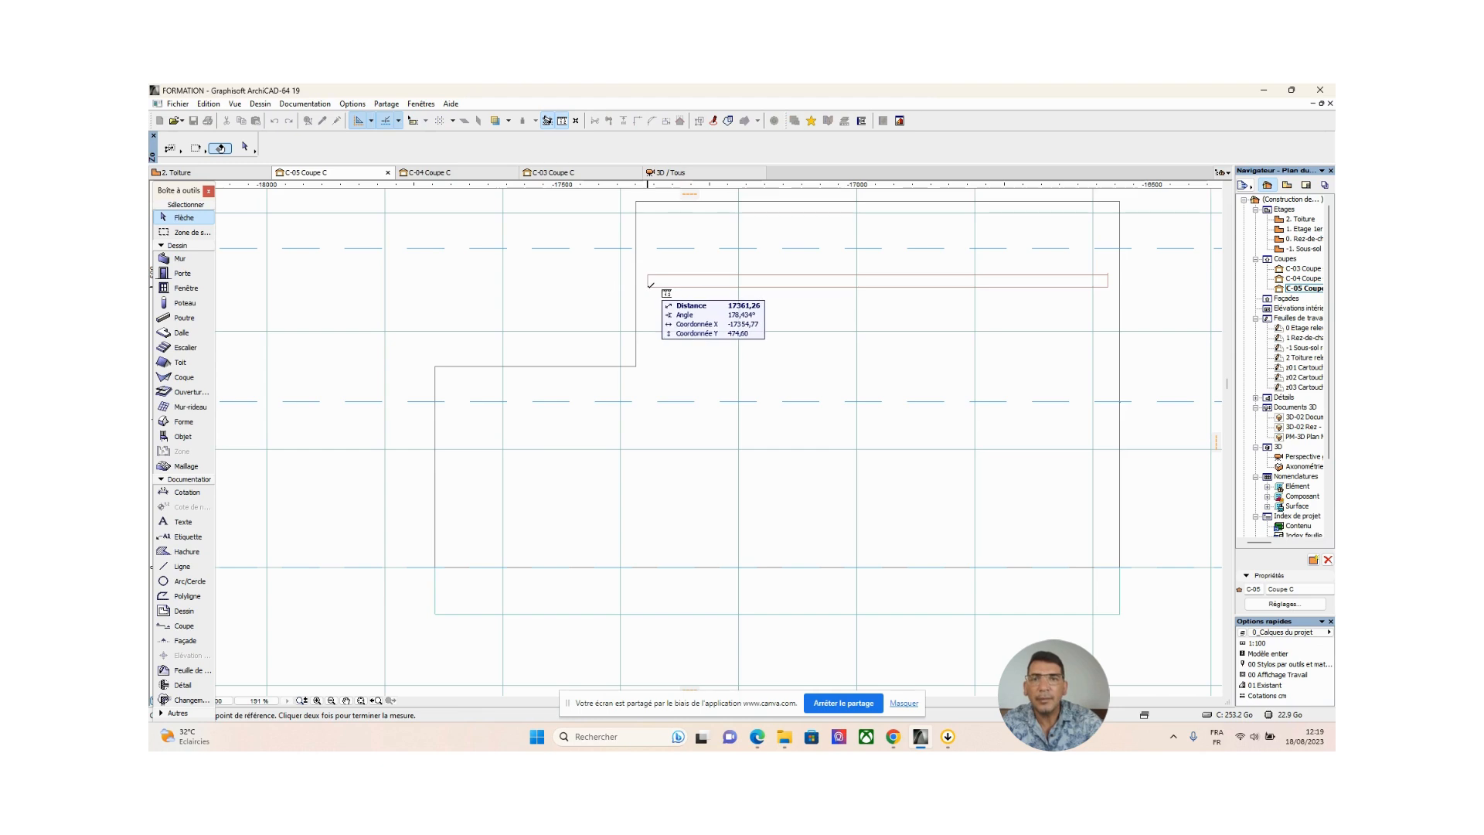
left_click(647, 287)
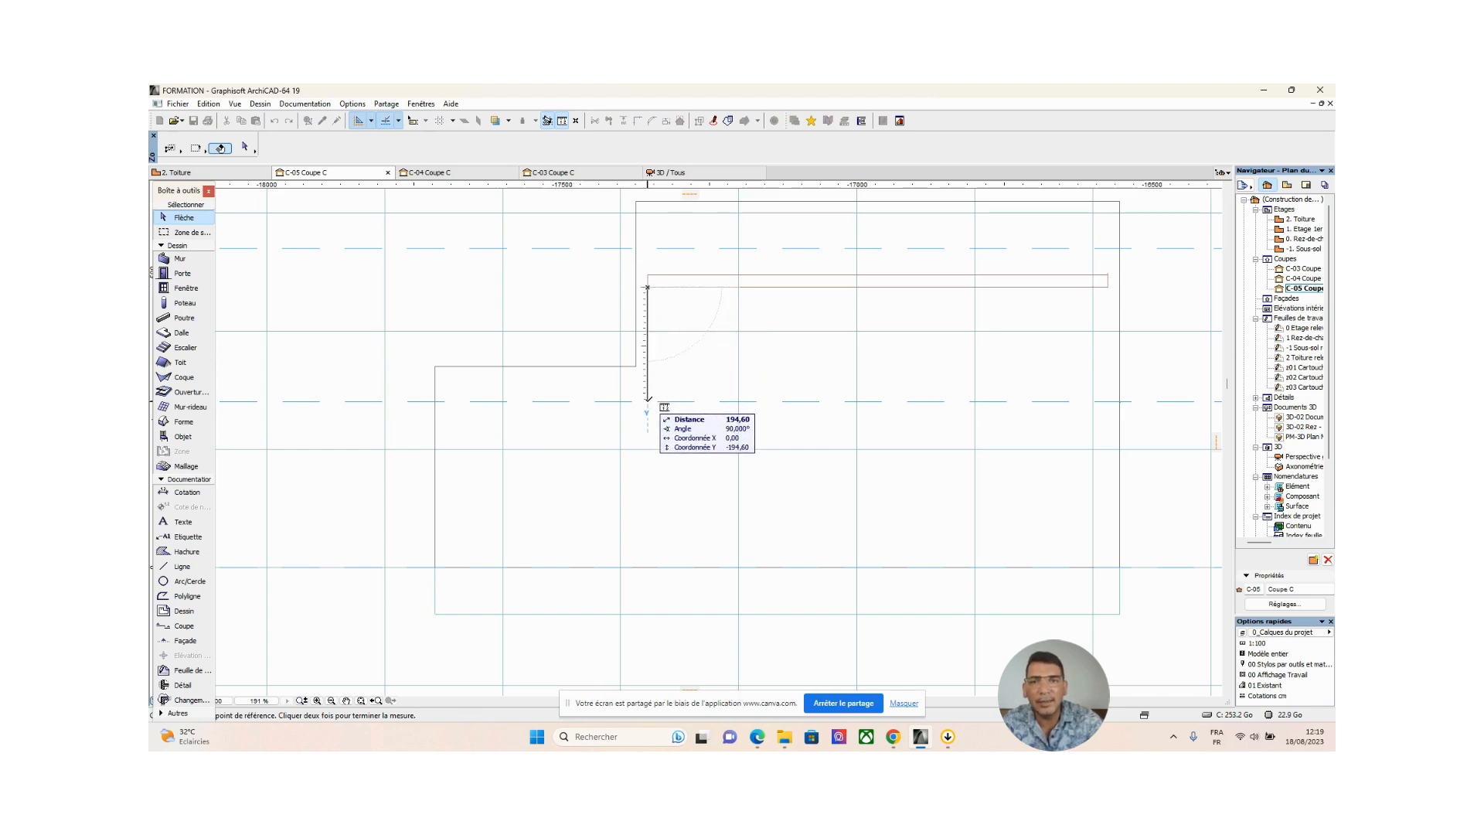
left_click(647, 401)
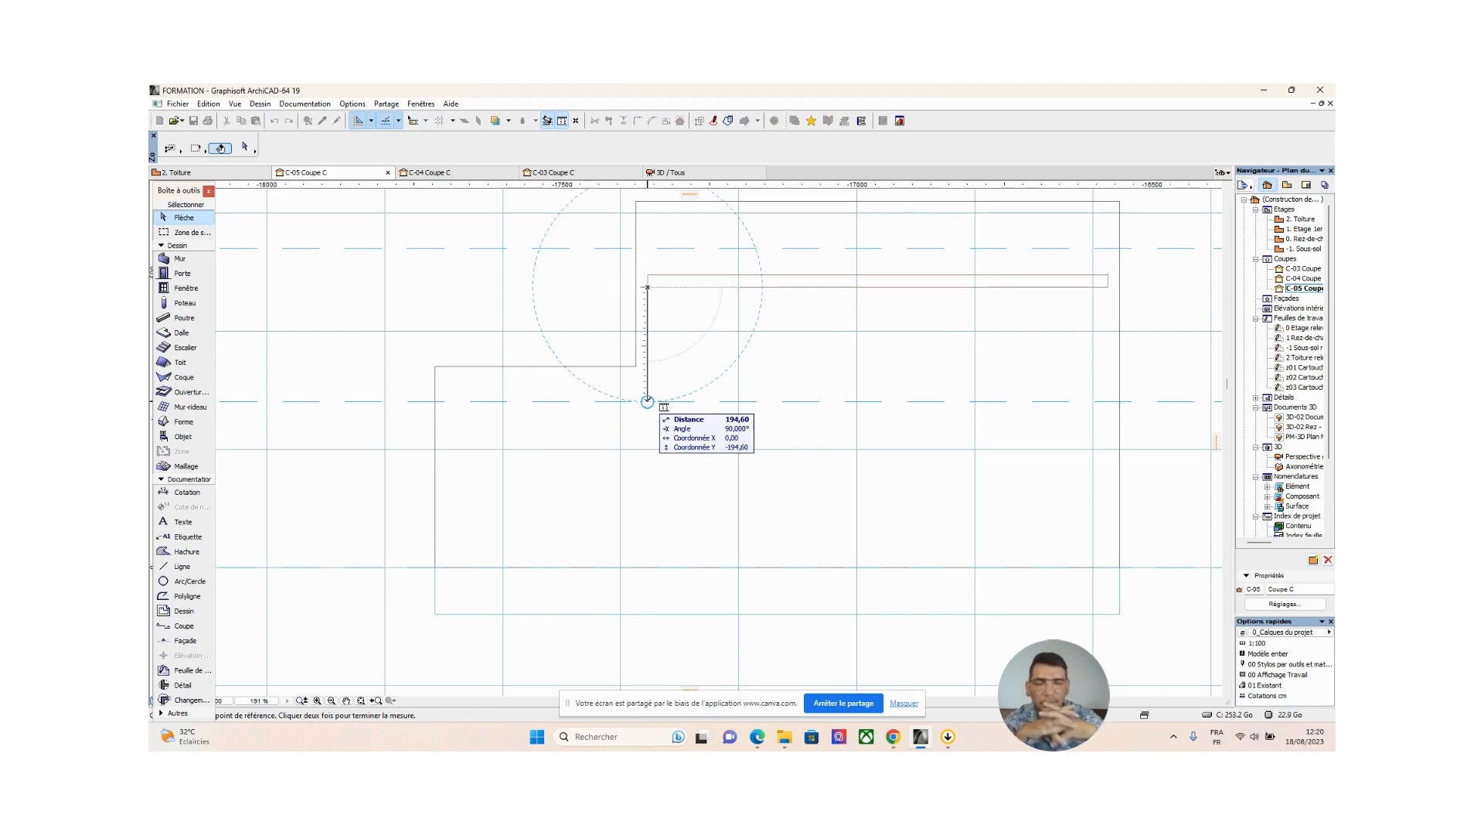
right_click(562, 317)
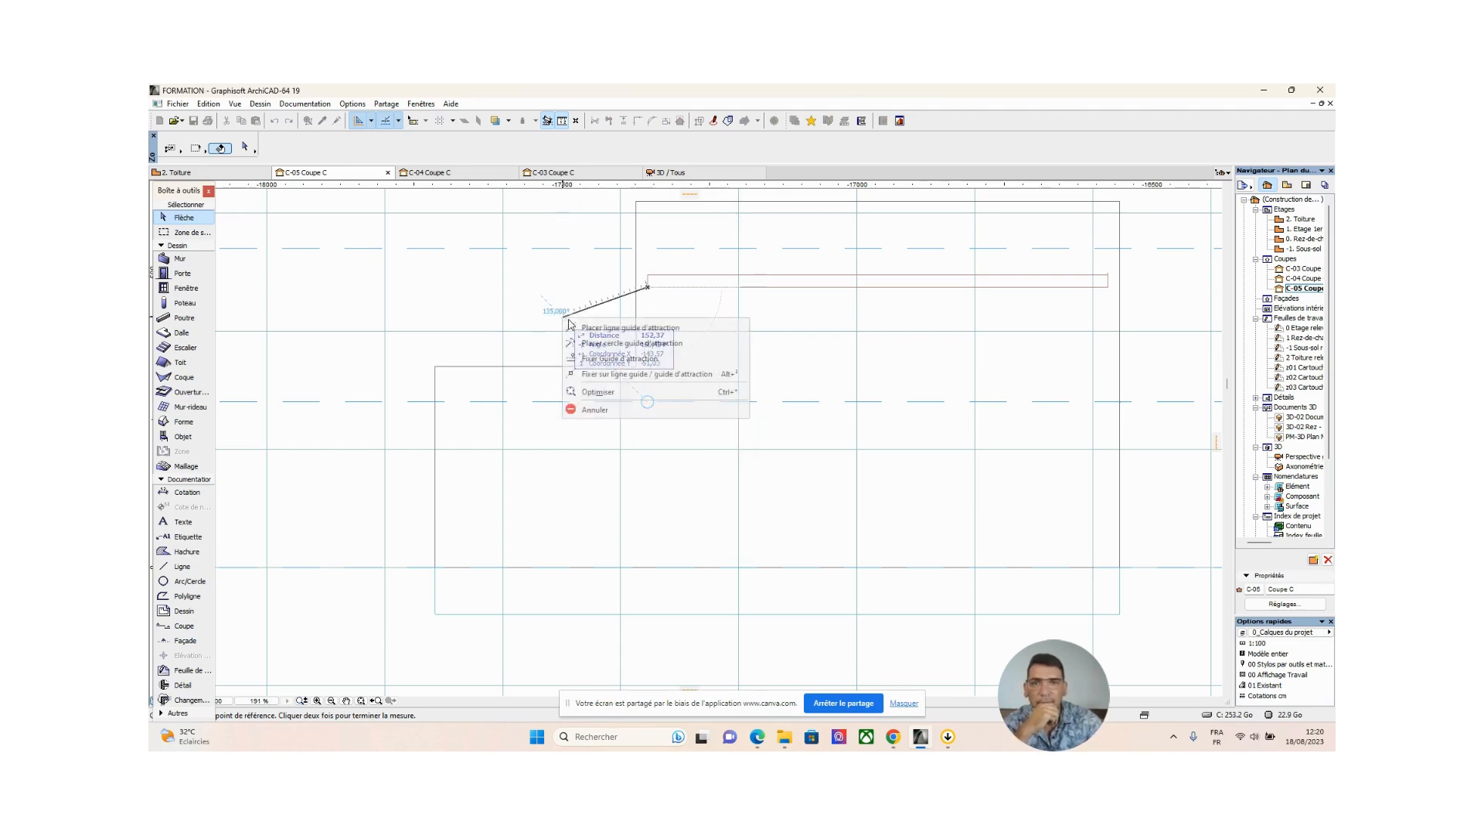
left_click(595, 403)
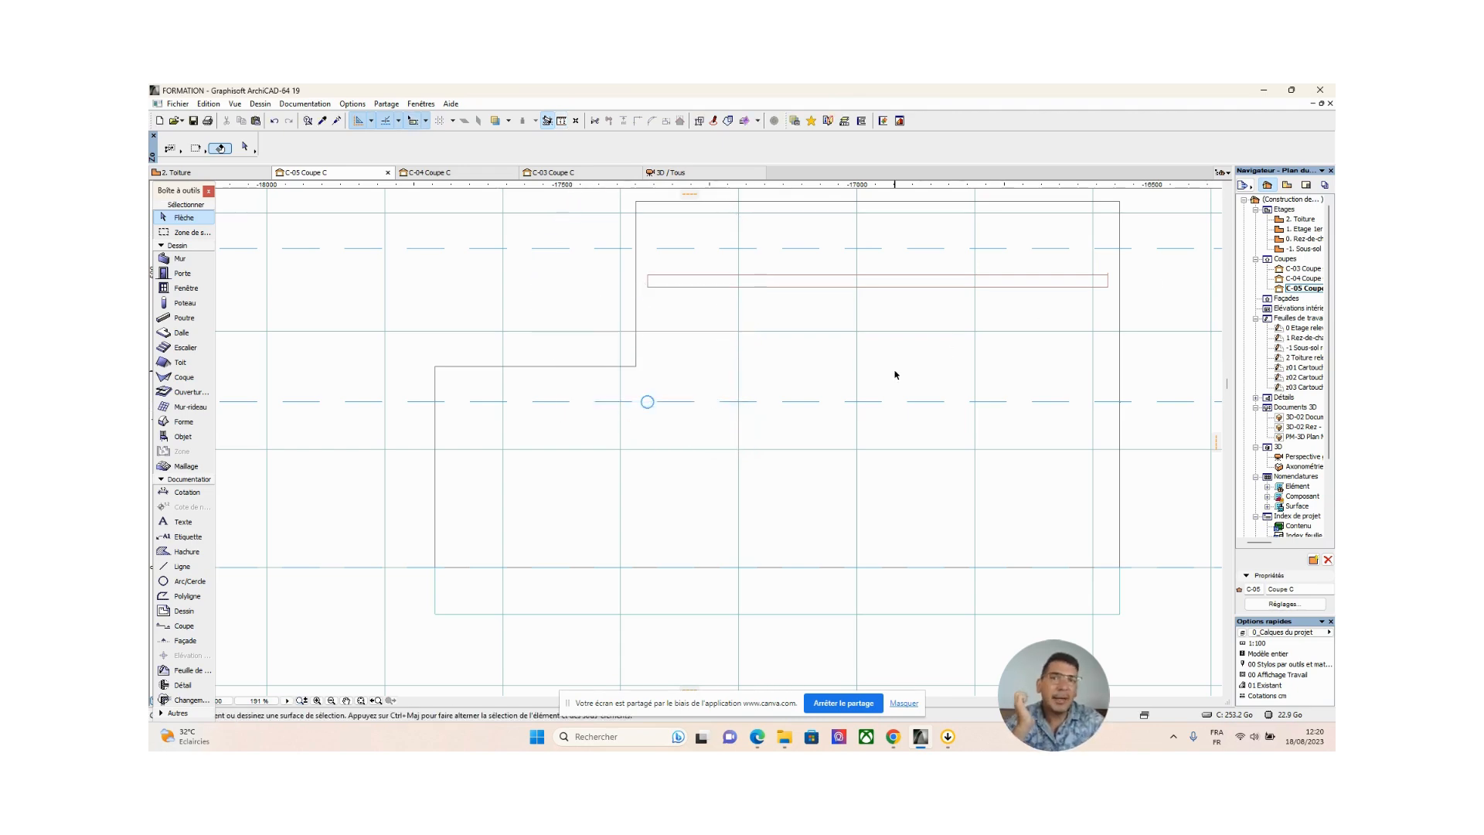
Compare the roof and building outline across sections C-03, C-04 and C-05, and return to the 3D perspective
scroll(894, 370, "down", 5)
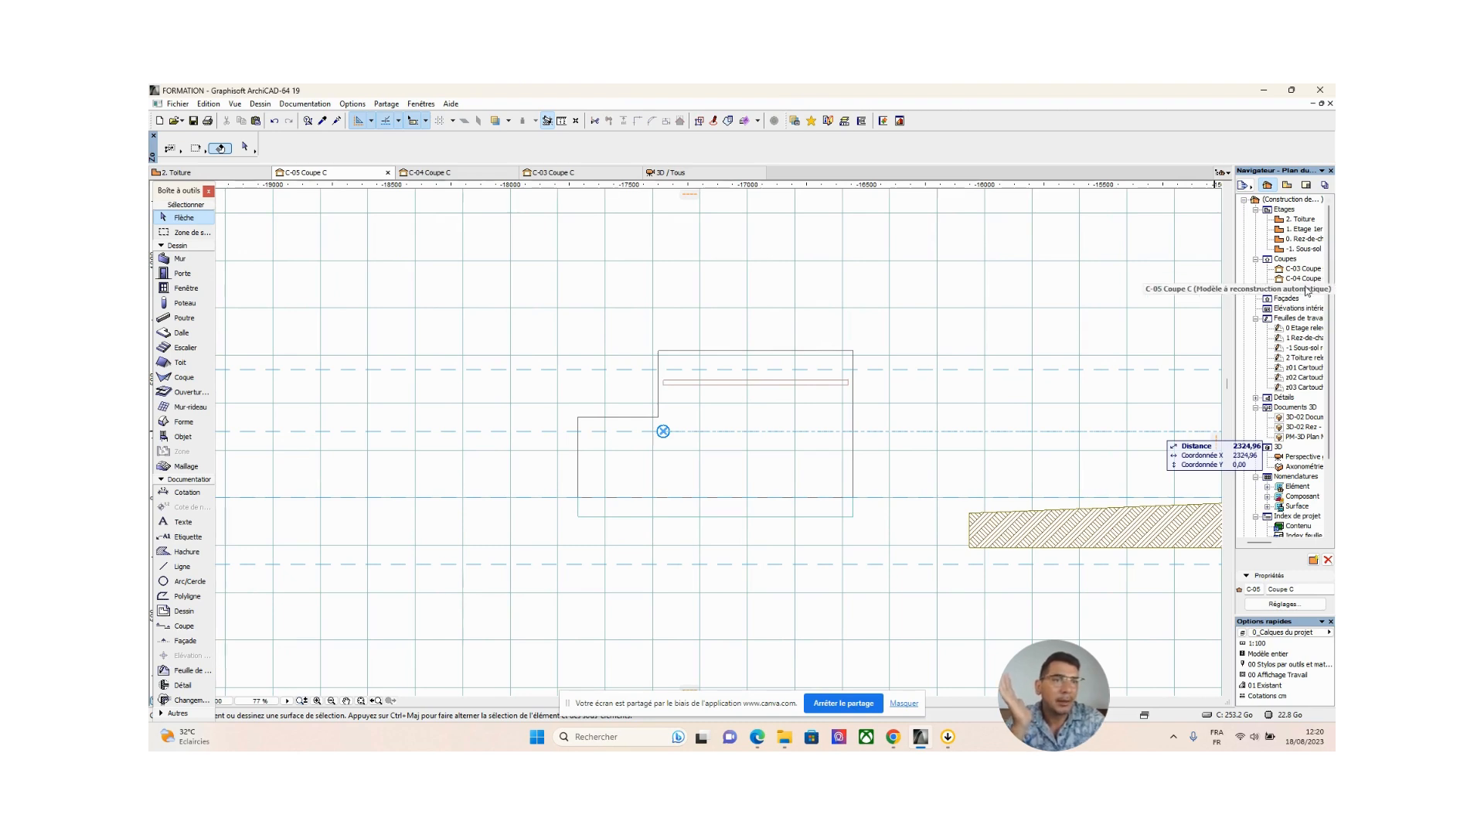
double_click(1306, 280)
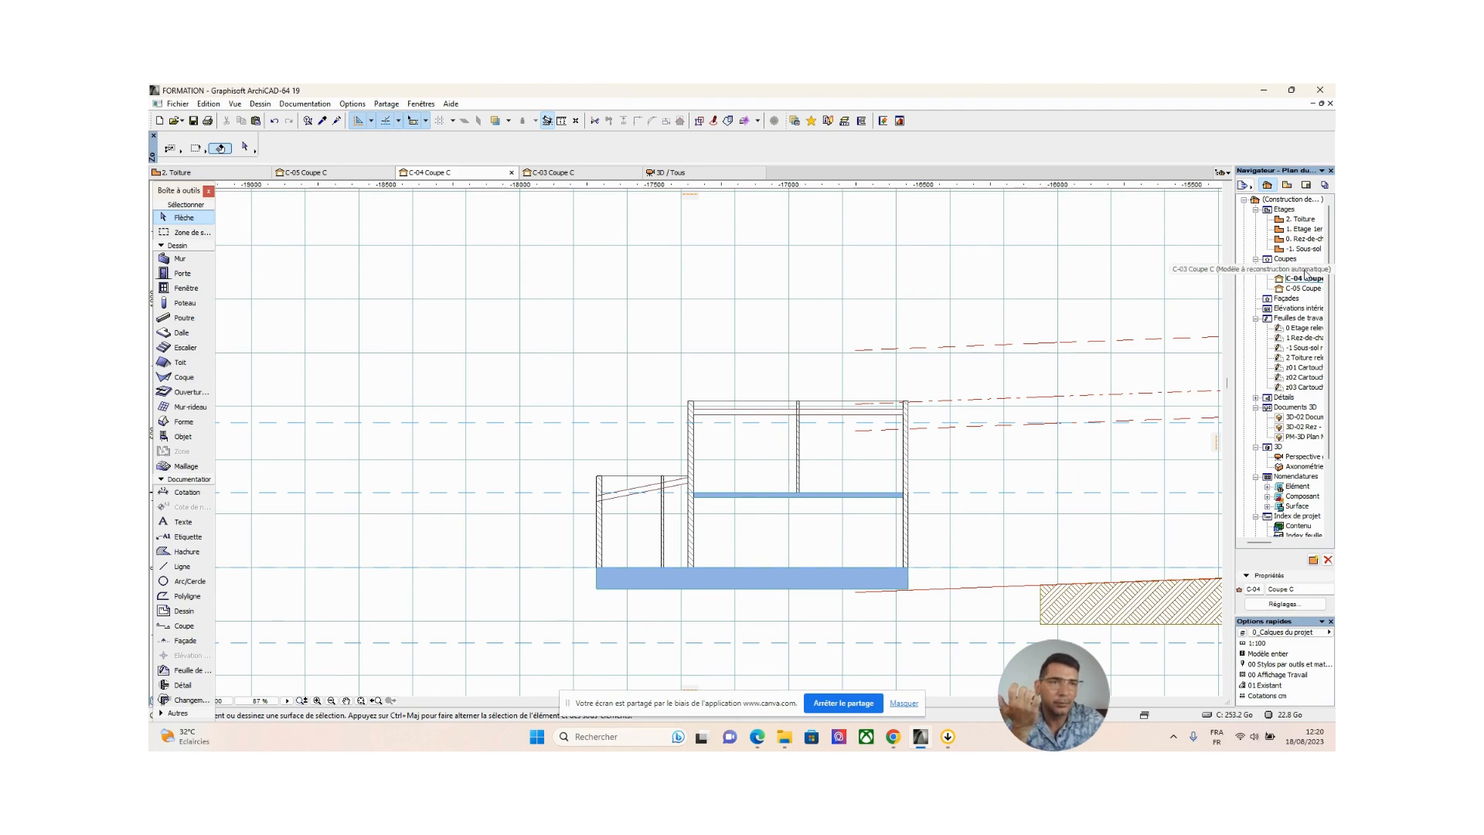
double_click(1301, 271)
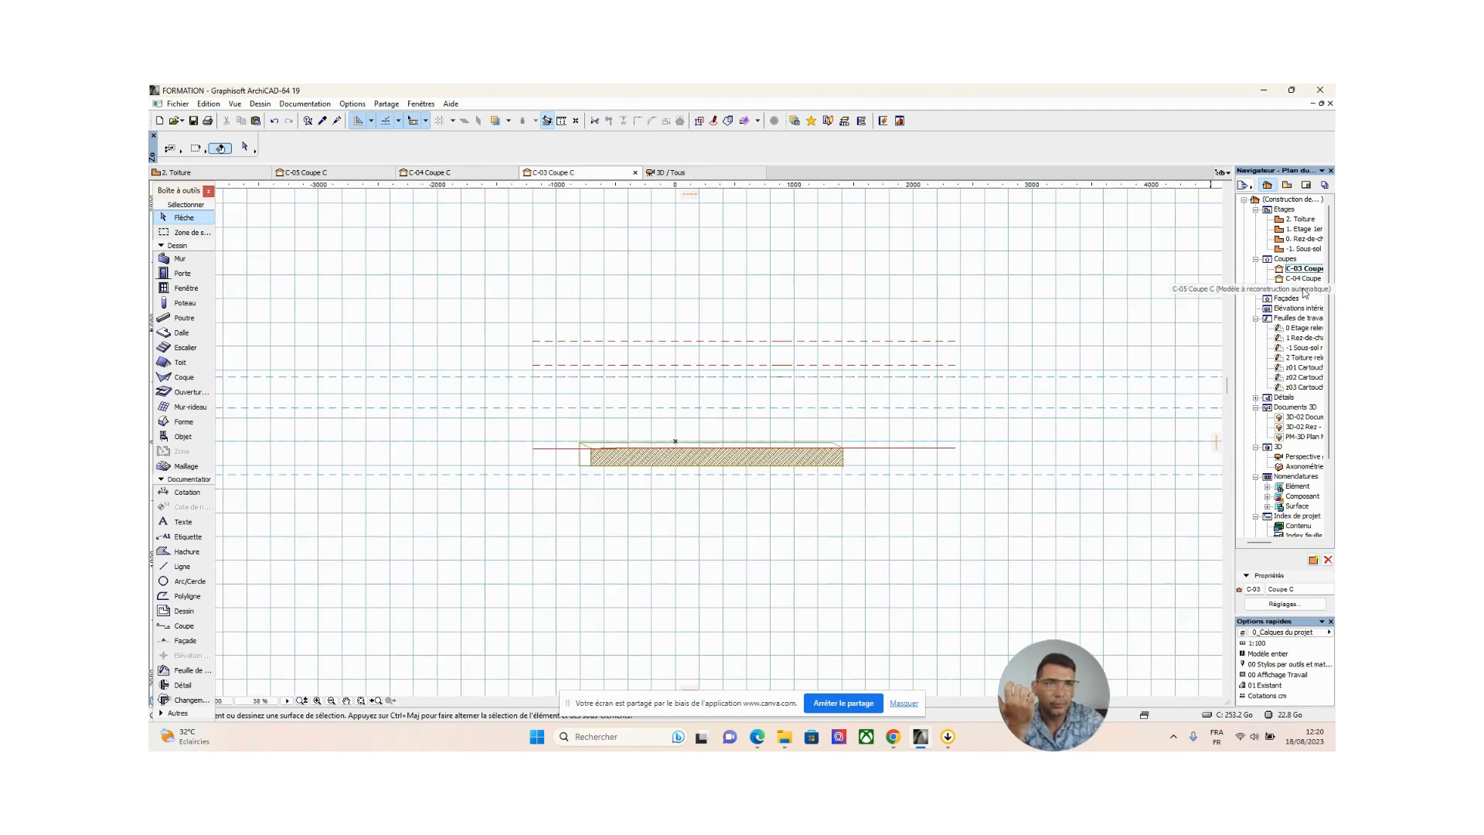
double_click(1306, 289)
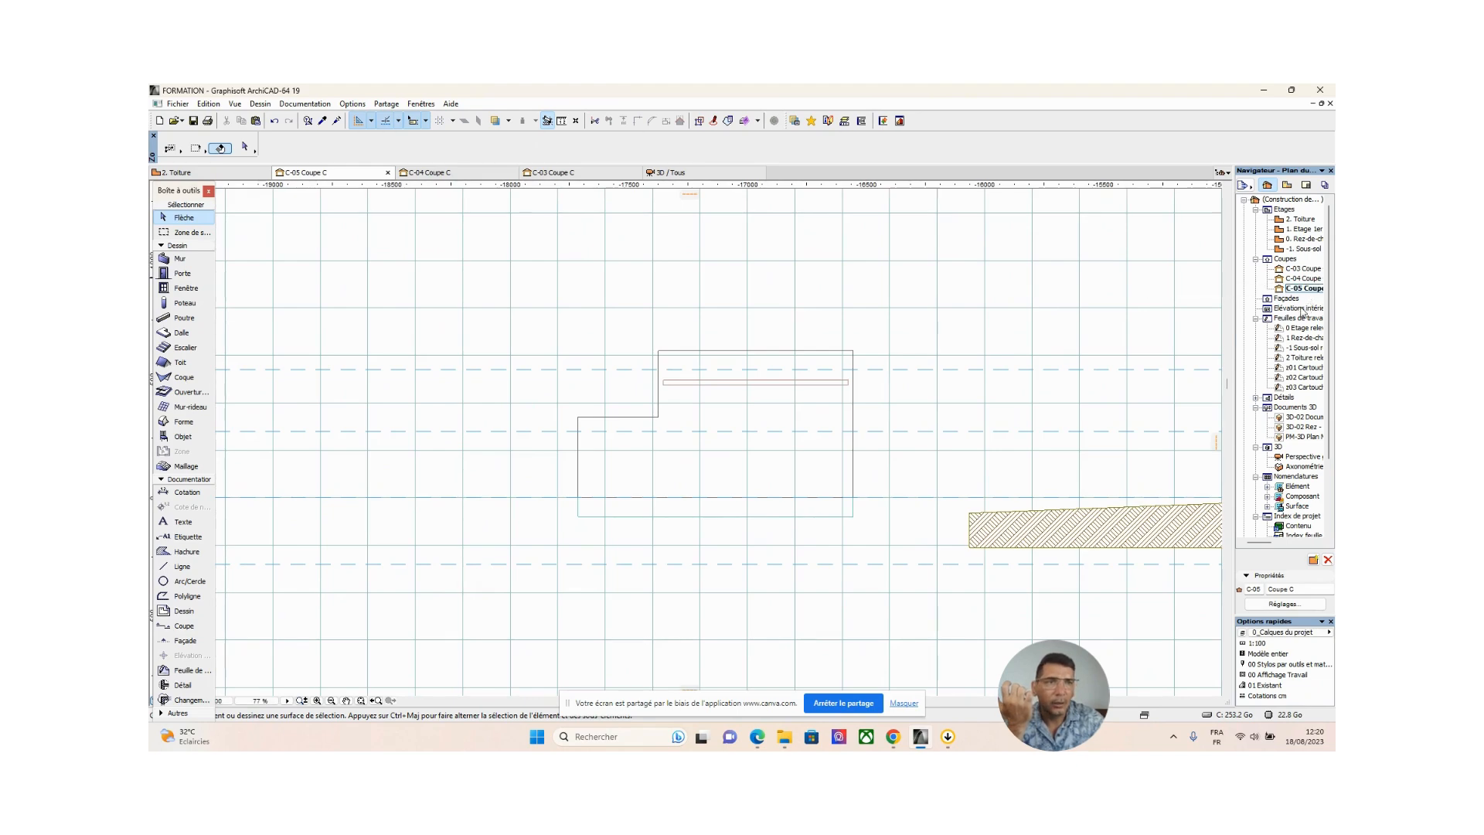
double_click(1306, 279)
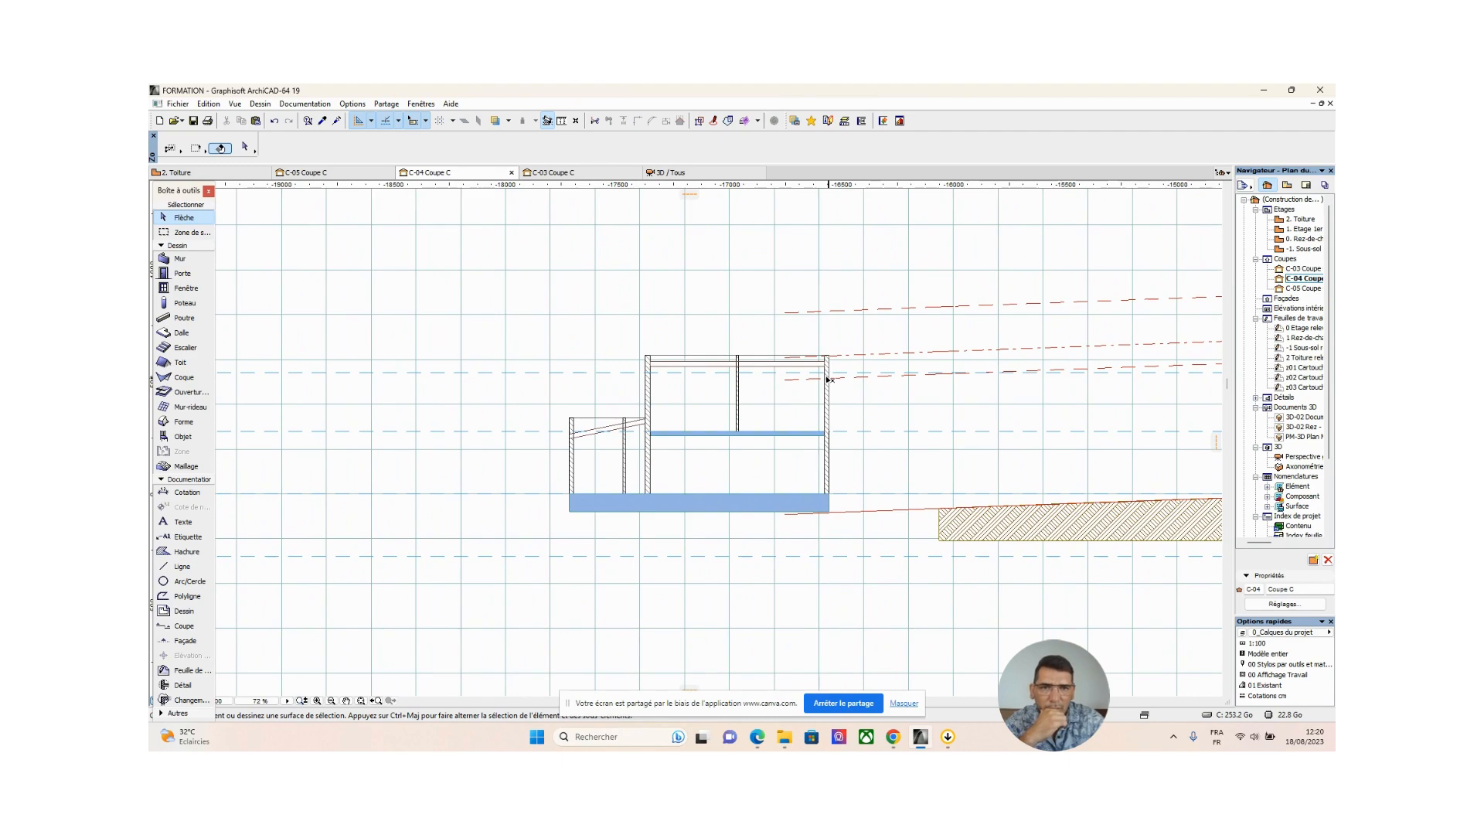
left_click(808, 380)
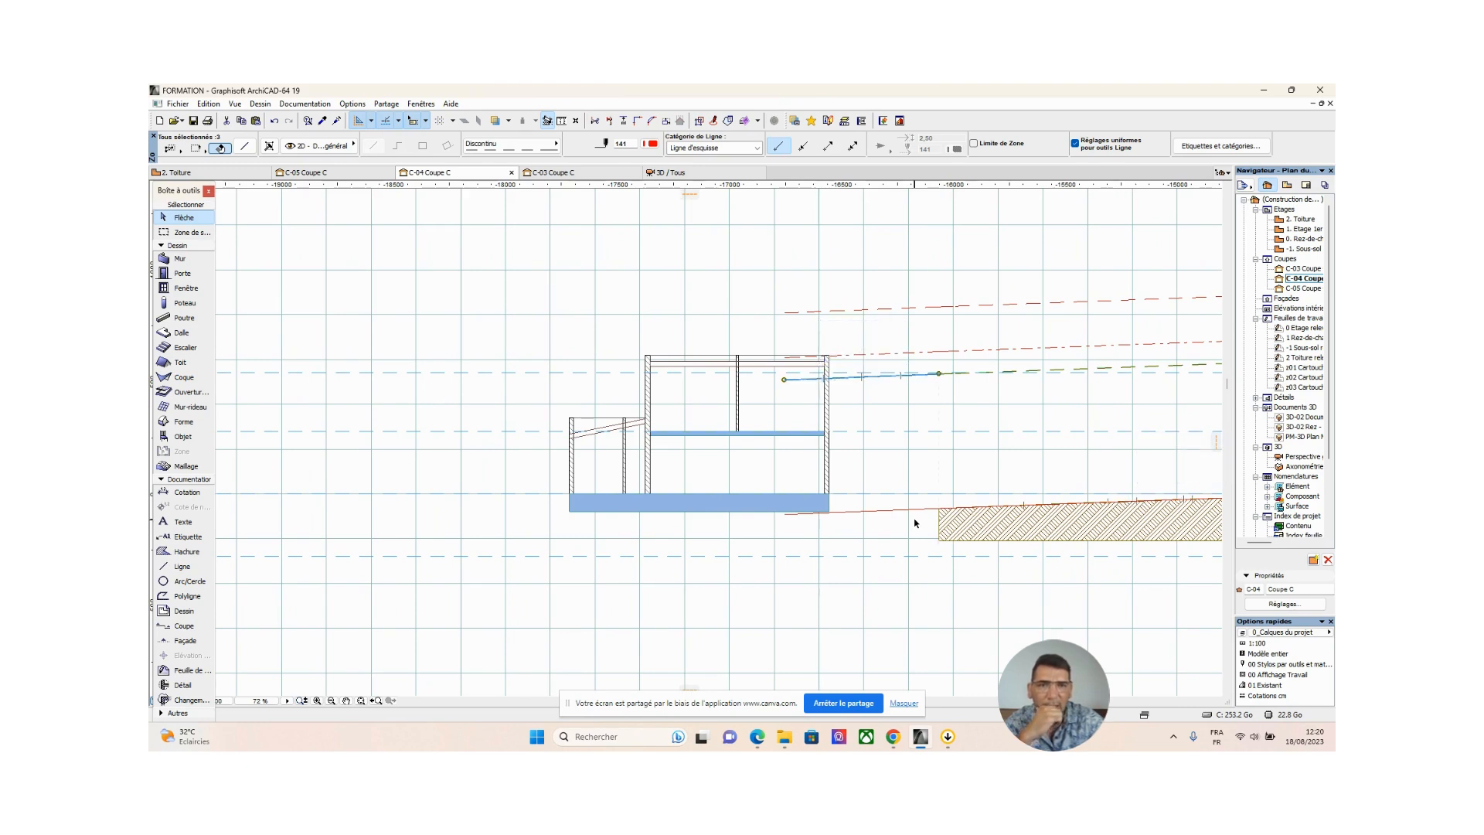
scroll(915, 523, "down", 2)
scroll(915, 523, "up", 1)
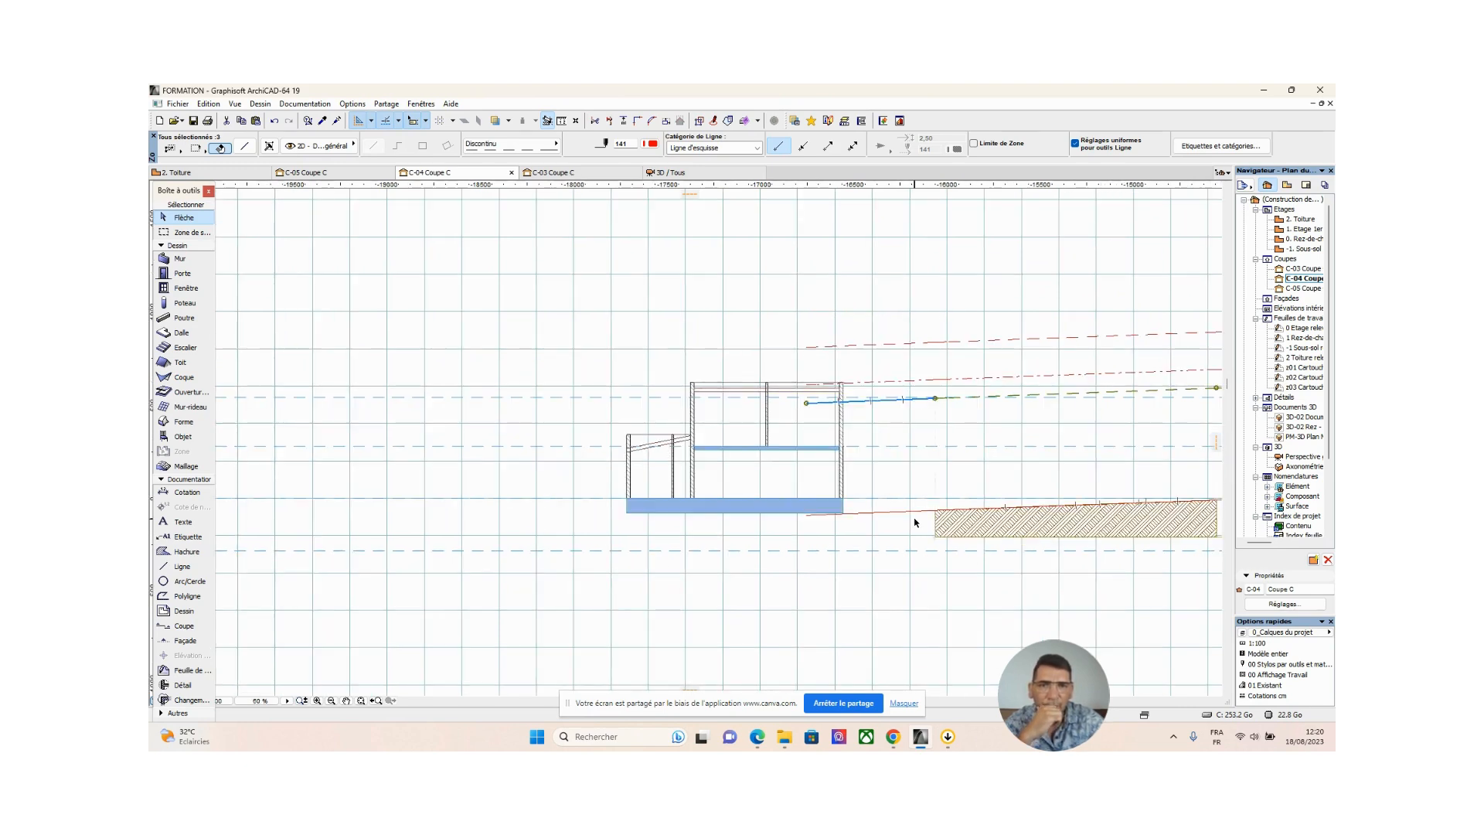
left_click(692, 312)
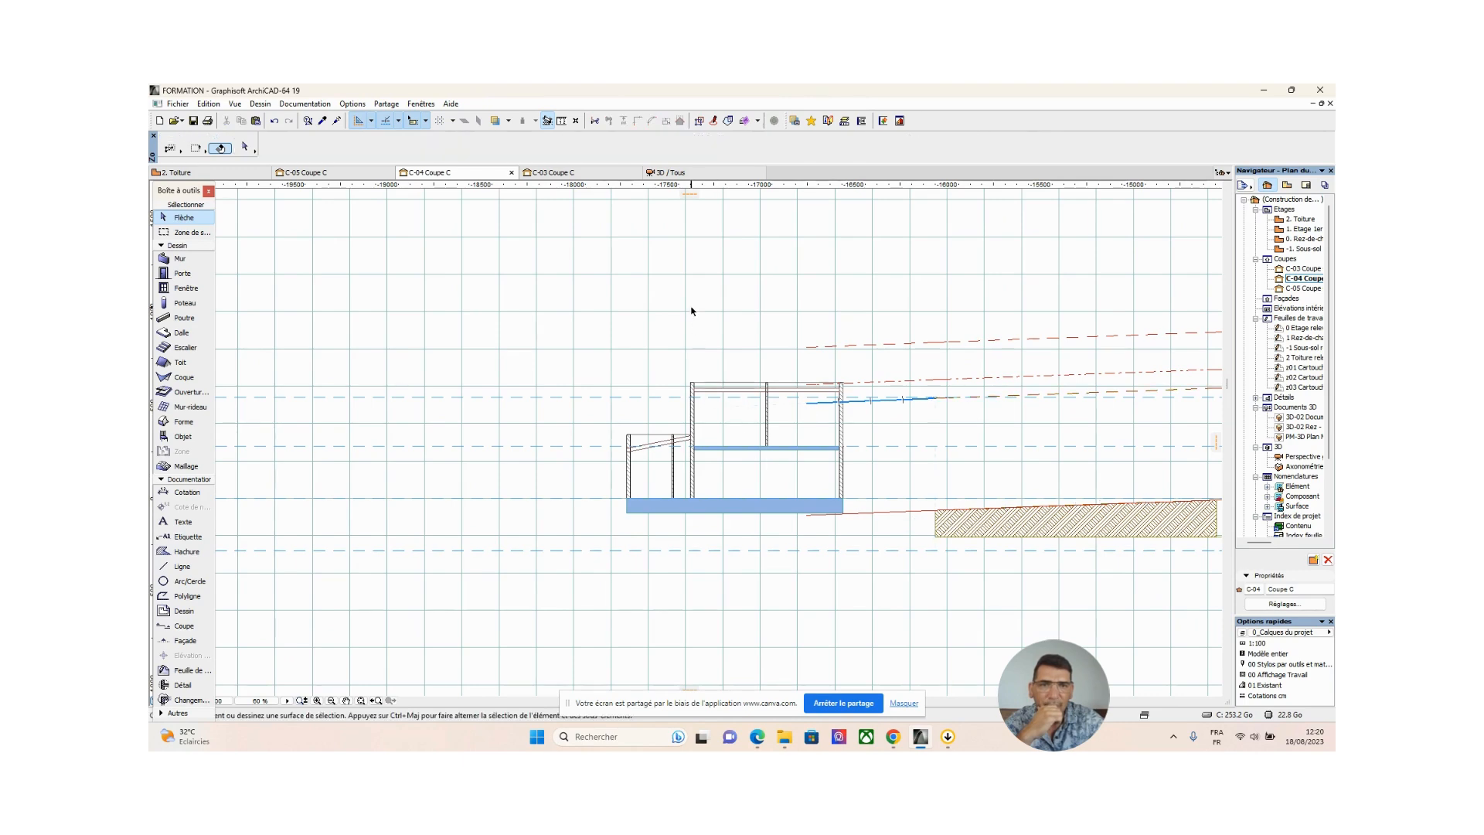
middle_click_drag(612, 419, 663, 451)
mouse_move(741, 483)
middle_mouse_down()
mouse_move(718, 486)
mouse_move(802, 485)
mouse_move(634, 485)
mouse_move(522, 423)
middle_mouse_up()
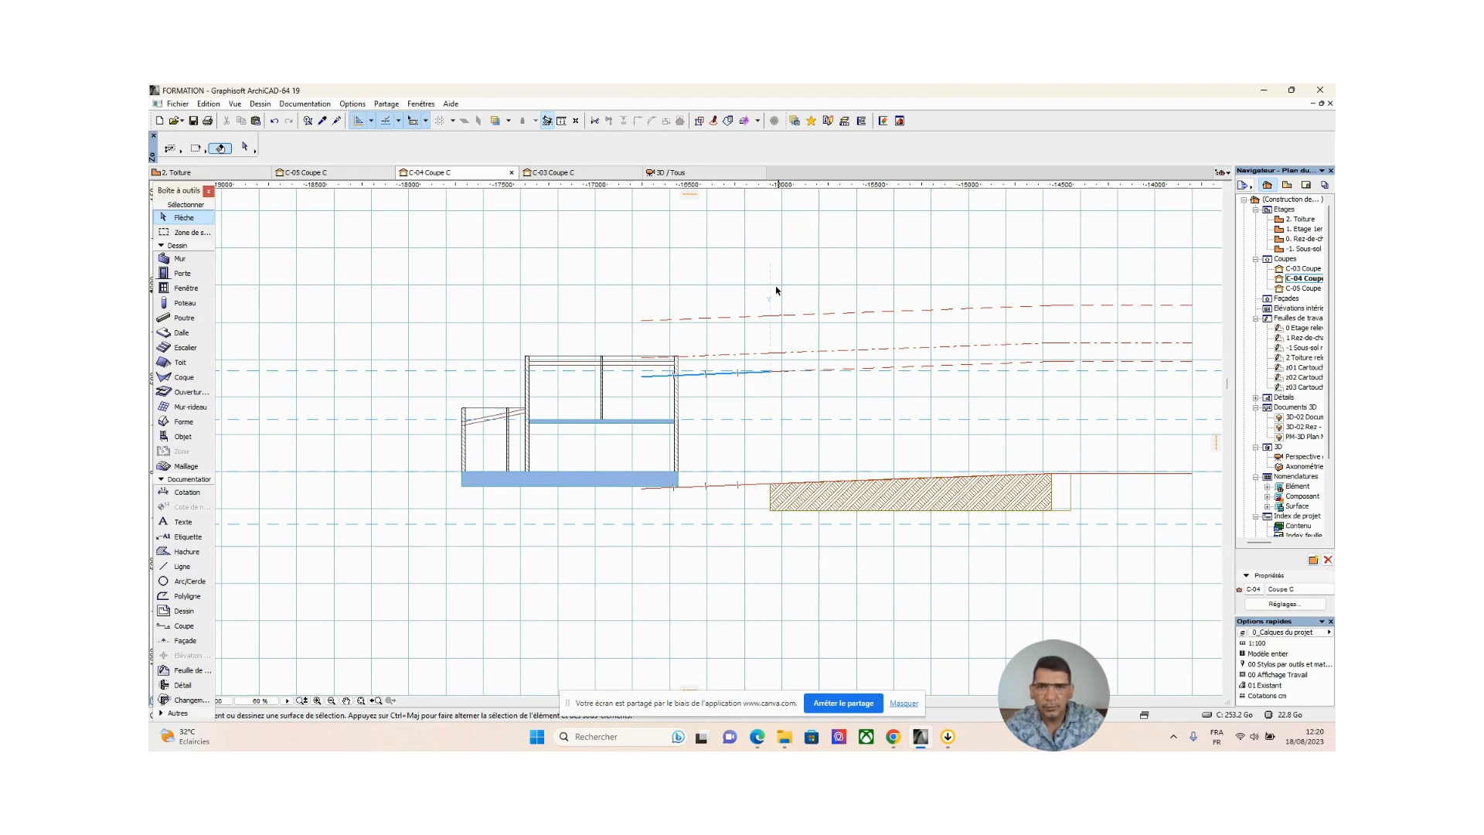
double_click(1303, 287)
mouse_move(1117, 435)
middle_mouse_down()
mouse_move(1072, 450)
mouse_move(965, 445)
middle_mouse_up()
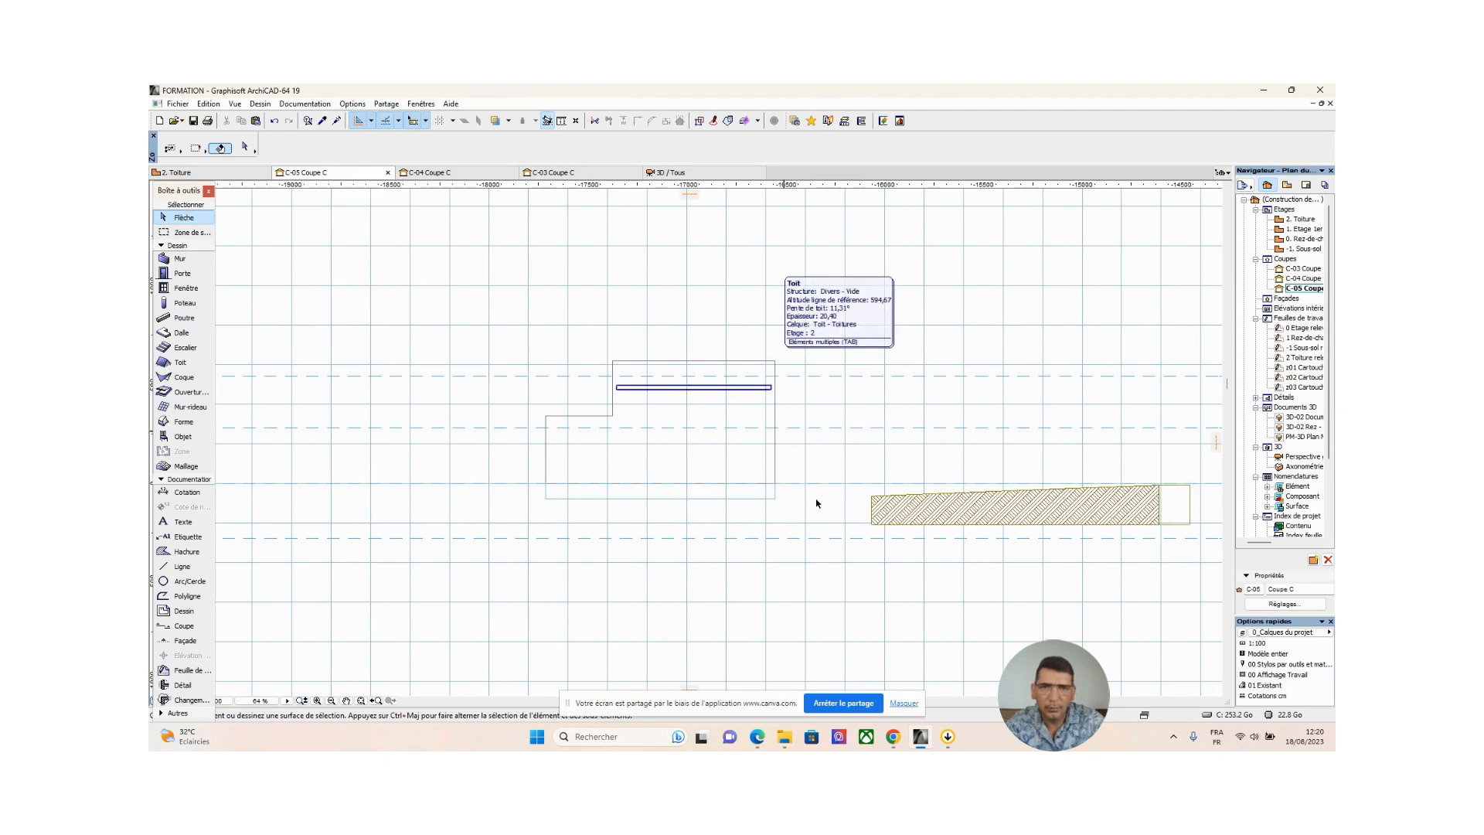
key("F3")
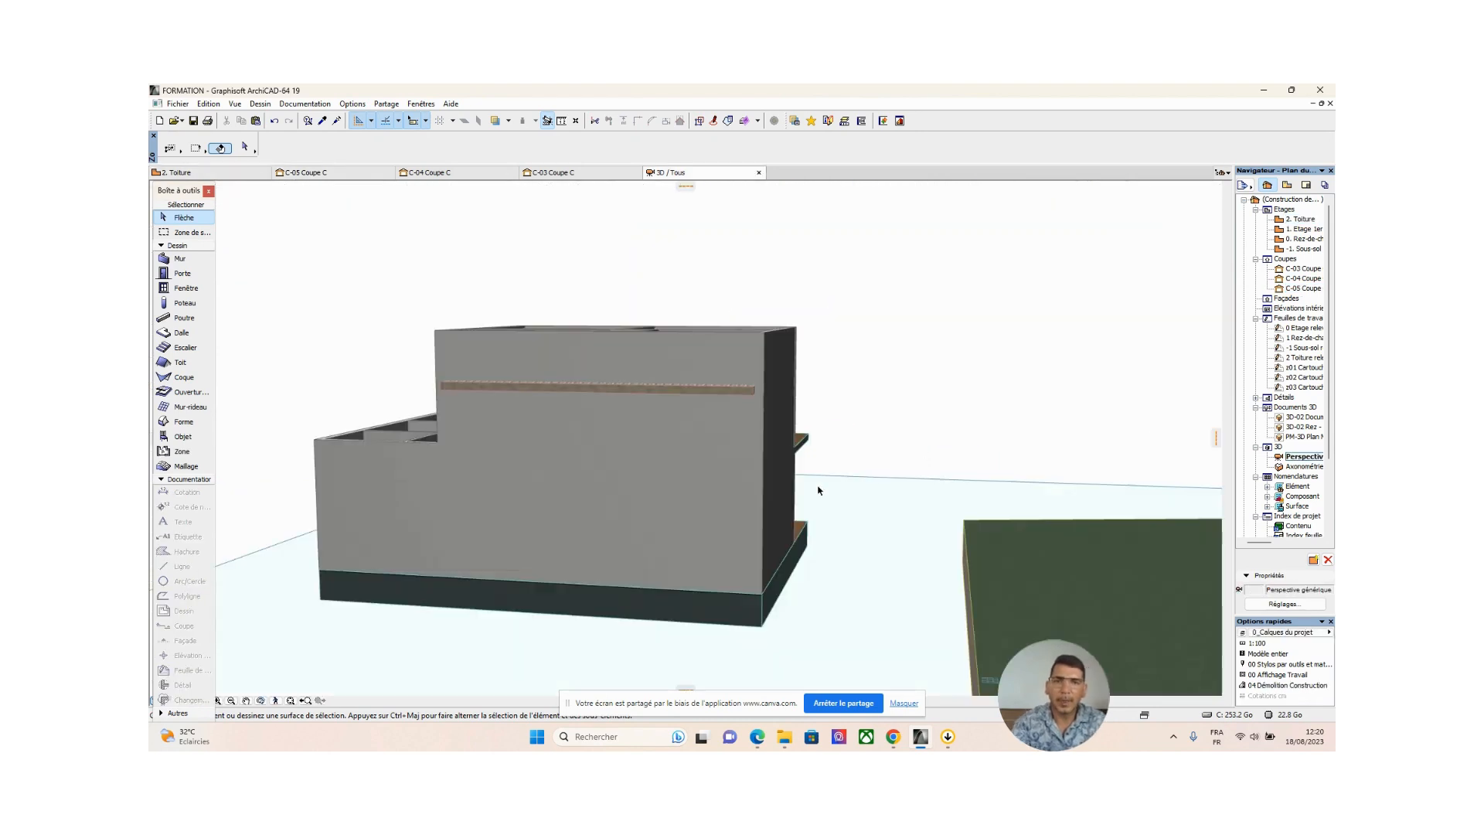
Examine in 3D how the upper roof's lower edge sits against the upper-floor walls from several sides
middle_click_drag(905, 486, 521, 483, "shift")
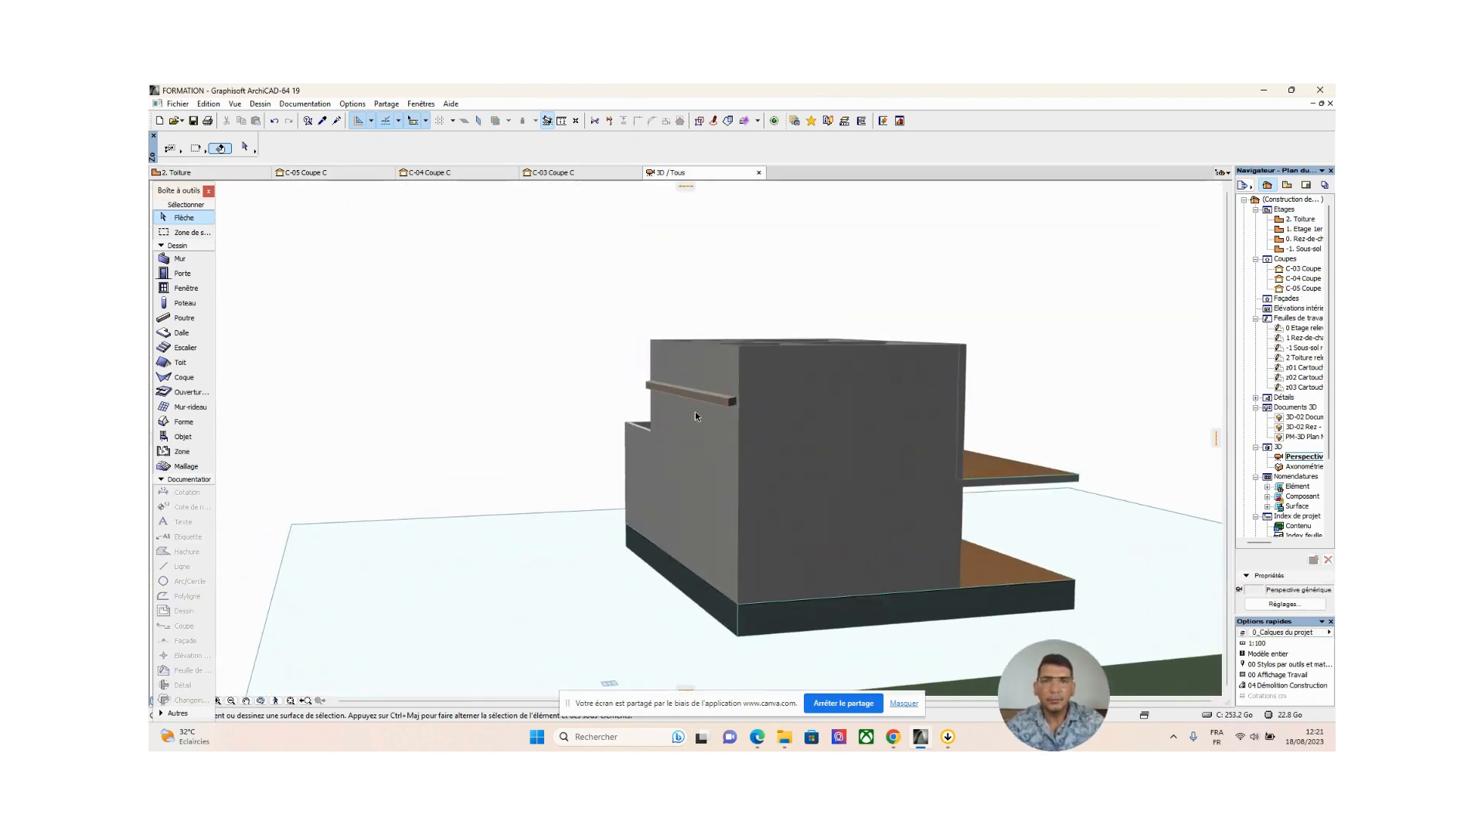
left_click(731, 405)
middle_click_drag(874, 453, 801, 361, "shift")
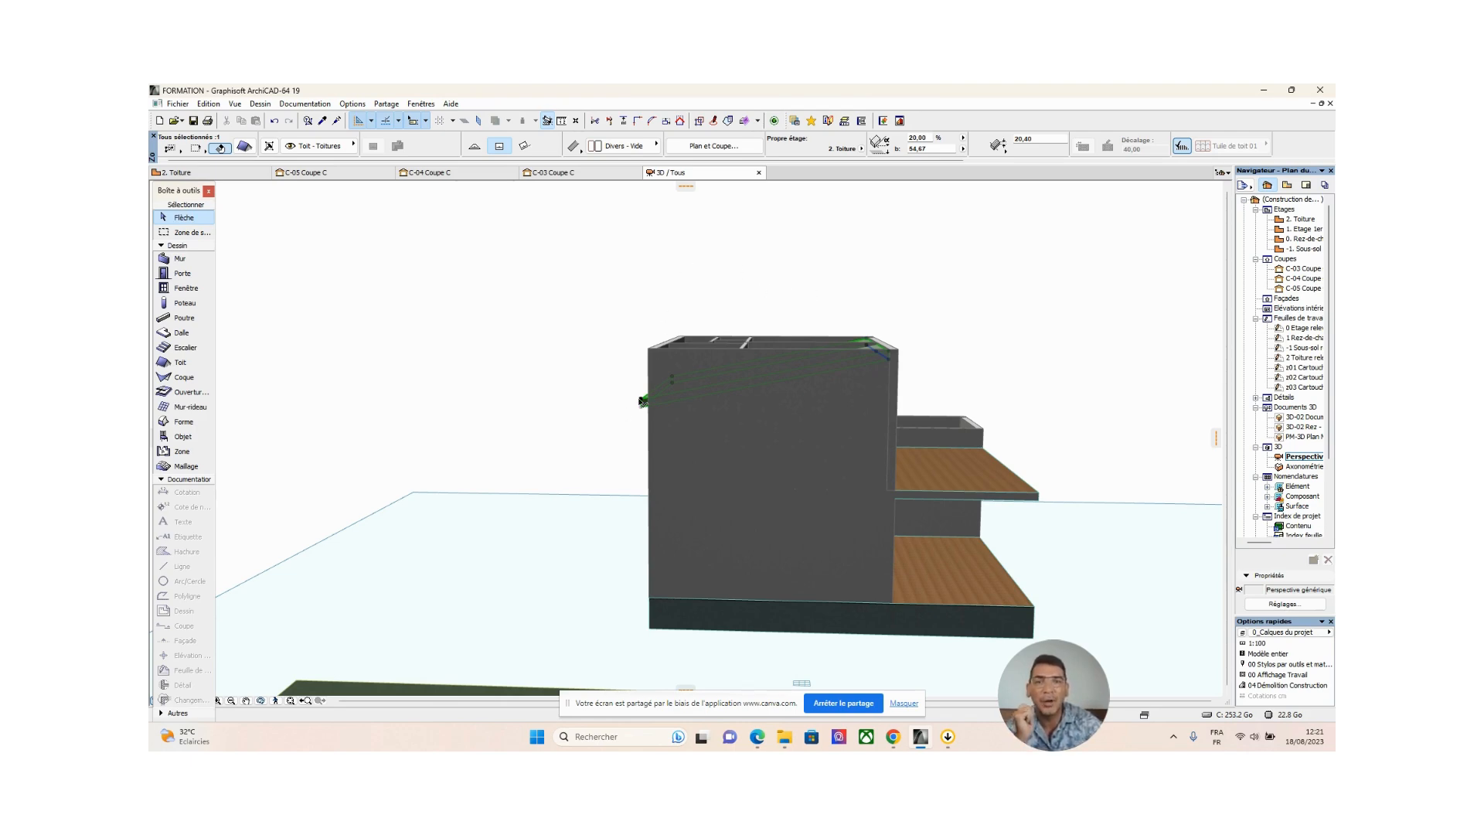
left_click(684, 355)
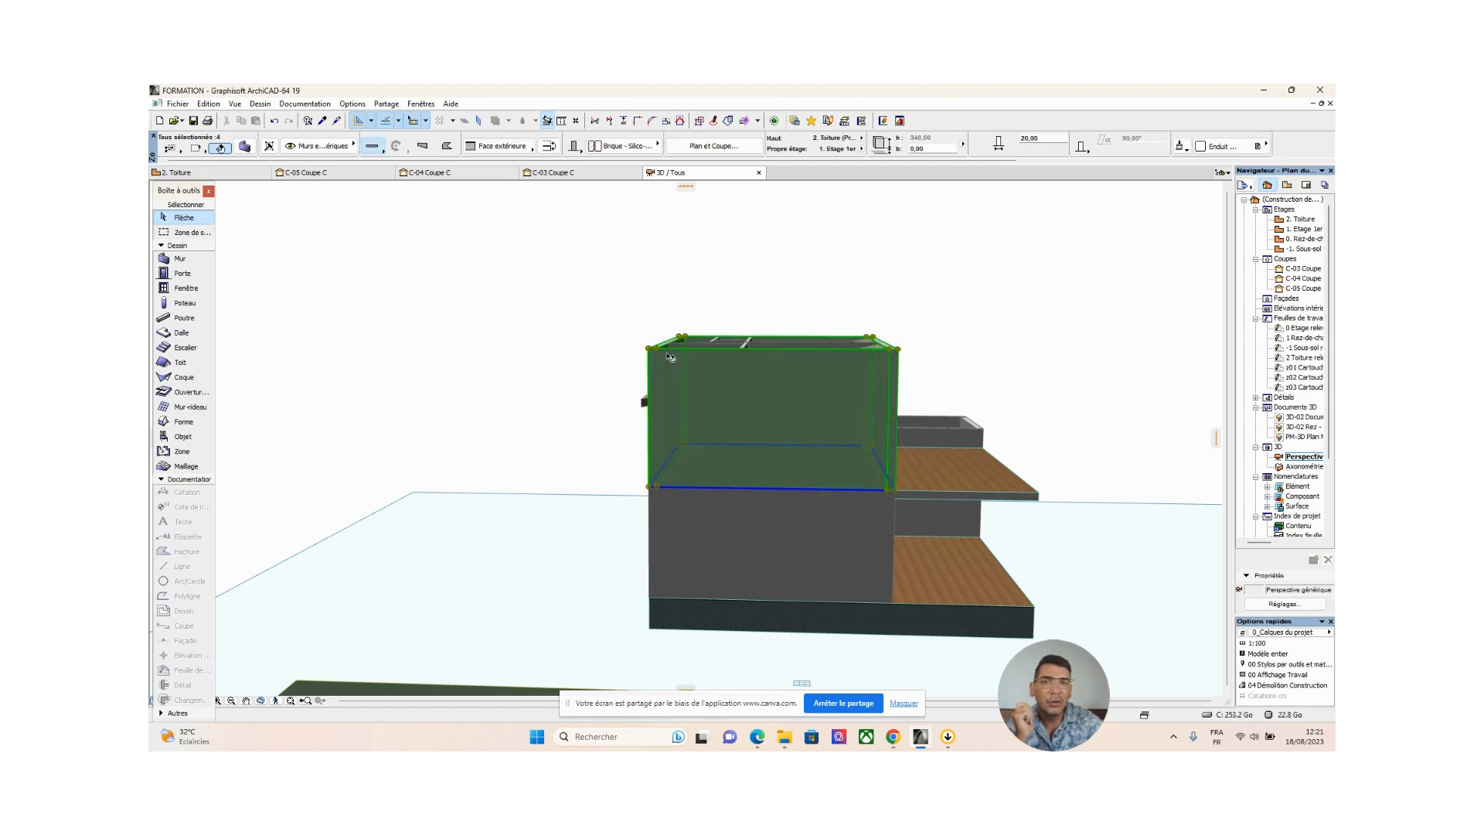
middle_click_drag(771, 423, 457, 424, "shift")
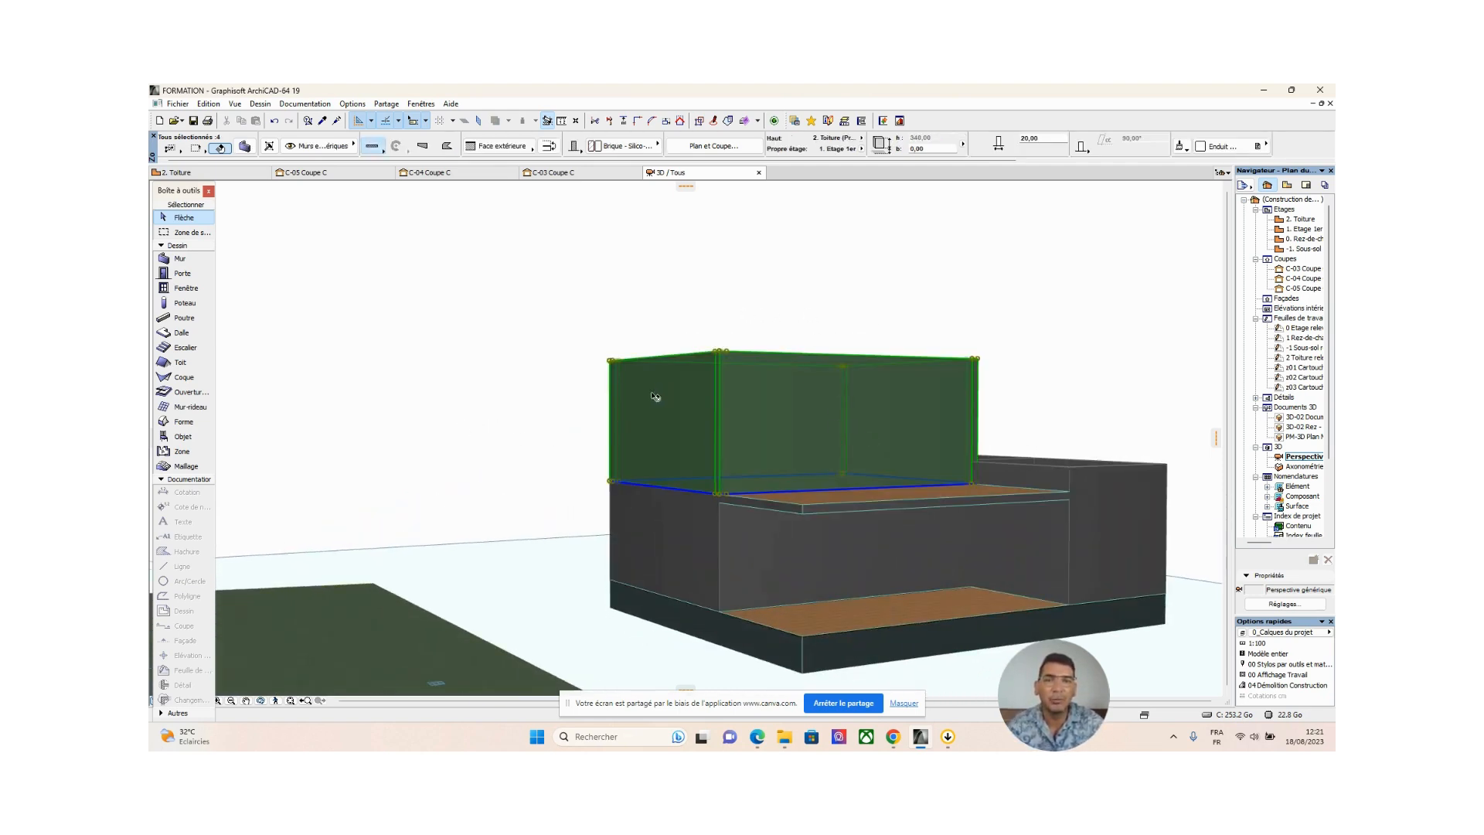
middle_click_drag(662, 391, 951, 420, "shift")
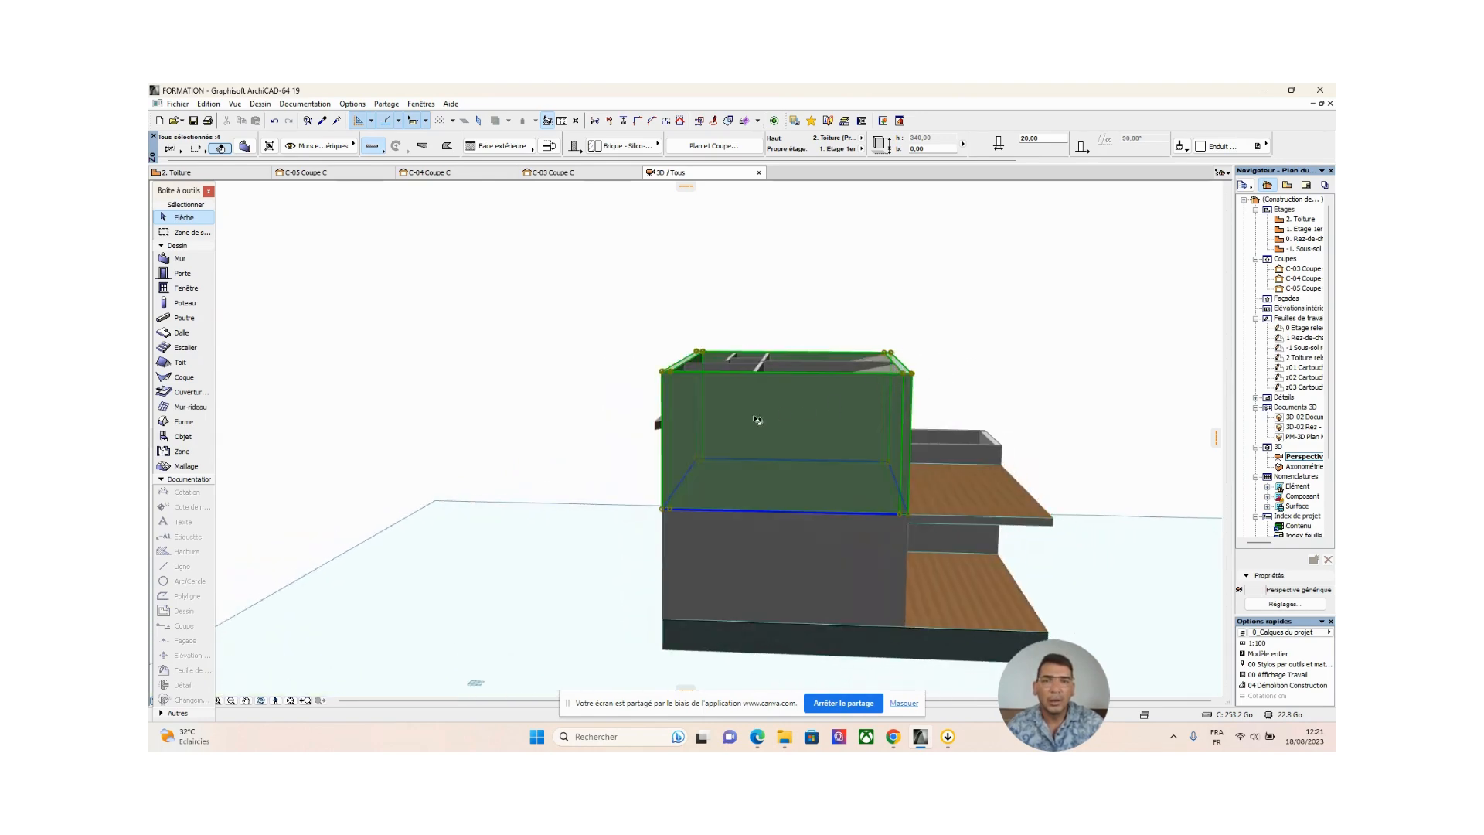
middle_click_drag(671, 440, 807, 421, "shift")
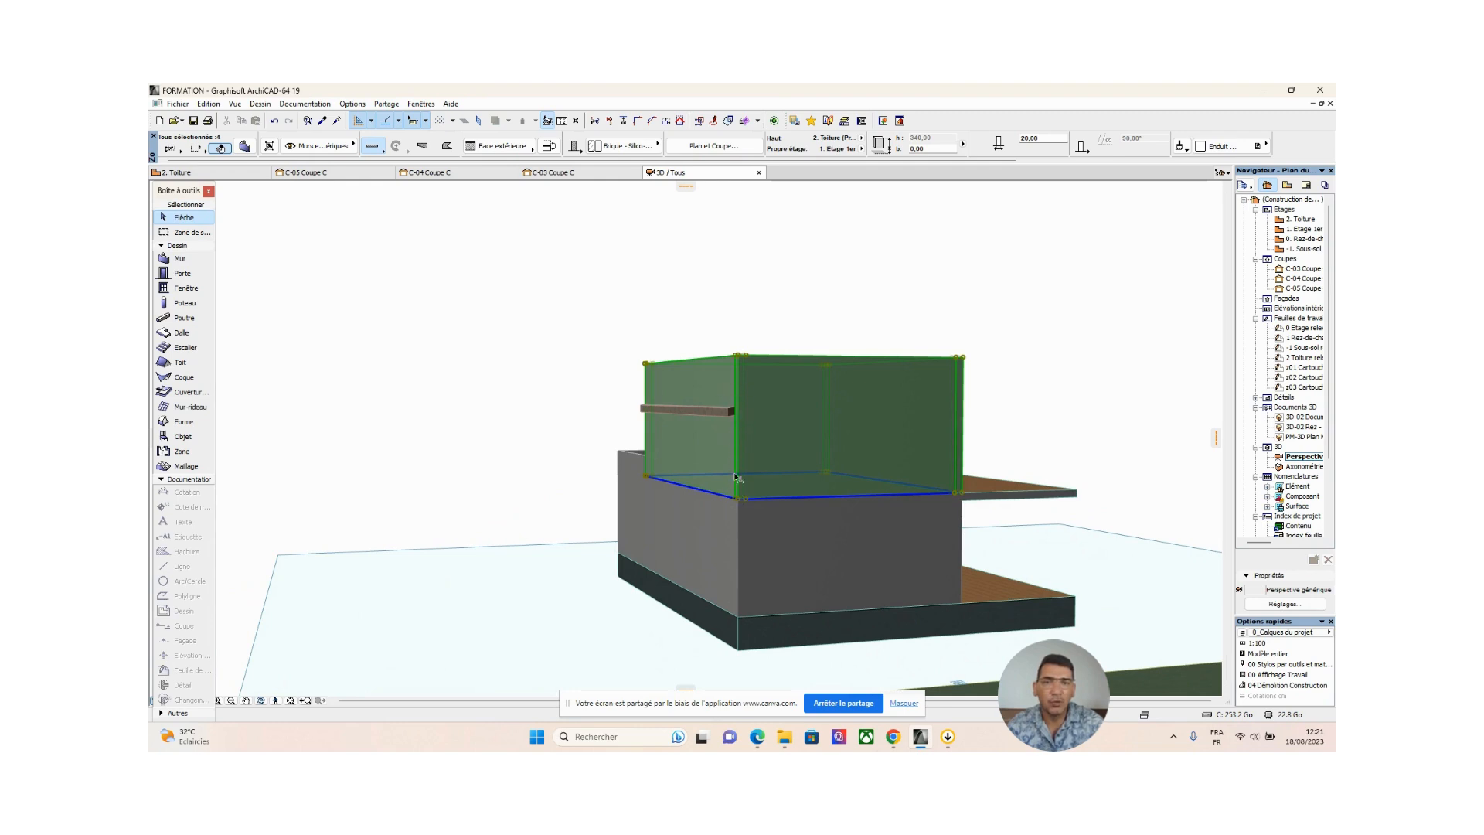
left_click(572, 338)
middle_click_drag(740, 408, 822, 398, "shift")
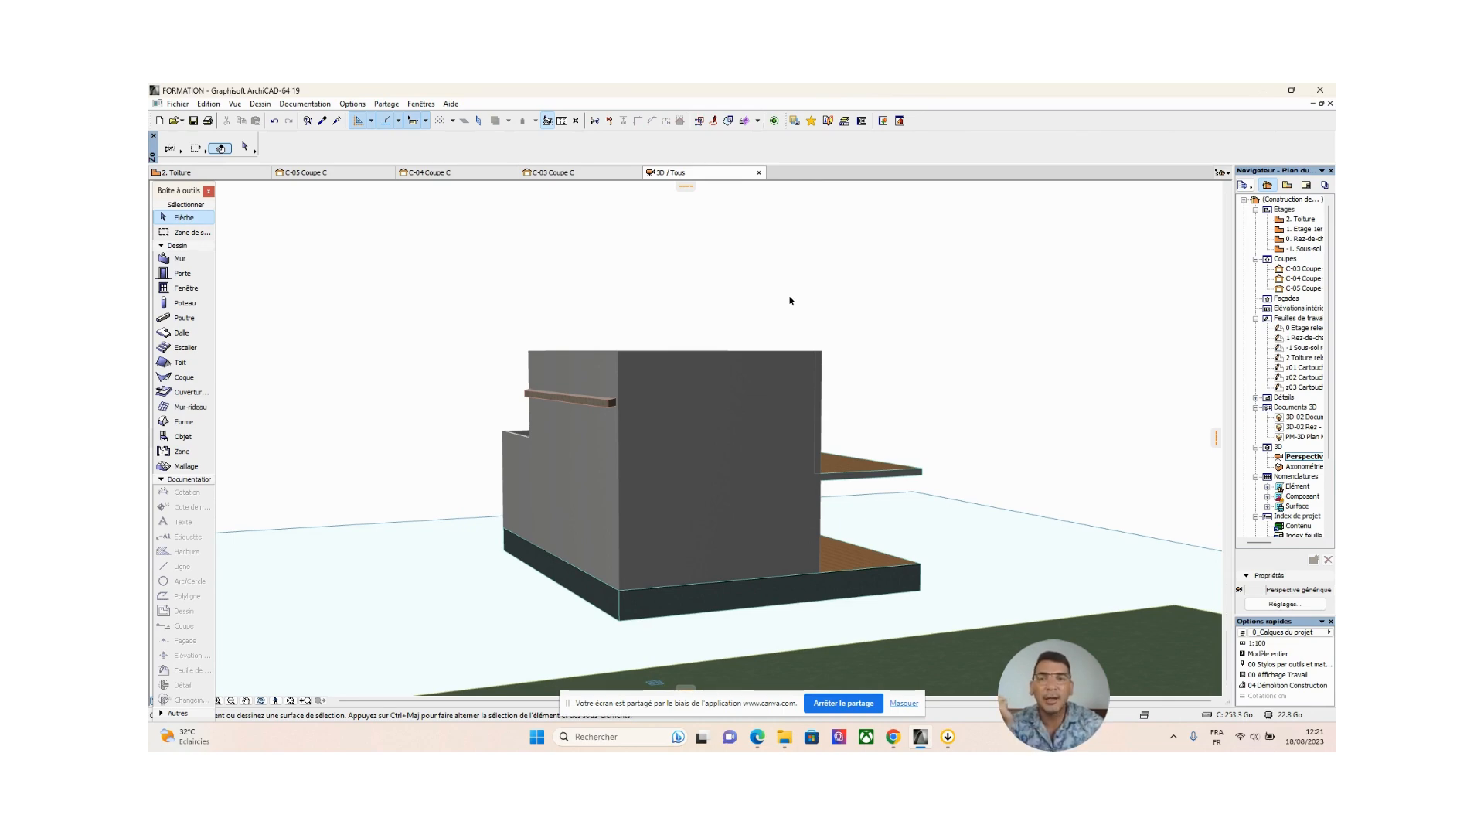
Set the upper roof's slope to 10%
left_click(609, 403)
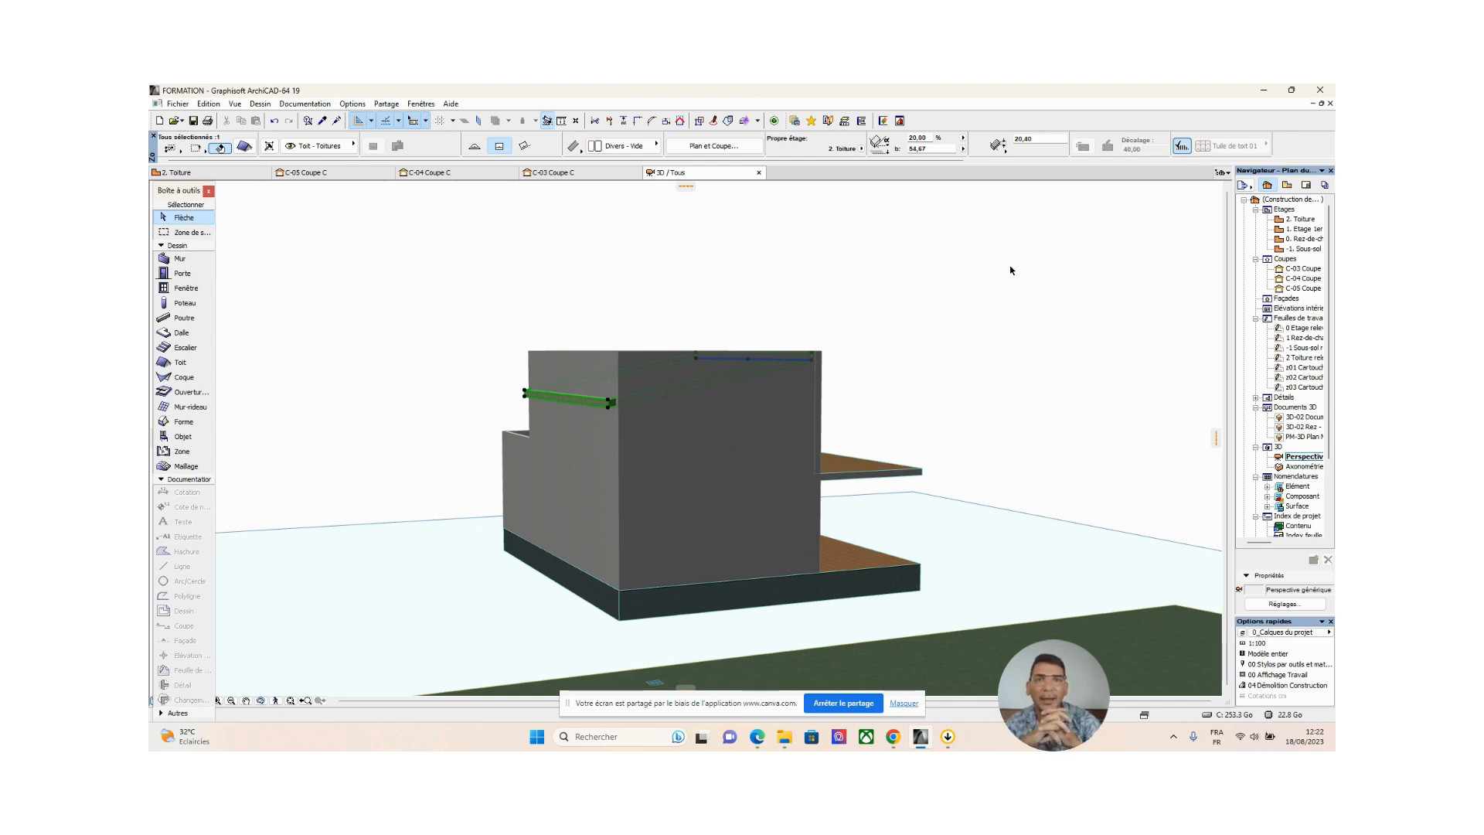
left_click(929, 138)
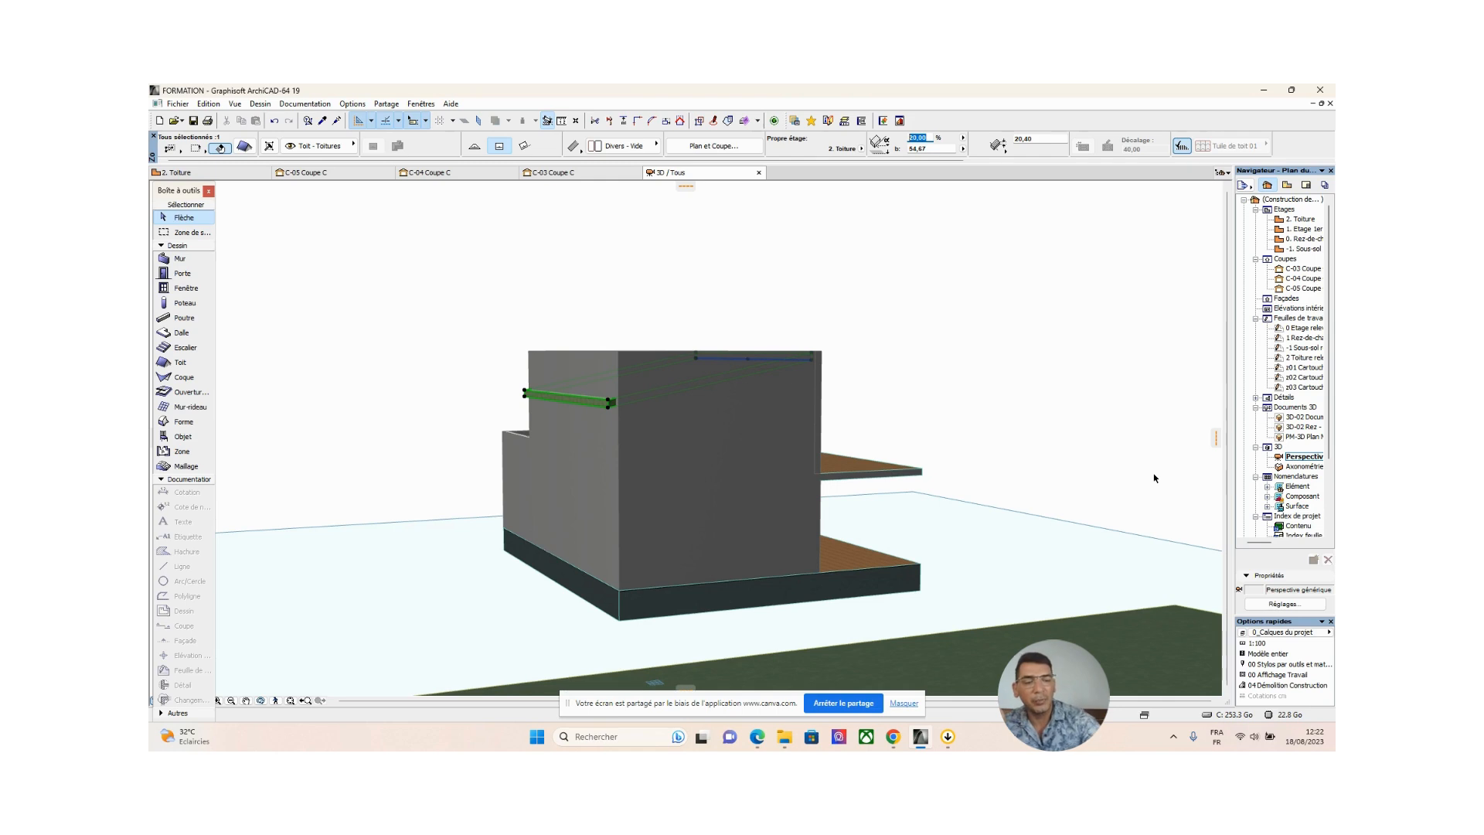
type("1")
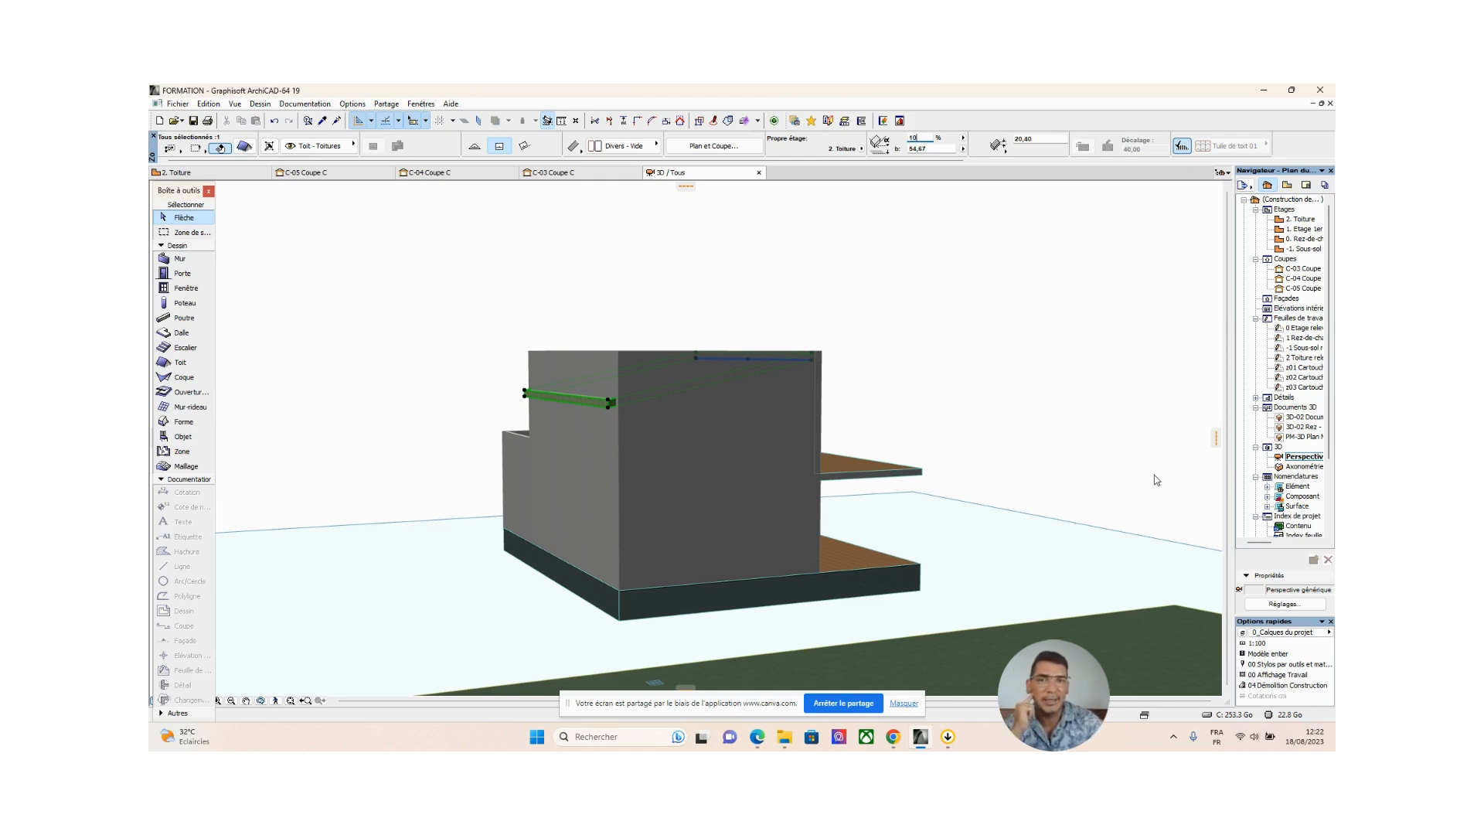
type("0")
key("Return")
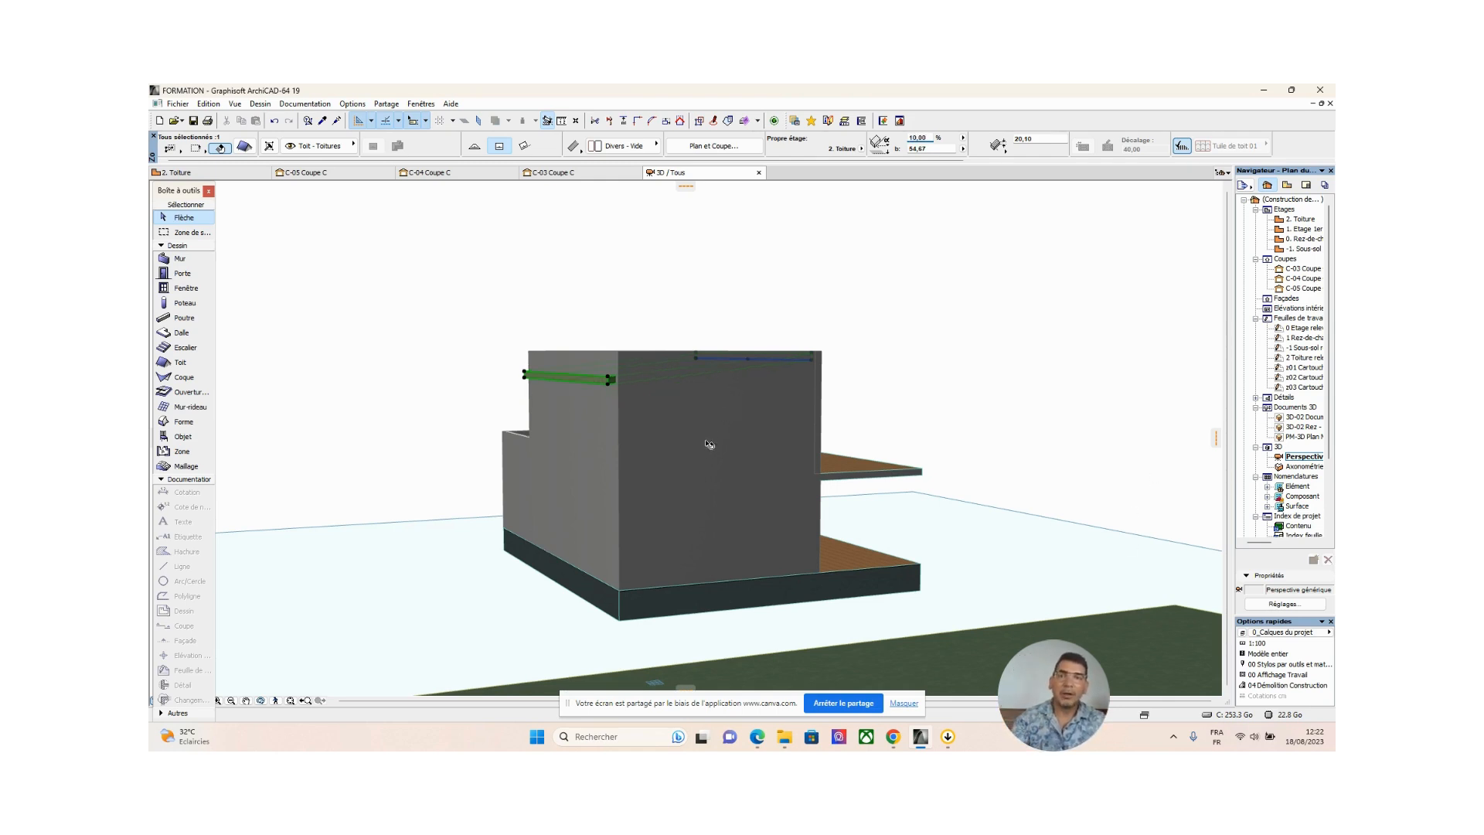
left_click(749, 273)
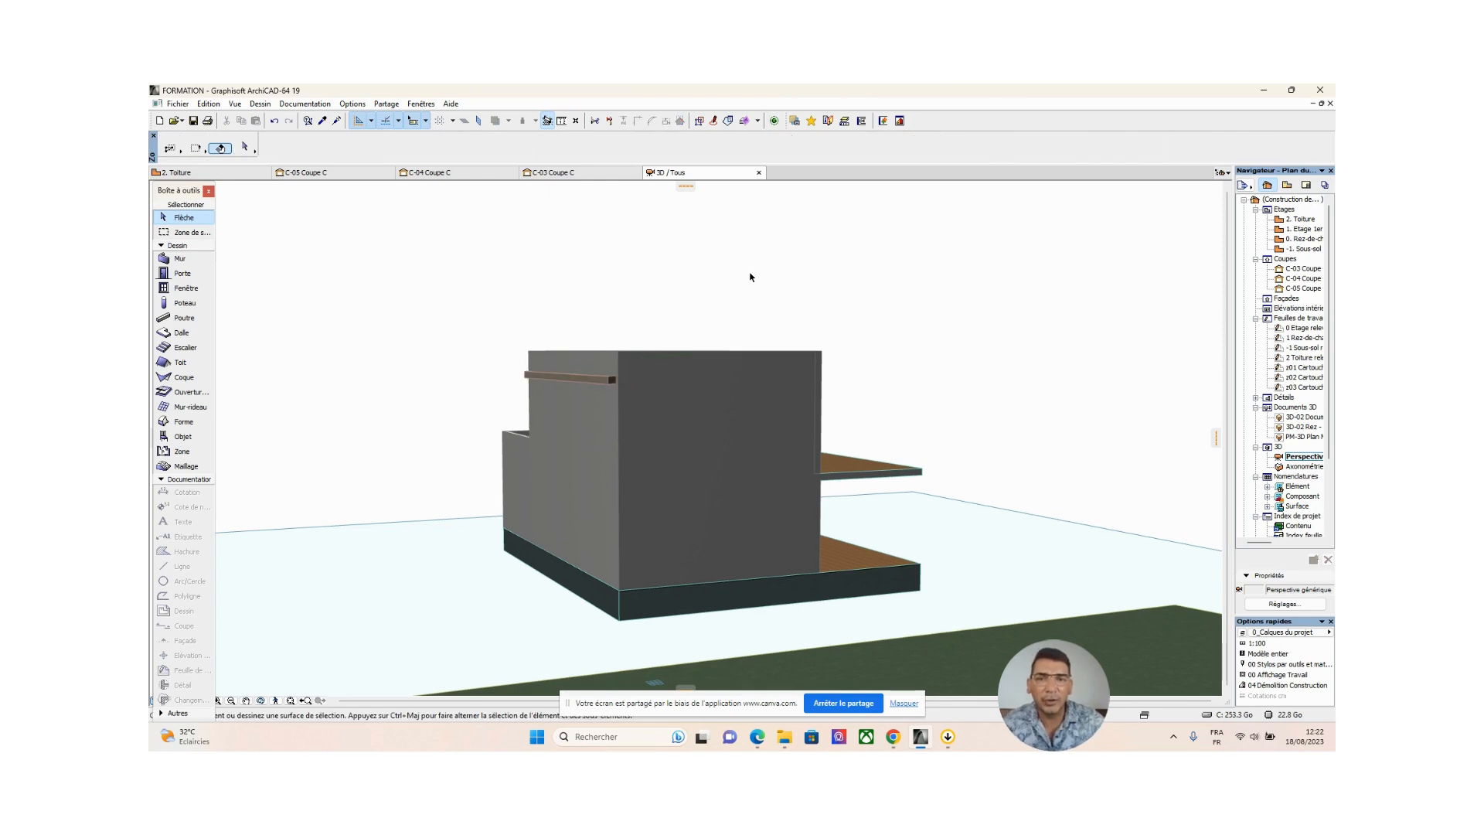
Check the flatter upper roof in section C-05, then compare it with sections C-04 and C-03
double_click(1303, 288)
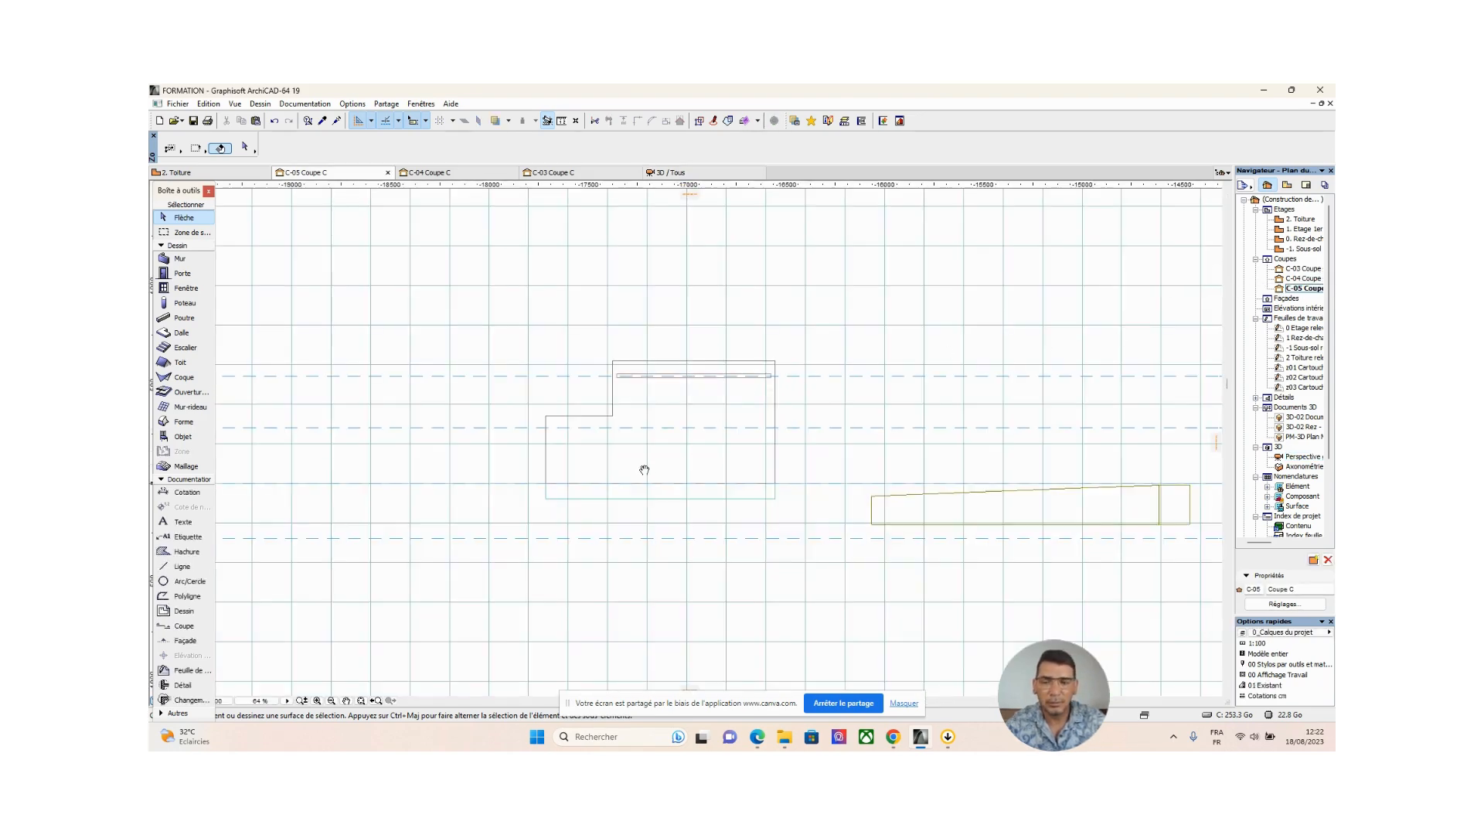
mouse_move(645, 466)
middle_mouse_down()
mouse_move(897, 483)
mouse_move(718, 472)
middle_mouse_up()
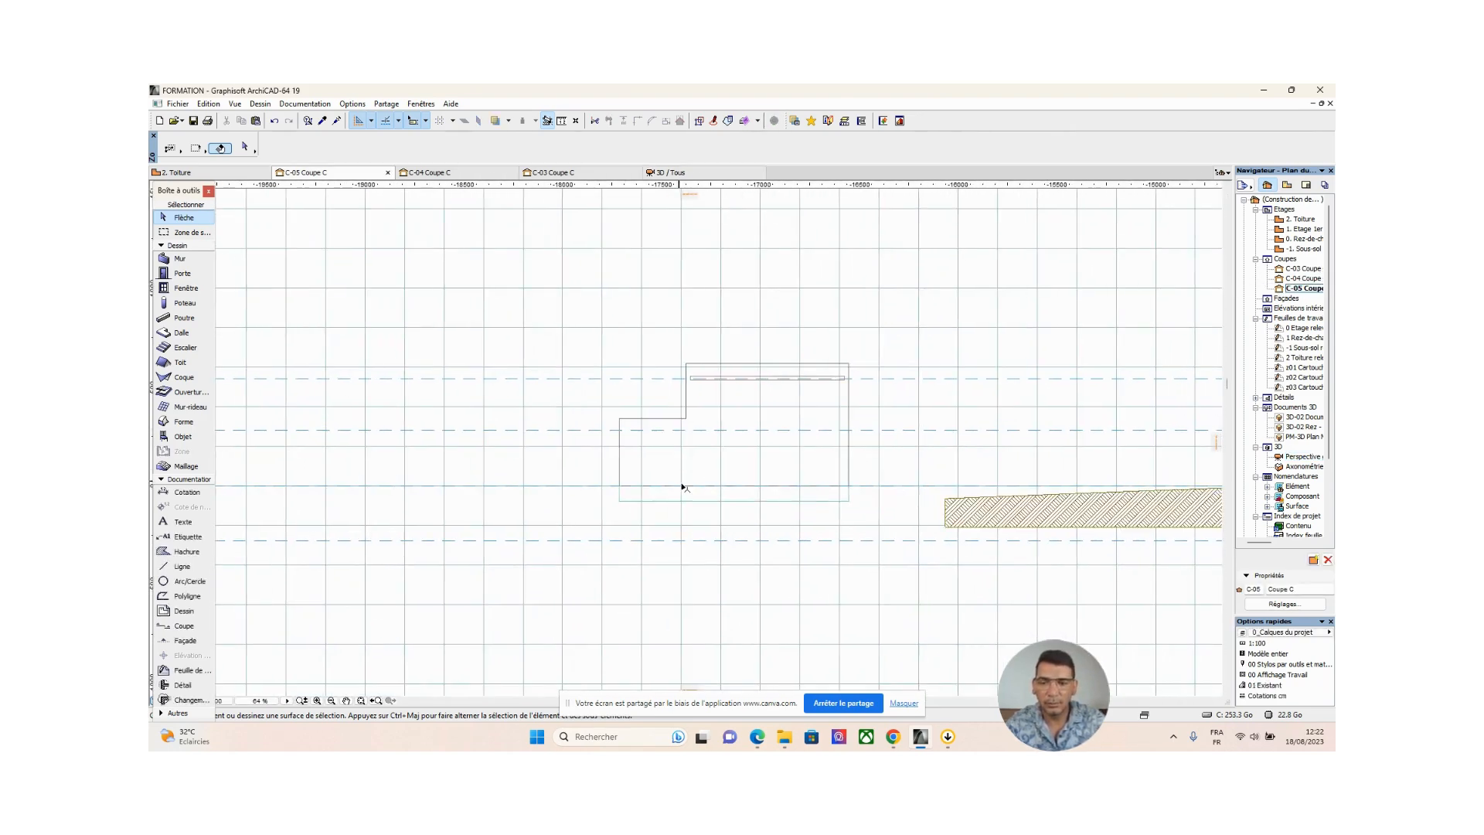
middle_click_drag(682, 487, 646, 487)
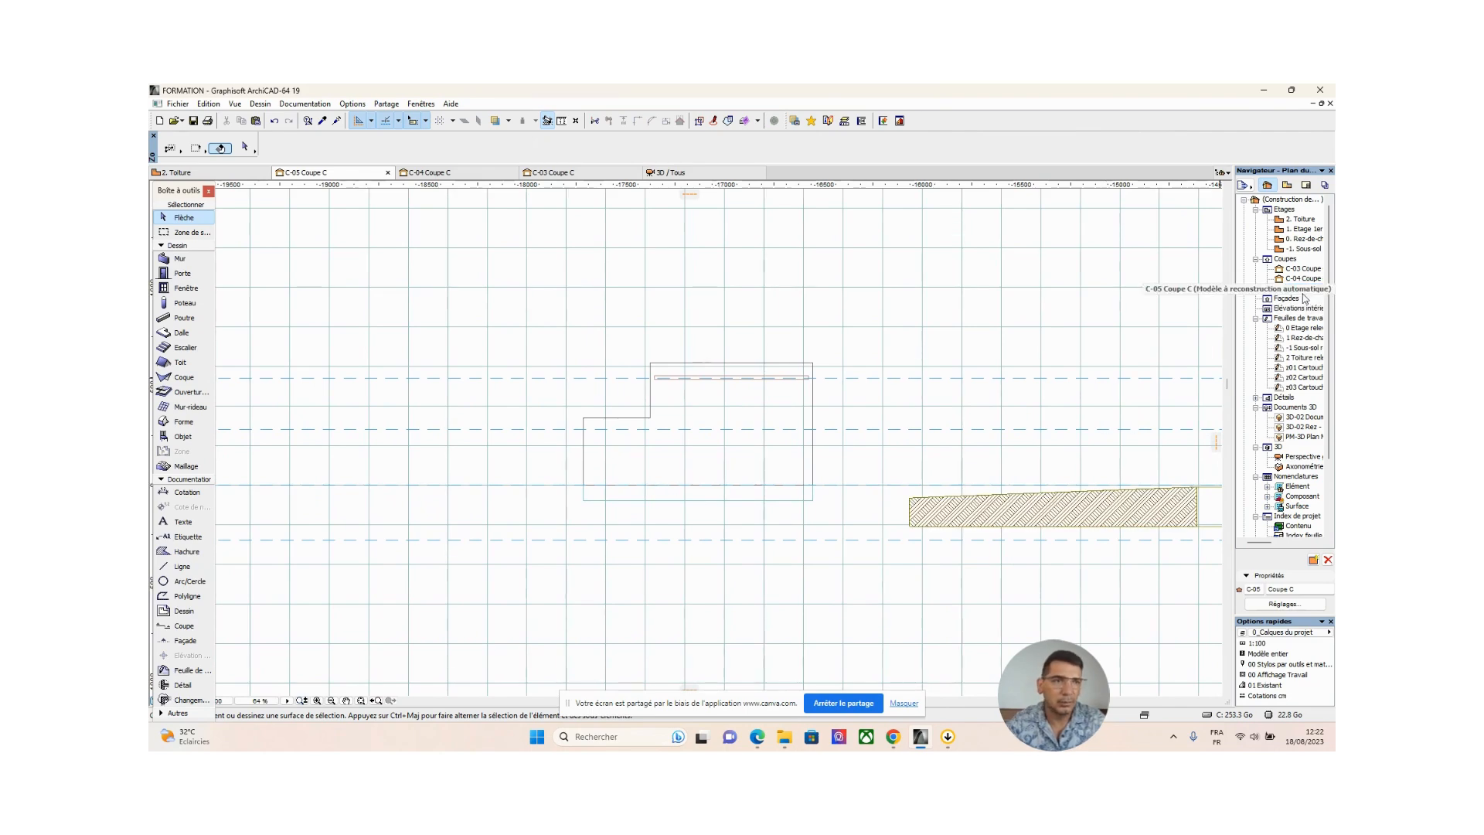
double_click(1303, 279)
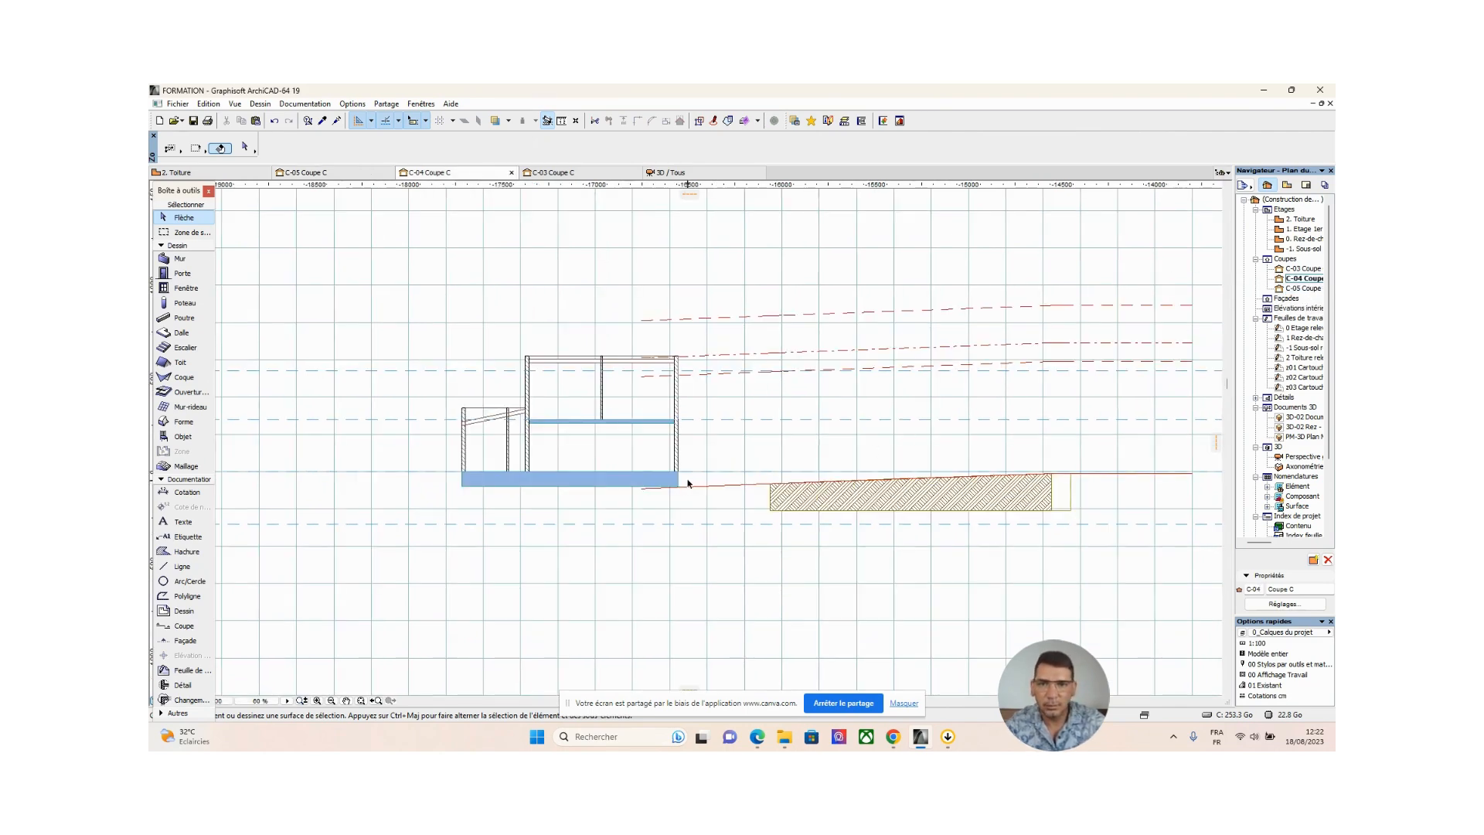
middle_click_drag(688, 481, 848, 398)
double_click(1303, 269)
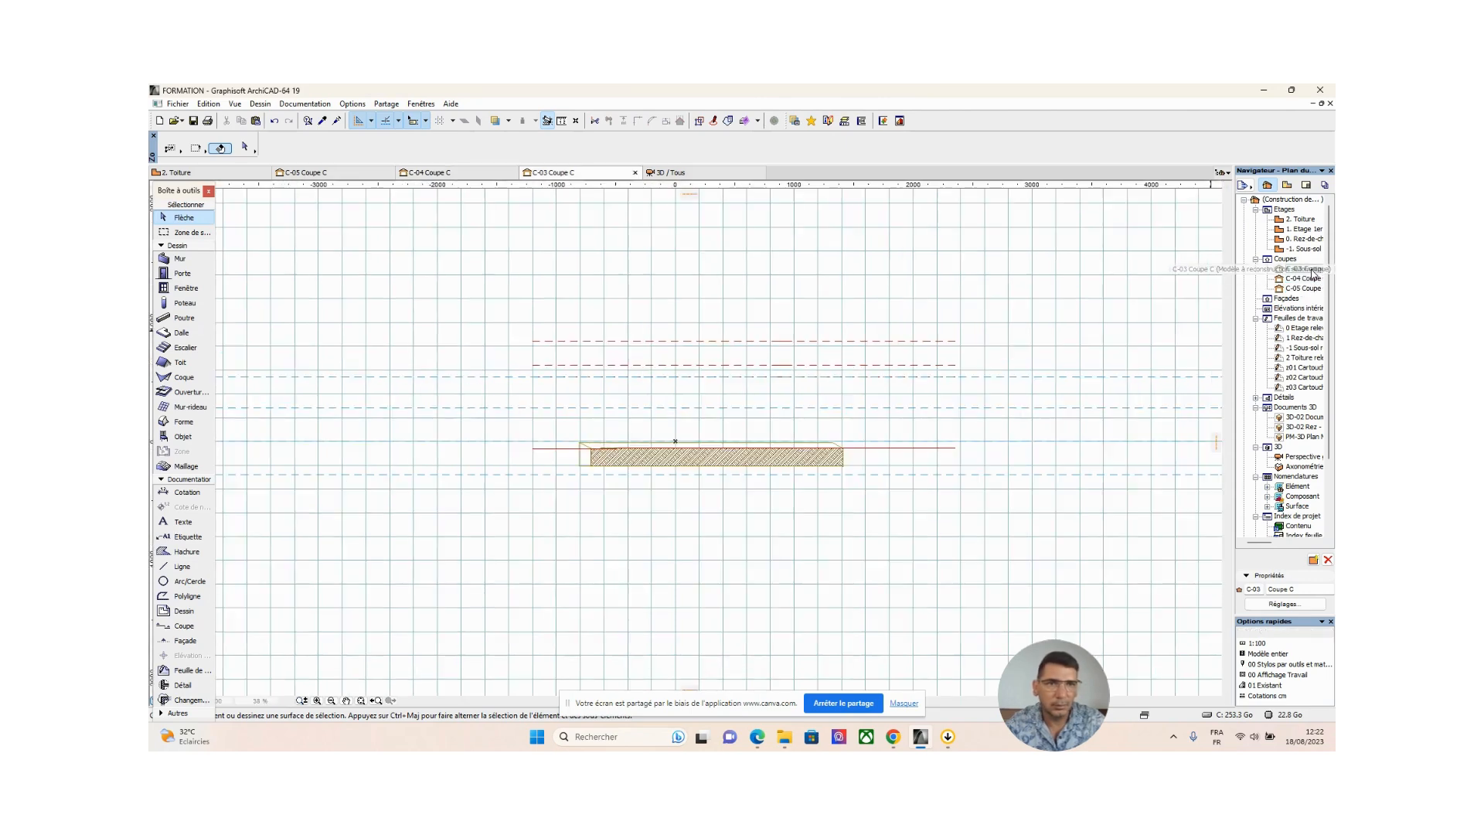
In section C-05, measure the vertical distance from the upper roof's lower edge to the first-floor level line
double_click(1305, 288)
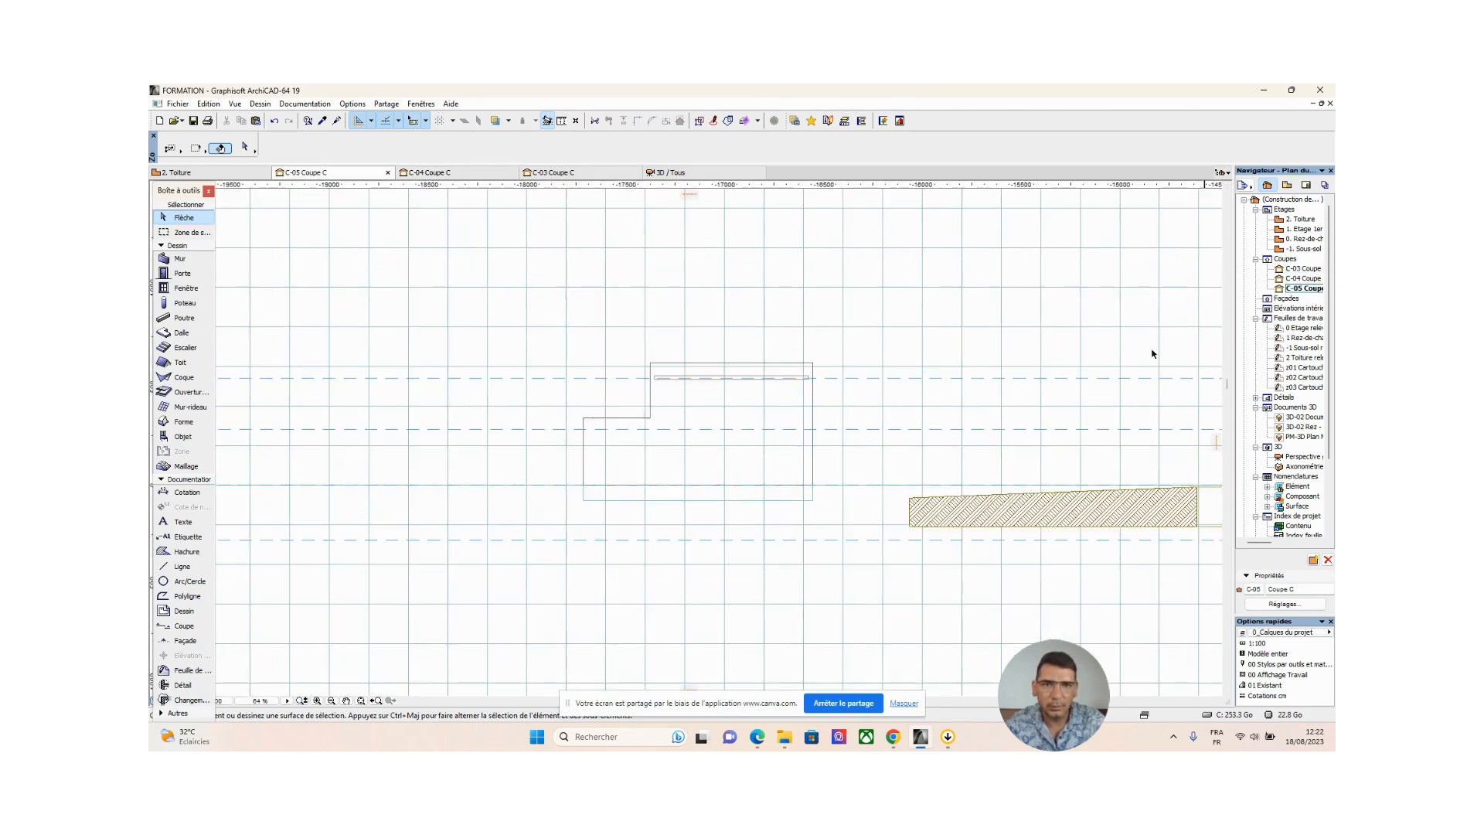
scroll(659, 410, "up", 3)
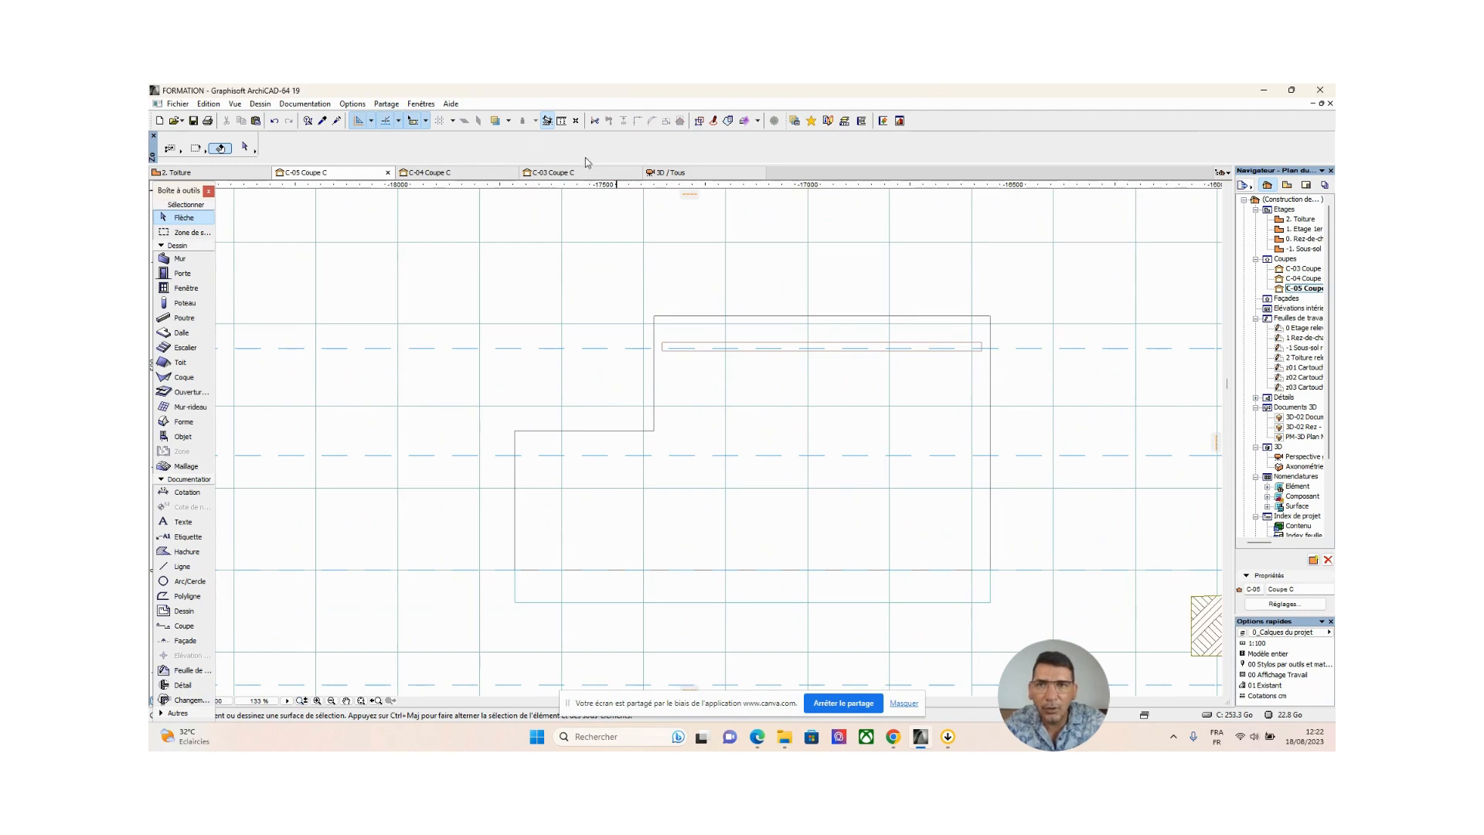
left_click(562, 122)
left_click(661, 351)
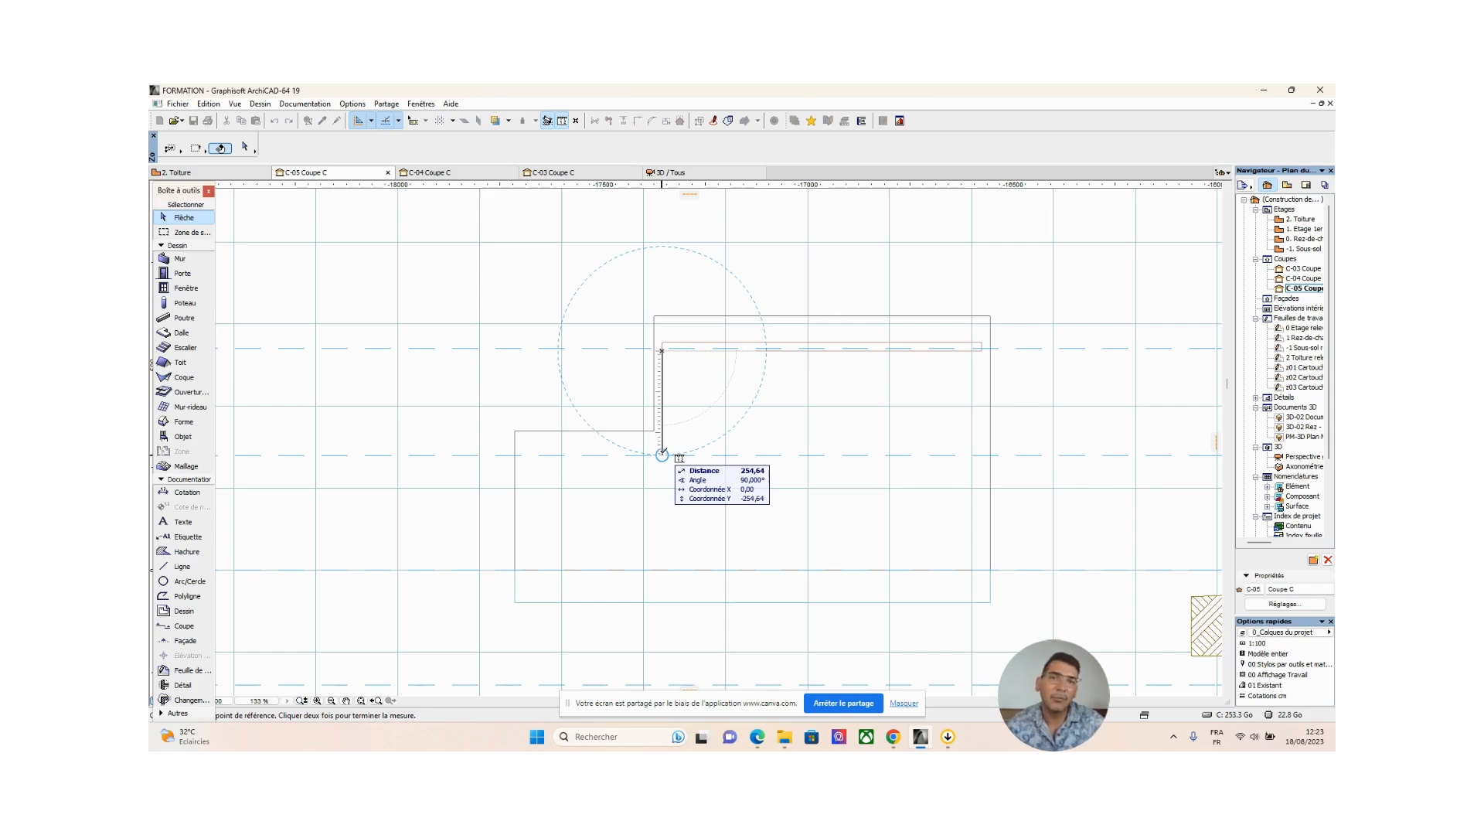
right_click(661, 454)
left_click(781, 507)
scroll(782, 507, "up", 2)
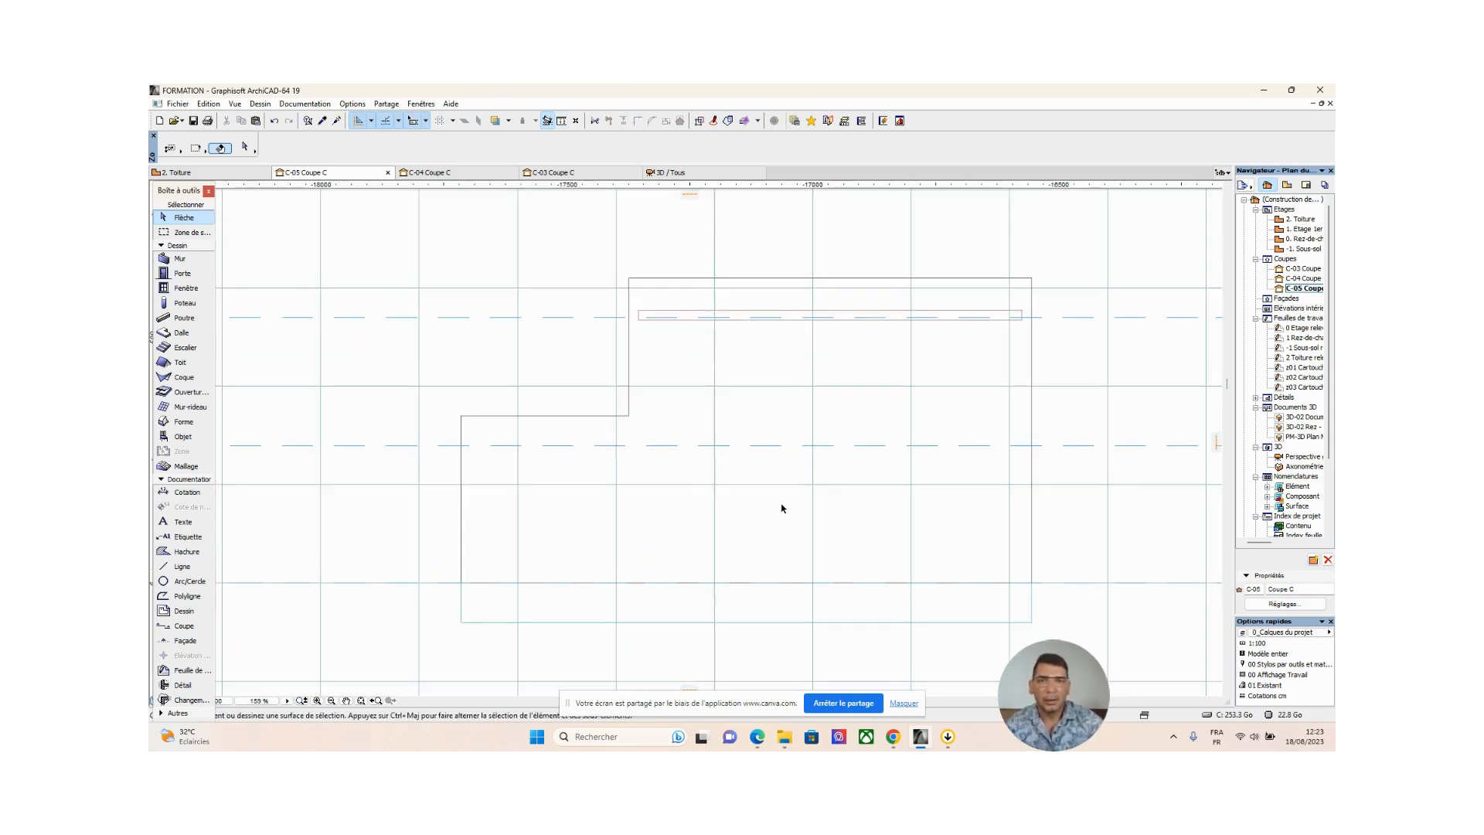
scroll(884, 474, "down", 2)
middle_click_drag(884, 474, 851, 494)
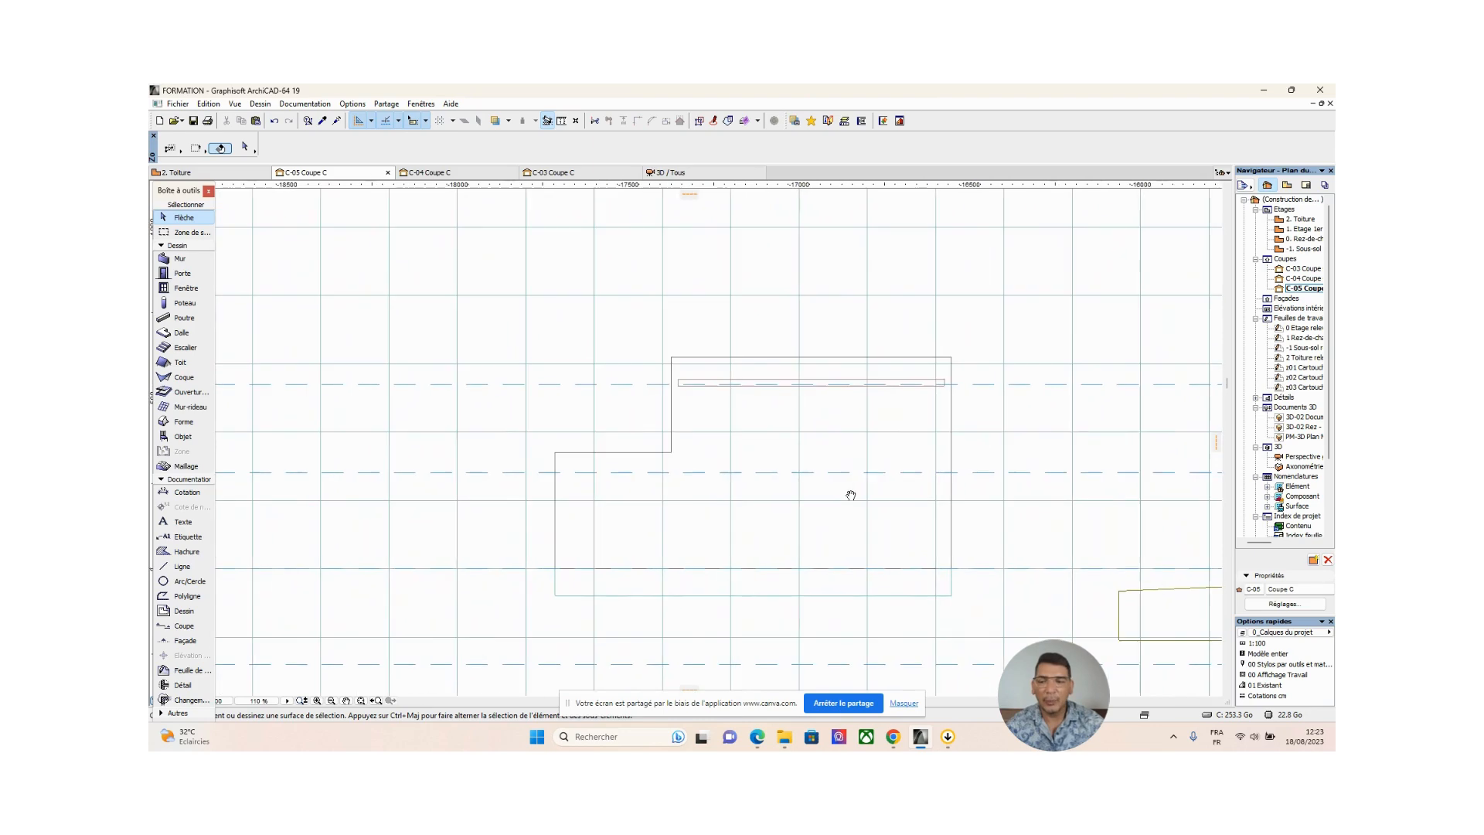
Return to the 3D perspective and examine the building and its roofs in relation to the neighbouring terrain block
key("F2")
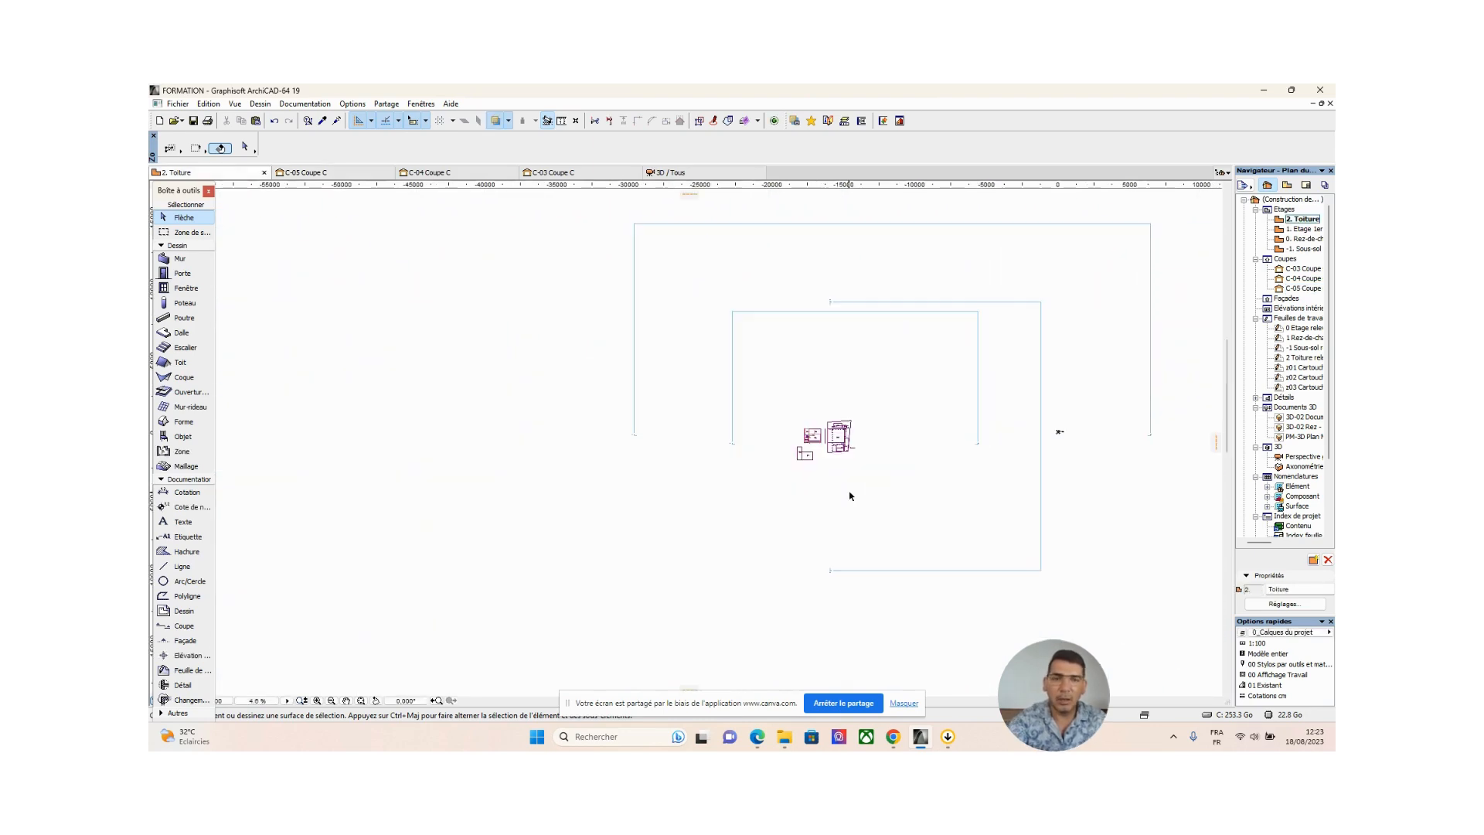
key("F3")
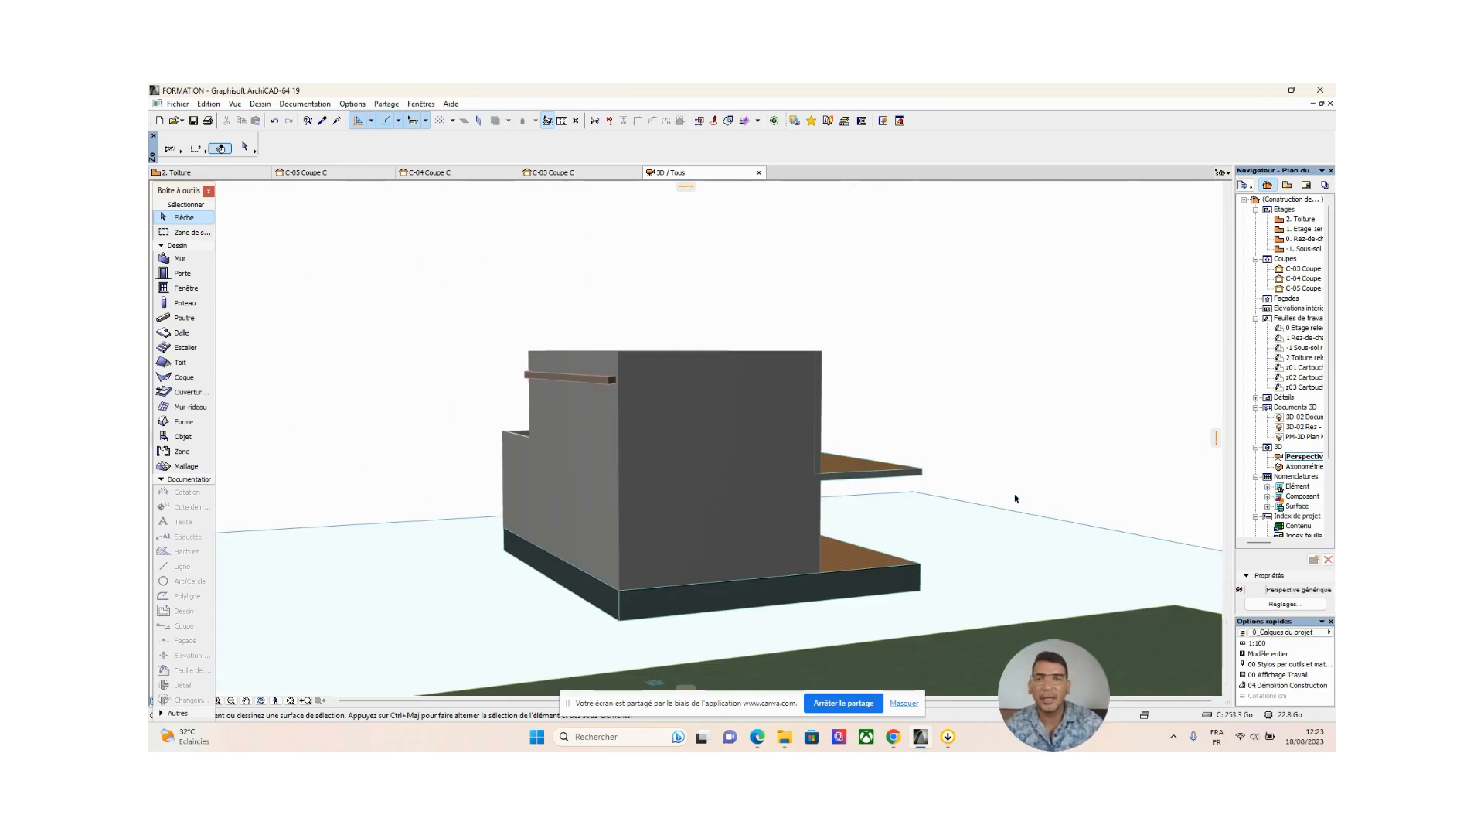
middle_click_drag(1015, 499, 618, 483, "shift")
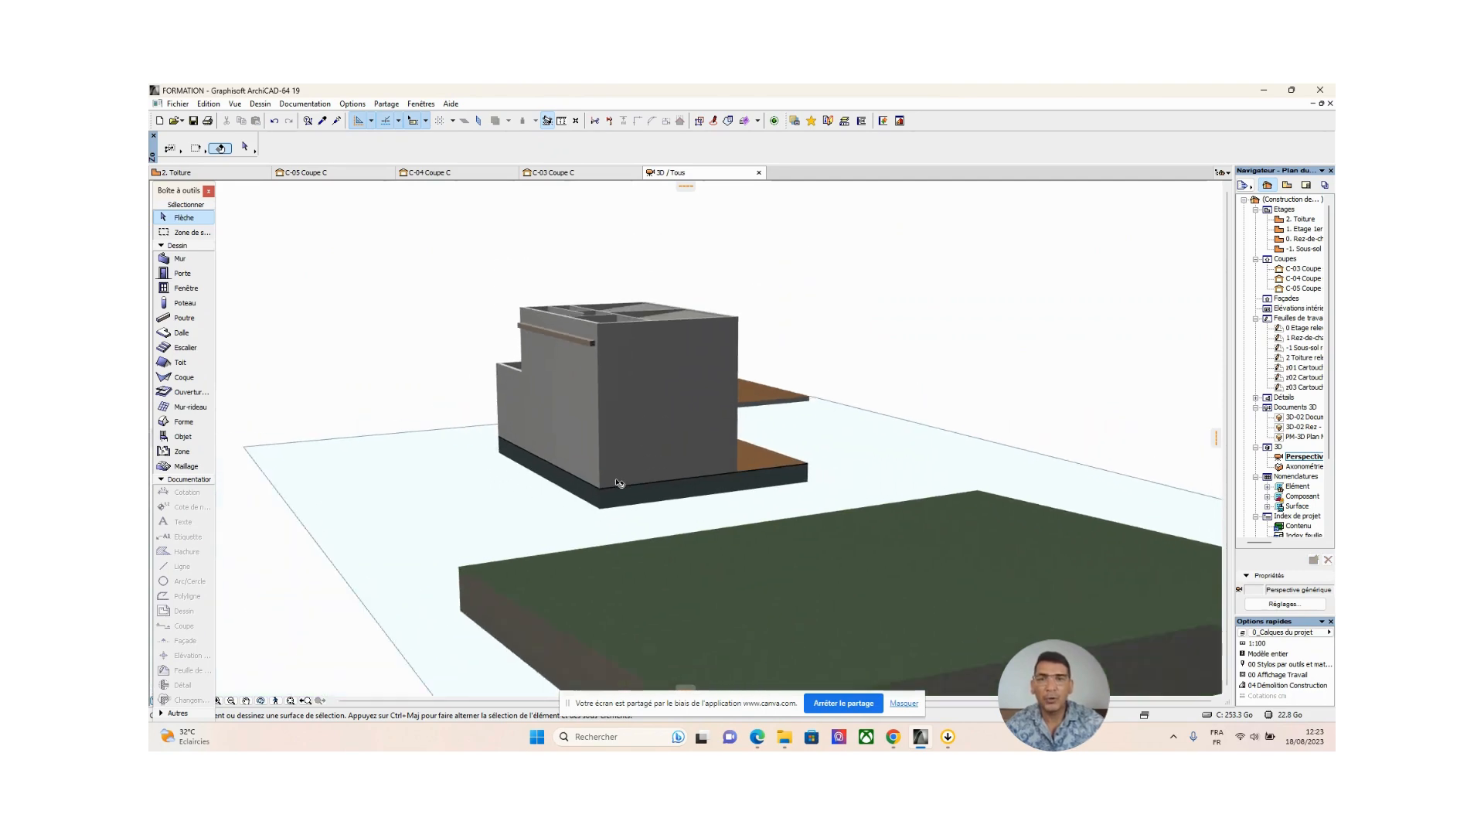
scroll(618, 483, "down", 4)
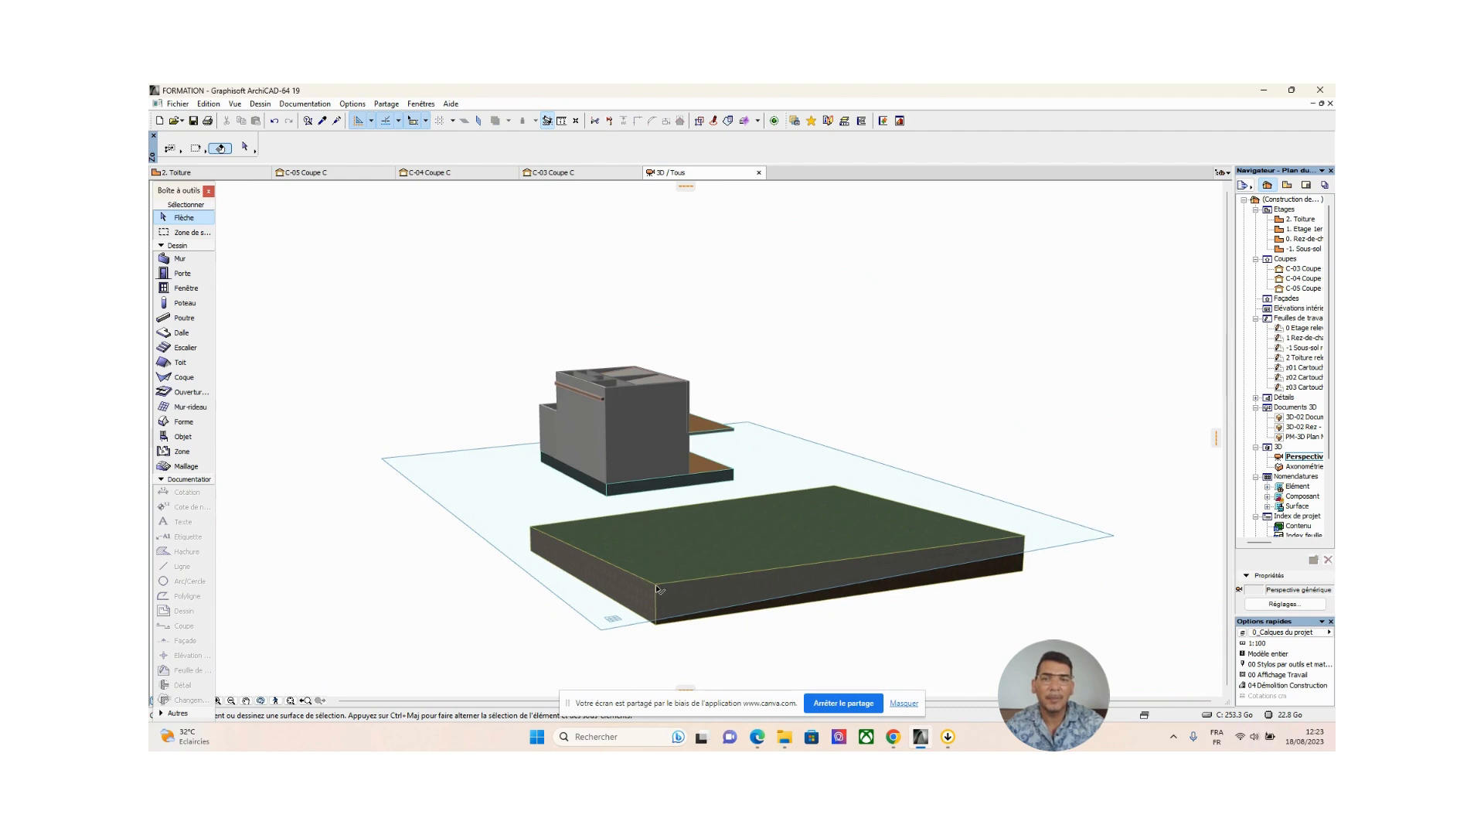
left_click(655, 589)
middle_click_drag(656, 589, 597, 432, "shift")
left_click(668, 361)
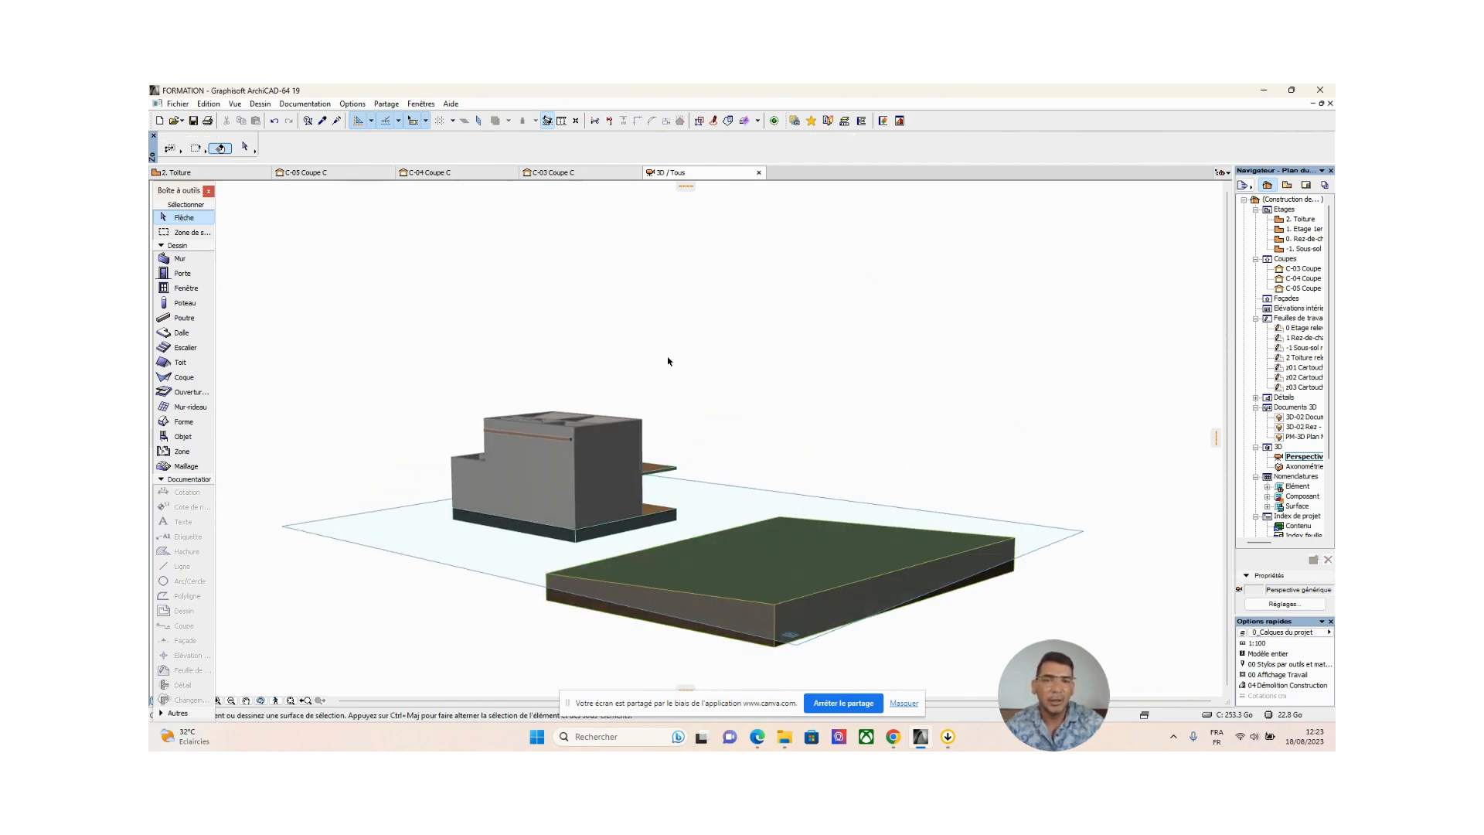
middle_click_drag(572, 500, 691, 506)
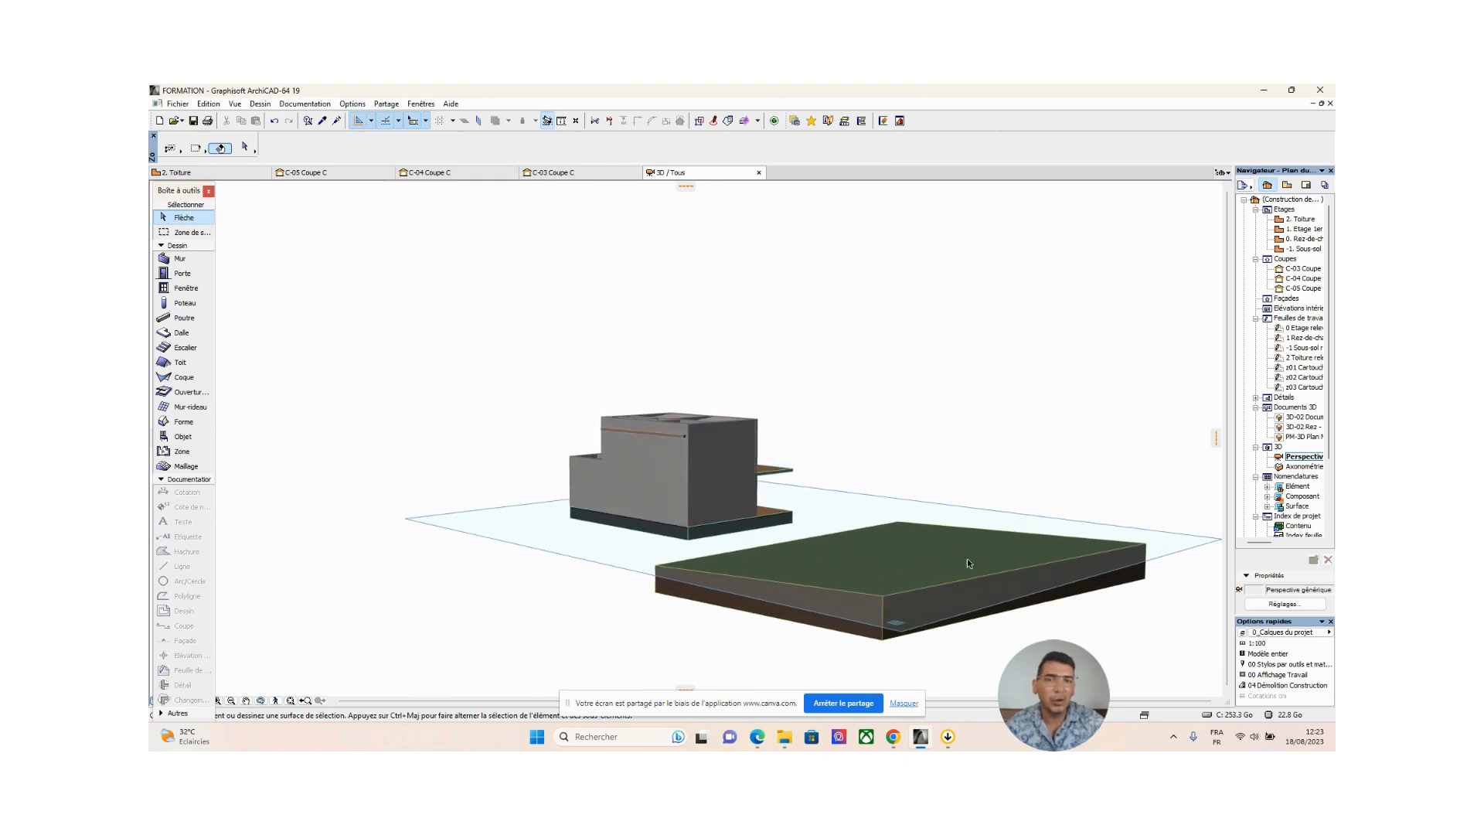
middle_click_drag(786, 587, 1116, 602, "shift")
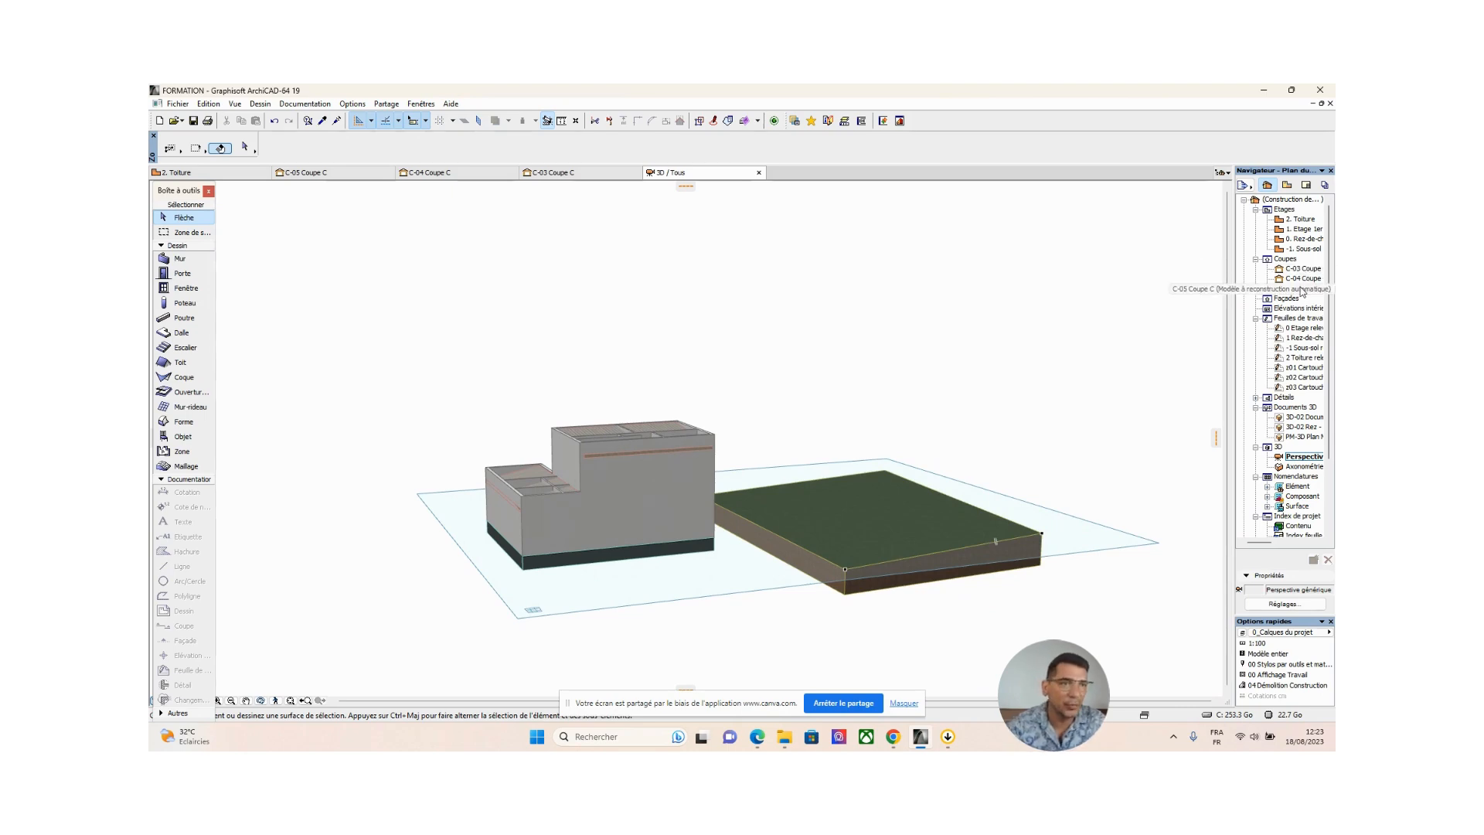
Compare the building with the terrain in sections C-05 and C-04, checking the lowest dashed red line in C-04, and return to C-05
double_click(1303, 287)
scroll(858, 428, "down", 4)
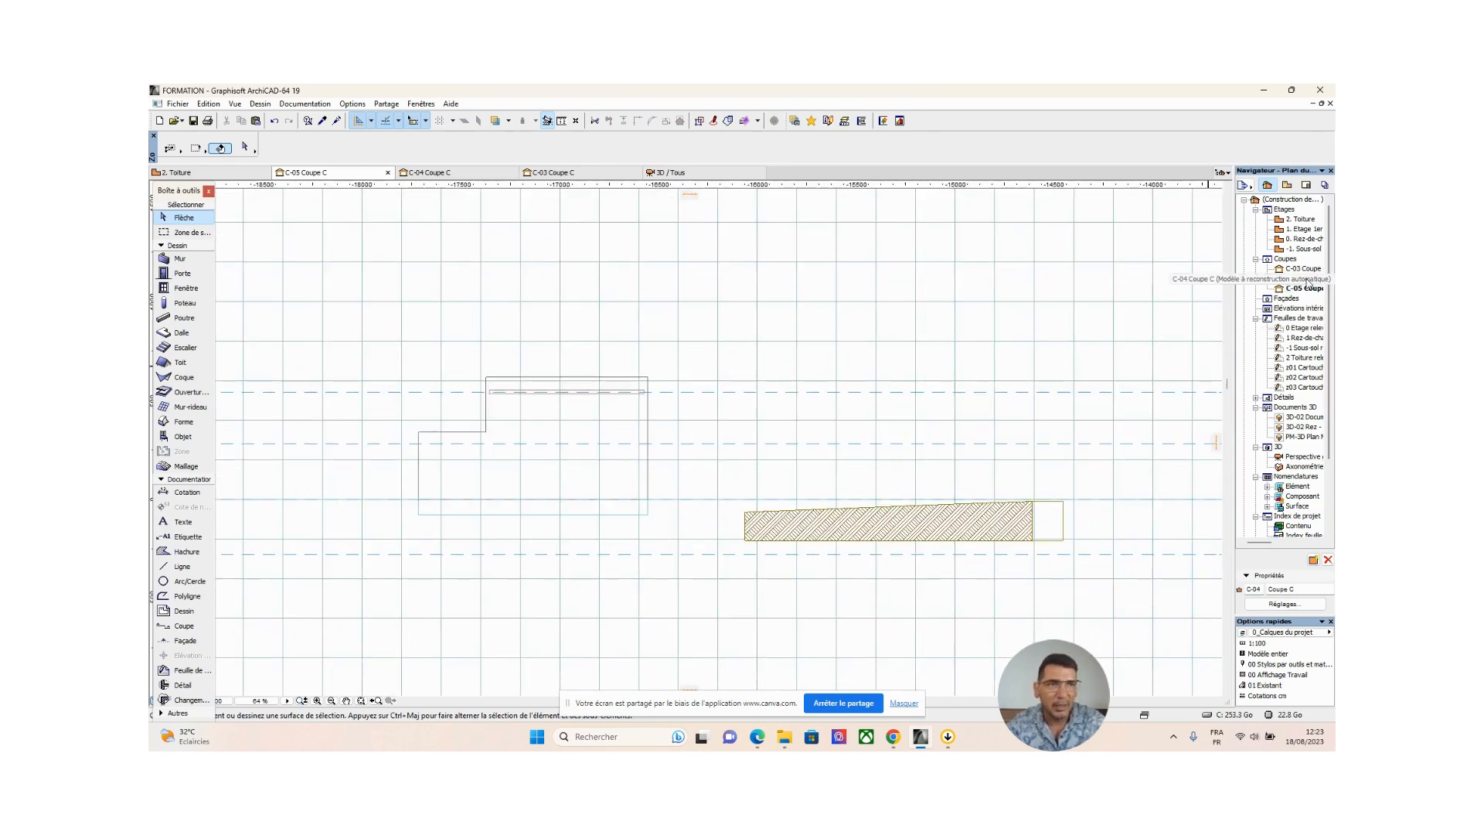
double_click(1303, 277)
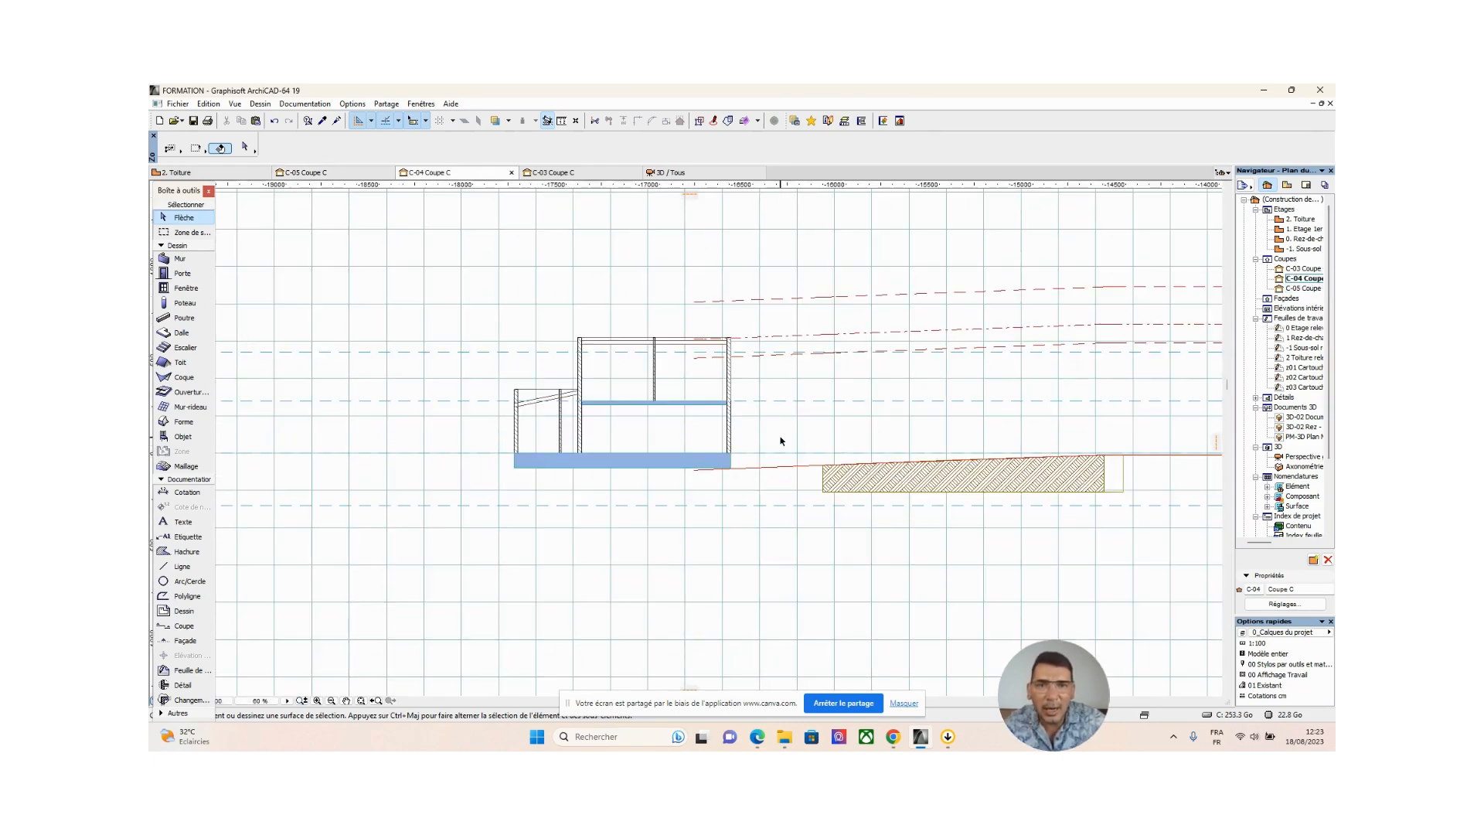
left_click(763, 357)
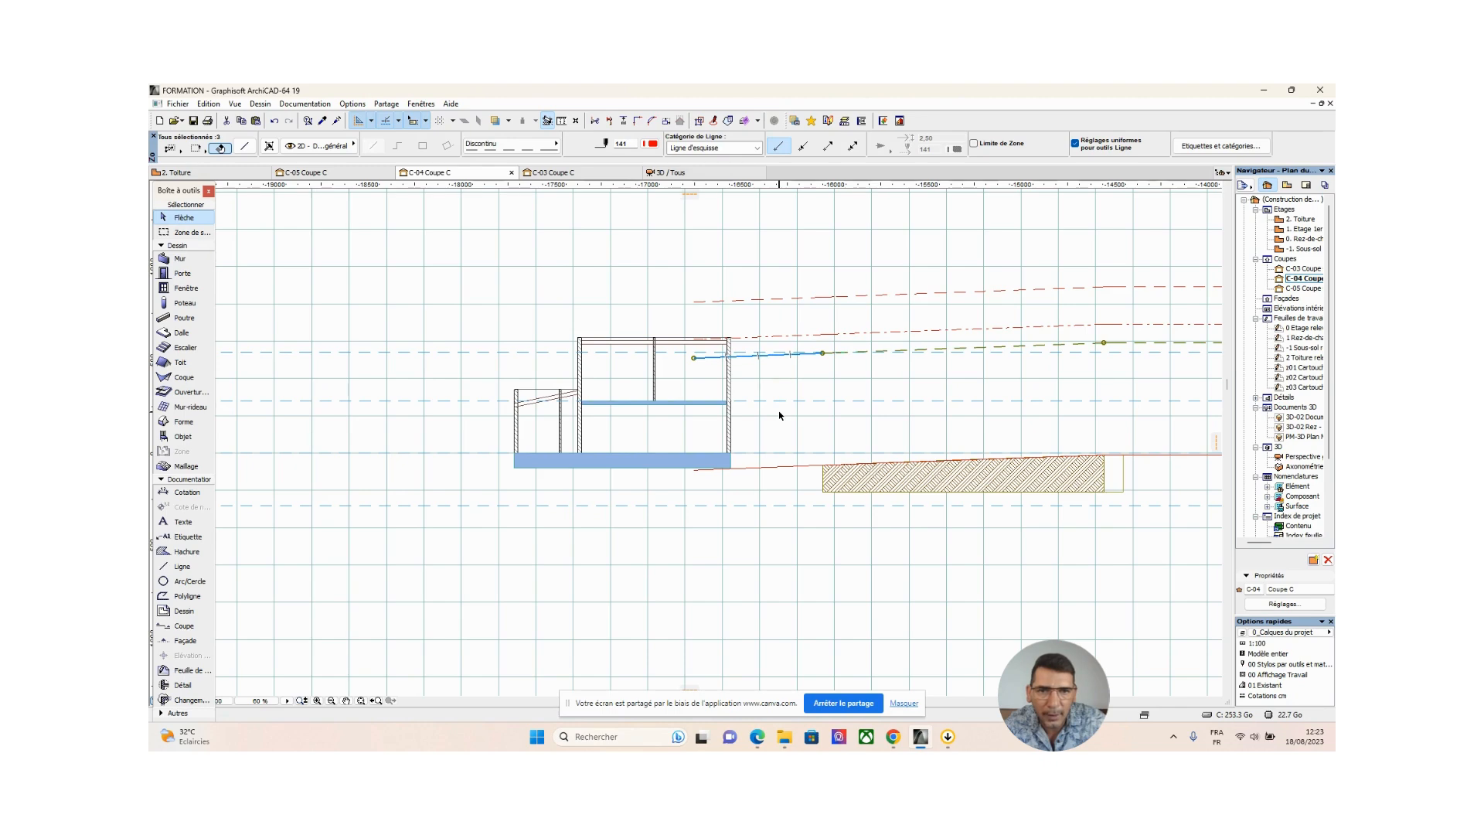
middle_click_drag(772, 422, 796, 428)
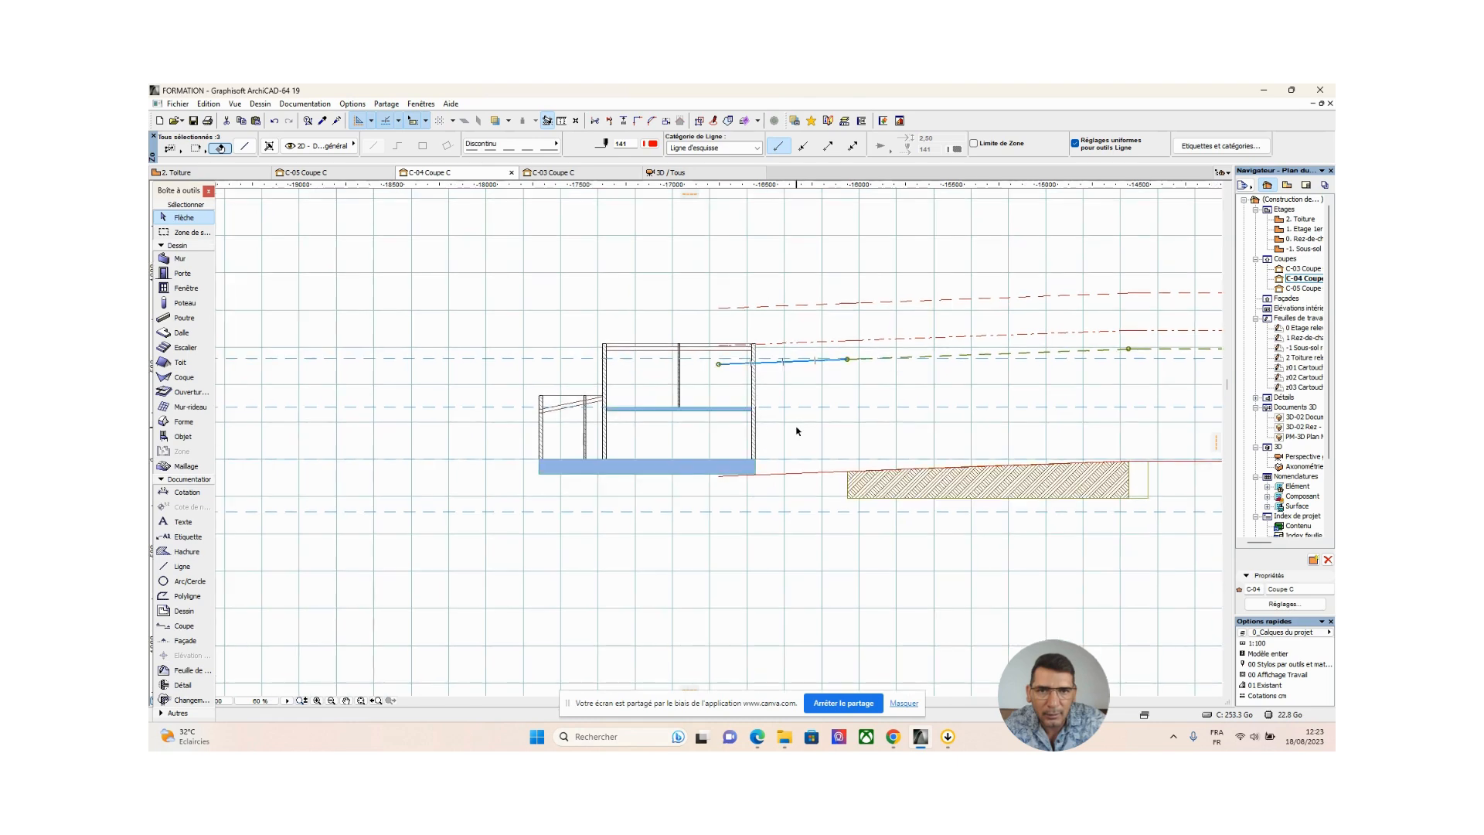
left_click(633, 295)
double_click(1308, 289)
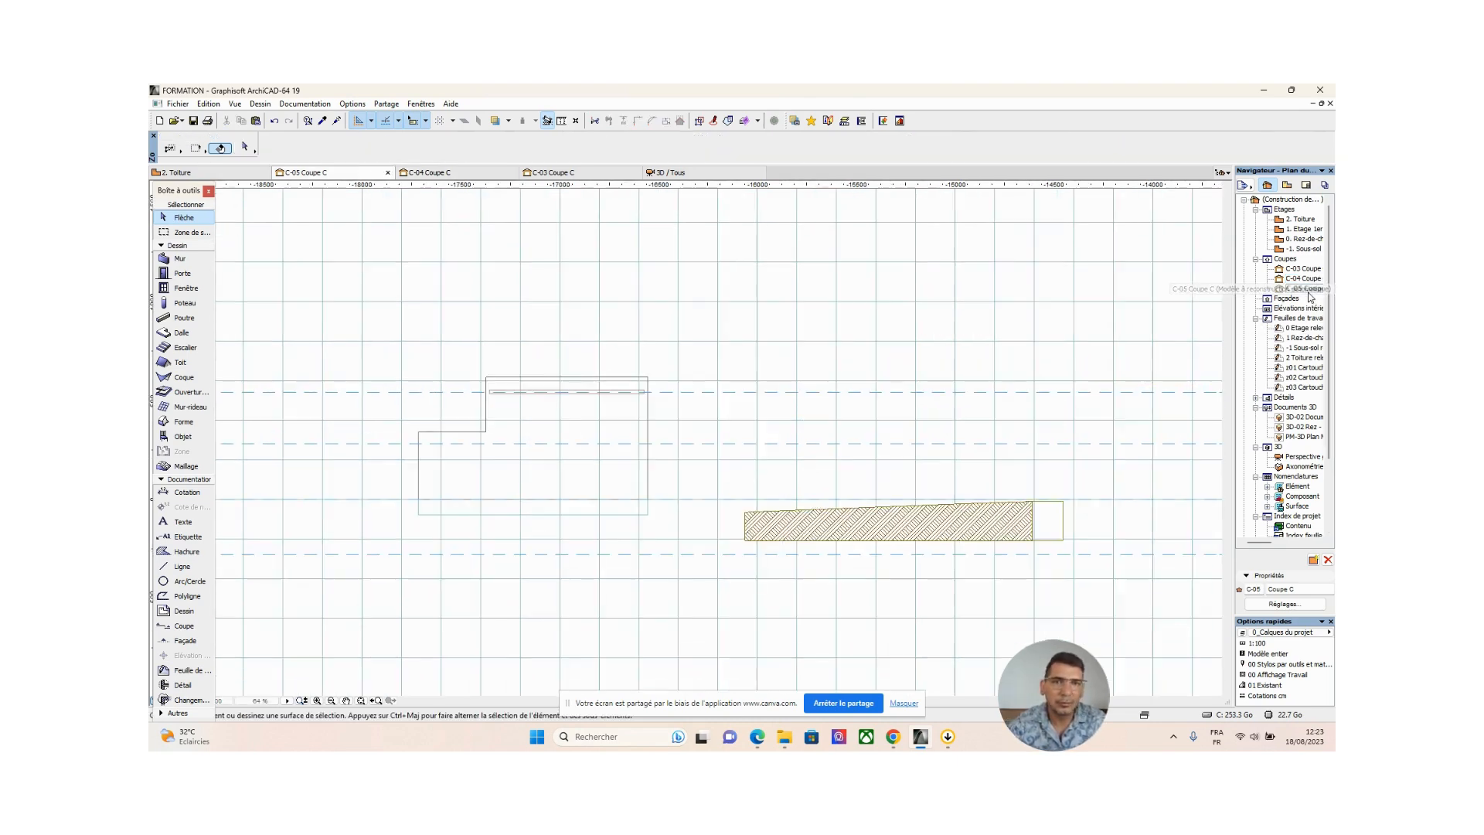
mouse_move(666, 535)
middle_mouse_down()
mouse_move(703, 499)
mouse_move(766, 502)
middle_mouse_up()
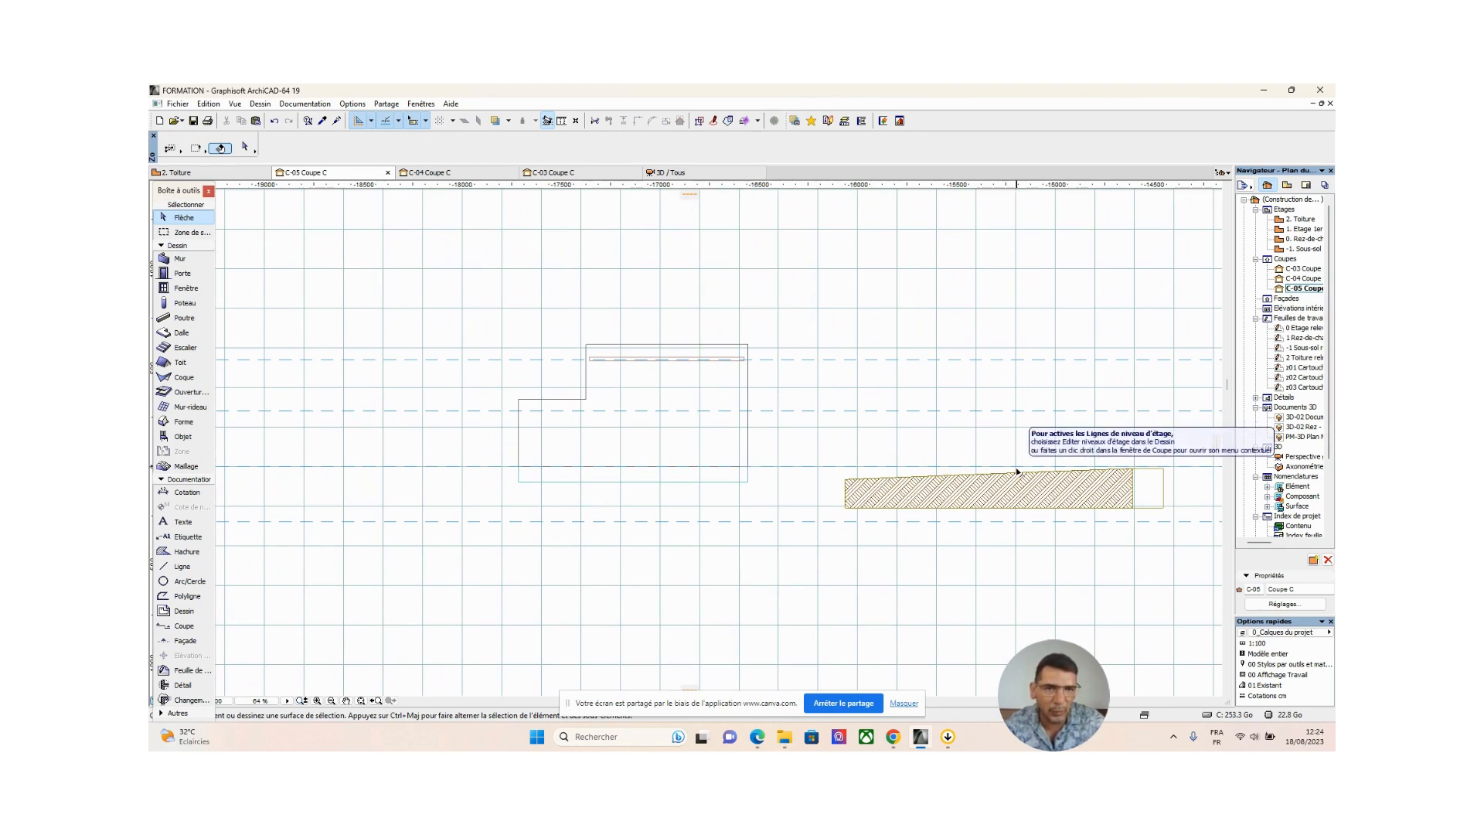
In section C-05, measure the vertical distance from the terrain block's upper corner nearest the building to the ground-floor level line
left_click(562, 121)
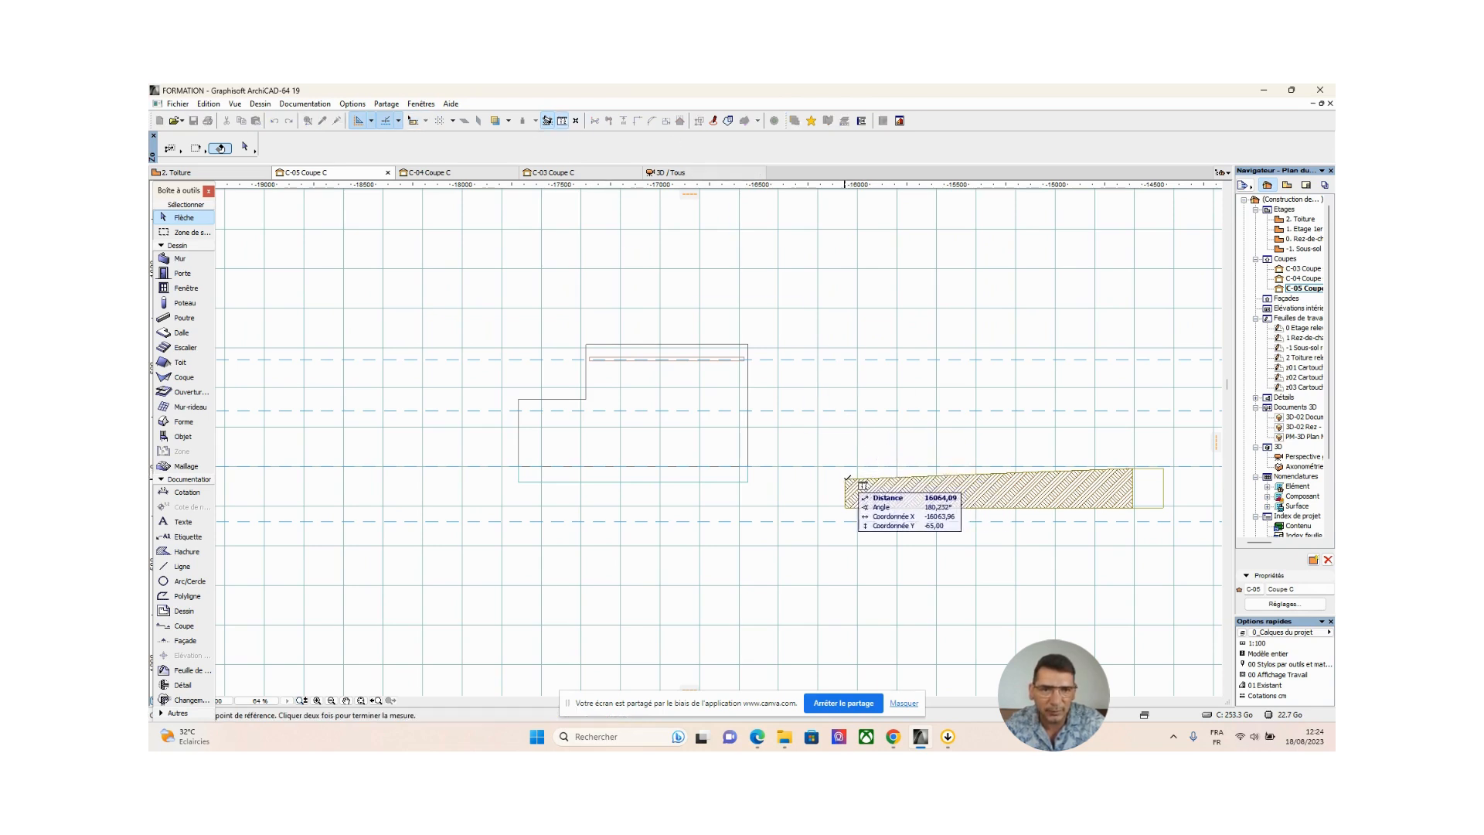
left_click(845, 479)
right_click(846, 476)
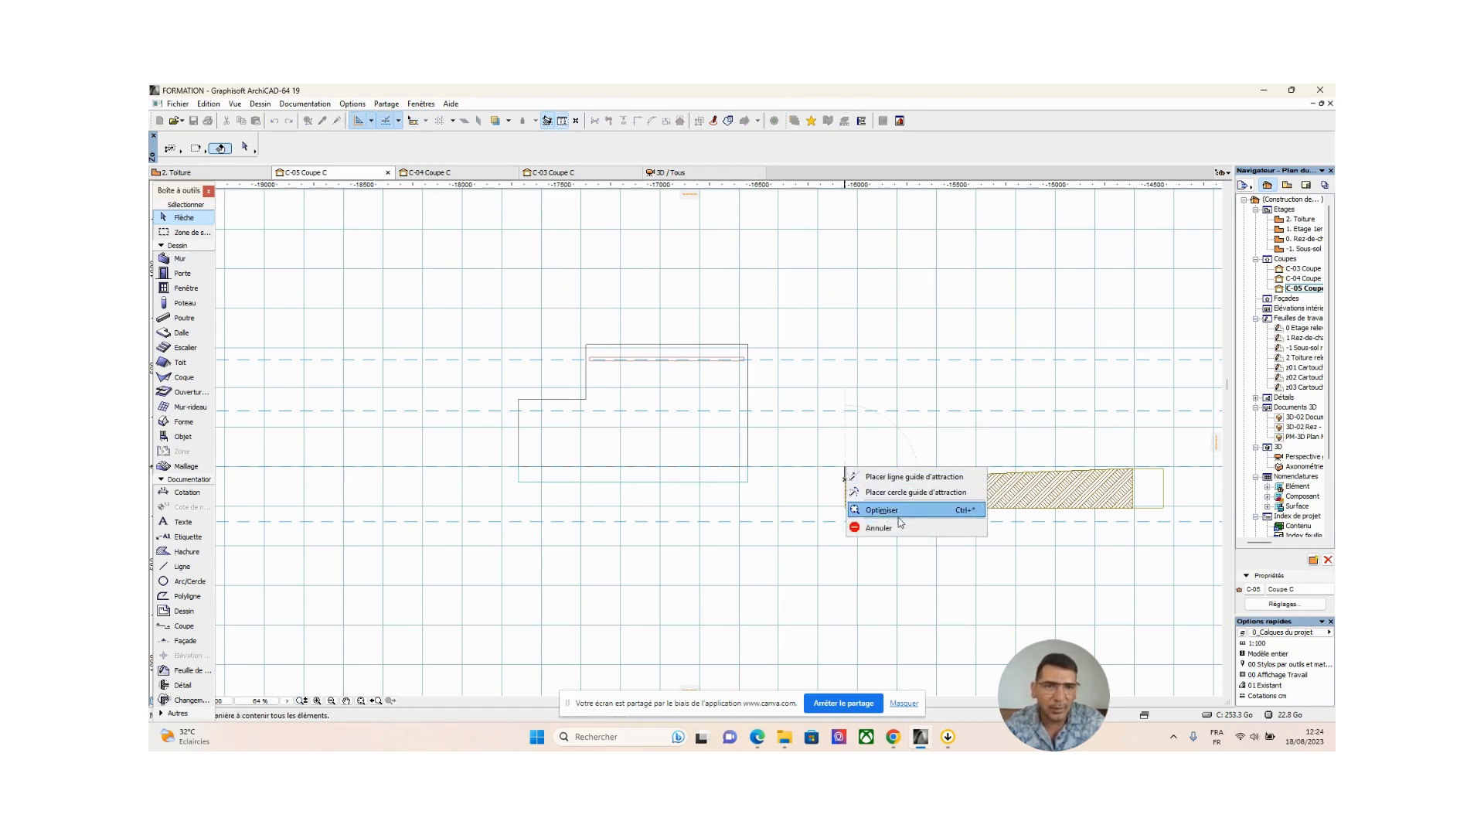
left_click(886, 528)
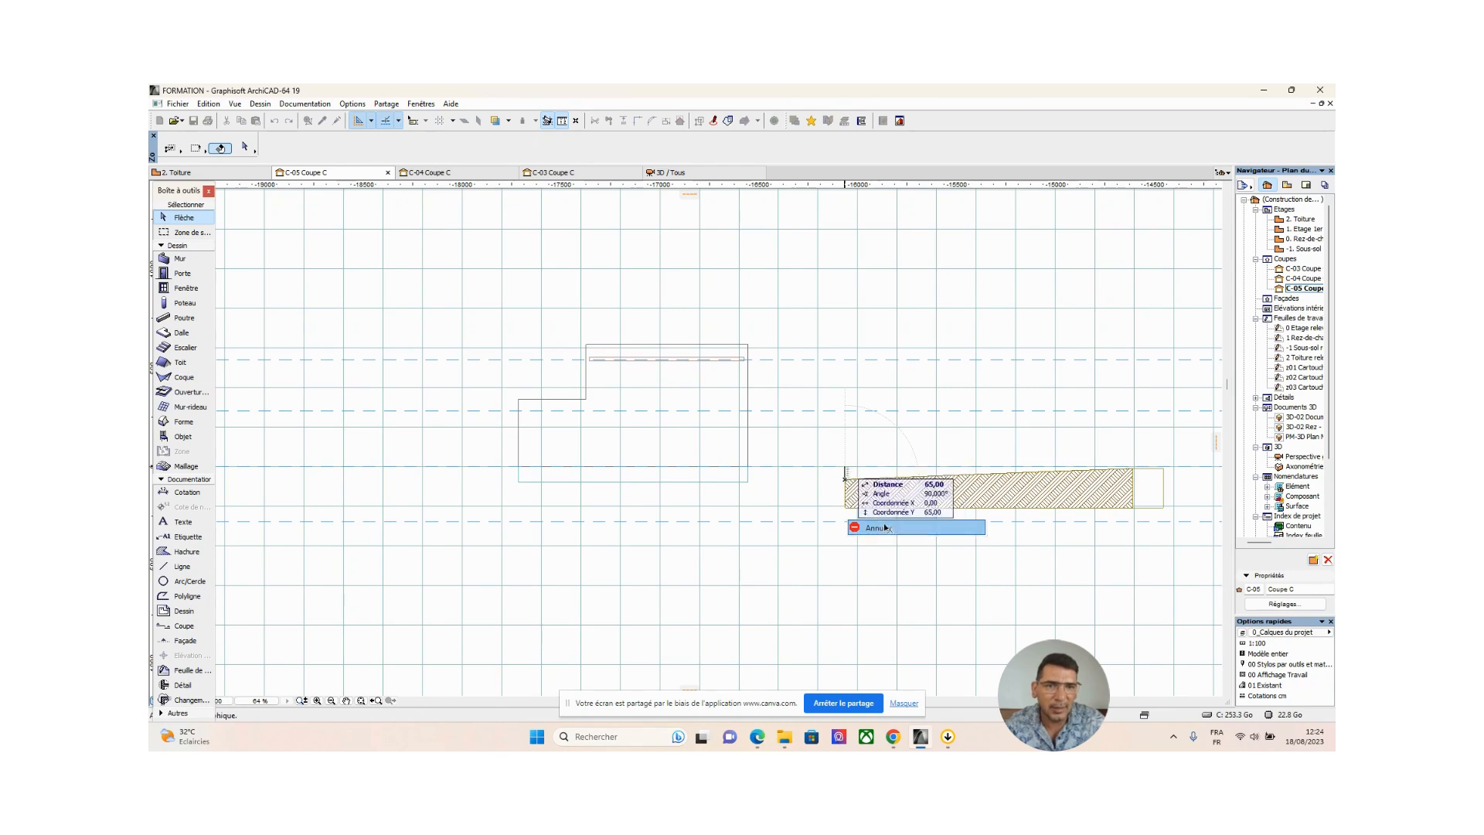
In section C-04, measure the vertical distance from the far end of the solid red terrain line to the lowest dashed red line
double_click(1306, 280)
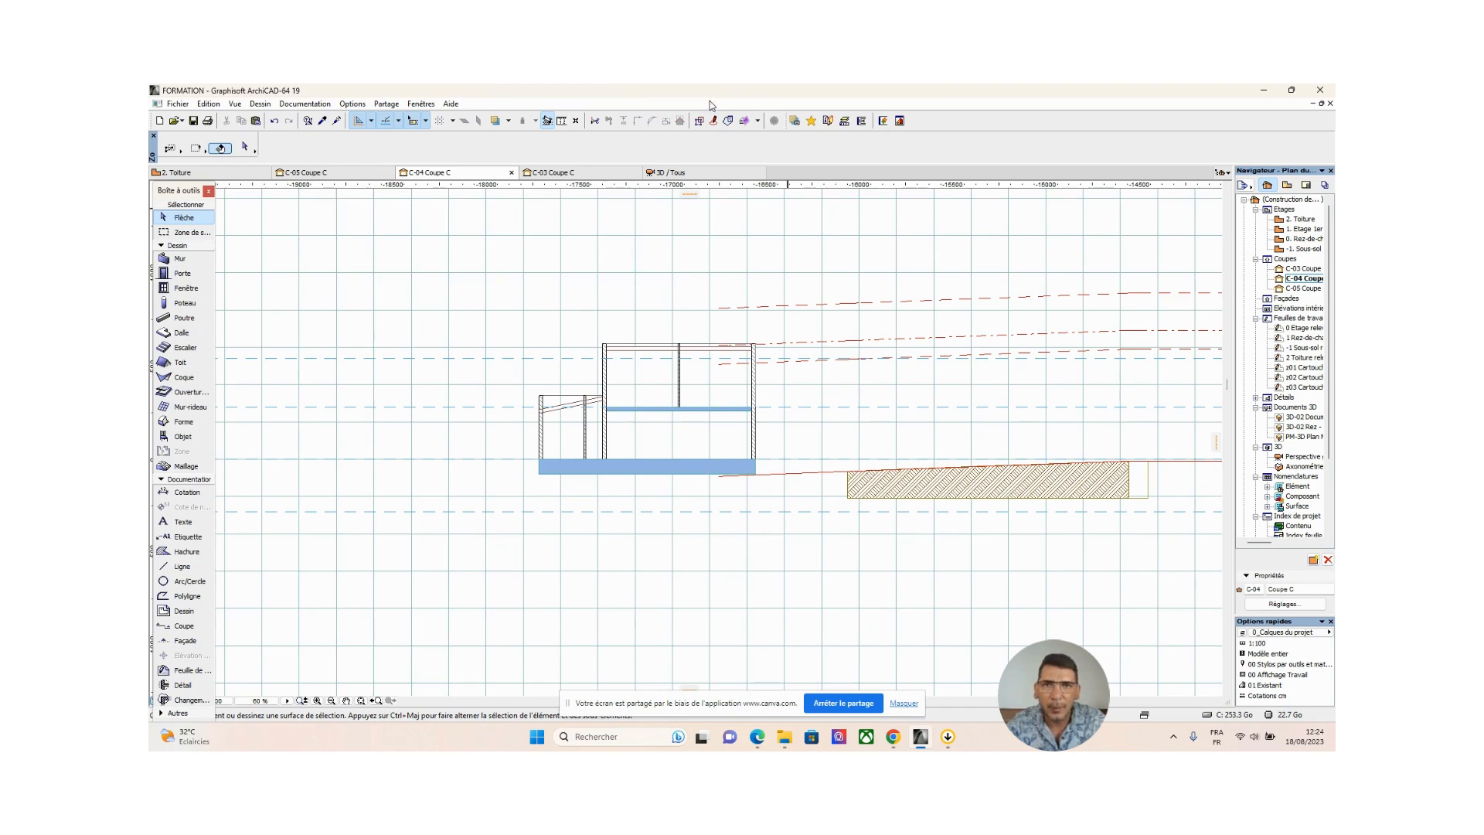
left_click(561, 121)
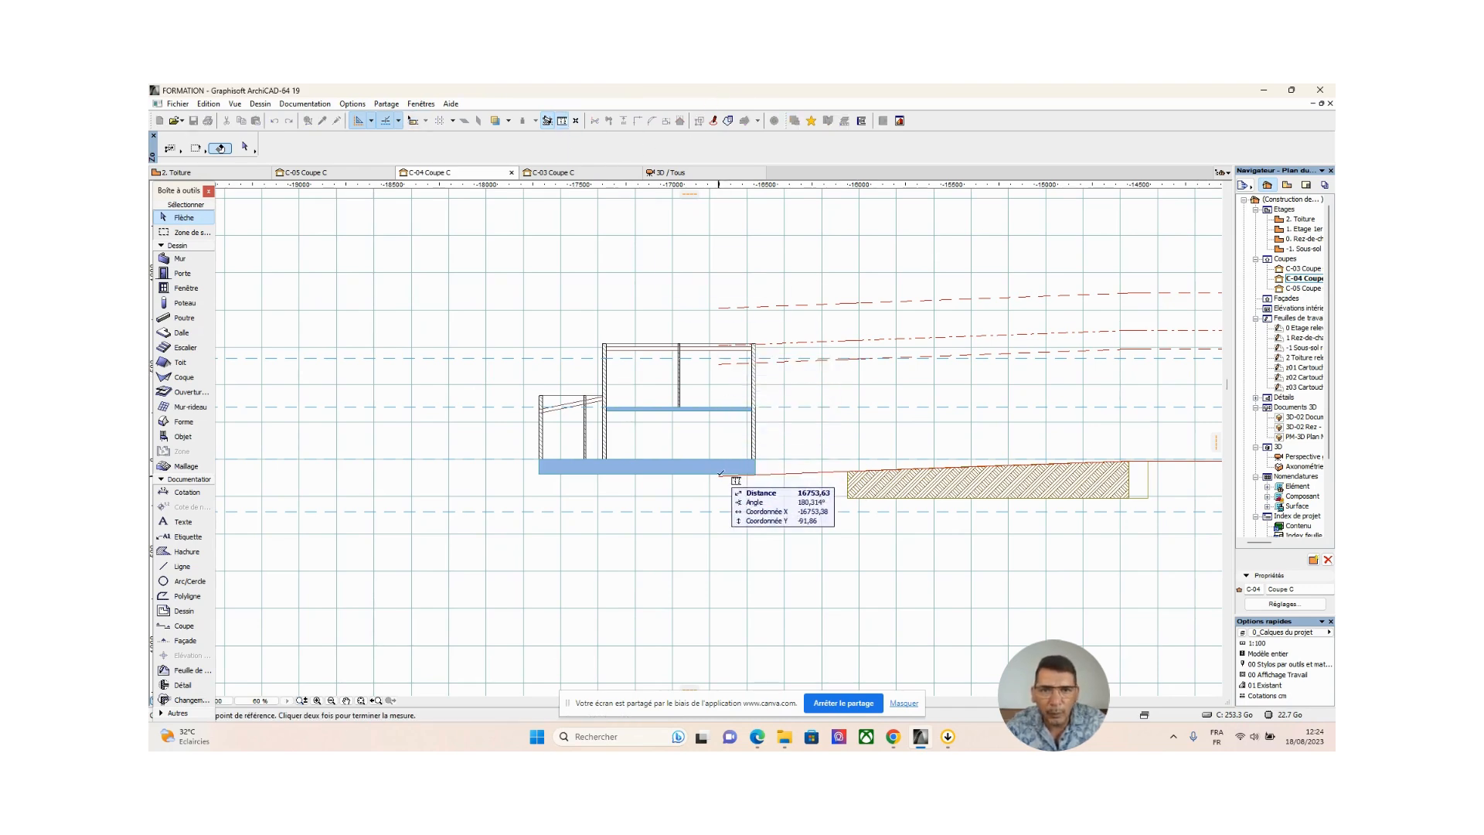
middle_click_drag(984, 465, 745, 446)
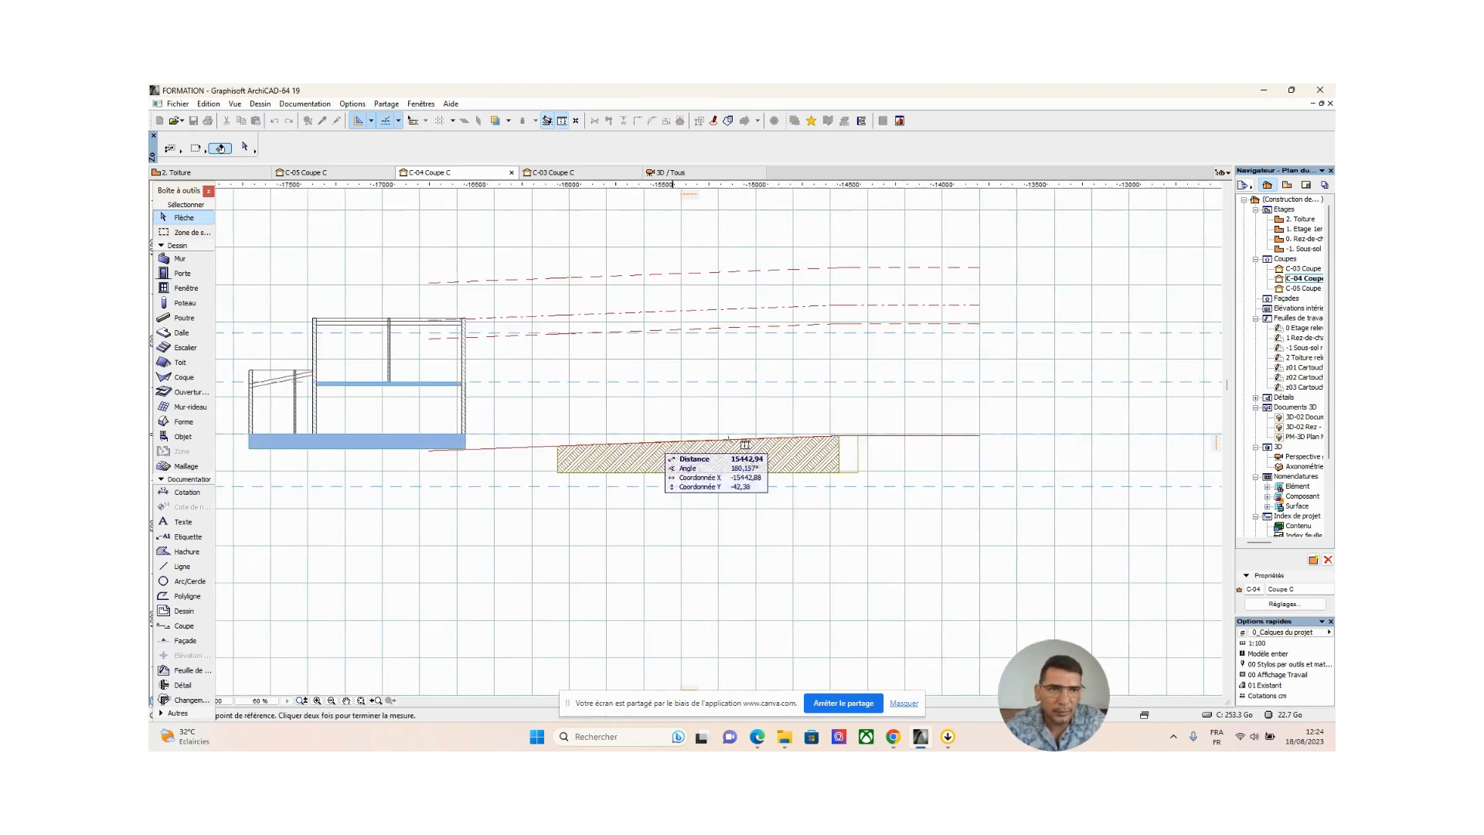
left_click(980, 435)
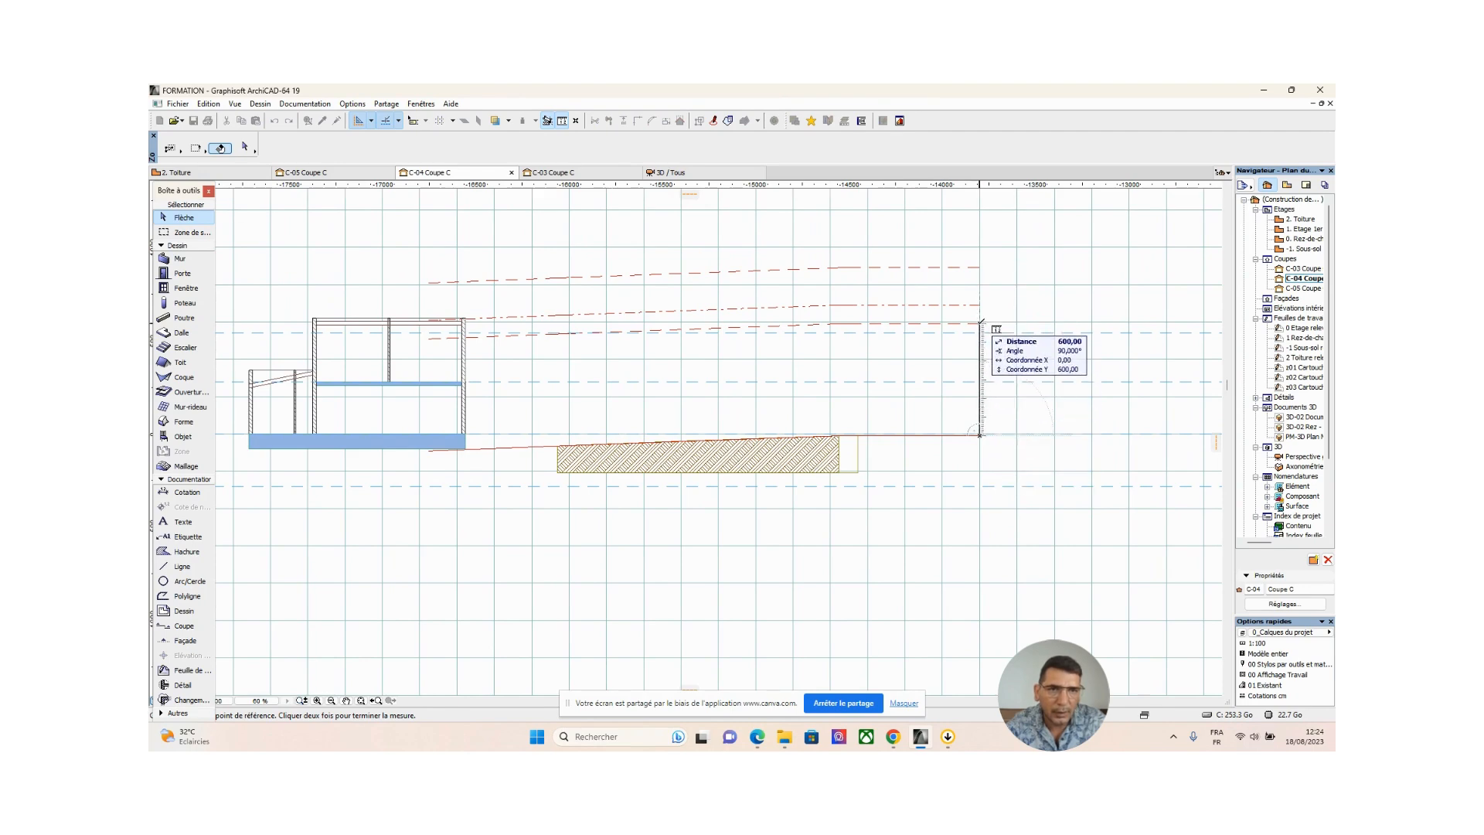
right_click(981, 320)
left_click(997, 387)
Check the upper roof's position and slope in section C-04, then inspect the same roof in section C-05
middle_click_drag(533, 354, 848, 391)
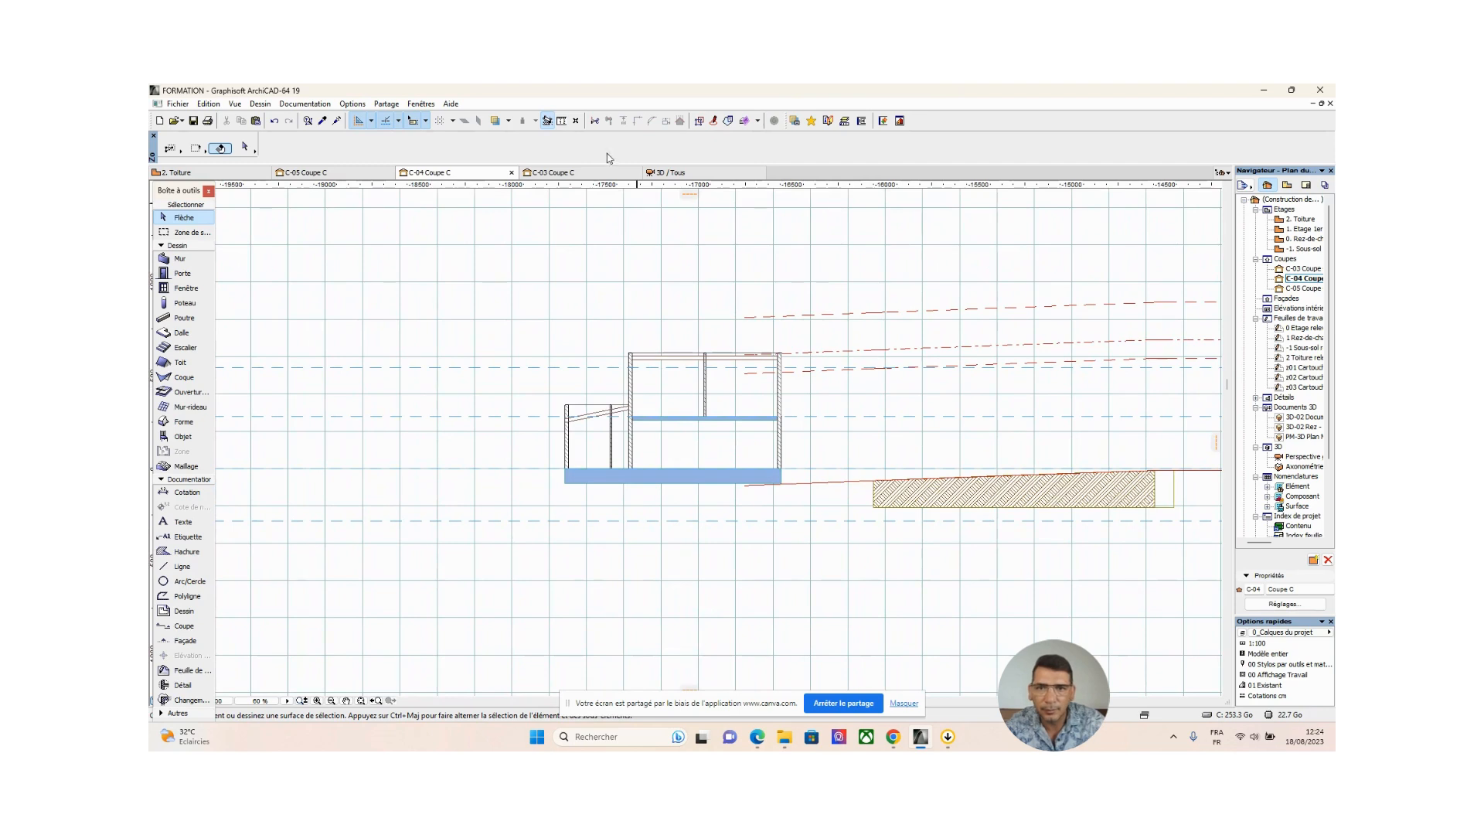
left_click(653, 358)
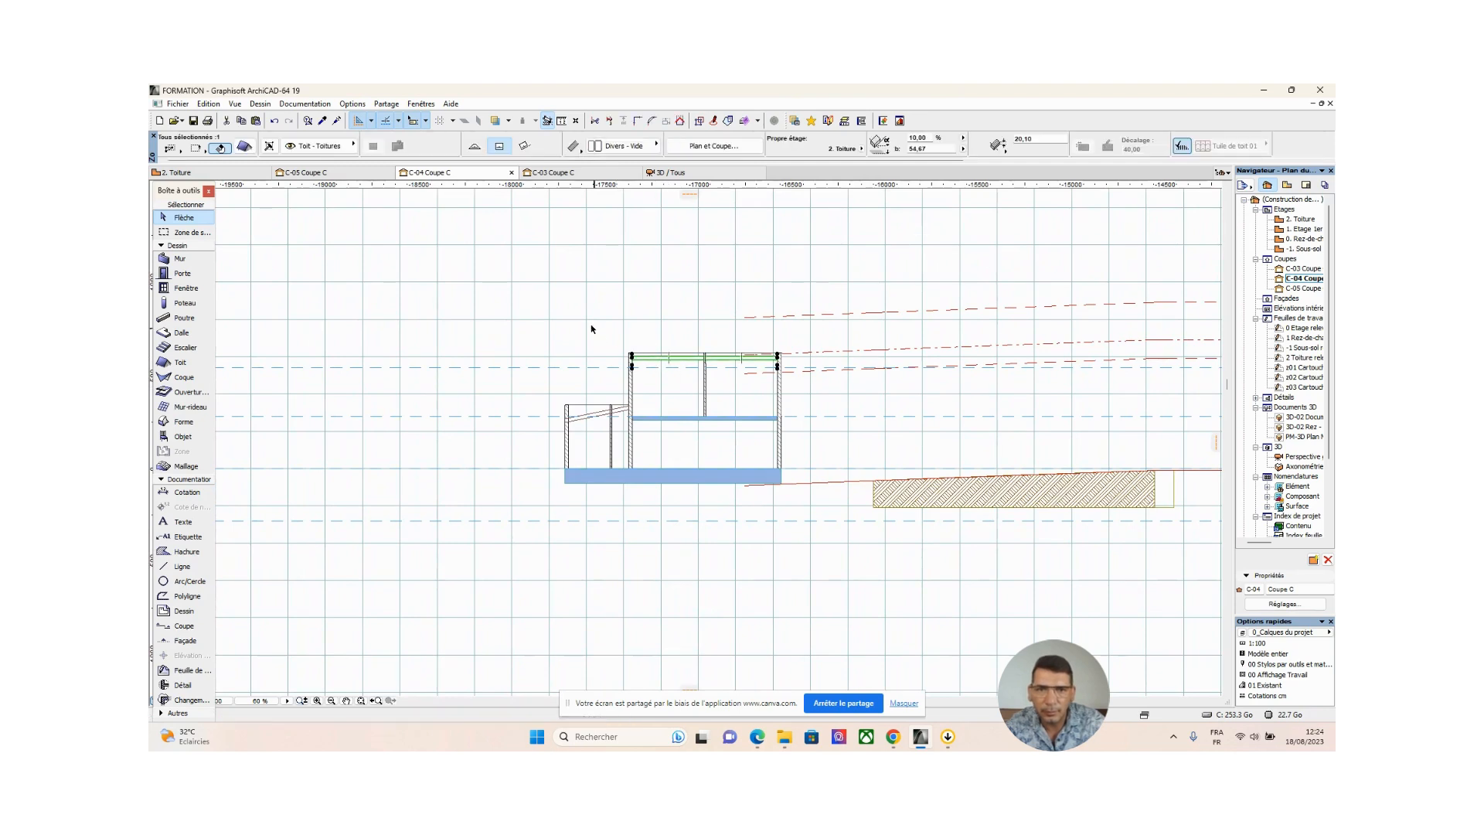
scroll(591, 328, "up", 2)
left_click(649, 276)
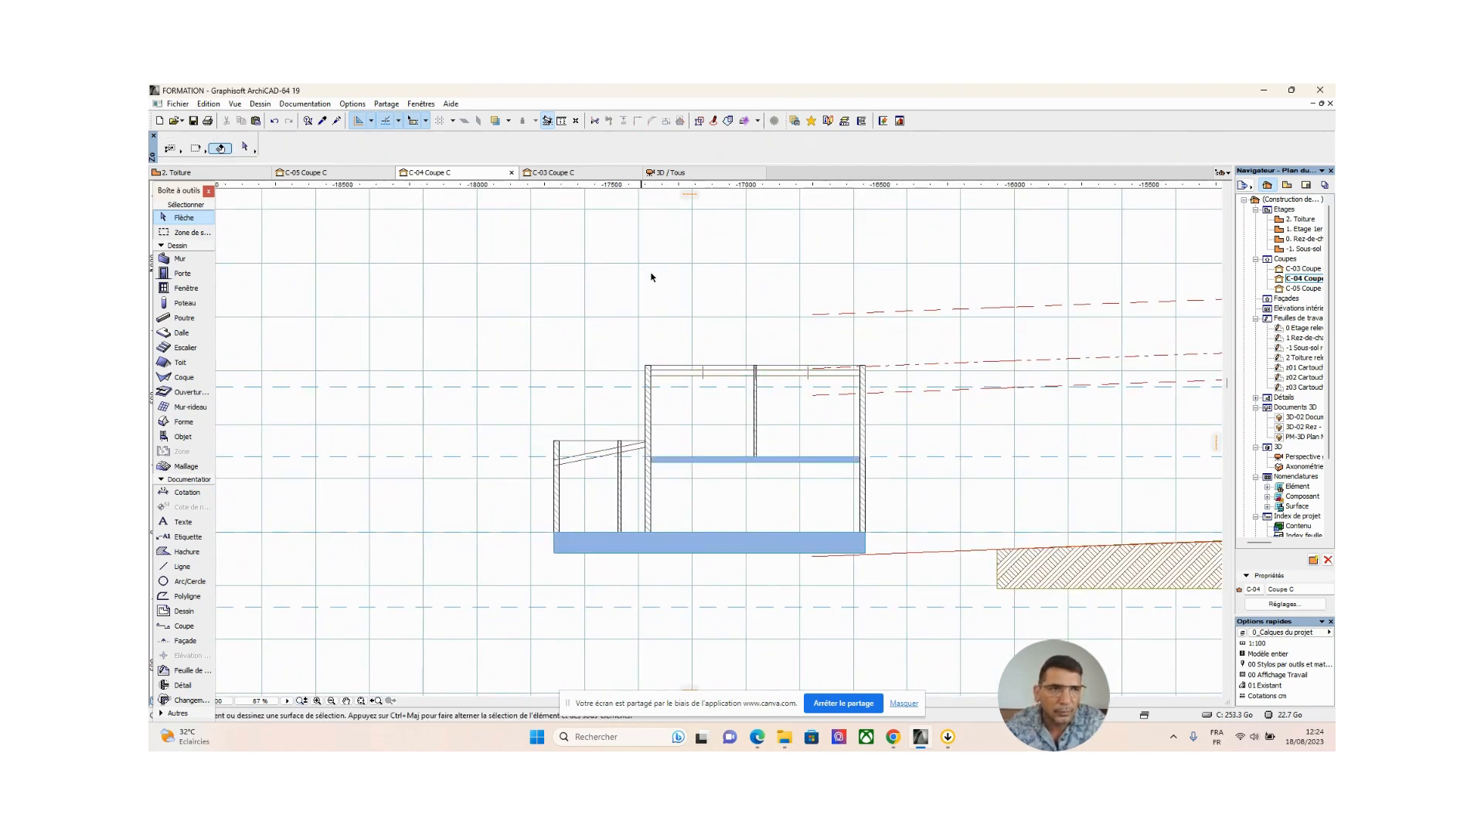
double_click(1314, 288)
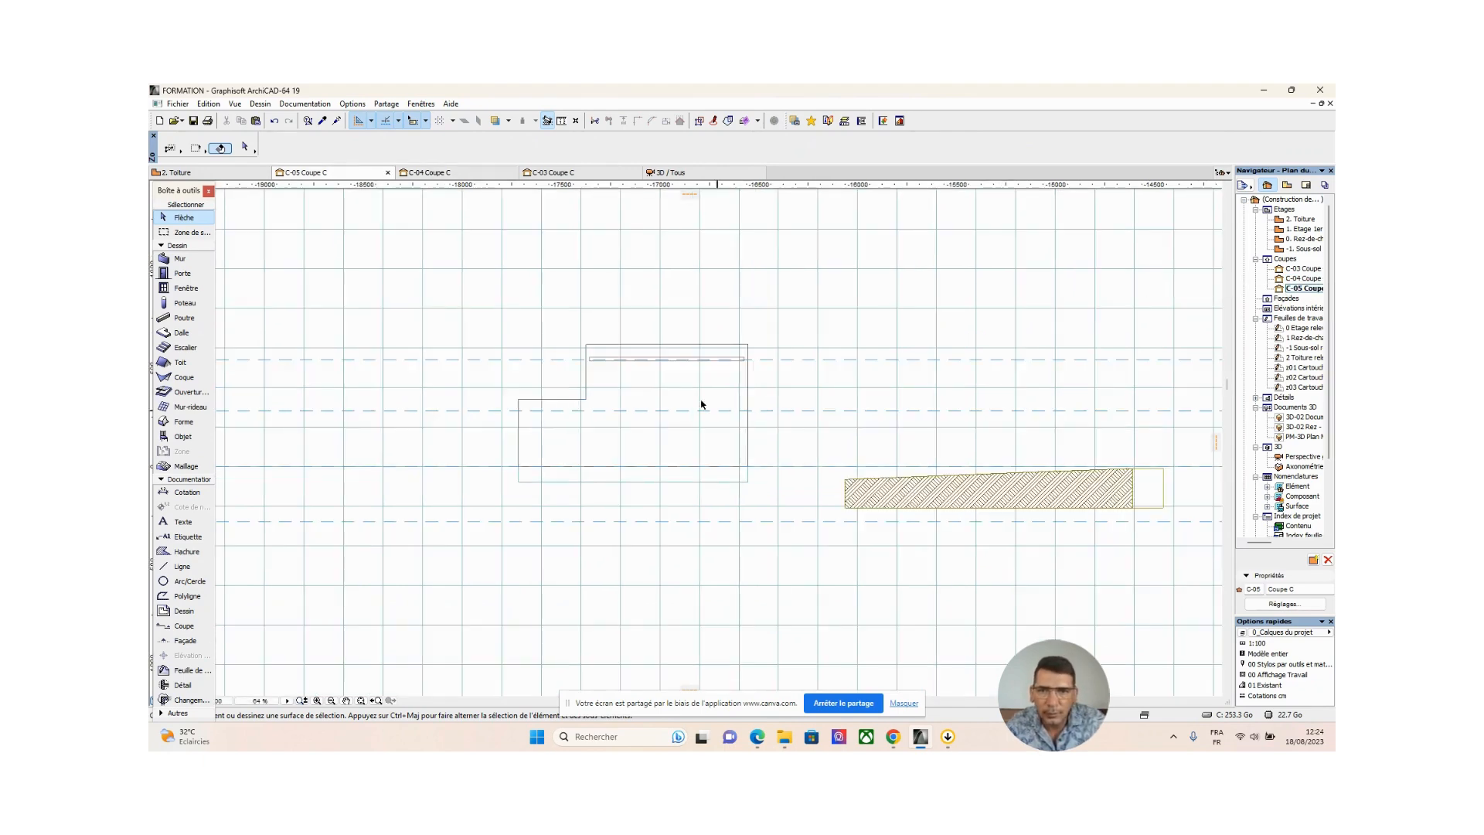
left_click(592, 360)
left_click(519, 307)
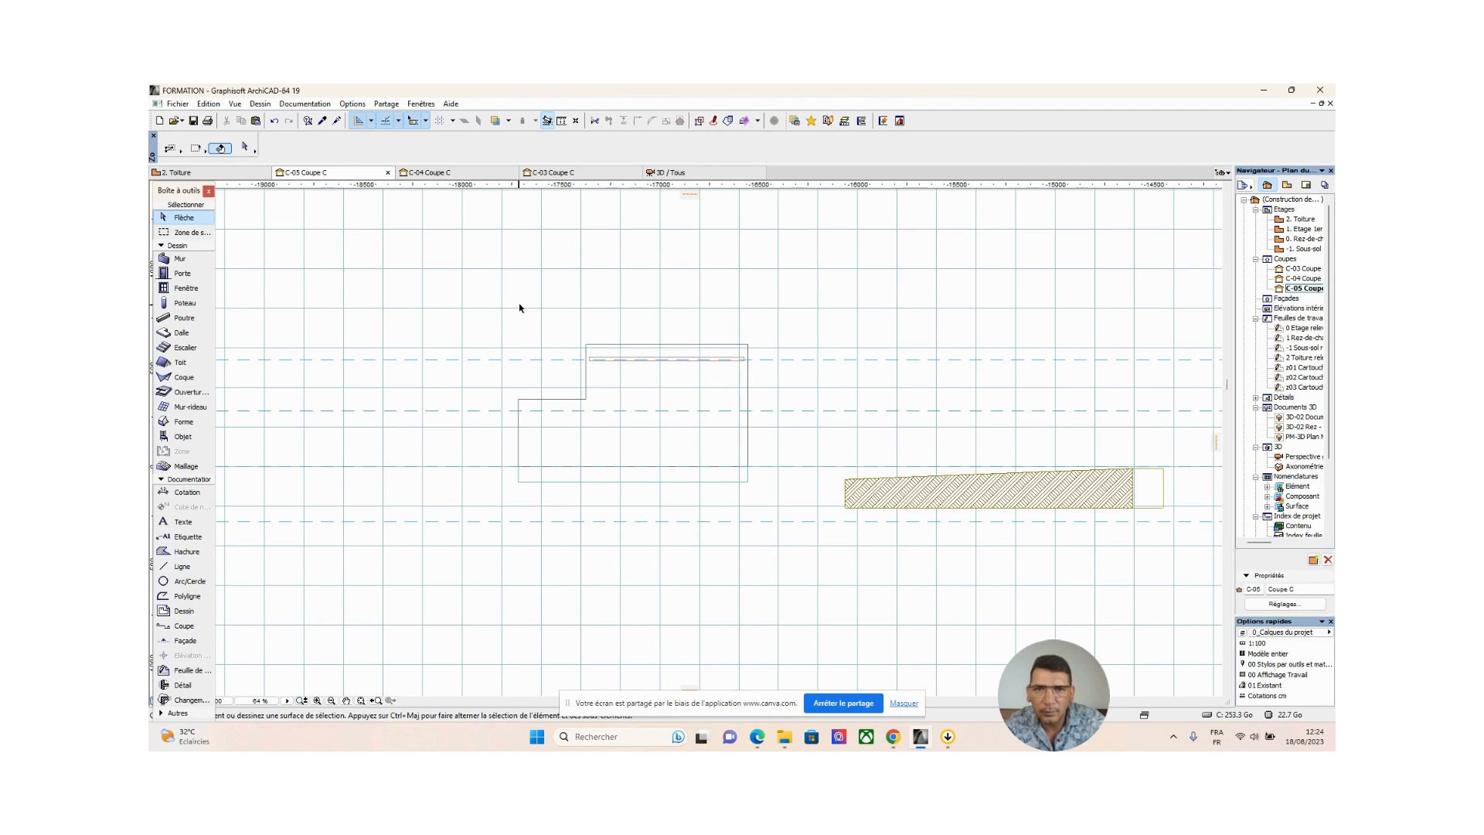
In section C-05, measure the vertical distance from the upper roof's lower edge to the building's base
left_click(561, 121)
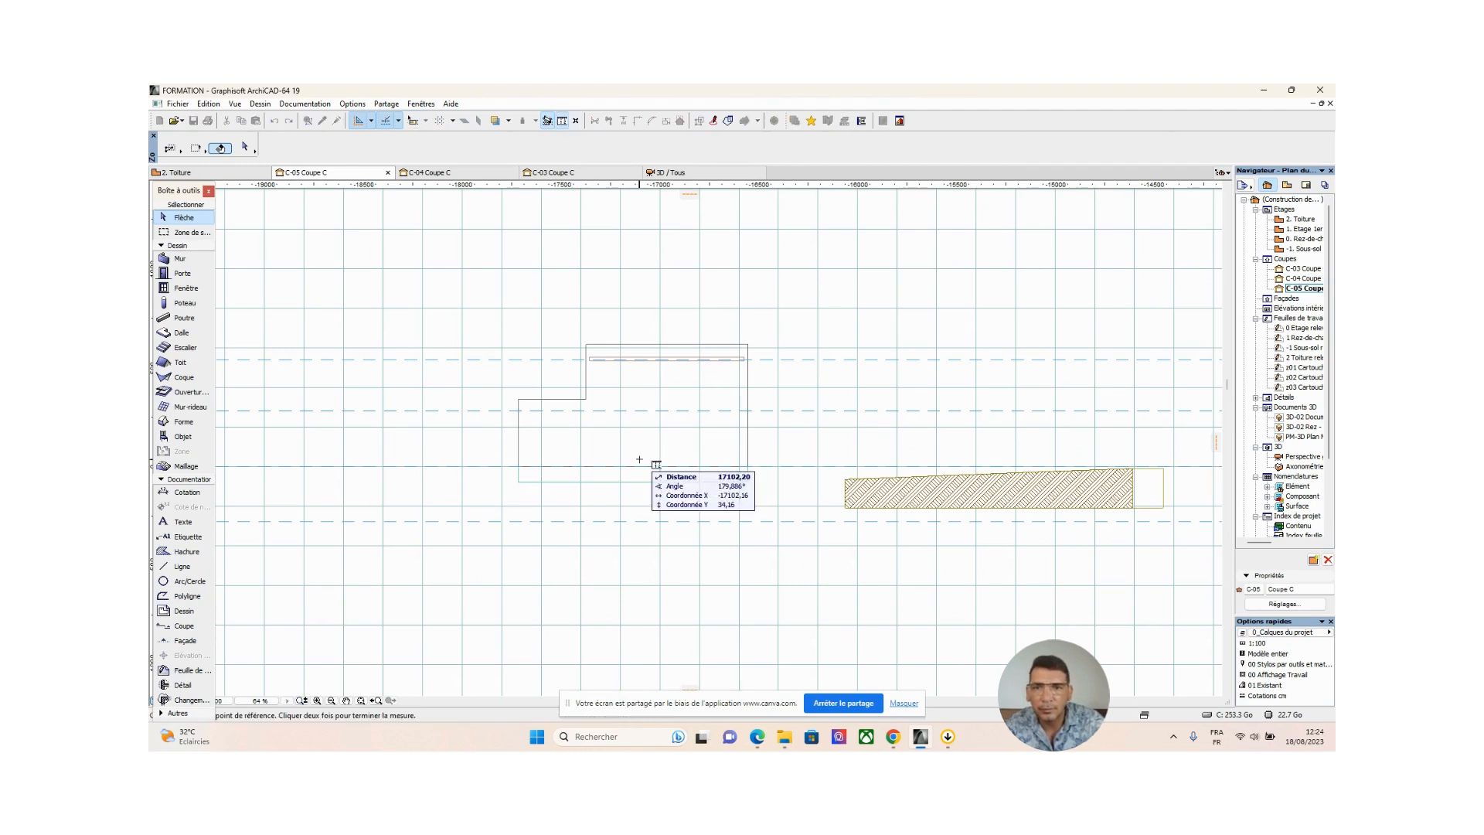
left_click(590, 361)
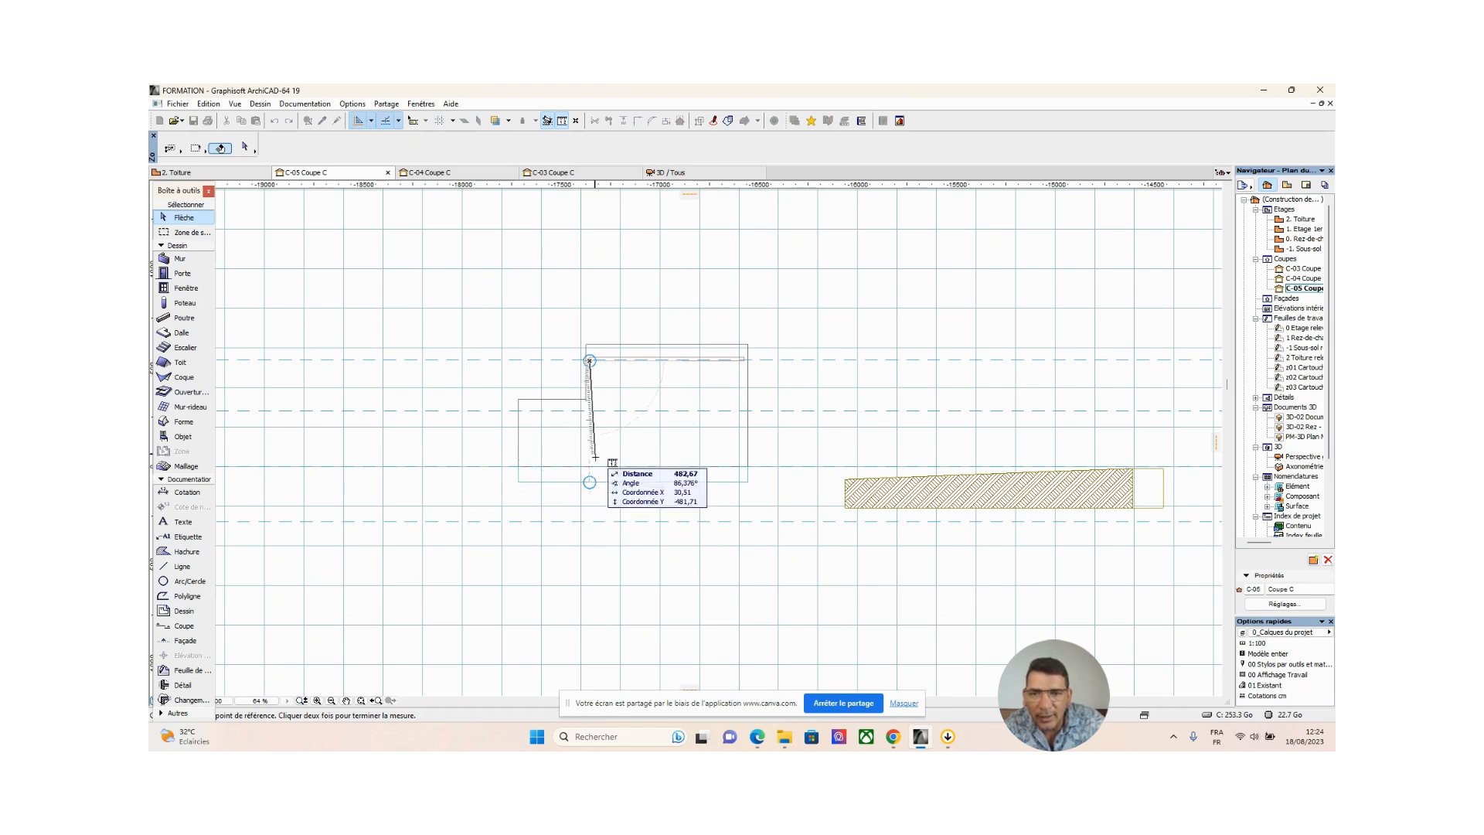
right_click(590, 482)
left_click(632, 523)
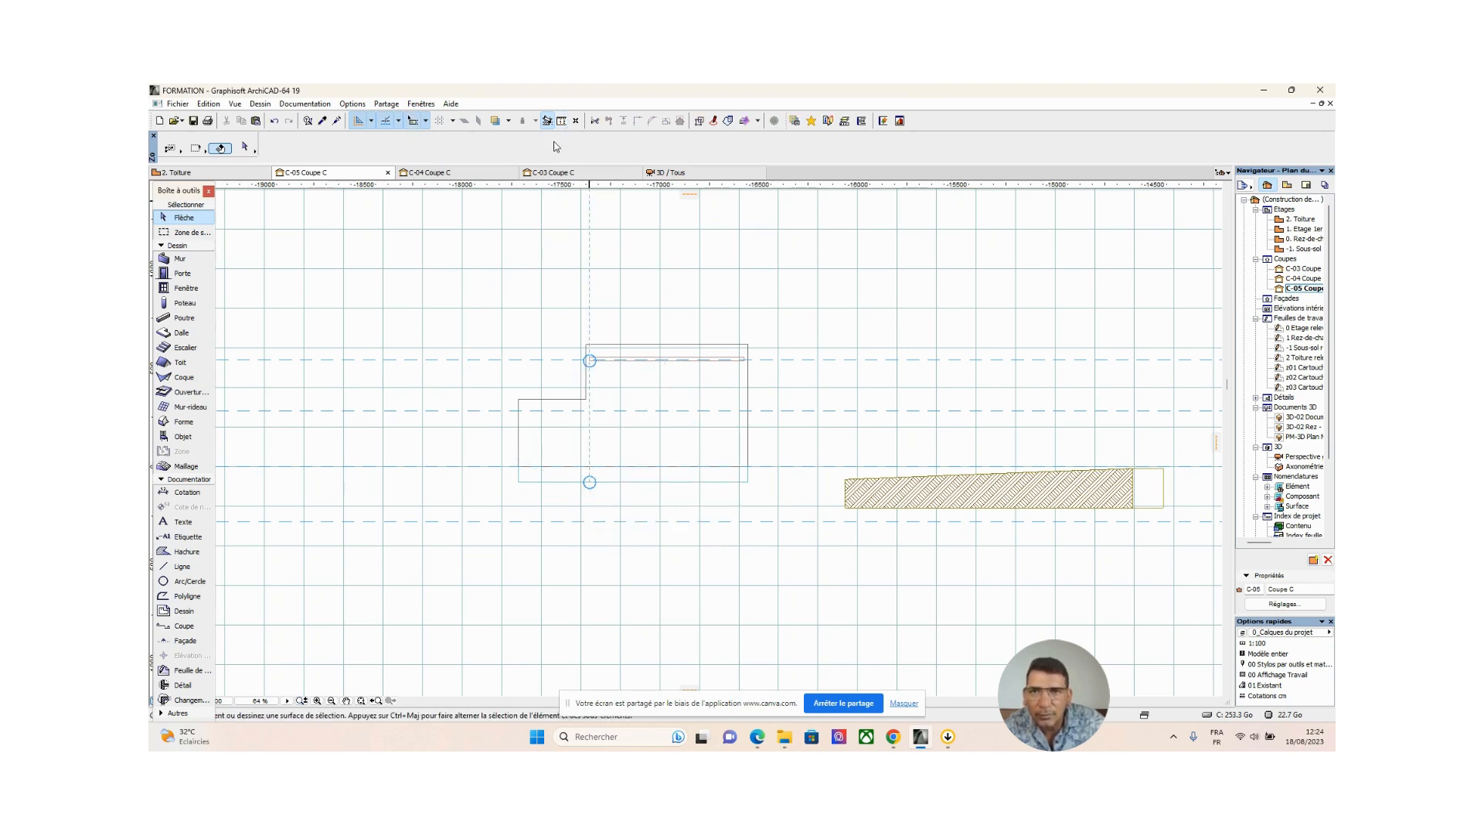
right_click(526, 469)
left_click(570, 568)
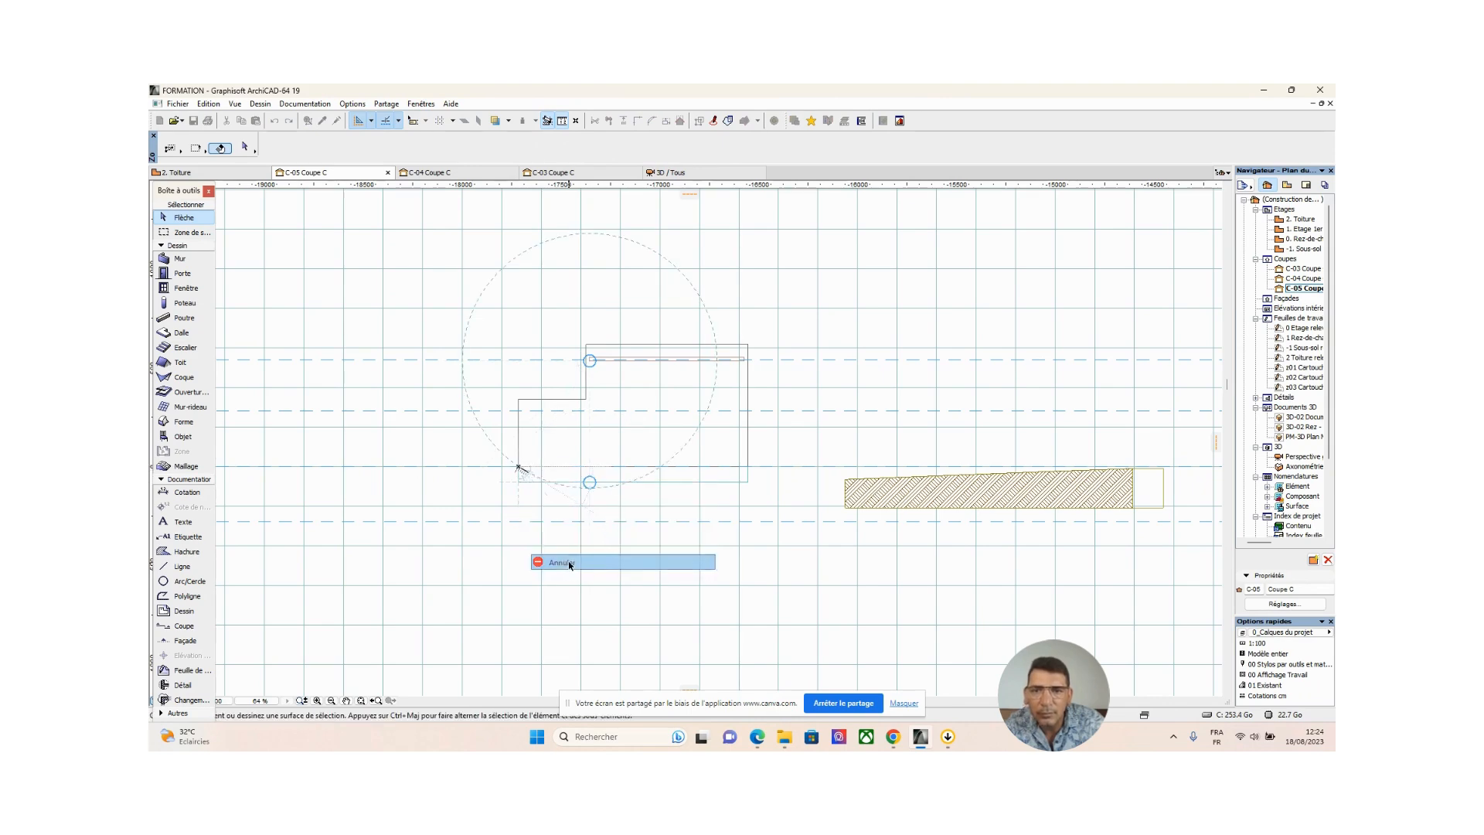
Measure the vertical distance from the upper roof's top edge, at the end away from the terrain block, to the building's base
left_click(563, 122)
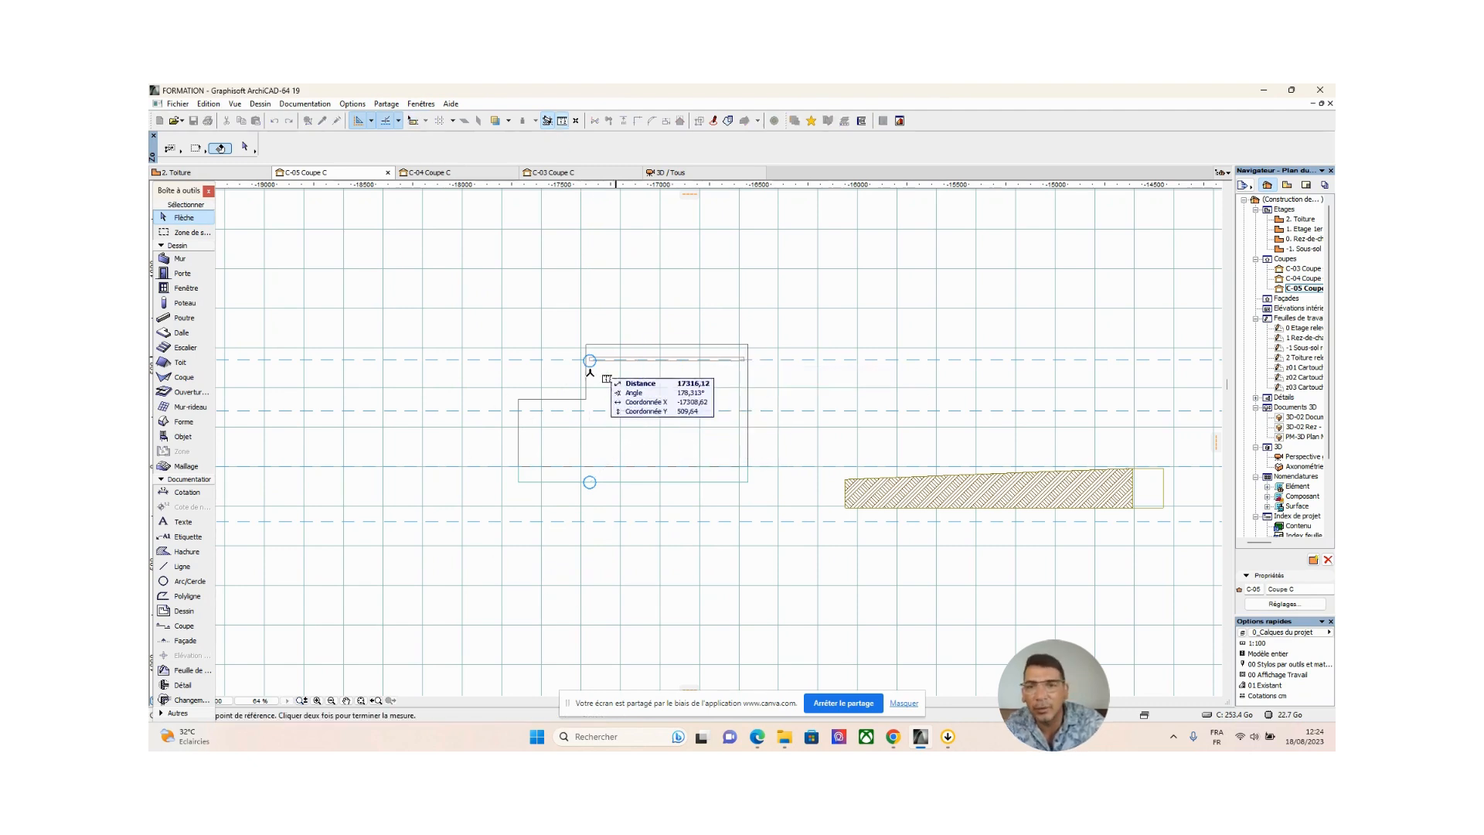
left_click(588, 360)
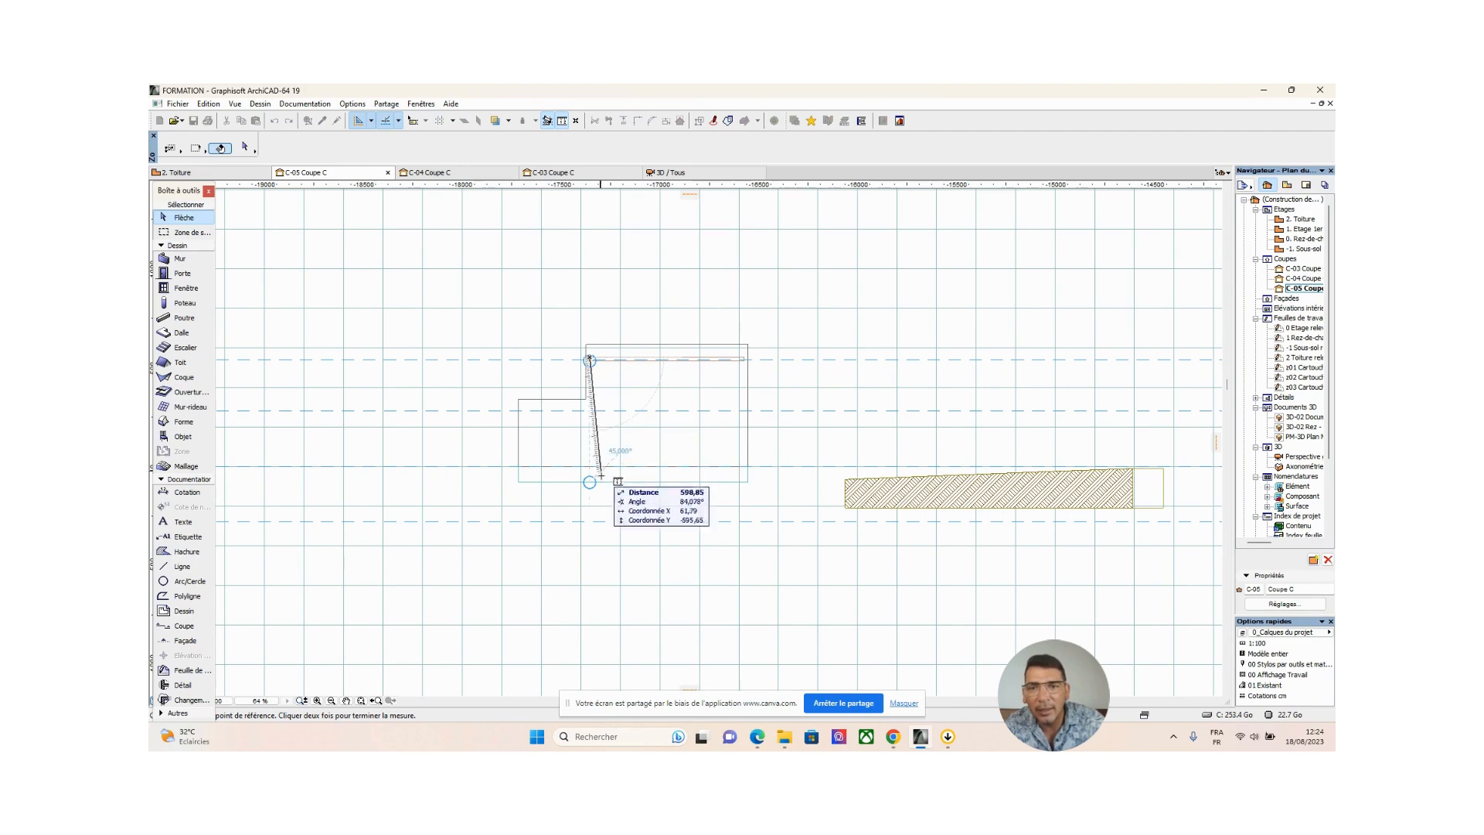
left_click(589, 481)
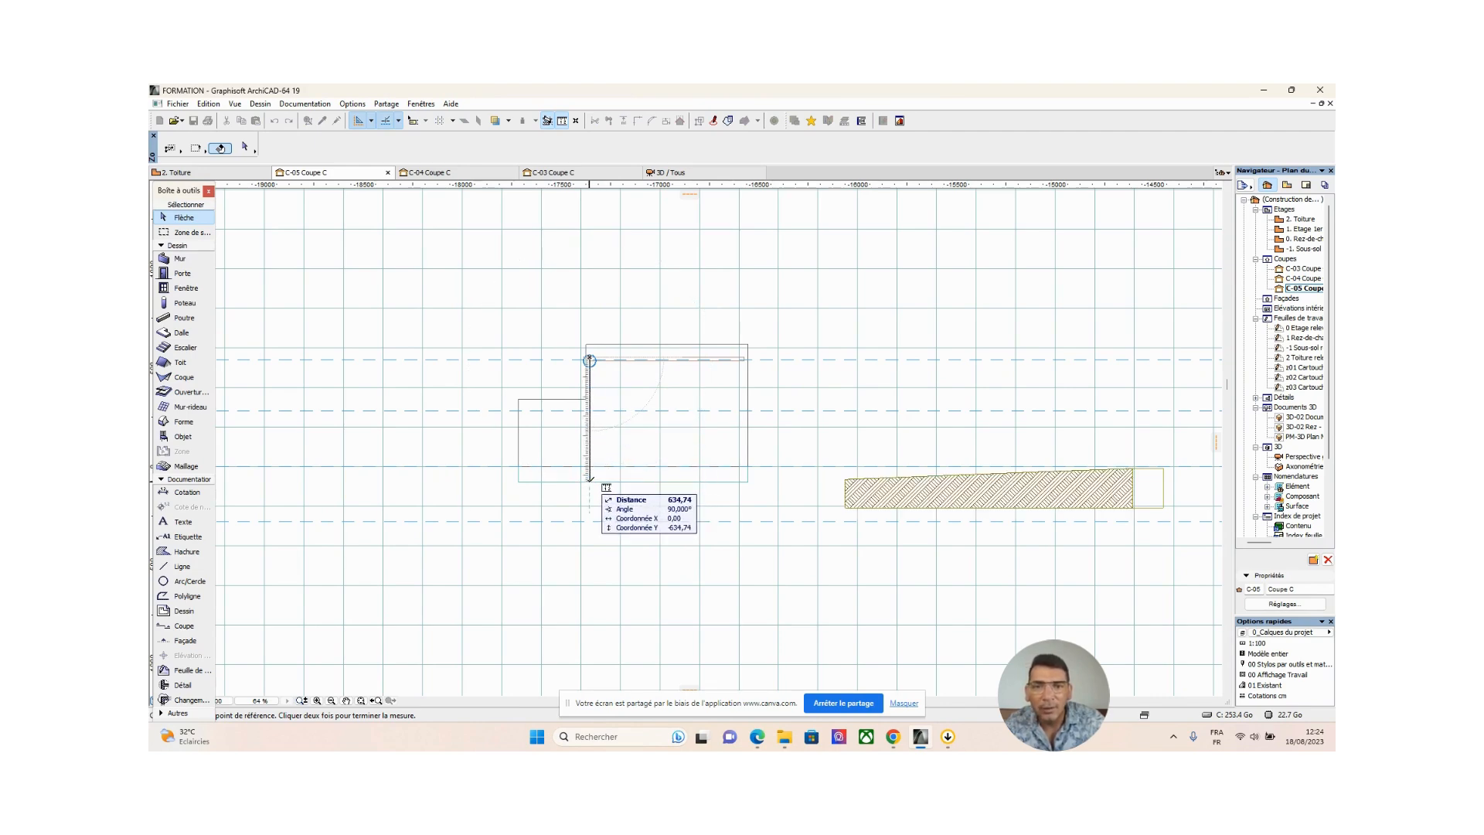
scroll(589, 354, "up", 4)
left_click(592, 363)
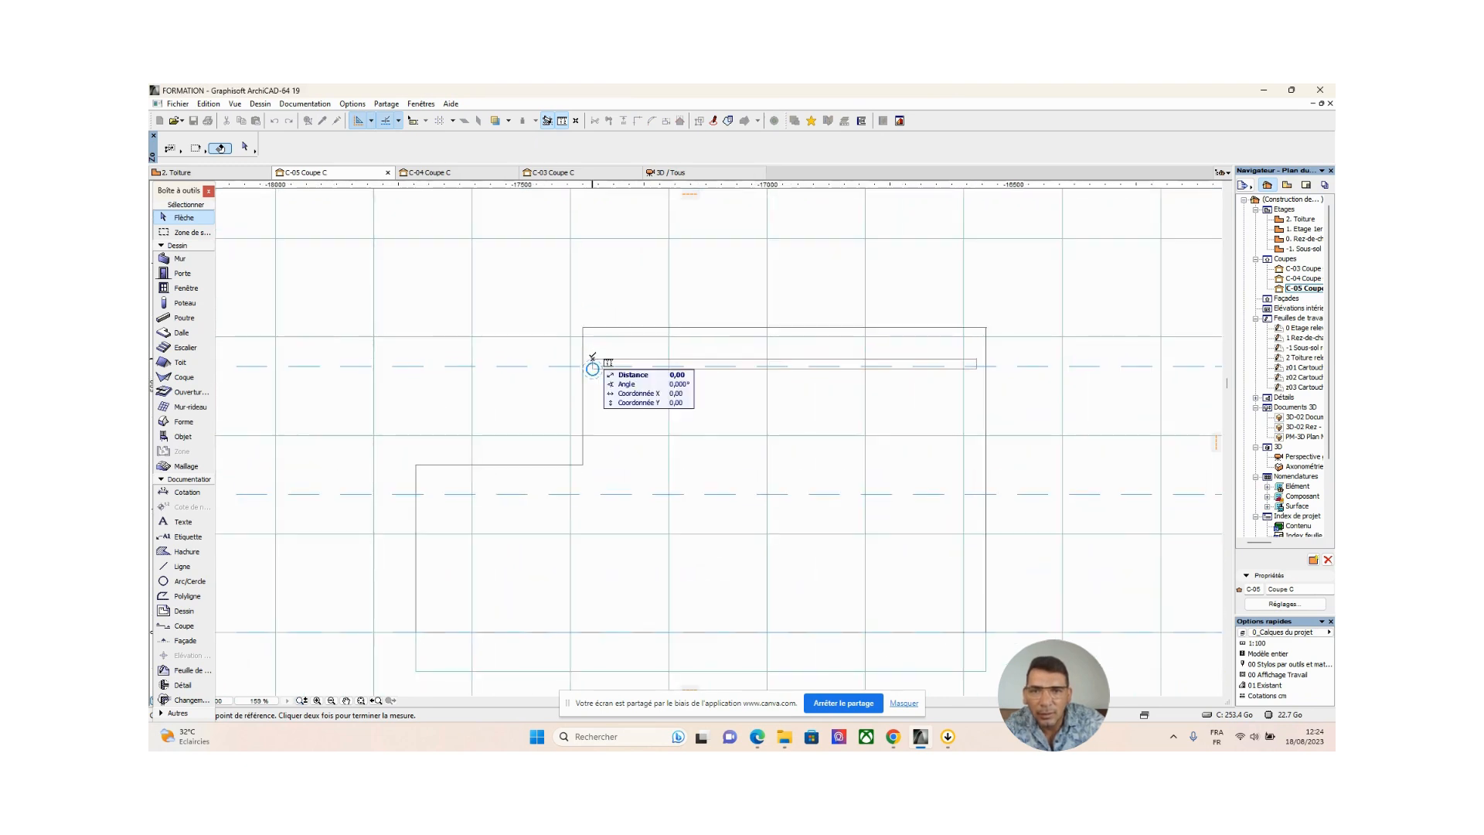
middle_click_drag(602, 654, 645, 541)
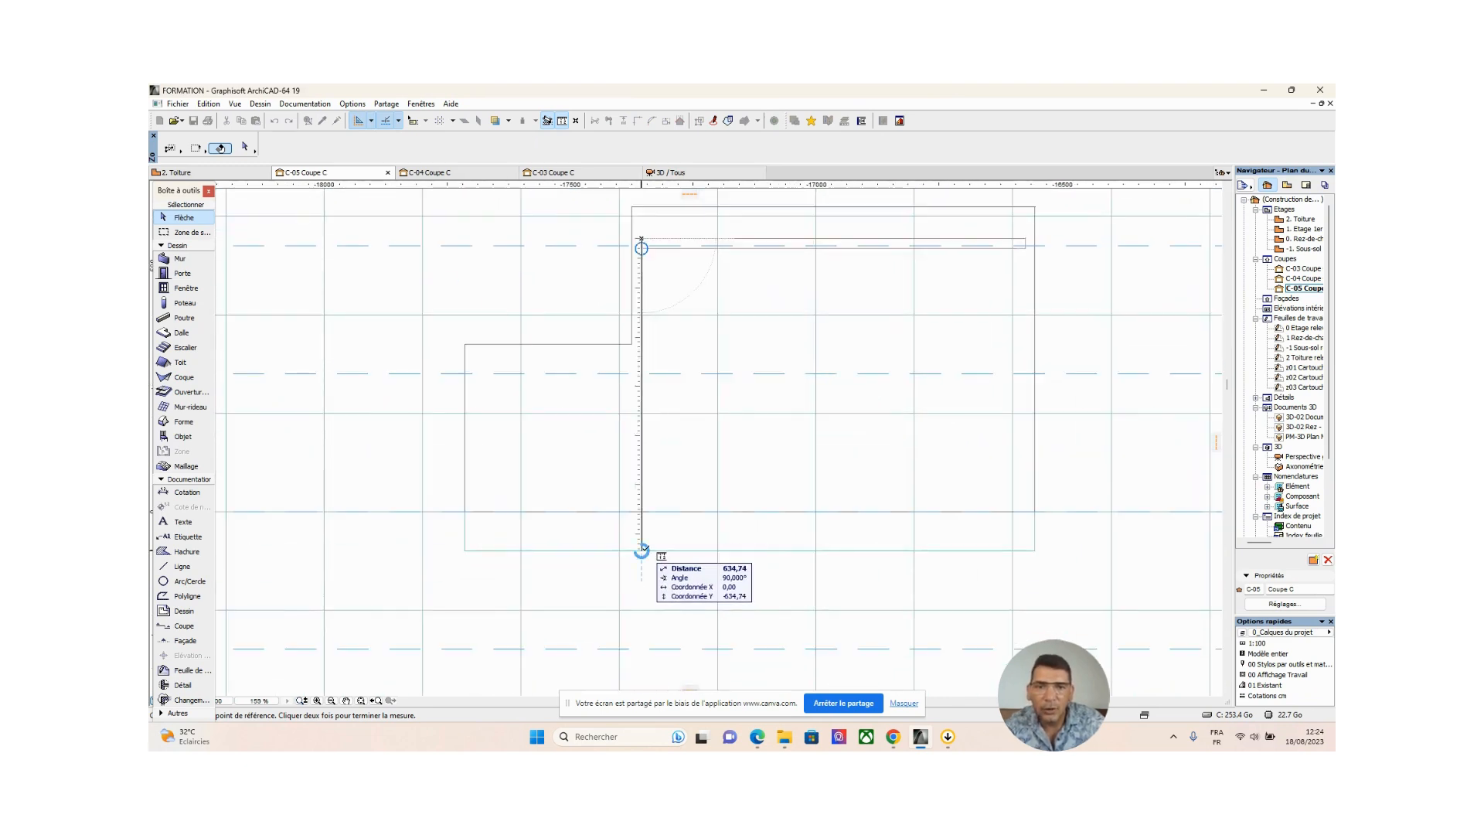
right_click(645, 548)
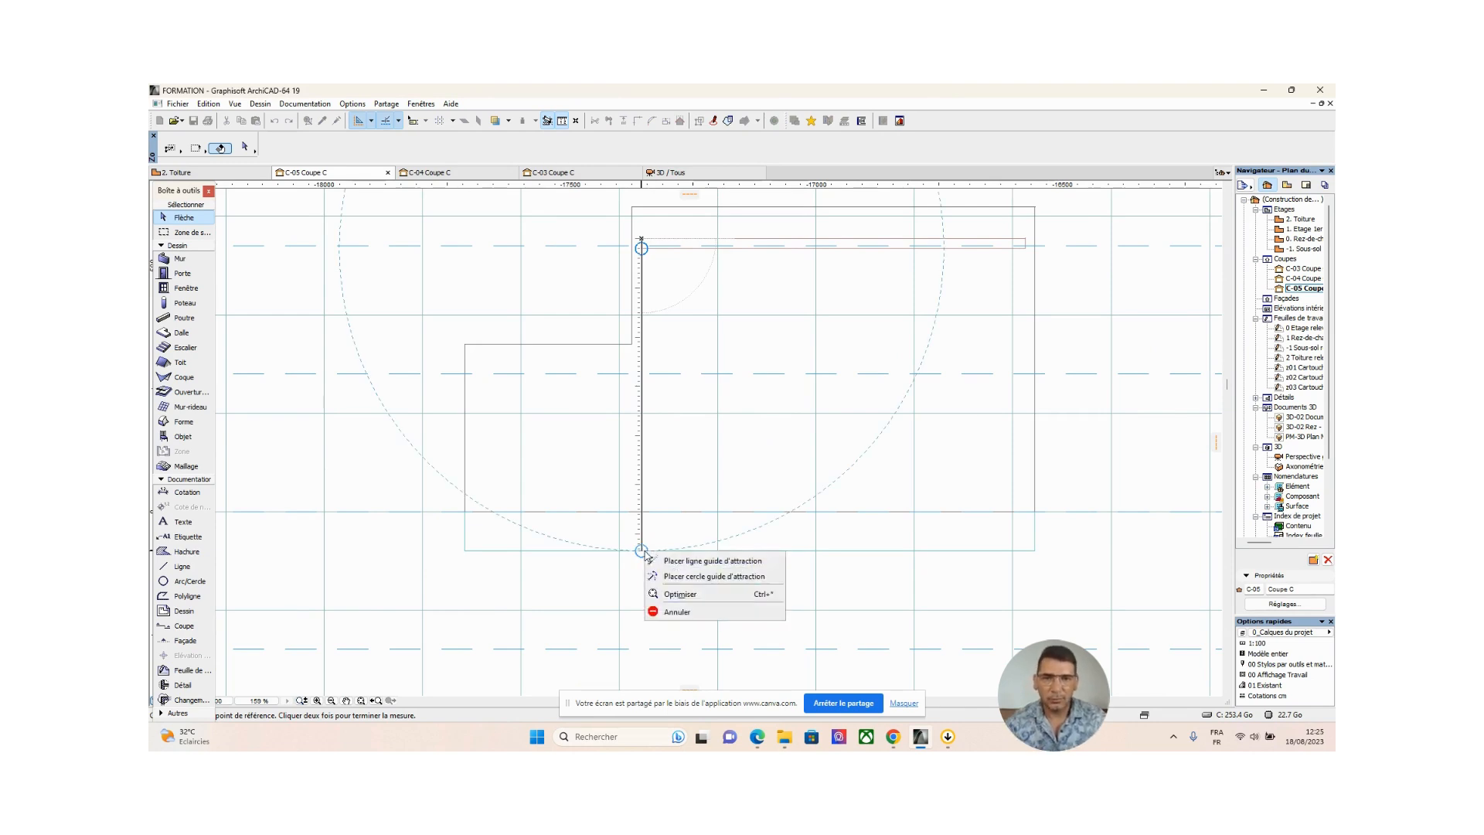
left_click(680, 609)
Select the upper roof in section C-05 and set its slope to 15 %
middle_click_drag(694, 303, 711, 395)
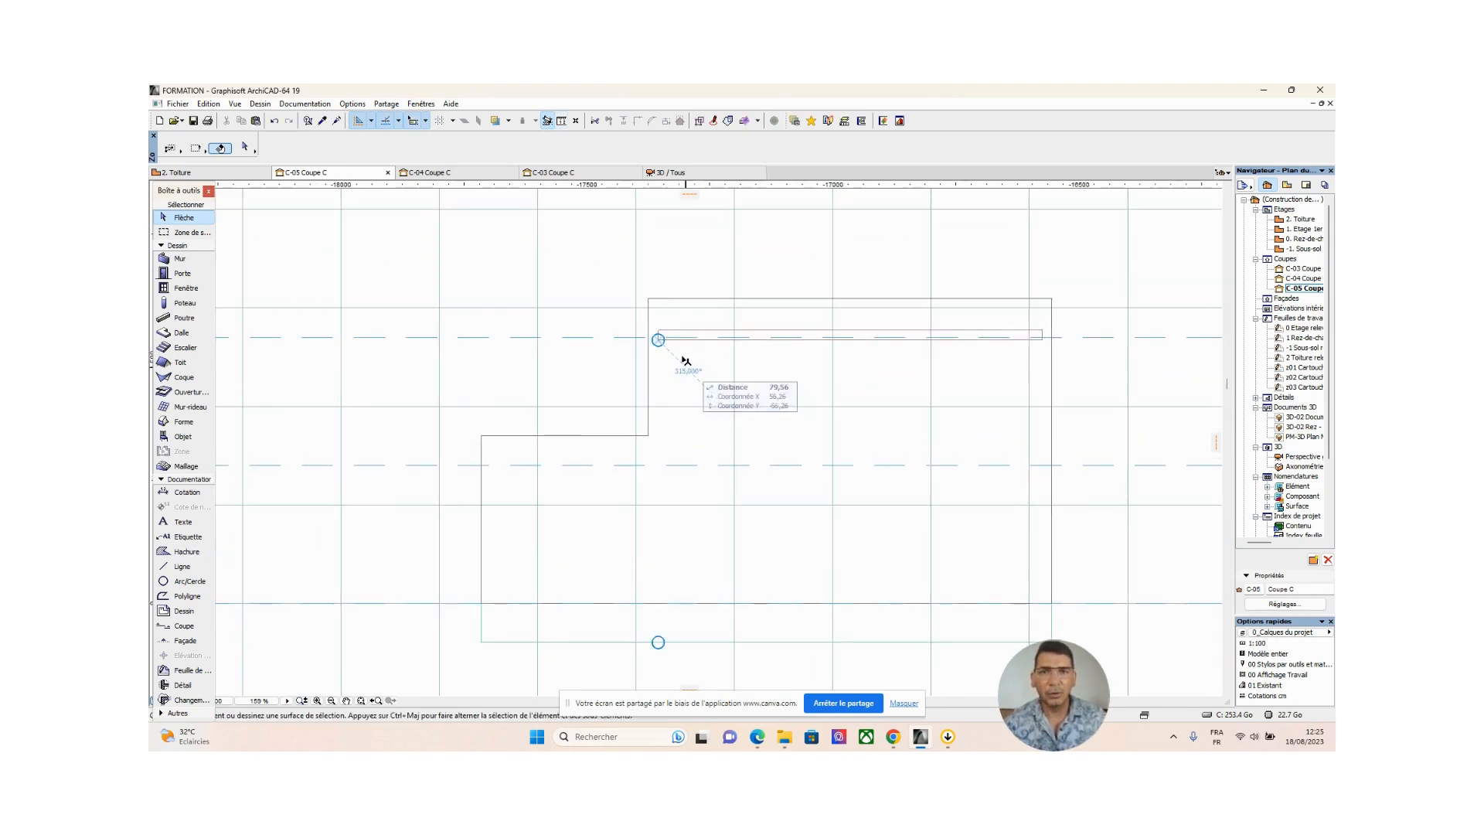
left_click(658, 340)
left_click(657, 340)
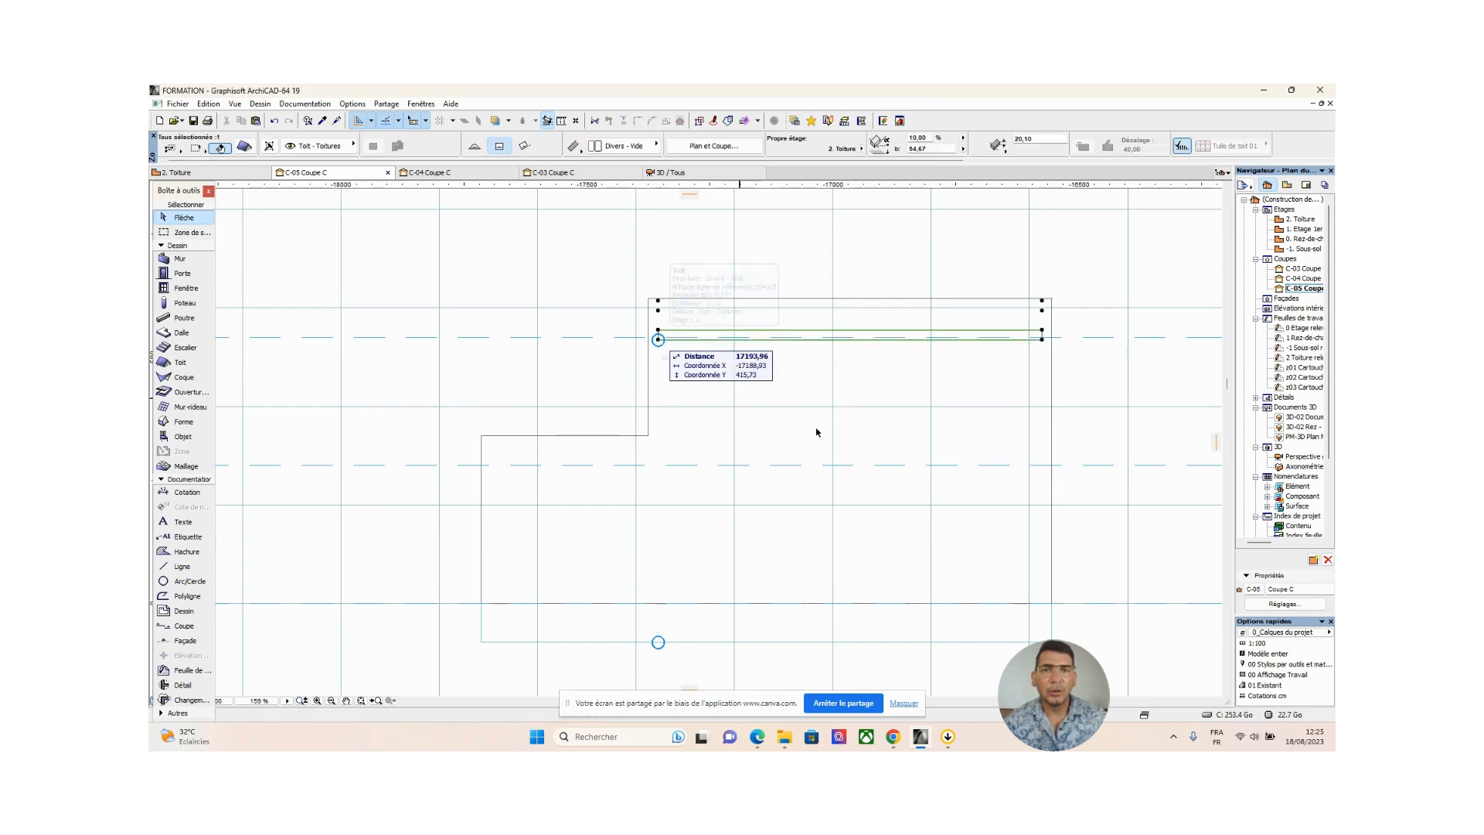
scroll(826, 432, "down", 5)
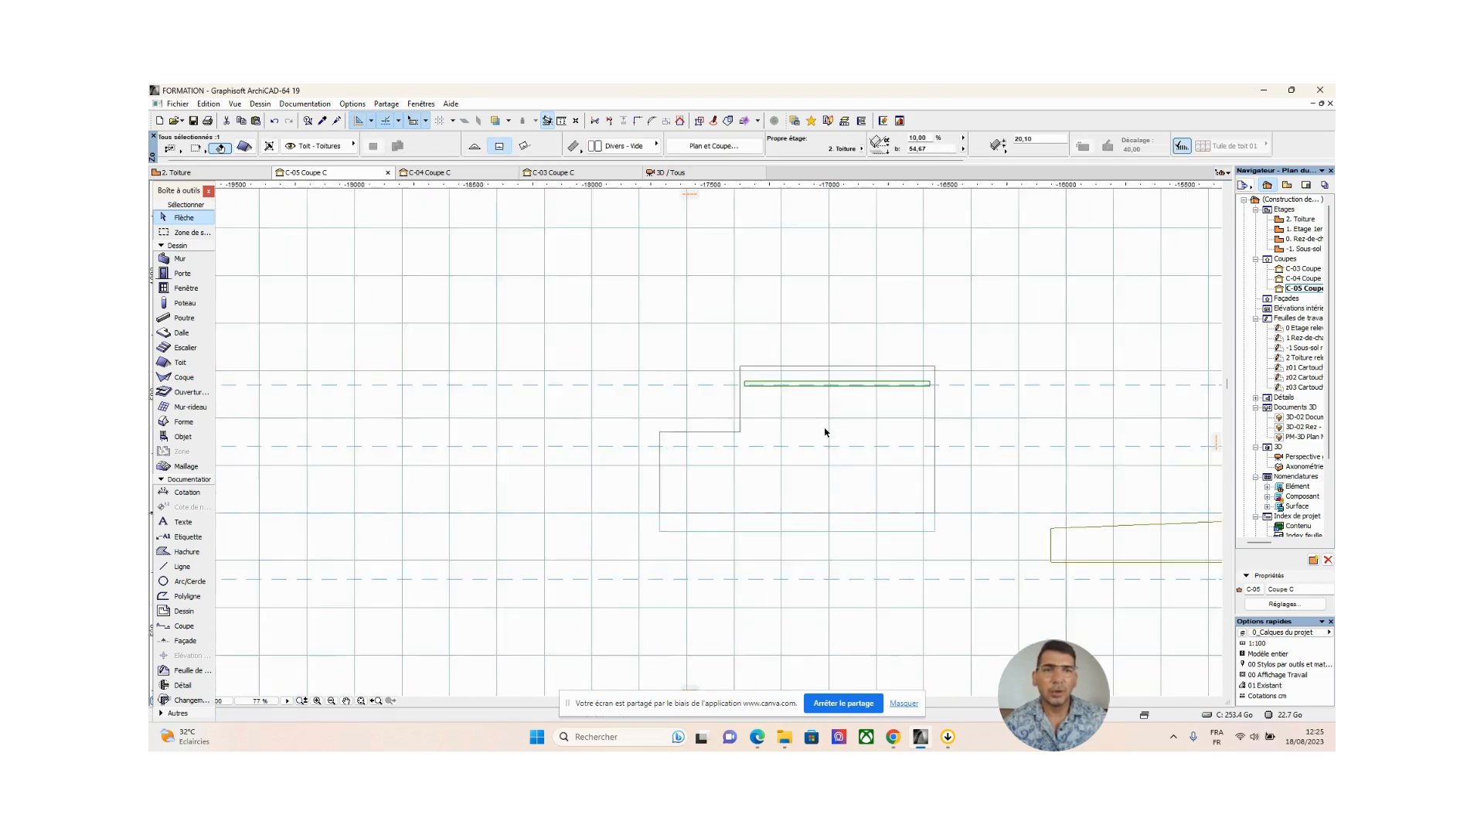
mouse_move(821, 420)
middle_mouse_down()
mouse_move(781, 422)
mouse_move(804, 421)
middle_mouse_up()
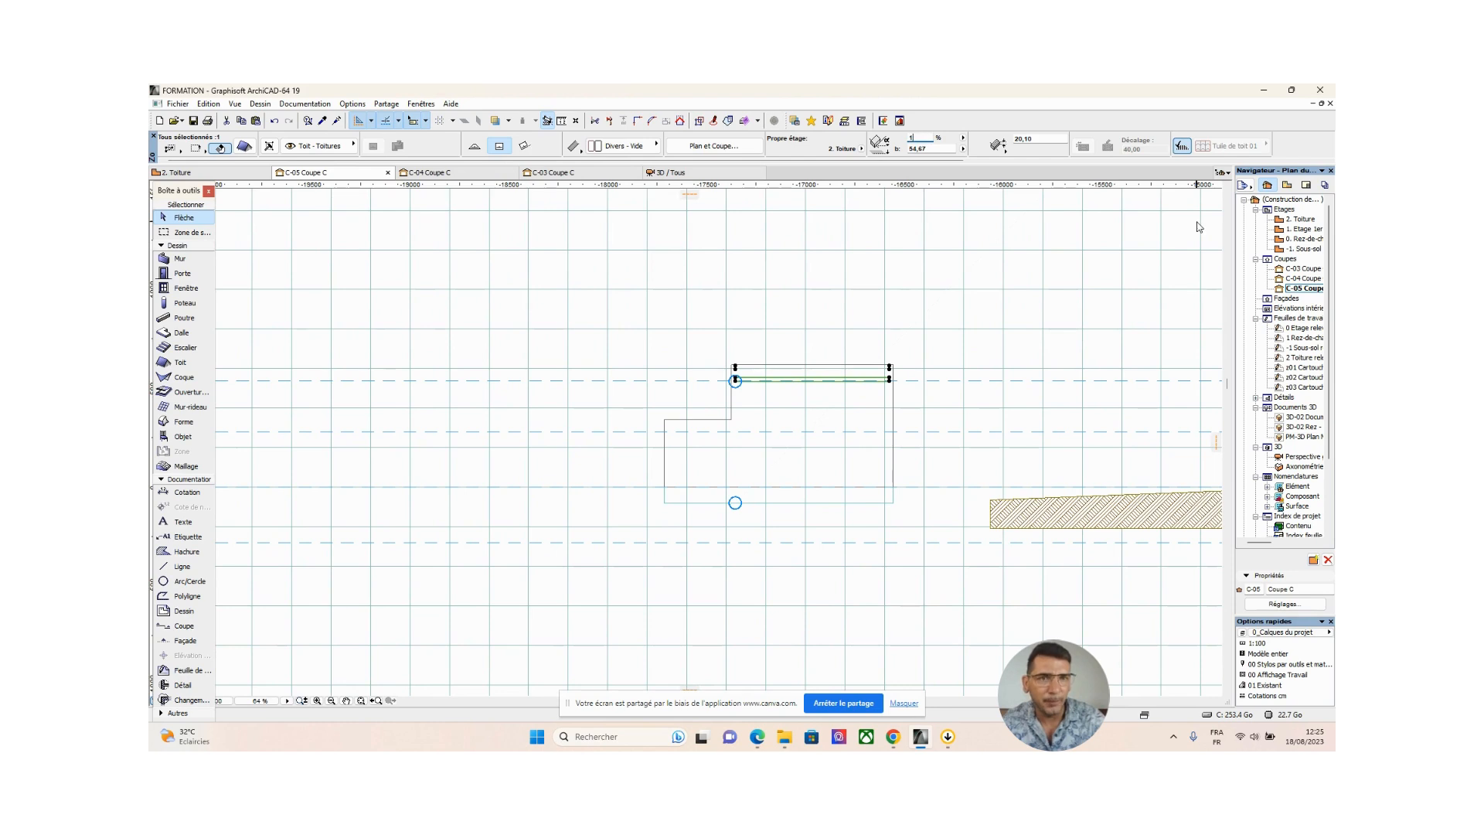
left_click(780, 272)
Measure the upper roof's height again from its top edge vertically to the building's base
left_click(561, 120)
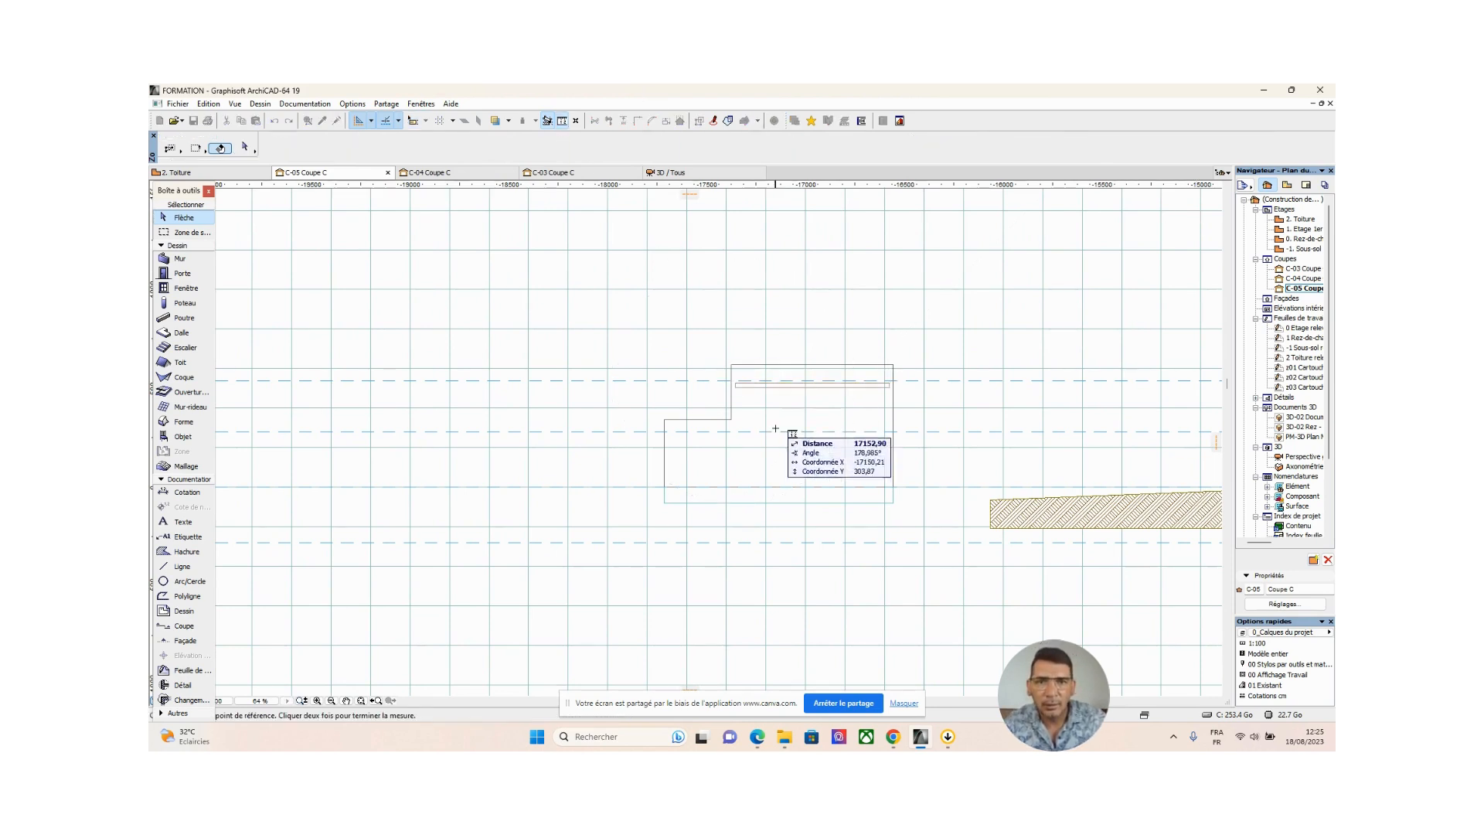
scroll(735, 378, "up", 2)
left_click(733, 381)
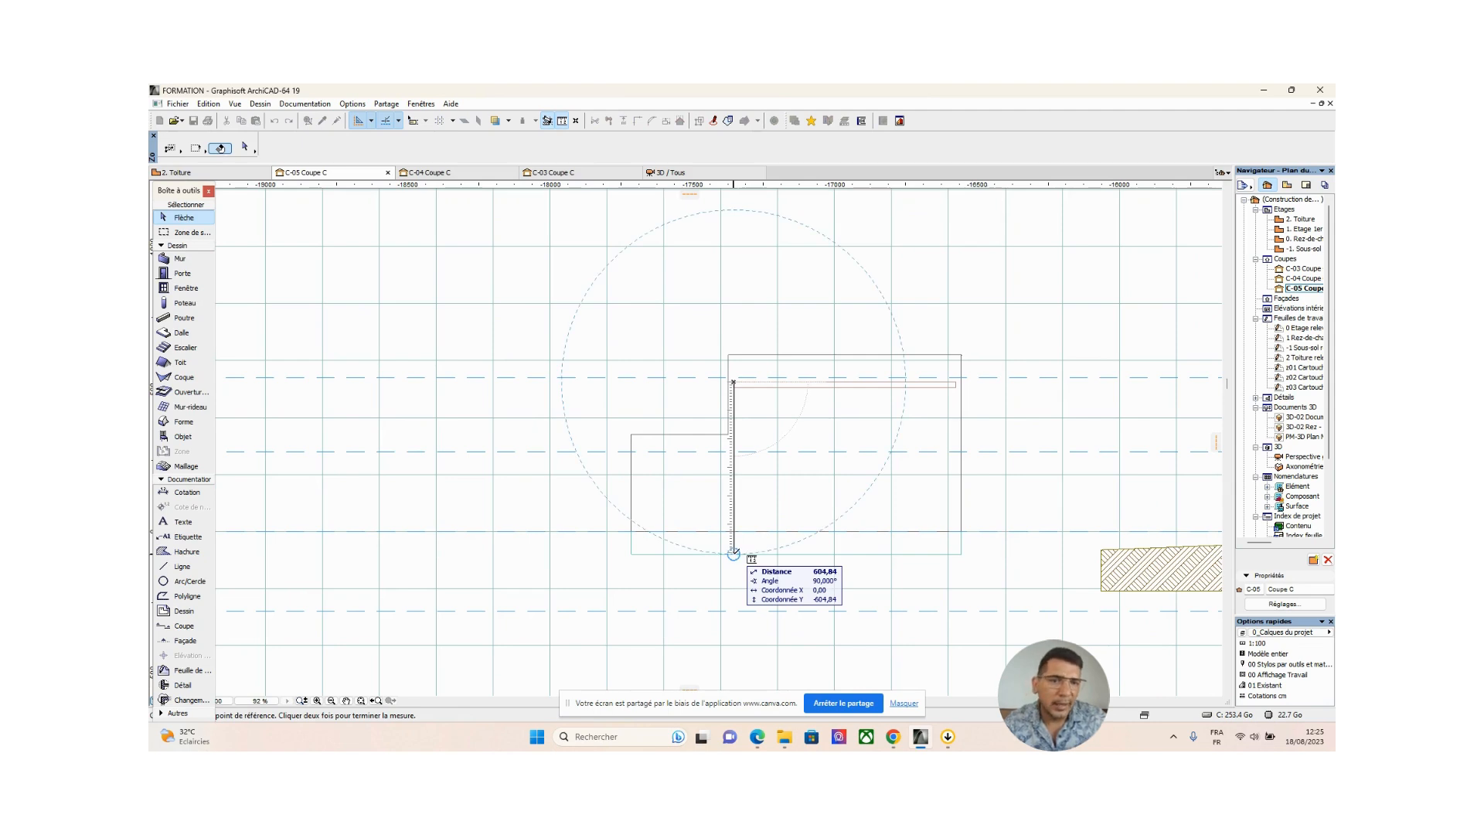
right_click(733, 553)
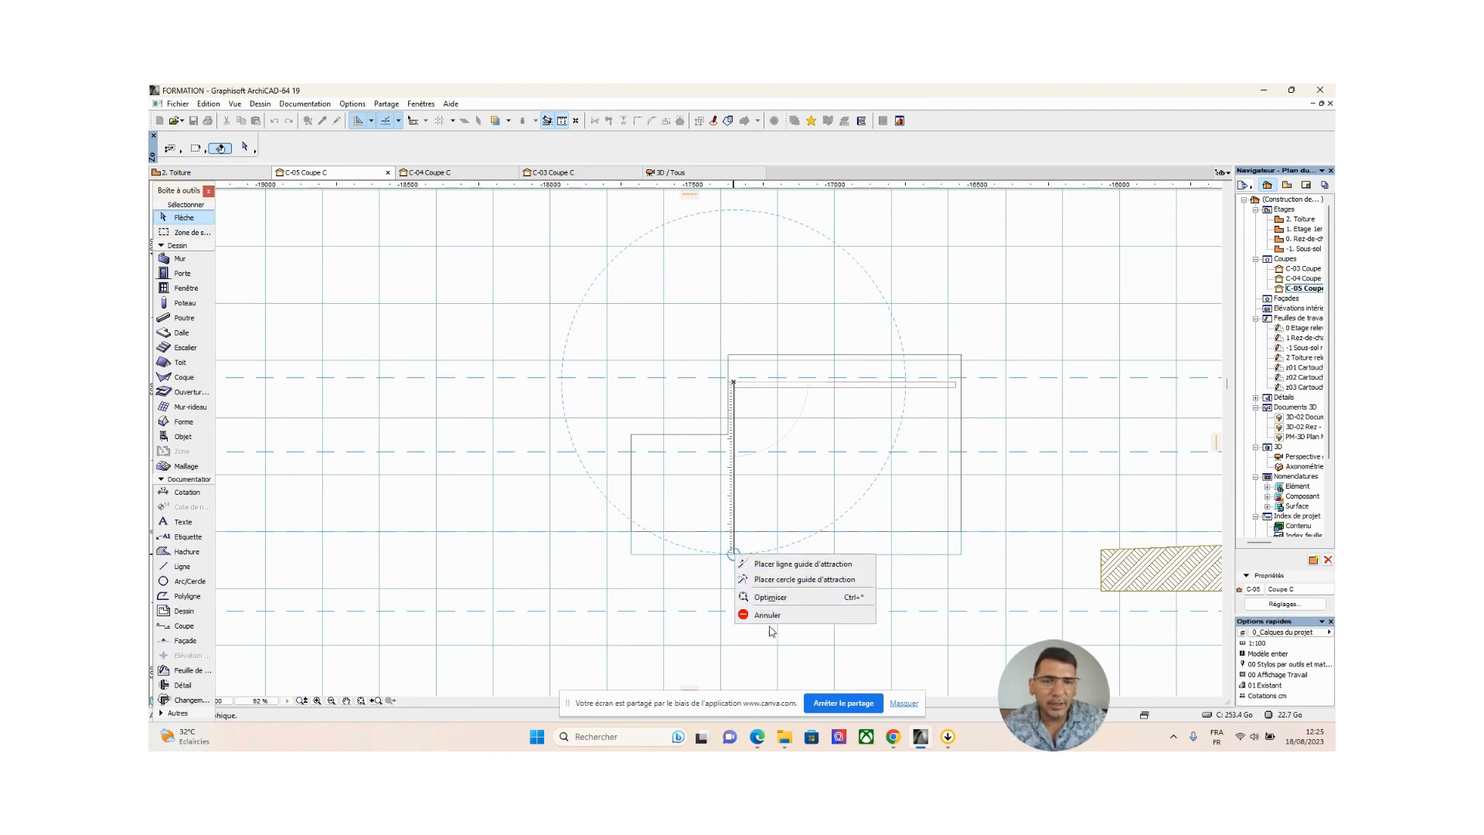
left_click(773, 613)
Set the upper roof's slope to 13 % and deselect it
left_click(734, 388)
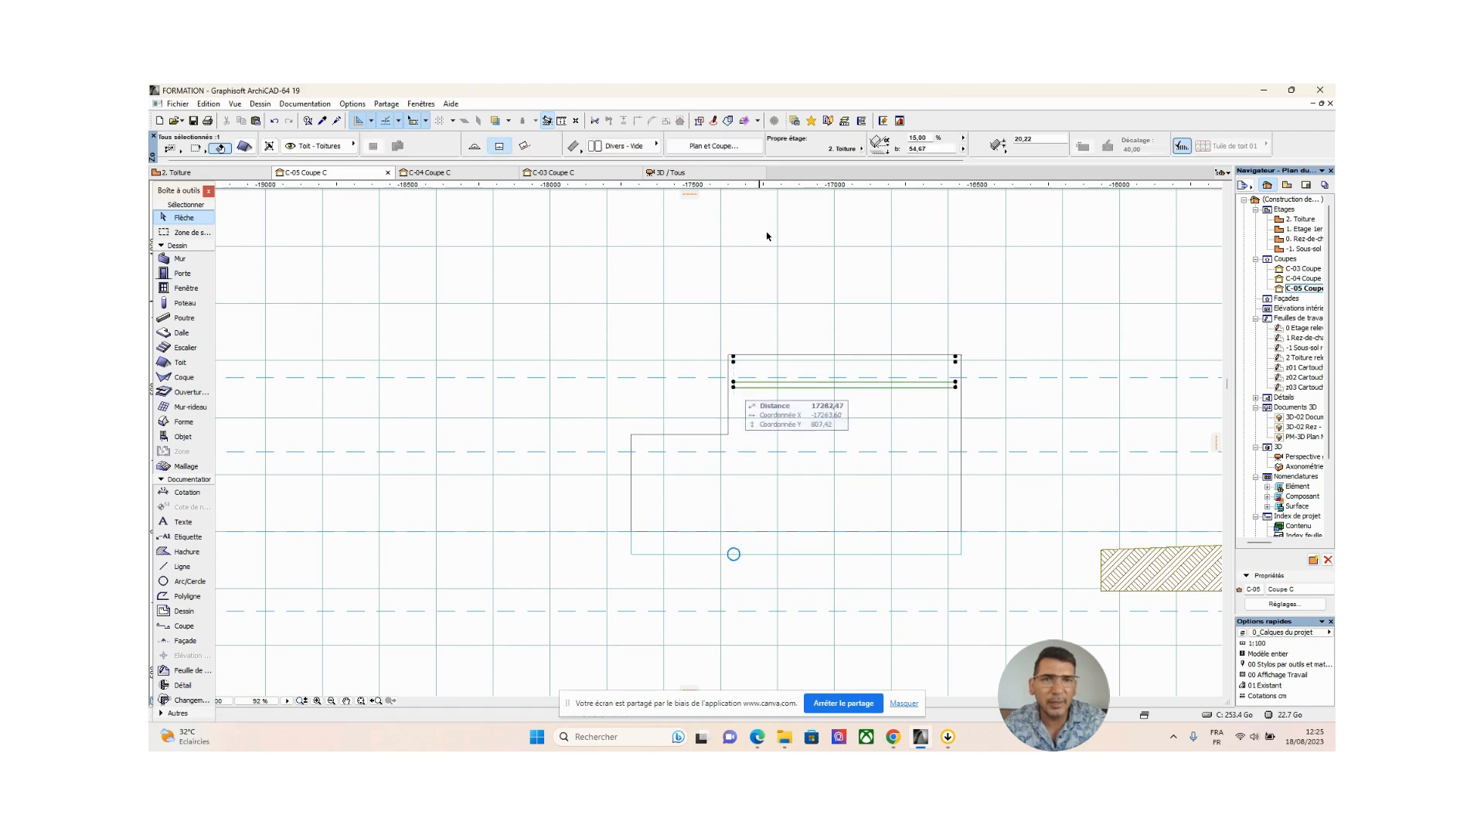
left_click(924, 137)
type("13")
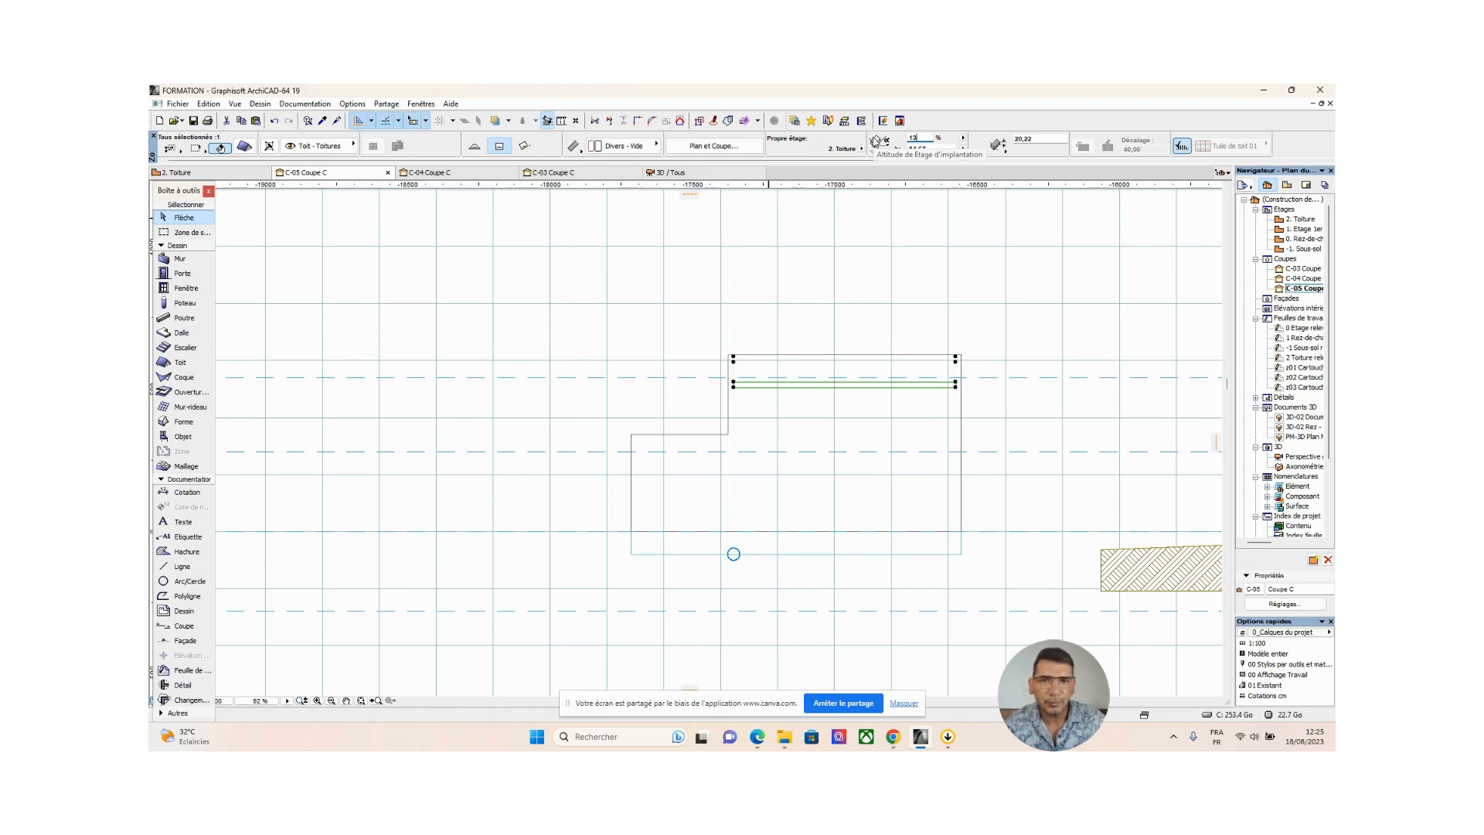
key("Return")
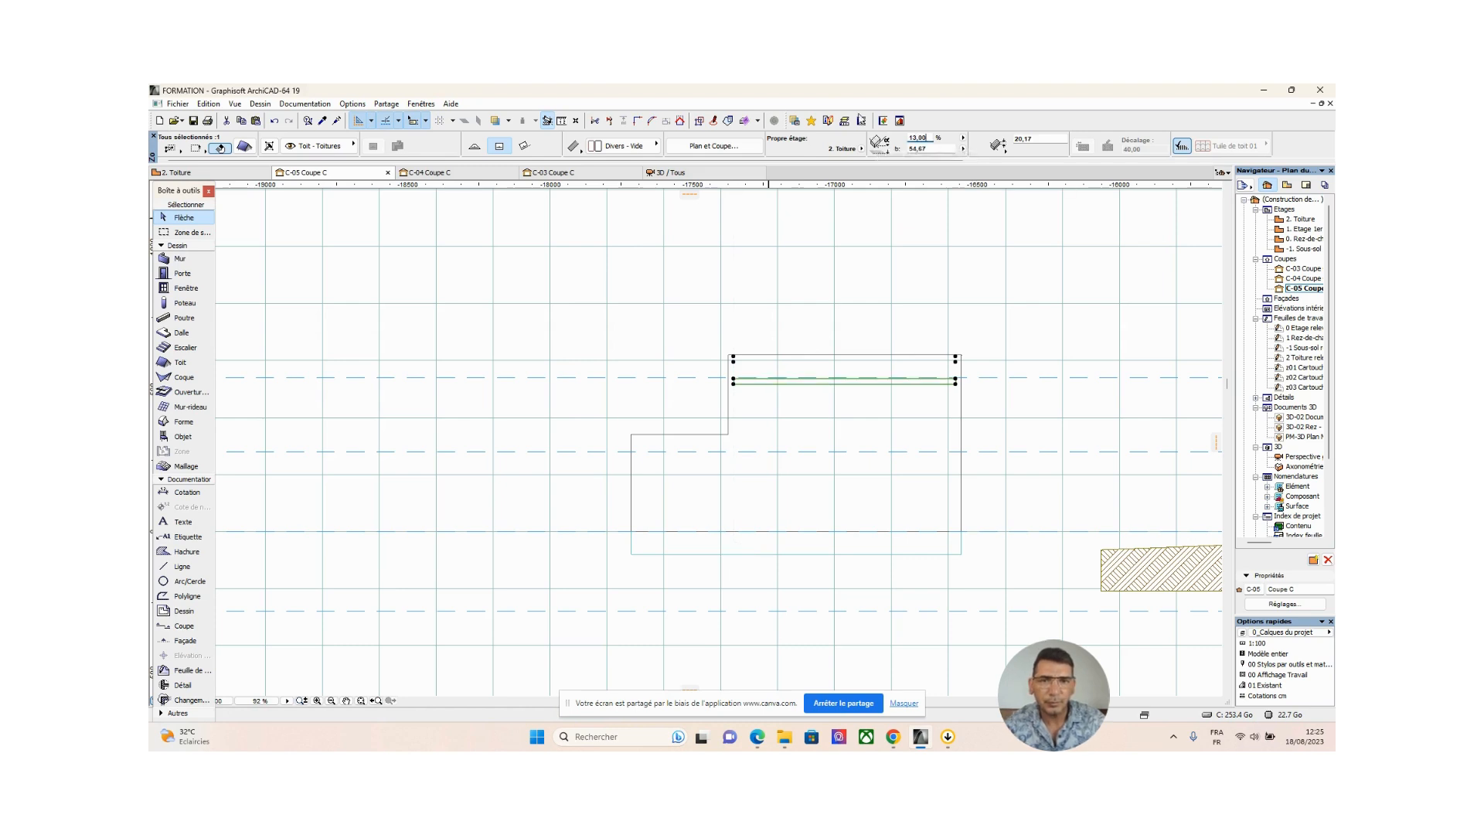
left_click(651, 289)
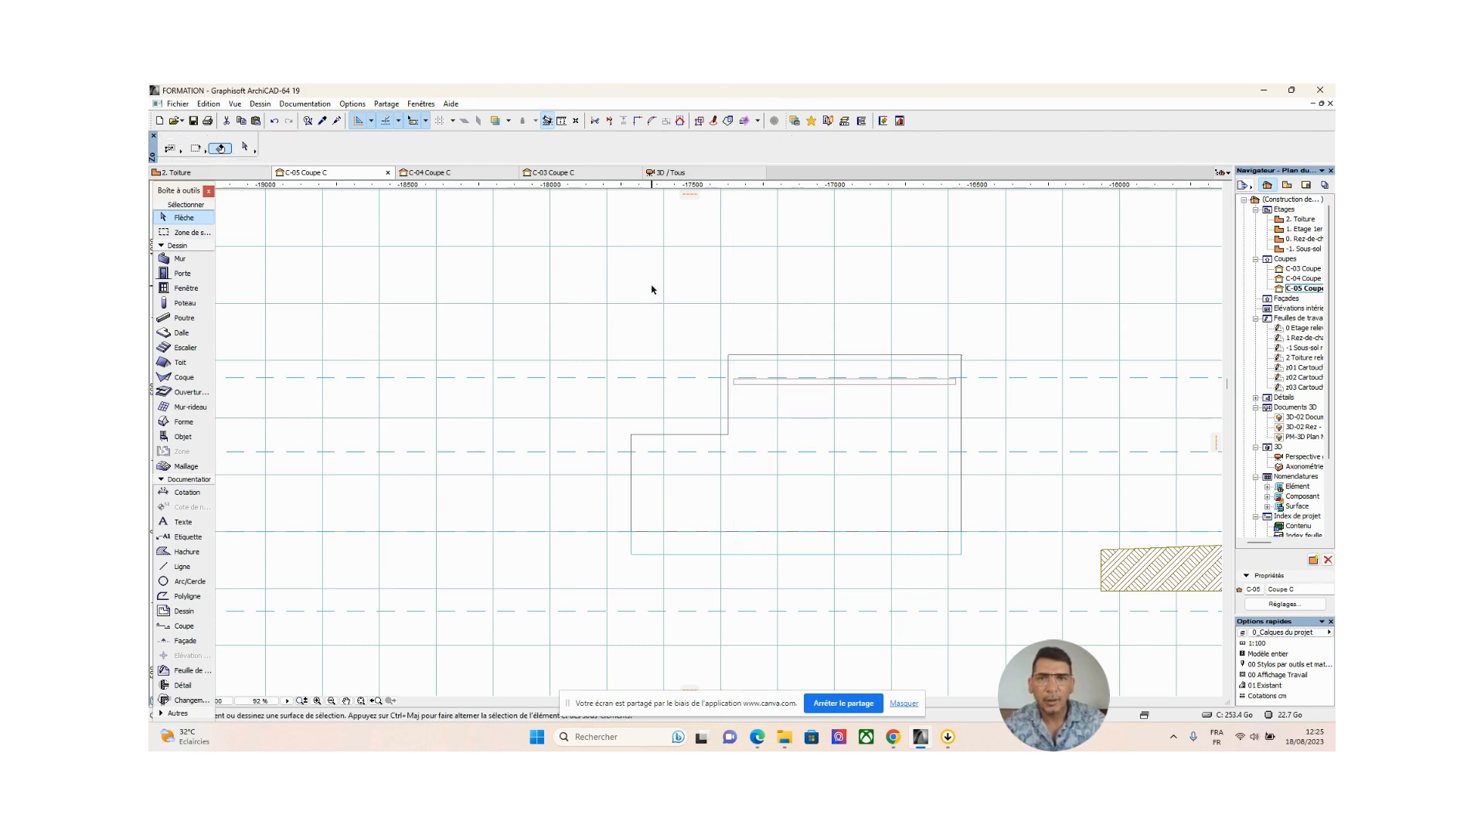
Measure vertically from the upper roof's low top edge down to the building's base in section C-05
left_click(560, 123)
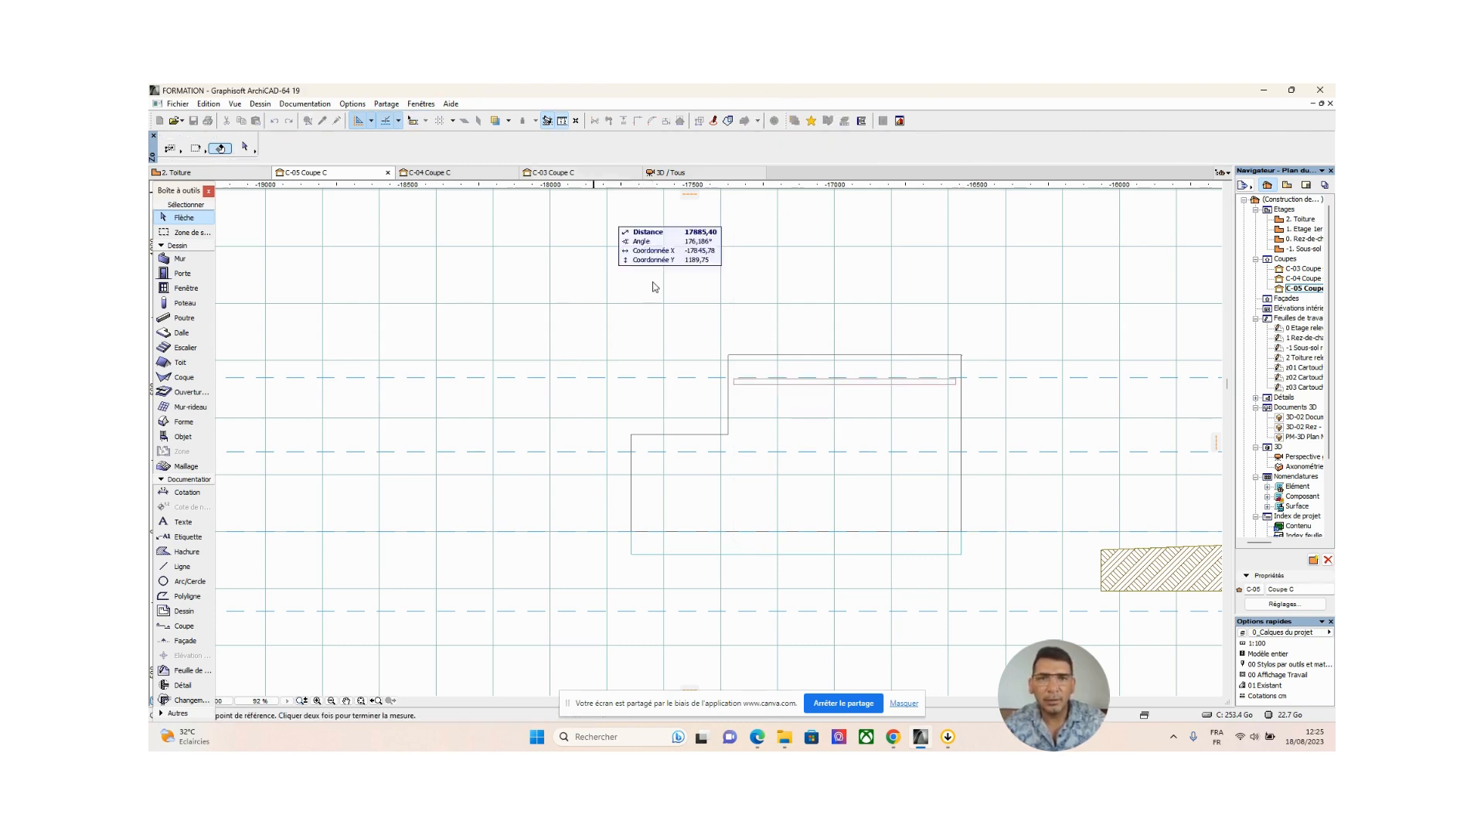
left_click(733, 378)
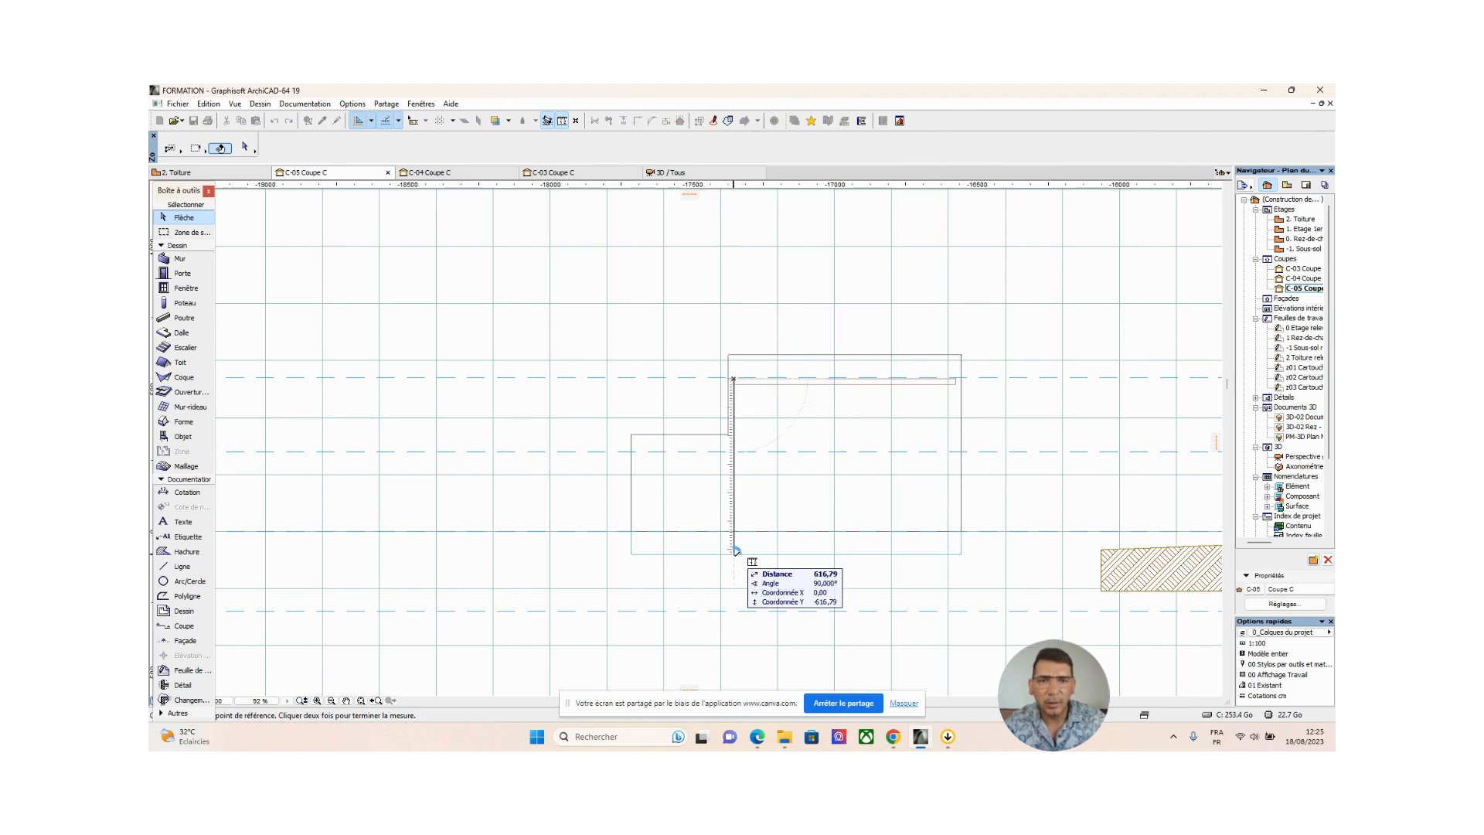
right_click(736, 550)
left_click(773, 617)
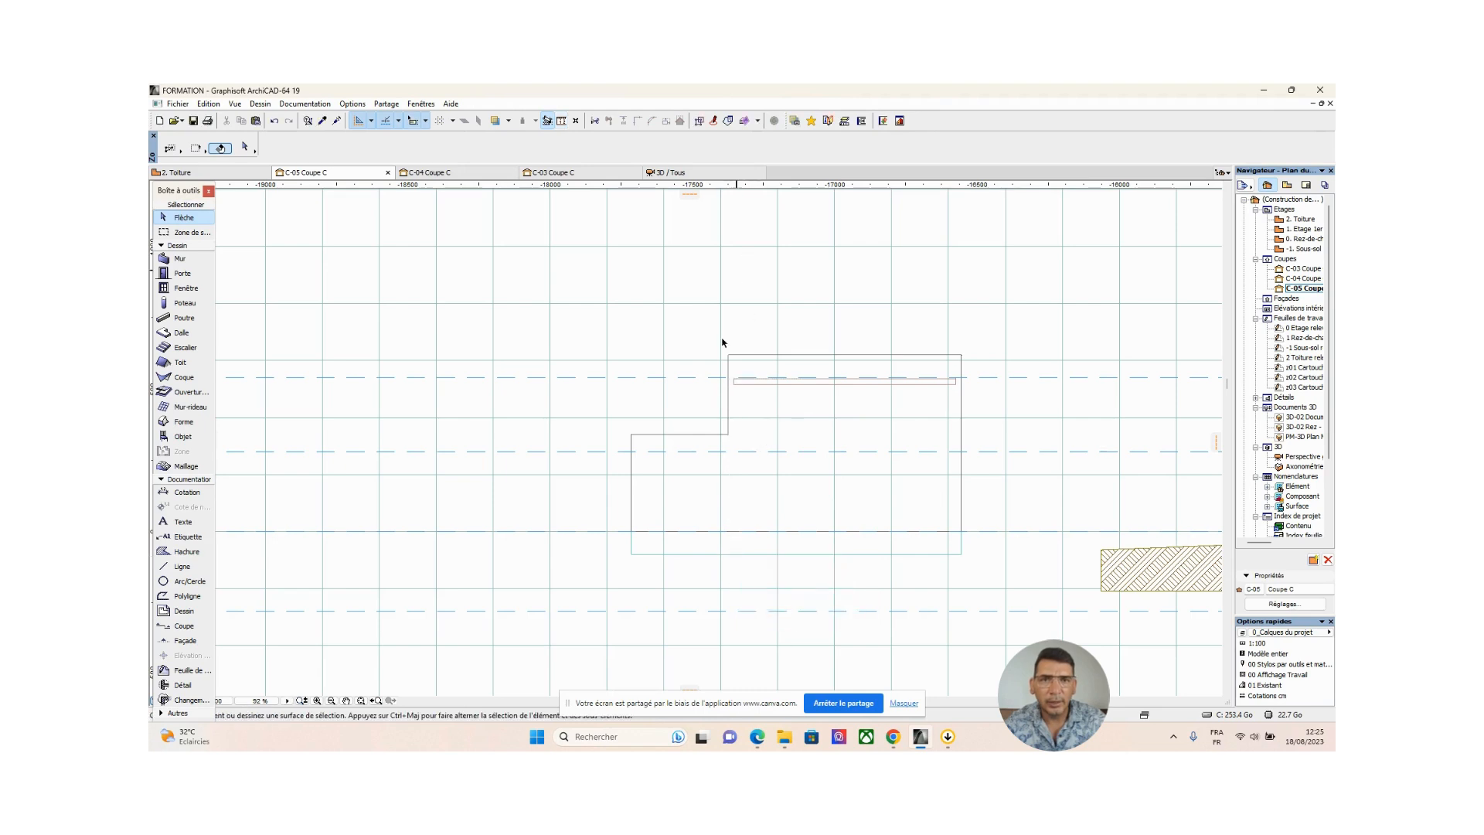
Select the upper roof in section C-05, set its slope to 14 %, and deselect it
left_click(738, 381)
left_click(930, 138)
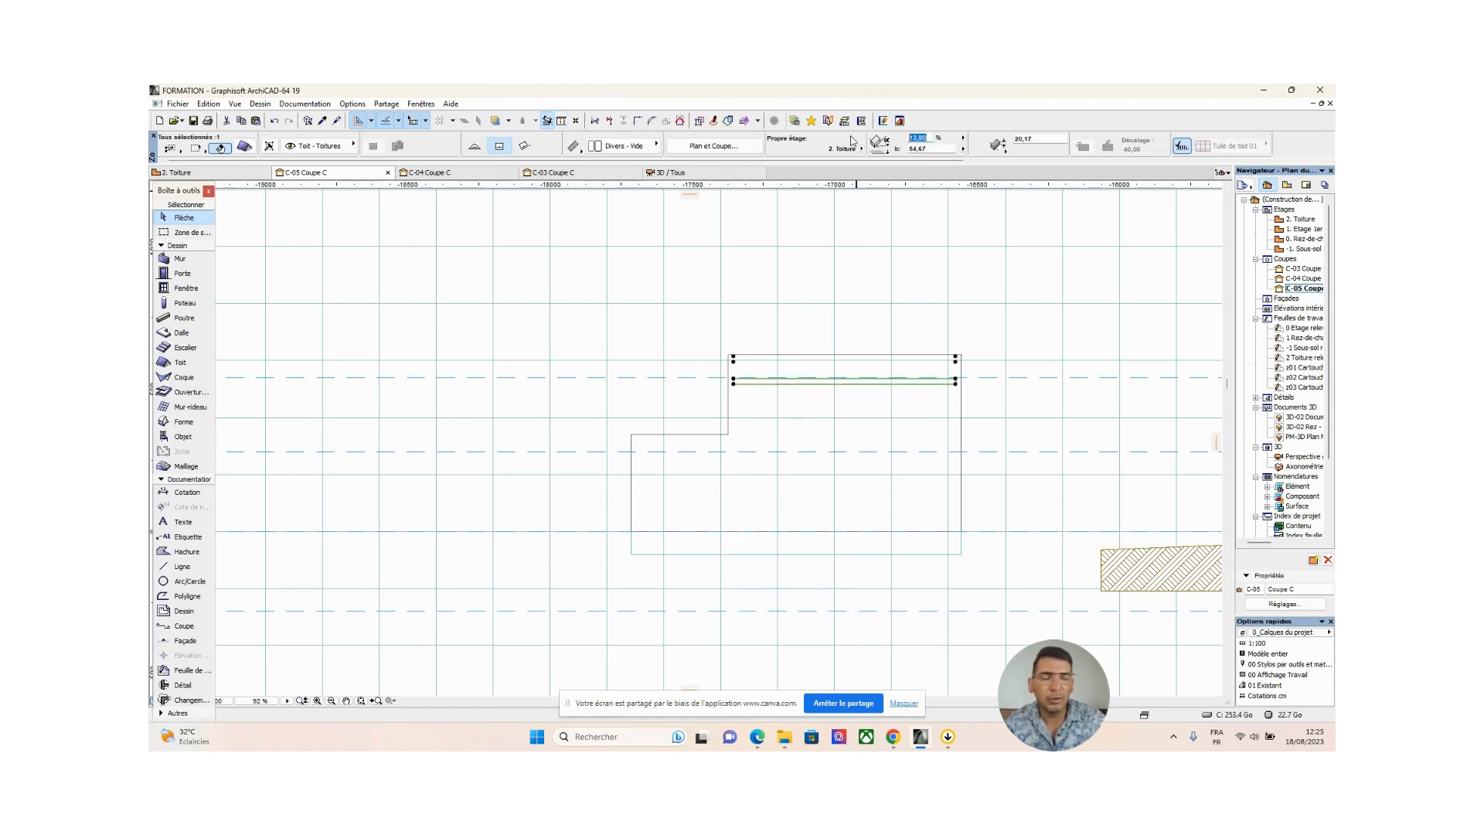
type("14")
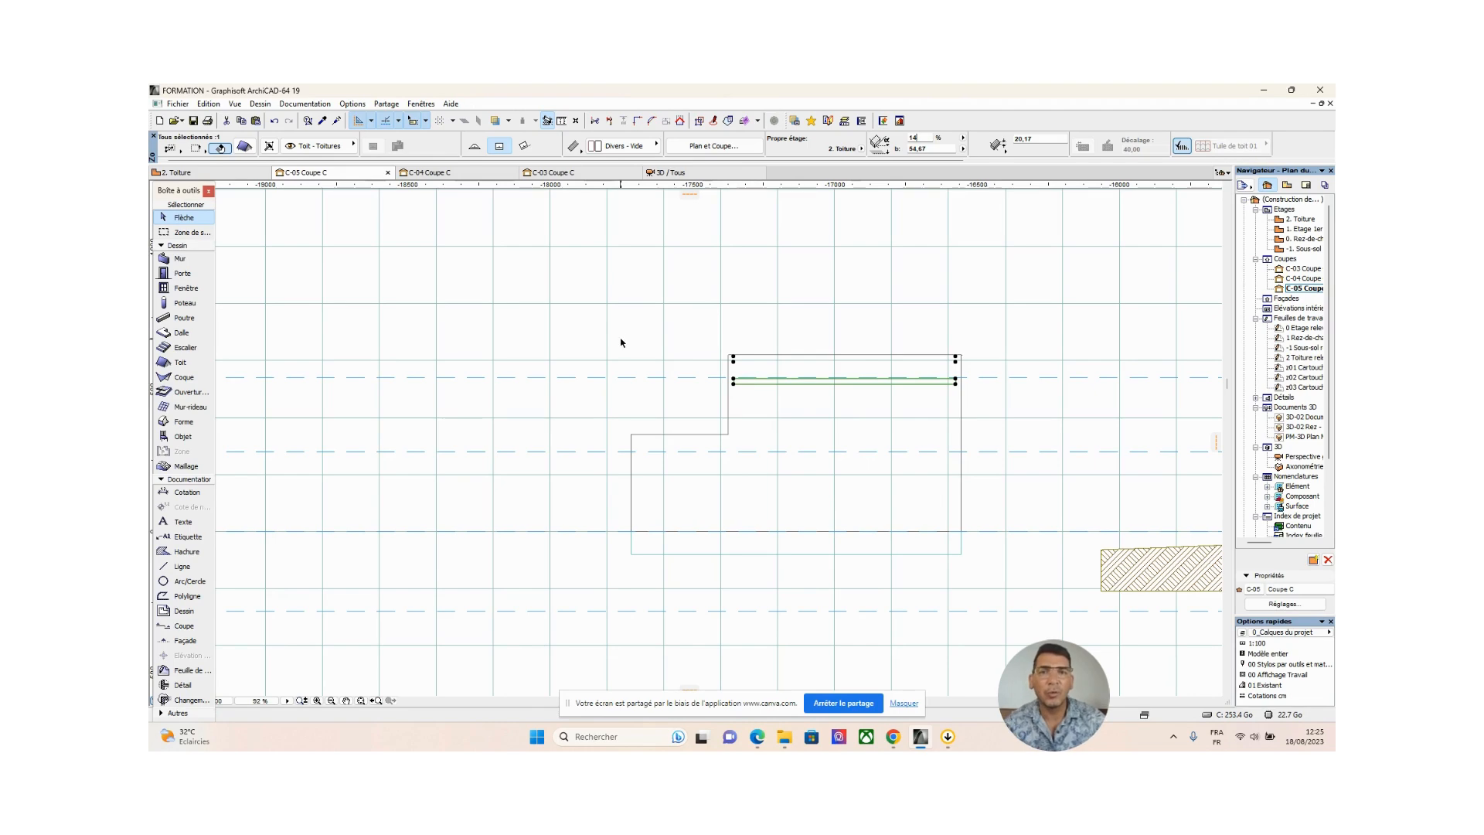
key("Return")
left_click(786, 436)
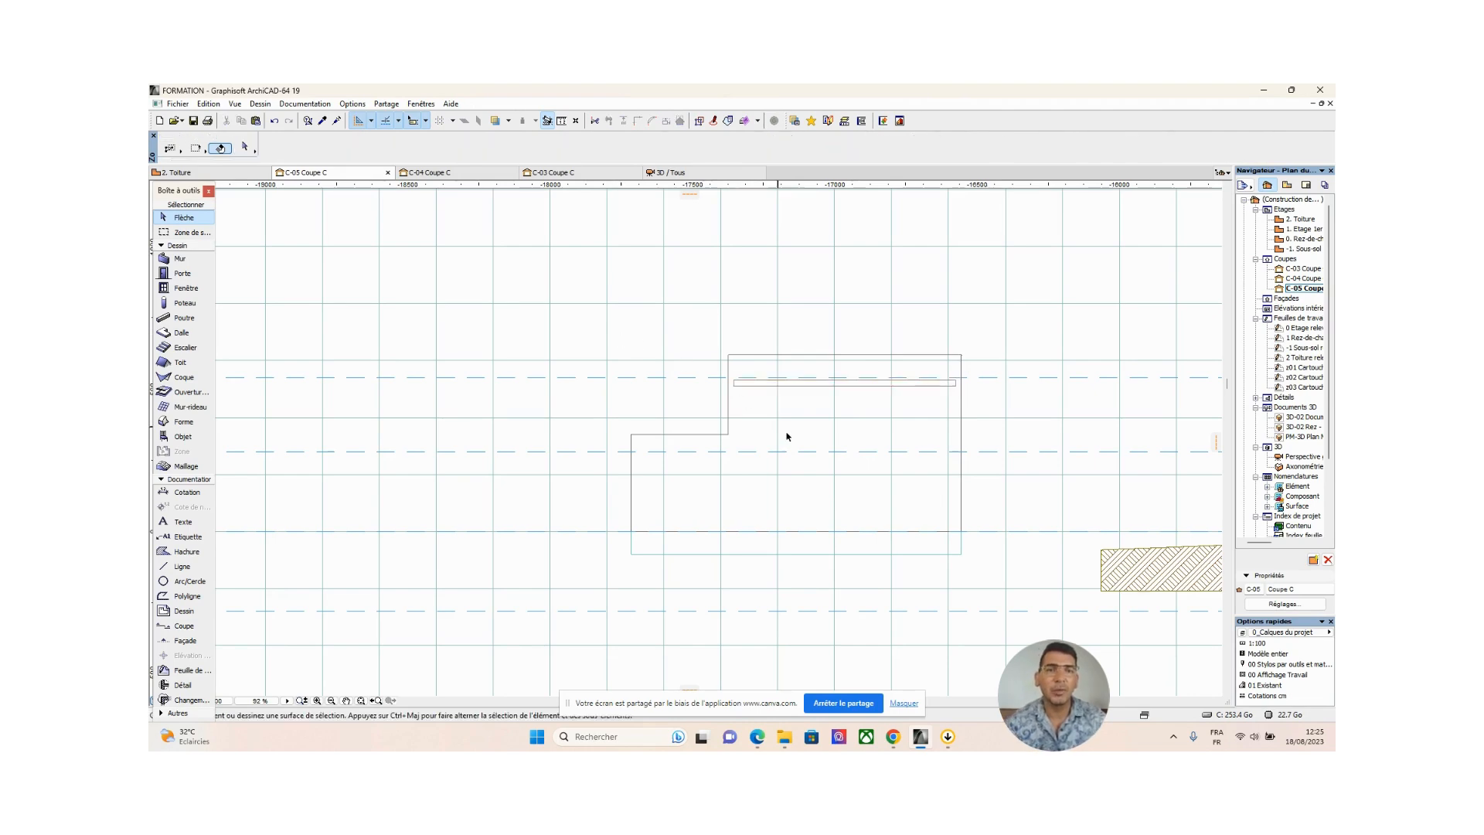
Remeasure the upper roof's height from the edge away from the terrain block vertically to the building's base
left_click(563, 122)
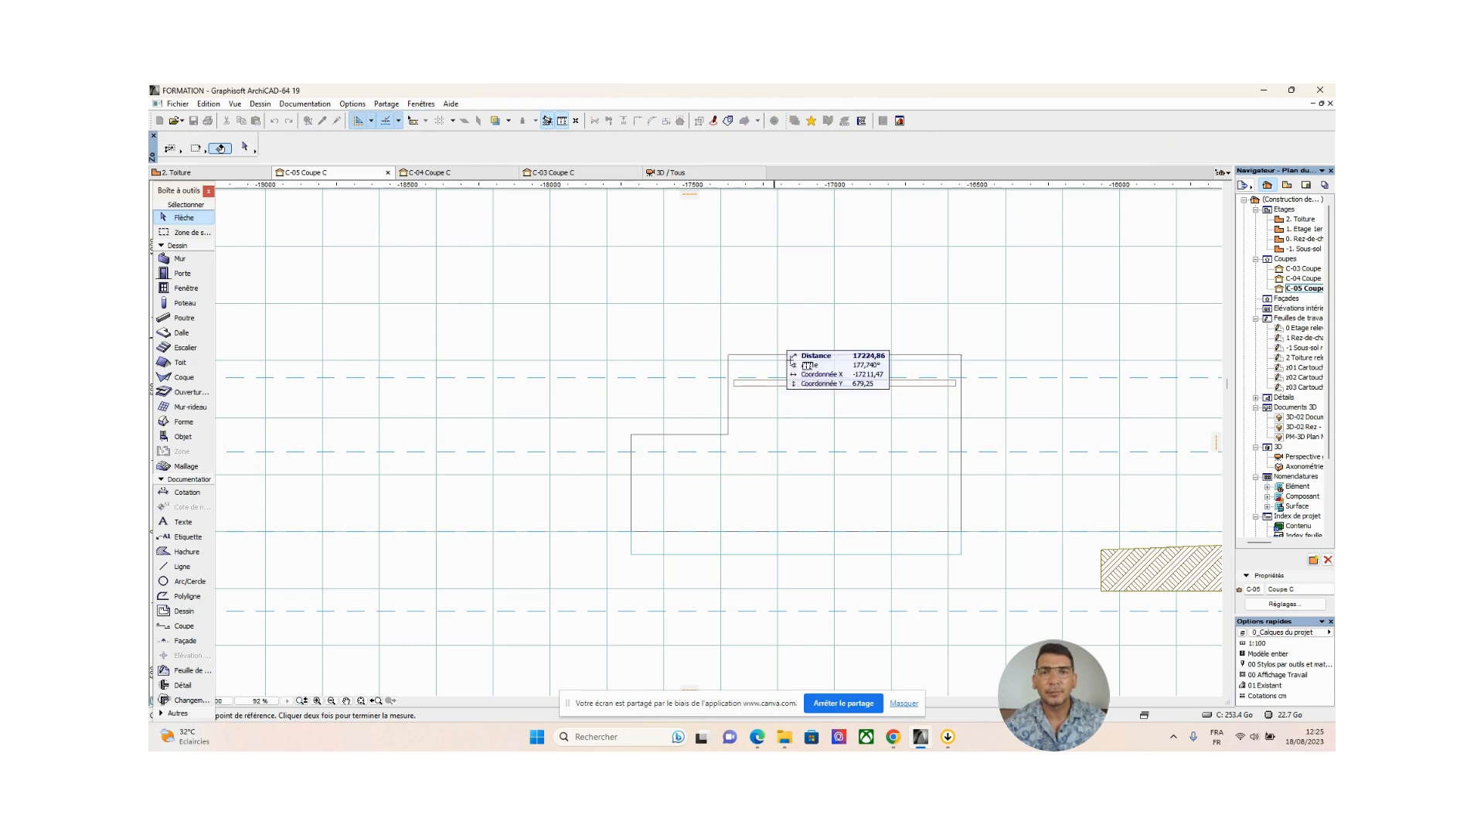
left_click(735, 379)
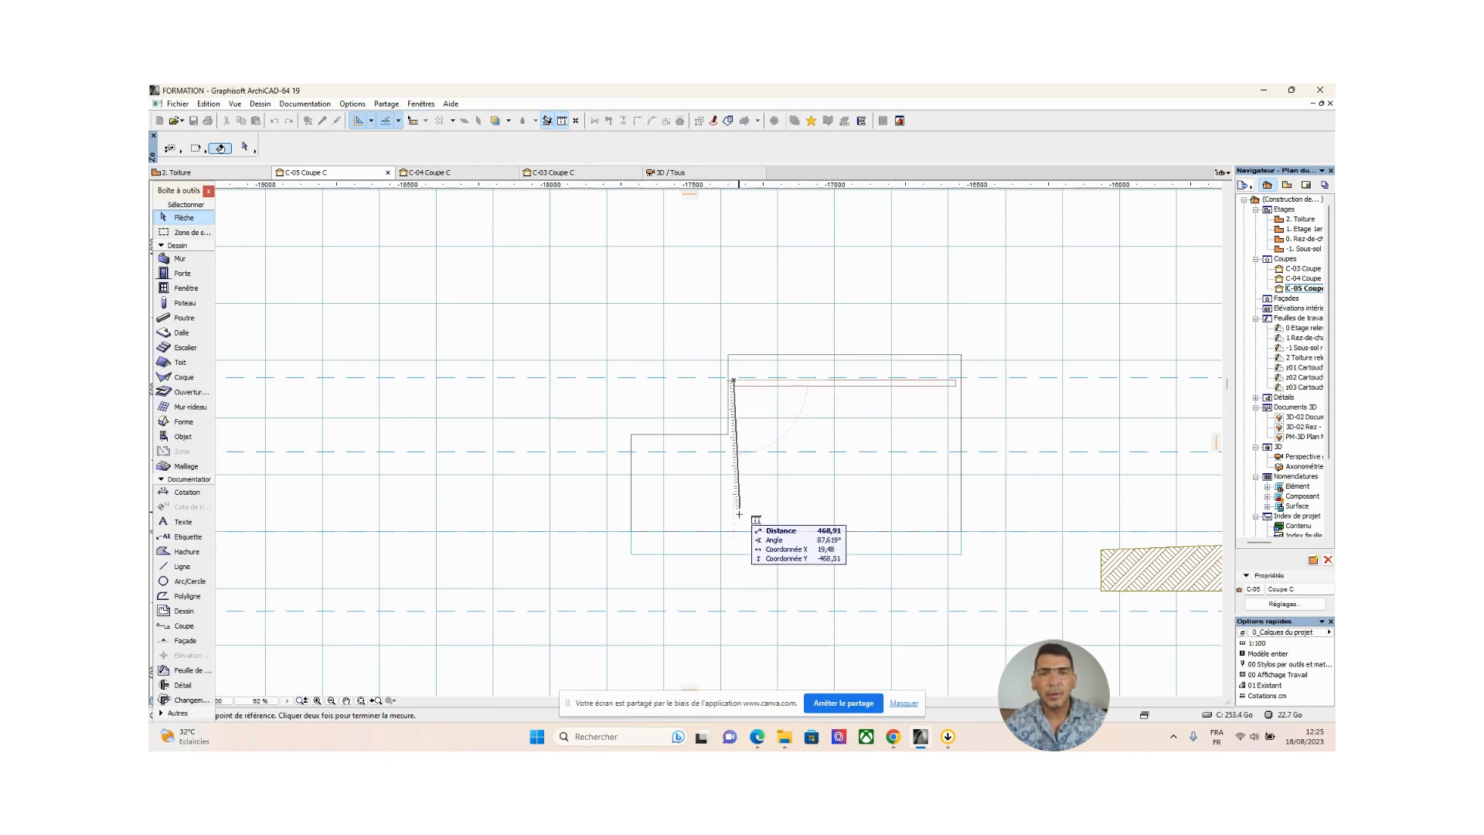
right_click(733, 553)
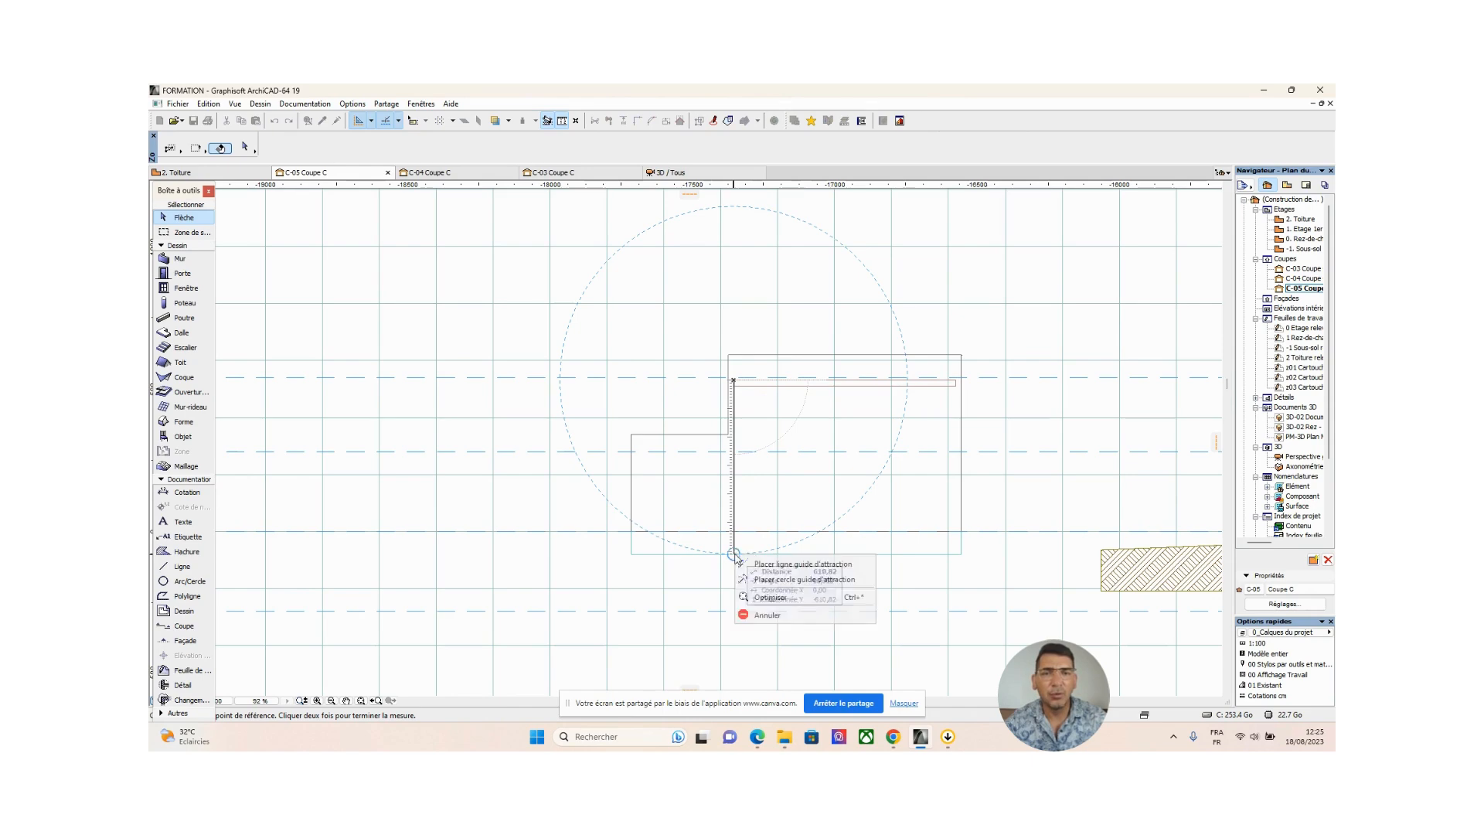
left_click(782, 615)
Check the base slab in section, inspect the building in 3D, and reopen section C-05
scroll(943, 600, "down", 5)
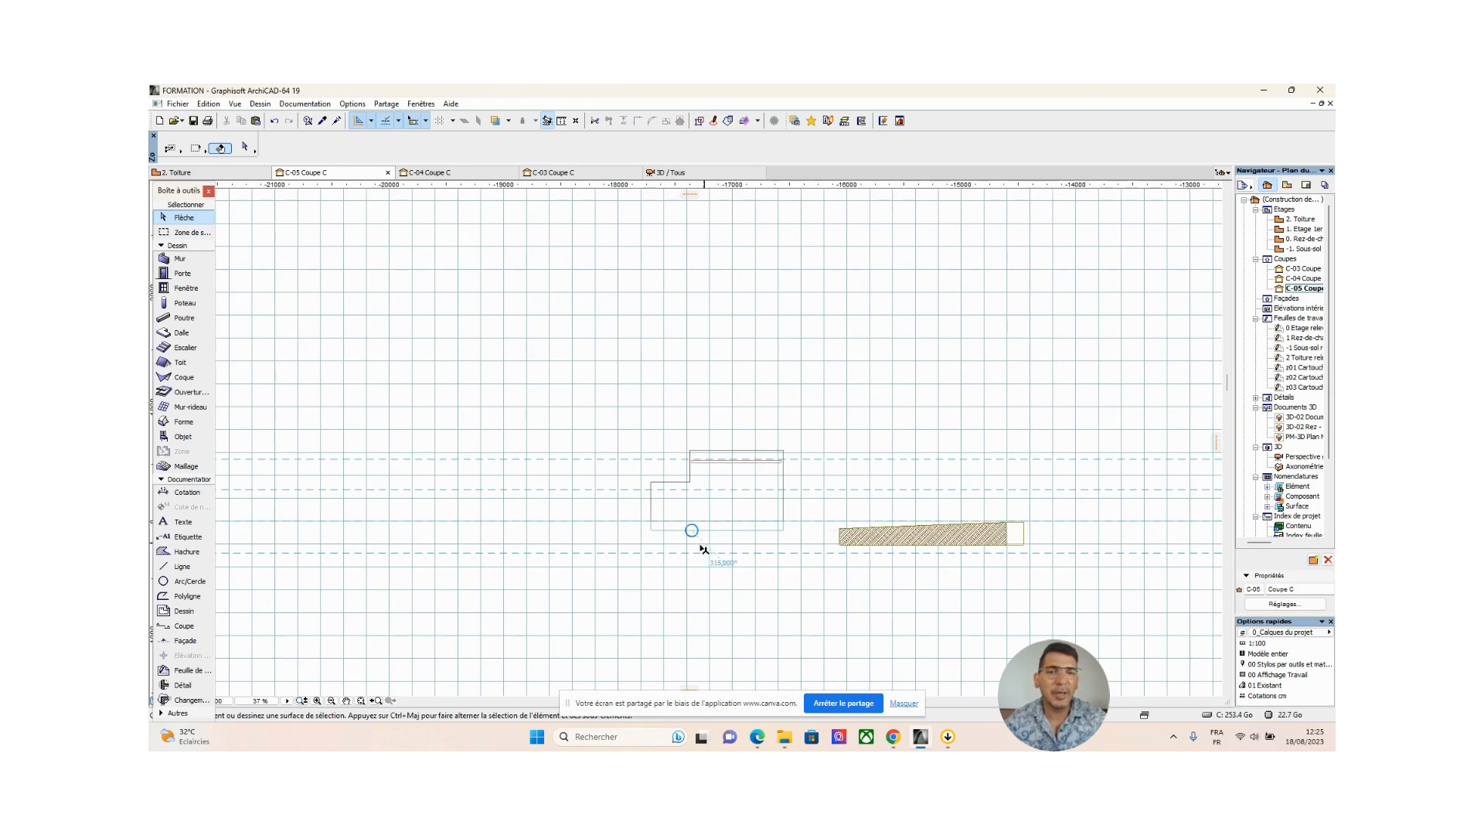
left_click(654, 532)
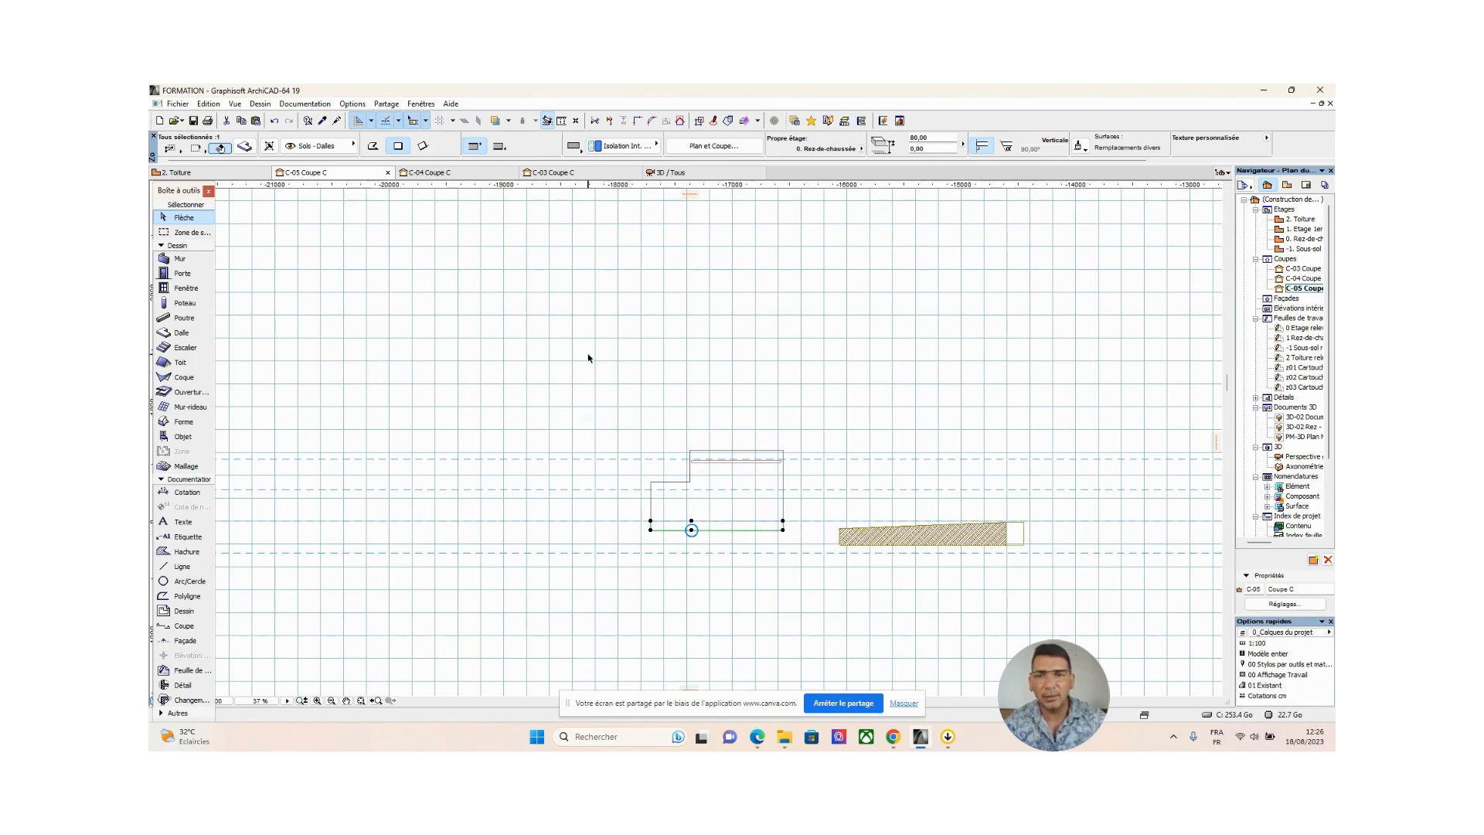
key("Escape")
middle_click_drag(790, 418, 796, 450)
key("F3")
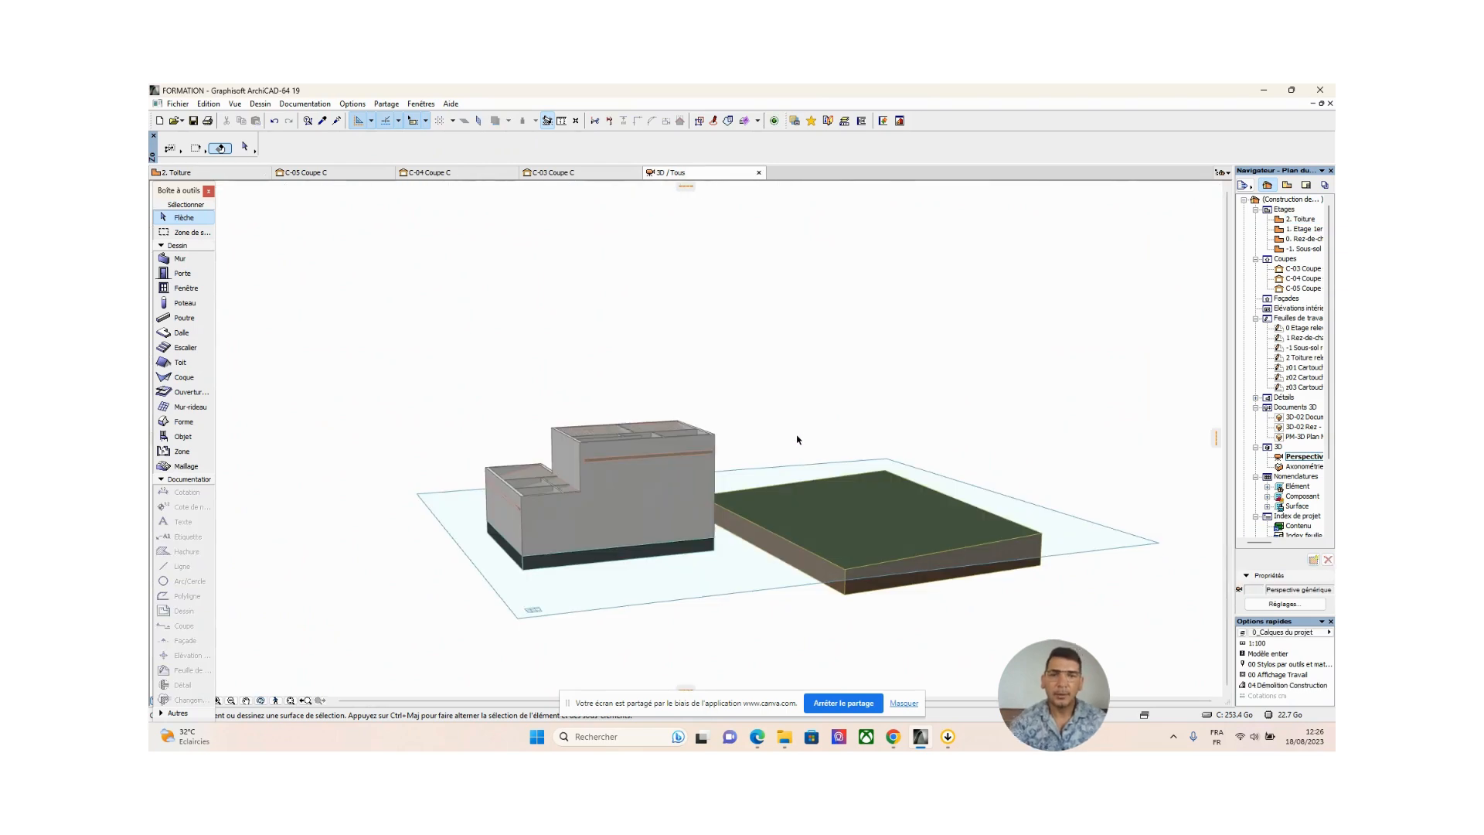
middle_click_drag(795, 543, 888, 391, "shift")
double_click(1305, 290)
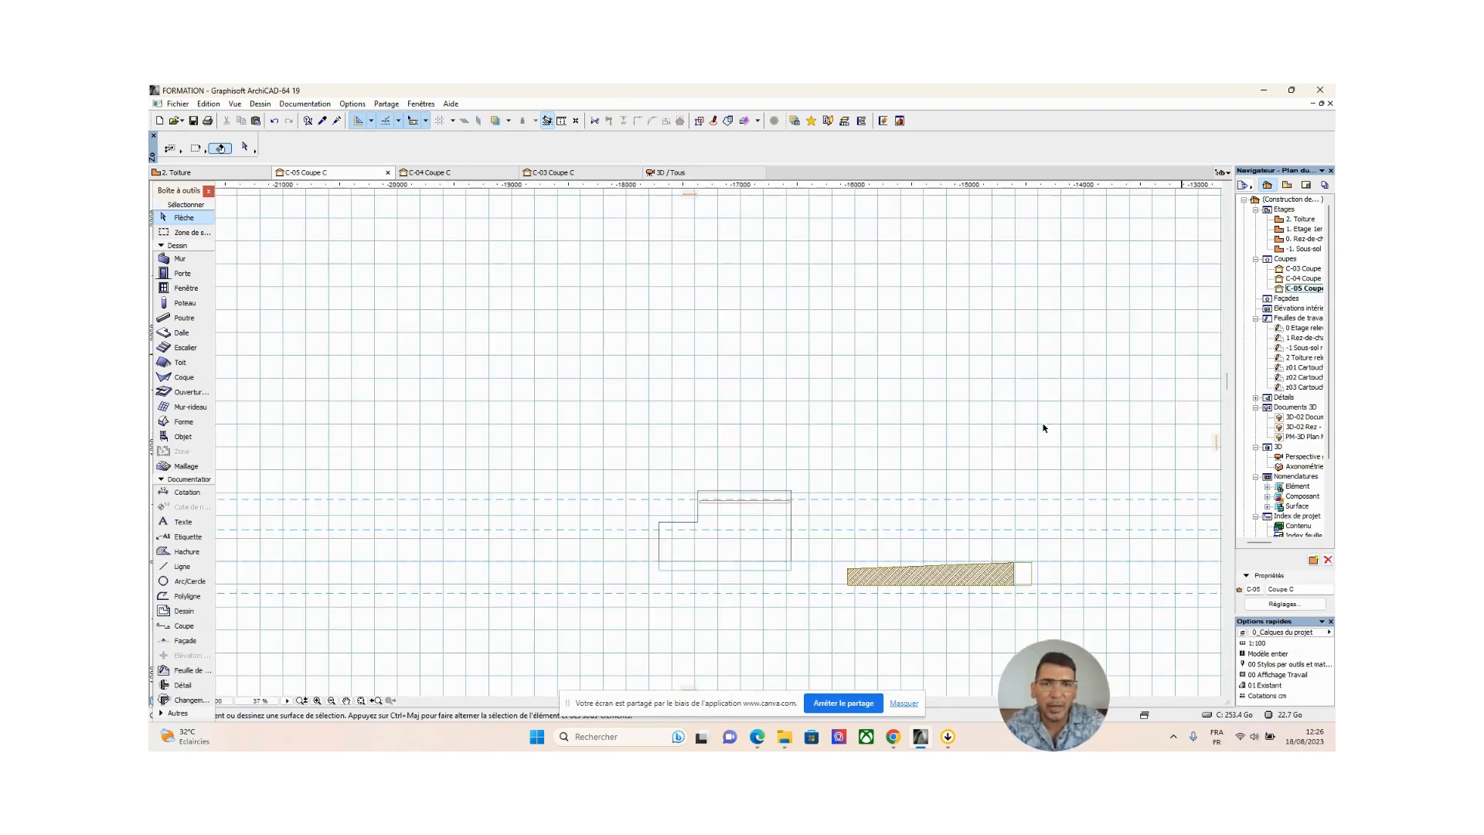
Measure the vertical clearance from the upper roof's underside, away from the terrain block, to the first-floor level line
scroll(711, 535, "up", 5)
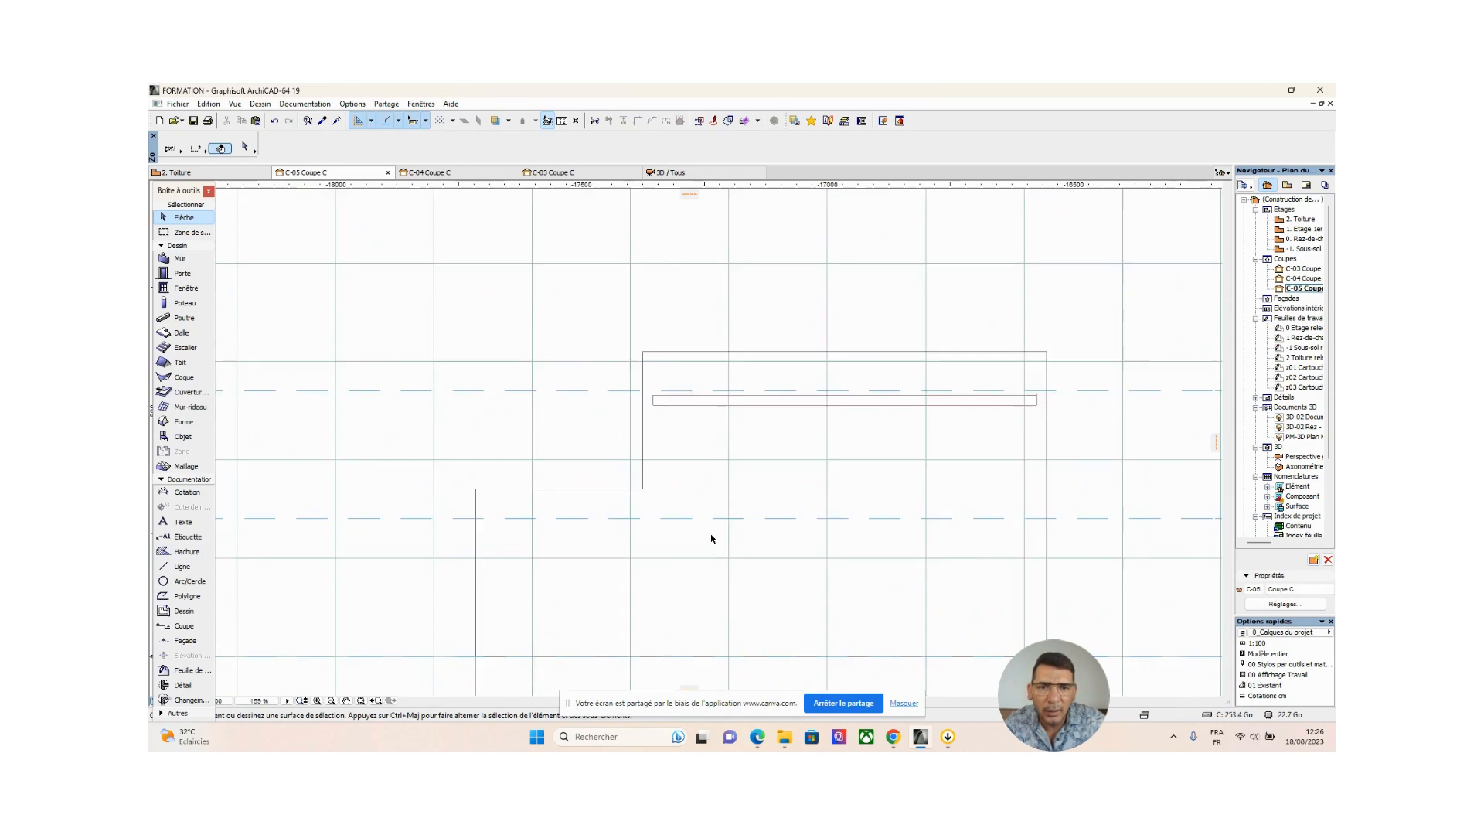
left_click(562, 122)
left_click(626, 347)
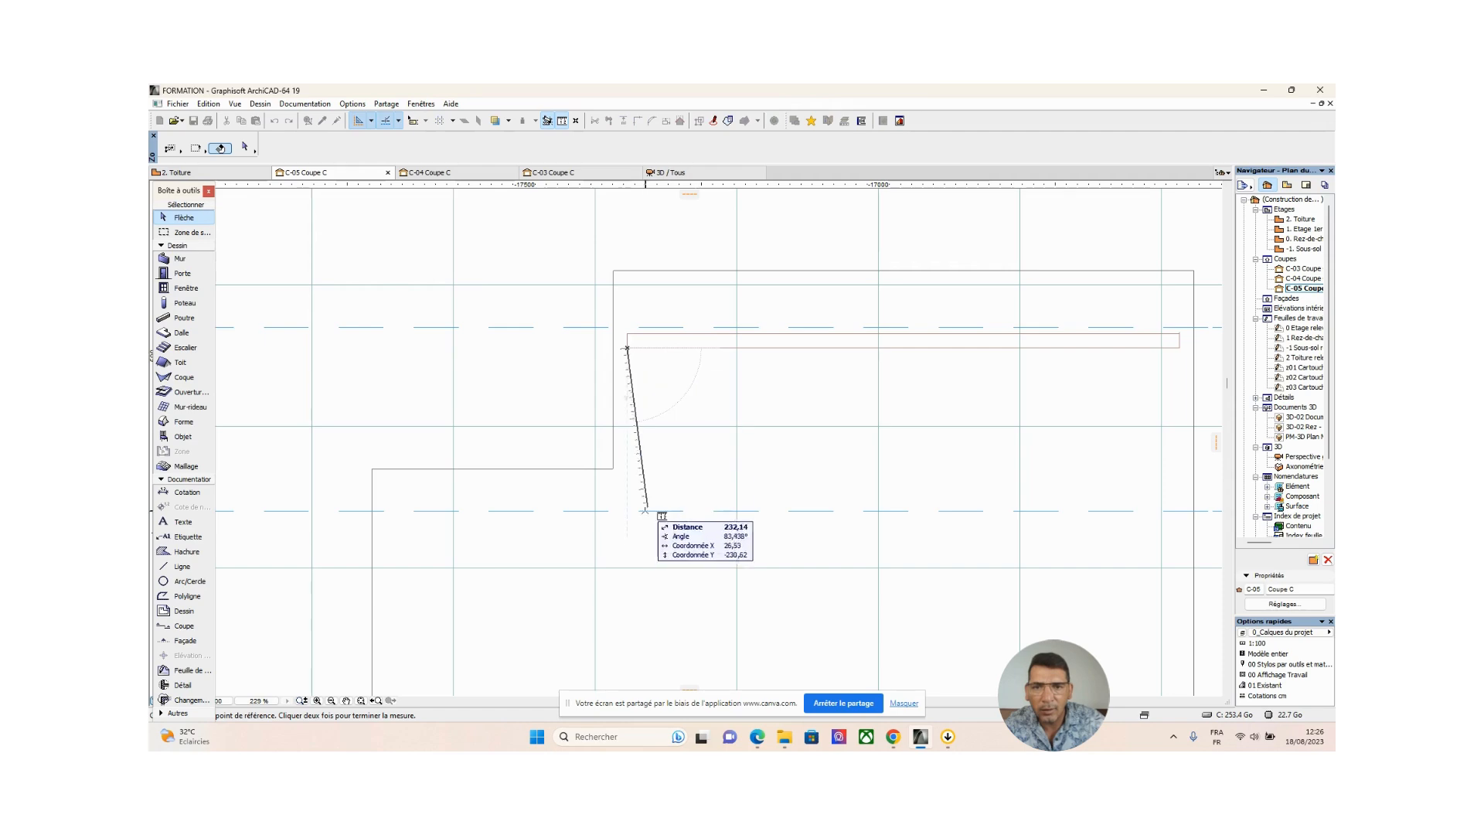
right_click(627, 509)
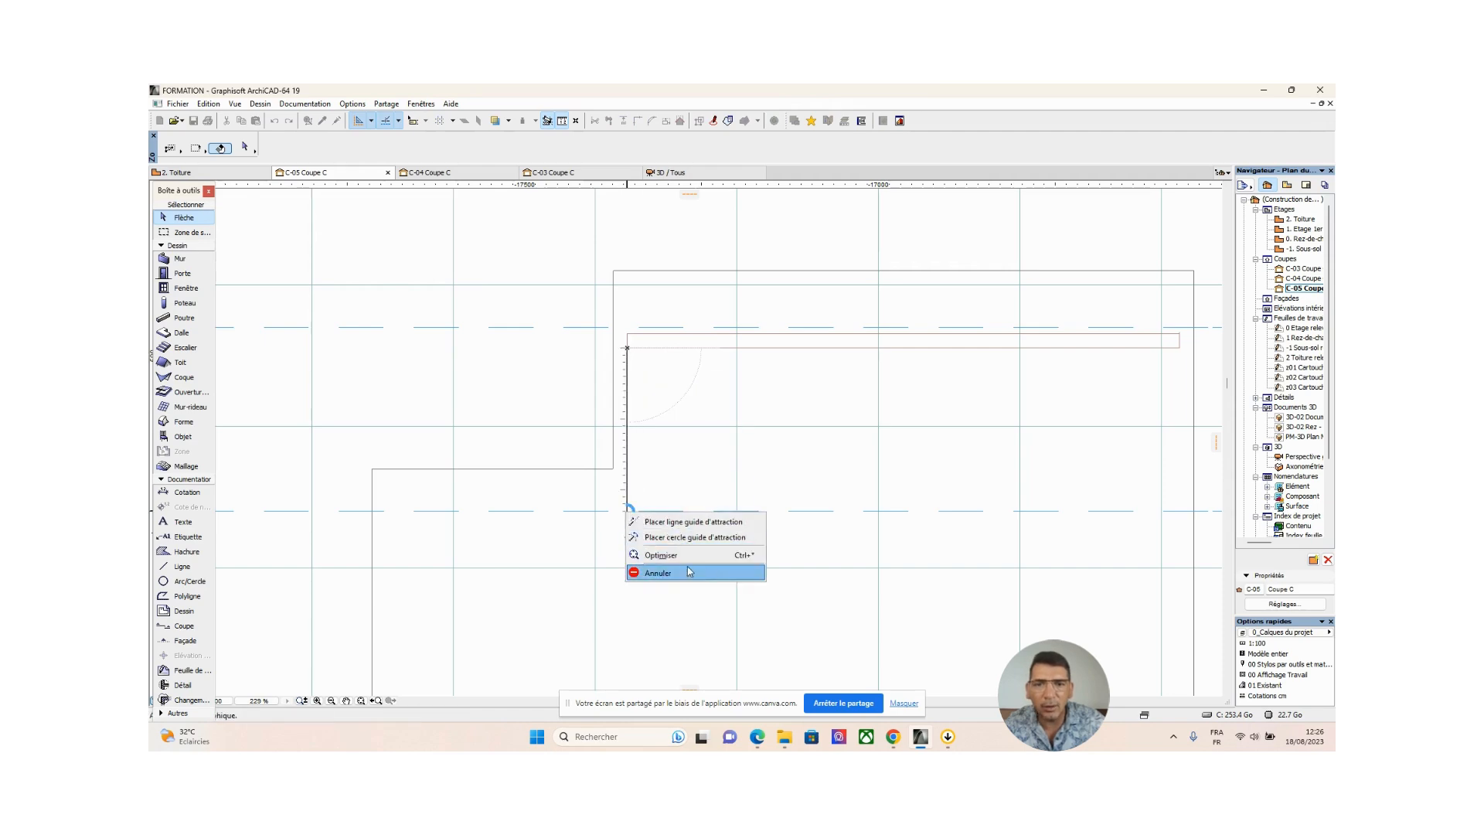
left_click(656, 573)
scroll(755, 419, "down", 8)
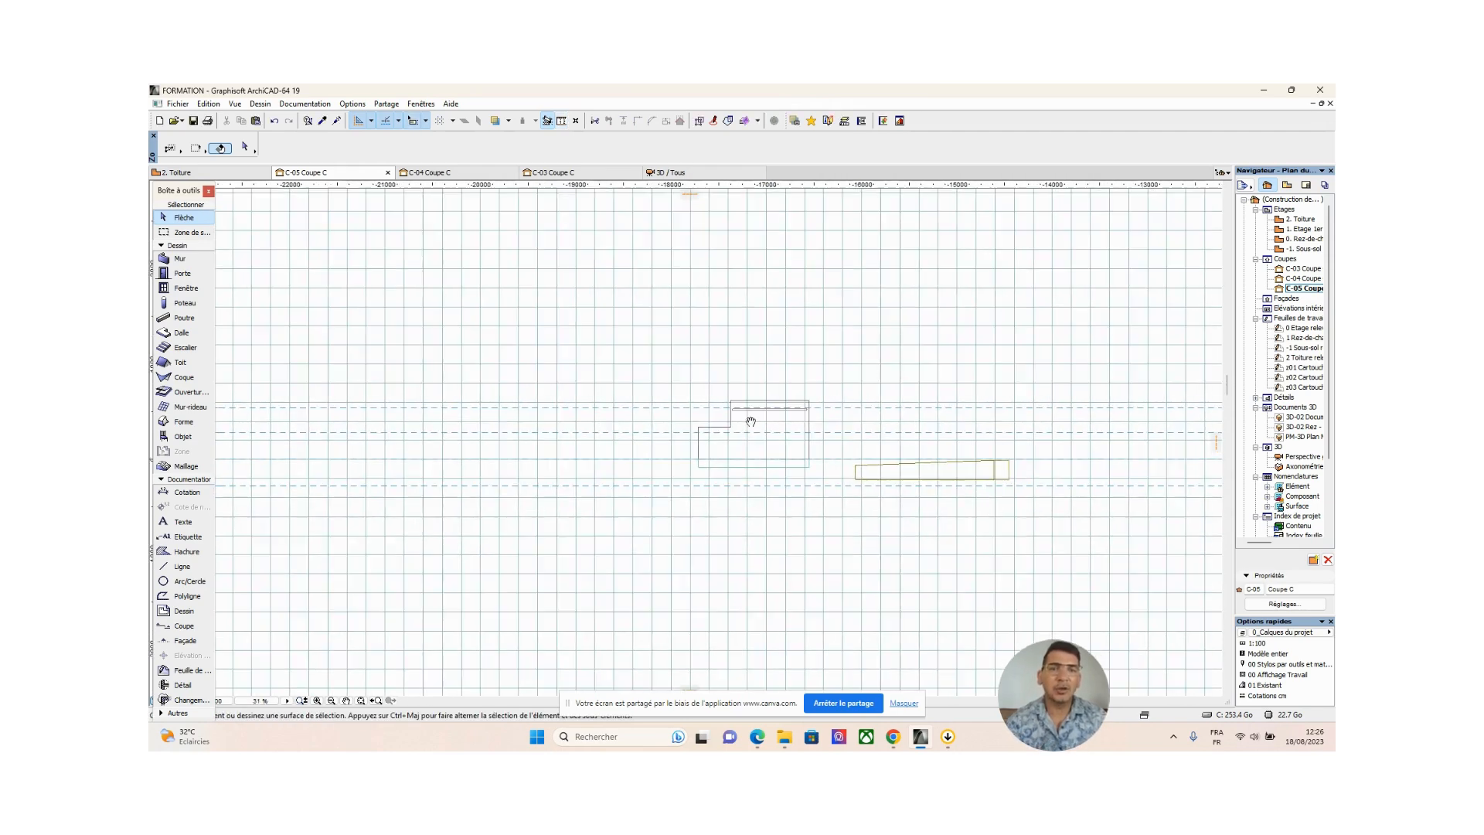
Open the 1. Etage plan and display that storey as the trace reference
double_click(1301, 230)
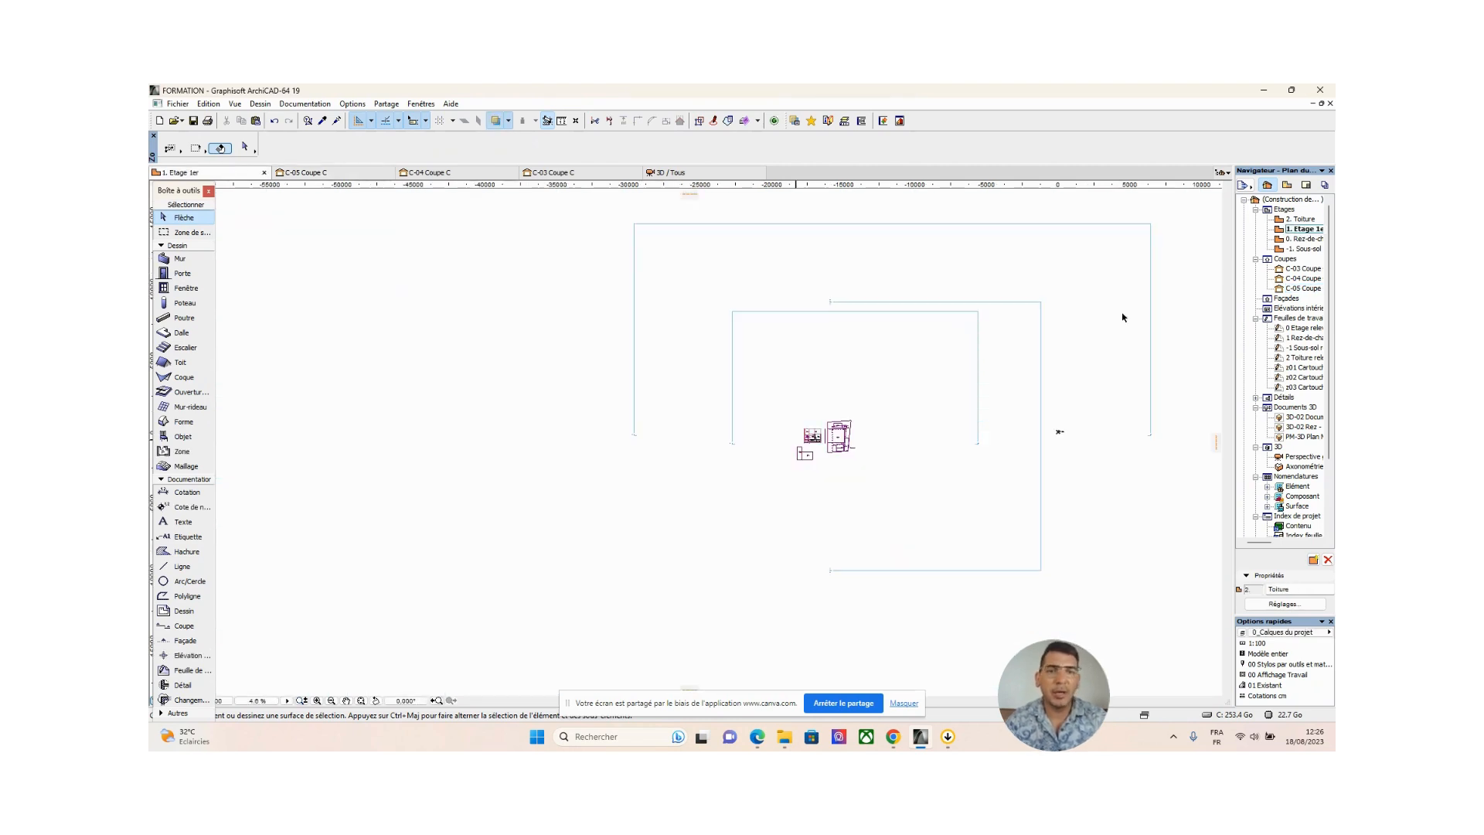
scroll(799, 420, "up", 5)
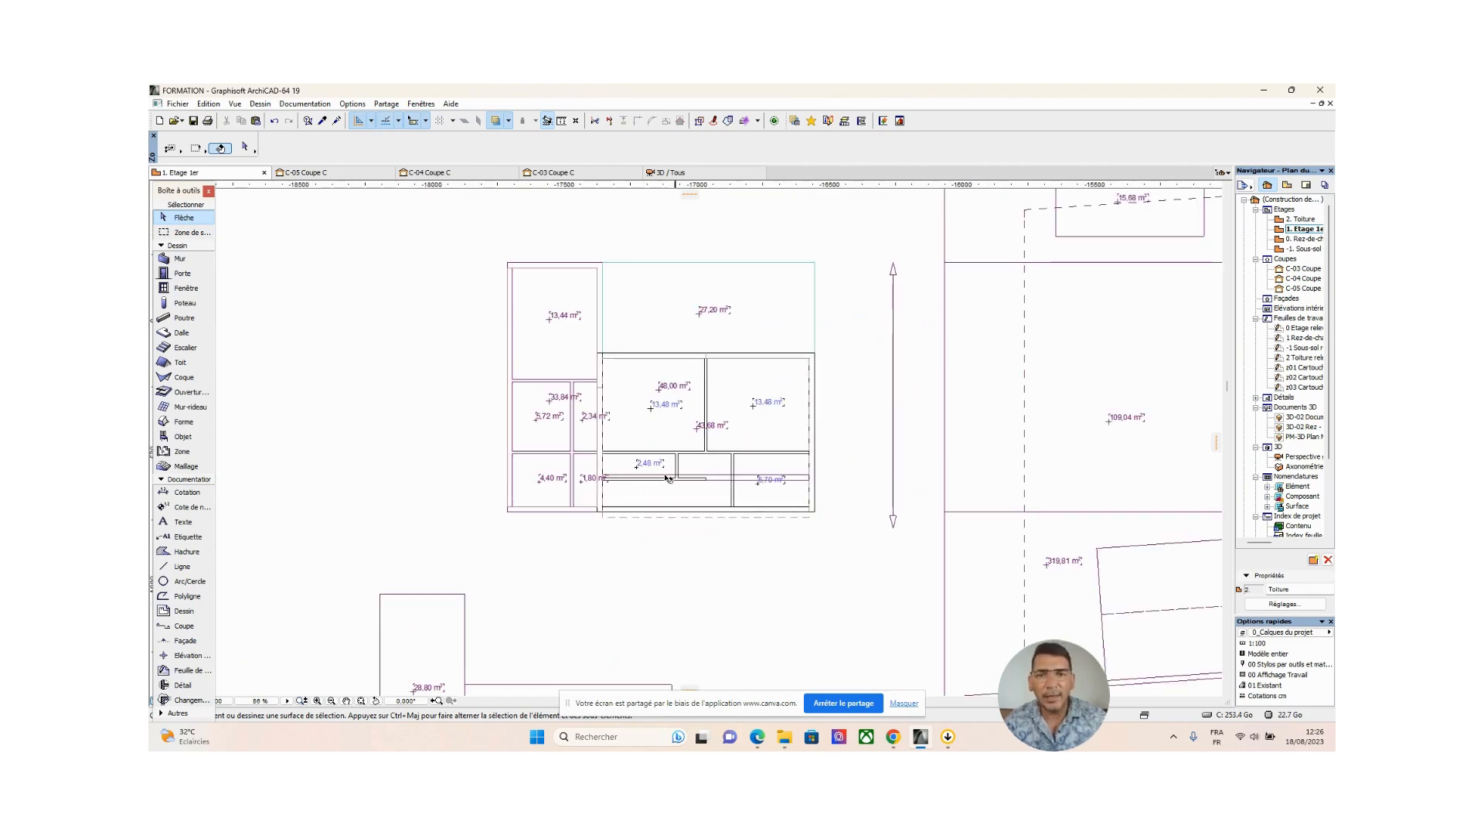
right_click(1302, 230)
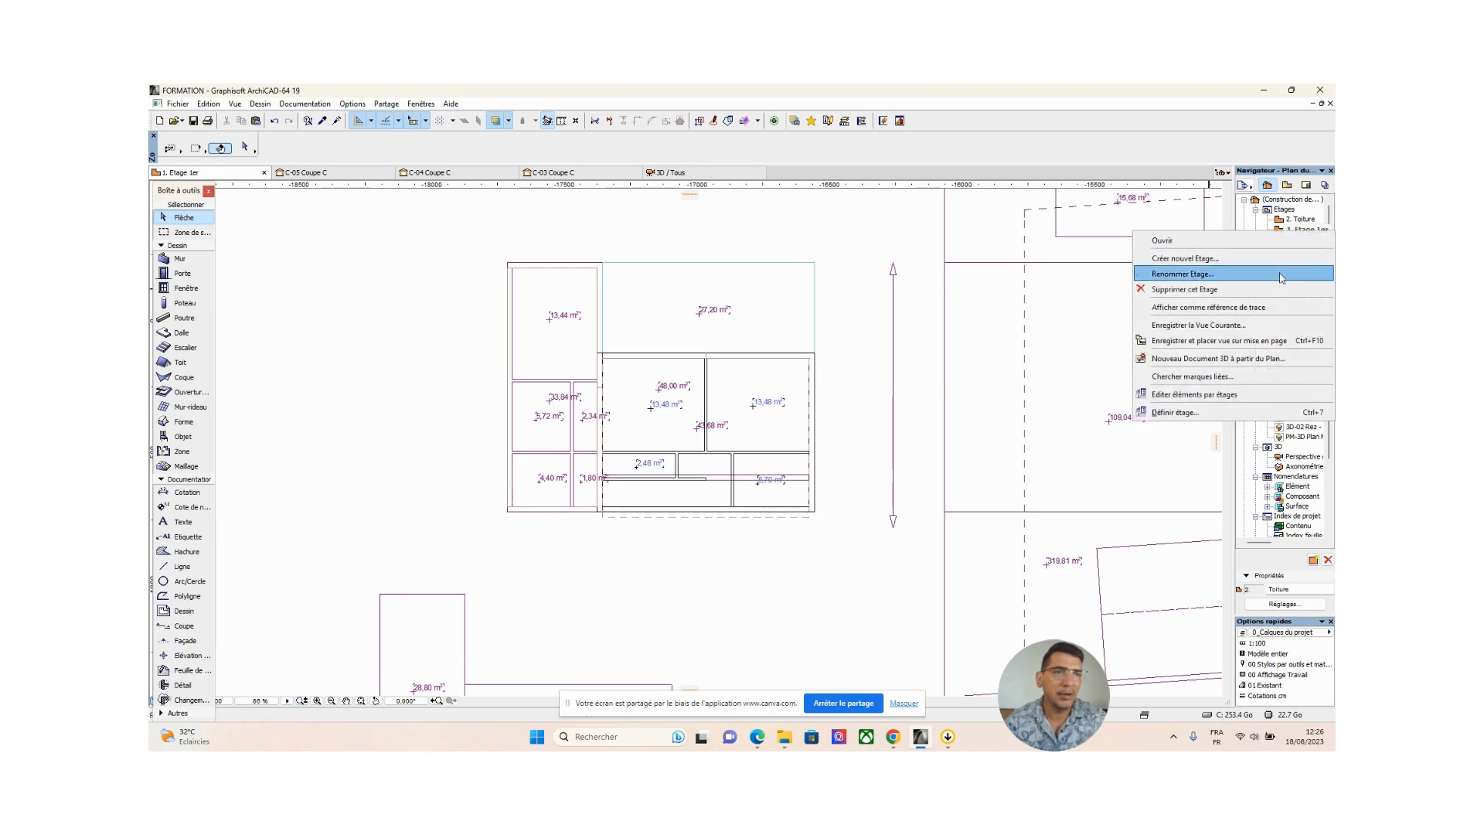
left_click(1256, 307)
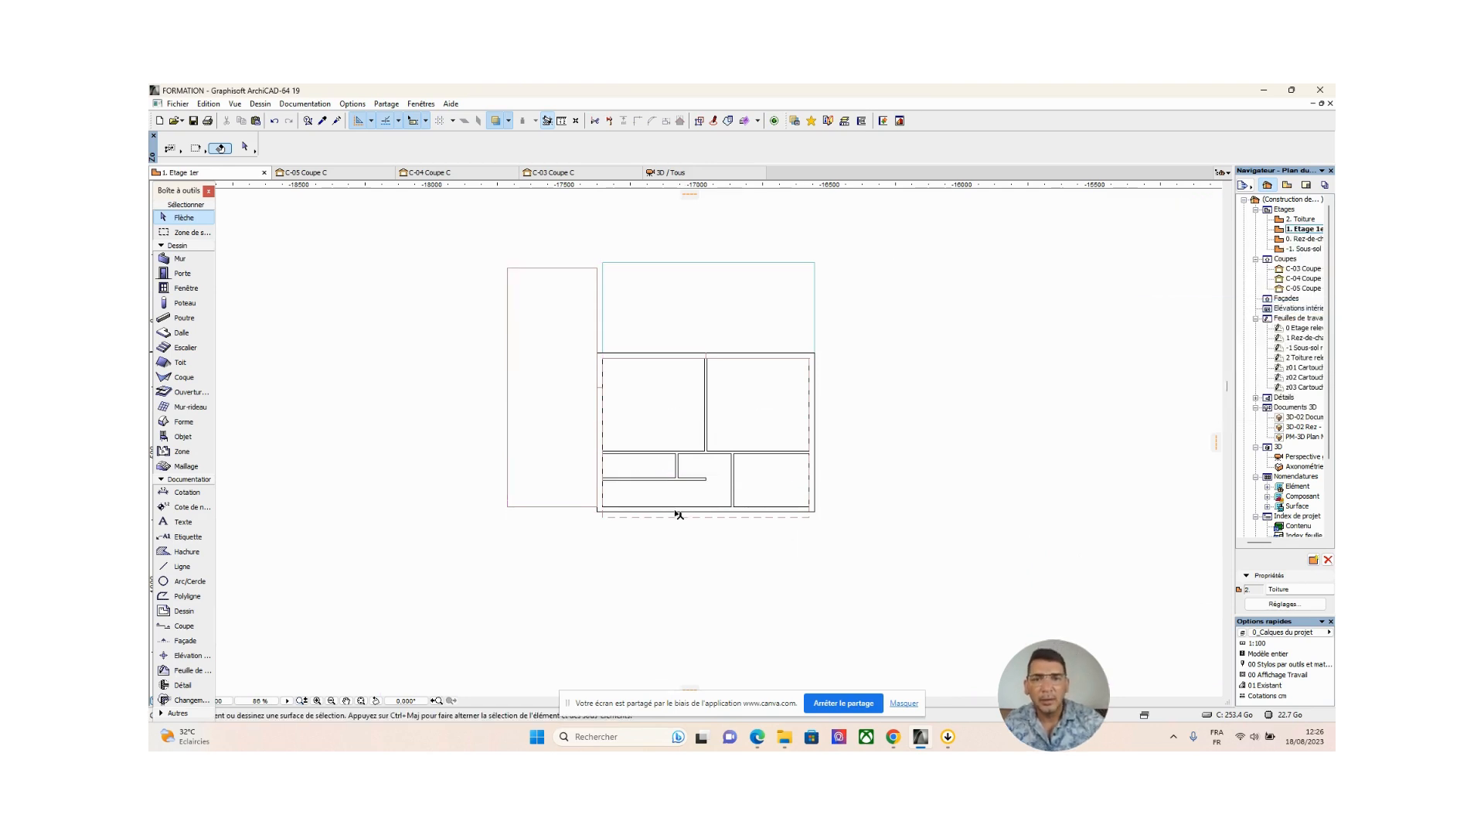
scroll(729, 534, "up", 1)
middle_click_drag(730, 533, 748, 504)
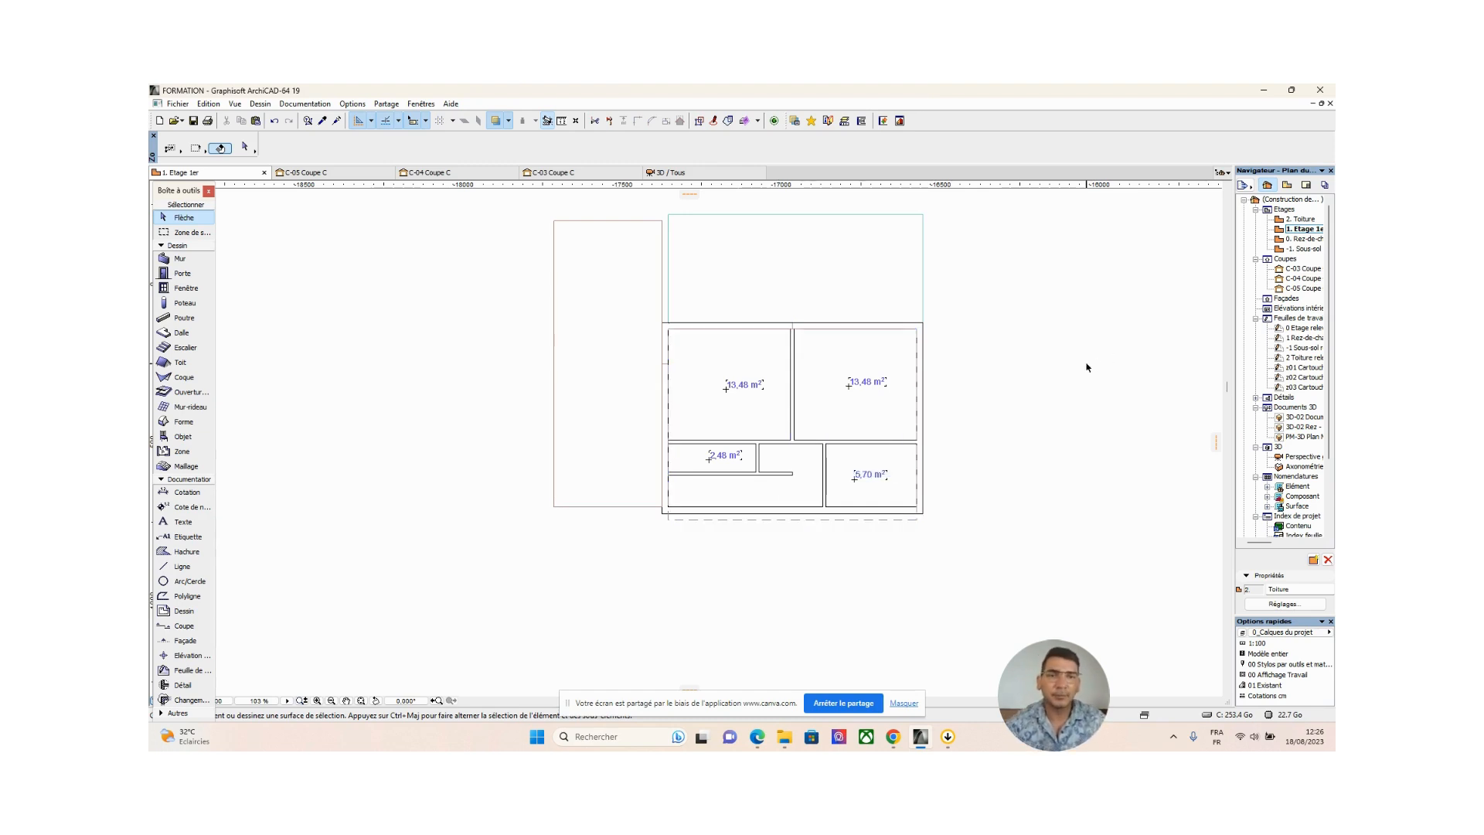
Examine how the upper floor's perimeter walls rise above the single-slope roof in 3D, selecting walls and roof individually
key("F3")
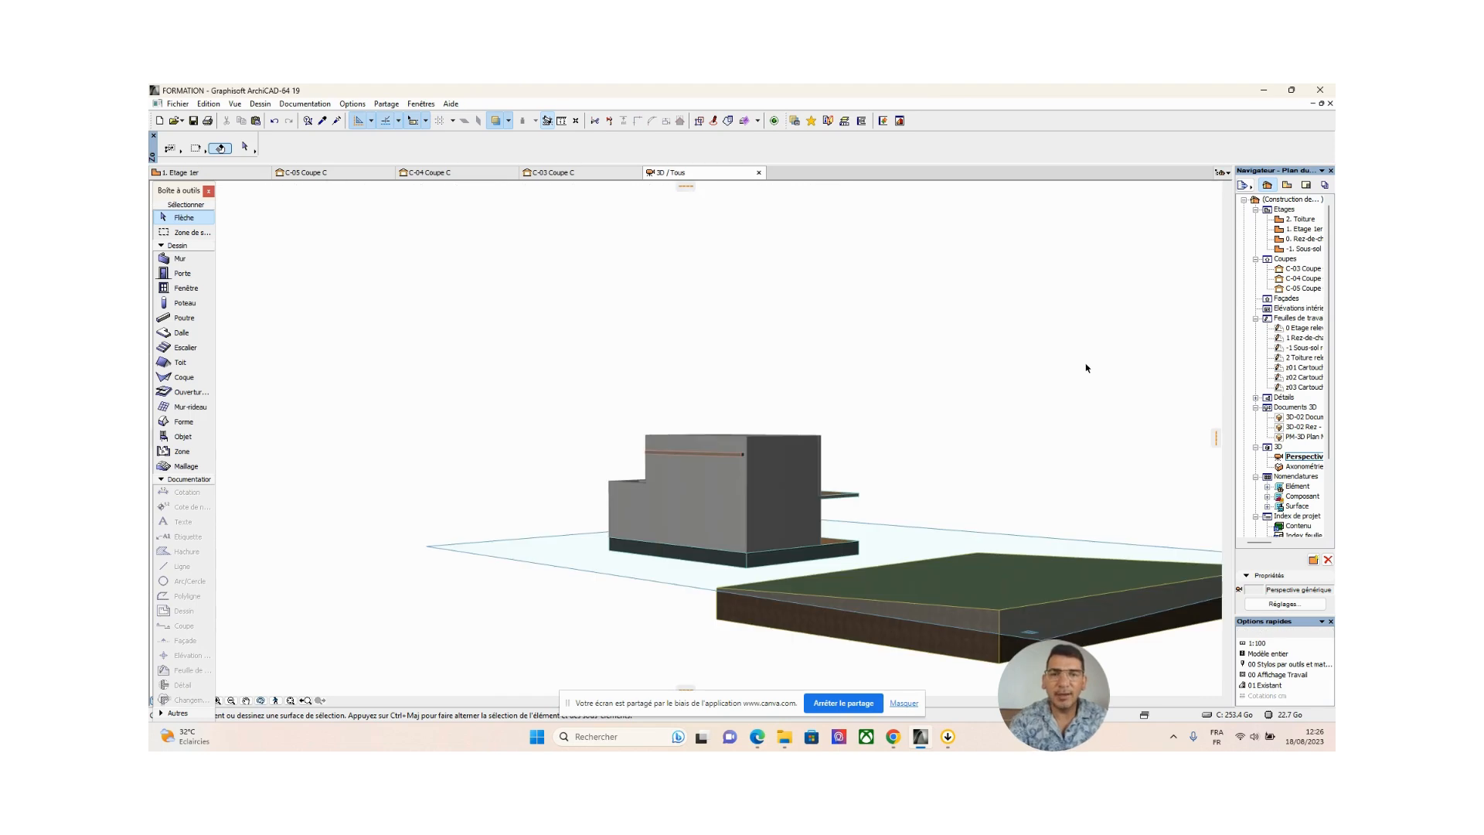
middle_click_drag(845, 508, 578, 592, "shift")
scroll(799, 484, "up", 6)
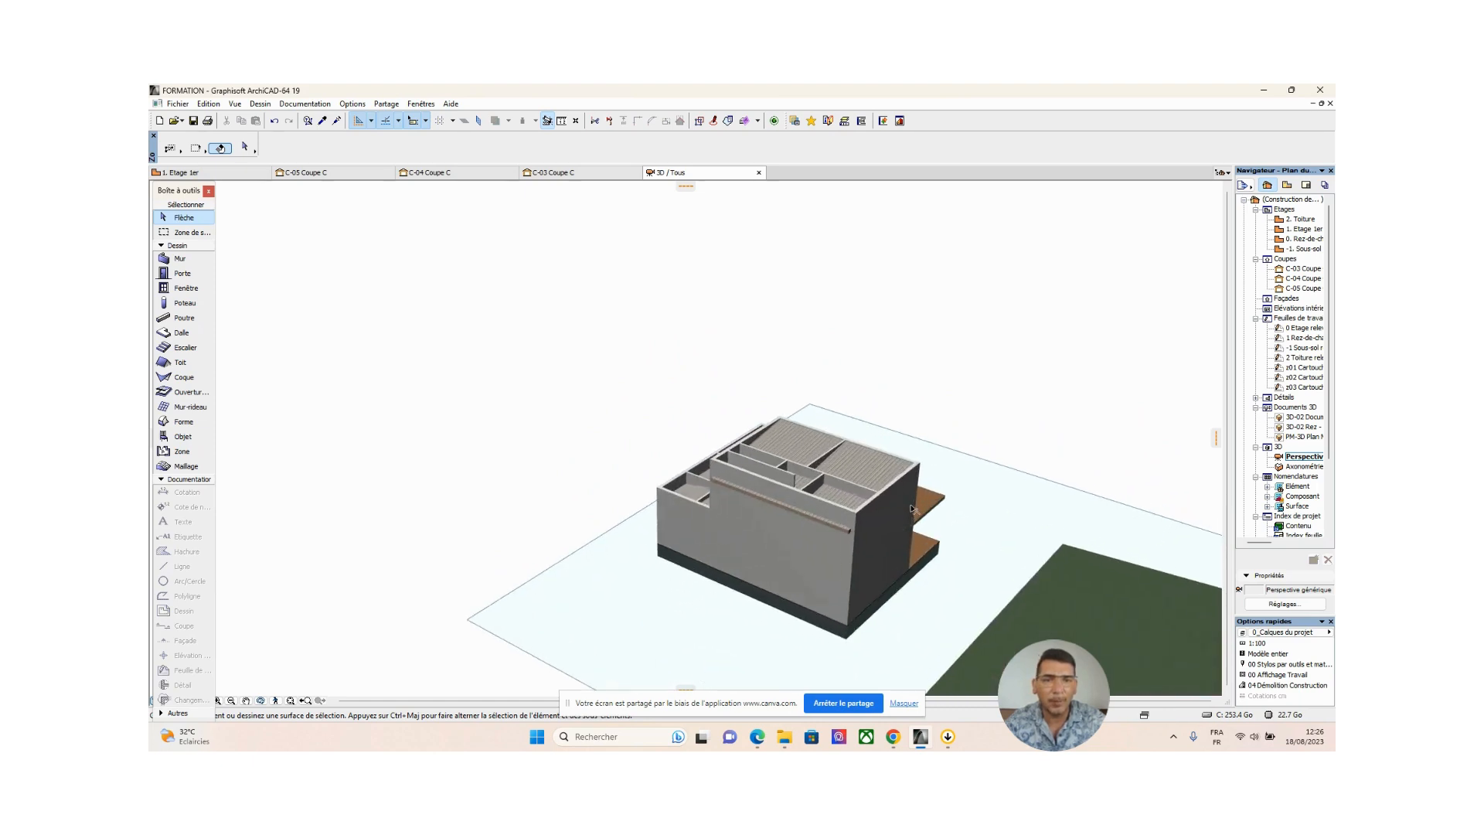
scroll(807, 498, "down", 2)
scroll(817, 517, "up", 5)
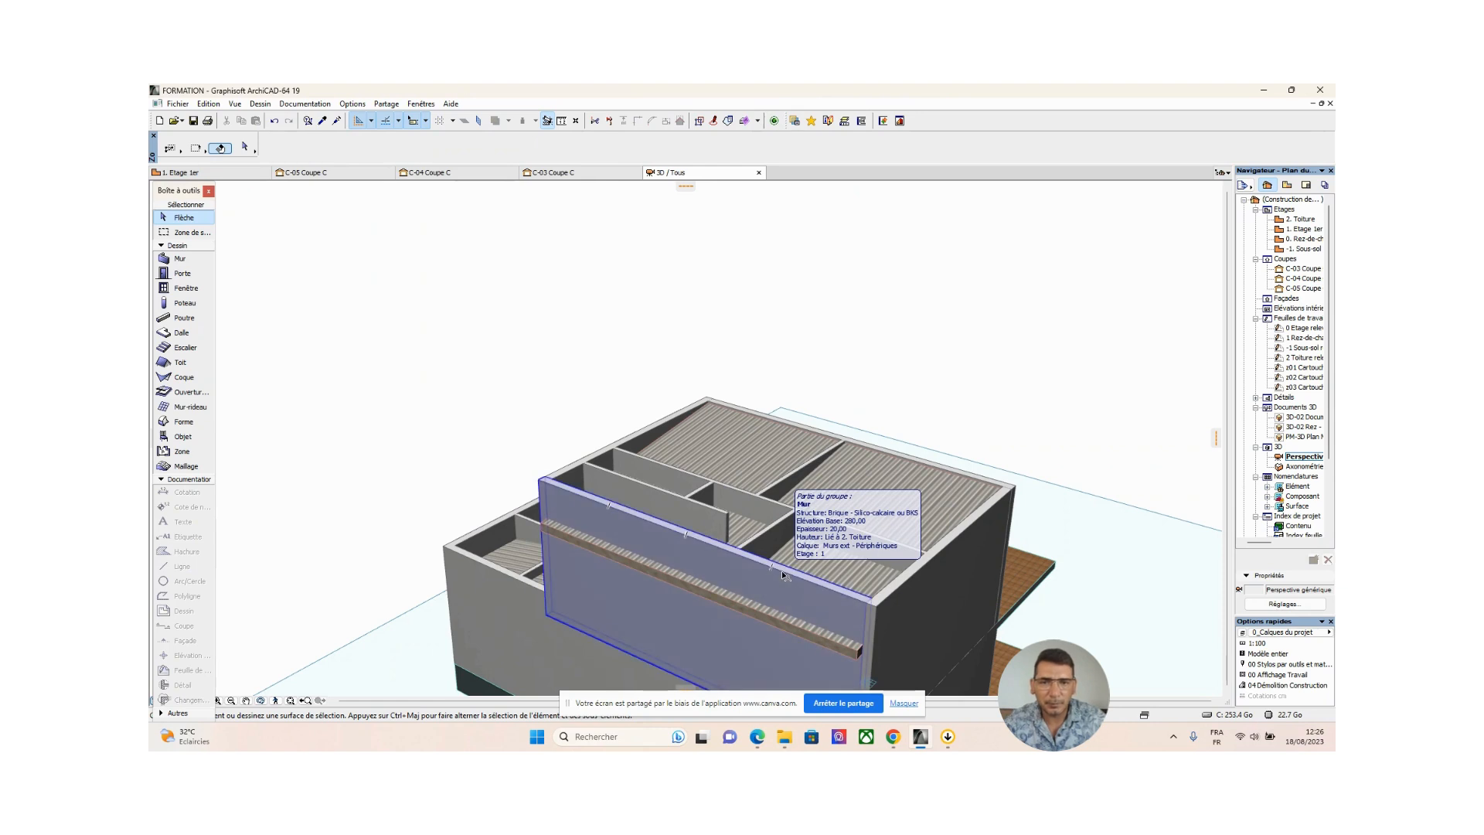
left_click(784, 575)
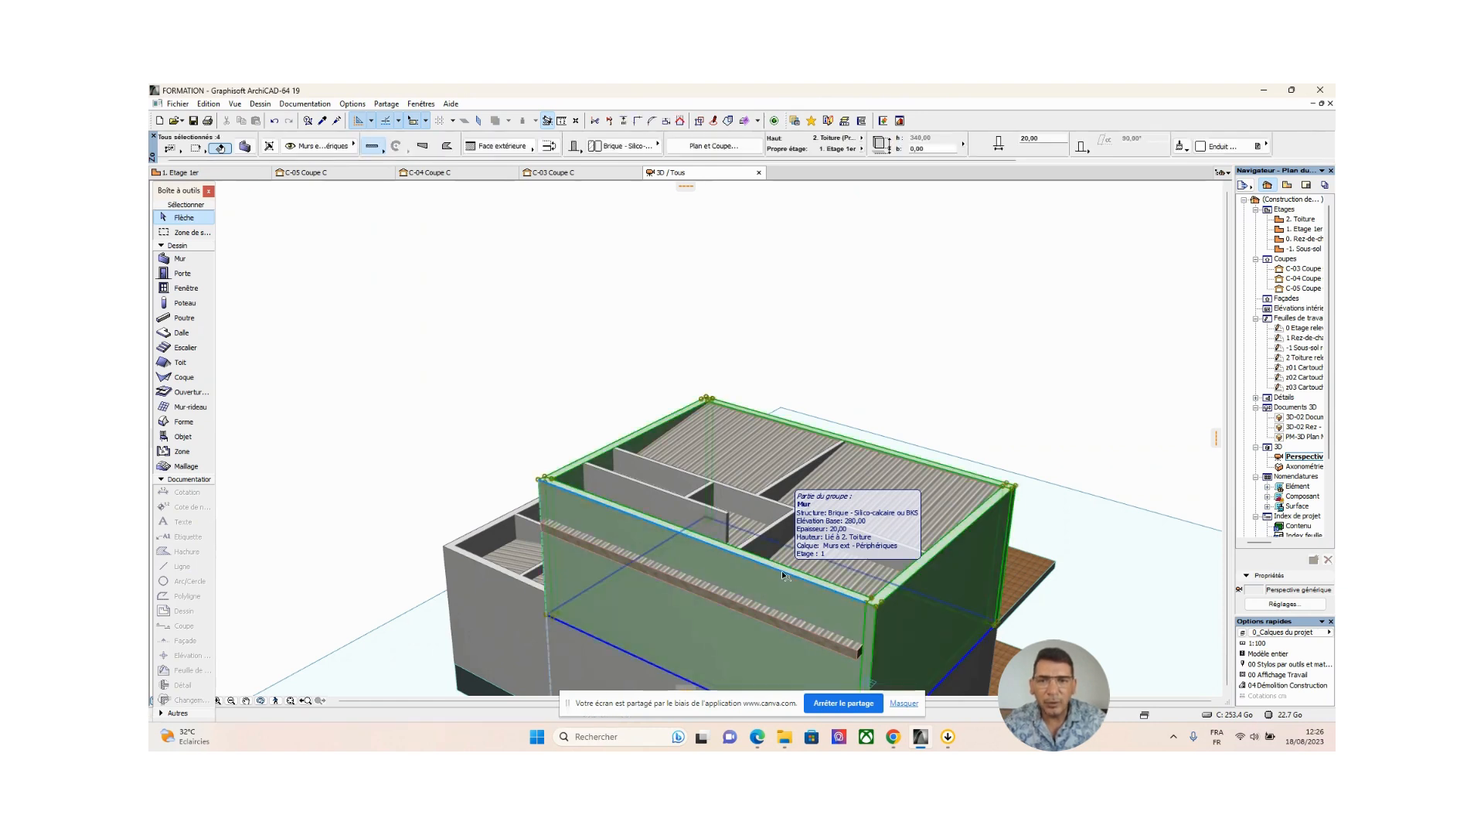
middle_click_drag(784, 572, 858, 388)
left_click(909, 243)
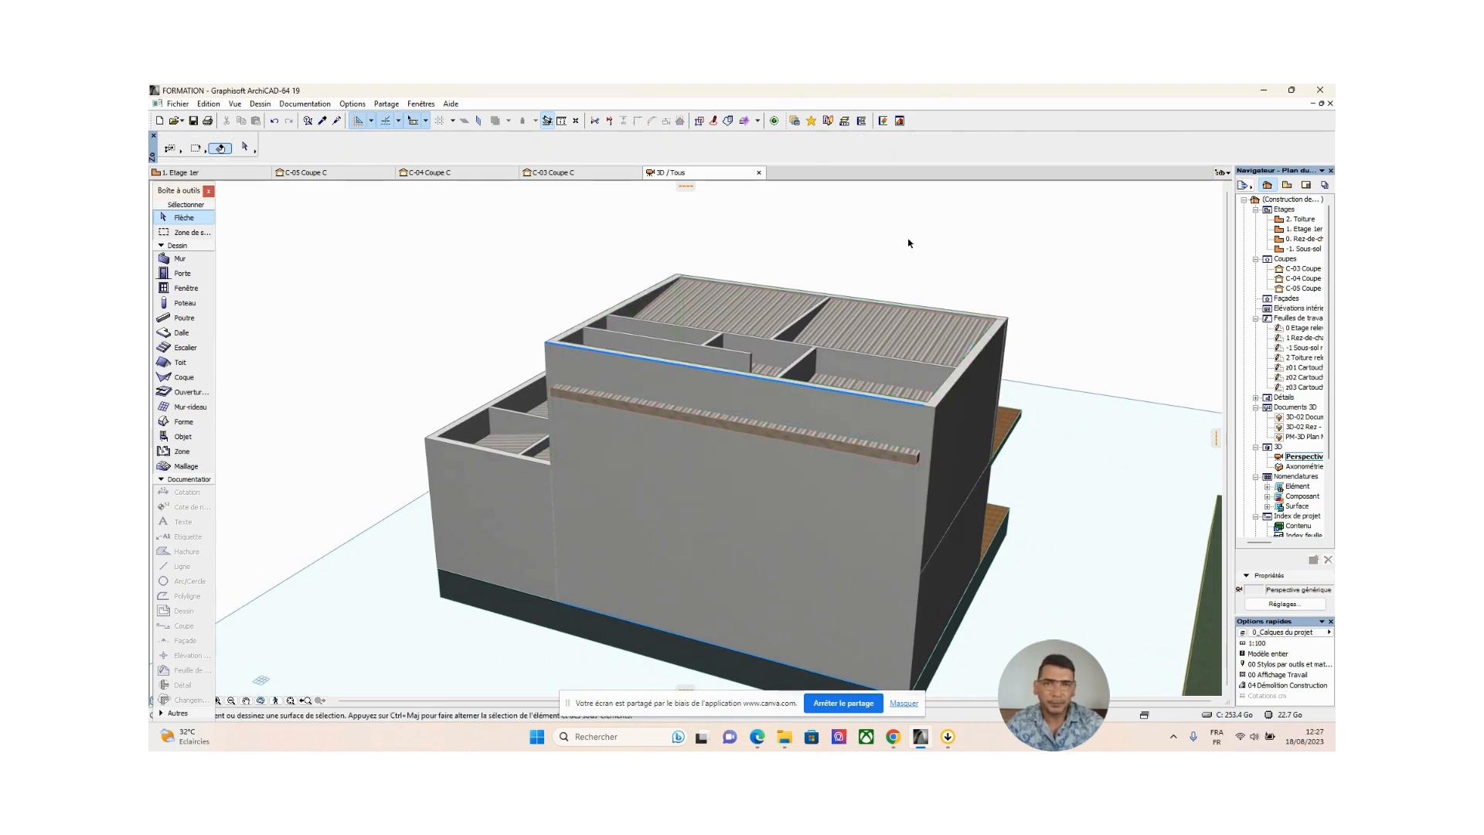
left_click(895, 316)
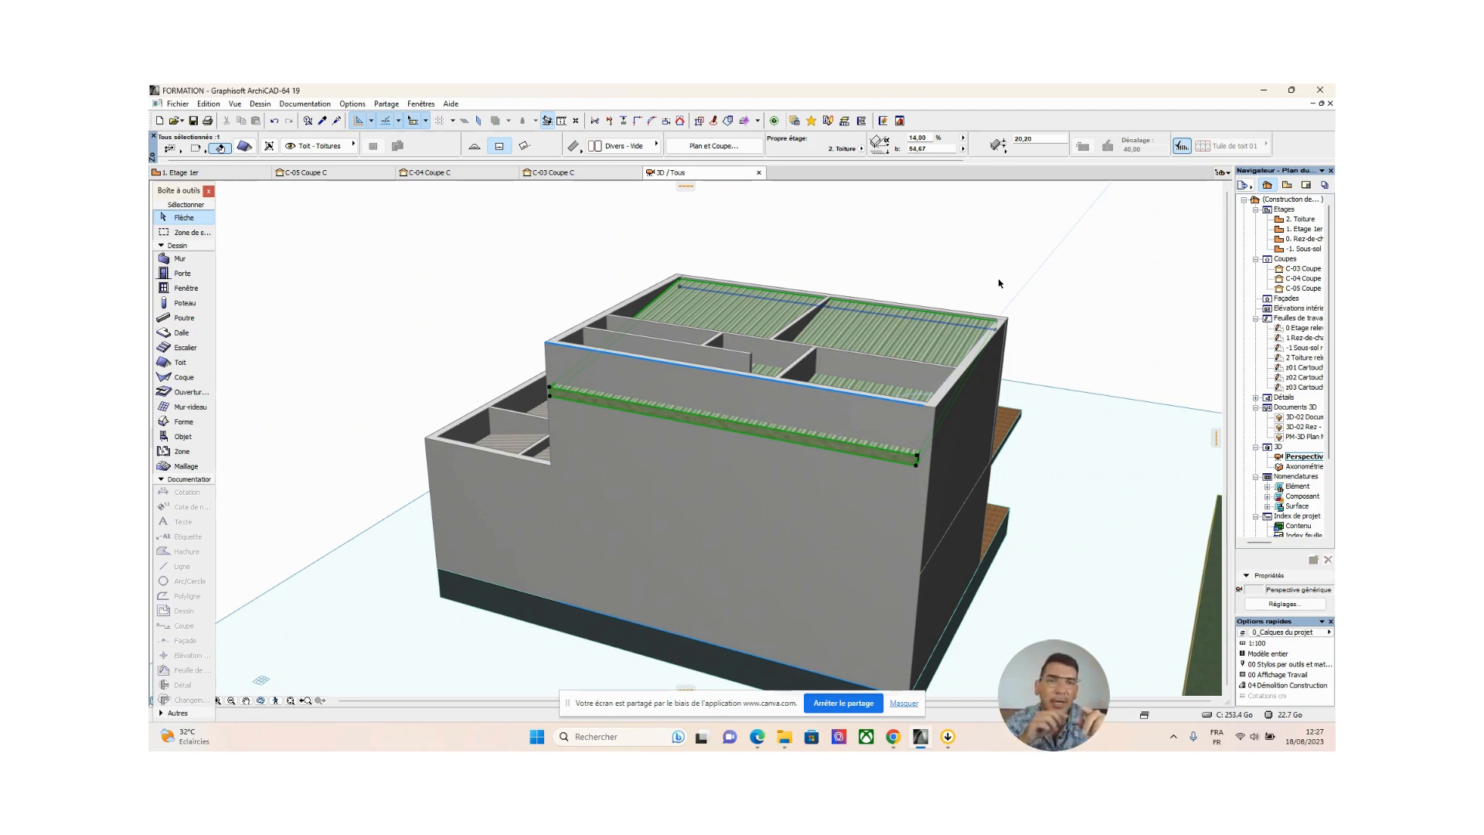
left_click(882, 398)
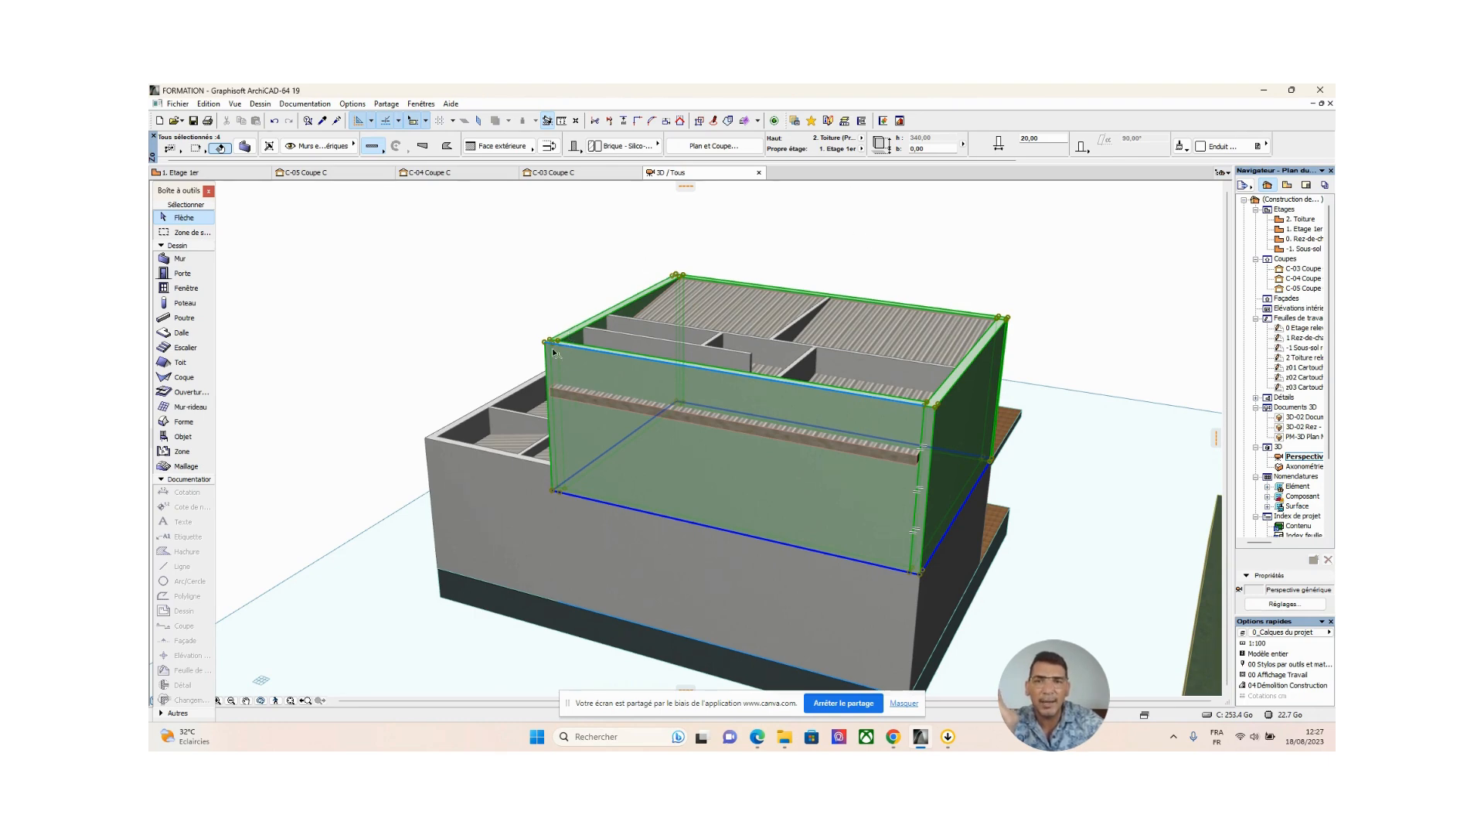
left_click(953, 248)
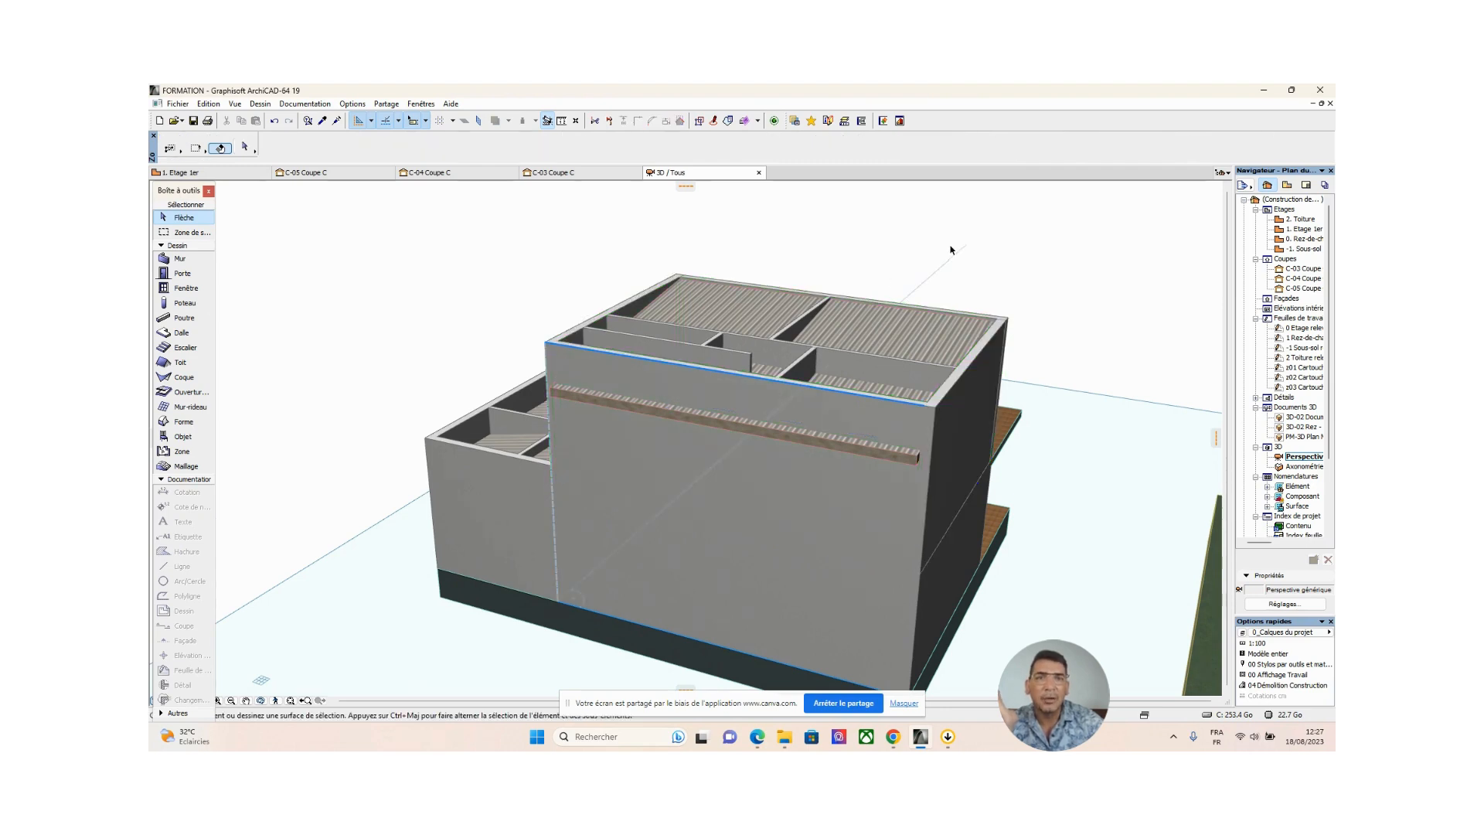
Select the upper floor's grouped perimeter walls in 3D and check the available grouping options
left_click(898, 402)
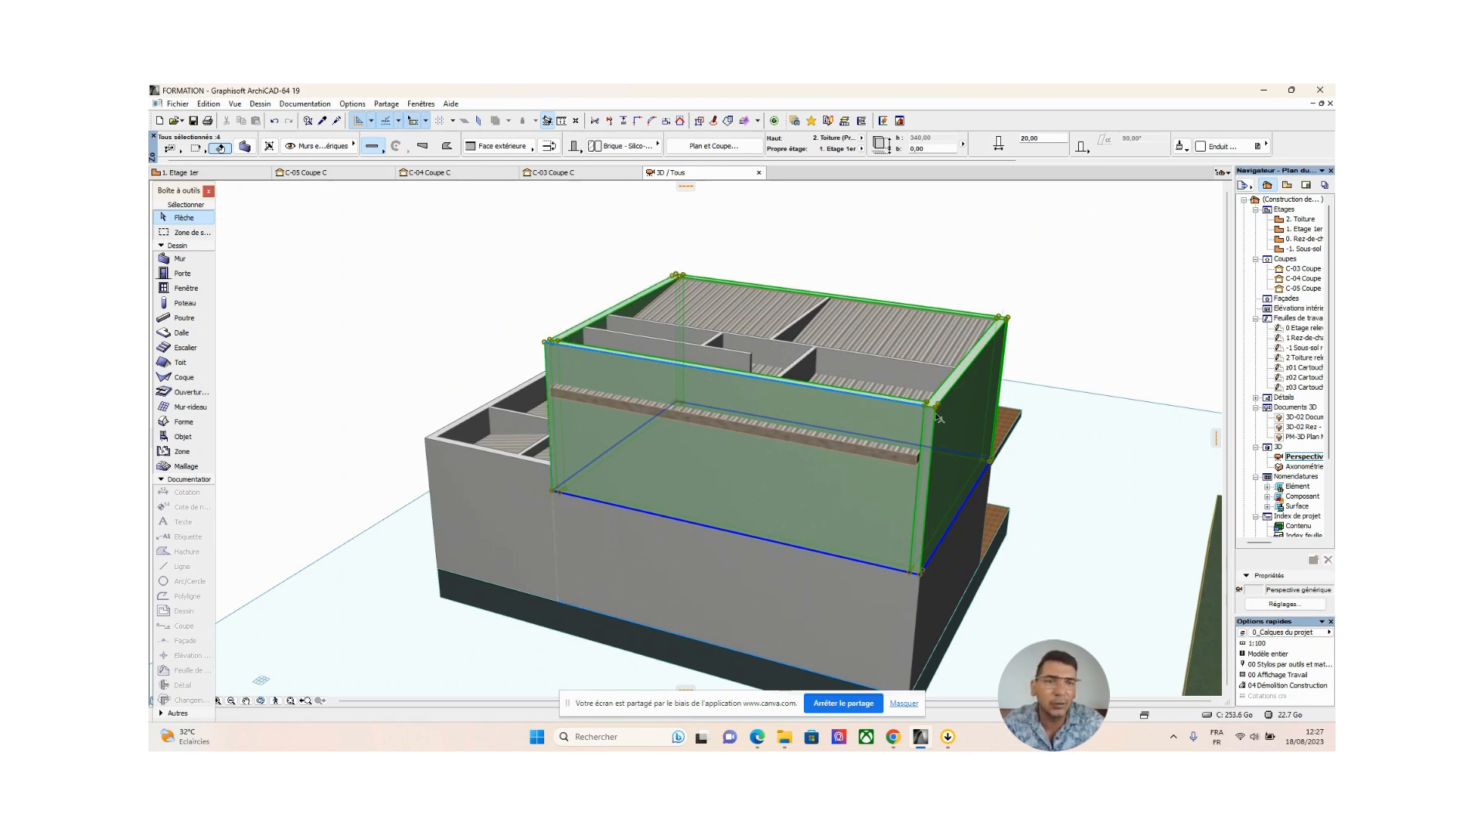
middle_click_drag(932, 415, 795, 429, "shift")
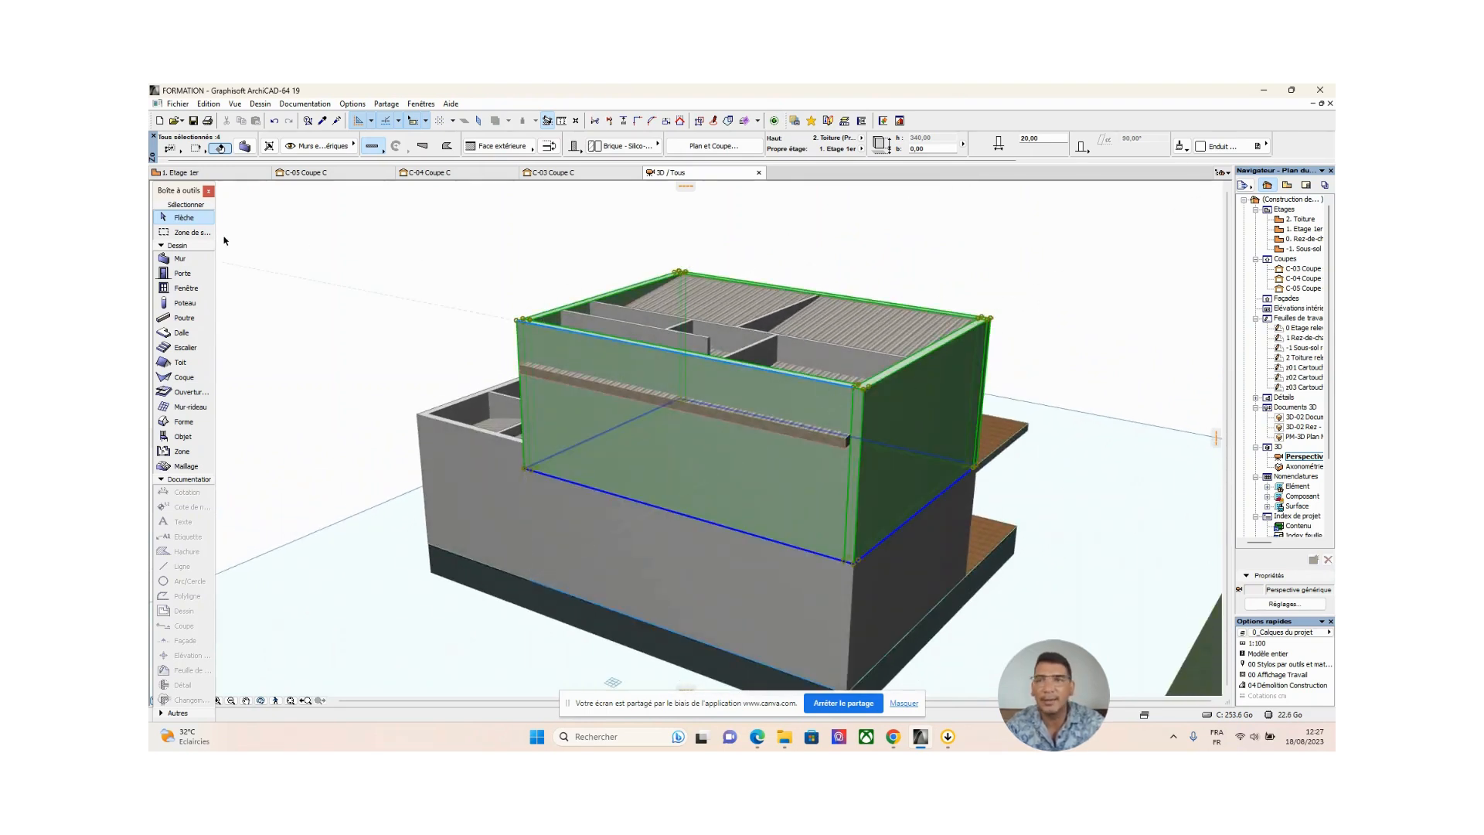
left_click(209, 104)
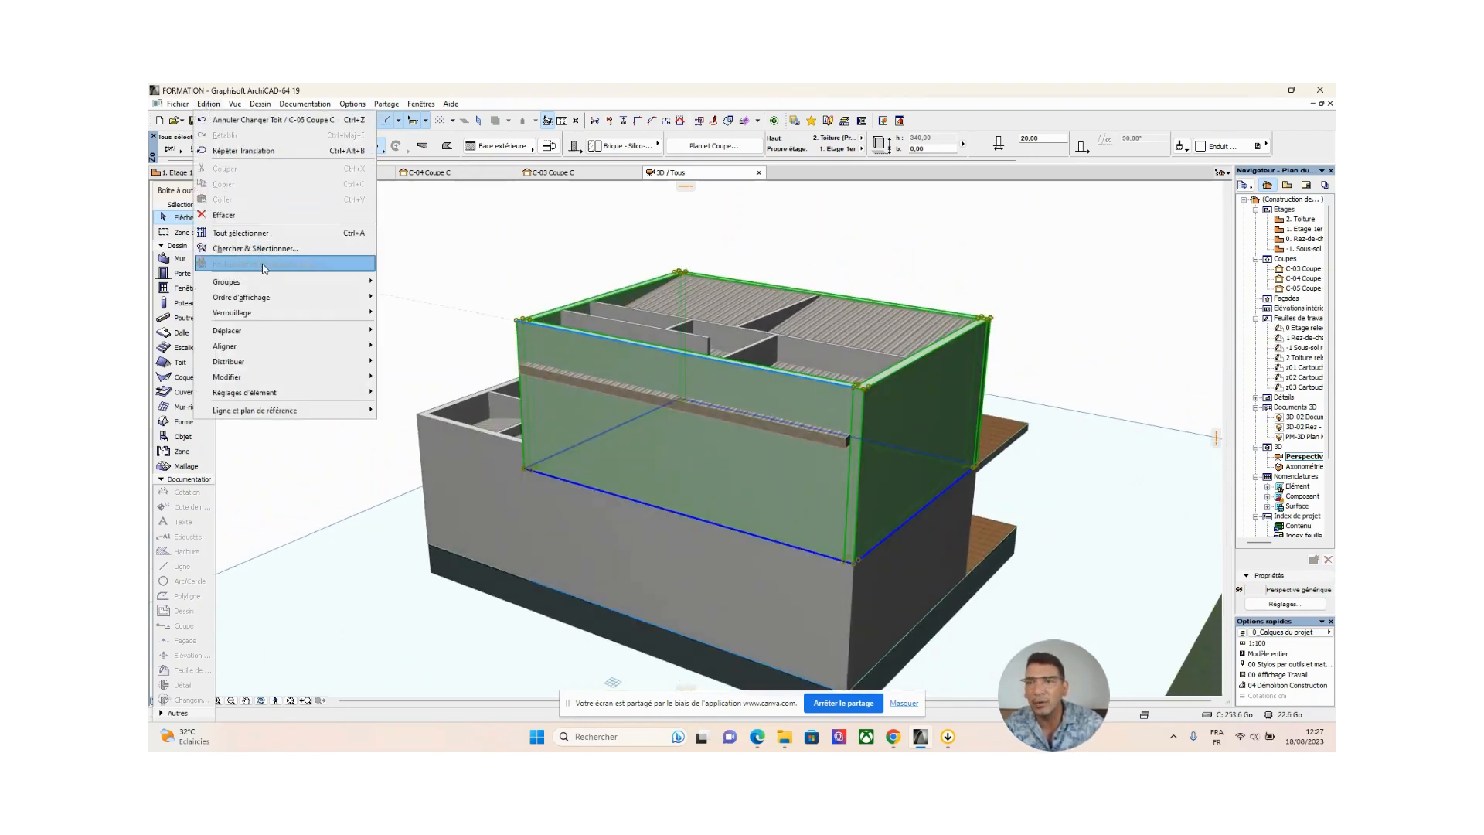
mouse_move(232, 281)
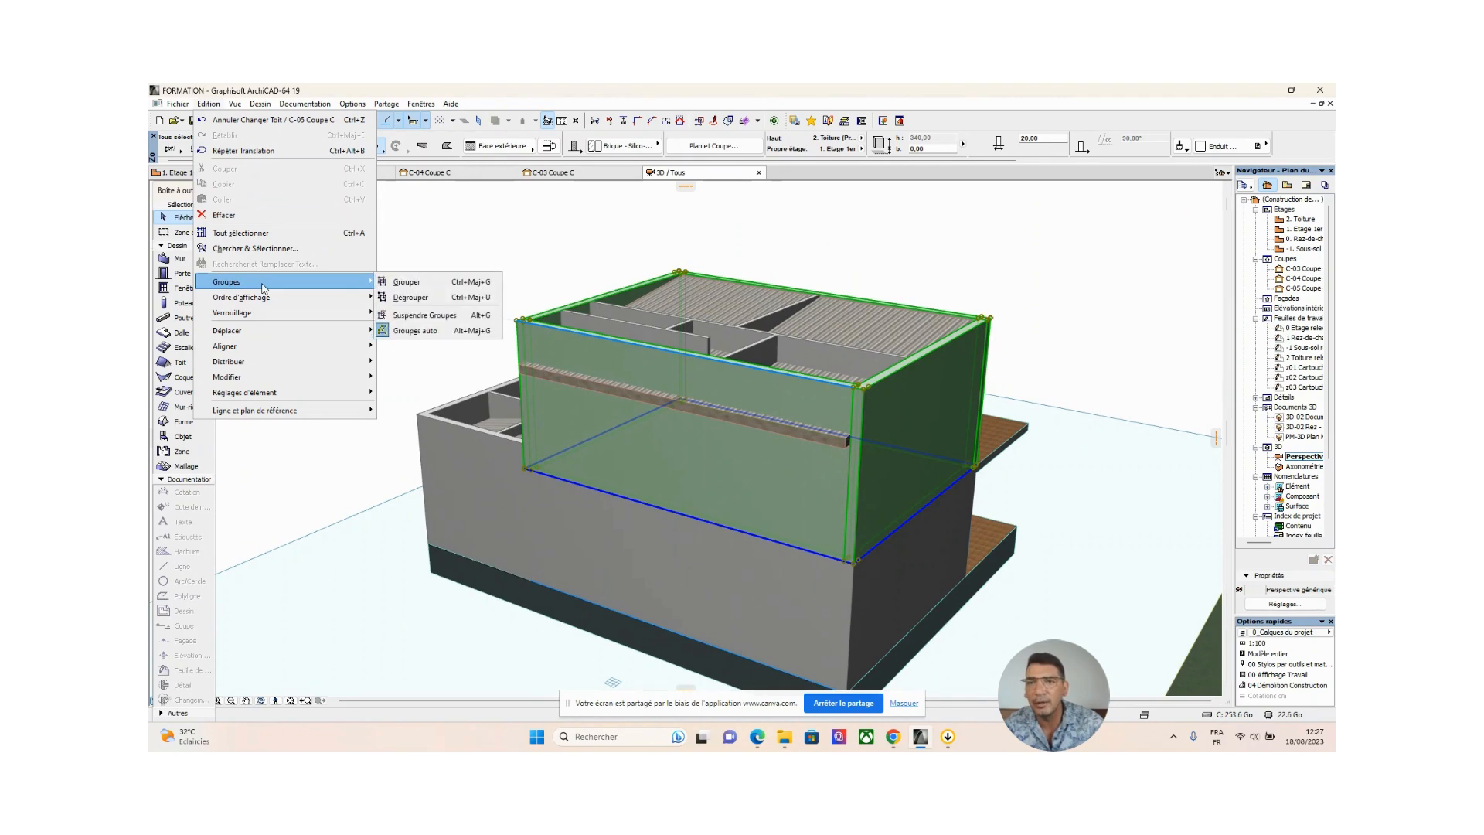
left_click(359, 495)
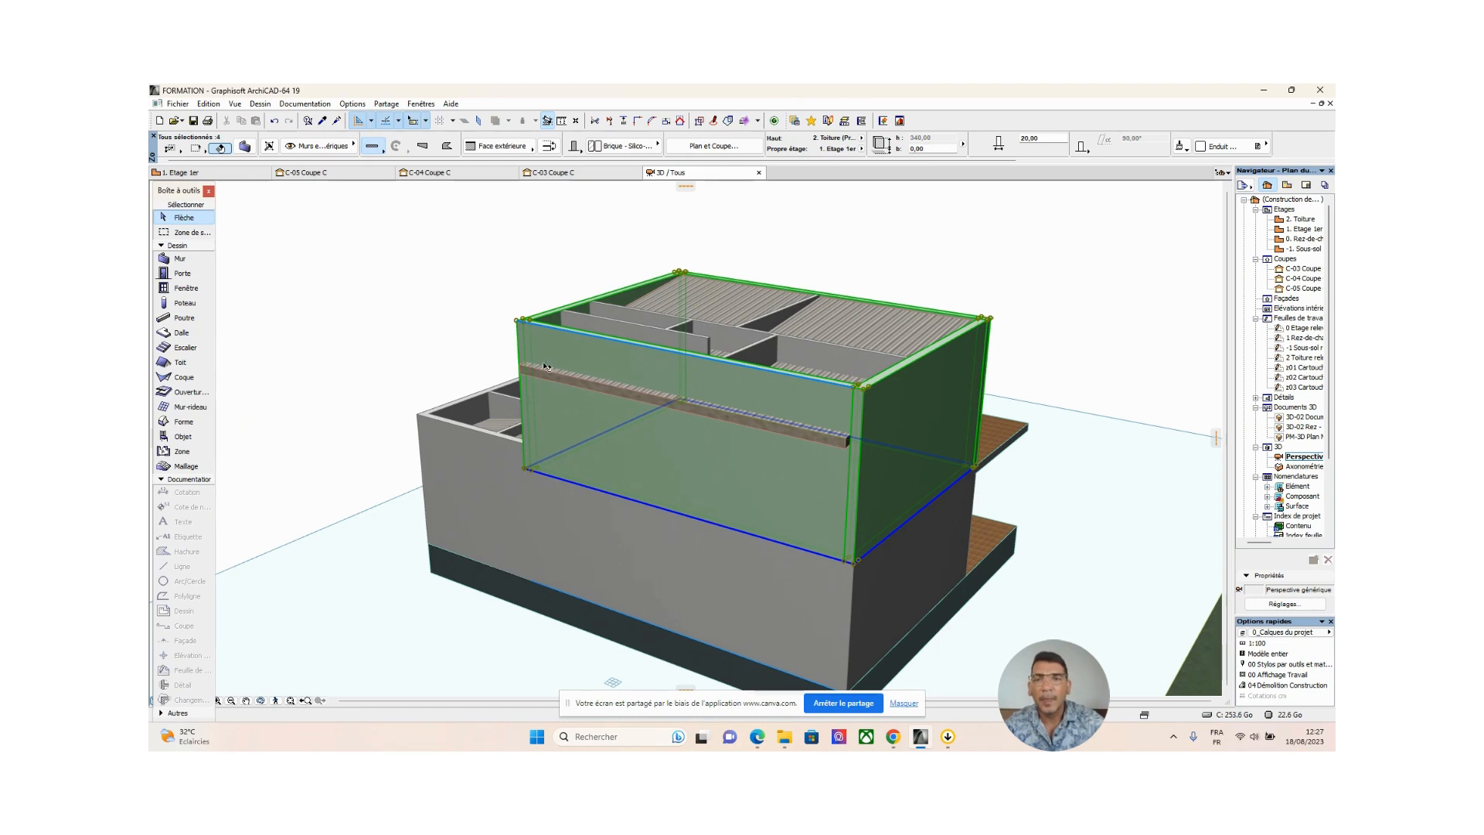
Ungroup the upper floor's perimeter walls and select only the long wall along the roof's low edge
left_click(209, 104)
mouse_move(249, 290)
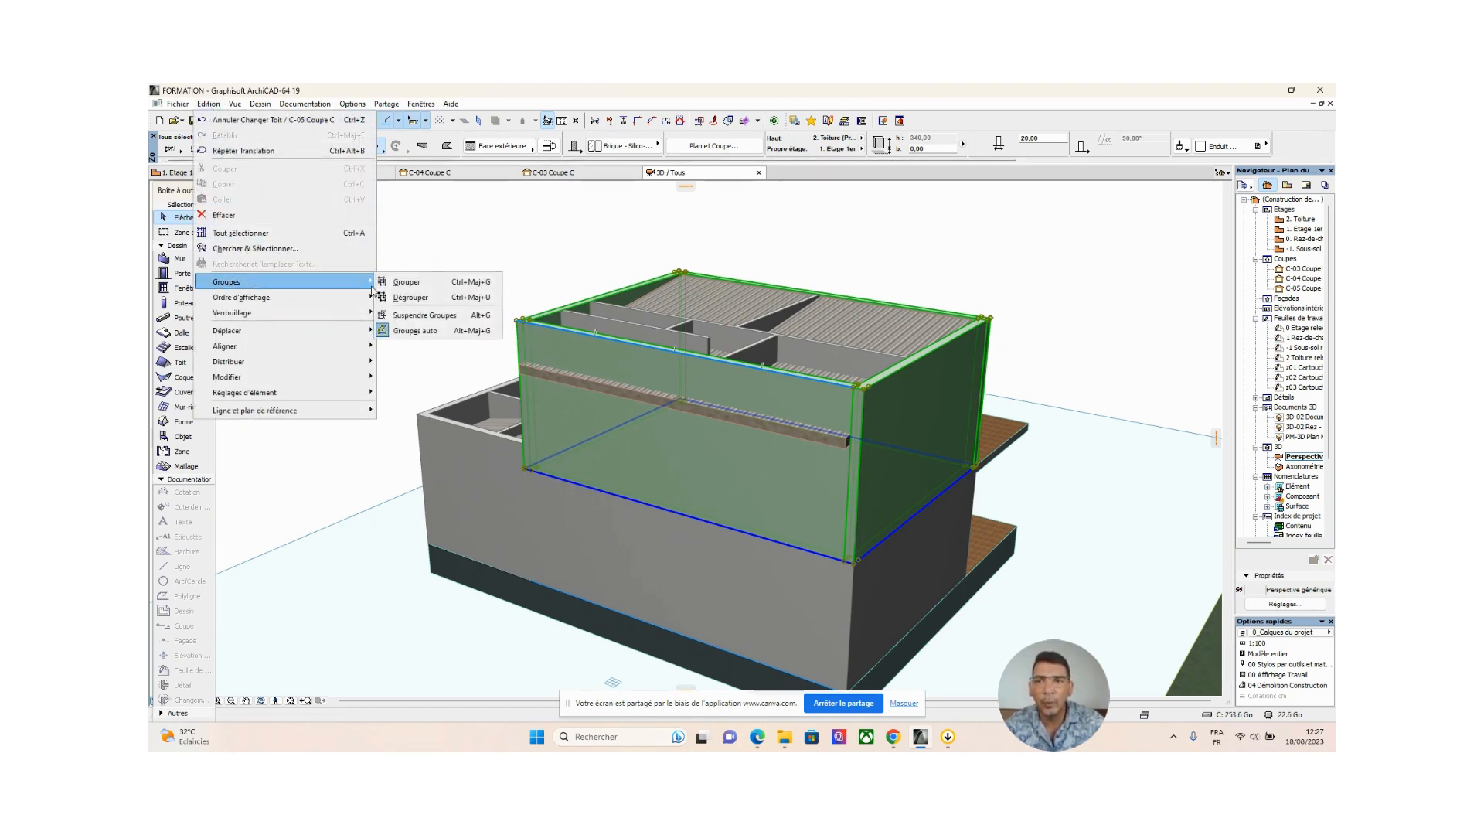
left_click(407, 300)
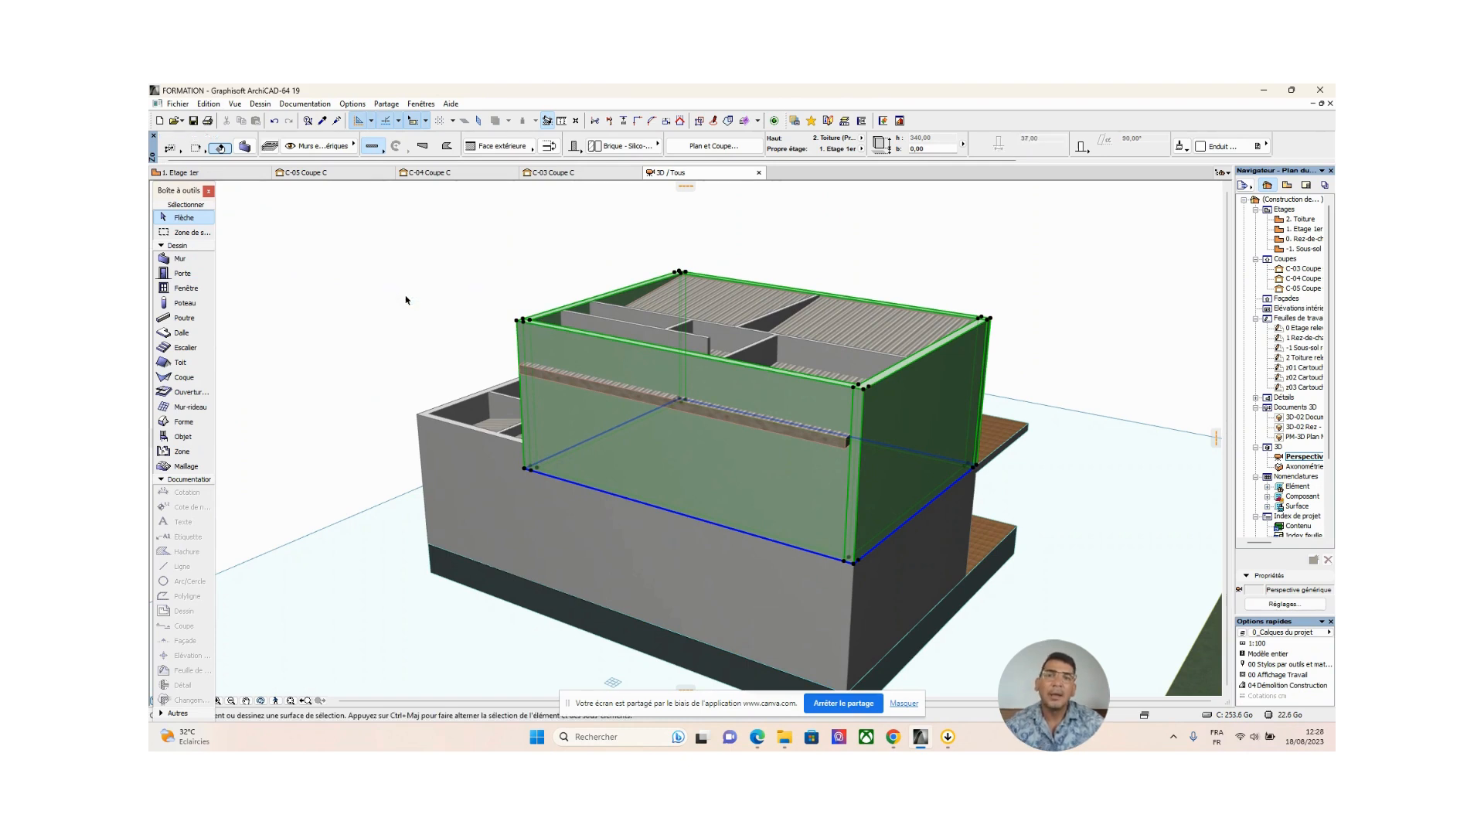
left_click(408, 300)
left_click(854, 482)
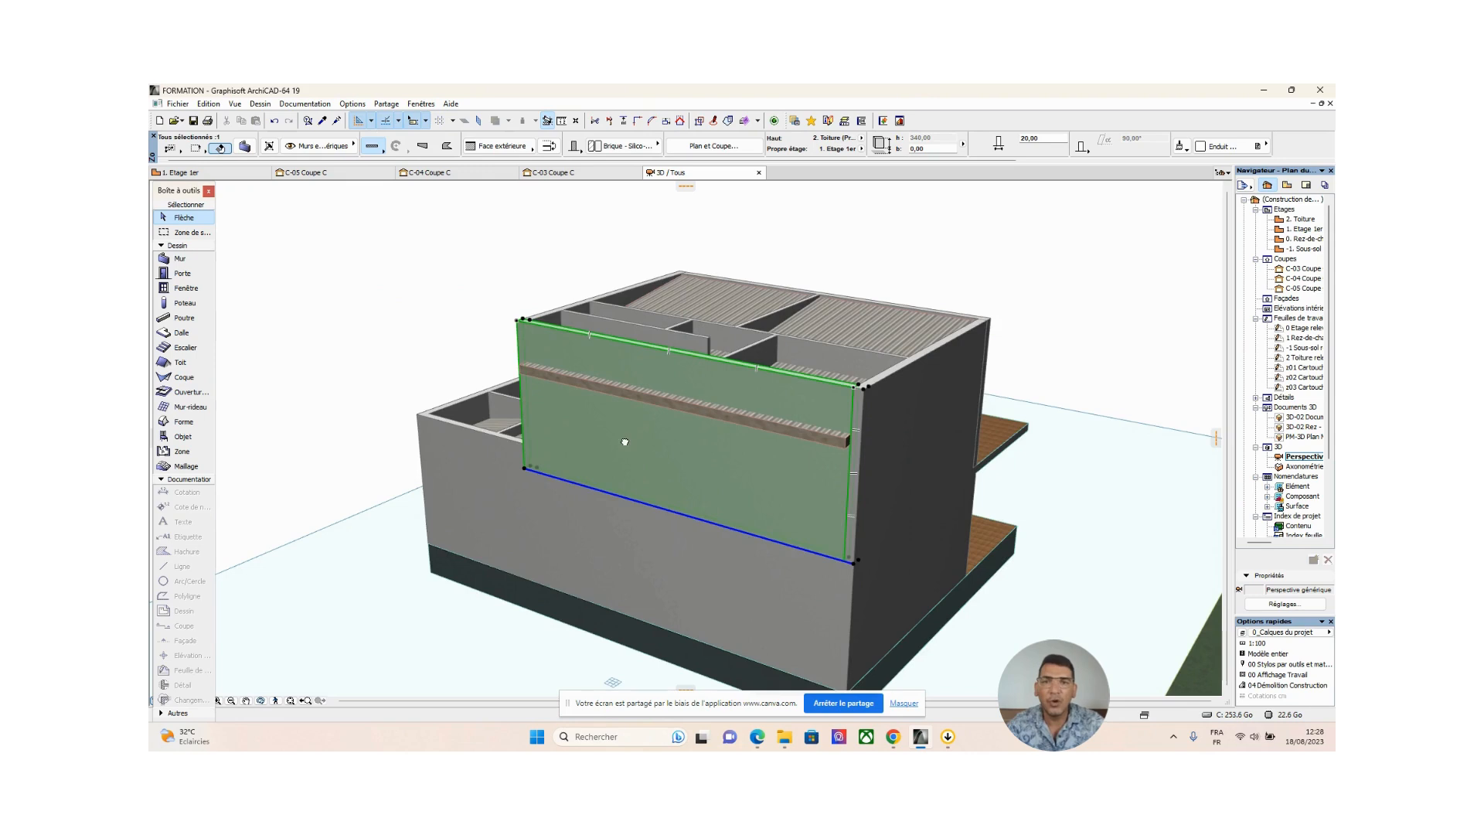
middle_click_drag(623, 439, 832, 323, "shift")
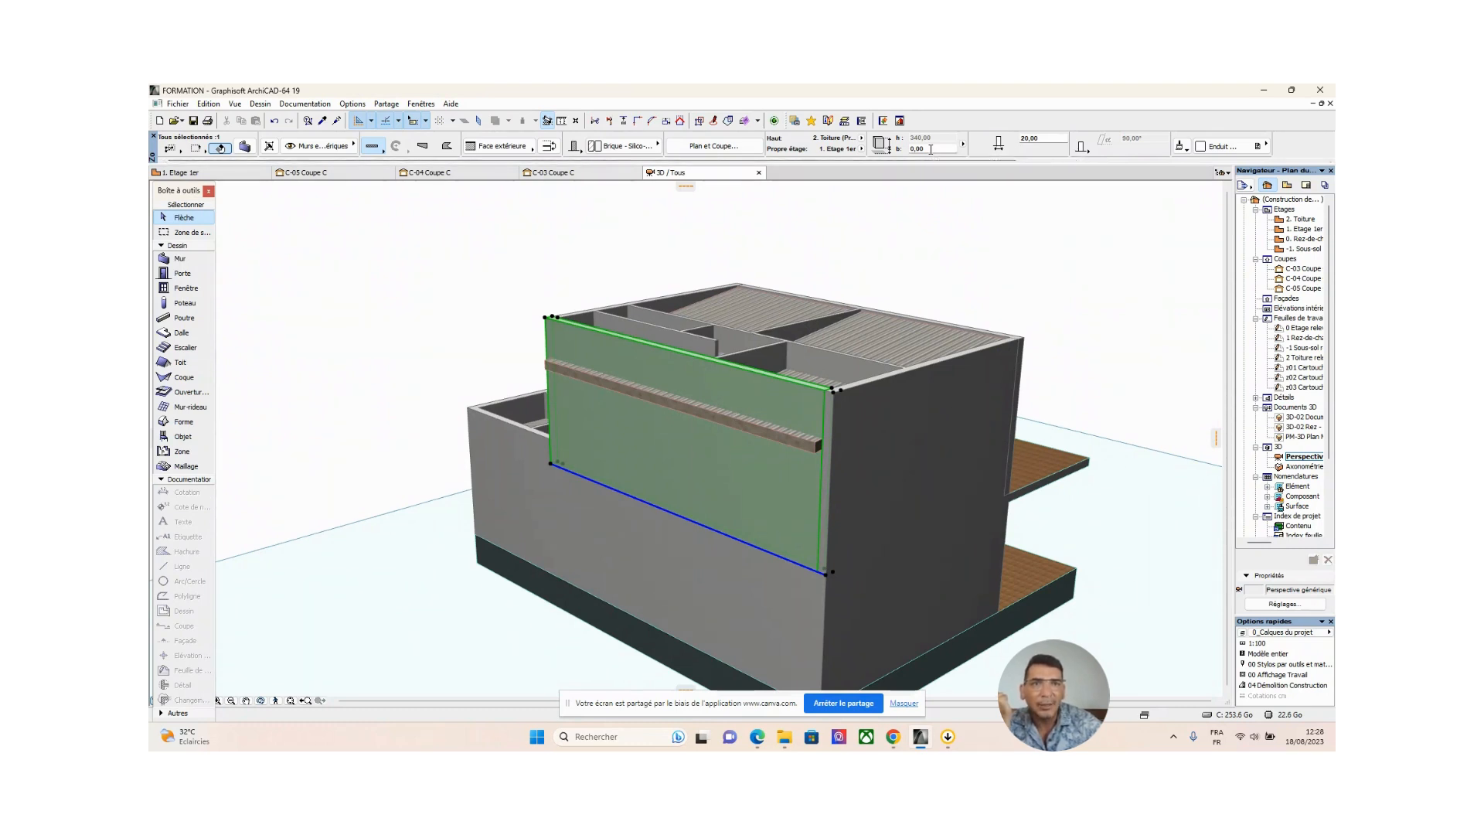
Try to set the selected low-edge wall's base offset to 240 and undo that change
left_click(930, 149)
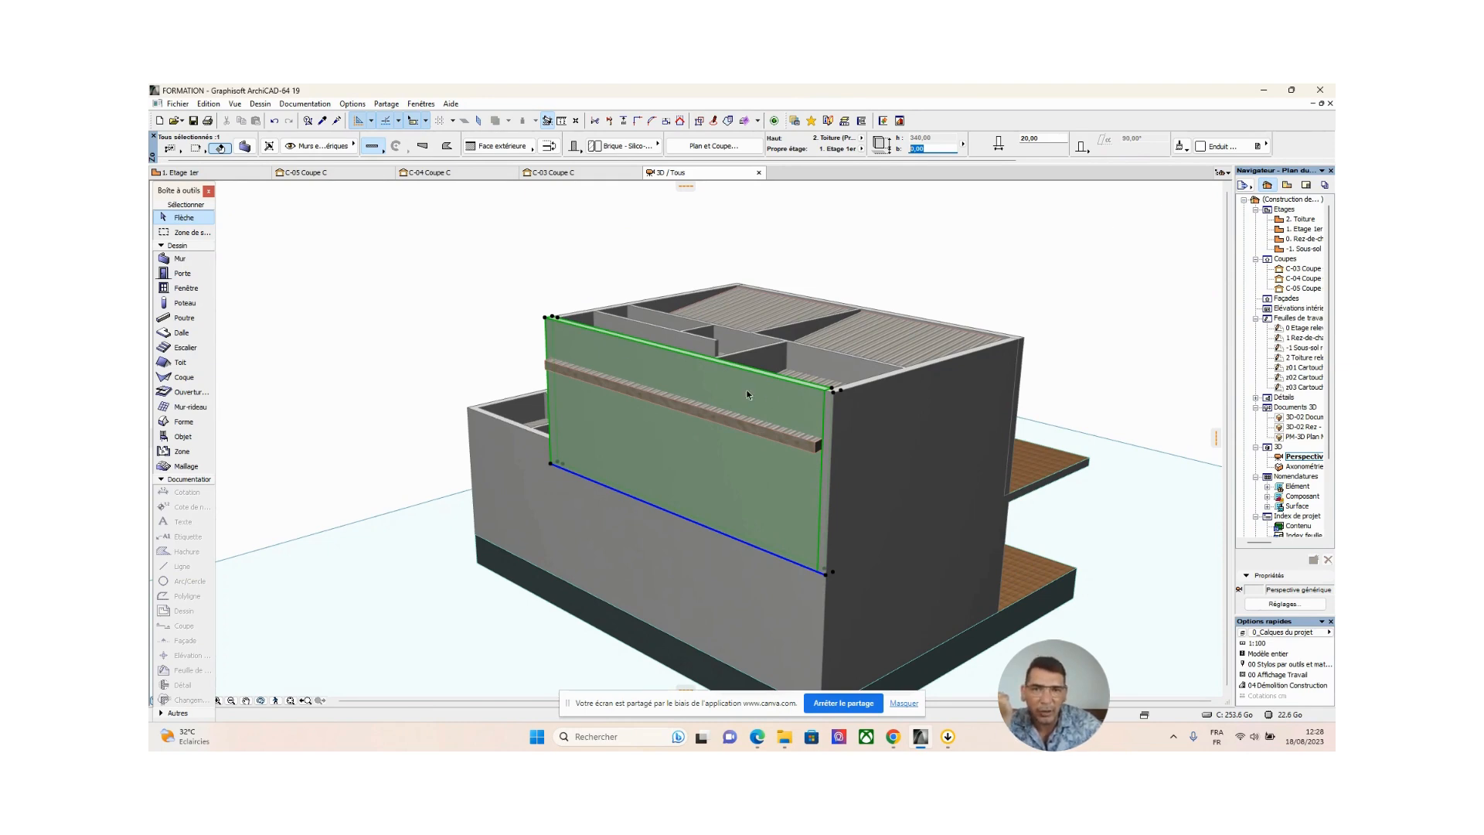
middle_click_drag(746, 394, 782, 325)
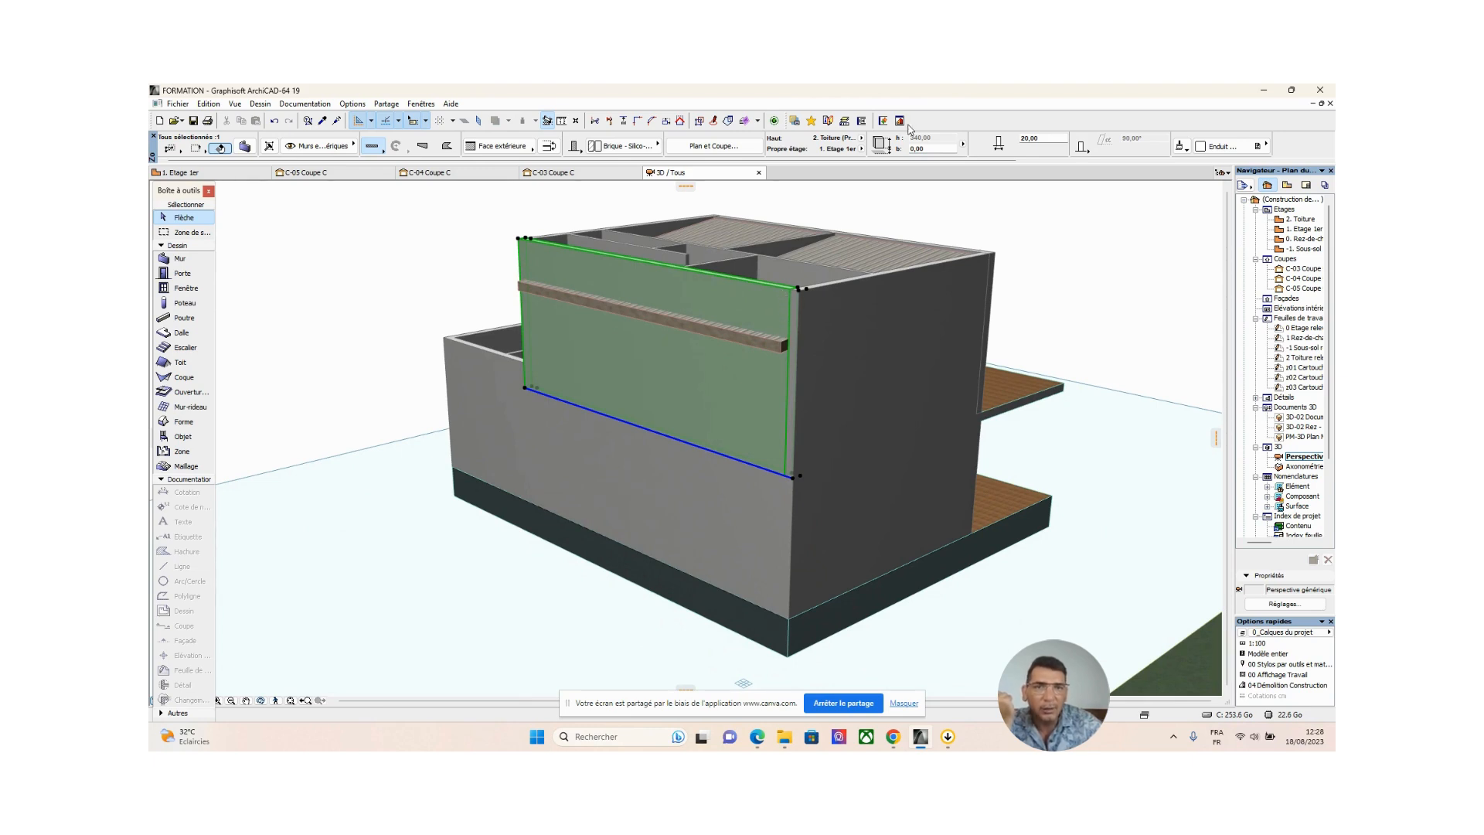
left_click(924, 148)
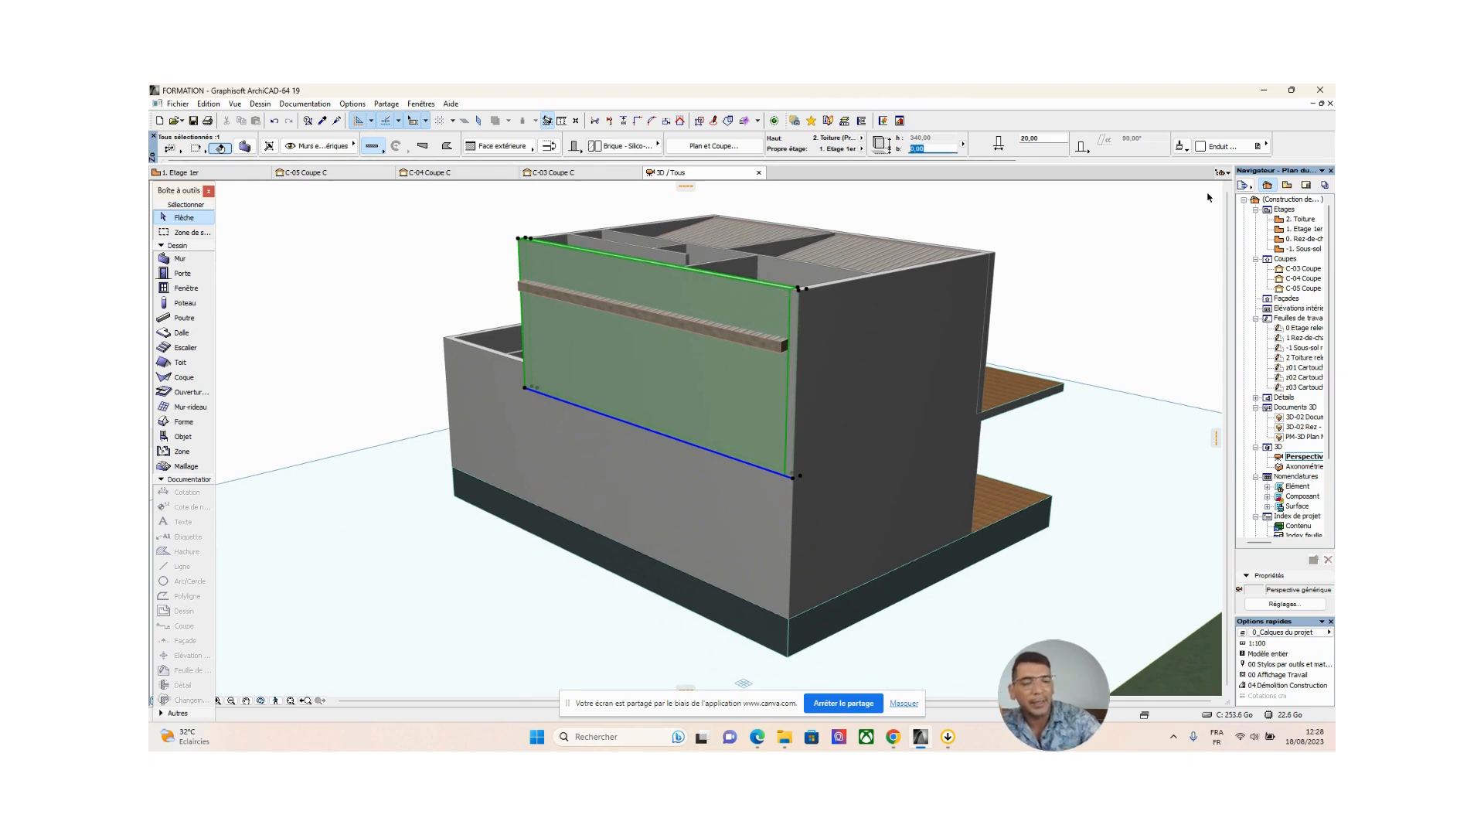
type("240")
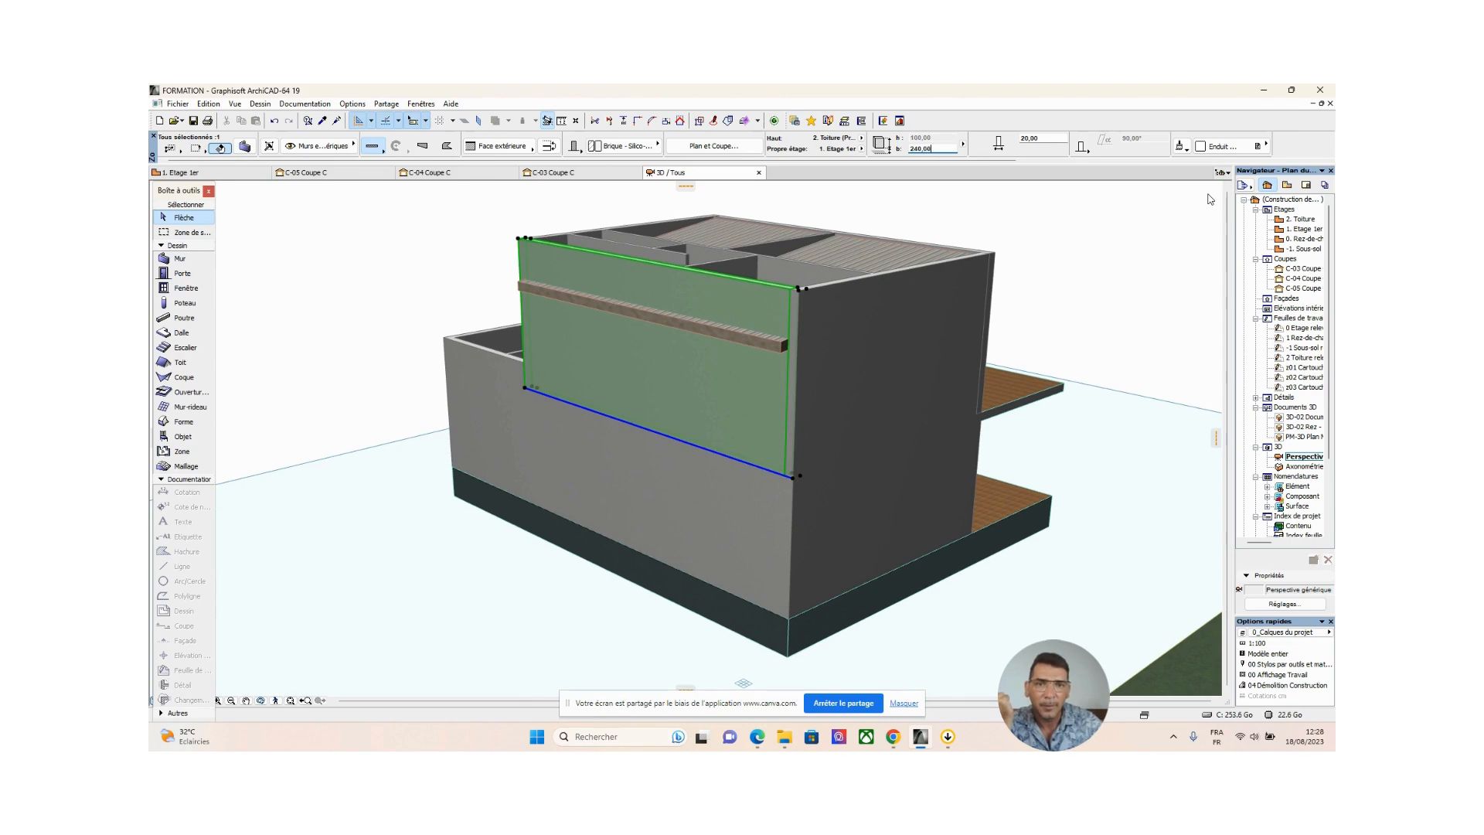
key("Return")
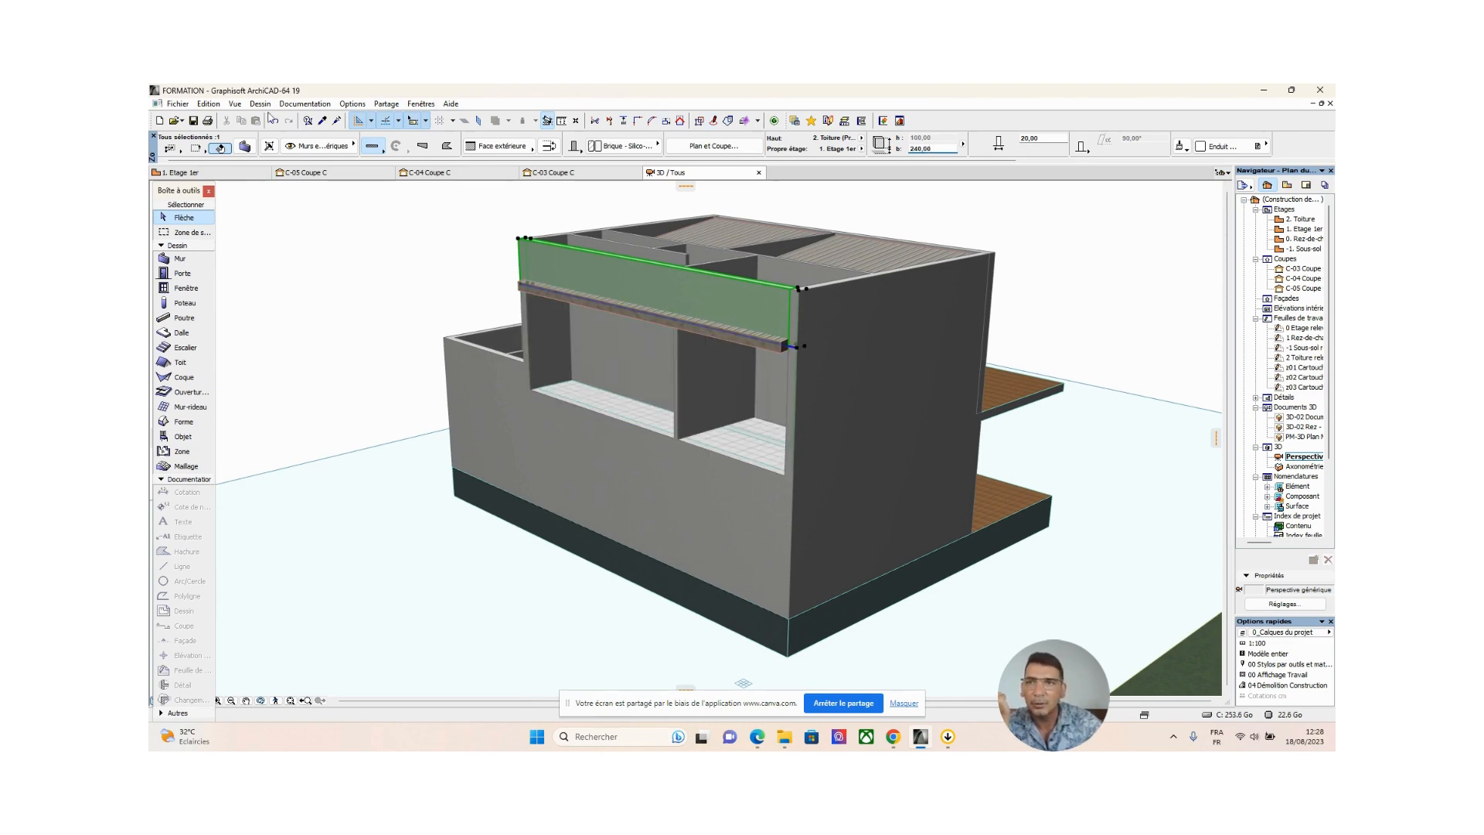
left_click(274, 121)
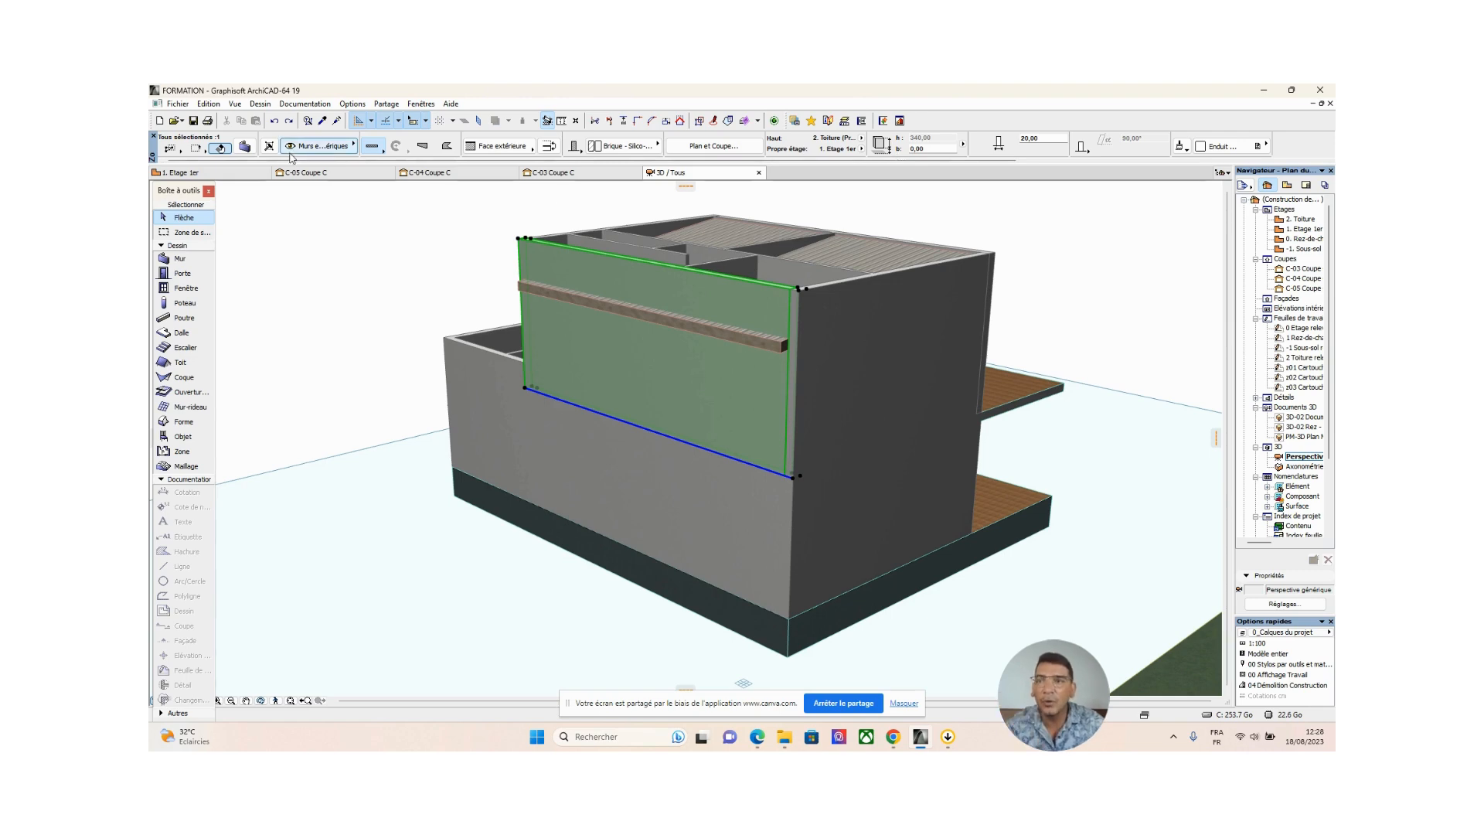
In the low-edge perimeter wall's settings, set the top offset from storey 2. Toiture to -20
left_click(246, 148)
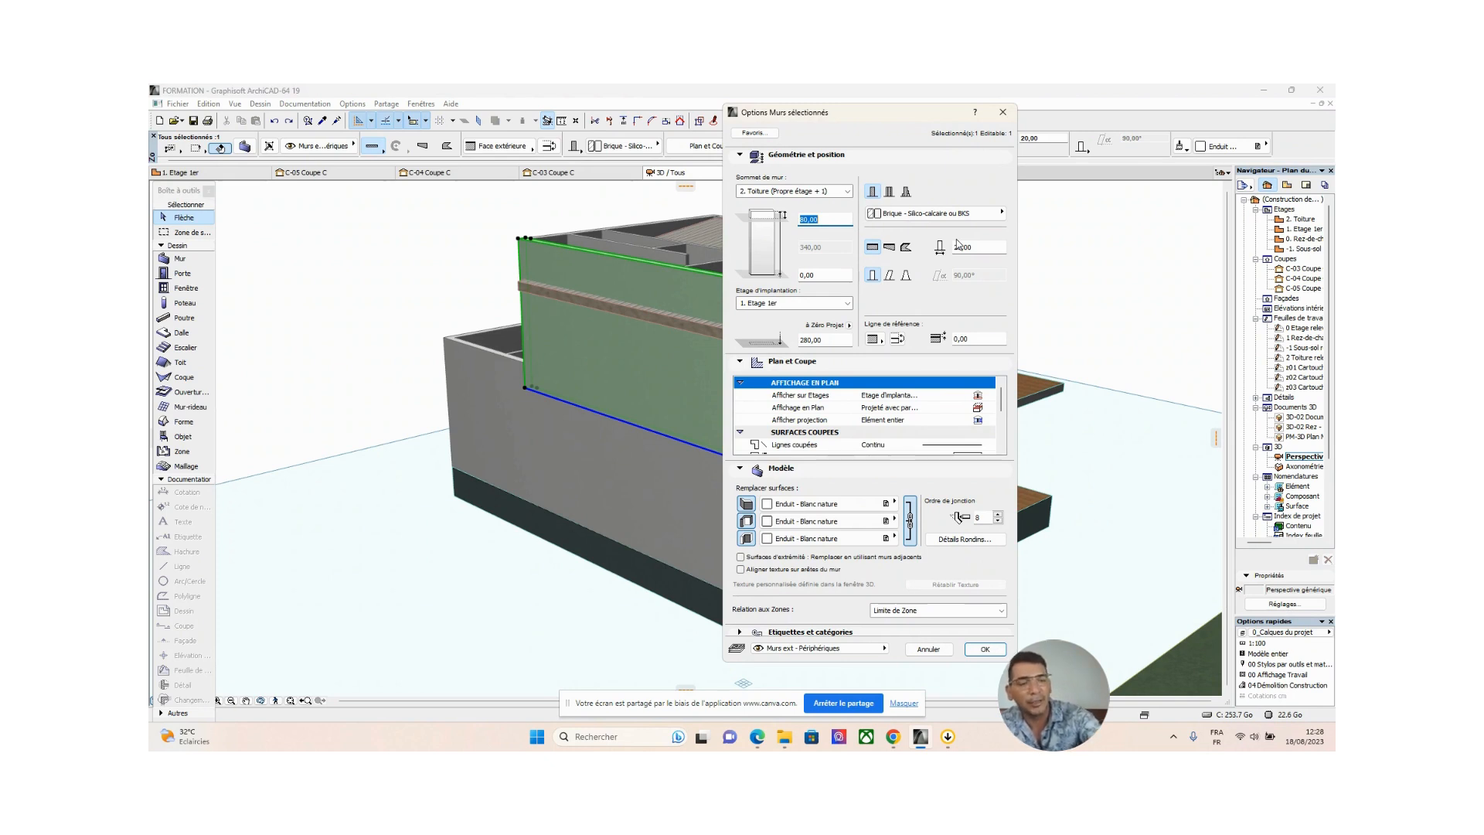
type("-2")
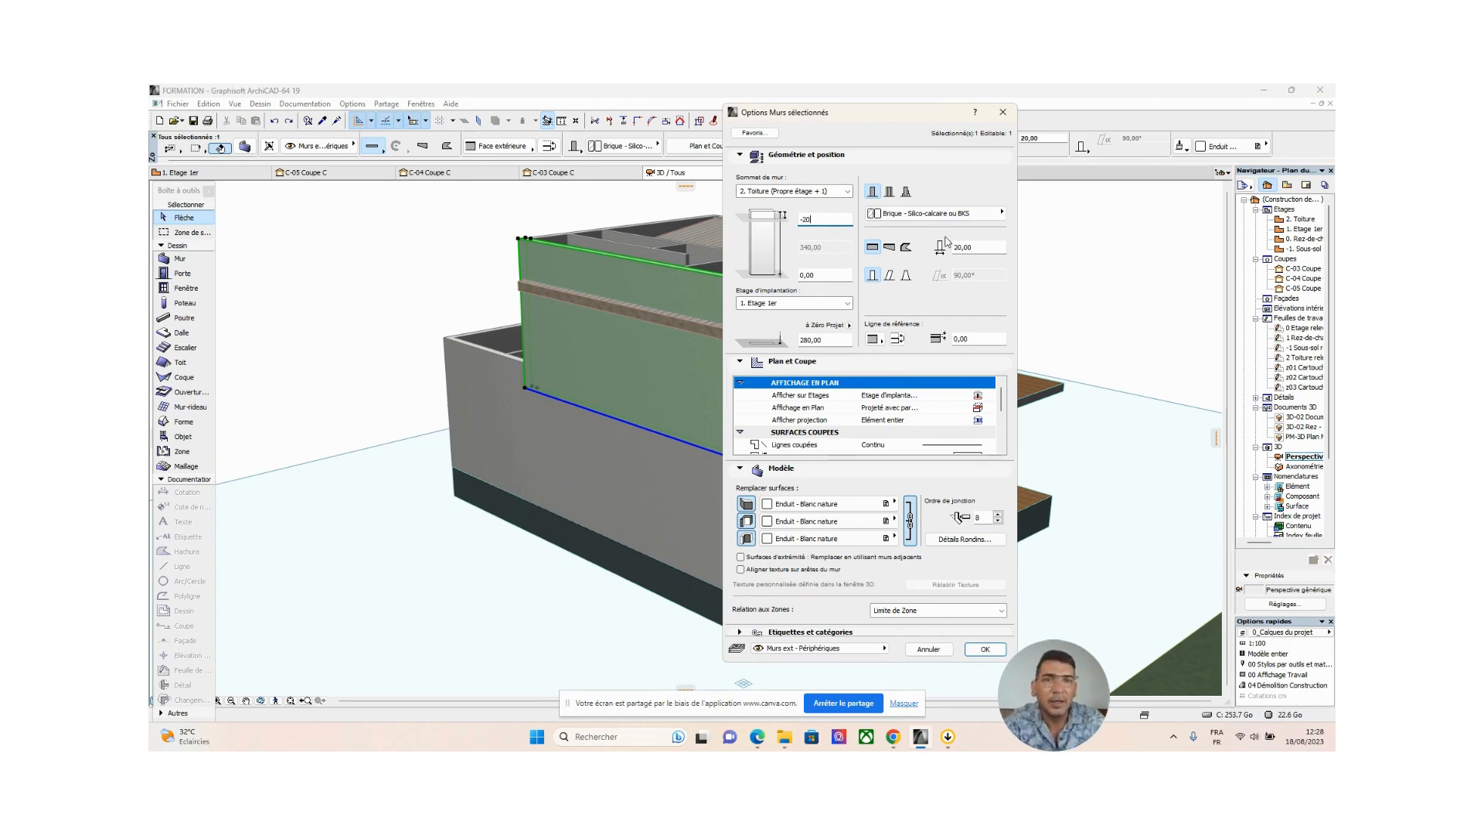
left_click(985, 649)
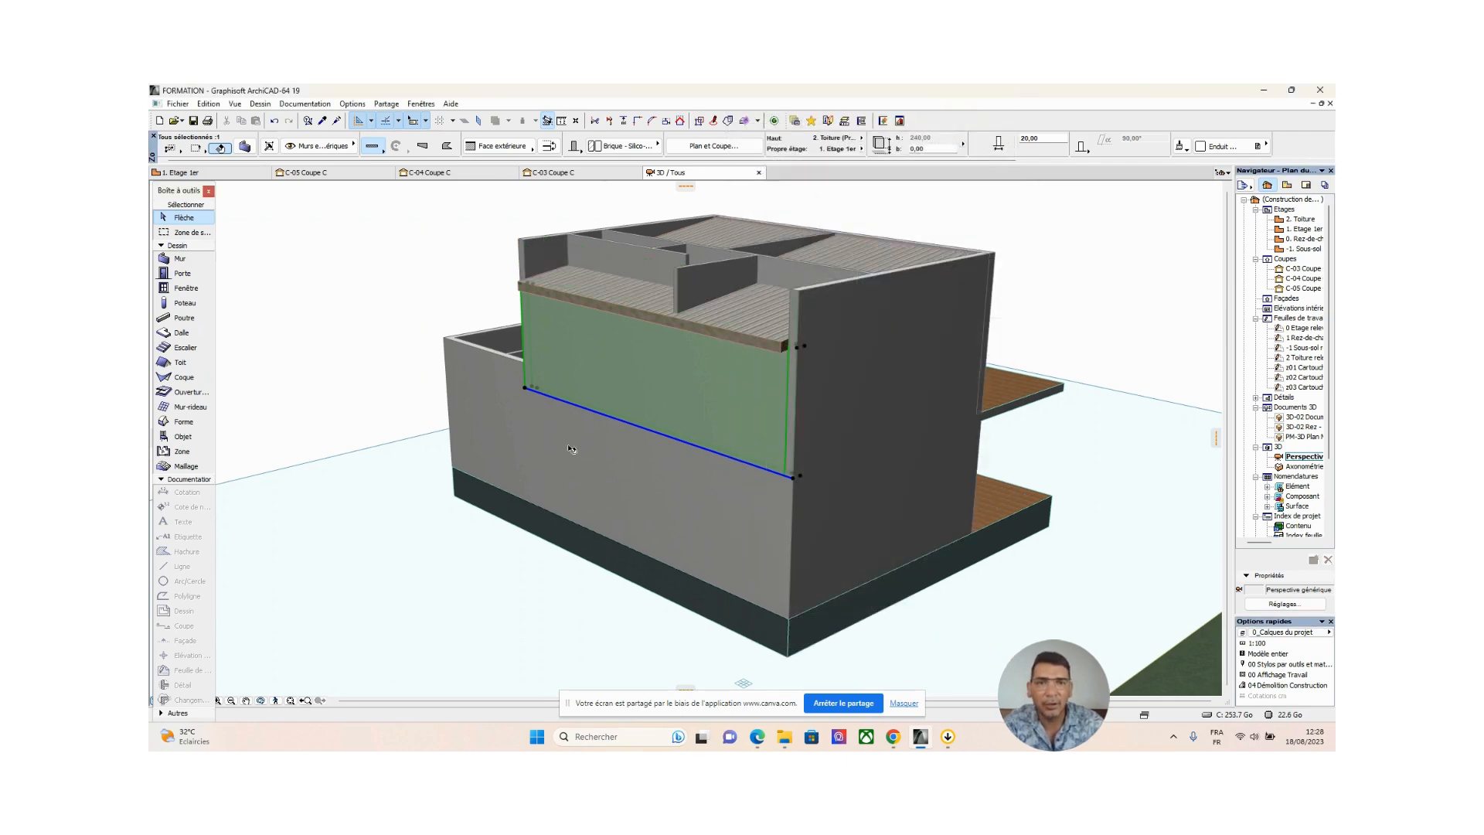
scroll(750, 390, "up", 1)
middle_click_drag(751, 391, 581, 395, "shift")
left_click(351, 281)
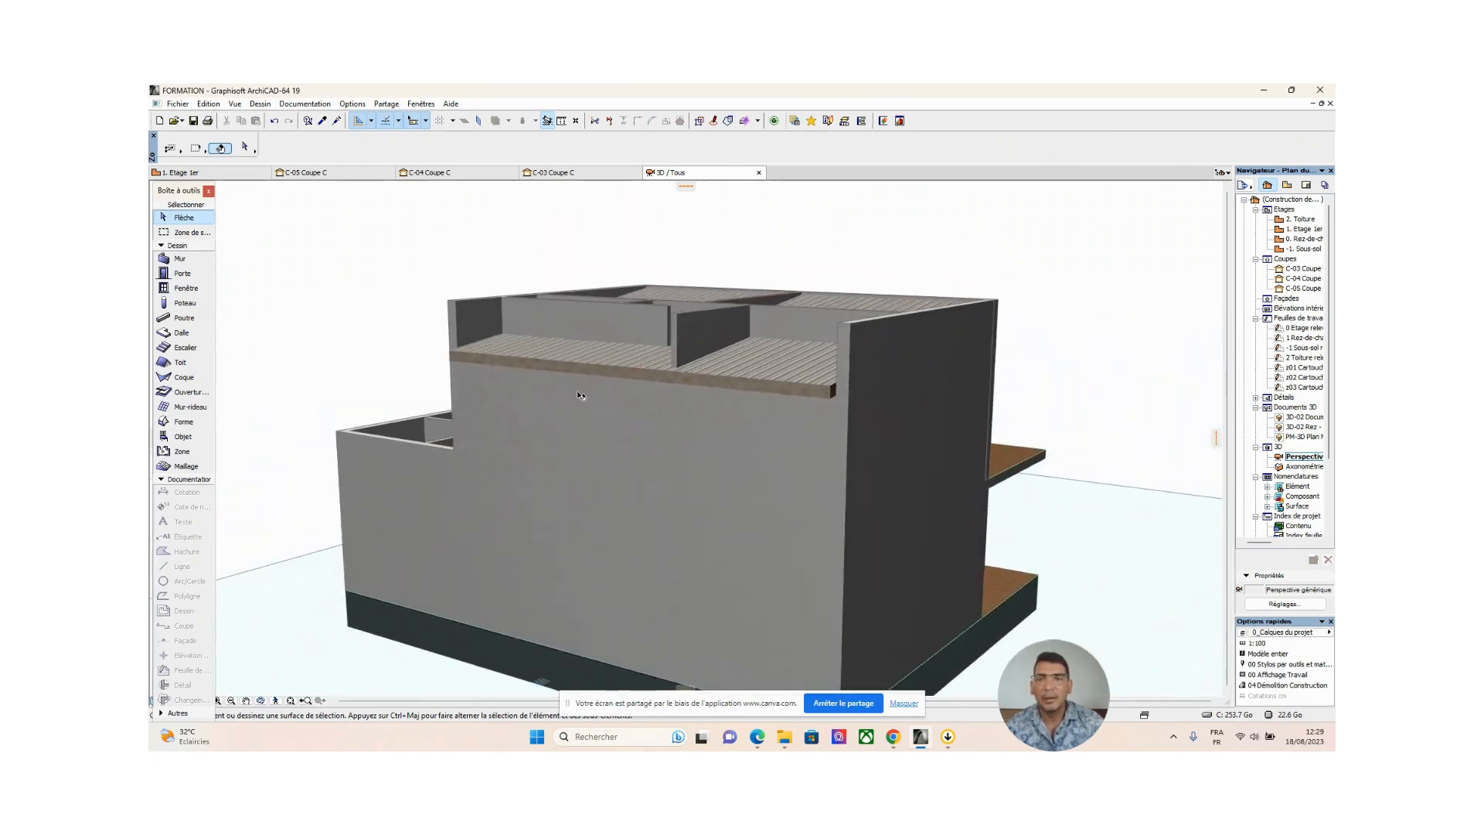
Examine the interior partition walls protruding above the single-slope roof, selecting them individually
mouse_move(599, 328)
middle_mouse_down("shift")
mouse_move(610, 379)
mouse_move(570, 324)
middle_mouse_up("shift")
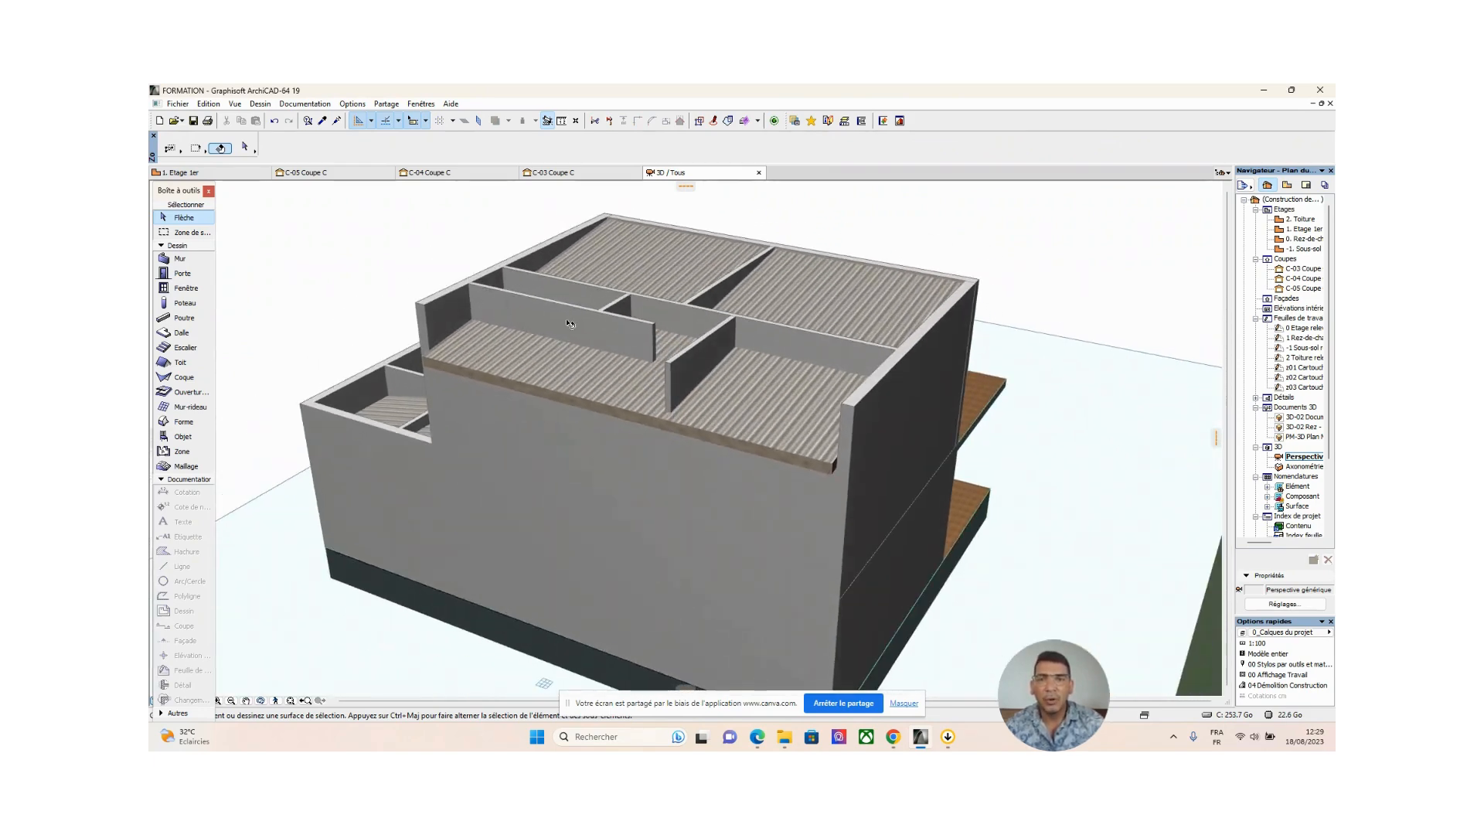
left_click(566, 312)
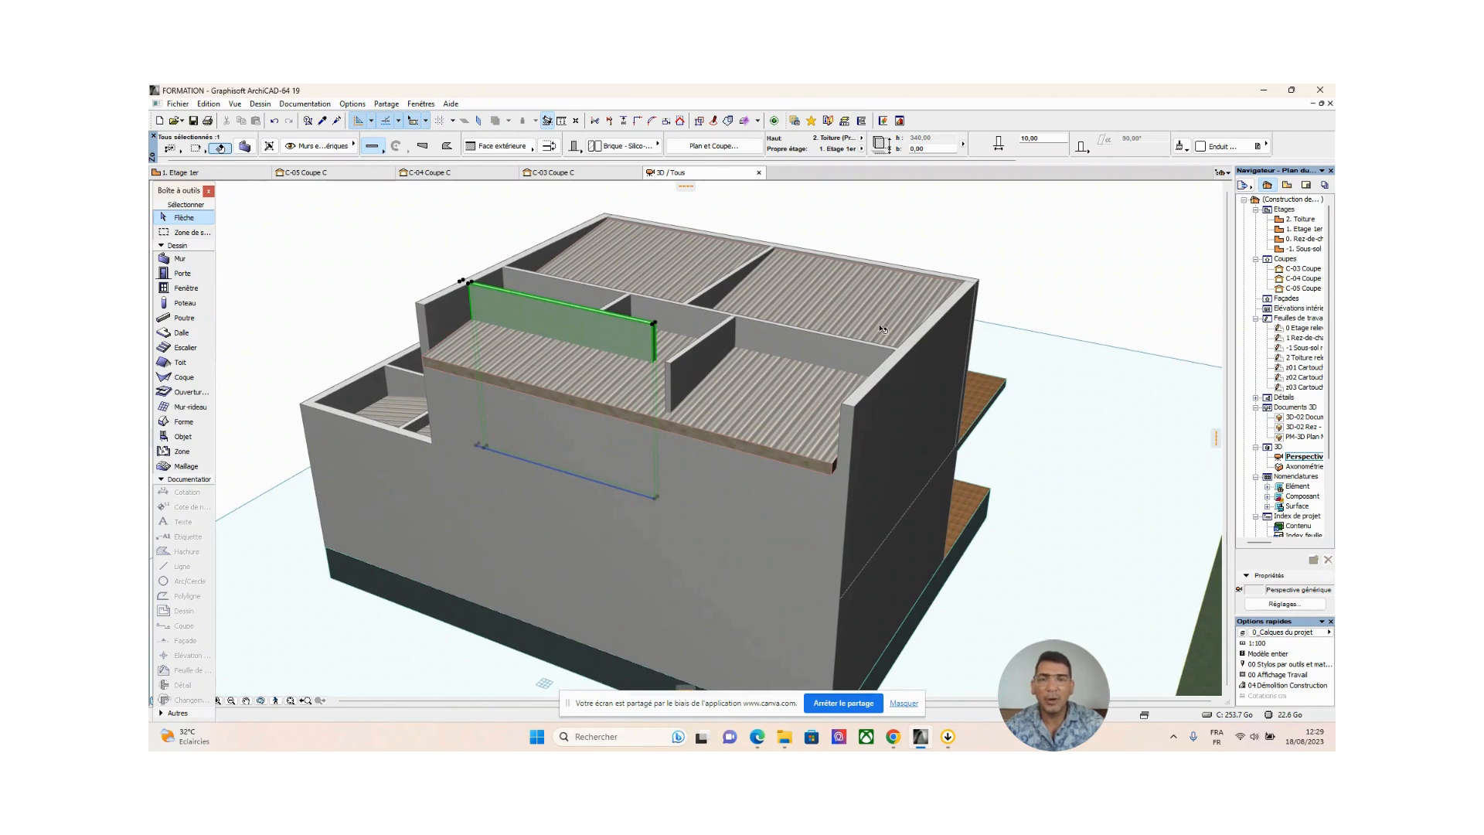
left_click_drag(553, 298, 567, 287)
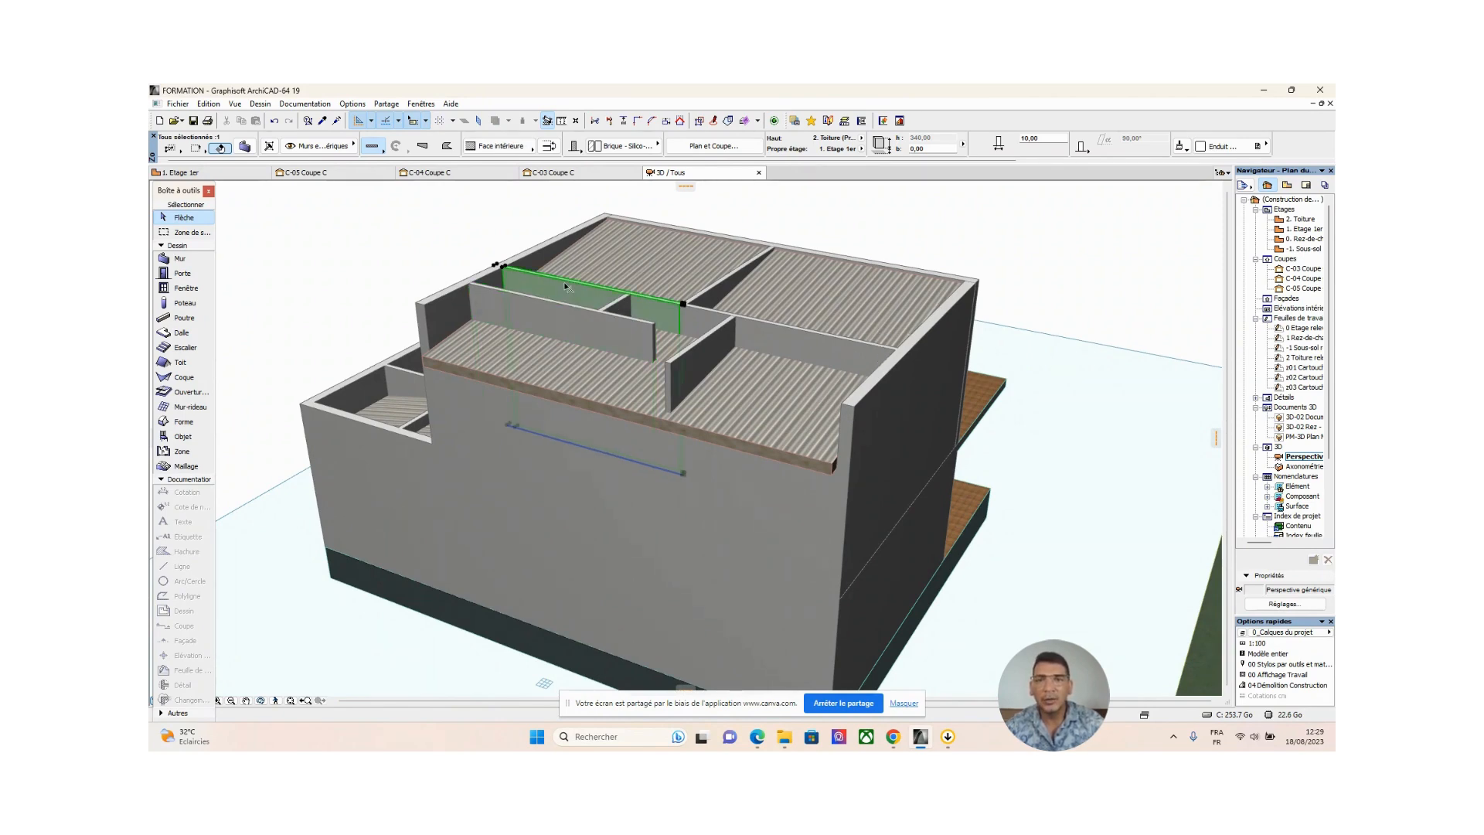
left_click(714, 318)
left_click(670, 365)
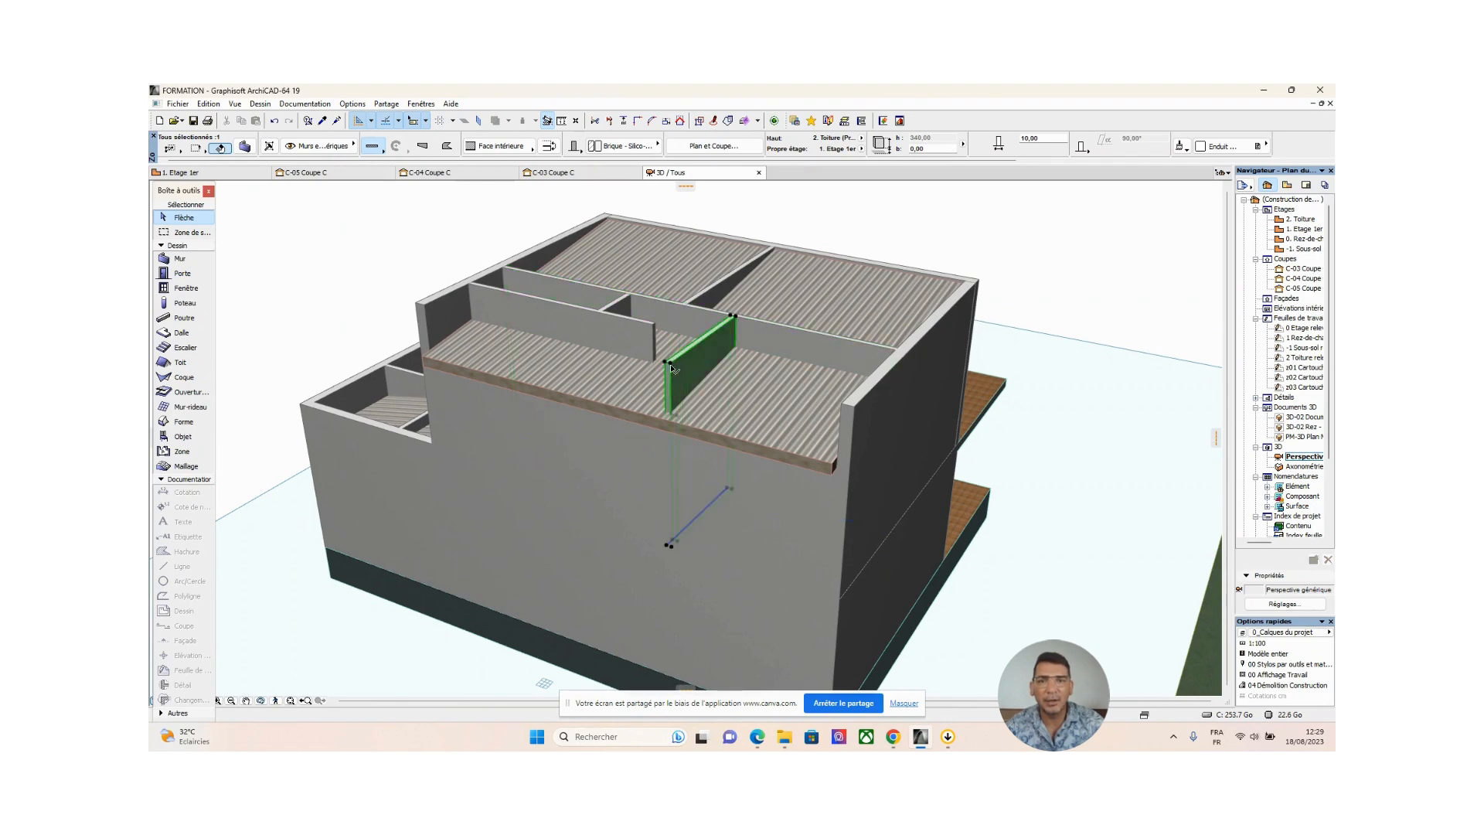
left_click(621, 308)
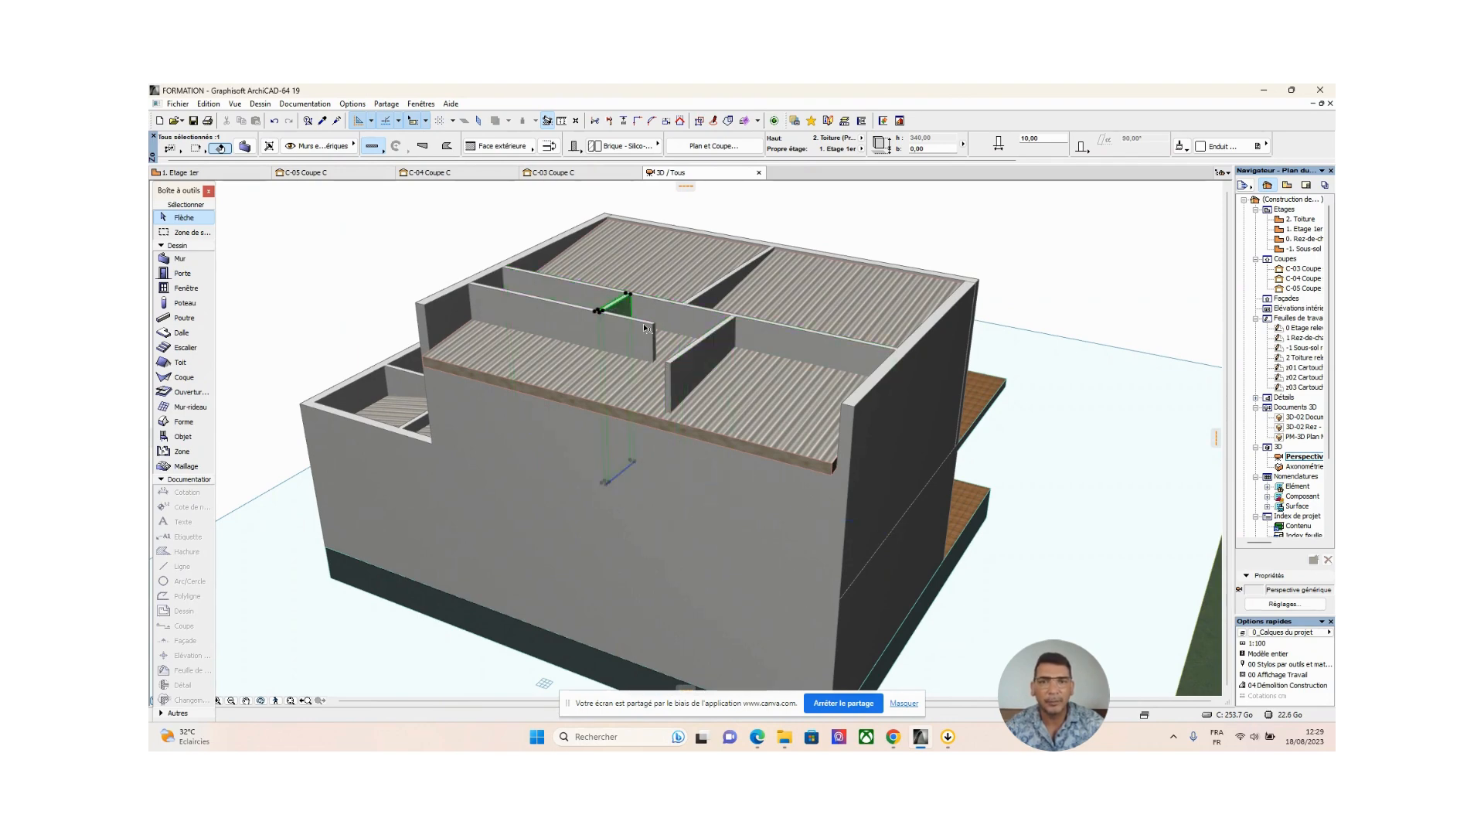
Trim the upper floor's six interior partition walls to the single-slope roof, using the roofs and shells of the current selection
left_click(571, 315)
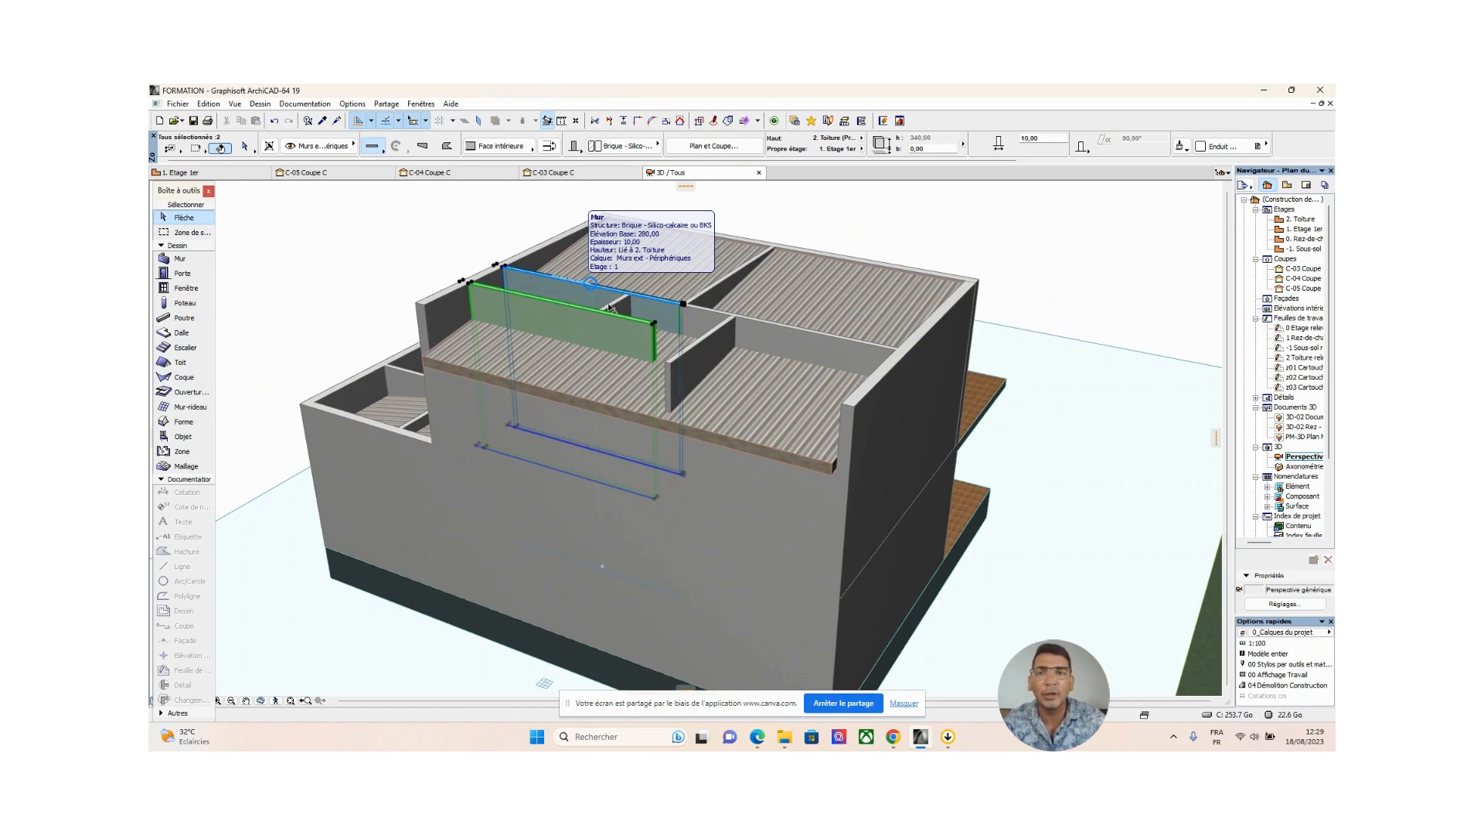
left_click(581, 290, "shift")
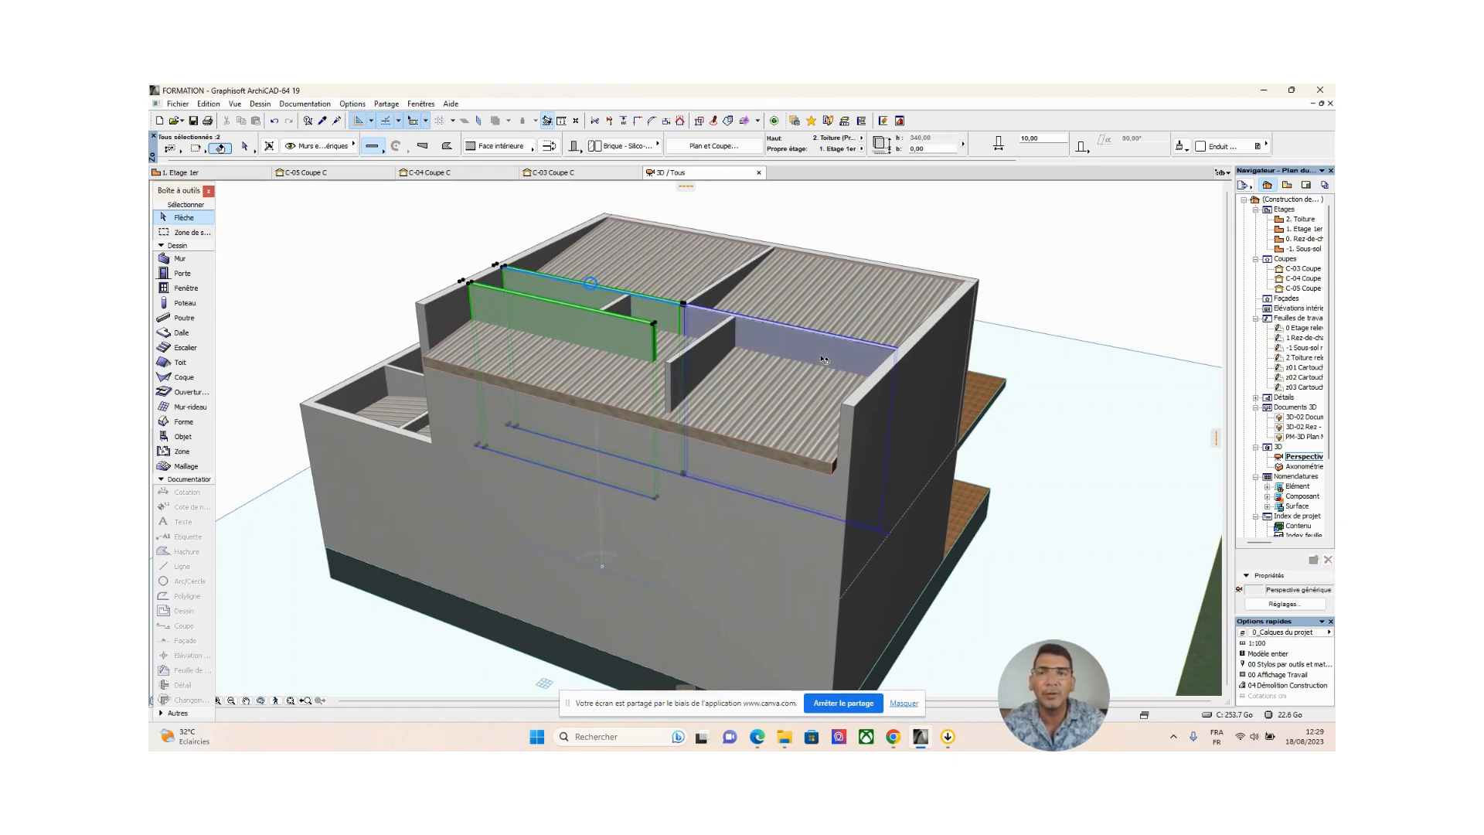
left_click(618, 304, "shift")
left_click(706, 325, "shift")
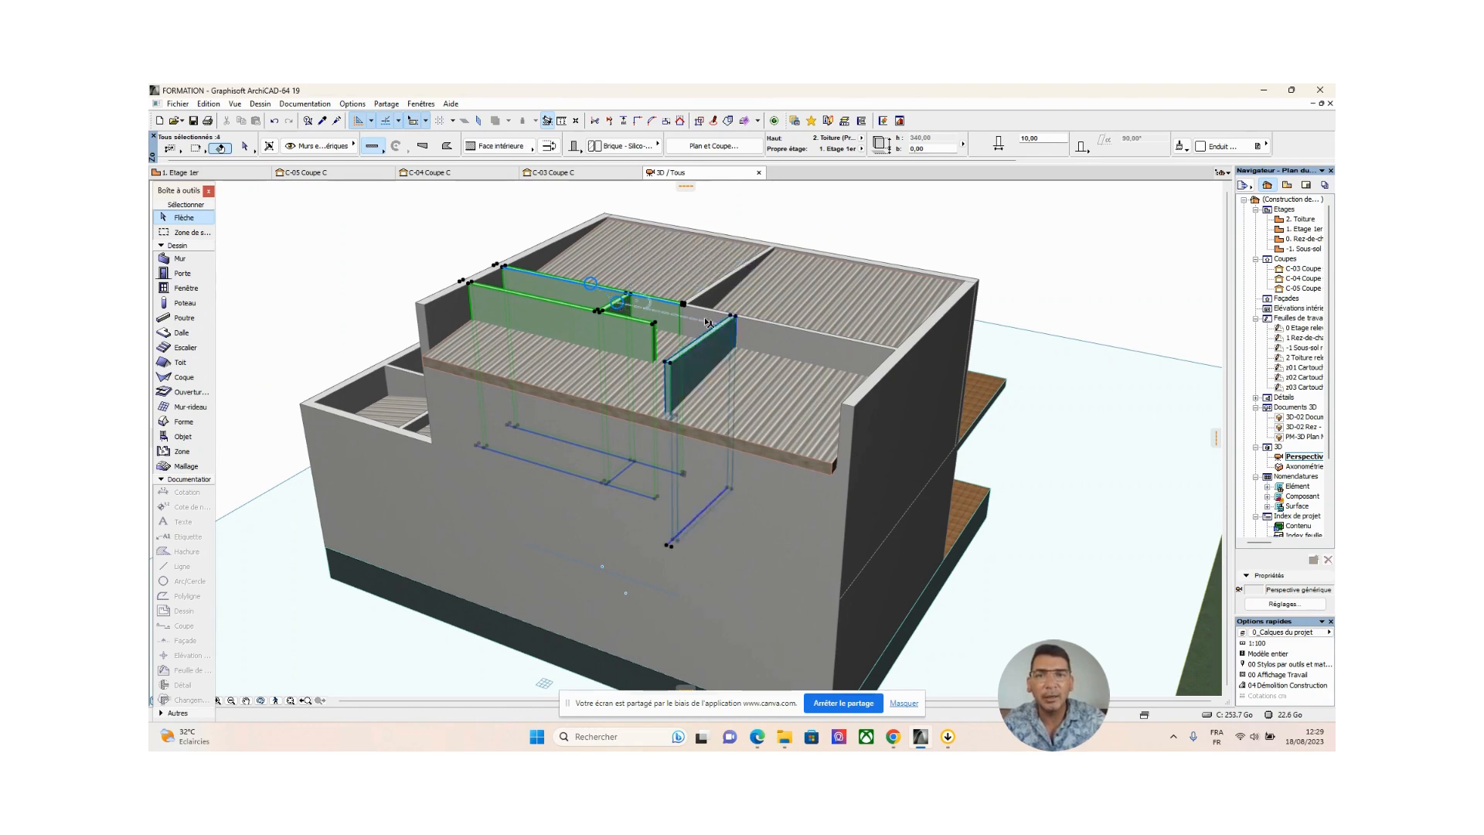
left_click(710, 310, "shift")
left_click(705, 293, "shift")
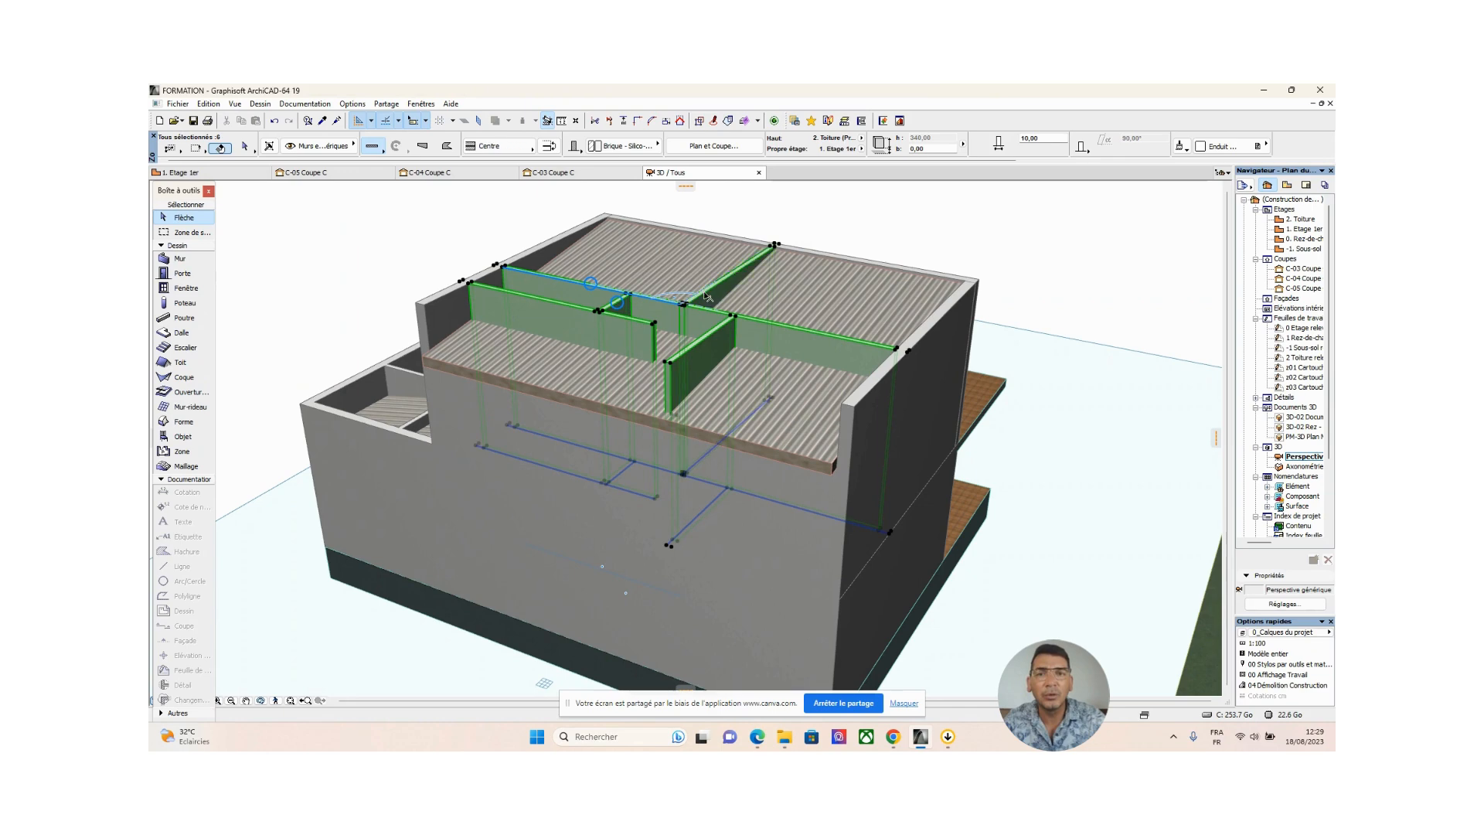
middle_click_drag(758, 481, 796, 511, "shift")
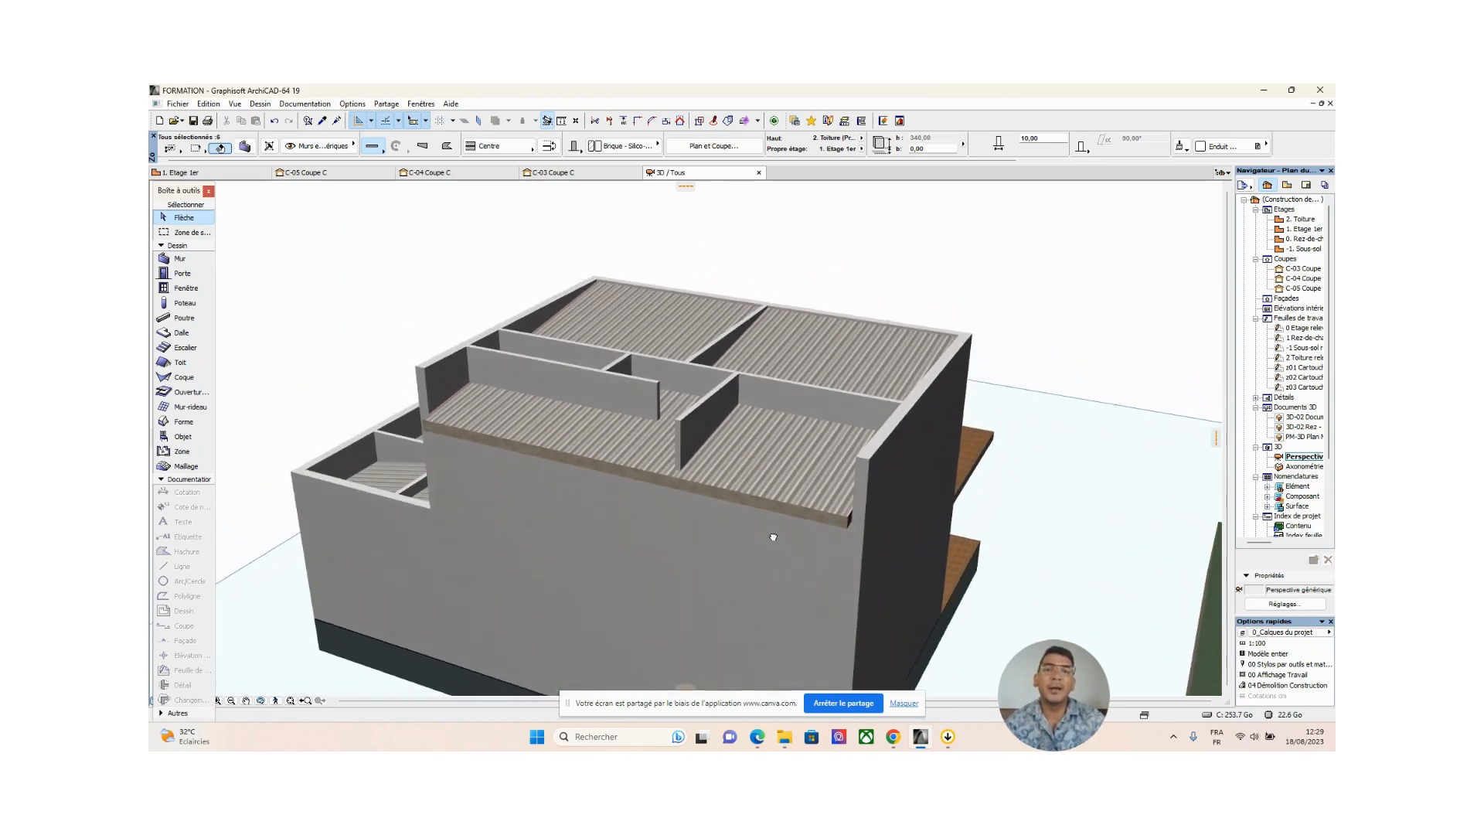
left_click(561, 456, "shift")
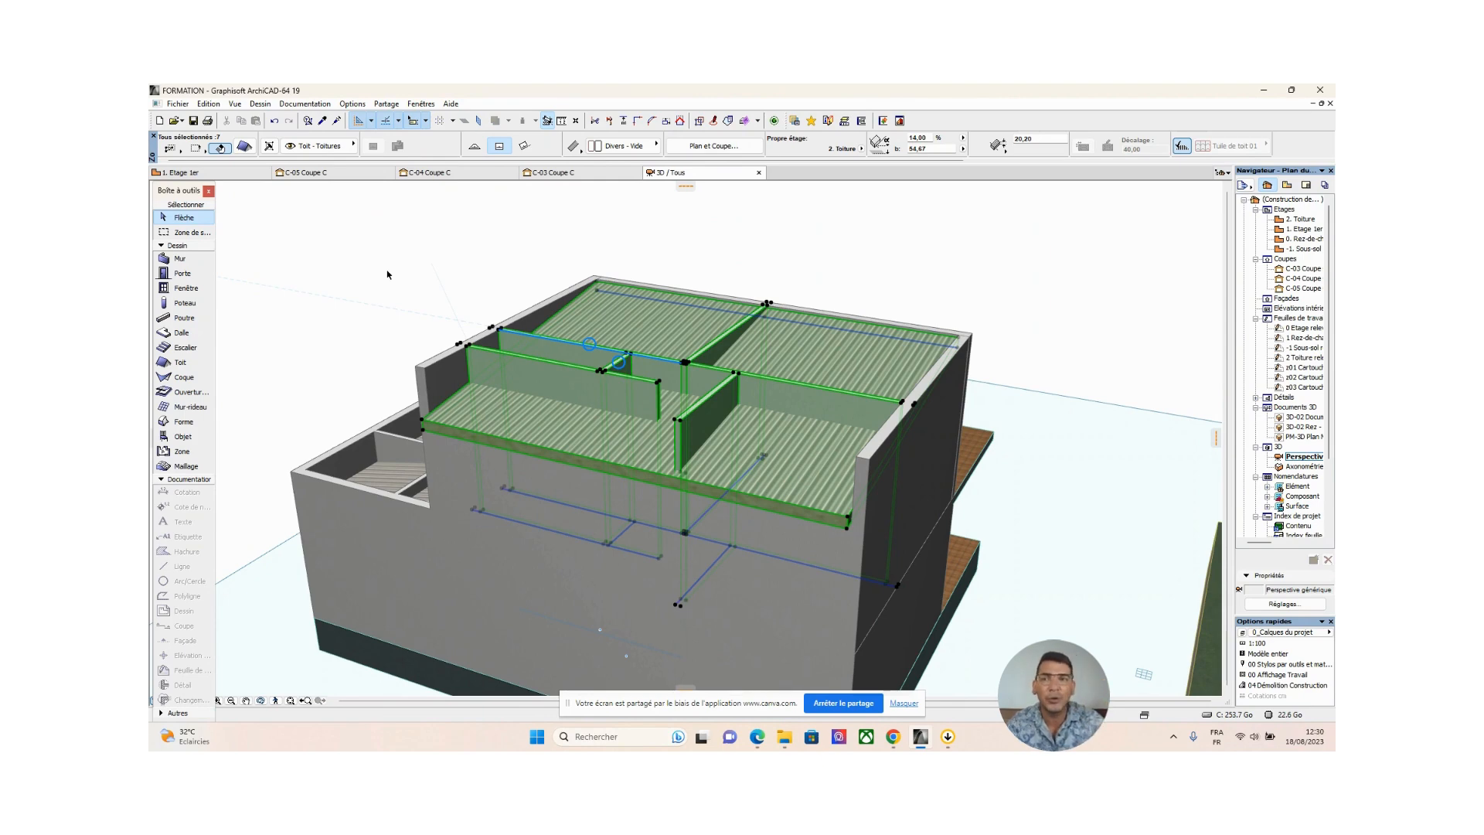
right_click(772, 230)
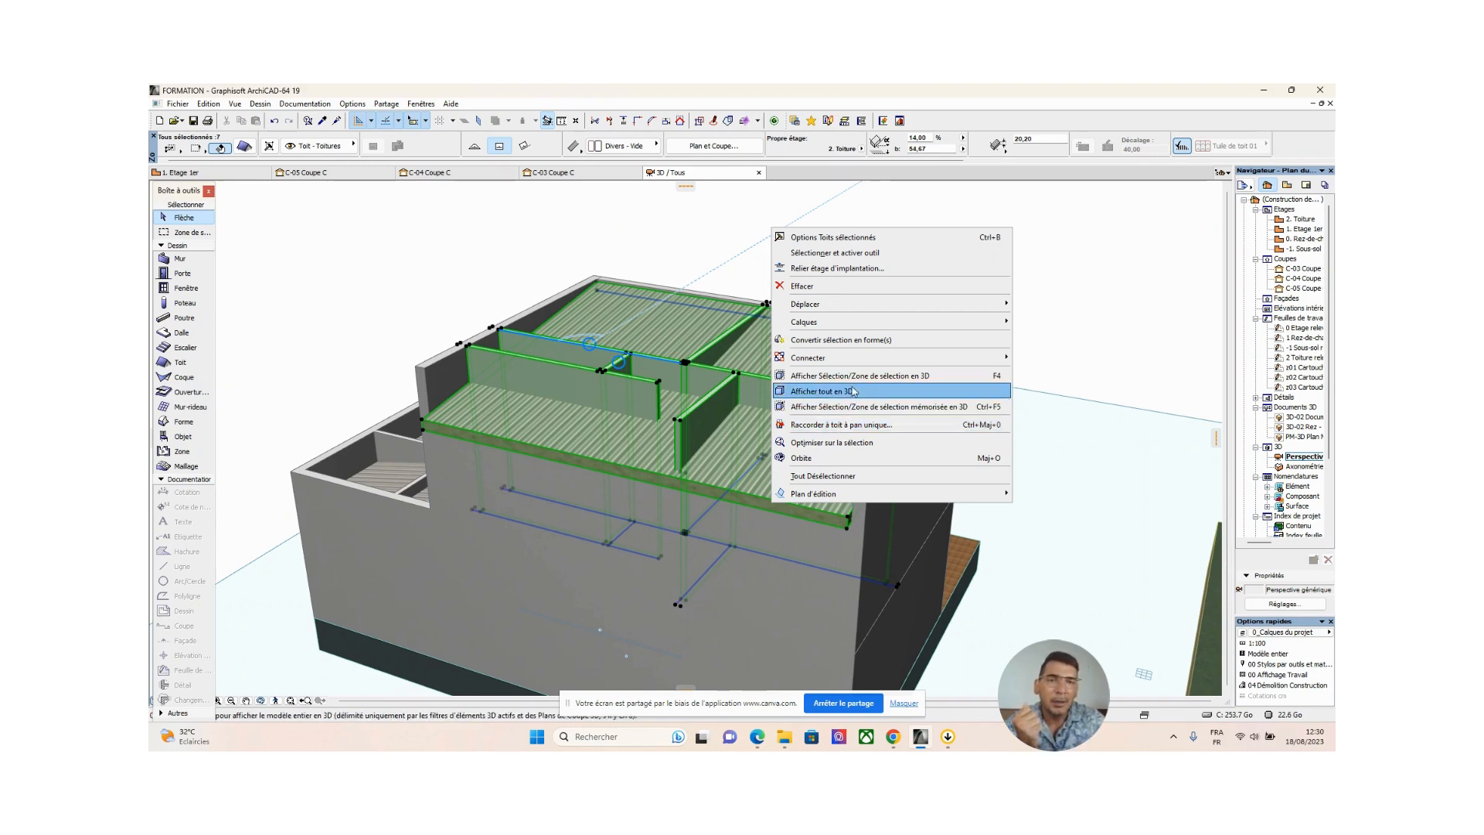
mouse_move(854, 361)
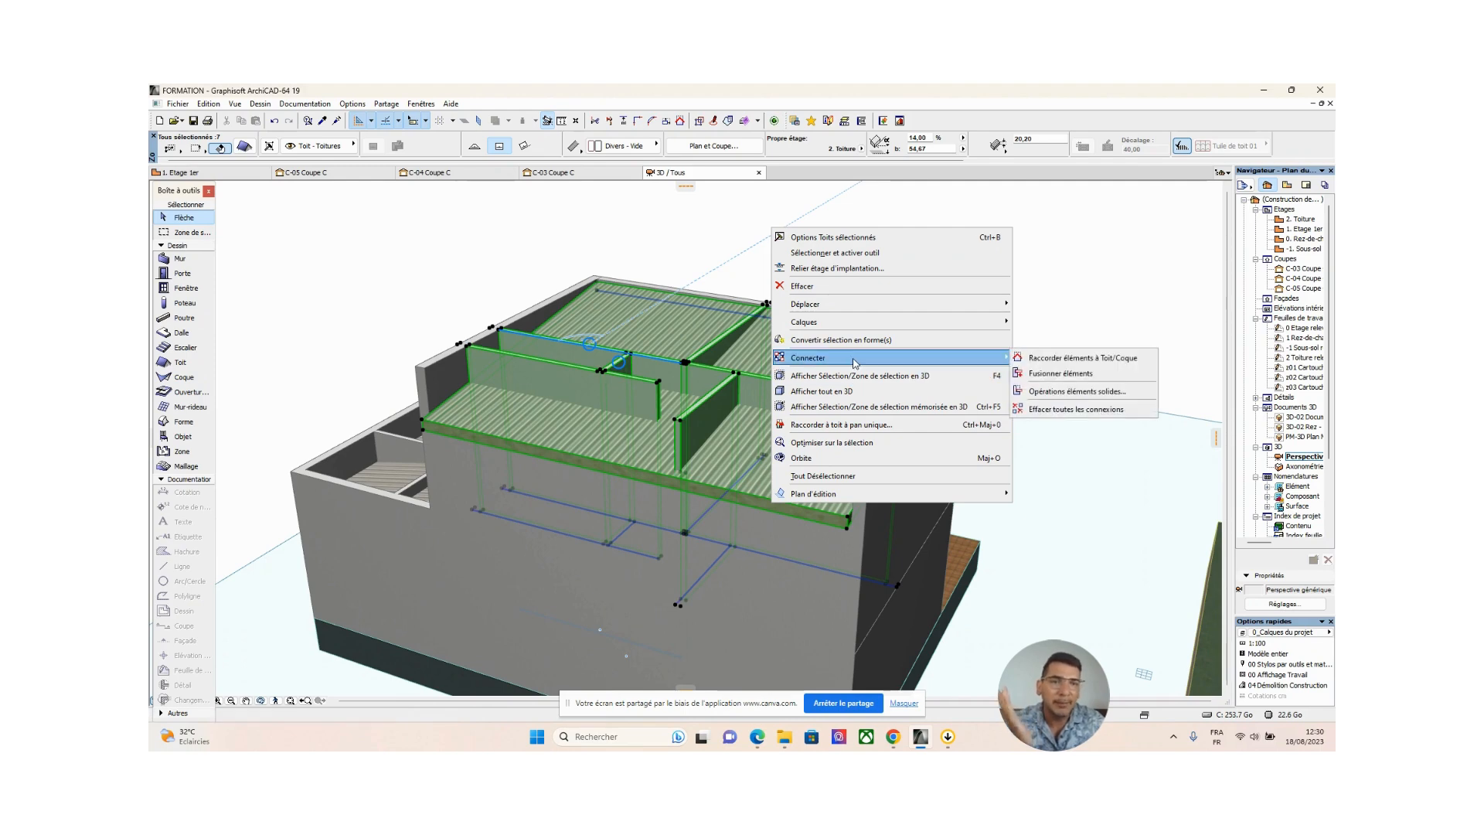
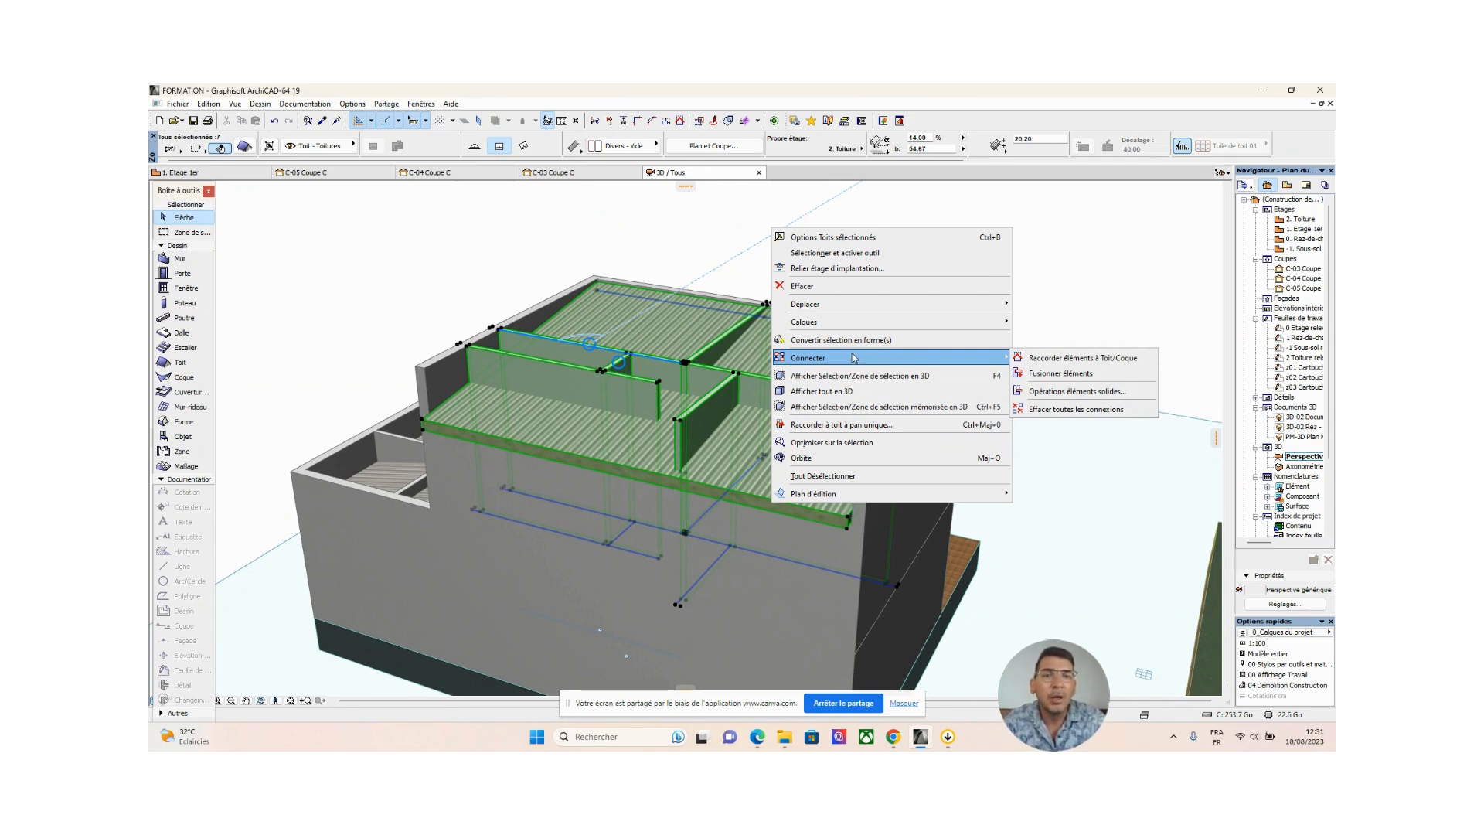
left_click(1071, 361)
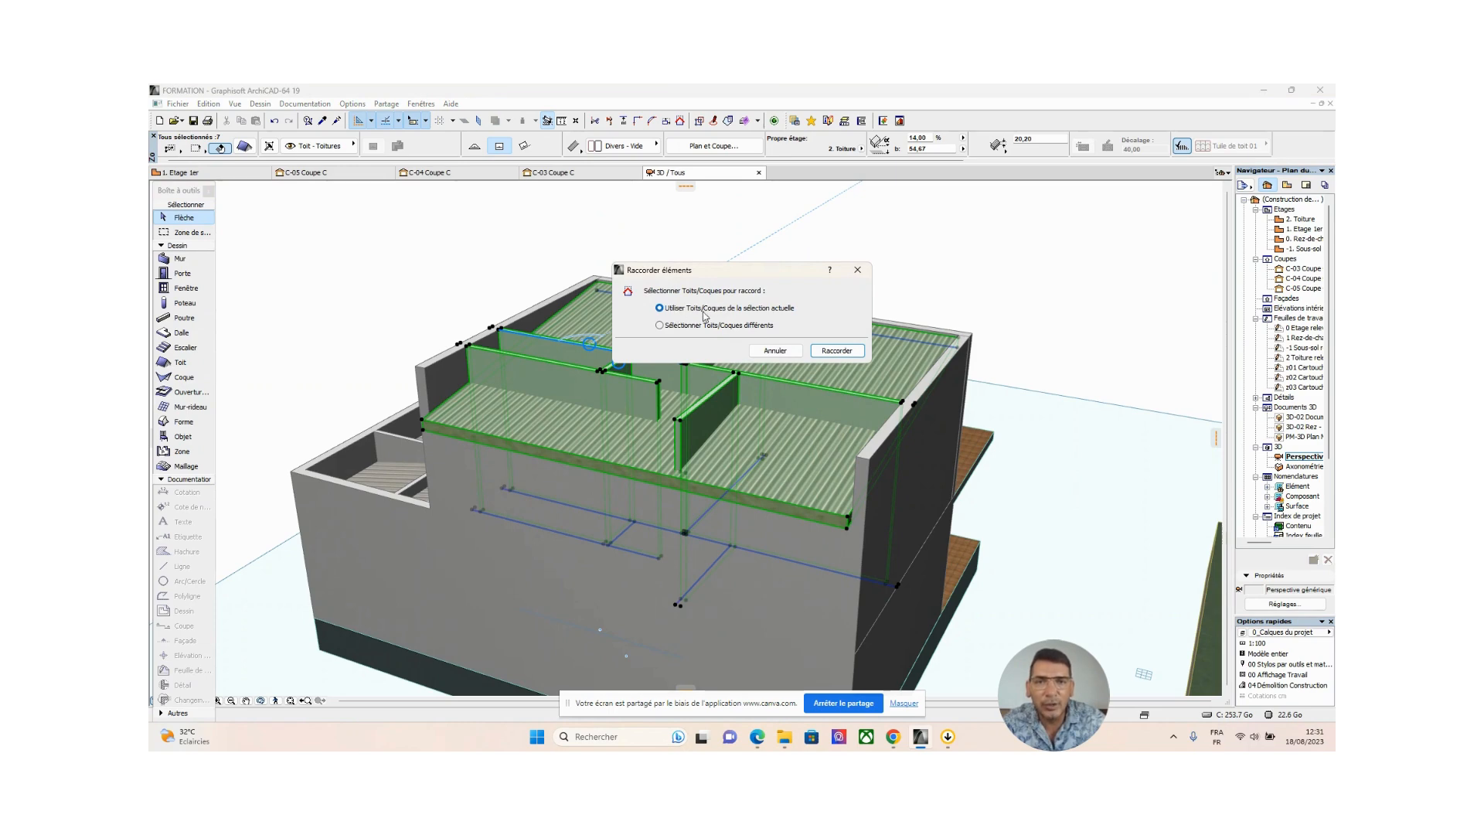
left_click(833, 353)
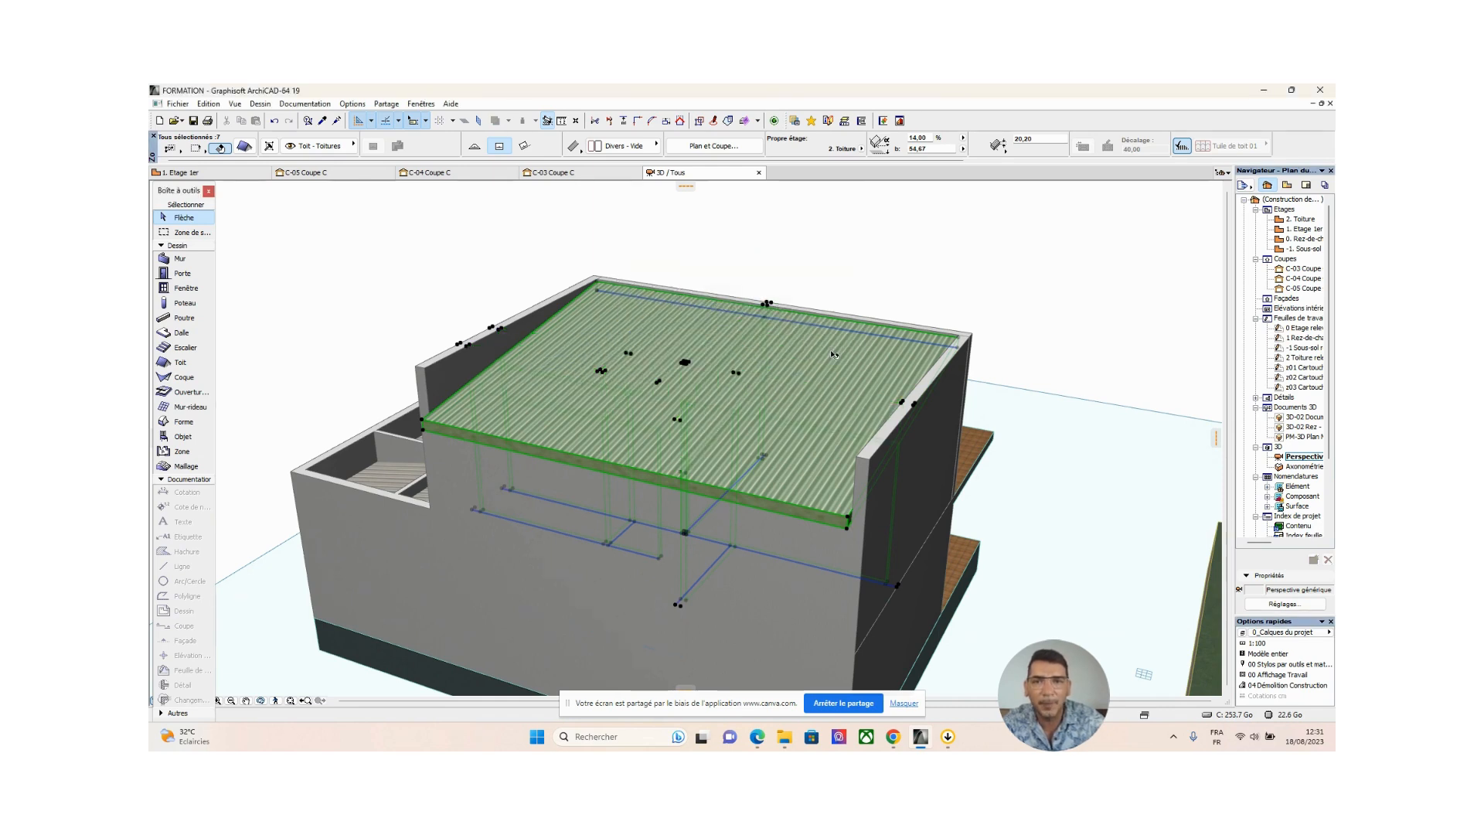
middle_click_drag(840, 392, 921, 326, "shift")
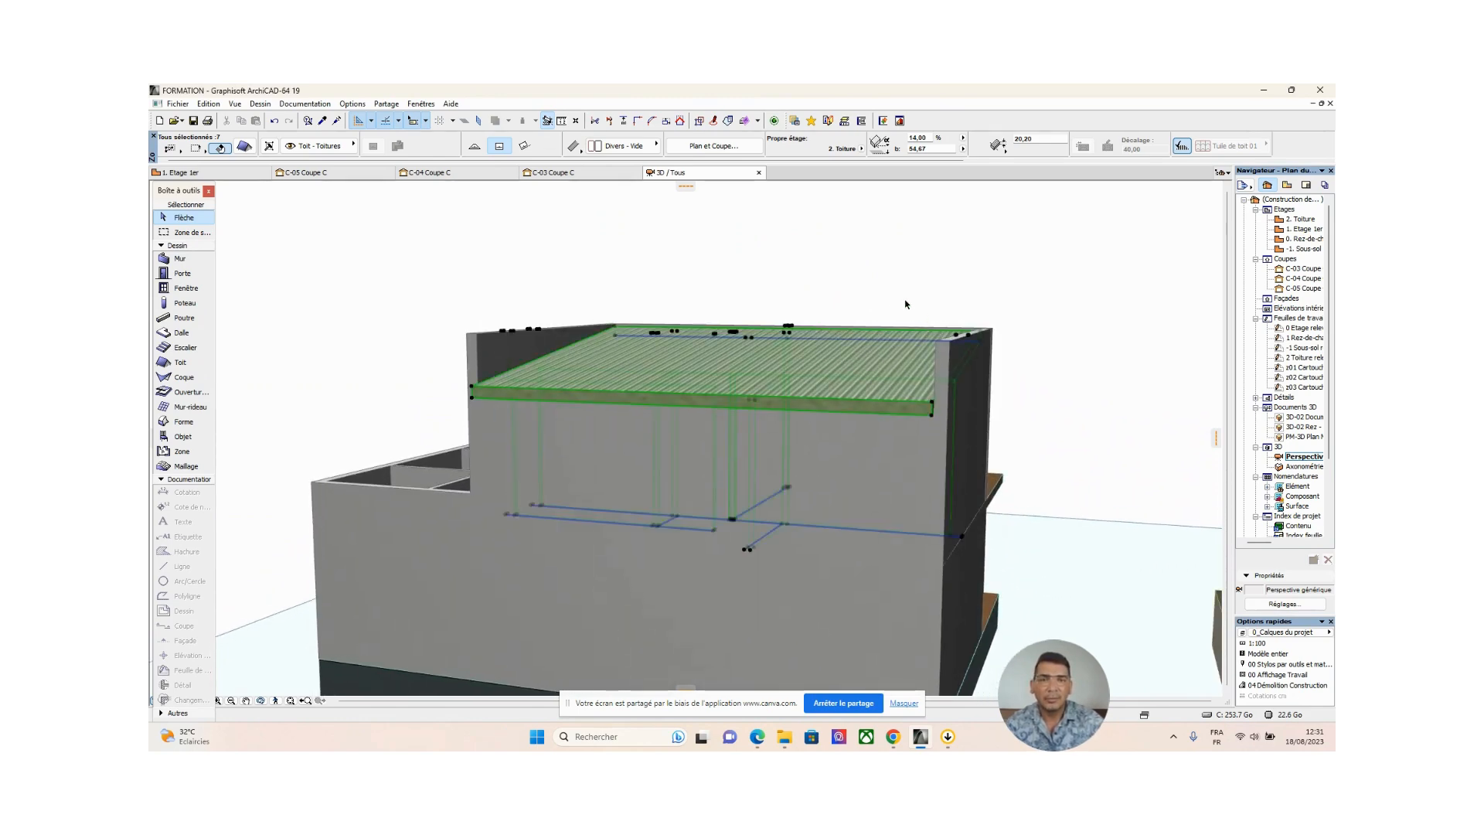
left_click(895, 270)
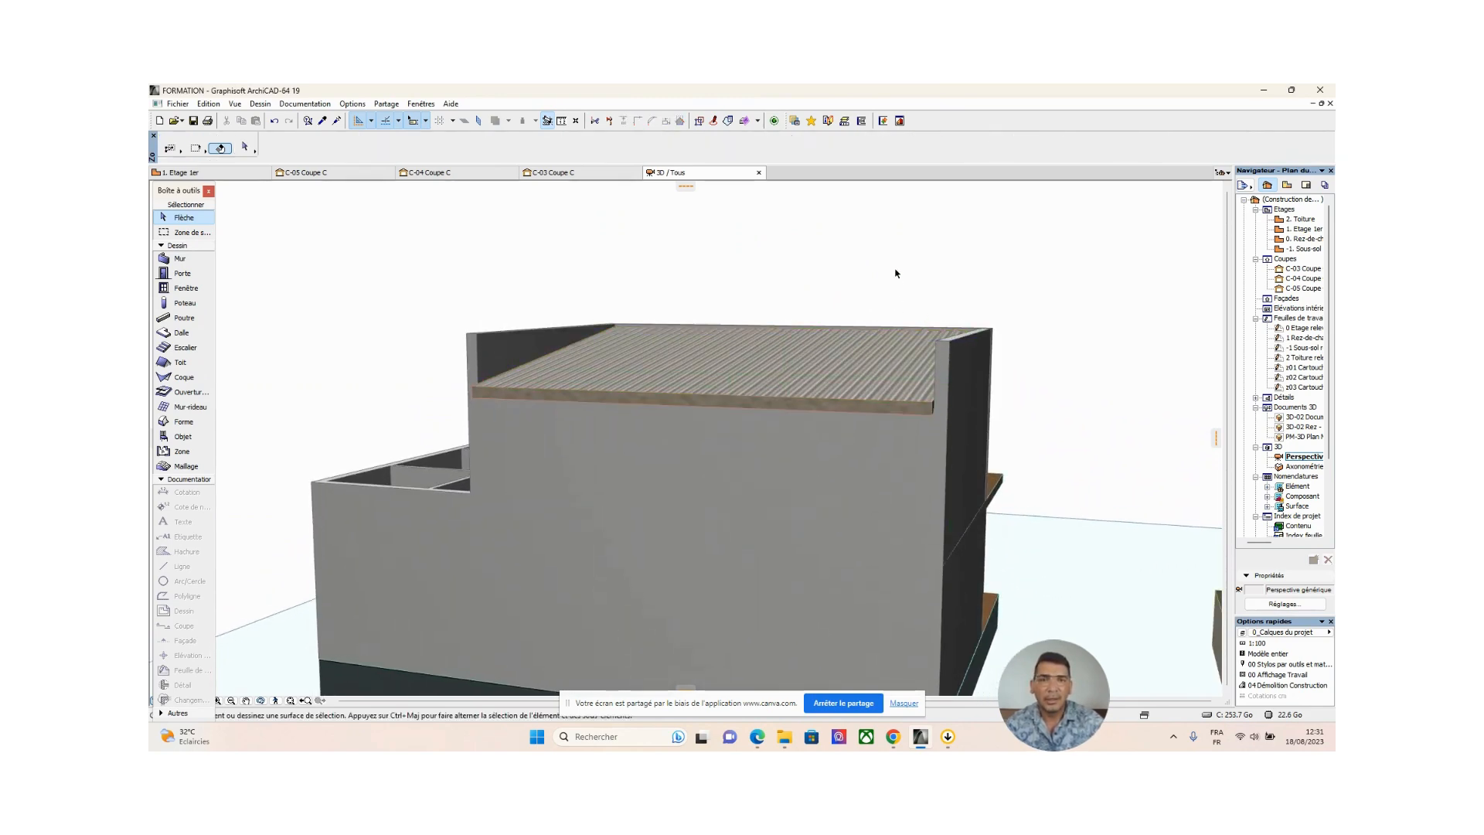
Set the single-slope roof's base height relative to storey 2. Toiture to 0,00
left_click(917, 405)
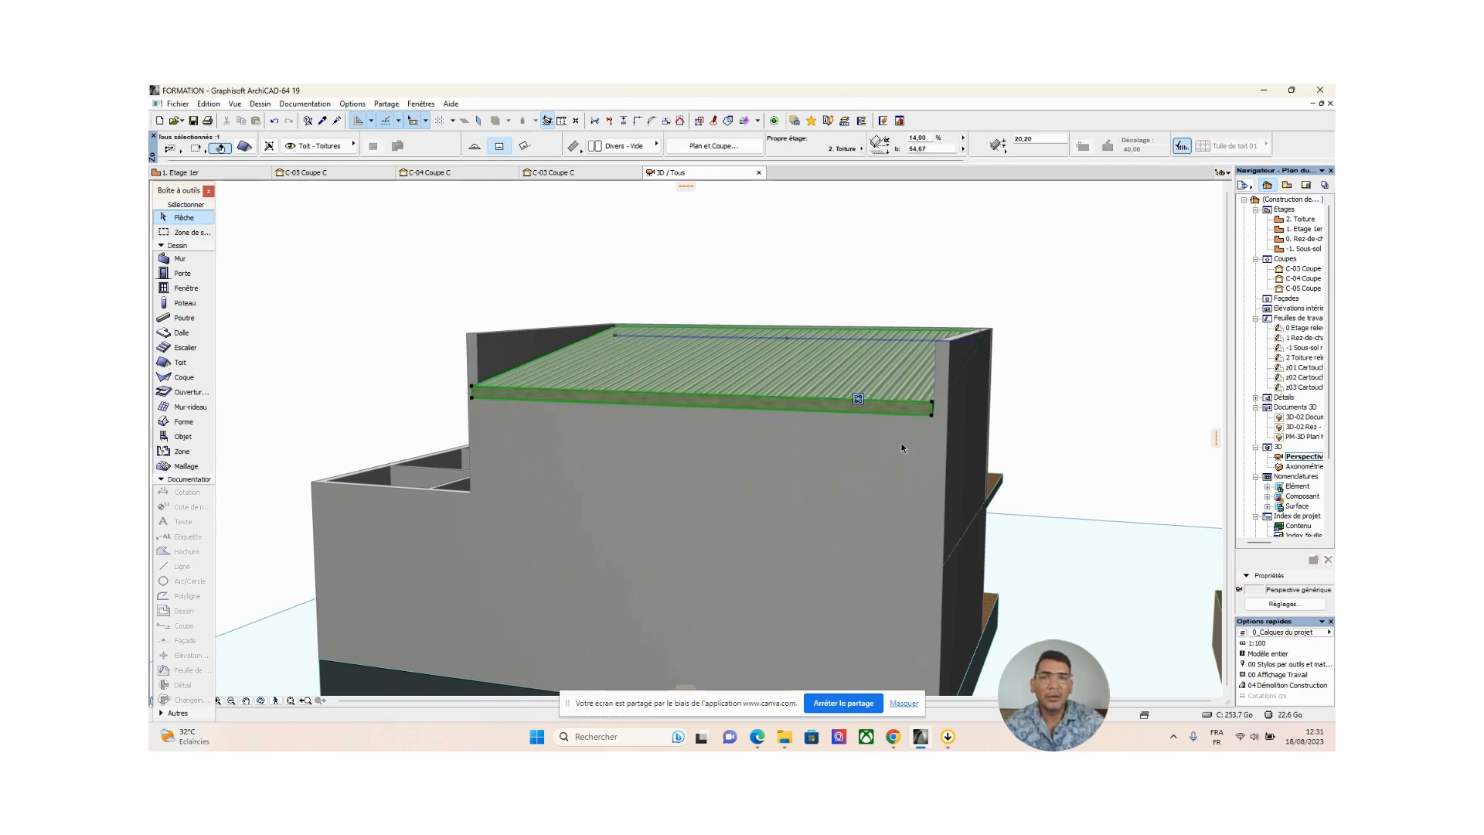
left_click(927, 149)
type("0,00")
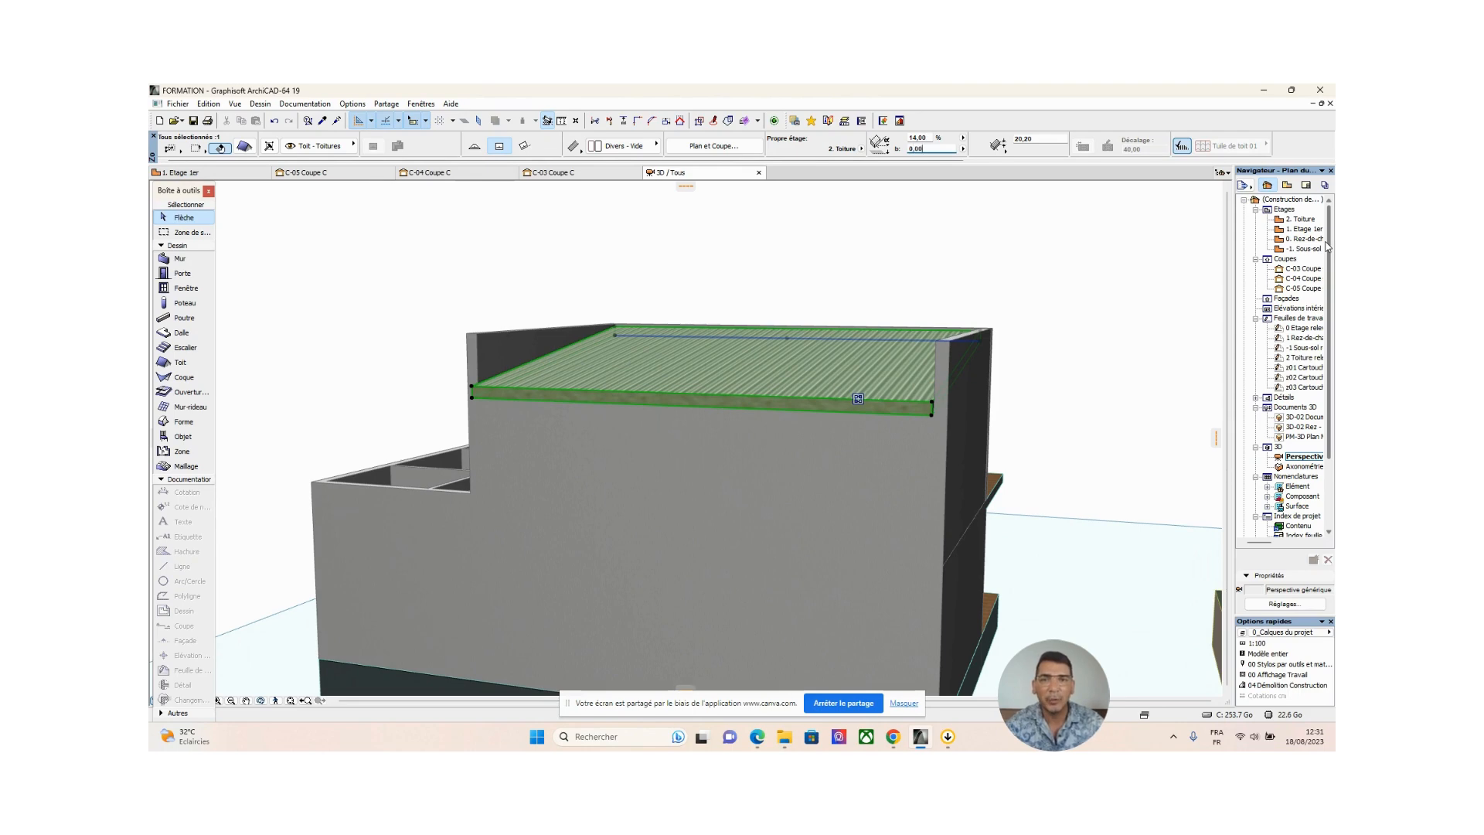
key("Return")
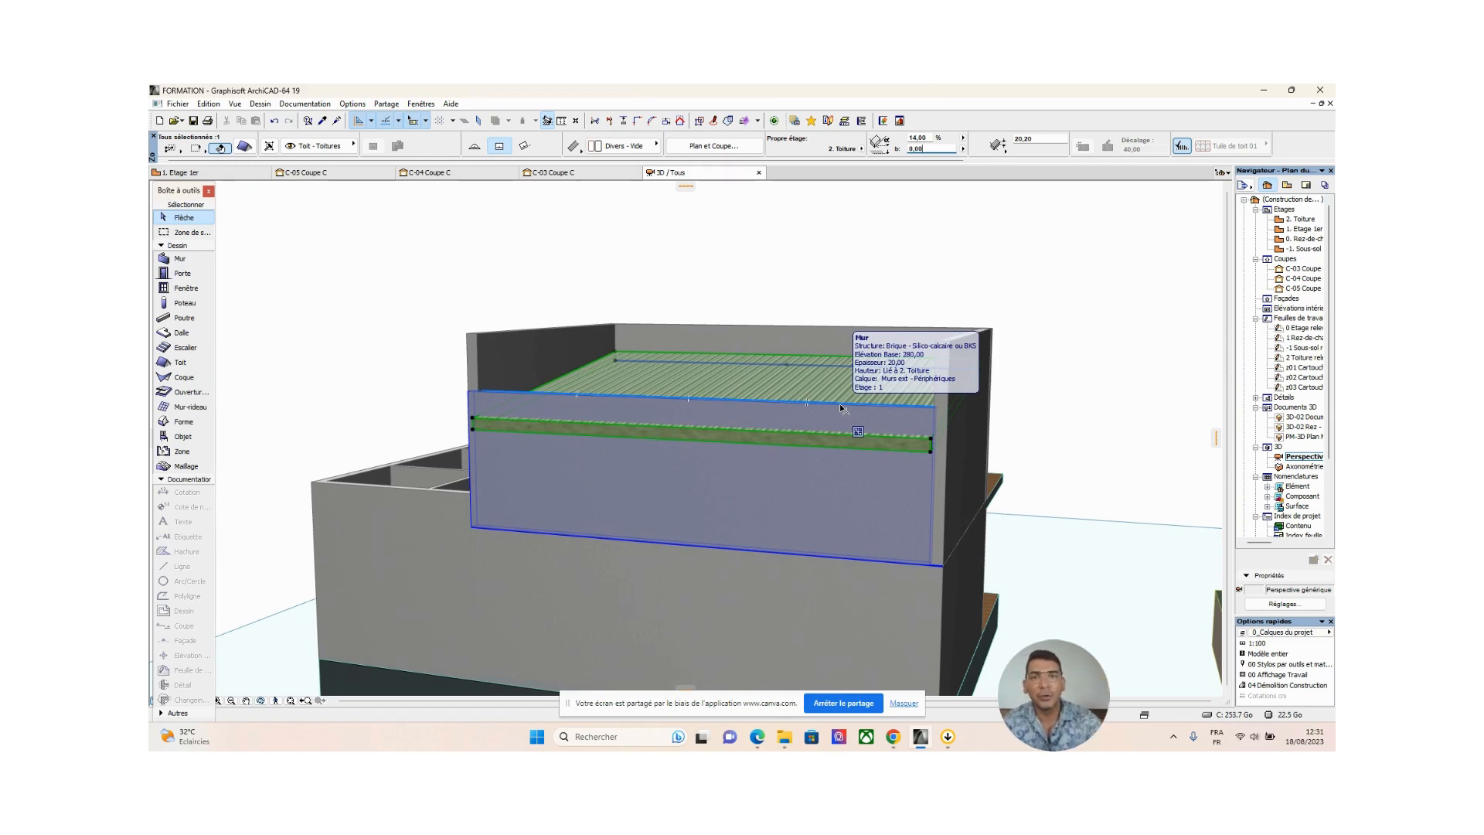
Undo the last base height change of the upper single-slope roof and clear the selection
middle_click_drag(842, 407, 727, 411, "shift")
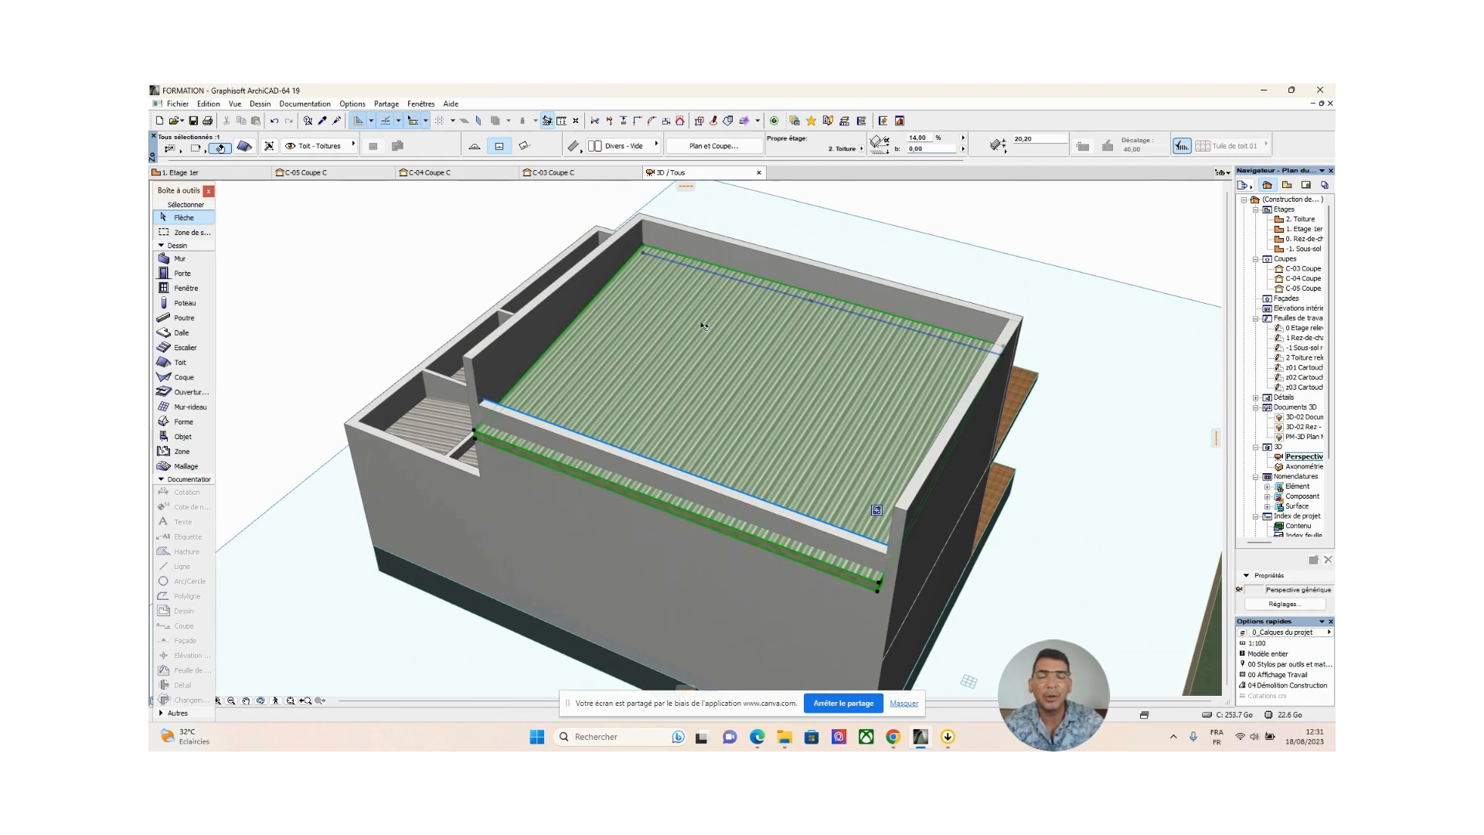
middle_click_drag(772, 441, 775, 415, "shift")
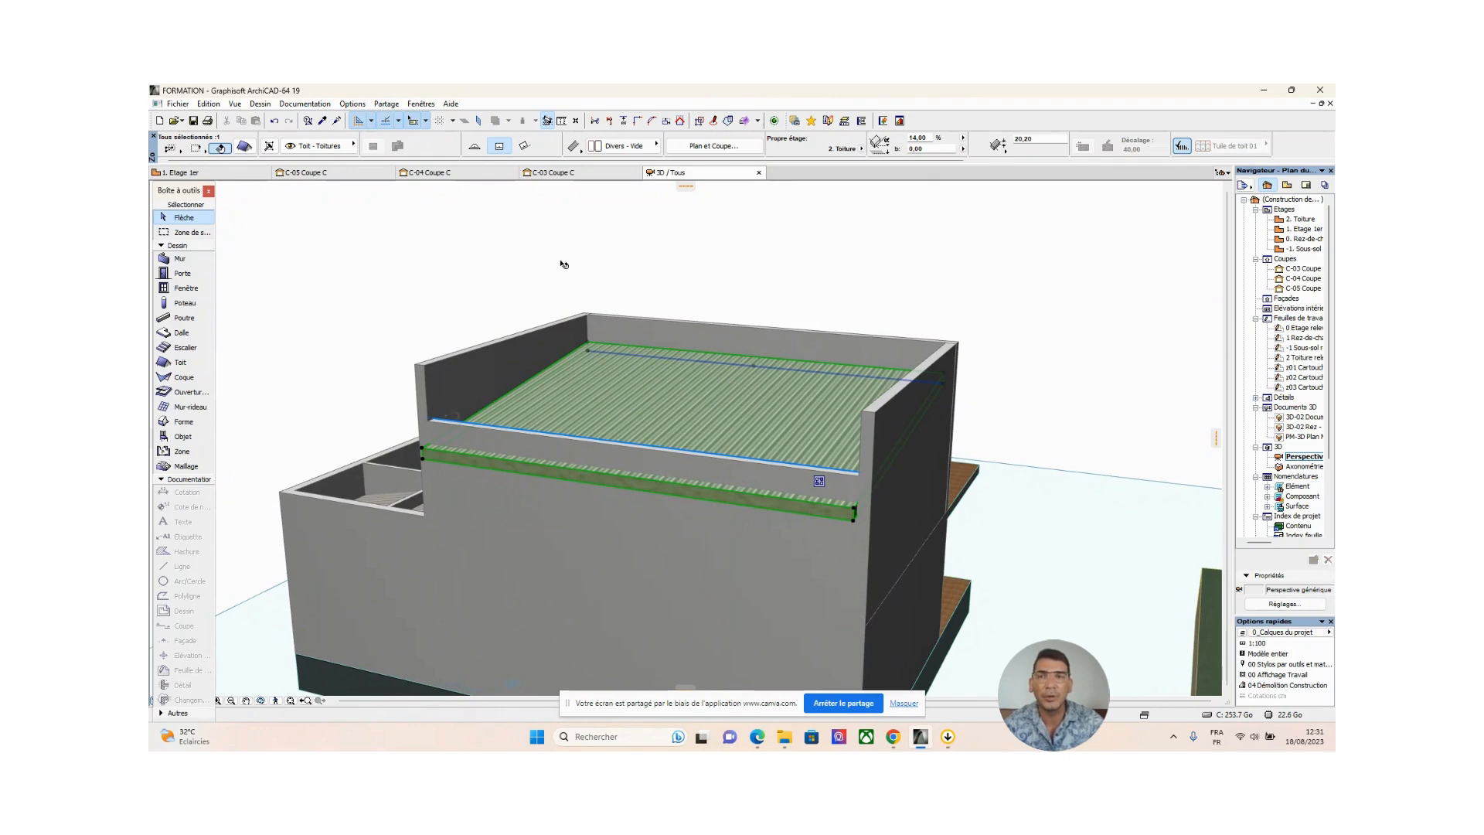
left_click(273, 123)
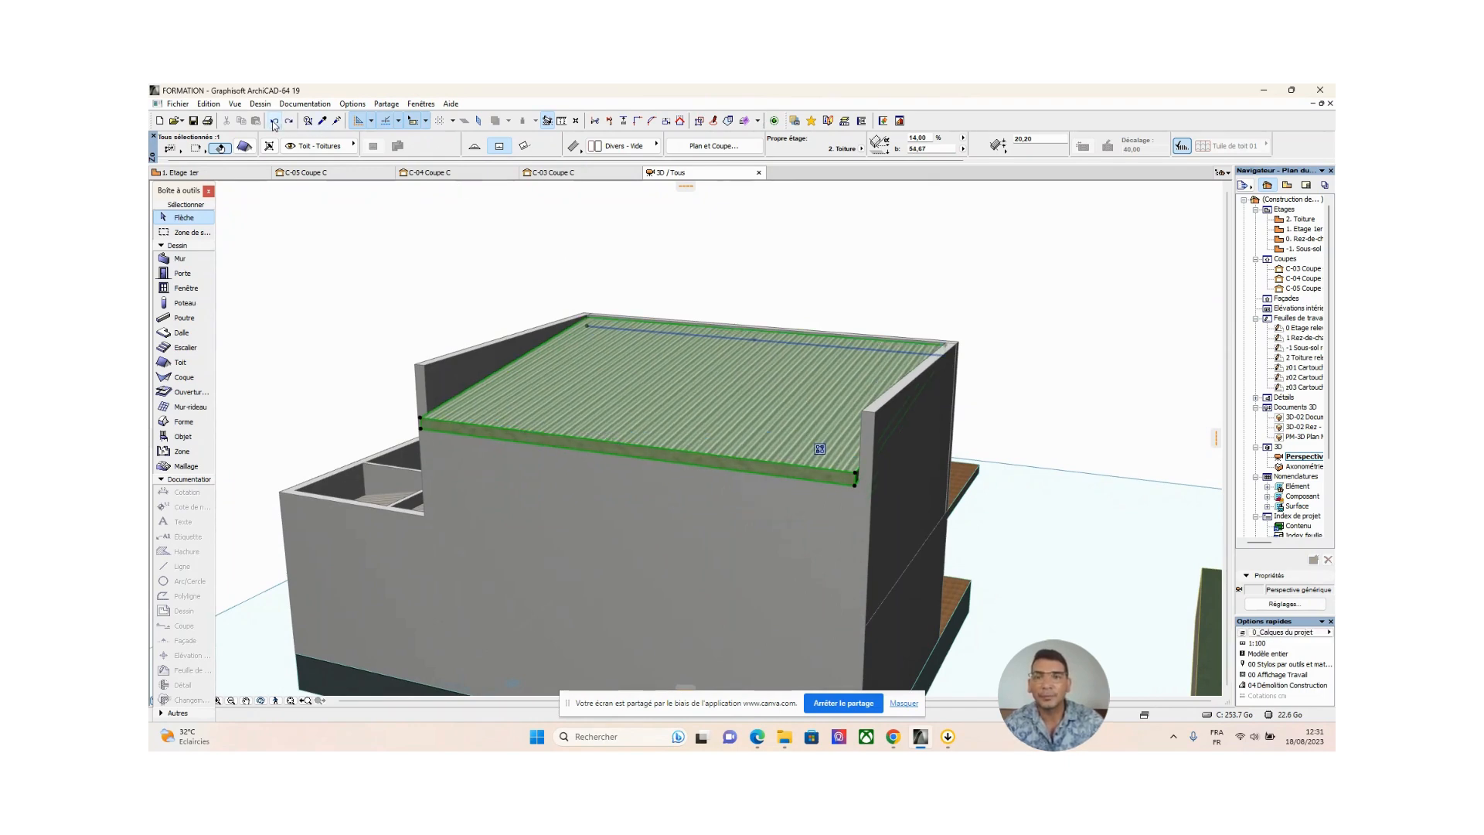
left_click(401, 258)
Examine the lower volume from all sides, checking where its perimeter walls and partitions protrude above its single-slope roof
scroll(610, 437, "down", 2)
middle_click_drag(610, 437, 886, 437, "shift")
middle_click_drag(462, 552, 759, 553, "shift")
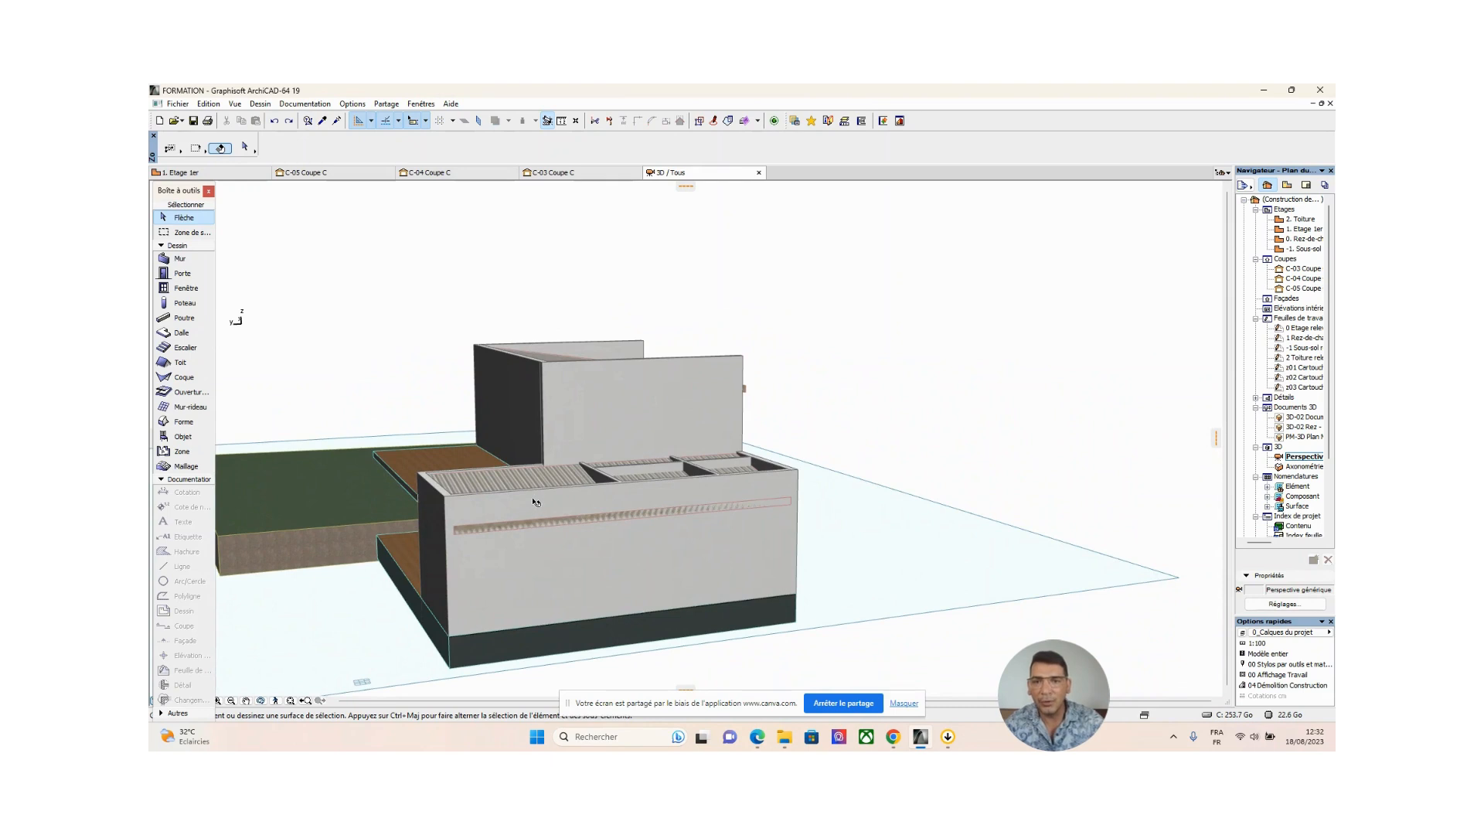
middle_click_drag(535, 494, 498, 593, "shift")
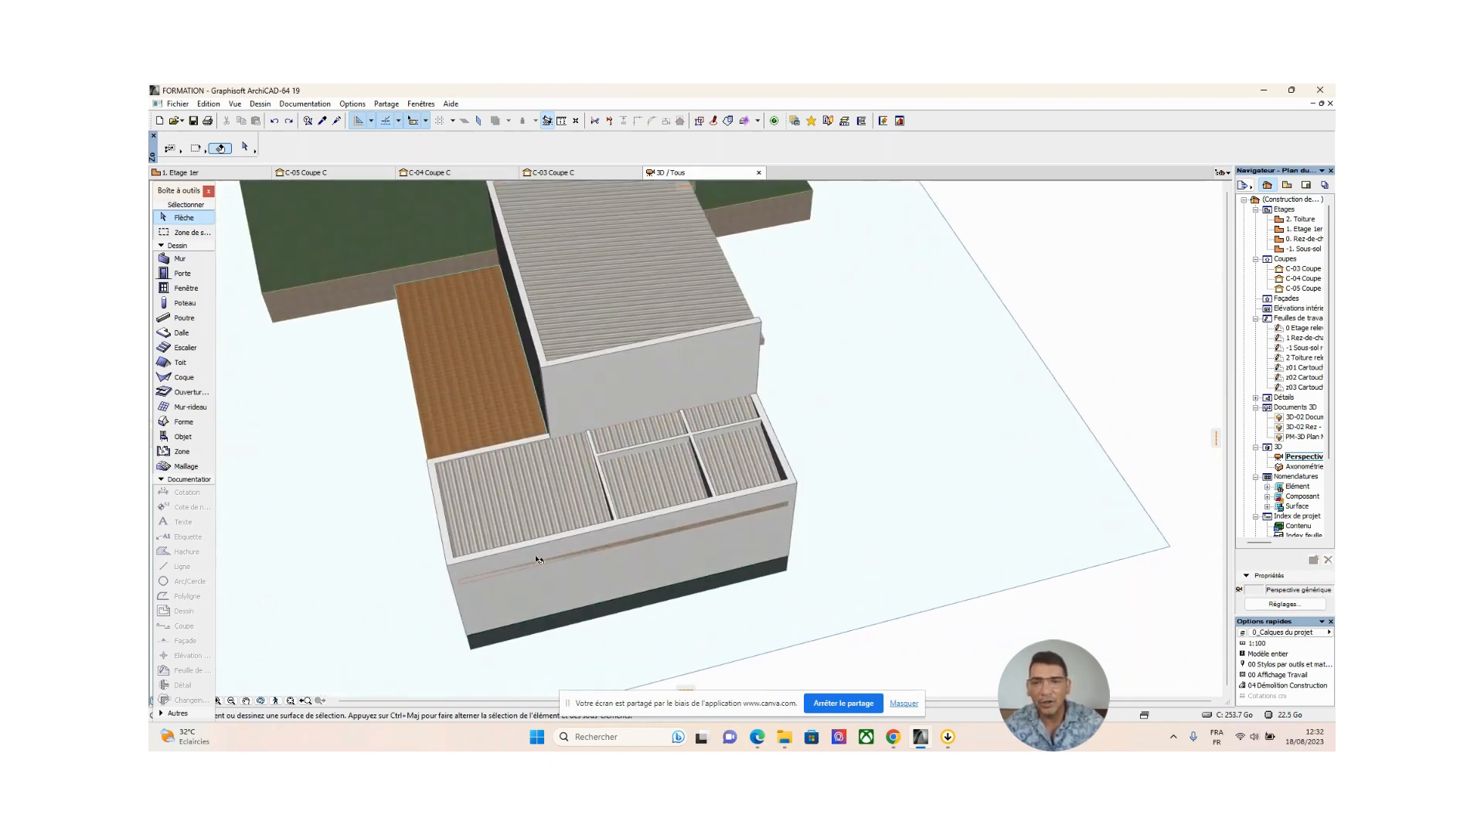
middle_click_drag(647, 514, 656, 603, "shift")
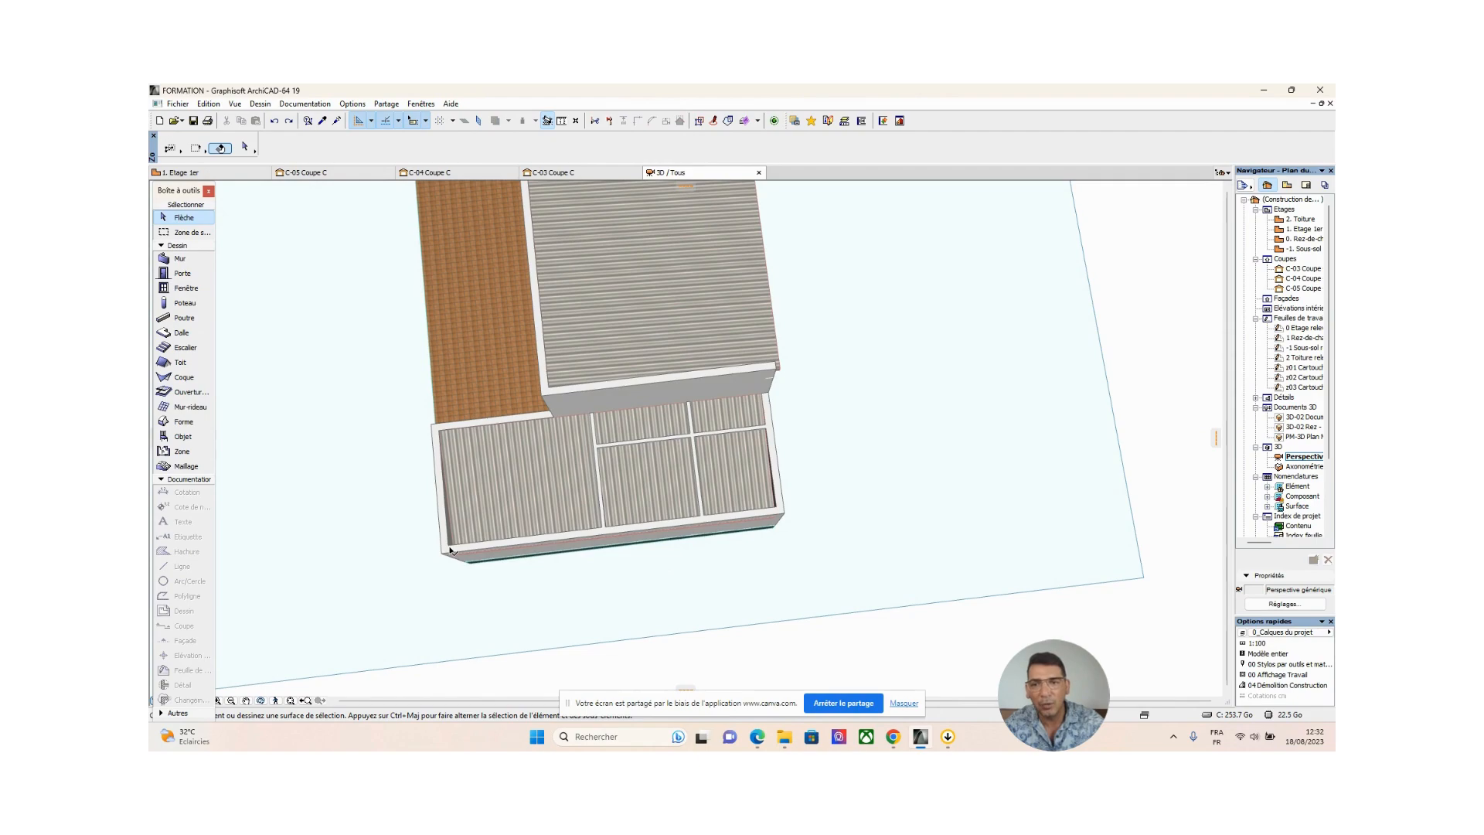
middle_click_drag(450, 551, 749, 509, "shift")
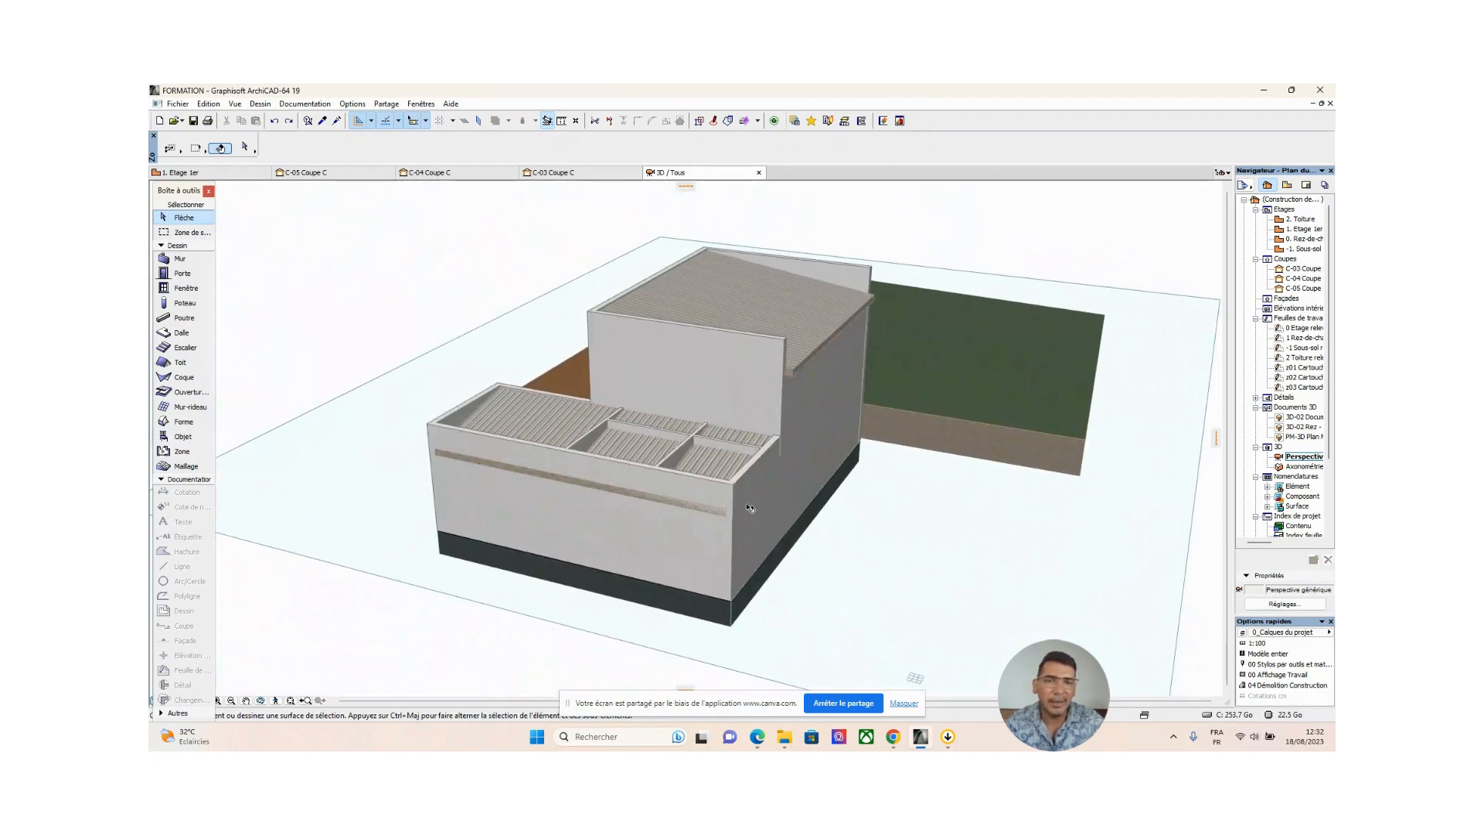
middle_click_drag(756, 576, 502, 537, "shift")
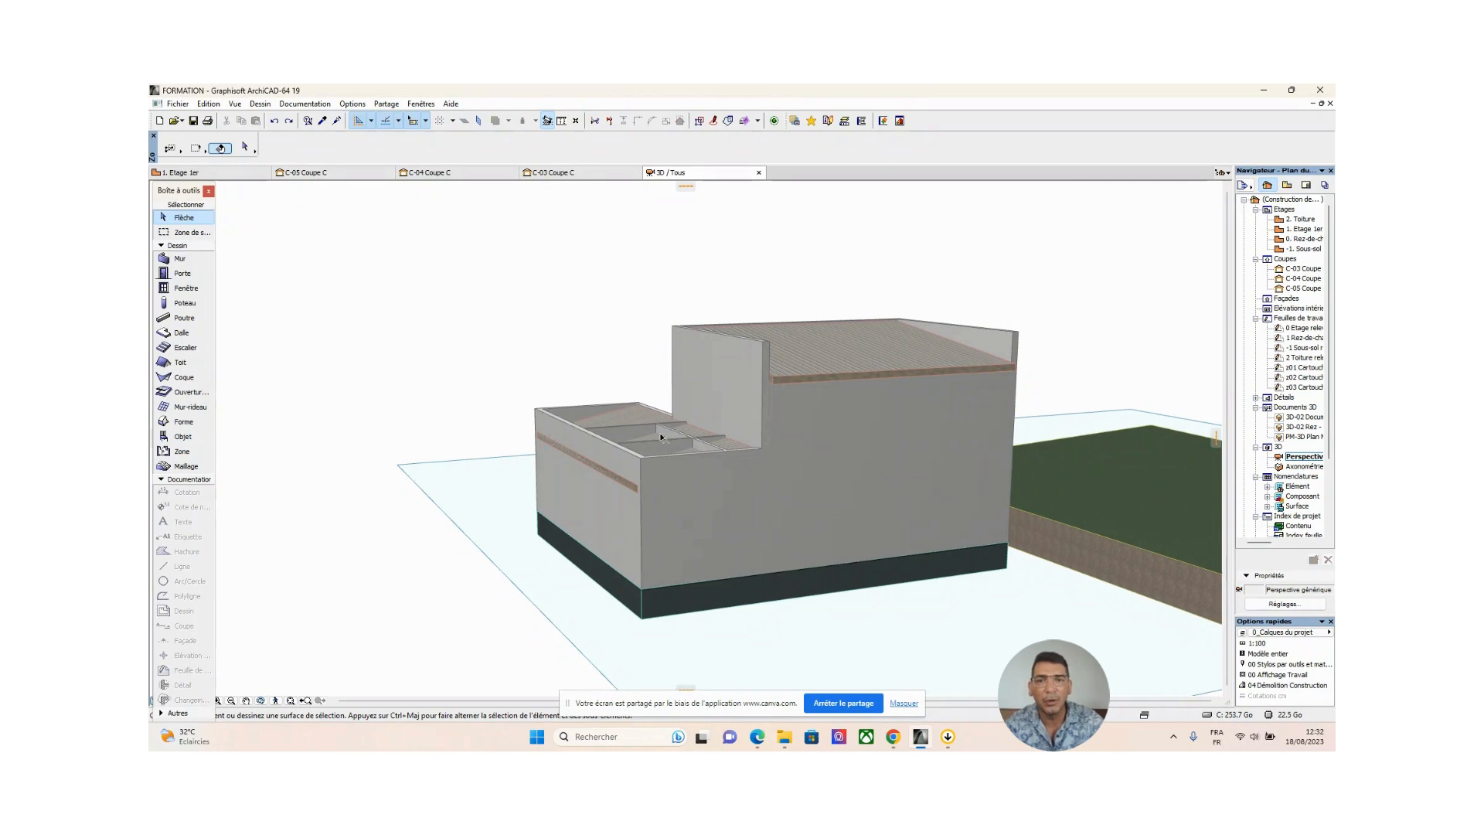
mouse_move(632, 439)
middle_mouse_down("shift")
mouse_move(534, 523)
mouse_move(644, 455)
middle_mouse_up("shift")
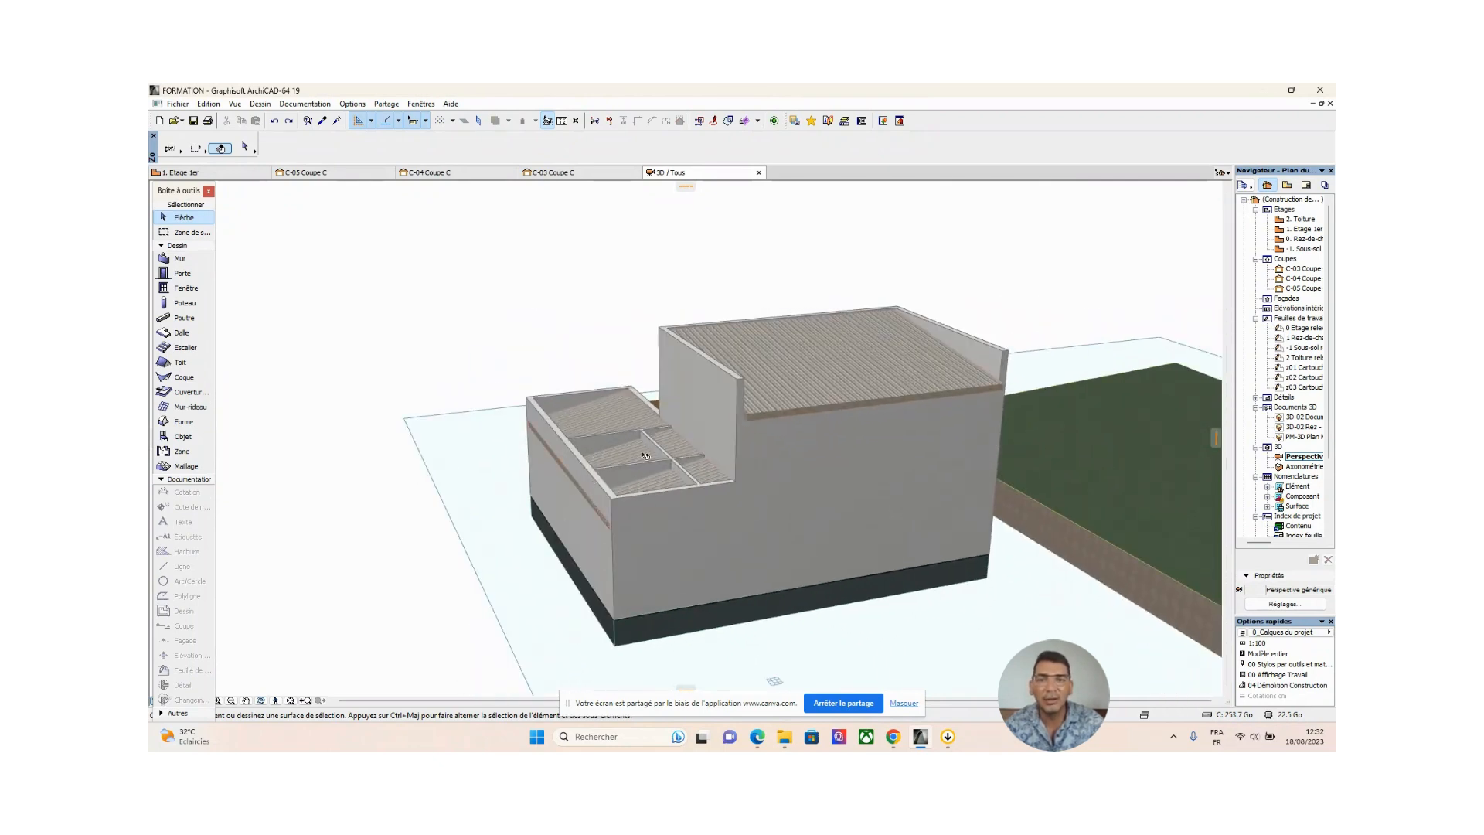
middle_click_drag(764, 595, 365, 507)
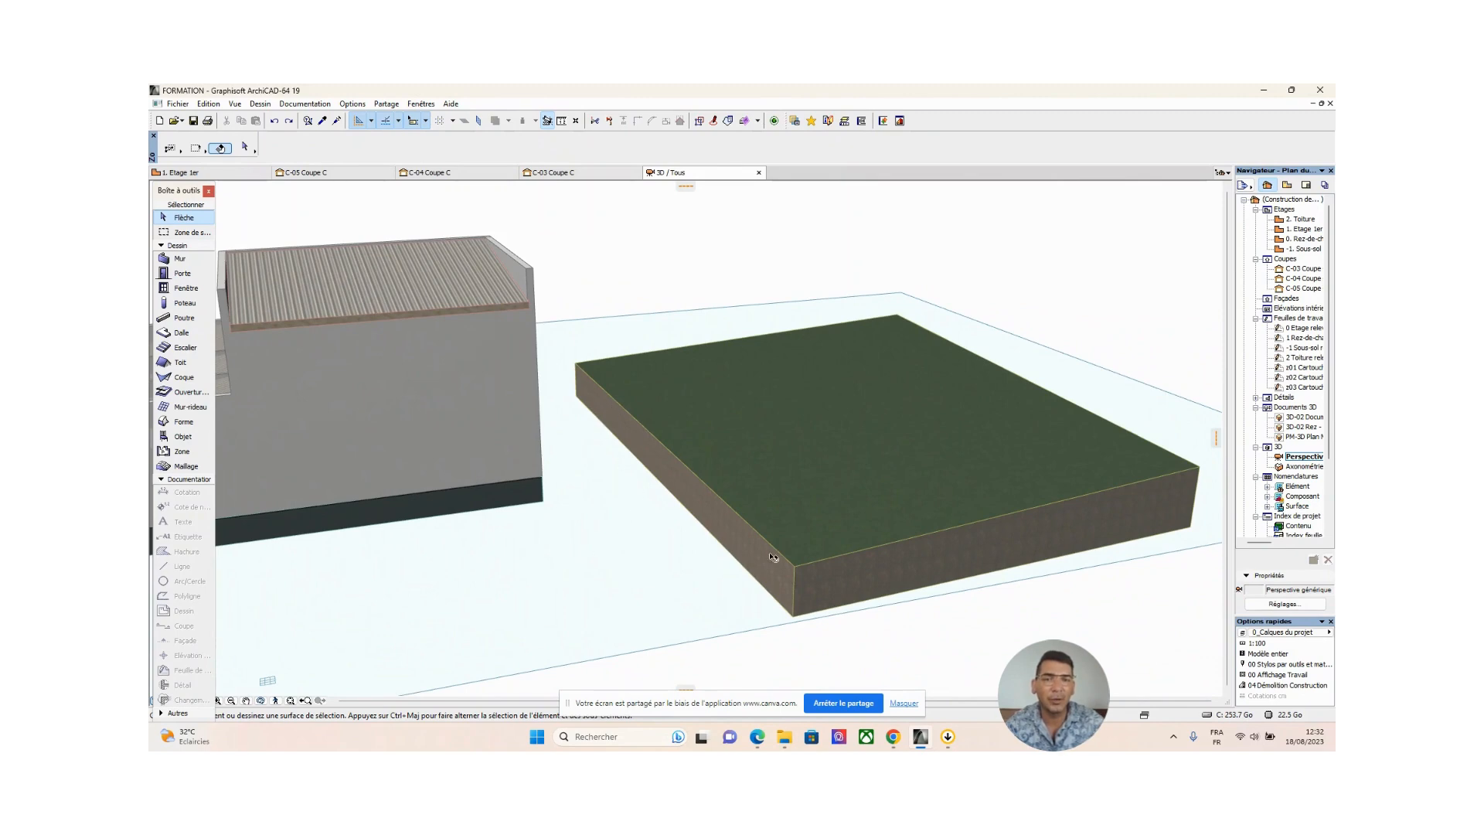
middle_click_drag(340, 526, 661, 562, "shift")
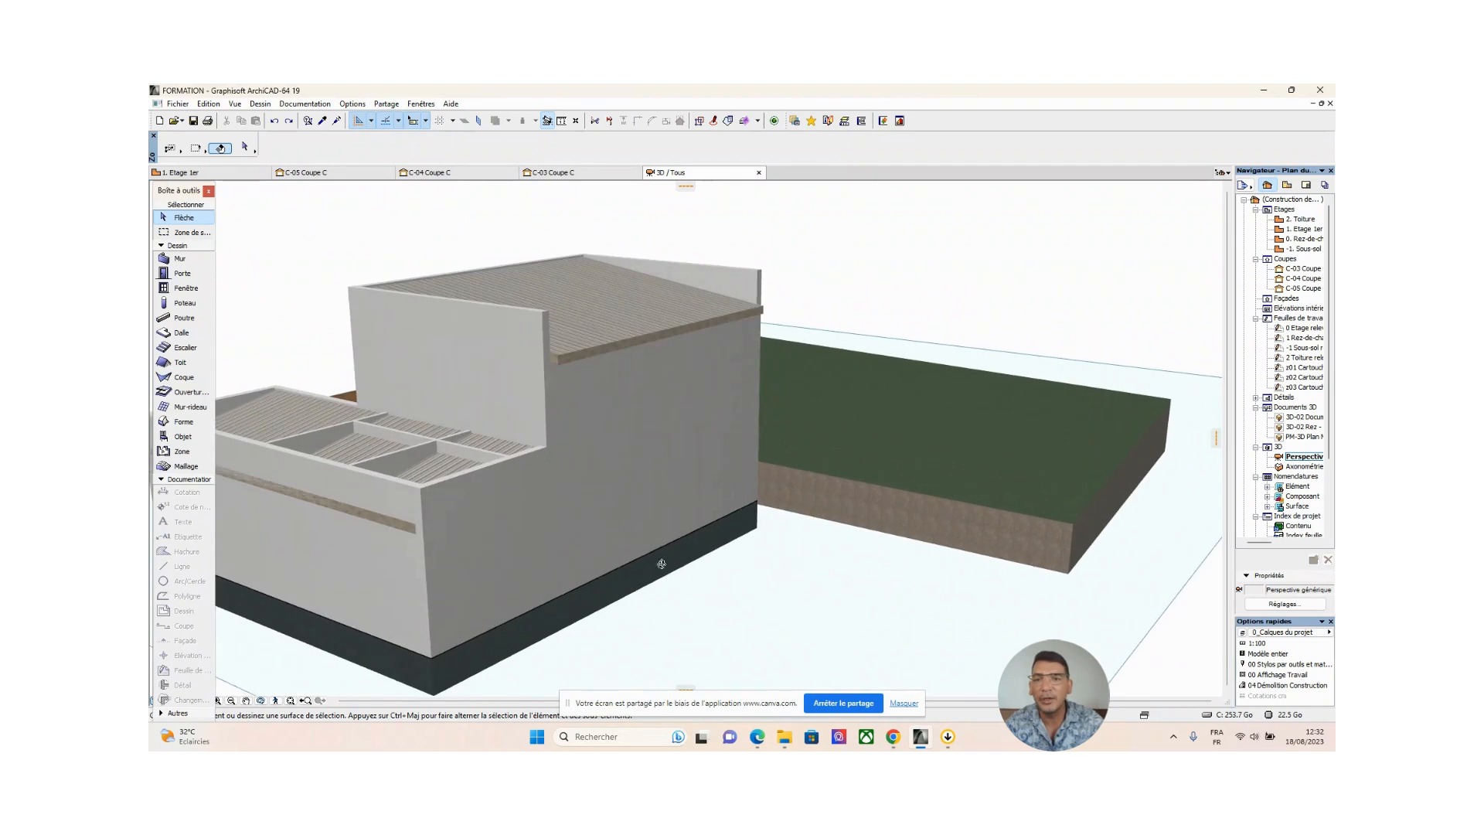
middle_click_drag(325, 434, 669, 492, "shift")
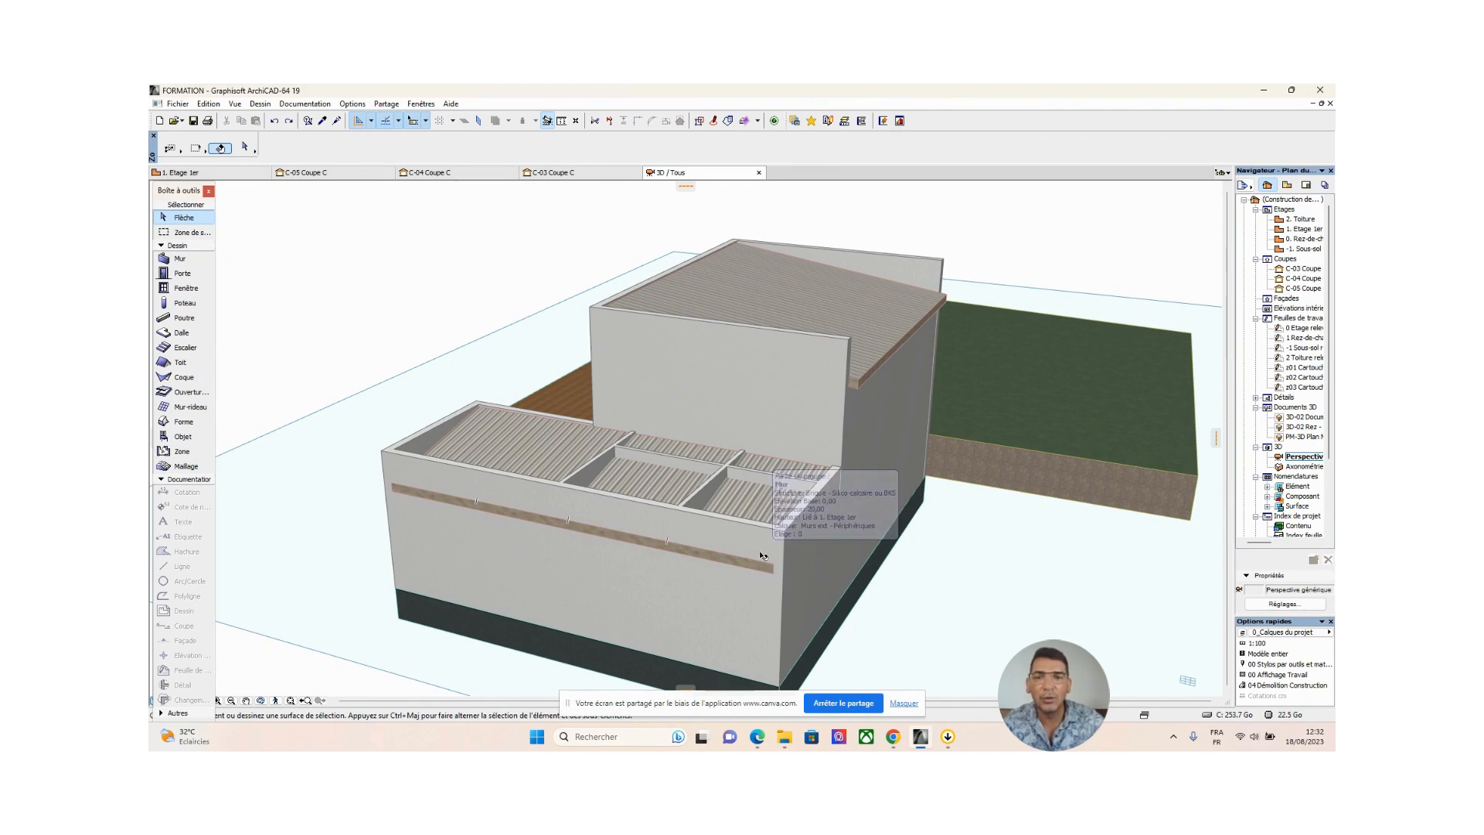
Ungroup the four perimeter walls of the lower ground-floor volume so that each wall can be selected individually
left_click(456, 468)
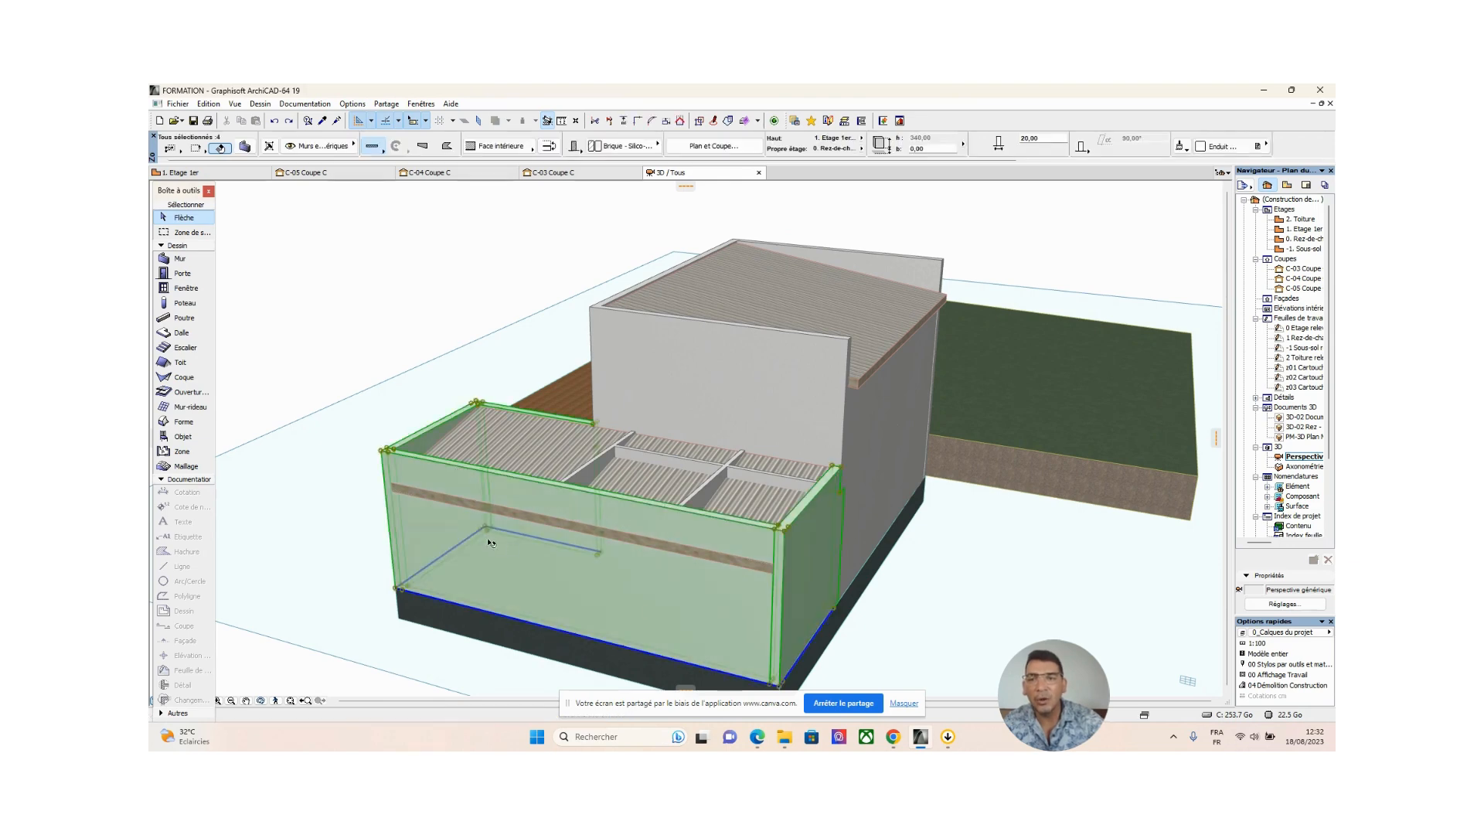
middle_click_drag(612, 510, 796, 421)
middle_click_drag(646, 469, 874, 446, "shift")
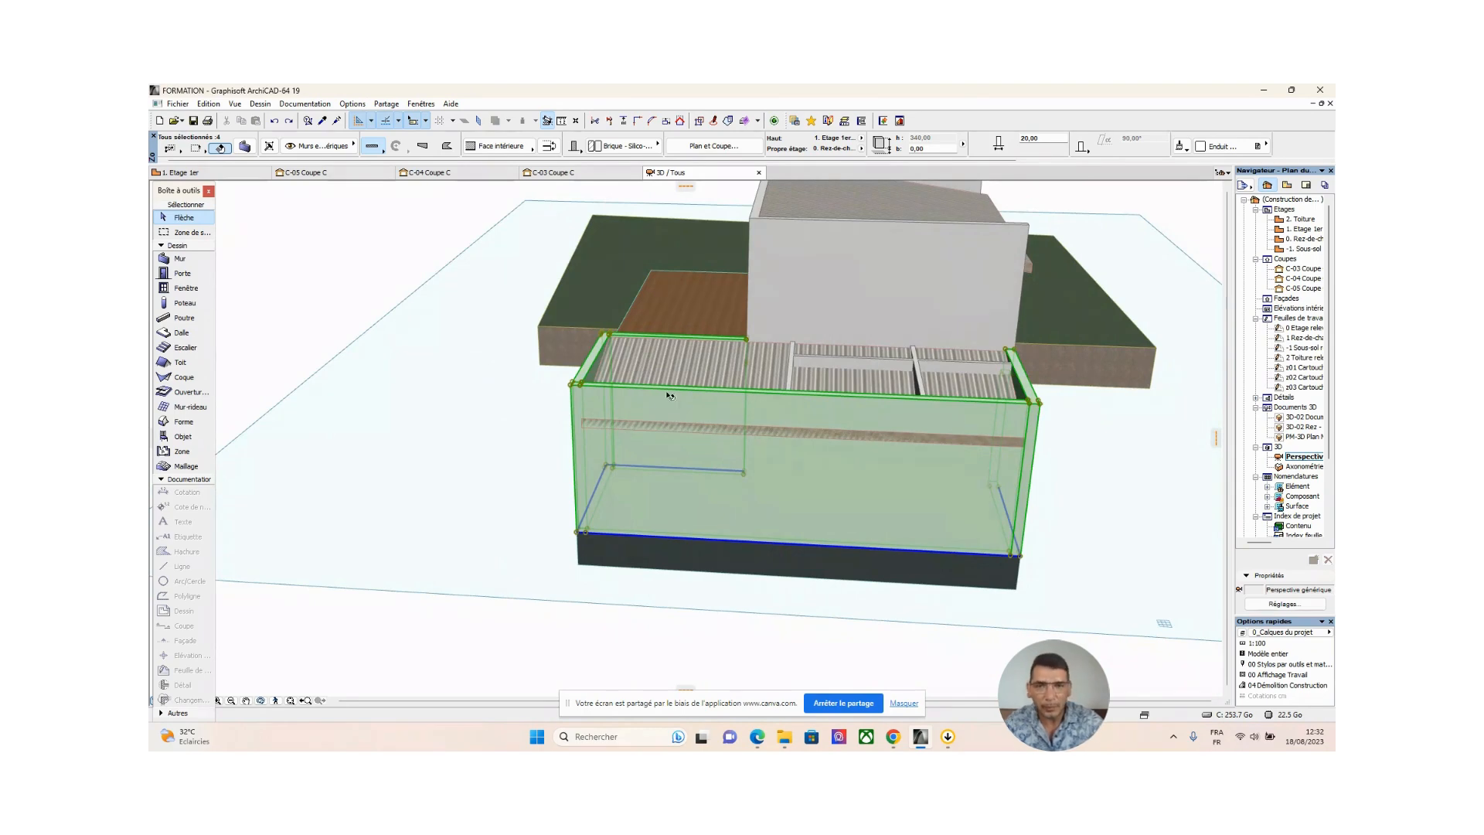
middle_click_drag(652, 462, 515, 503)
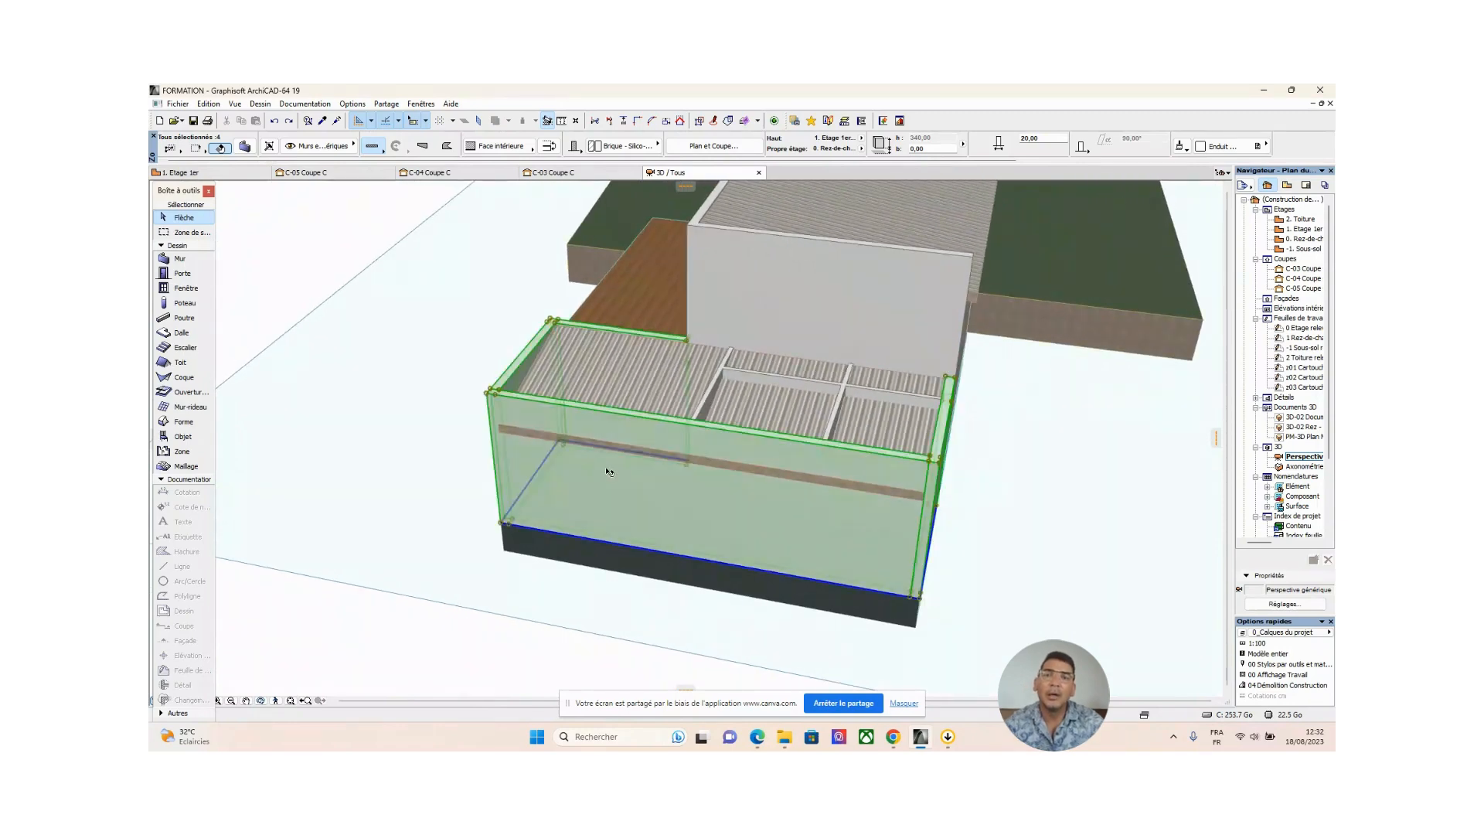
left_click(210, 108)
mouse_move(310, 282)
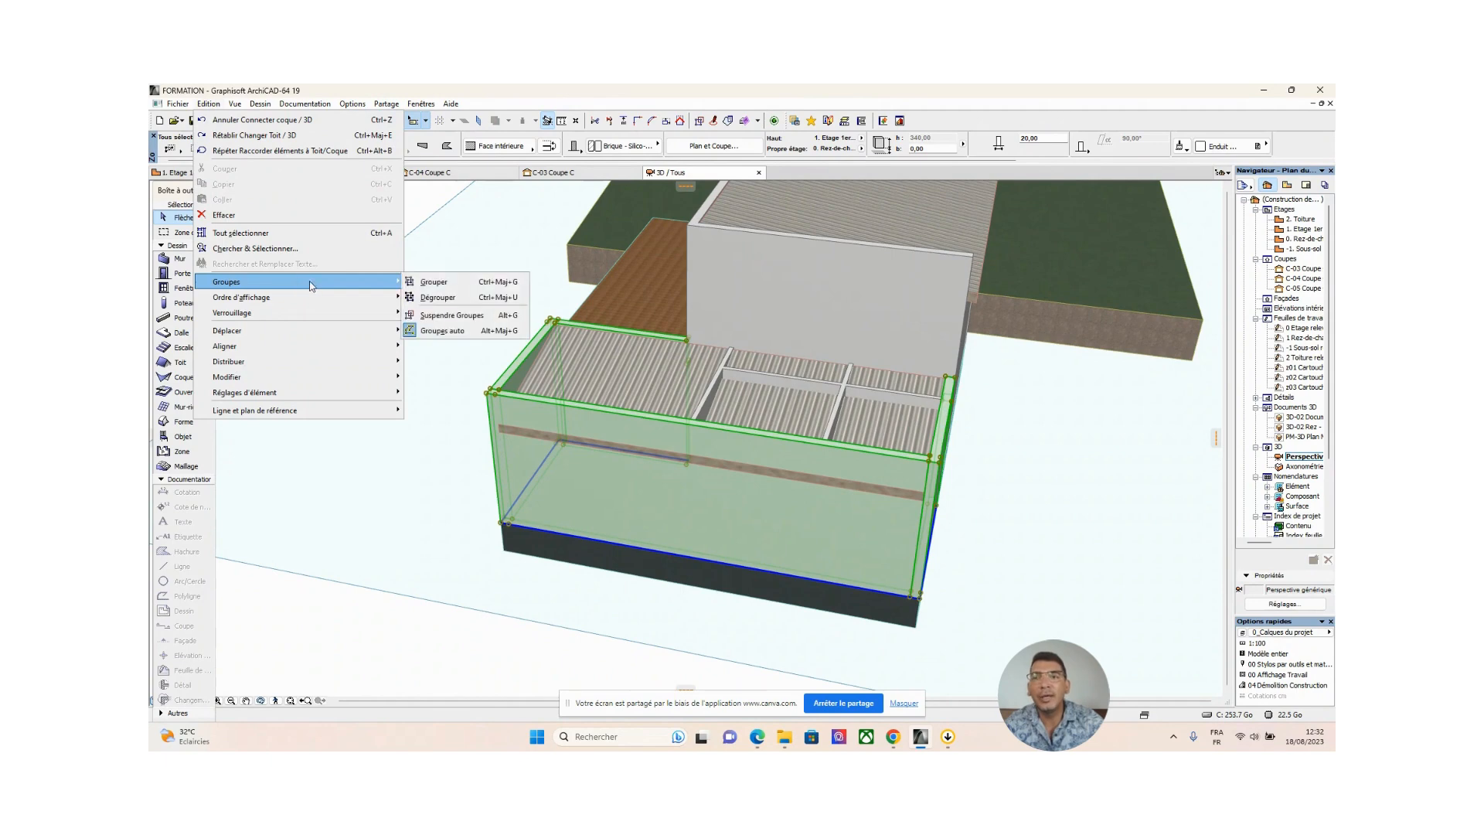
left_click(437, 298)
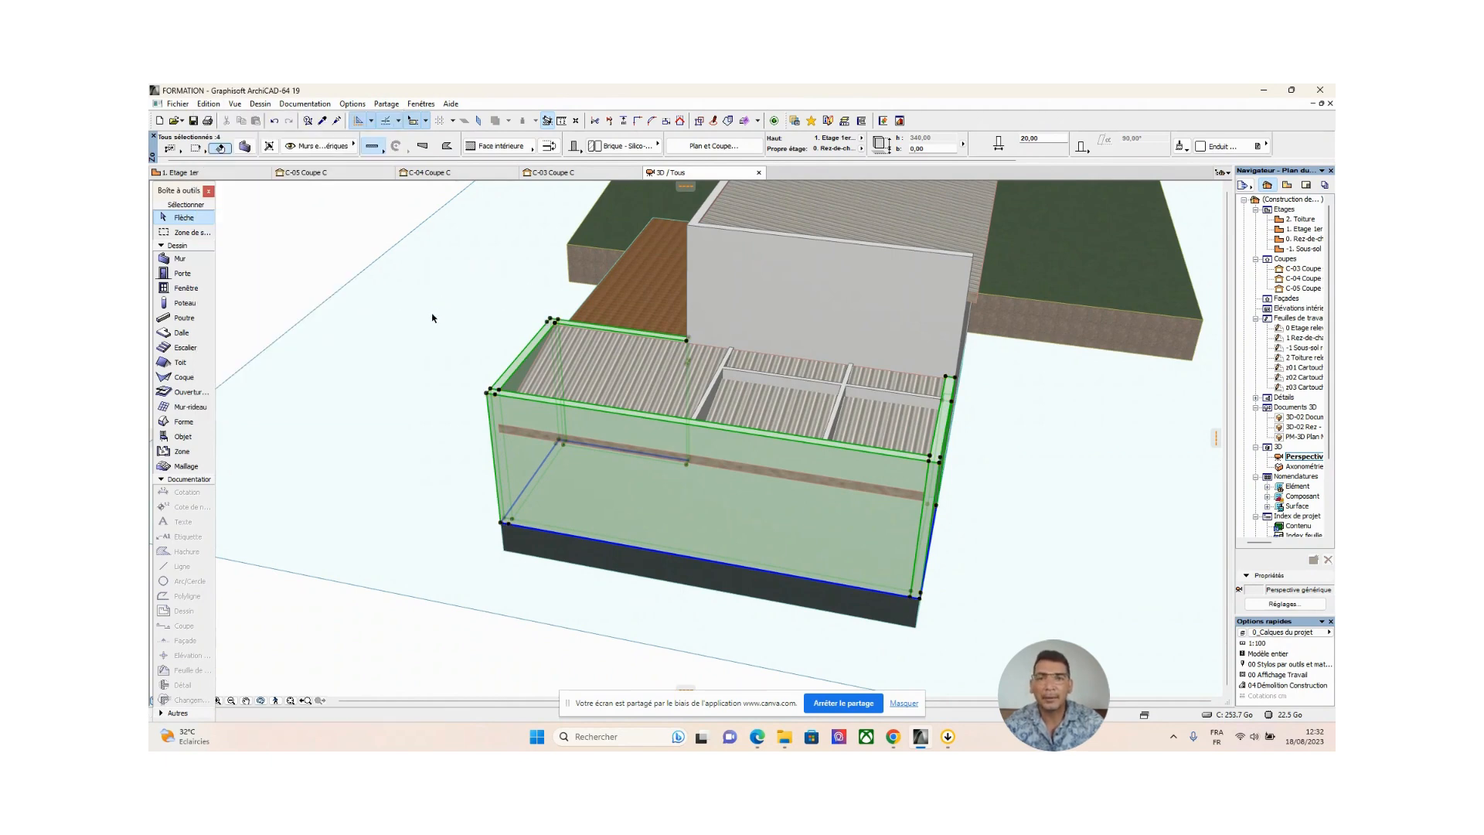
left_click(310, 261)
middle_click_drag(311, 261, 783, 473, "shift")
left_click(625, 463)
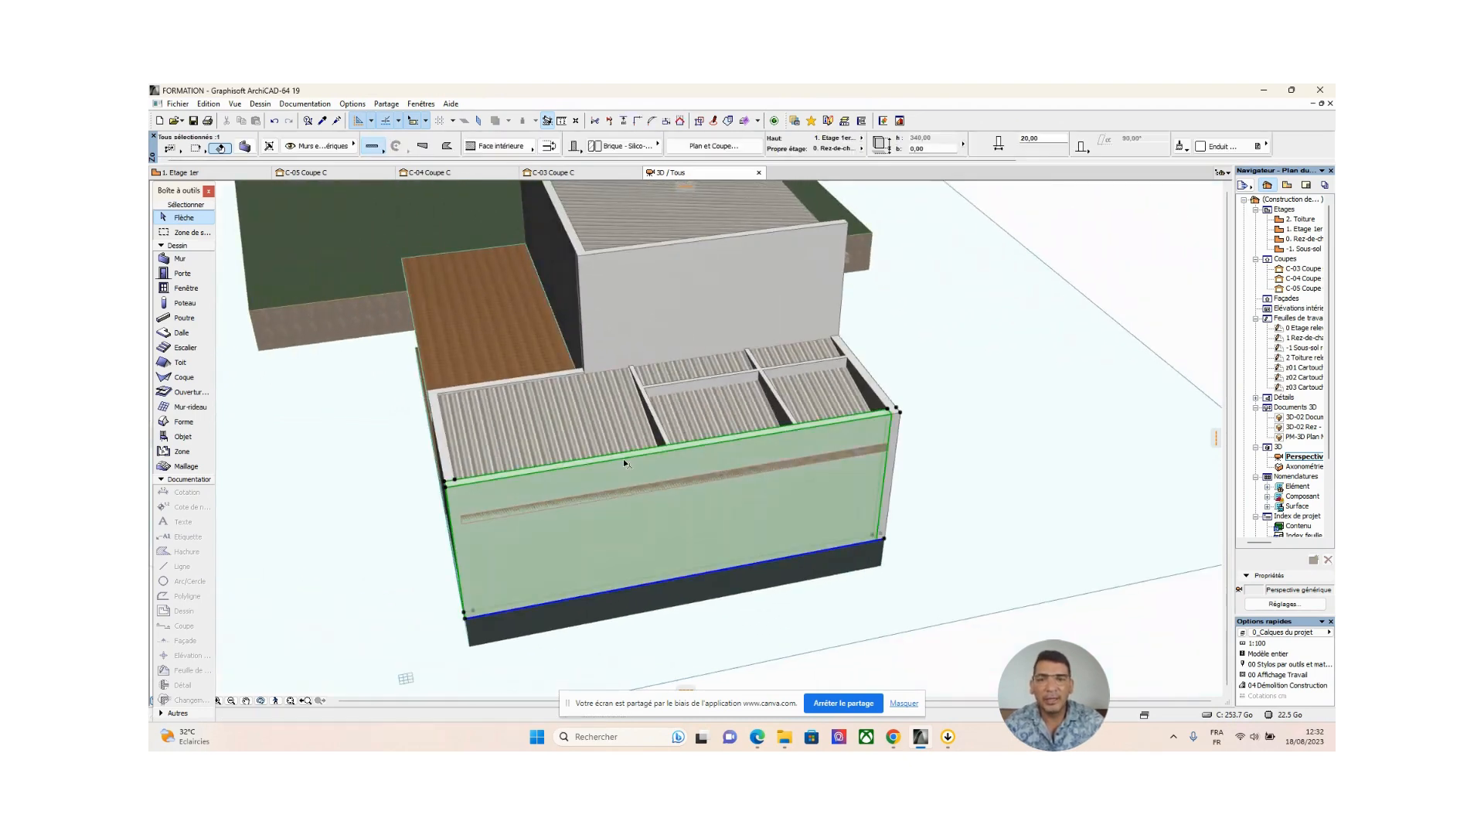
left_click(659, 432, "shift")
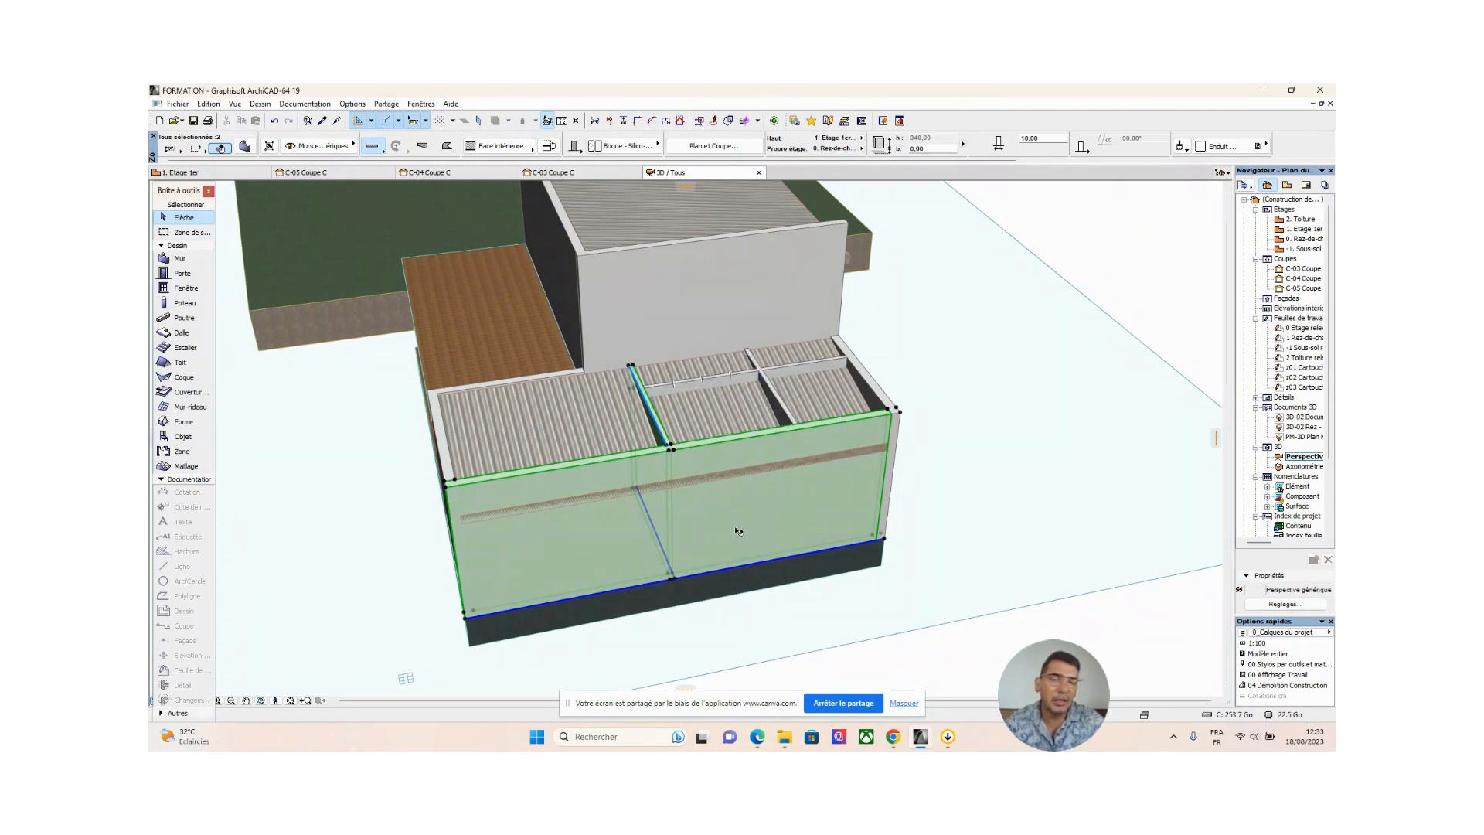
middle_click_drag(732, 443, 762, 405, "shift")
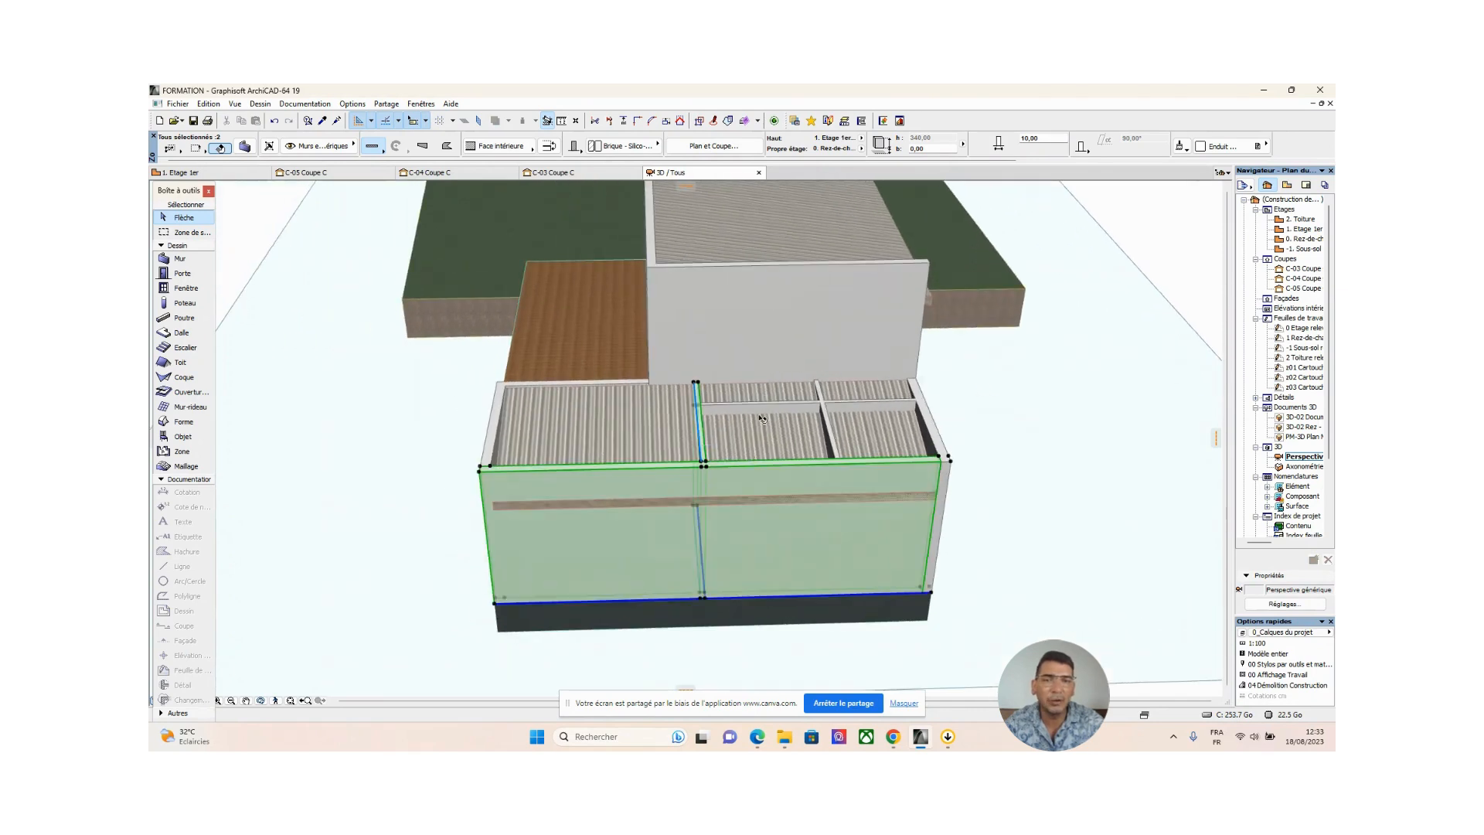
left_click(762, 406, "shift")
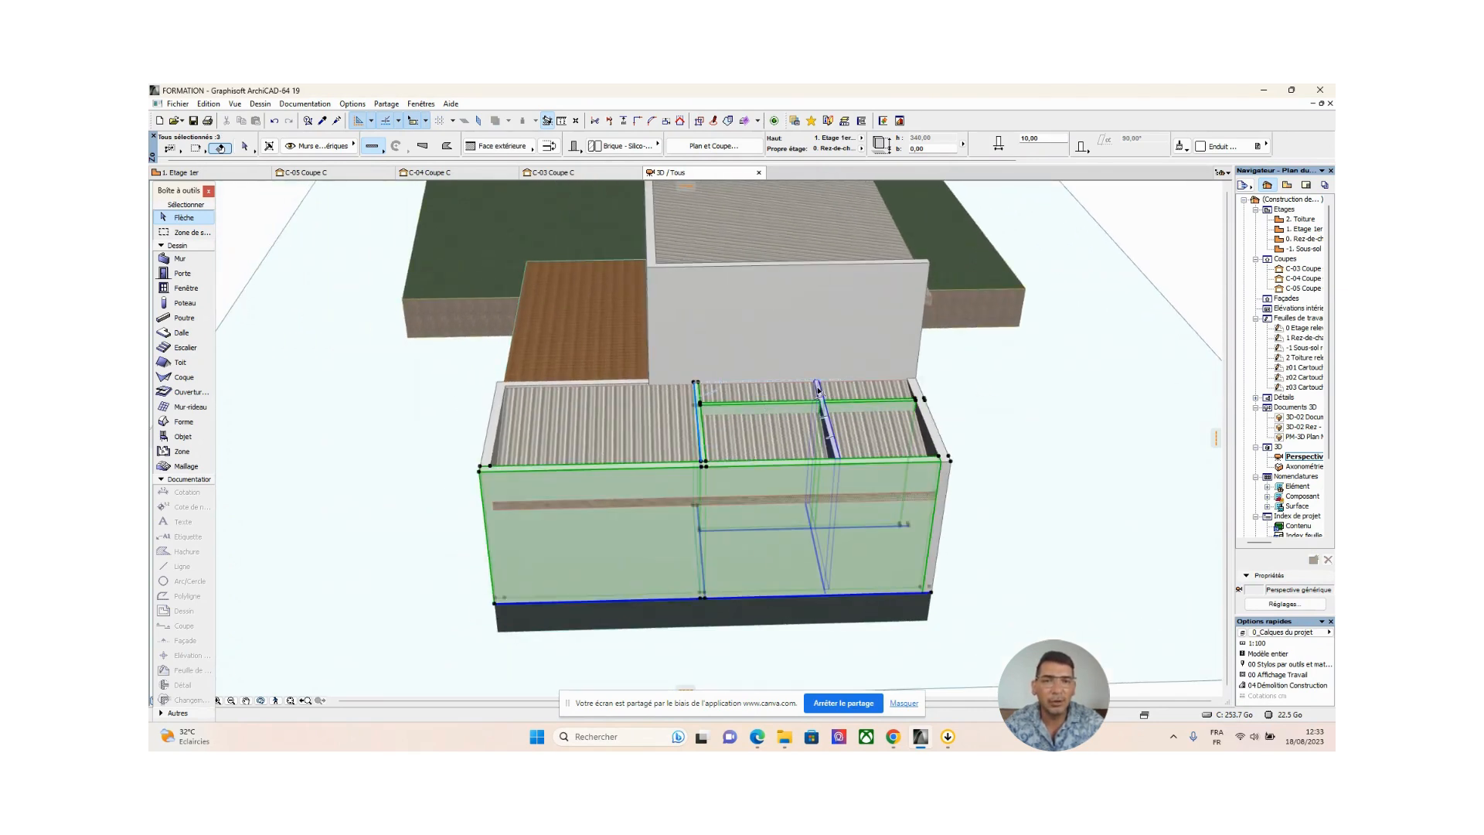
left_click(1064, 365)
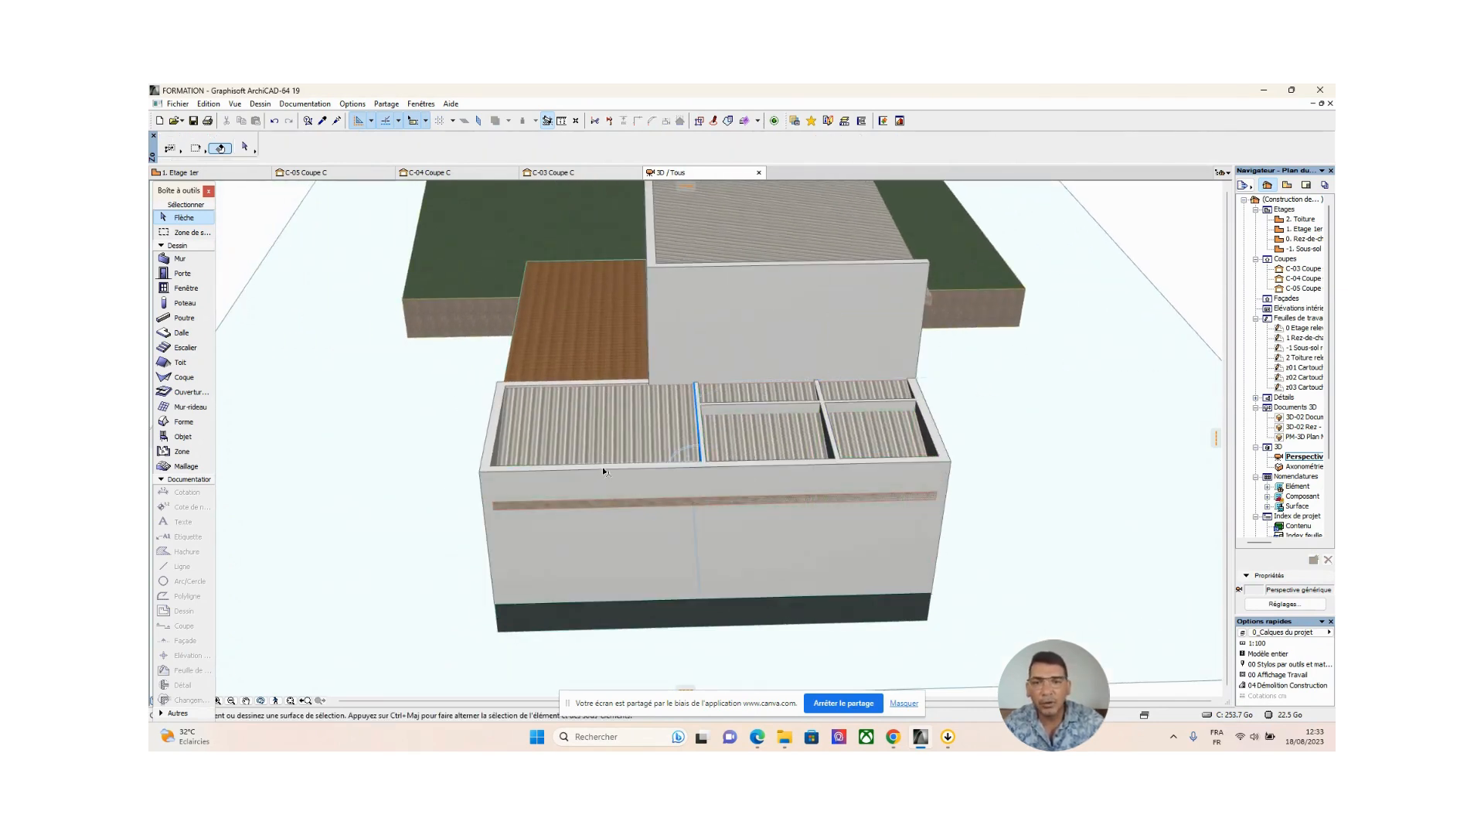
Trim the lower volume's long low-edge wall and three interior partitions to its single-slope roof, using the roofs and shells of the current selection
left_click(605, 471)
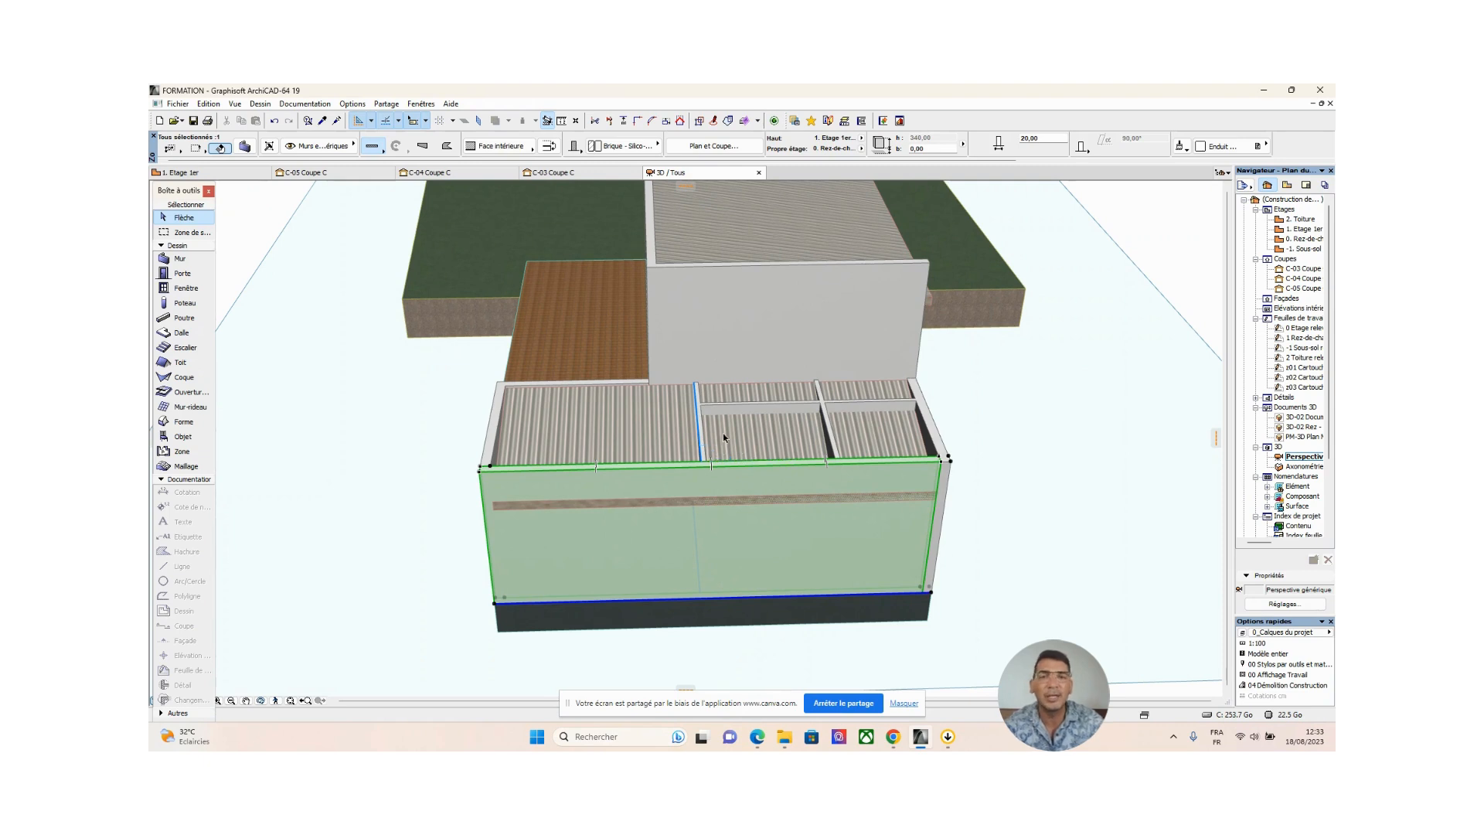
middle_click_drag(747, 457, 688, 467, "shift")
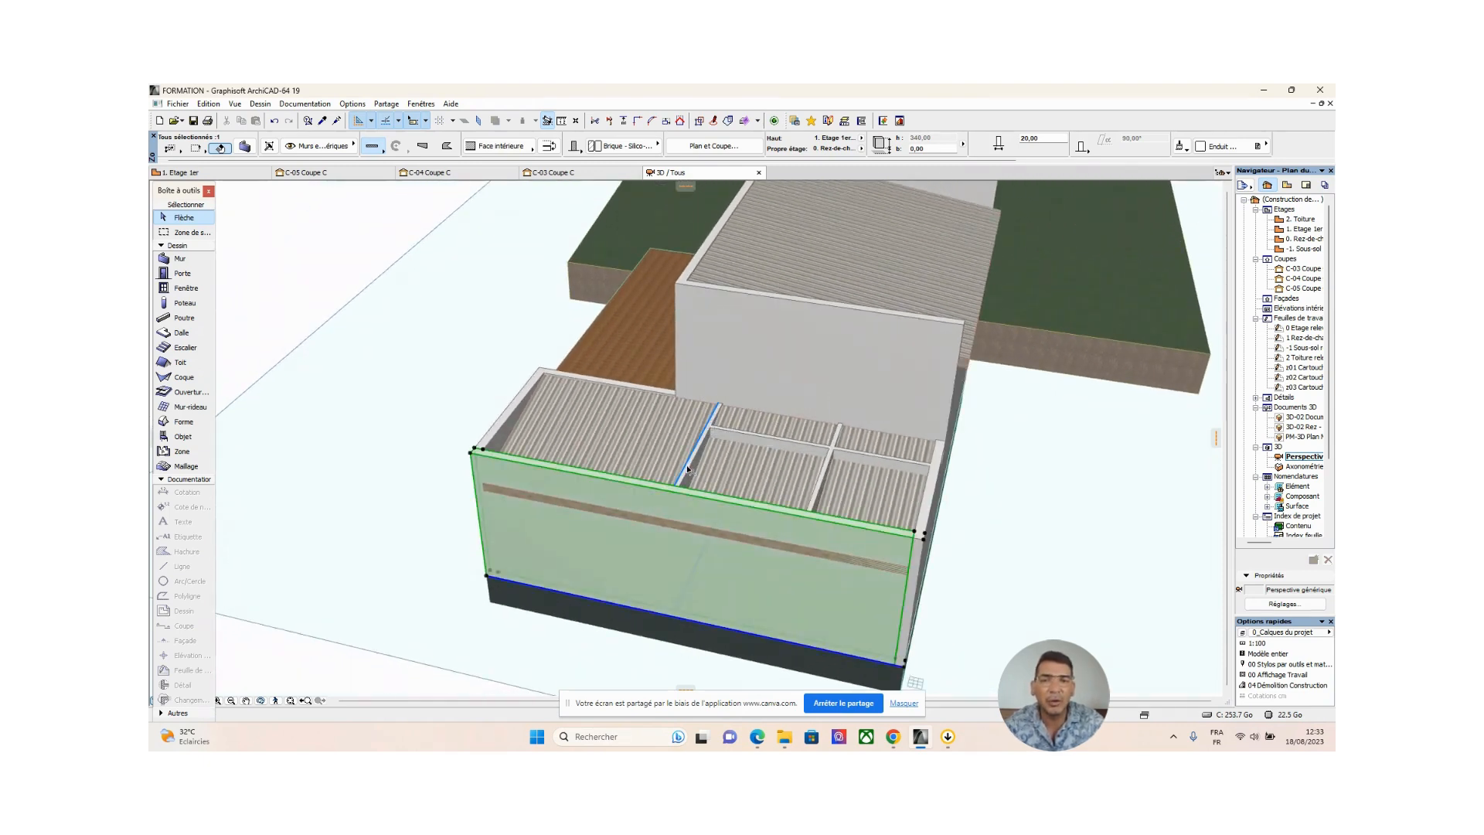
middle_click_drag(687, 468, 693, 479, "shift")
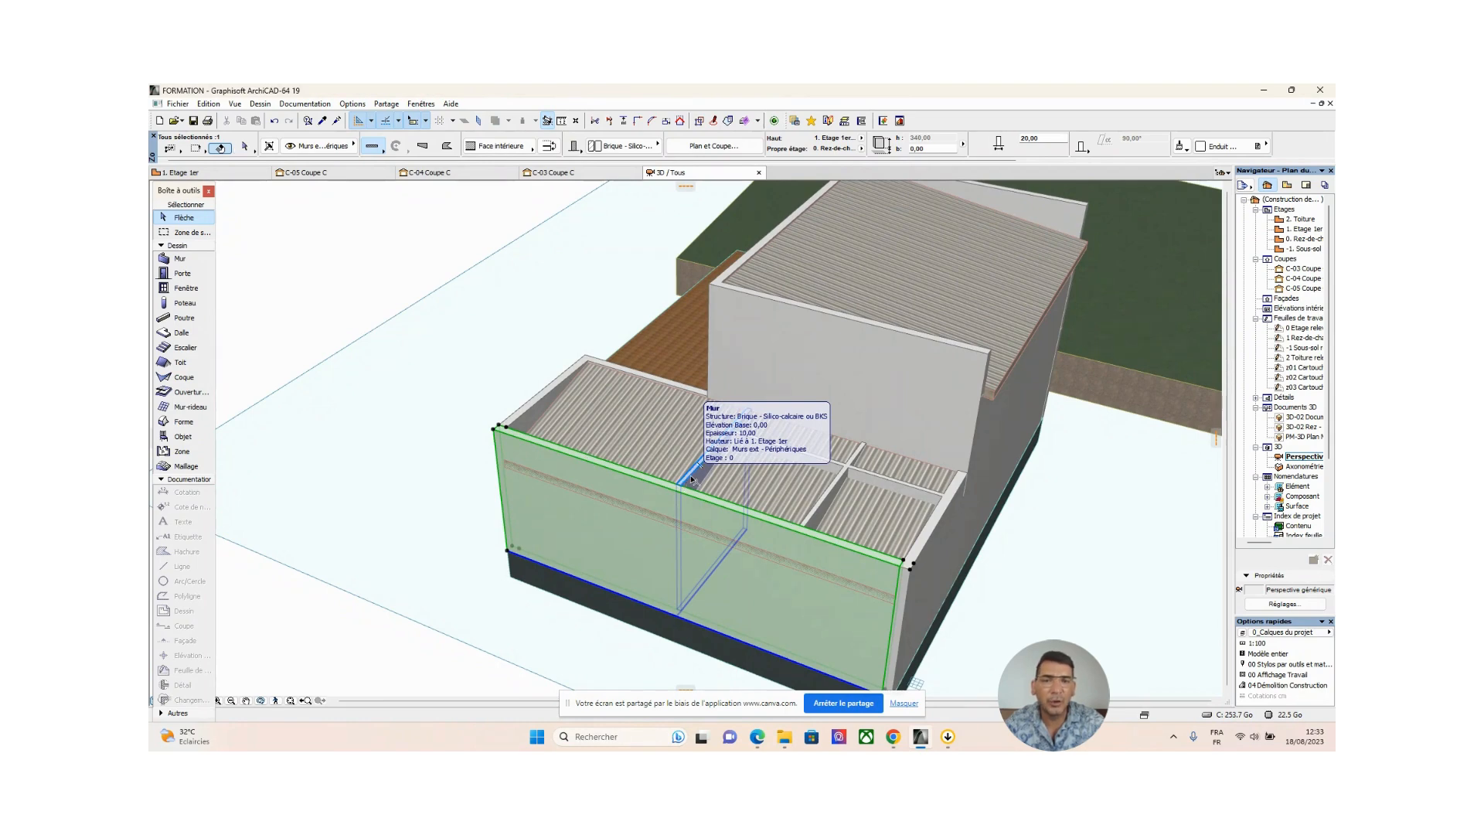
left_click(694, 480, "shift")
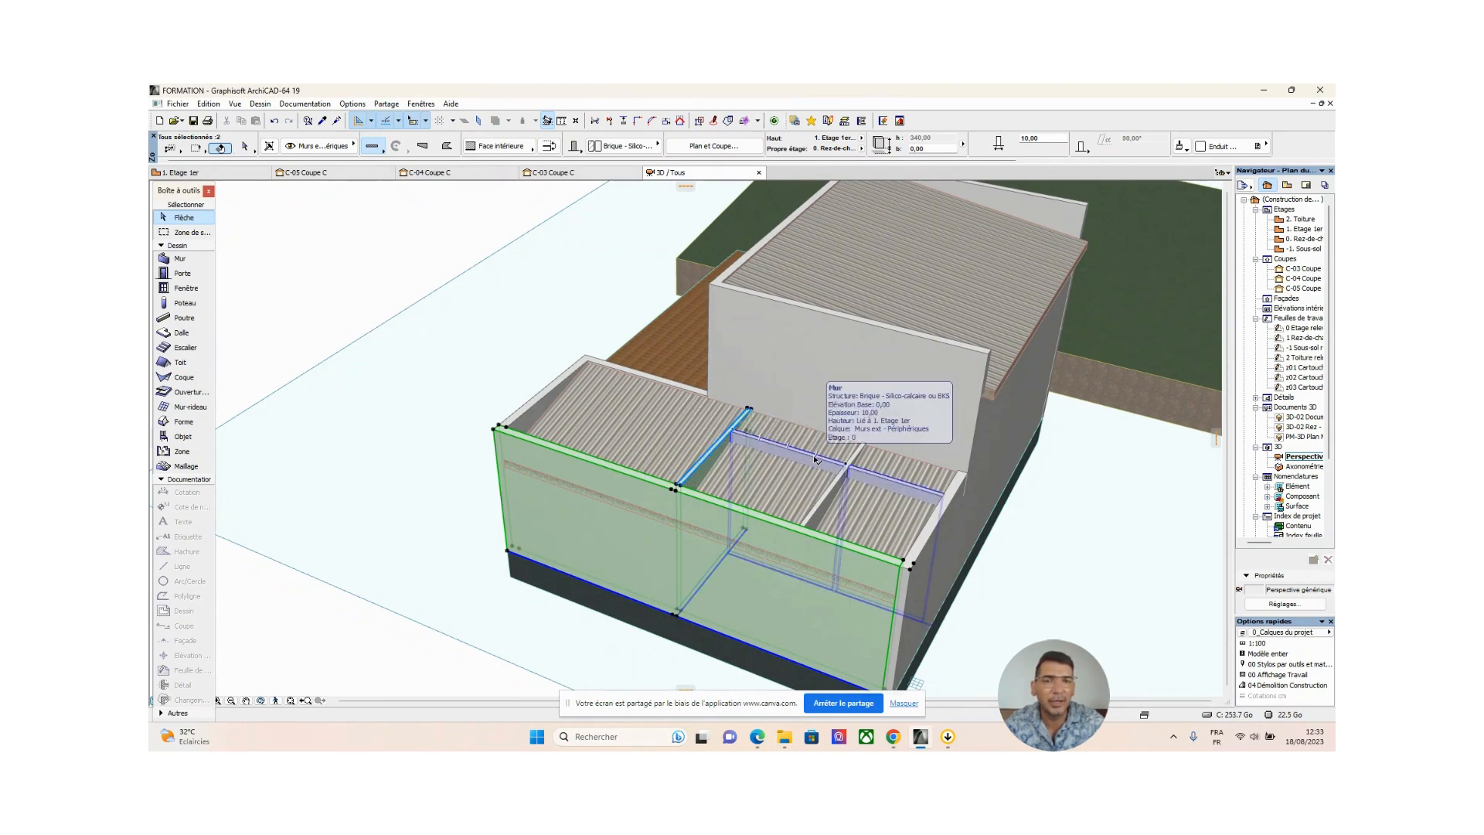
left_click(817, 463, "shift")
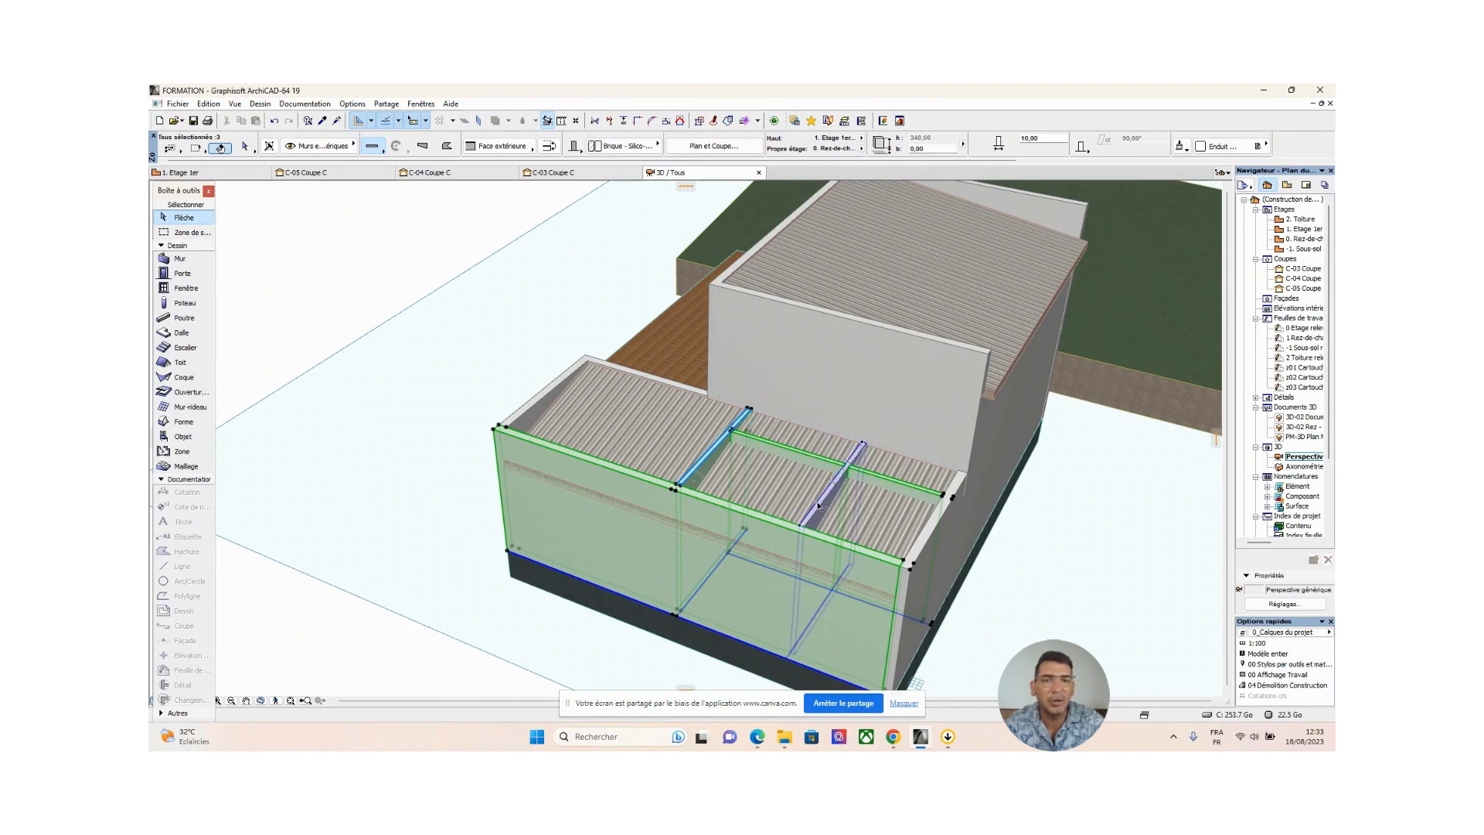
left_click(819, 501, "shift")
middle_click_drag(820, 501, 918, 514, "shift")
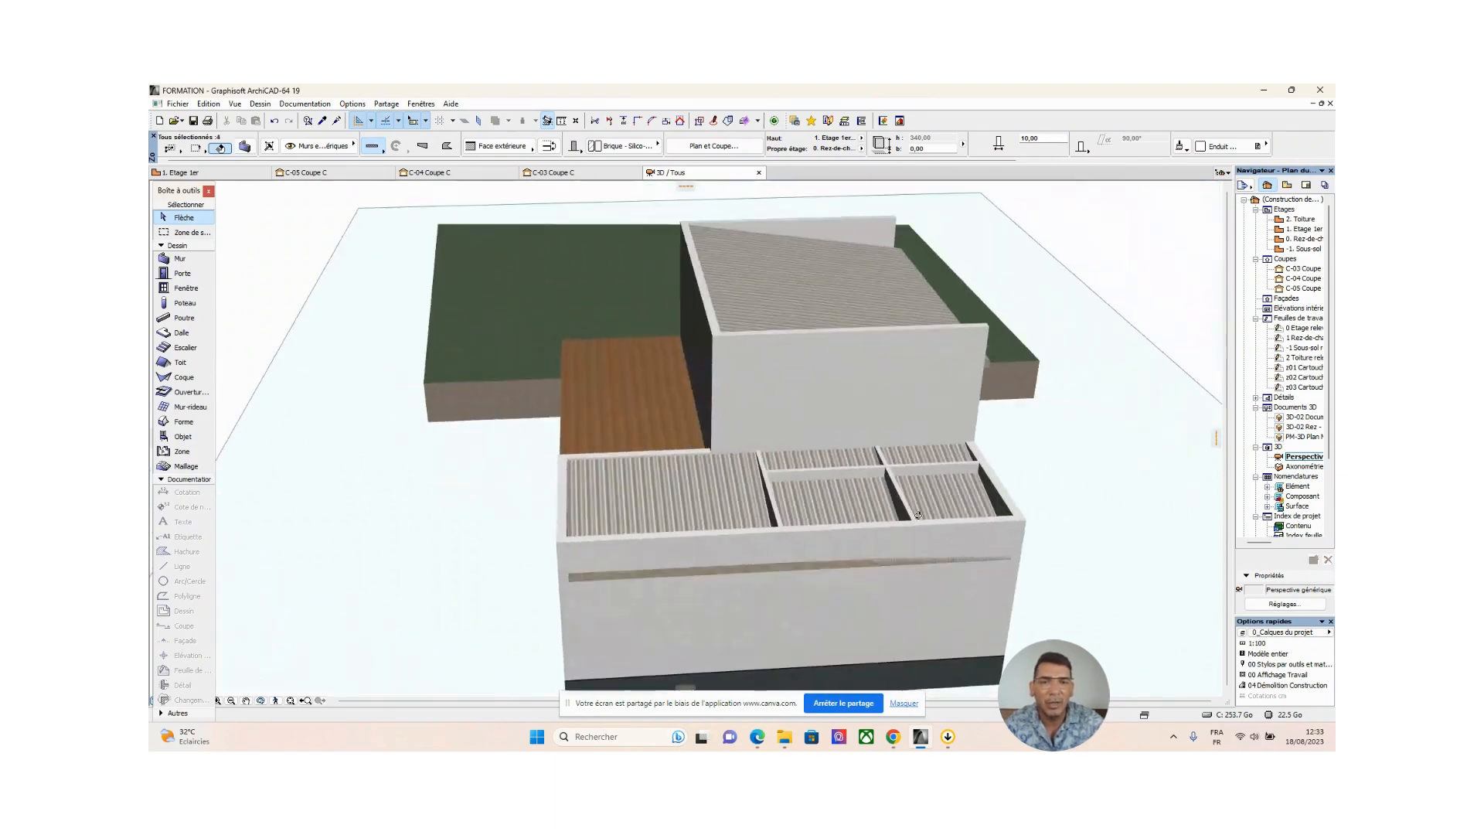
left_click(715, 500, "shift")
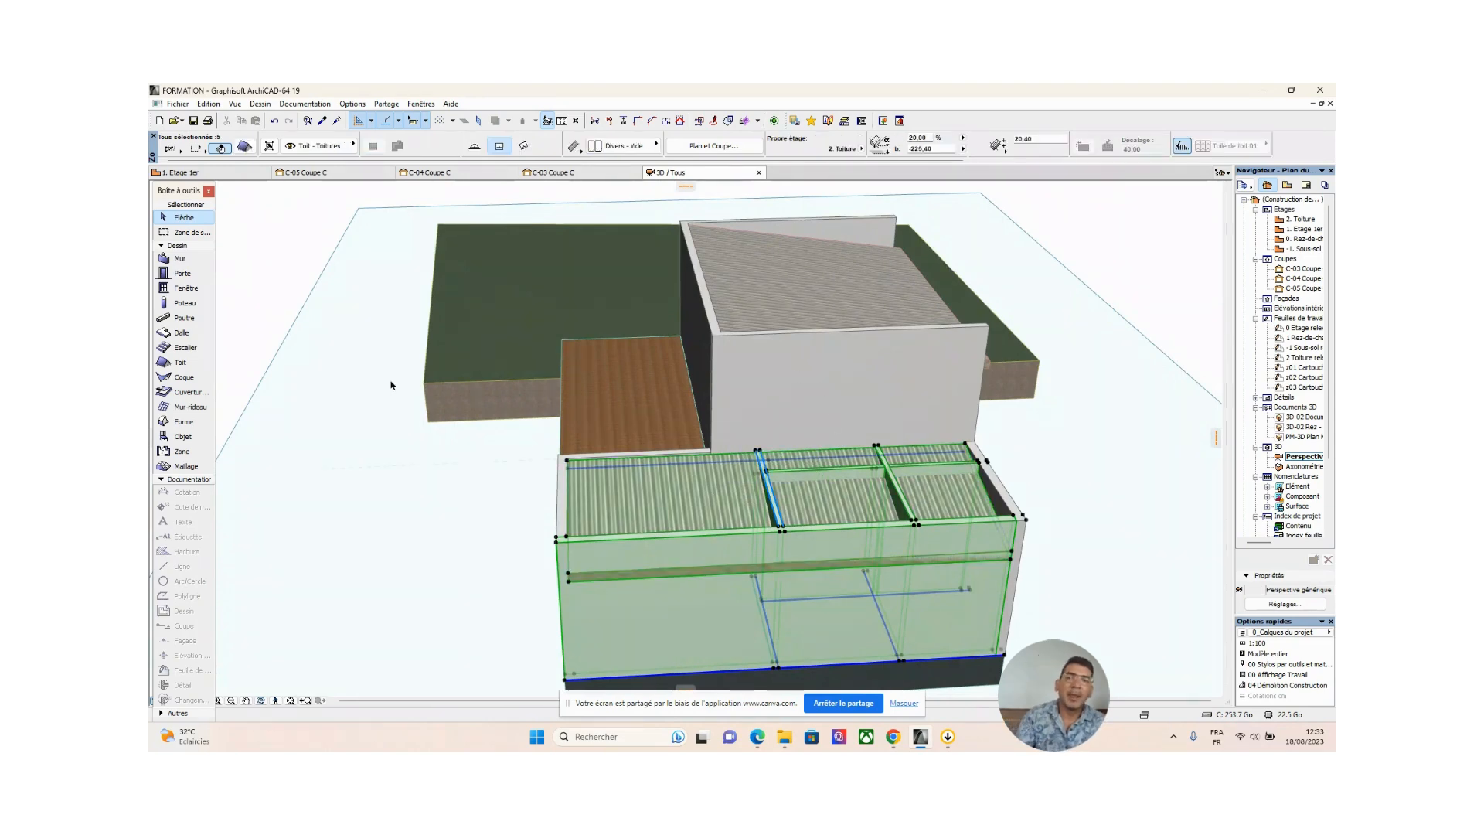
right_click(346, 373)
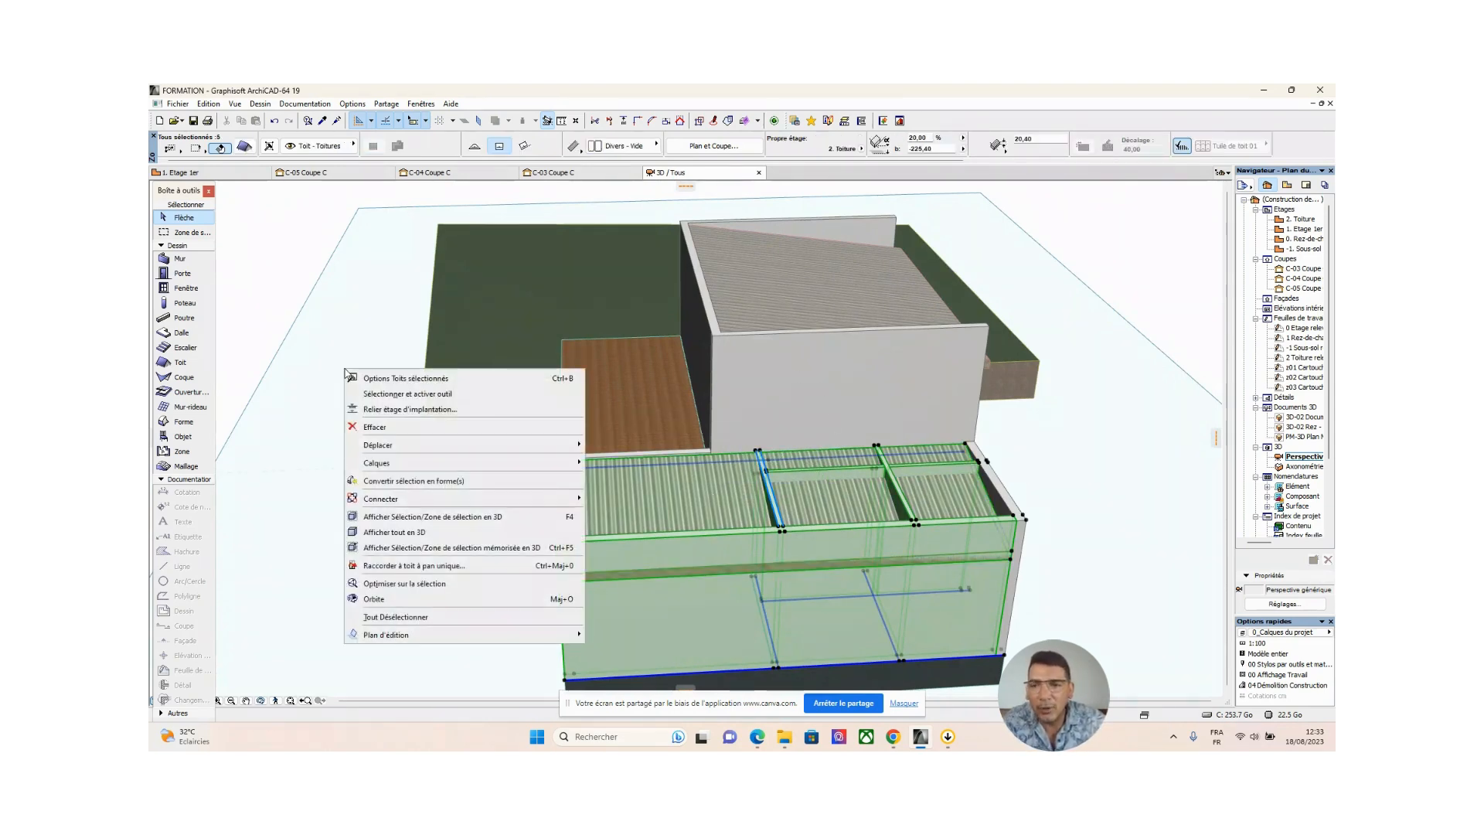
mouse_move(510, 502)
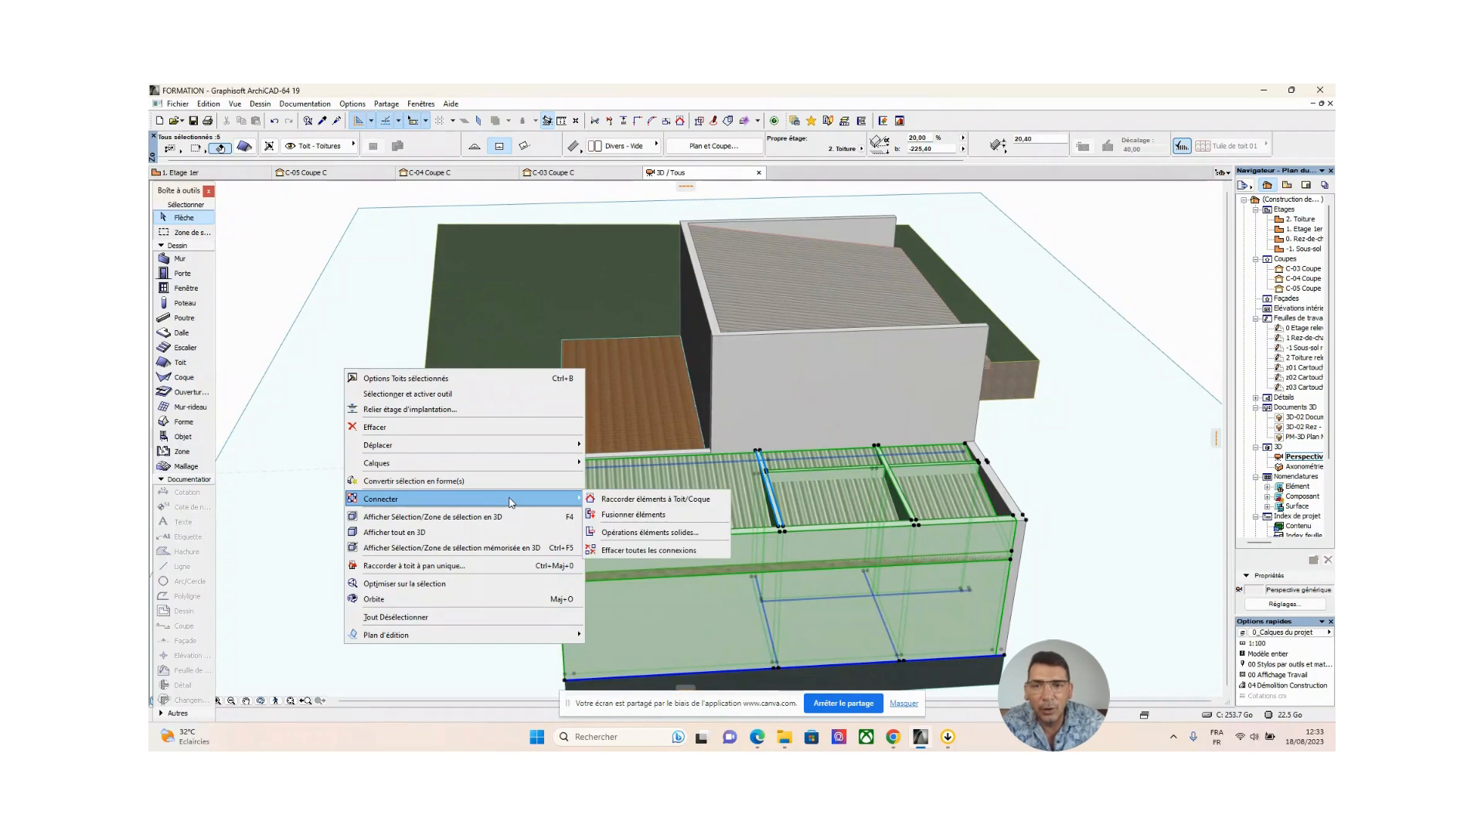
left_click(609, 501)
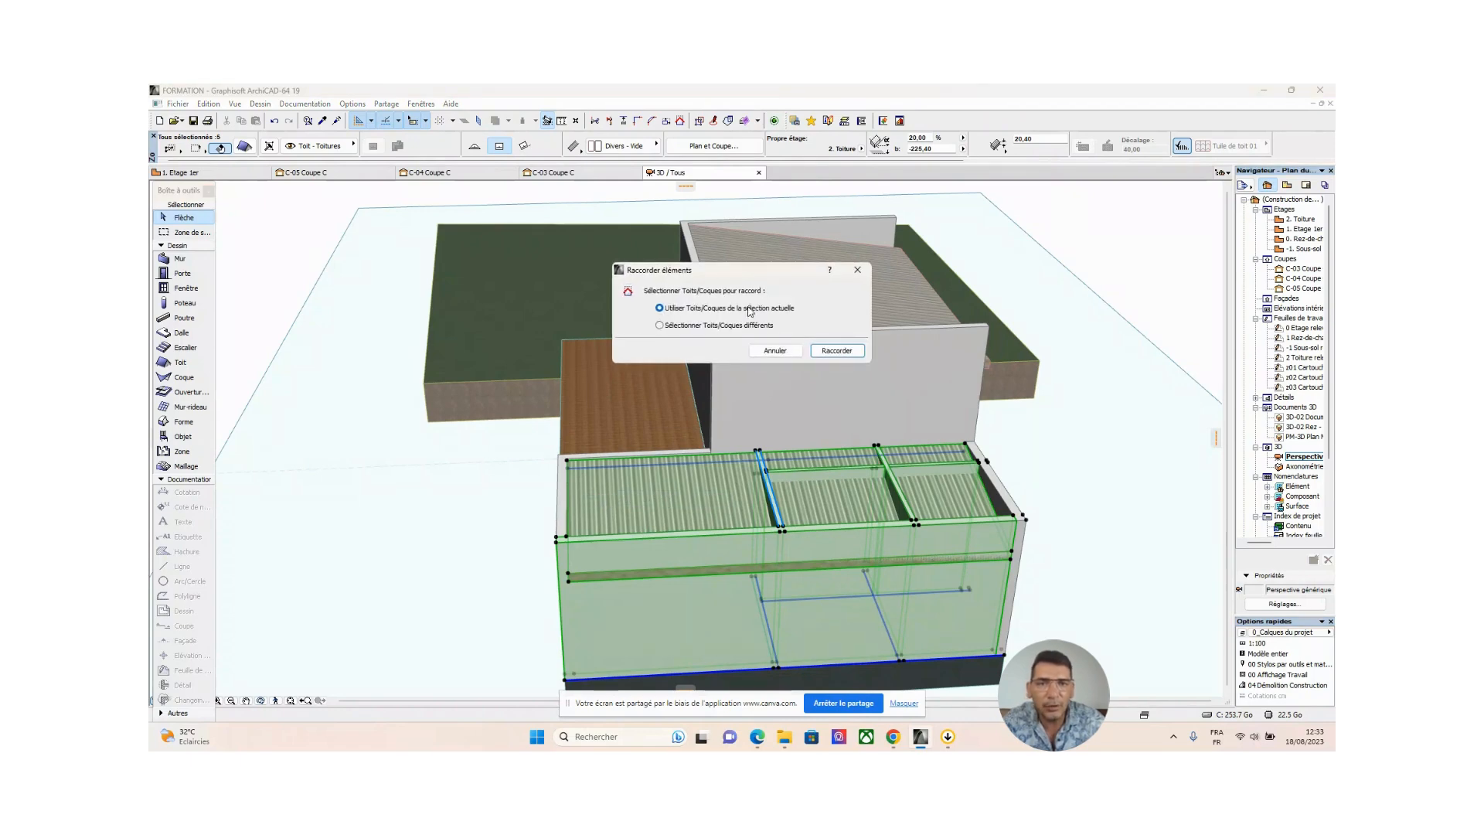
left_click(837, 351)
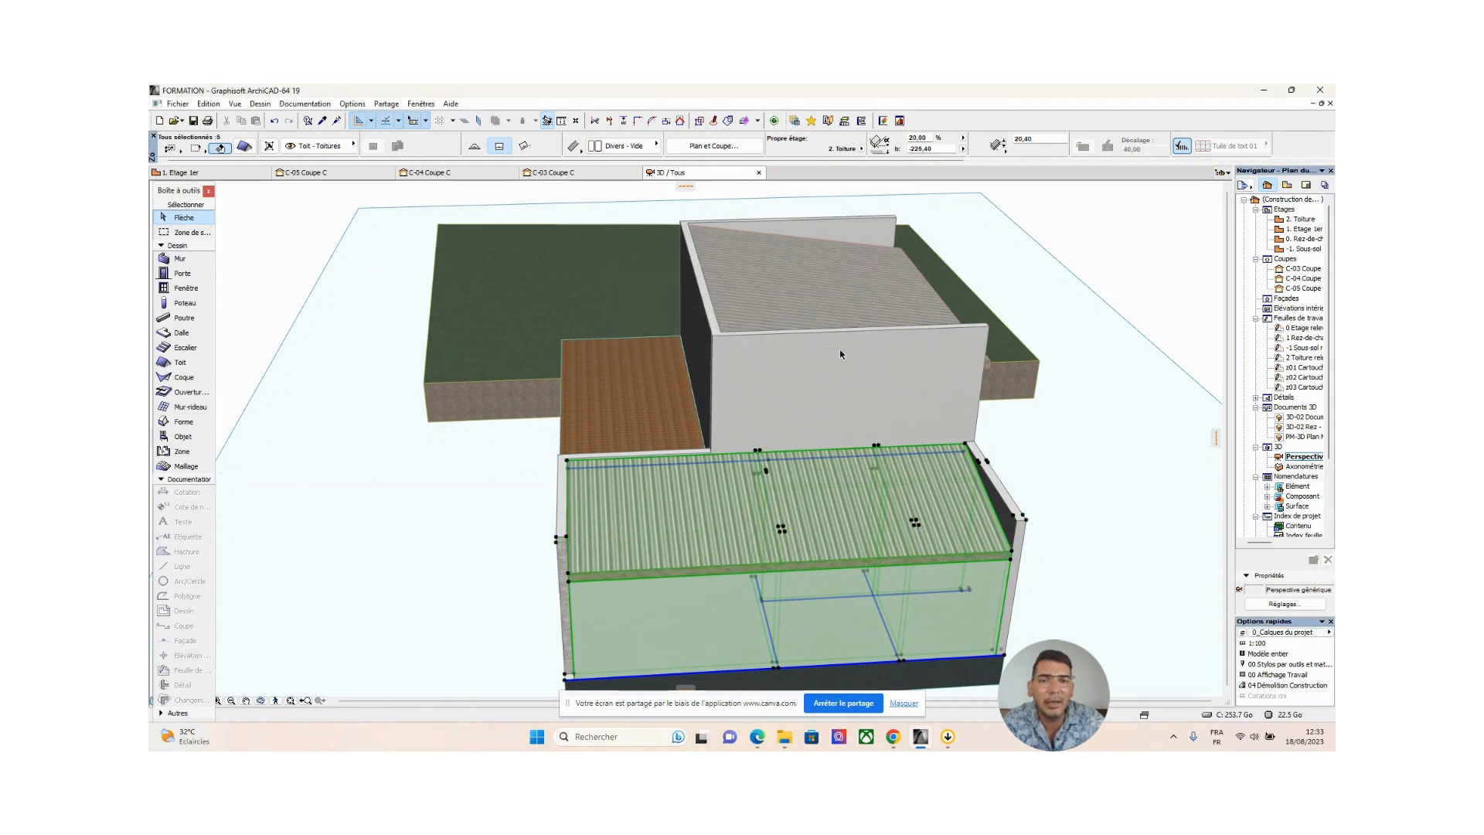
middle_click_drag(812, 533, 865, 429, "shift")
middle_click_drag(616, 567, 914, 540, "shift")
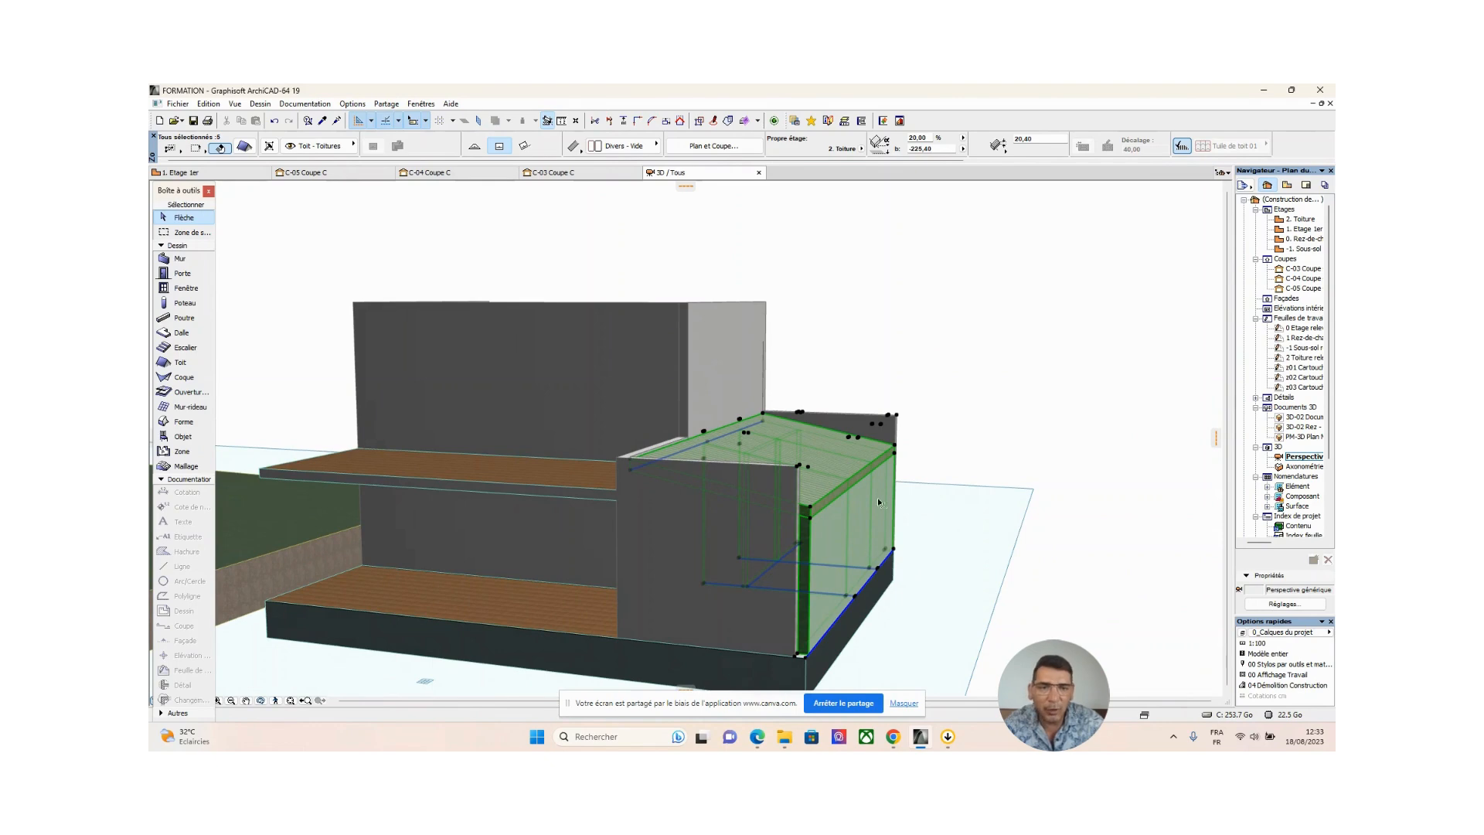
middle_click_drag(866, 518, 623, 533, "shift")
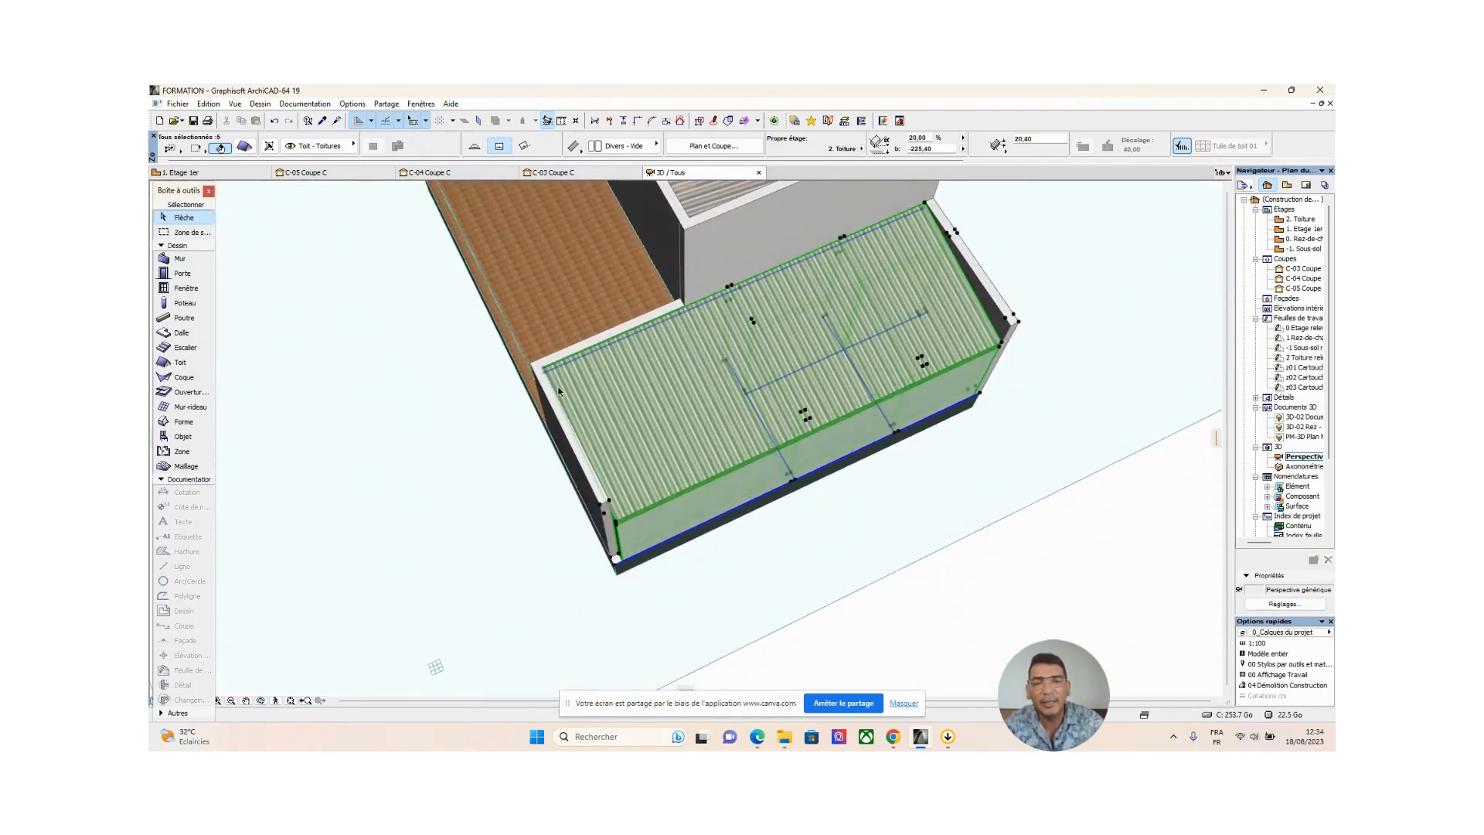
In the Rez-de-chaussée plan, shorten the lower volume's long low-edge wall at its upper corner by stretching its reference line to 919,99
left_click(464, 488)
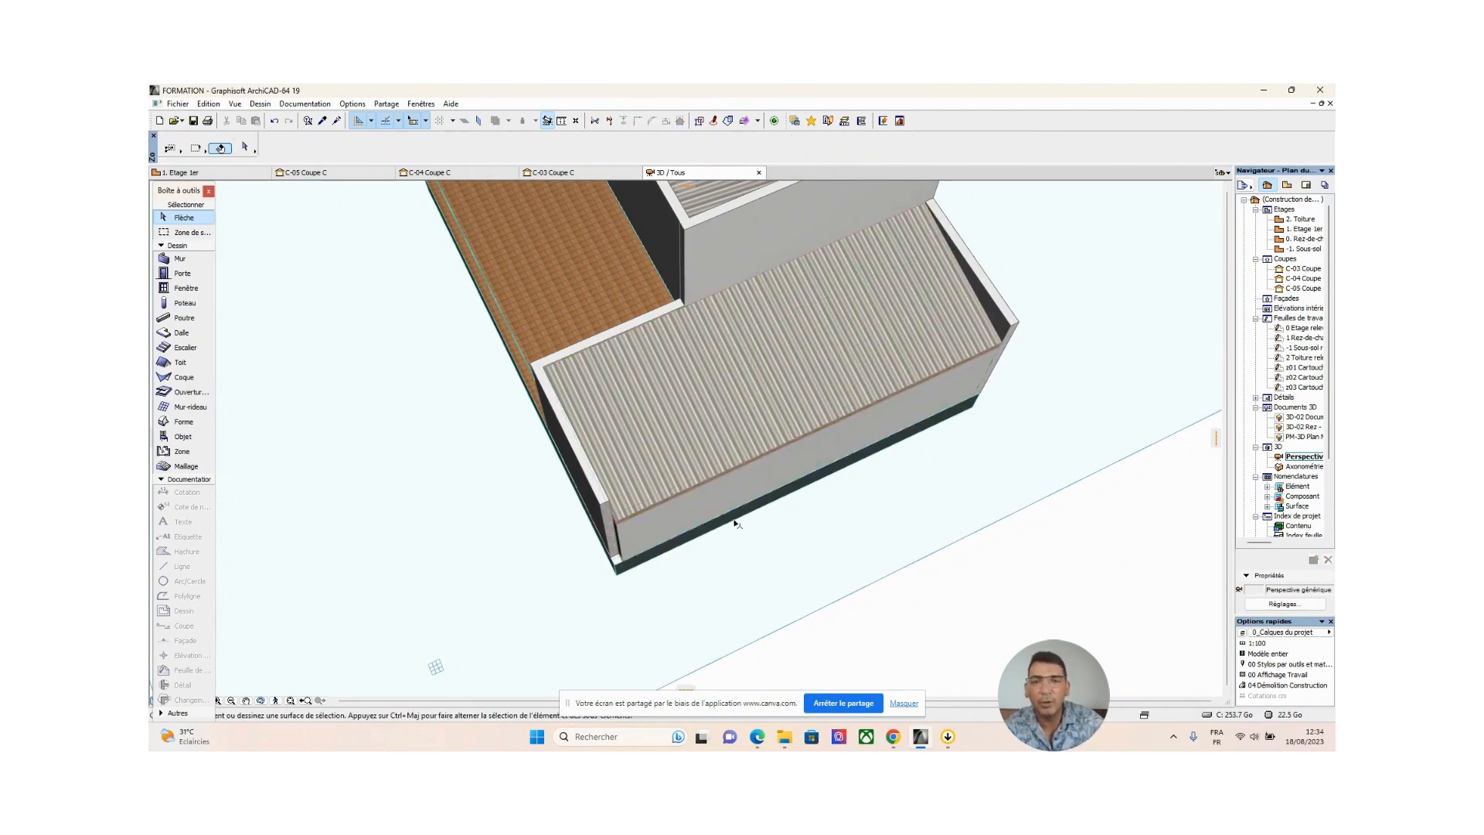
double_click(1302, 229)
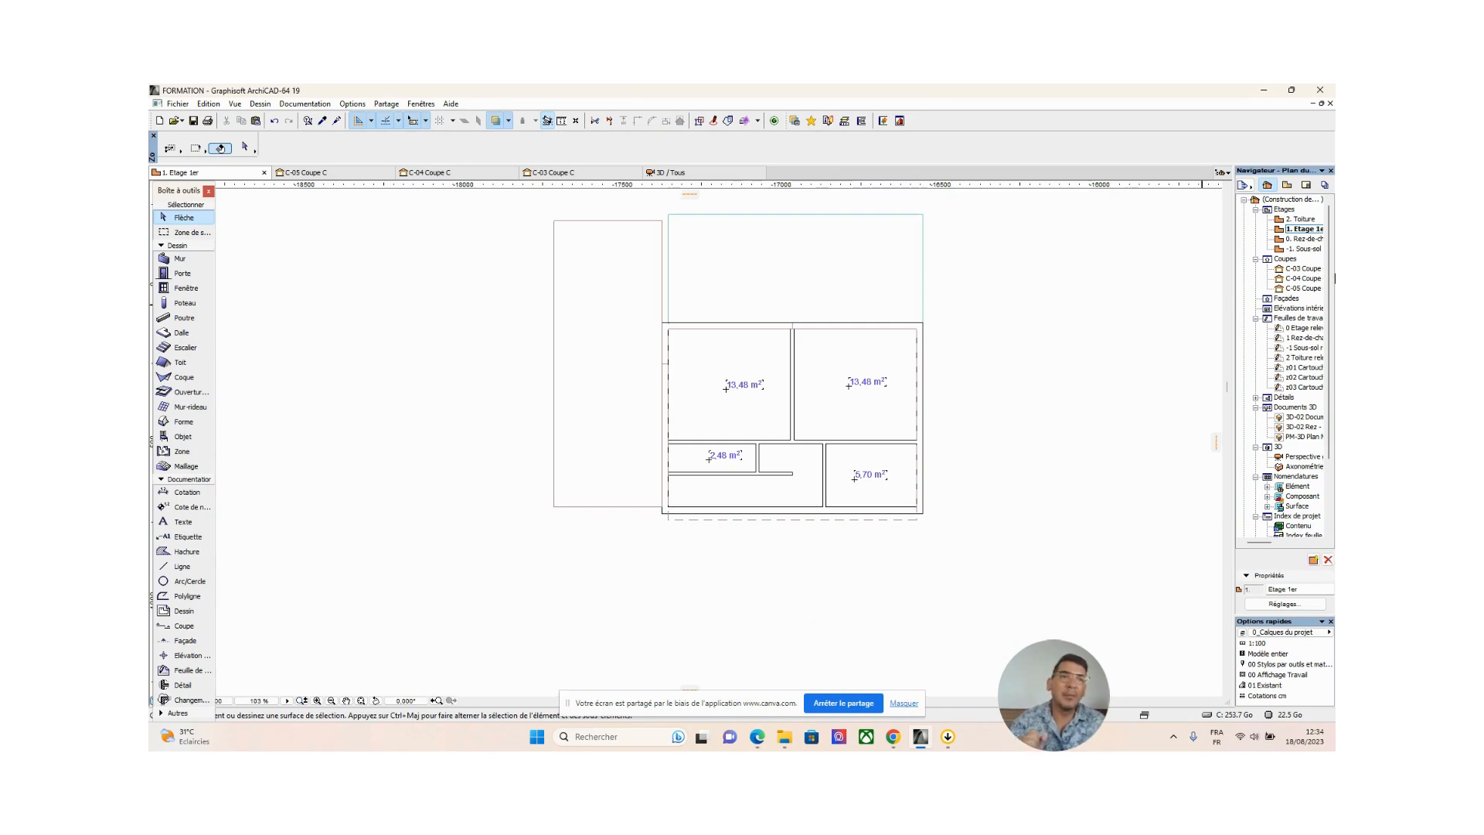
double_click(1305, 239)
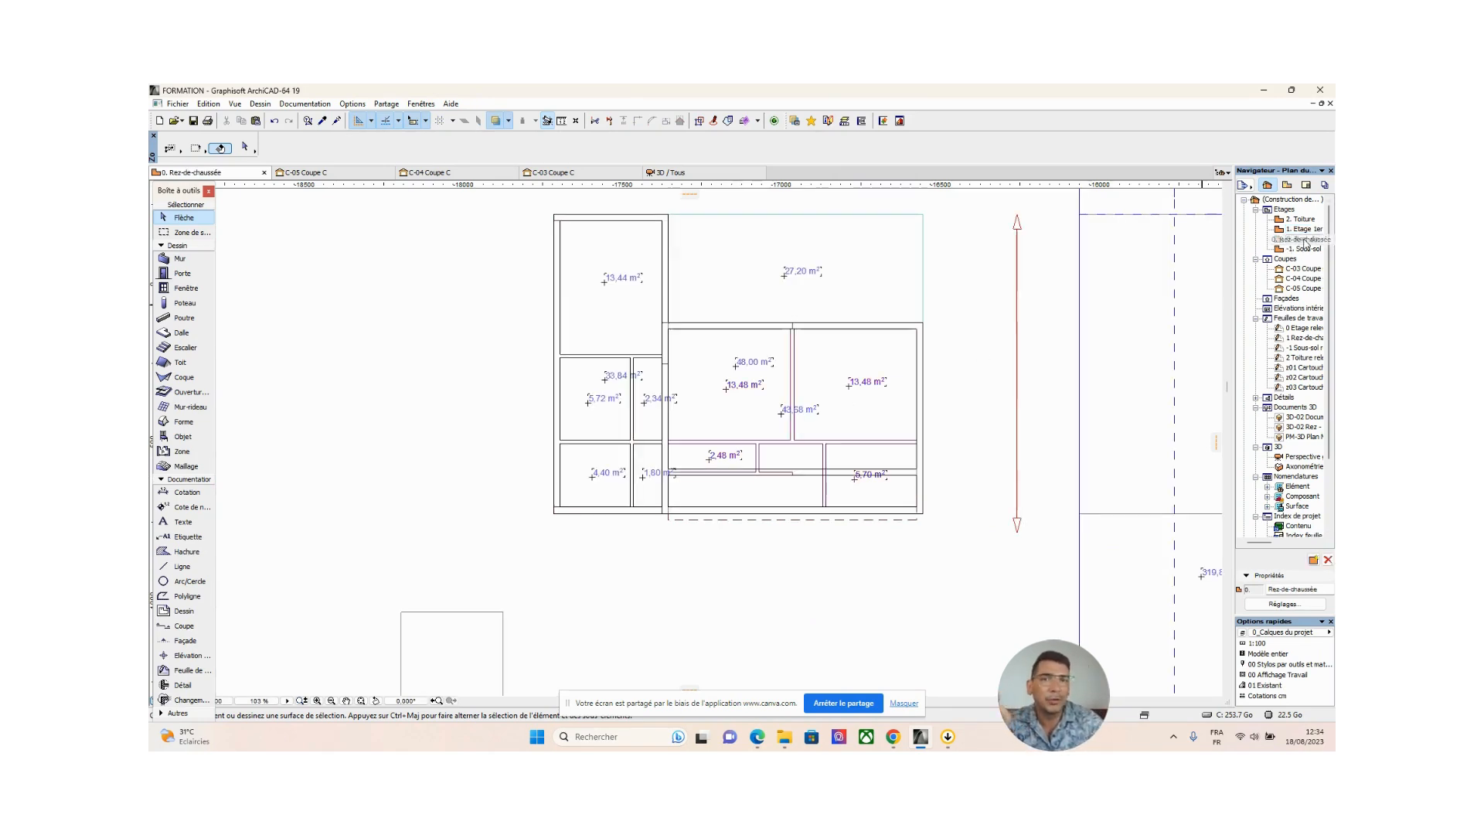
left_click(560, 293)
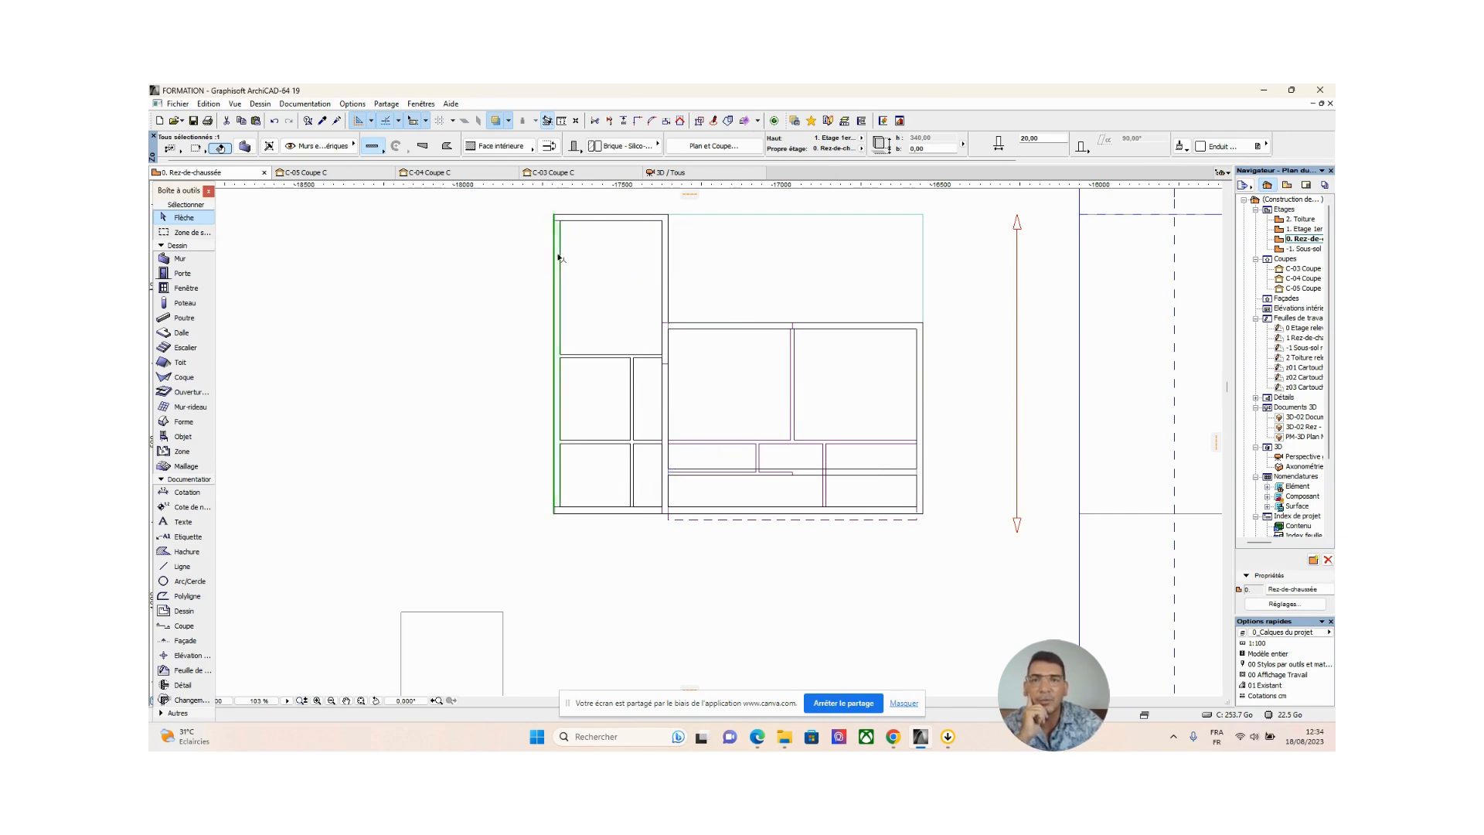
scroll(557, 231, "up", 4)
scroll(579, 360, "up", 5)
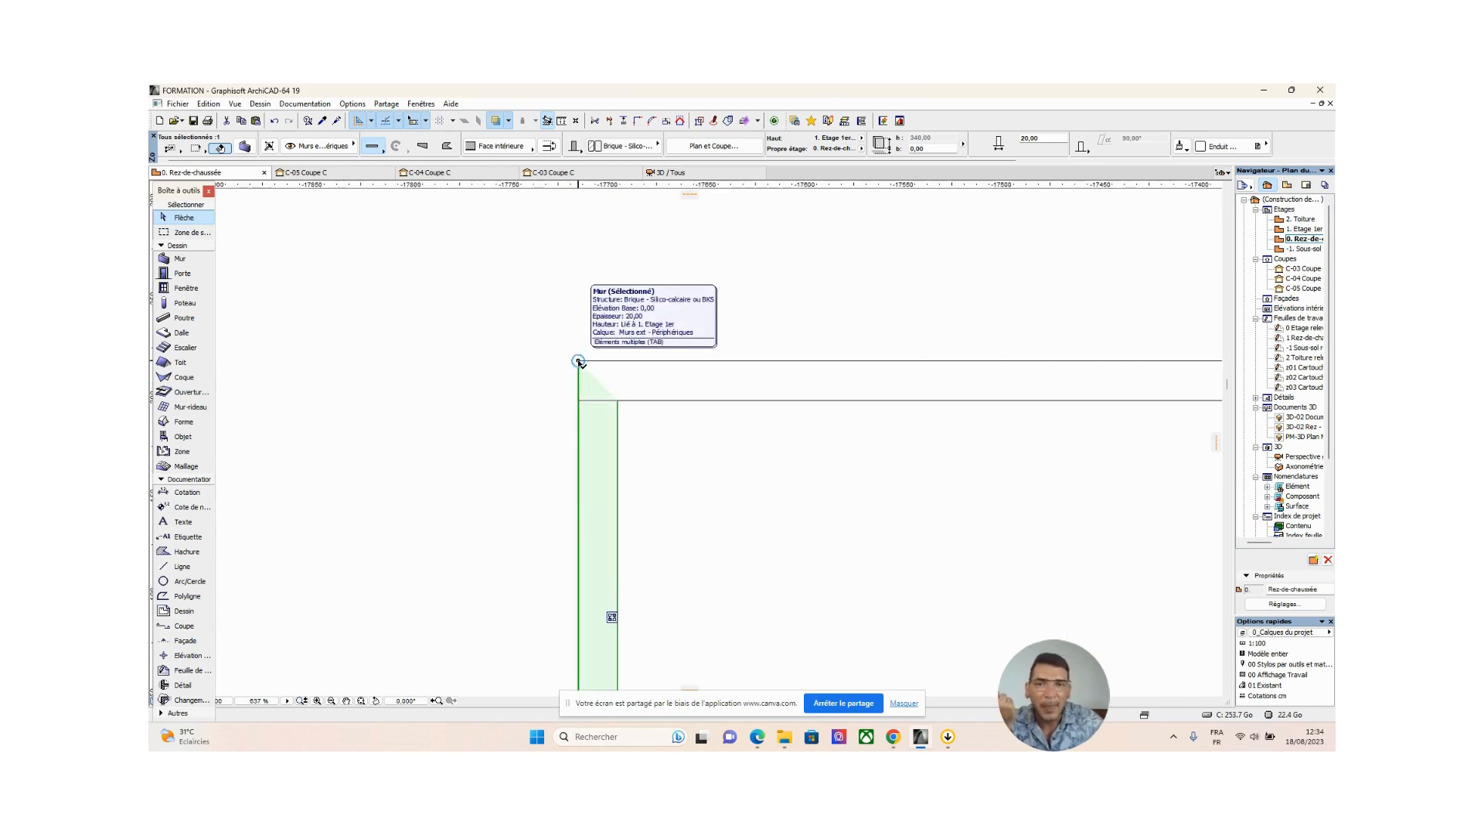
left_click(696, 365)
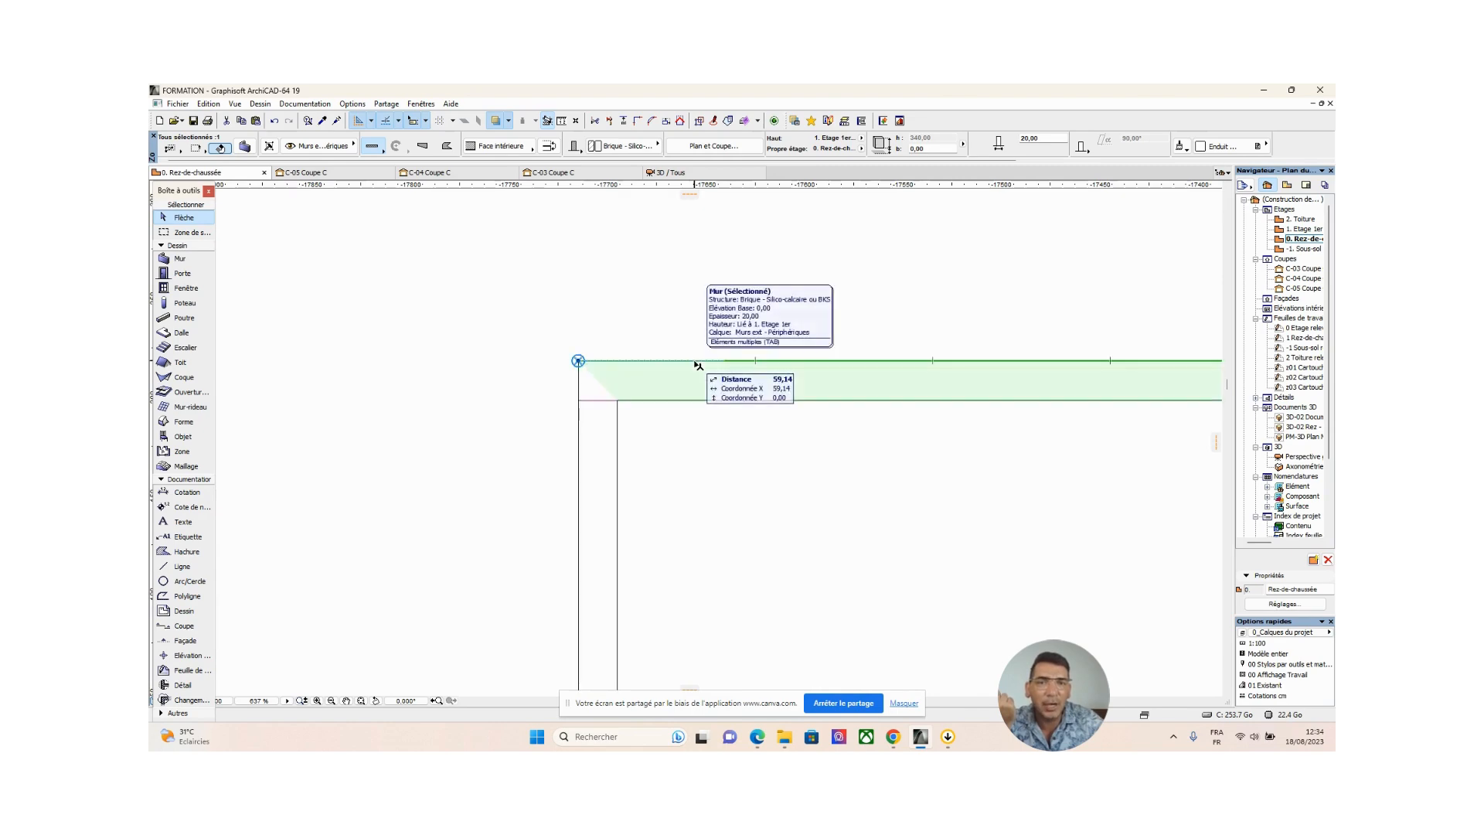
left_click(616, 483)
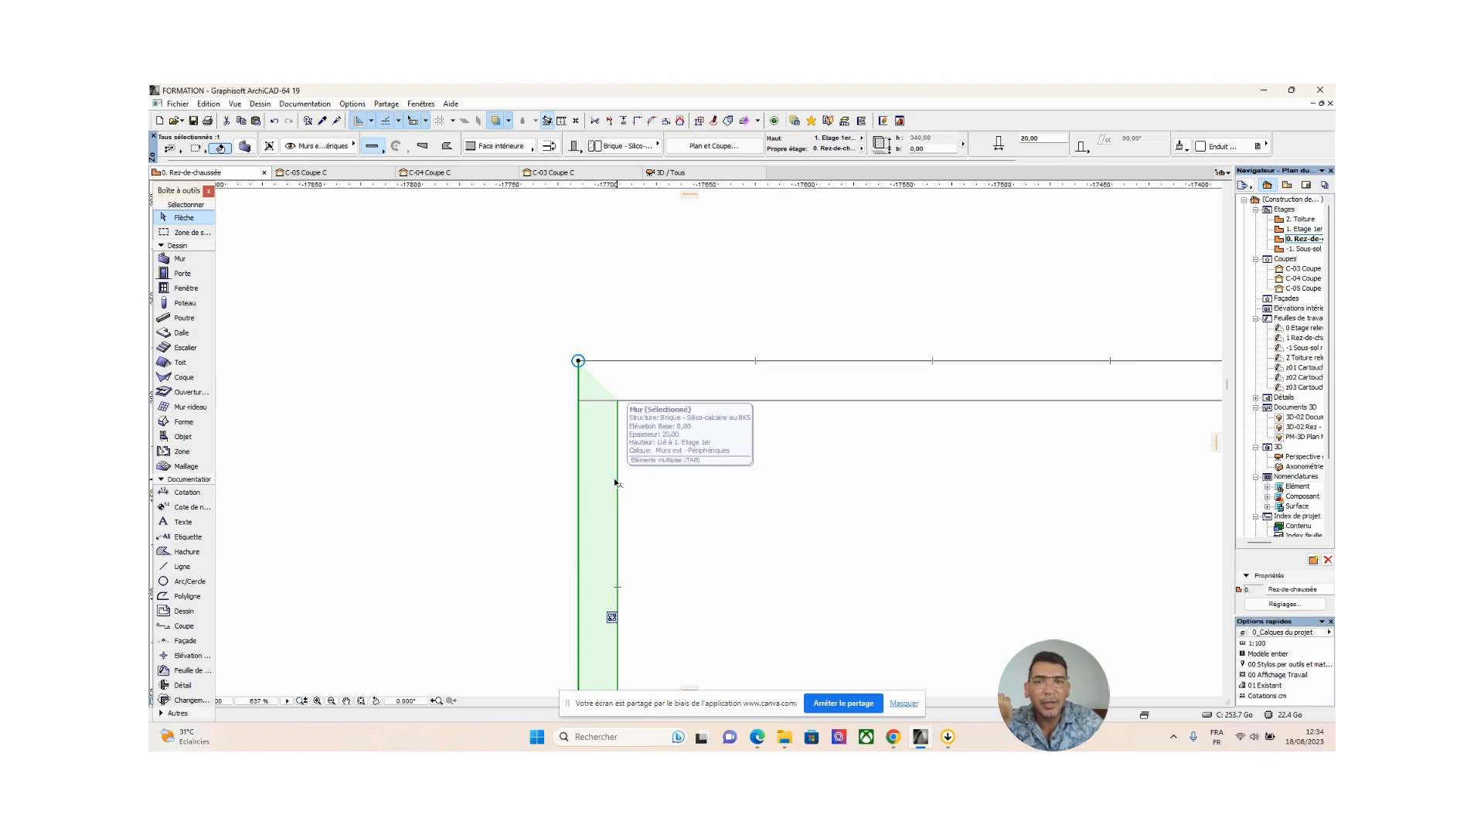
left_click(578, 361)
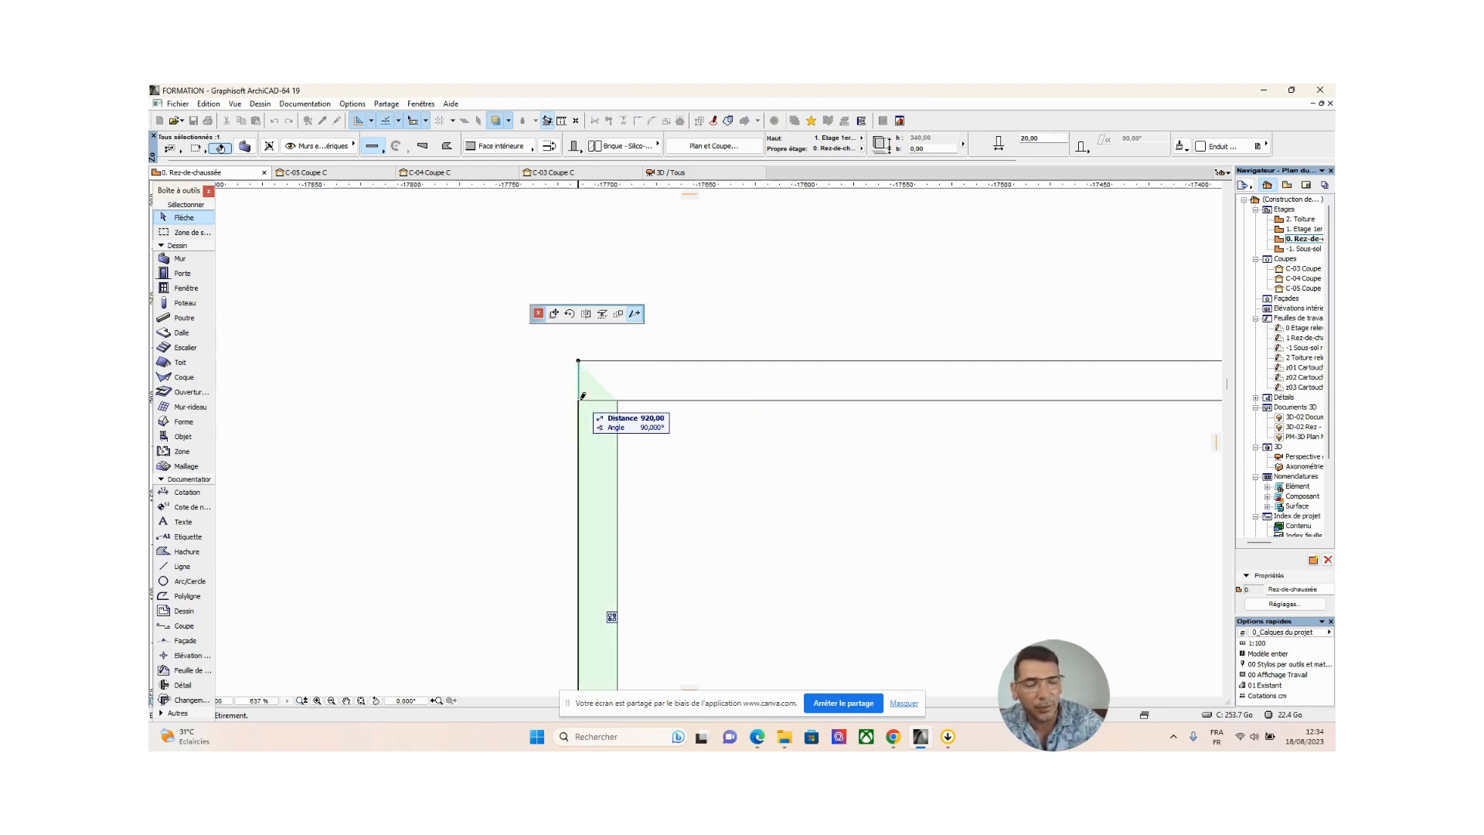
type("919,99")
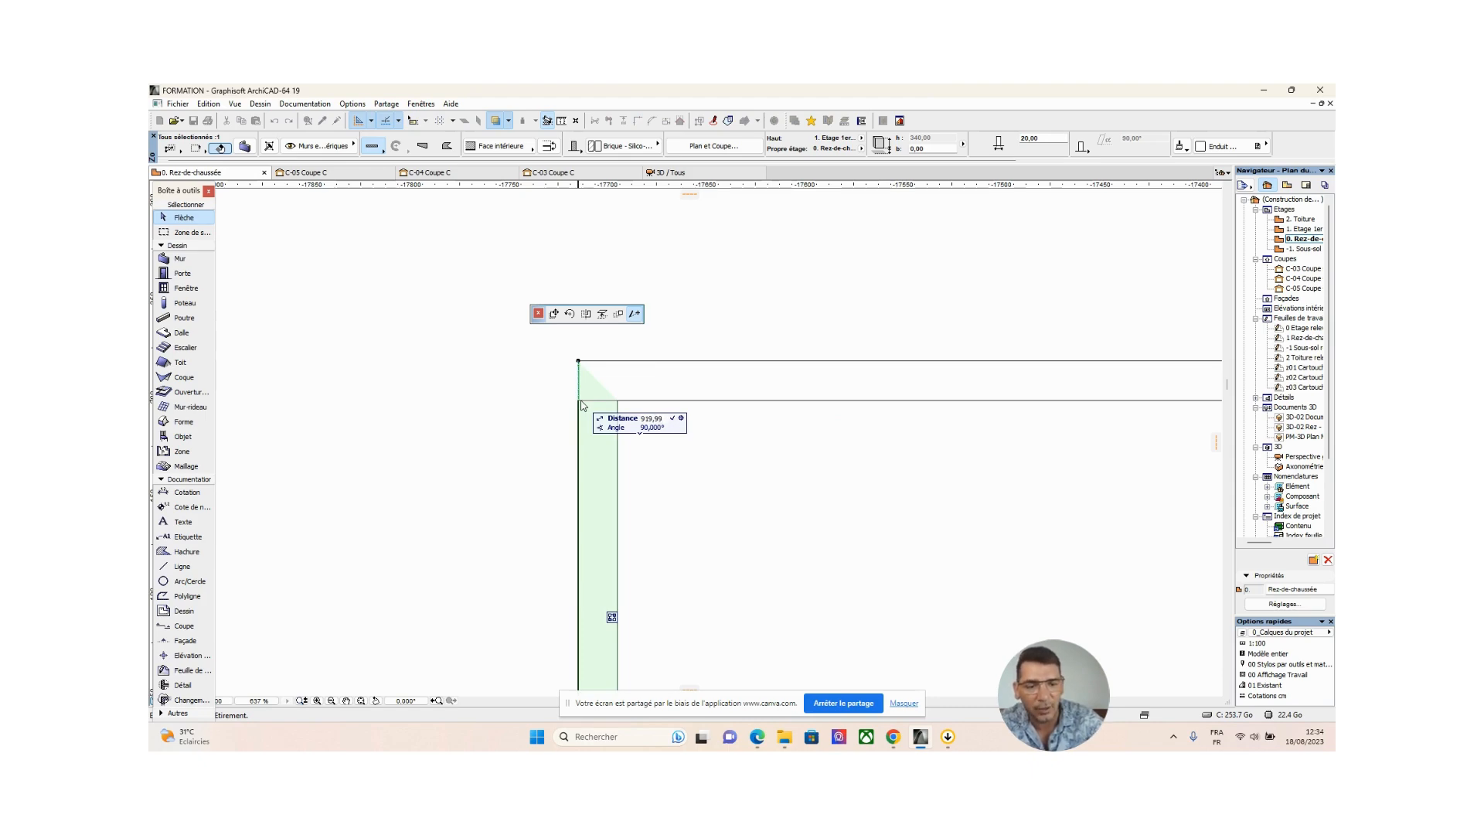
left_click(583, 404)
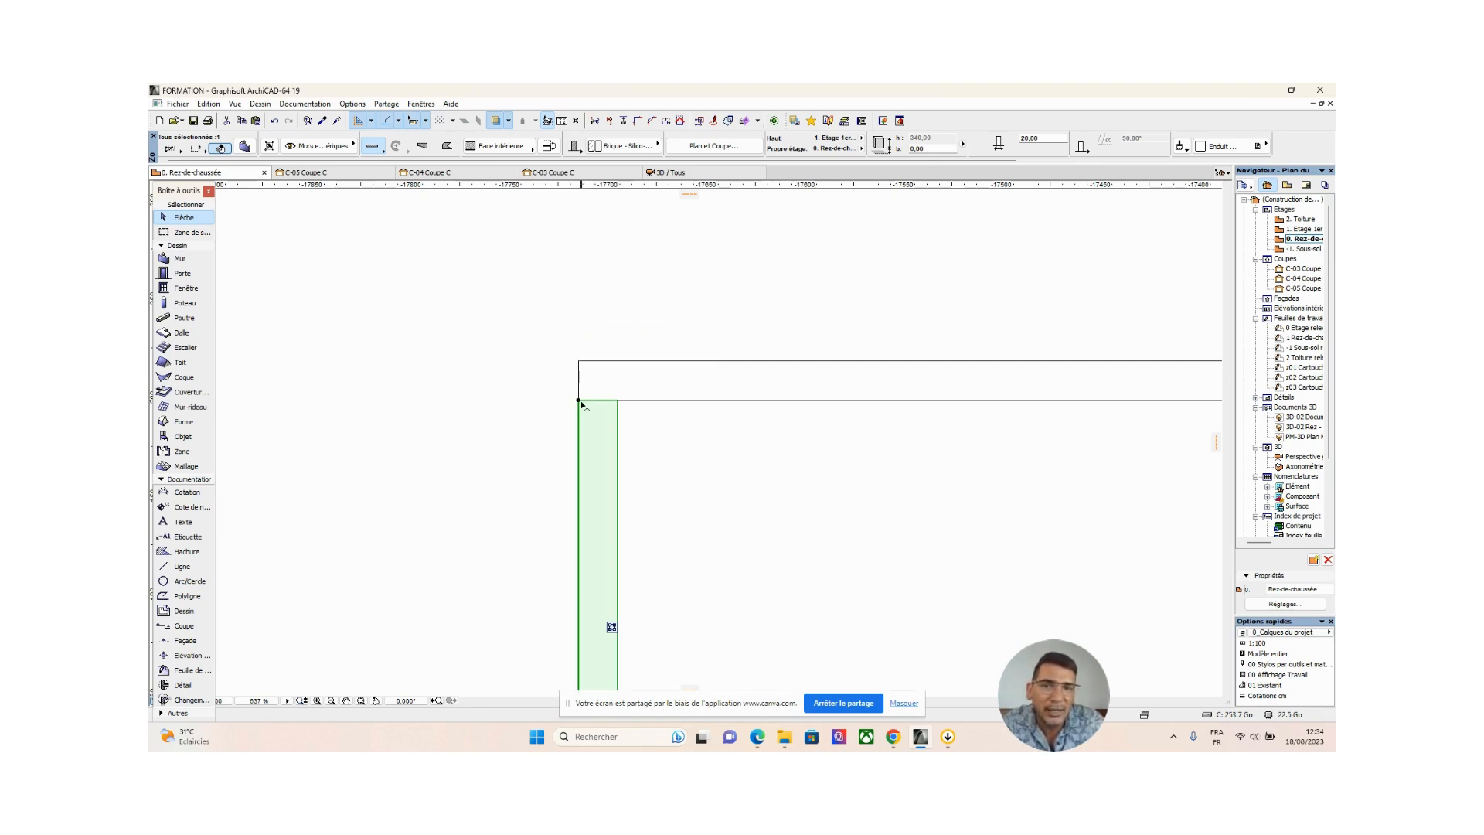
Shorten the same long wall at its lower corner by stretching its reference line to 899,98, and clear the selection
scroll(726, 490, "down", 5)
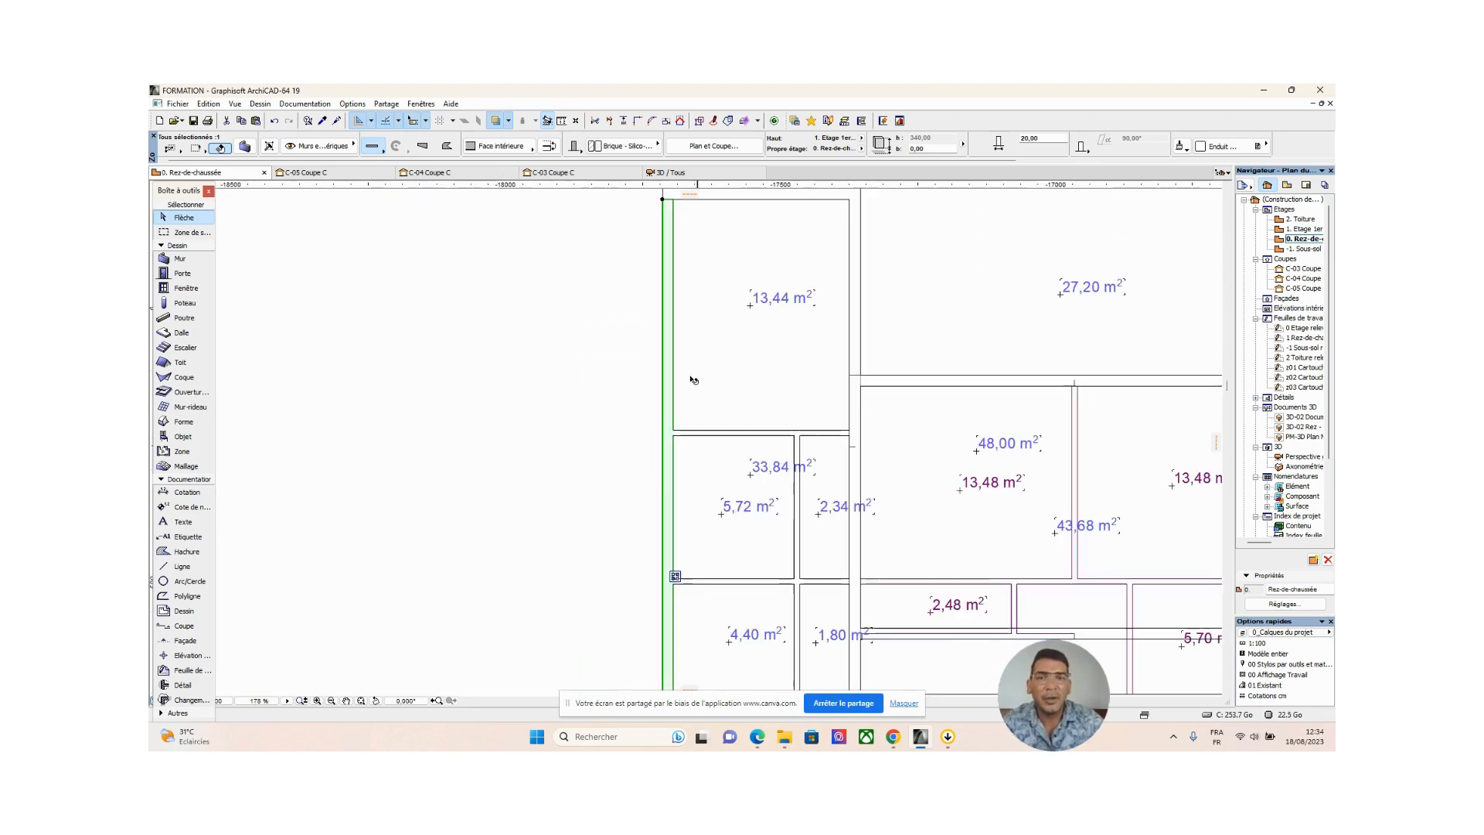
scroll(660, 470, "up", 4)
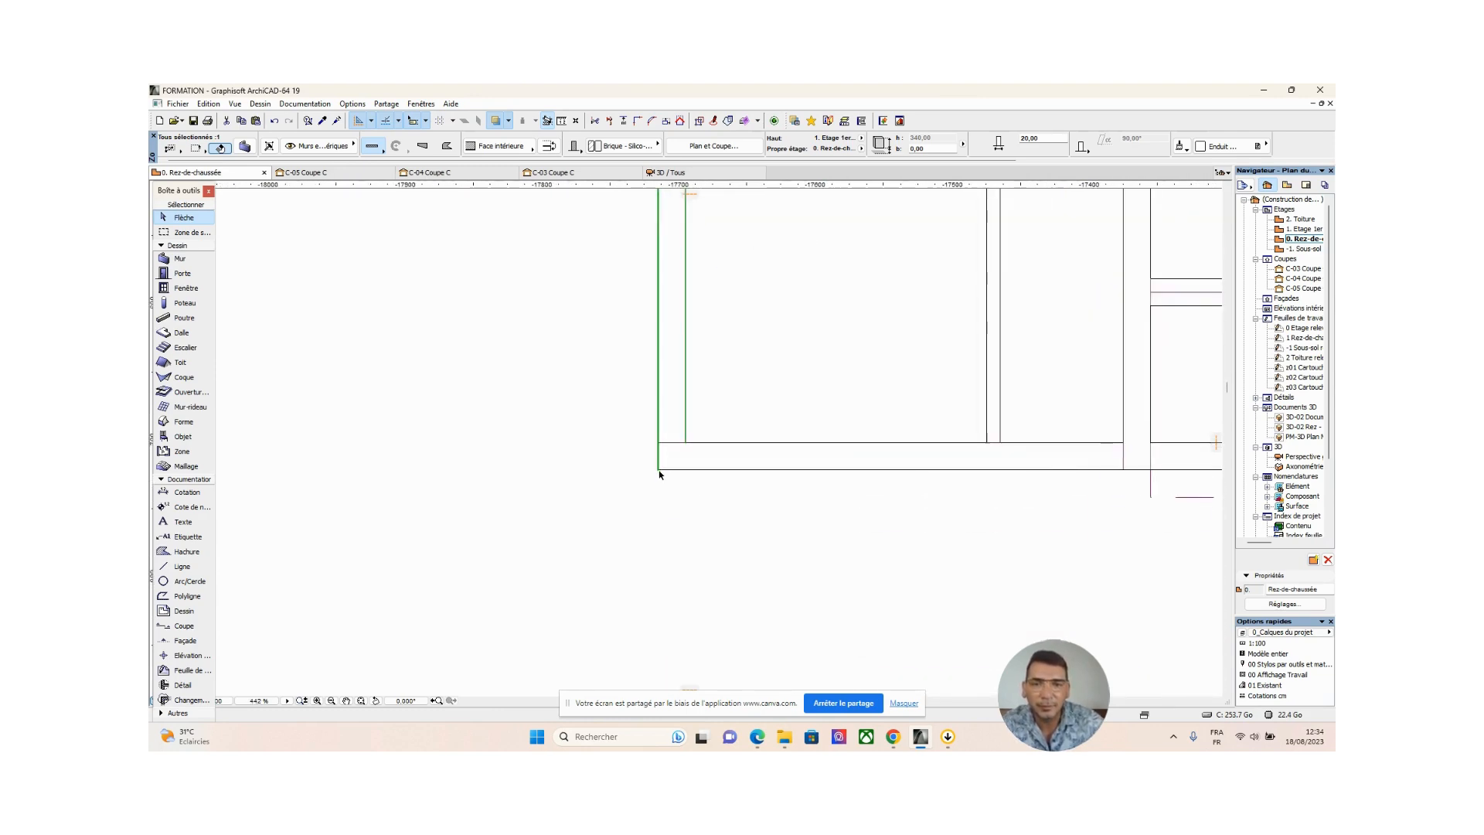
left_click(659, 470)
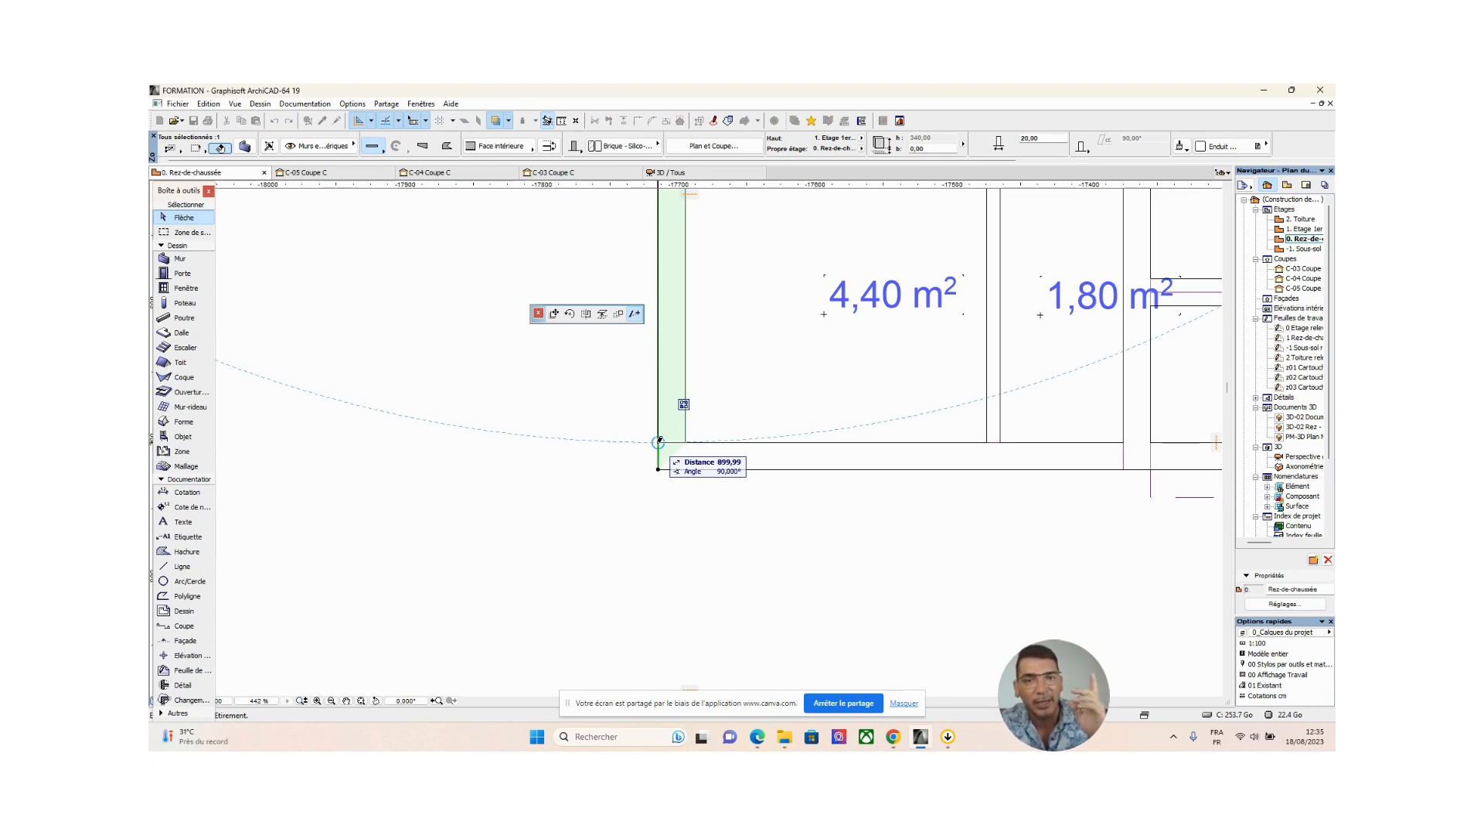
type("89")
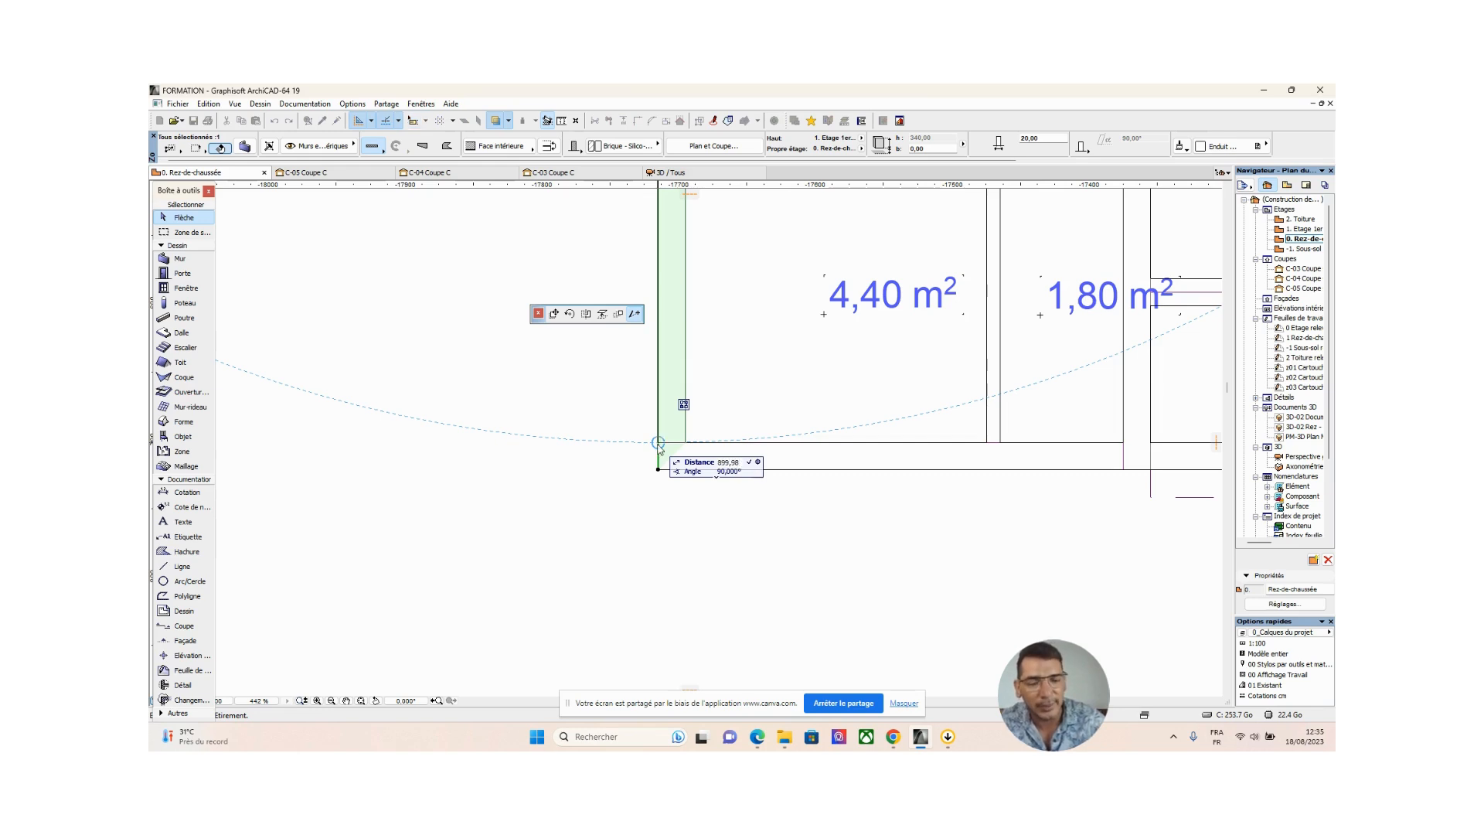
key("Return")
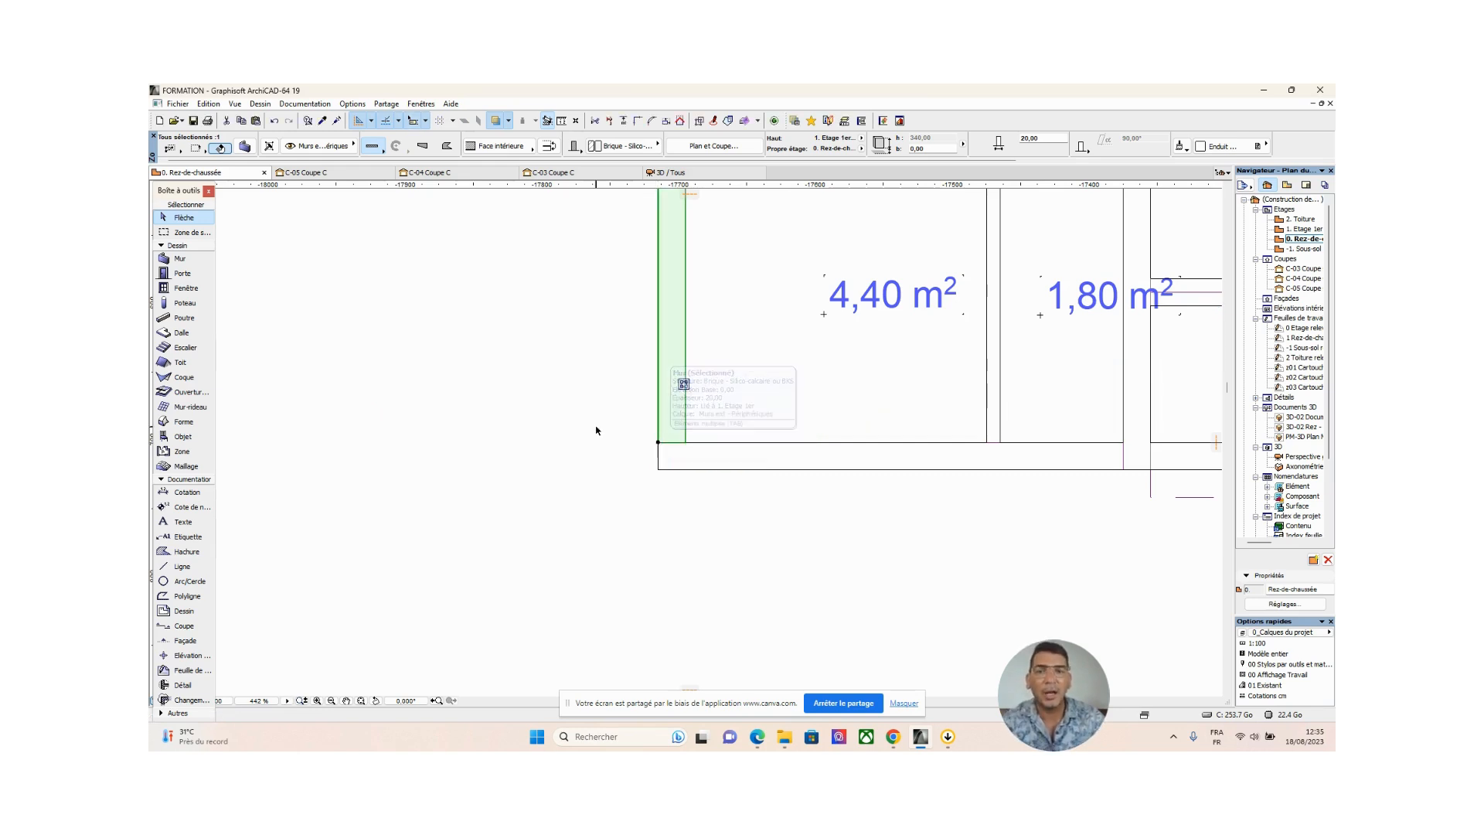
key("Escape")
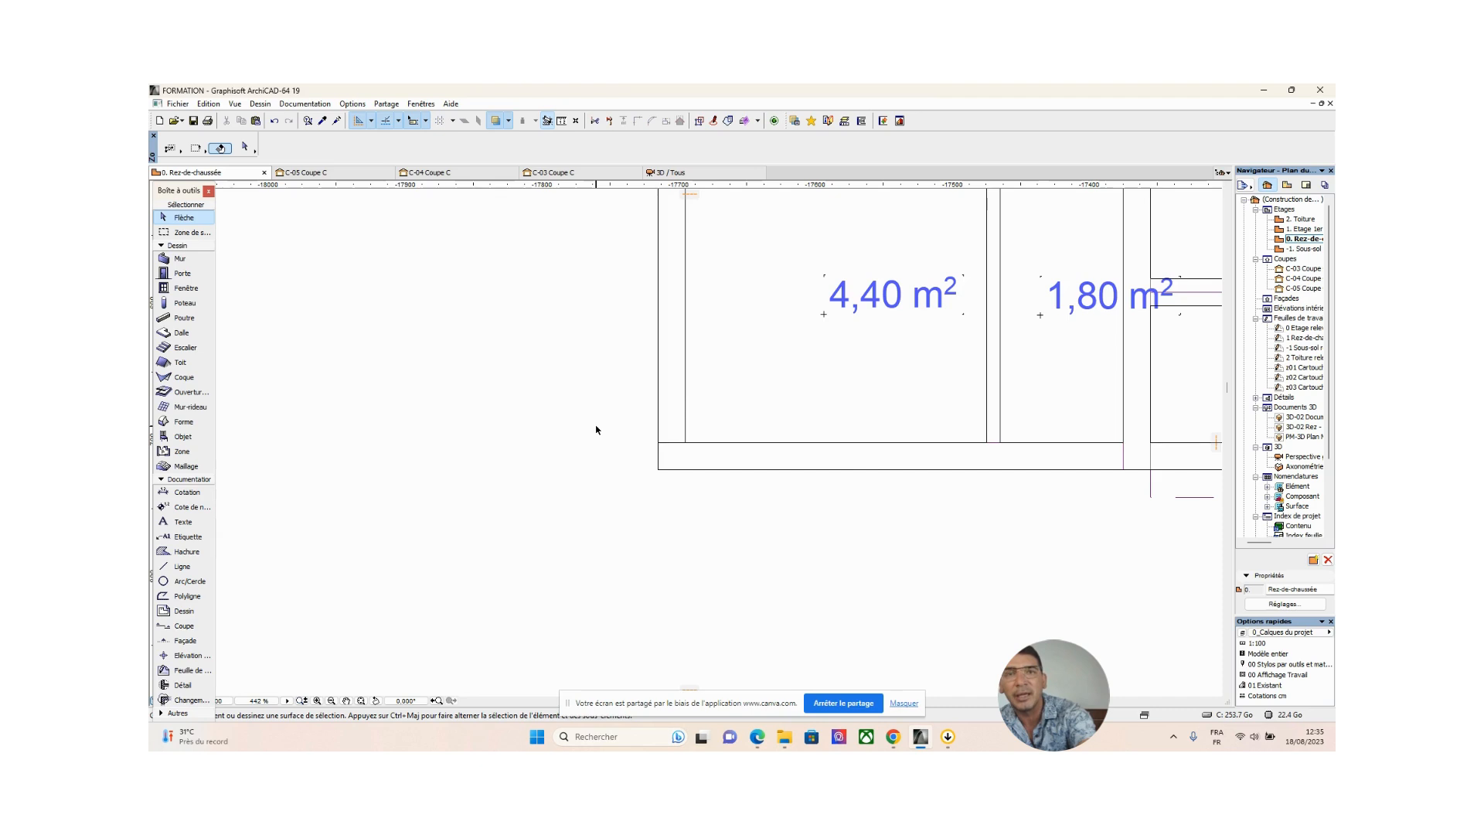
Examine the building in 3D from several sides, checking the lower volume's wall corners and the first-floor terrace slab between the volumes
key("F3")
middle_click_drag(845, 612, 599, 450, "shift")
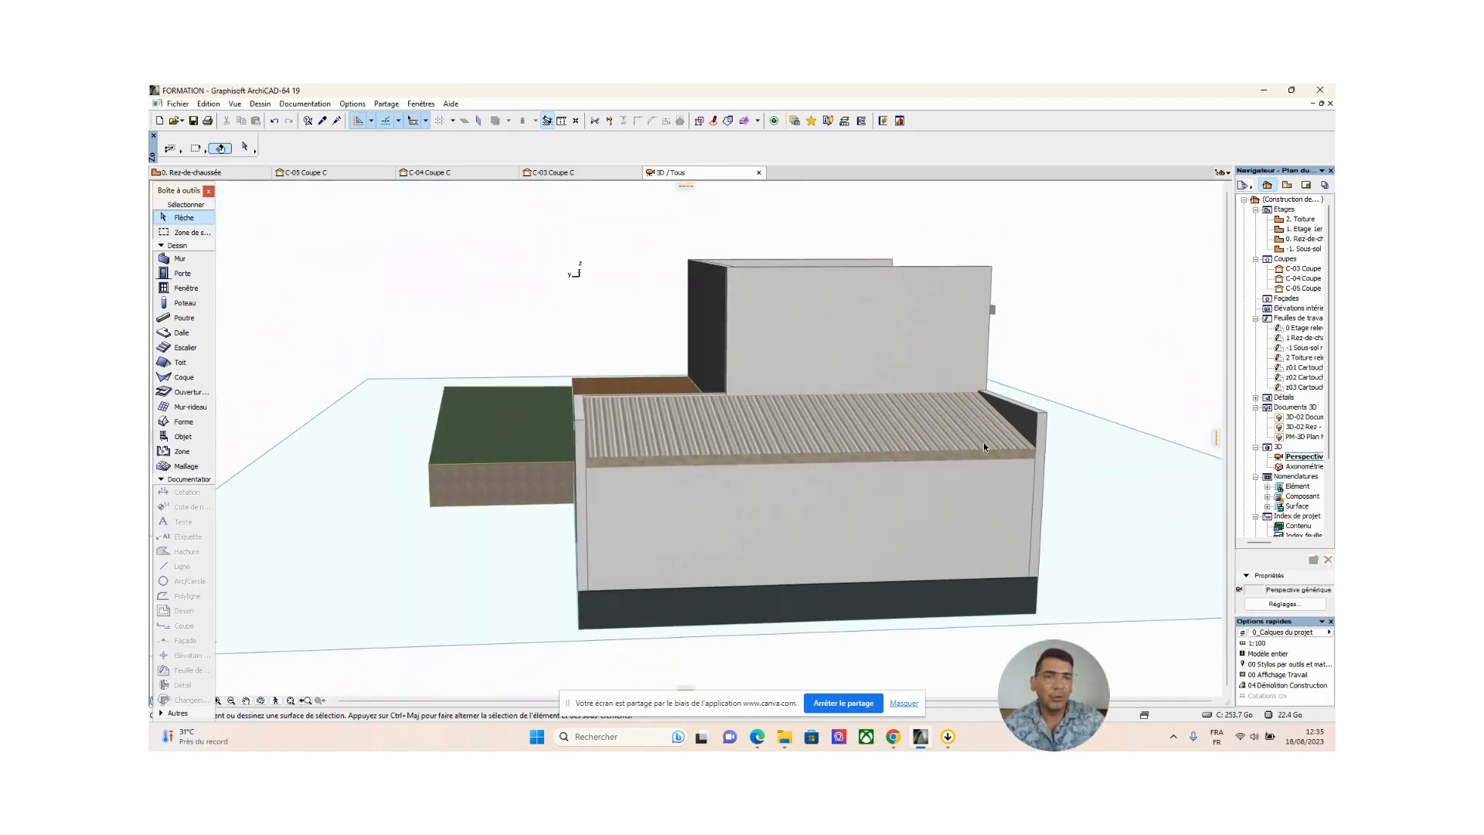
middle_click_drag(900, 546, 672, 439, "shift")
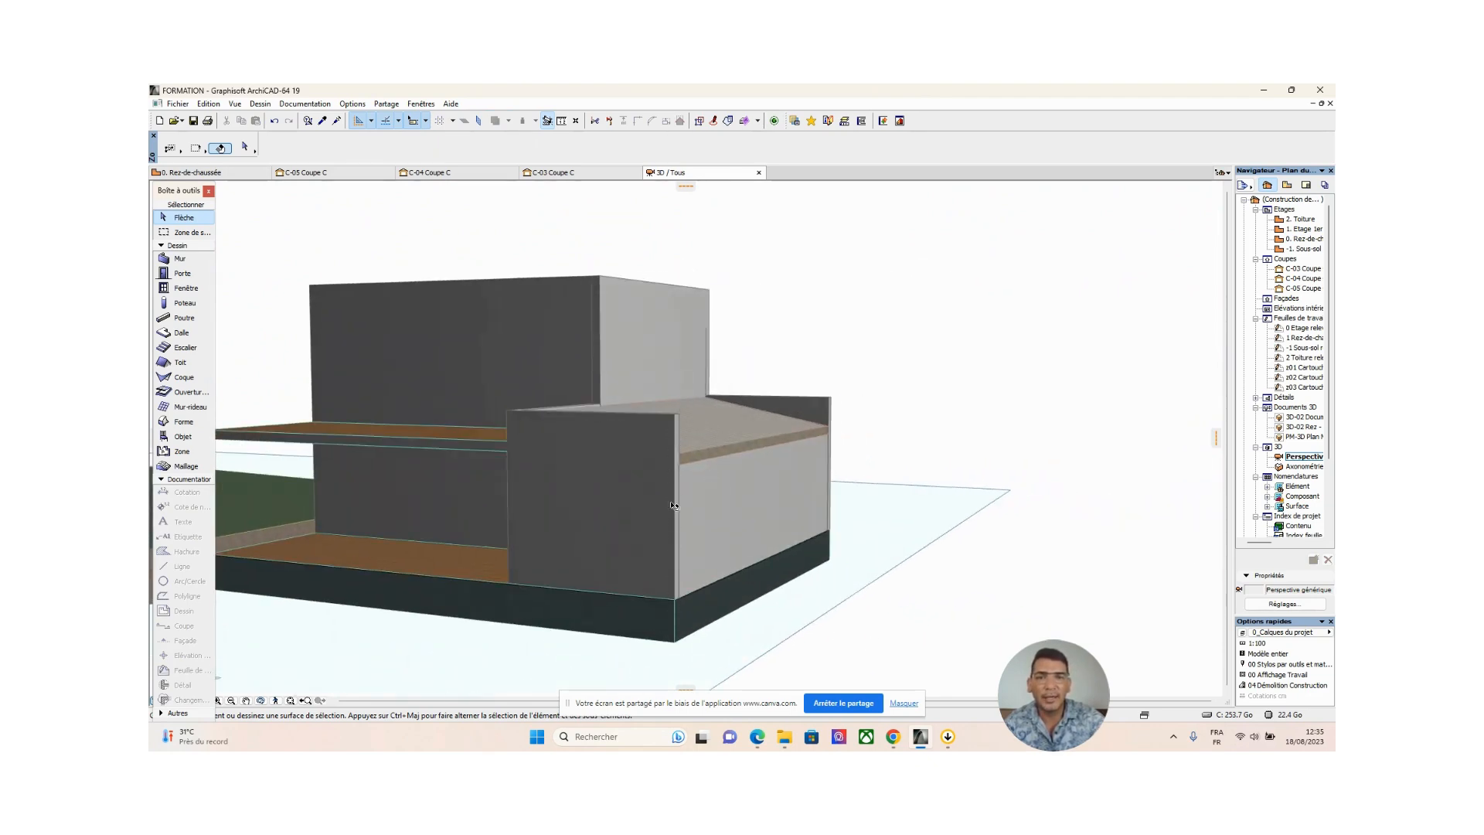
middle_click_drag(674, 506, 824, 464, "shift")
left_click(430, 479)
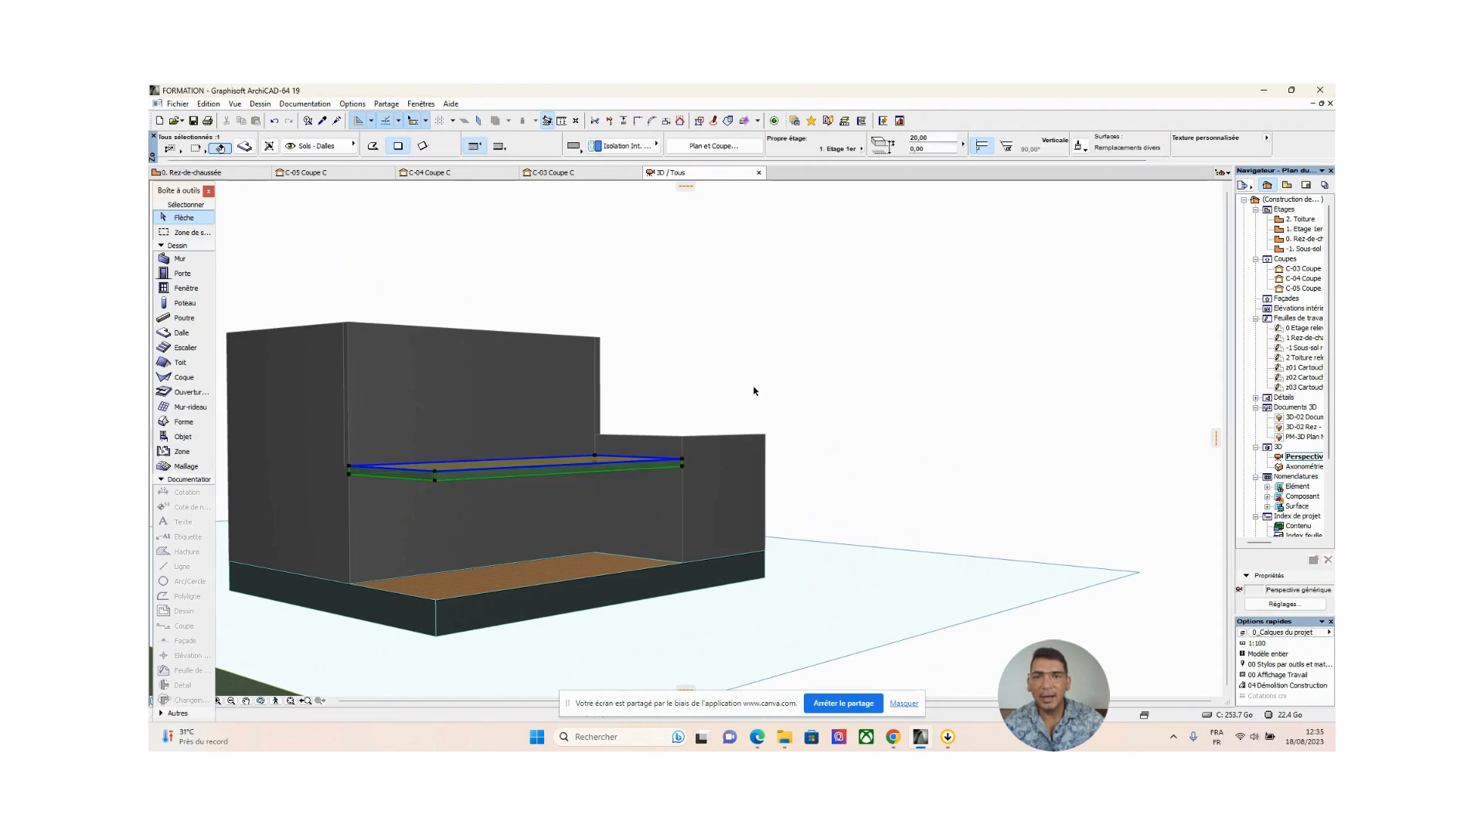
middle_click_drag(563, 497, 734, 529, "shift")
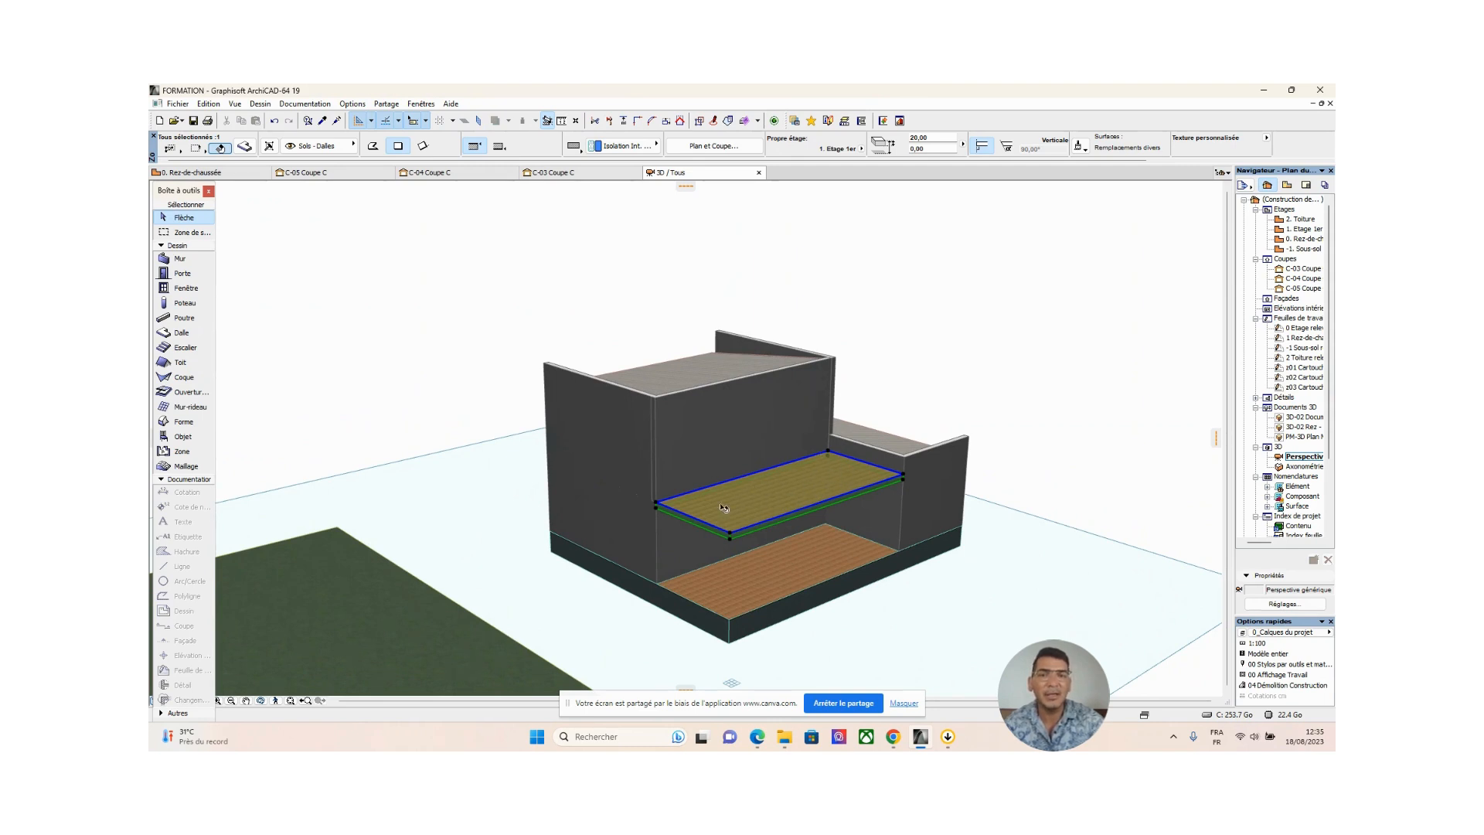
middle_click_drag(776, 522, 793, 480, "shift")
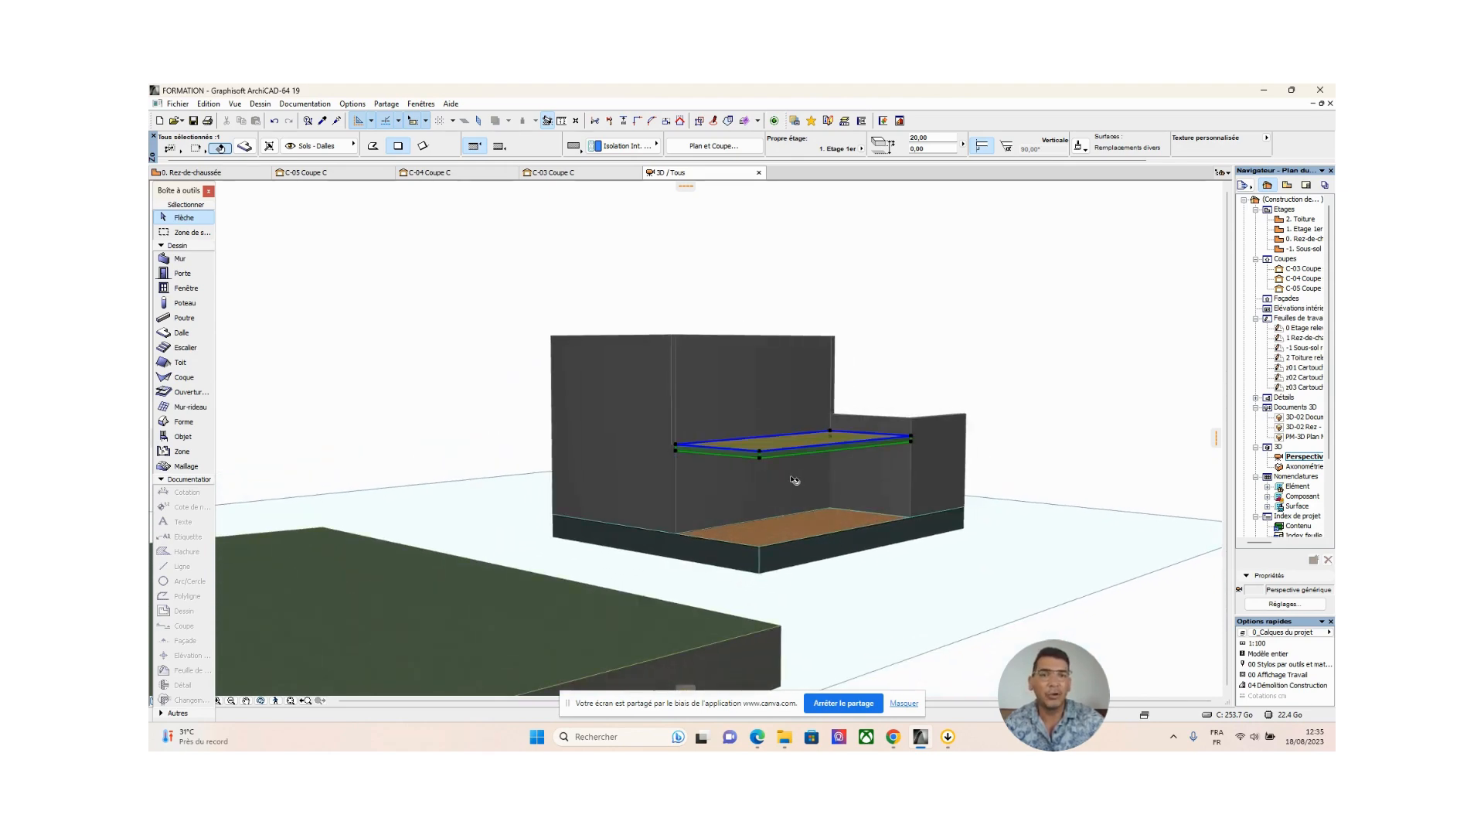
left_click(928, 315)
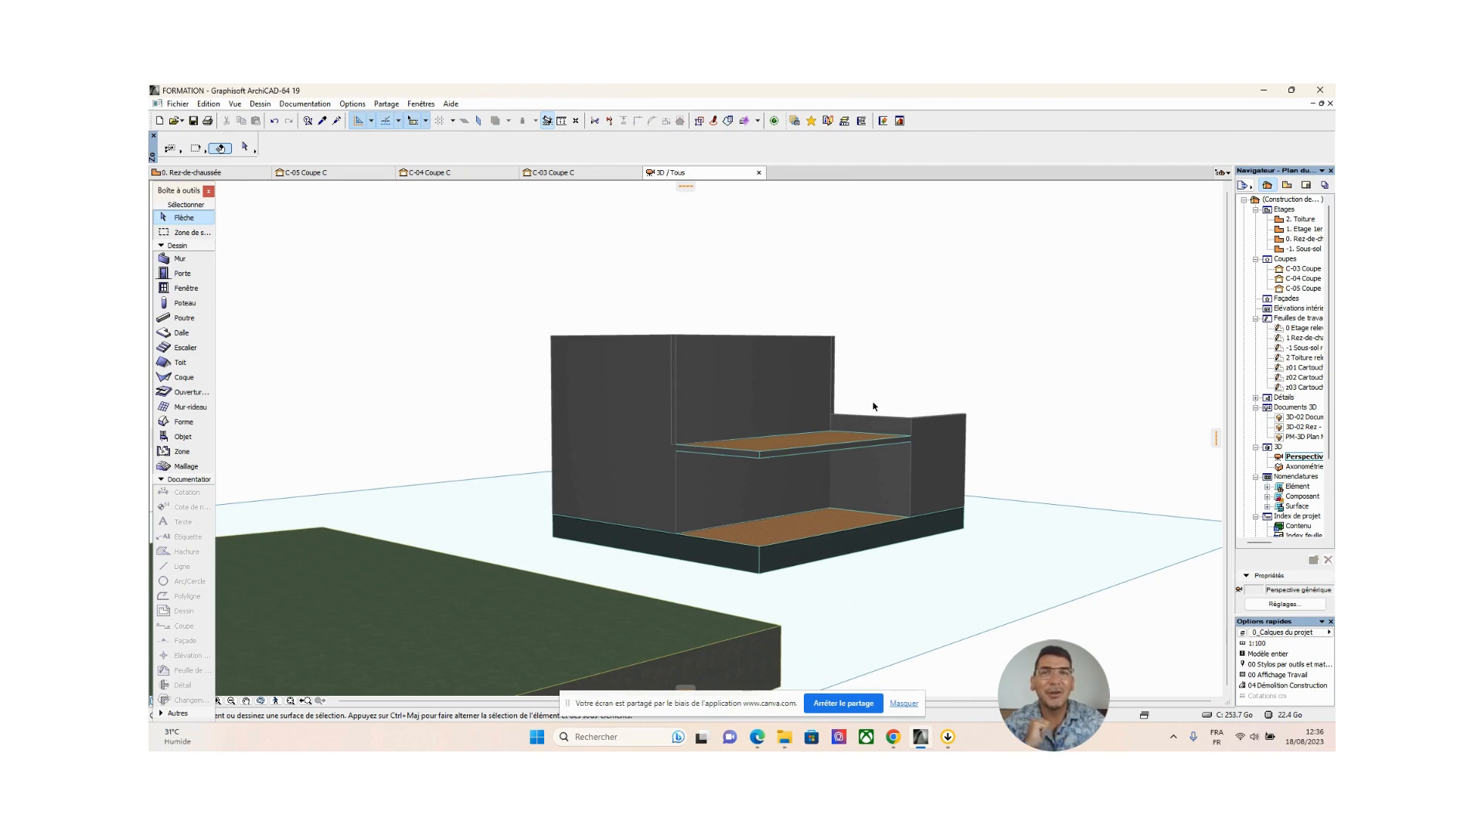
left_click(894, 738)
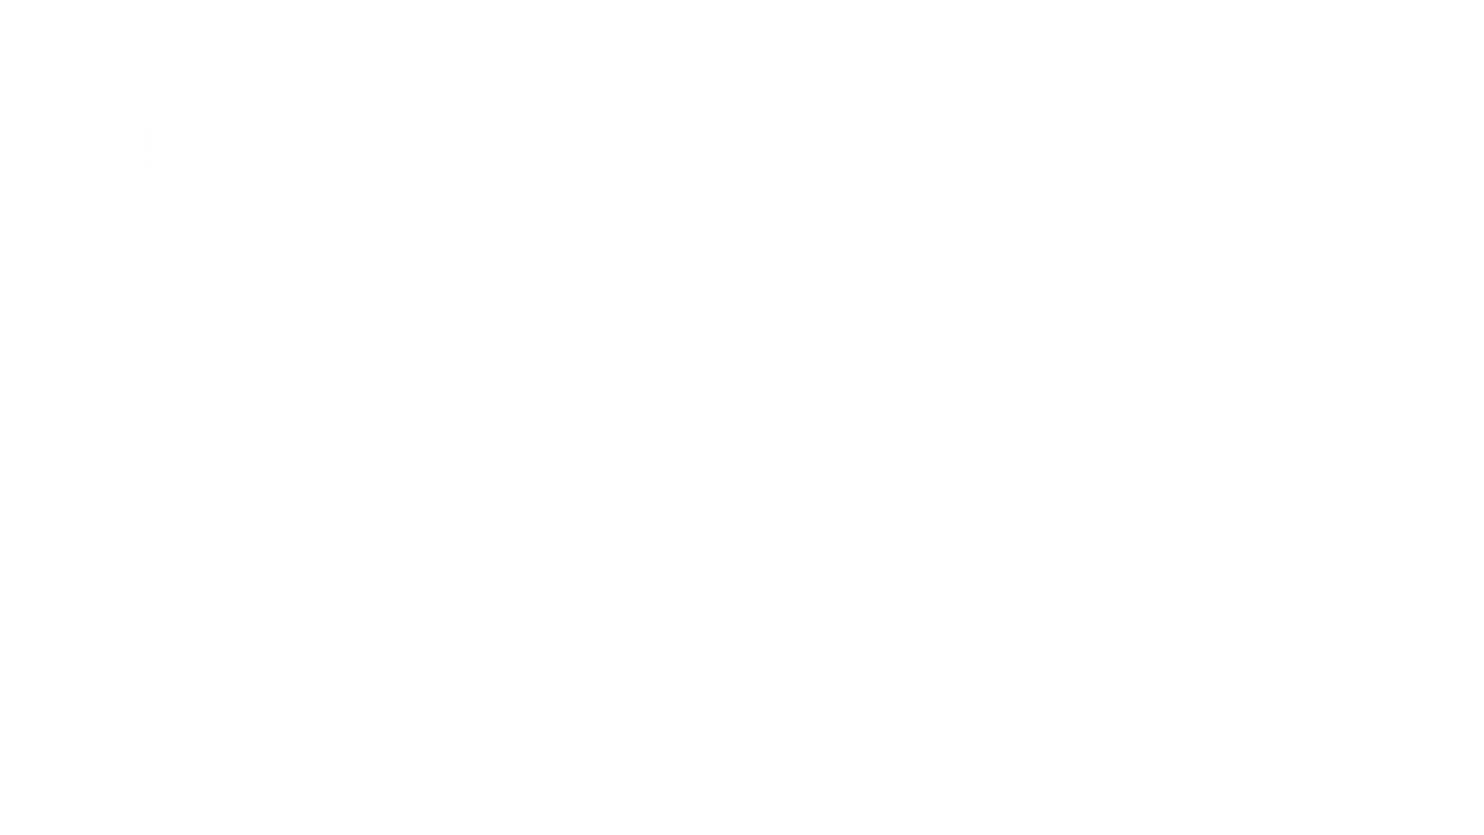